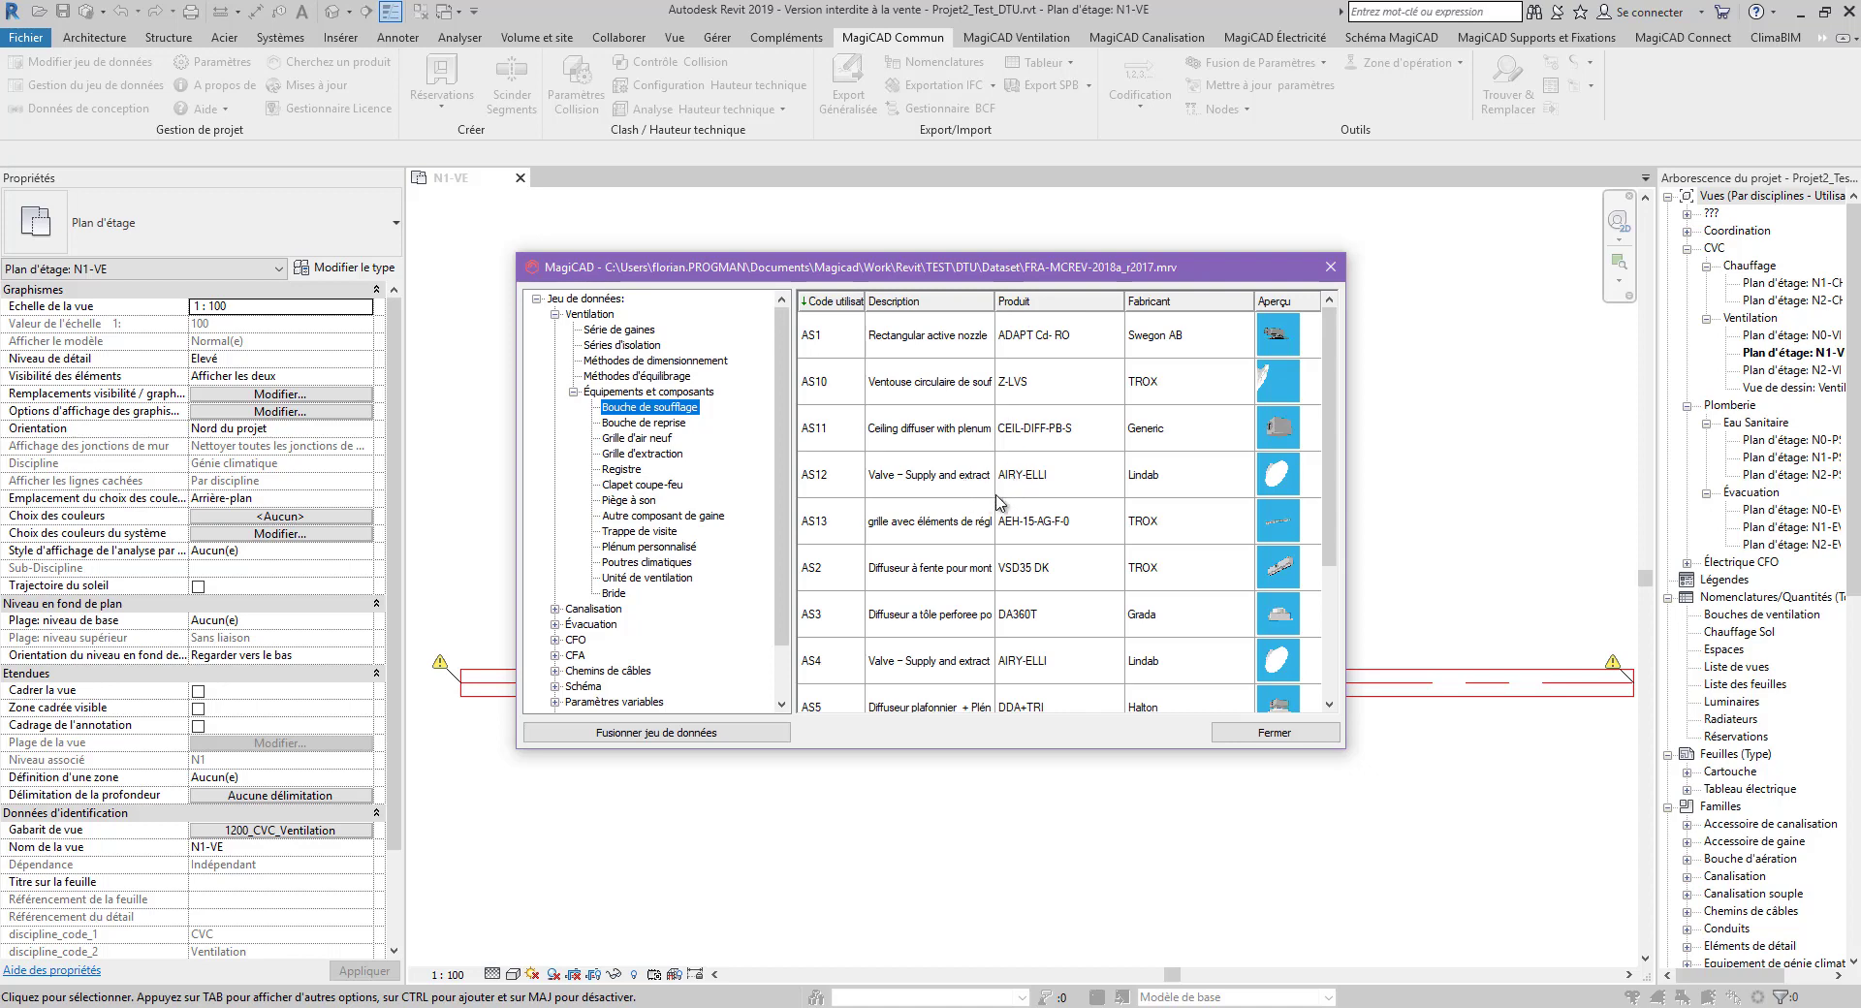
# Review the dataset's products under Grille d'extraction, Piège à son and Bouche de soufflage
pyautogui.press('Down')
pyautogui.click(659, 455)
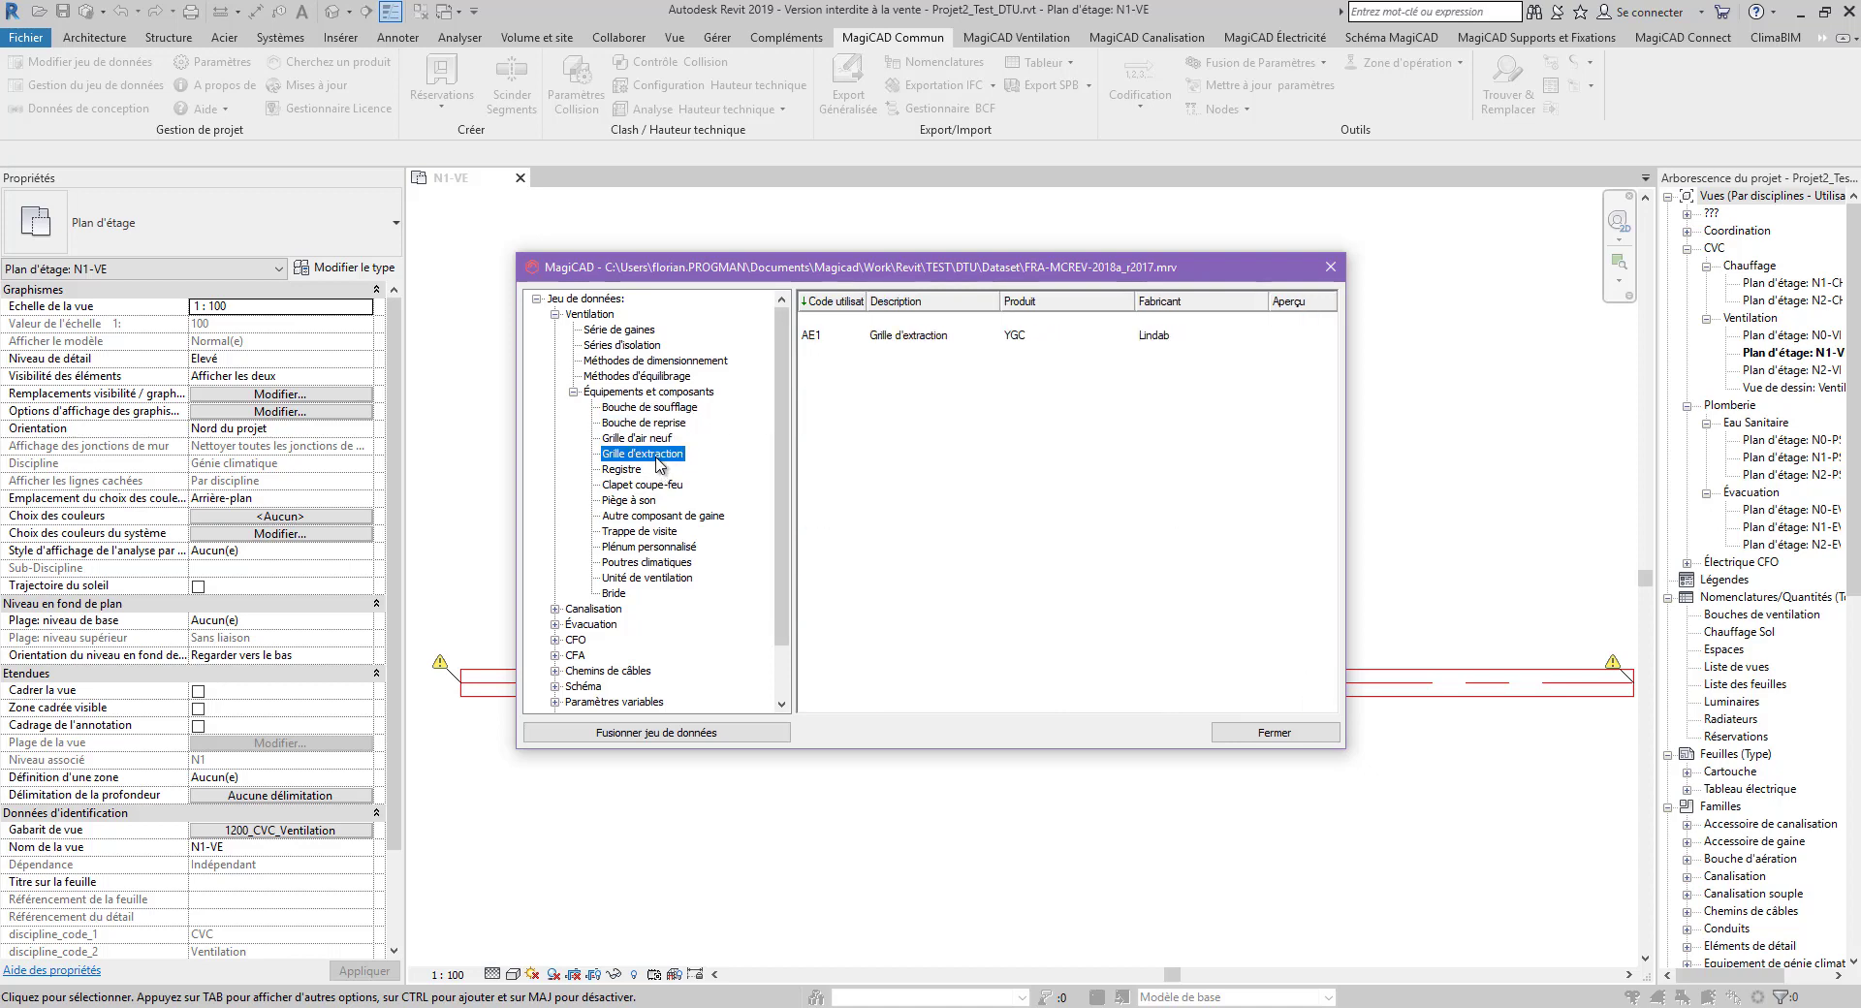
pyautogui.click(659, 499)
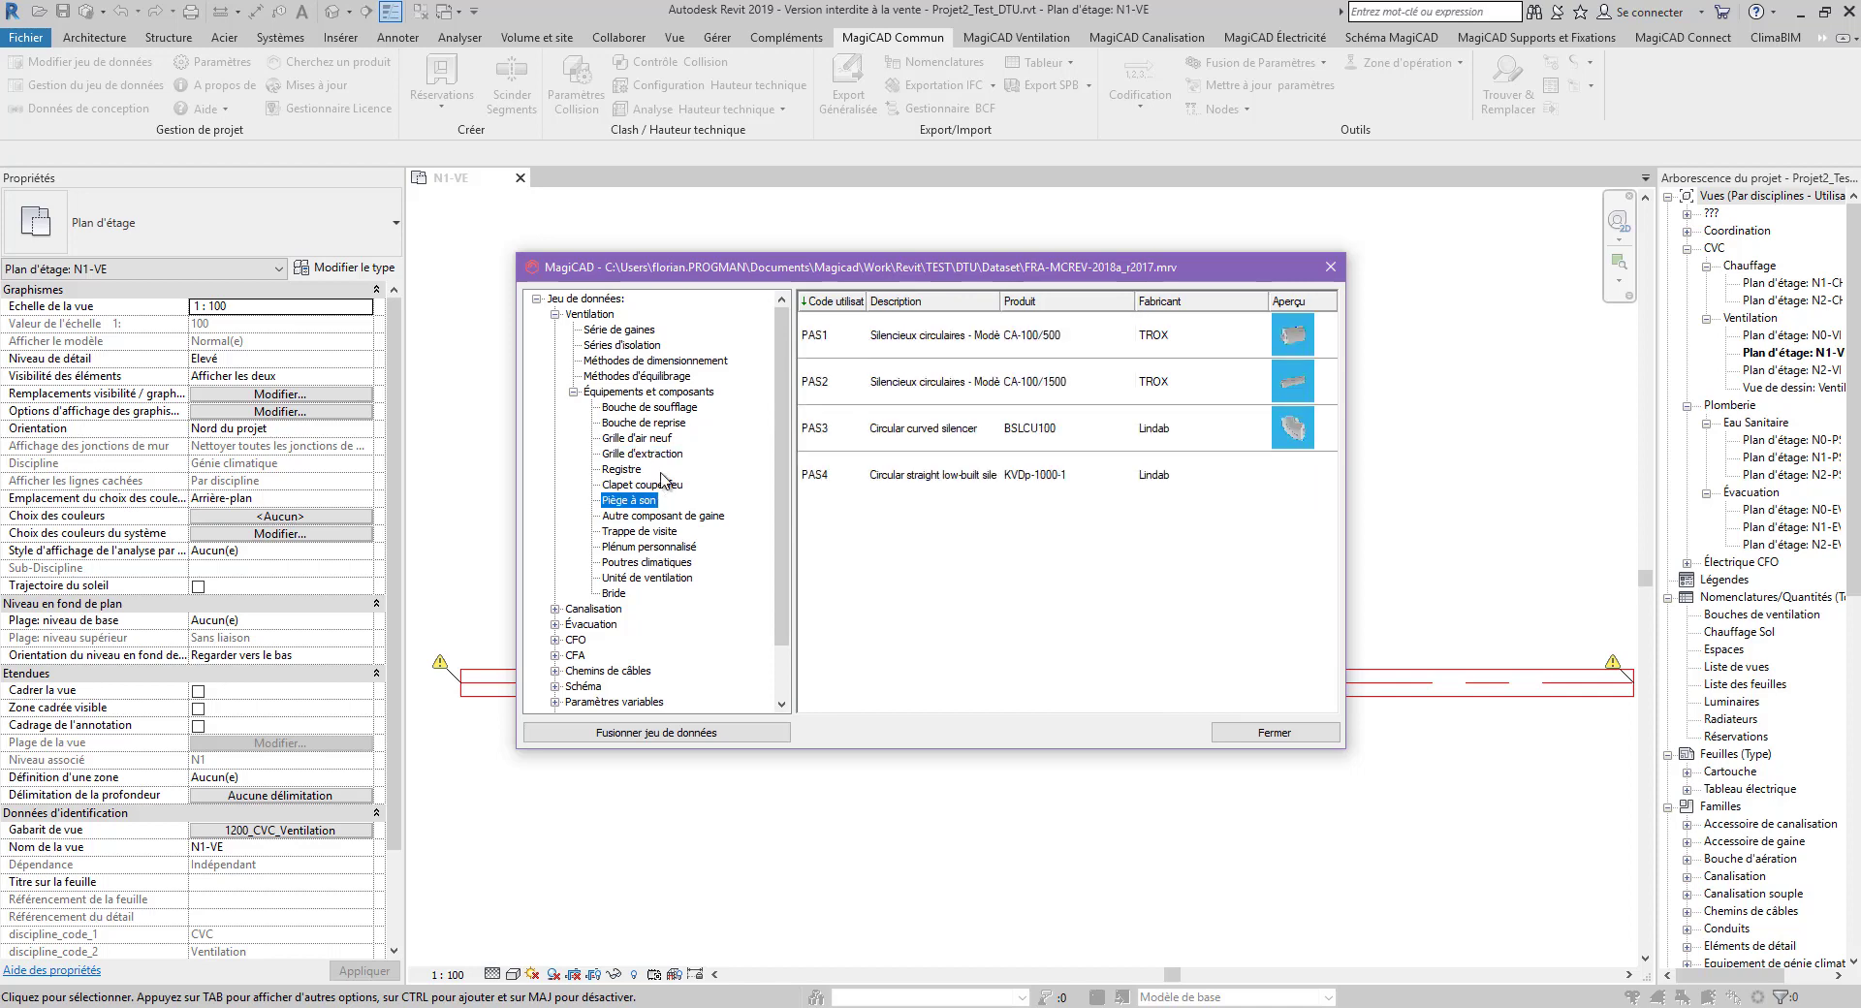
pyautogui.click(658, 409)
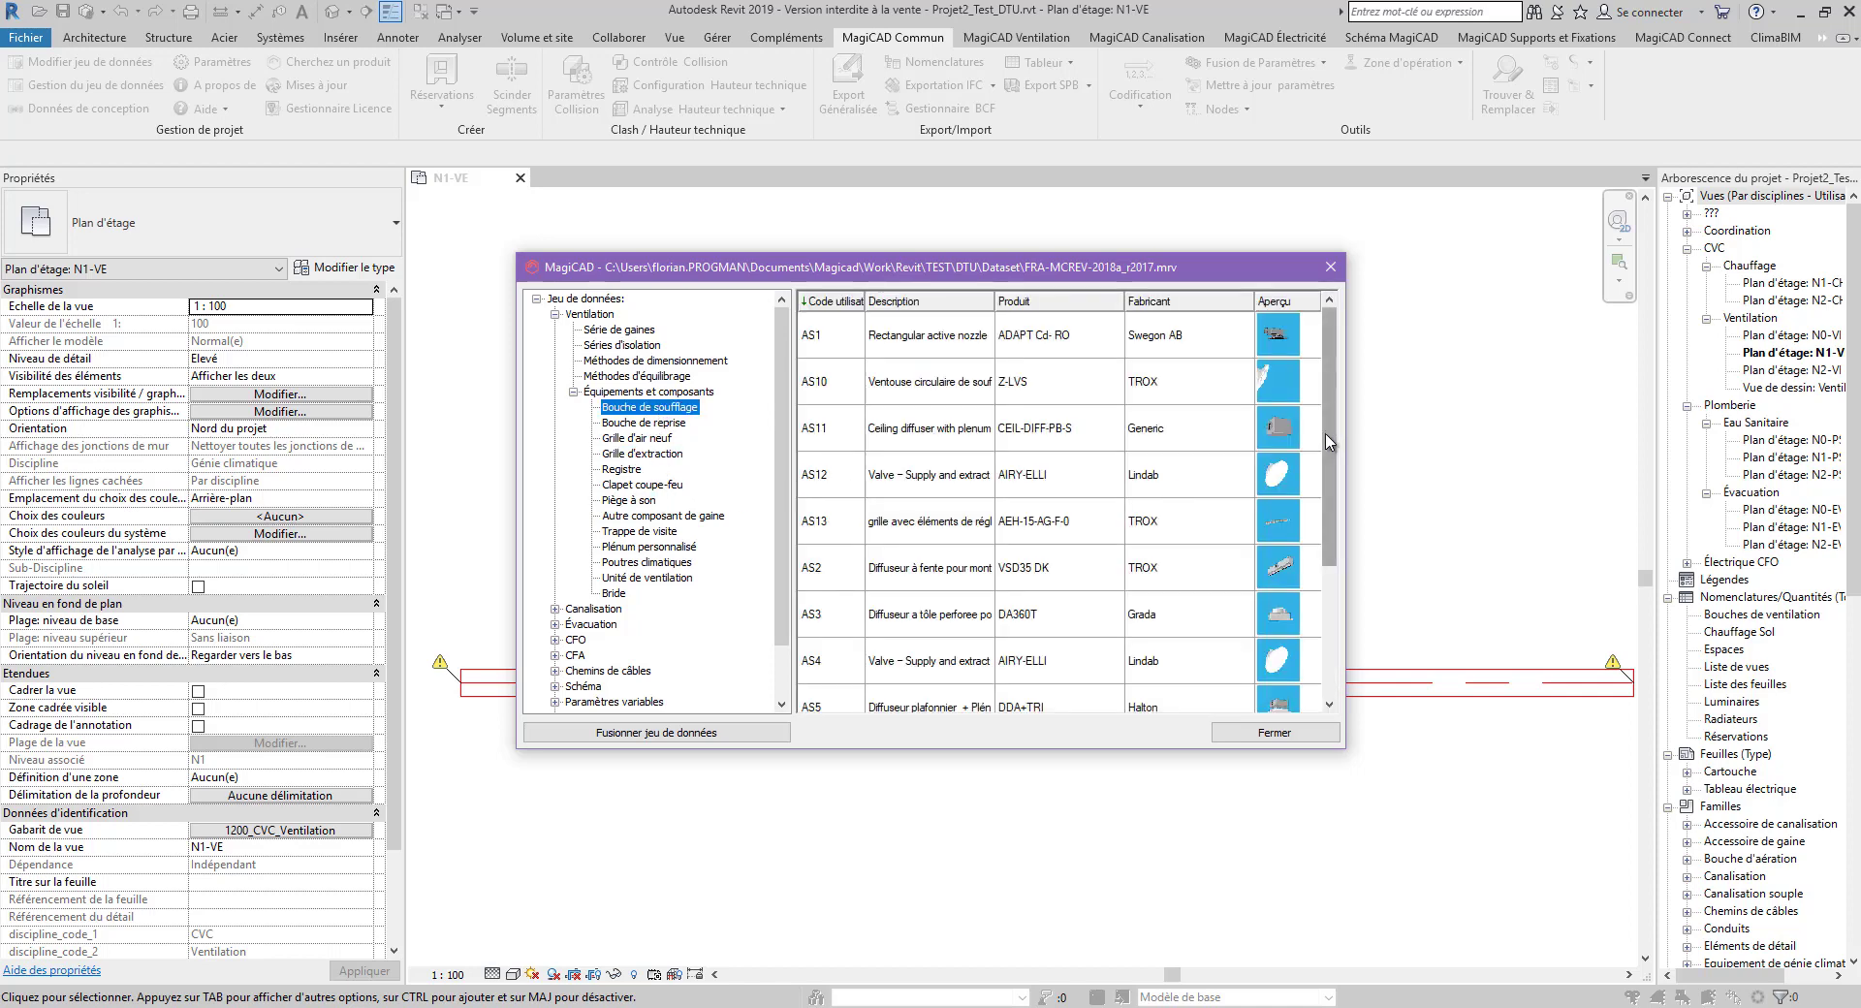
pyautogui.moveTo(1328, 439); pyautogui.dragTo(1329, 570)
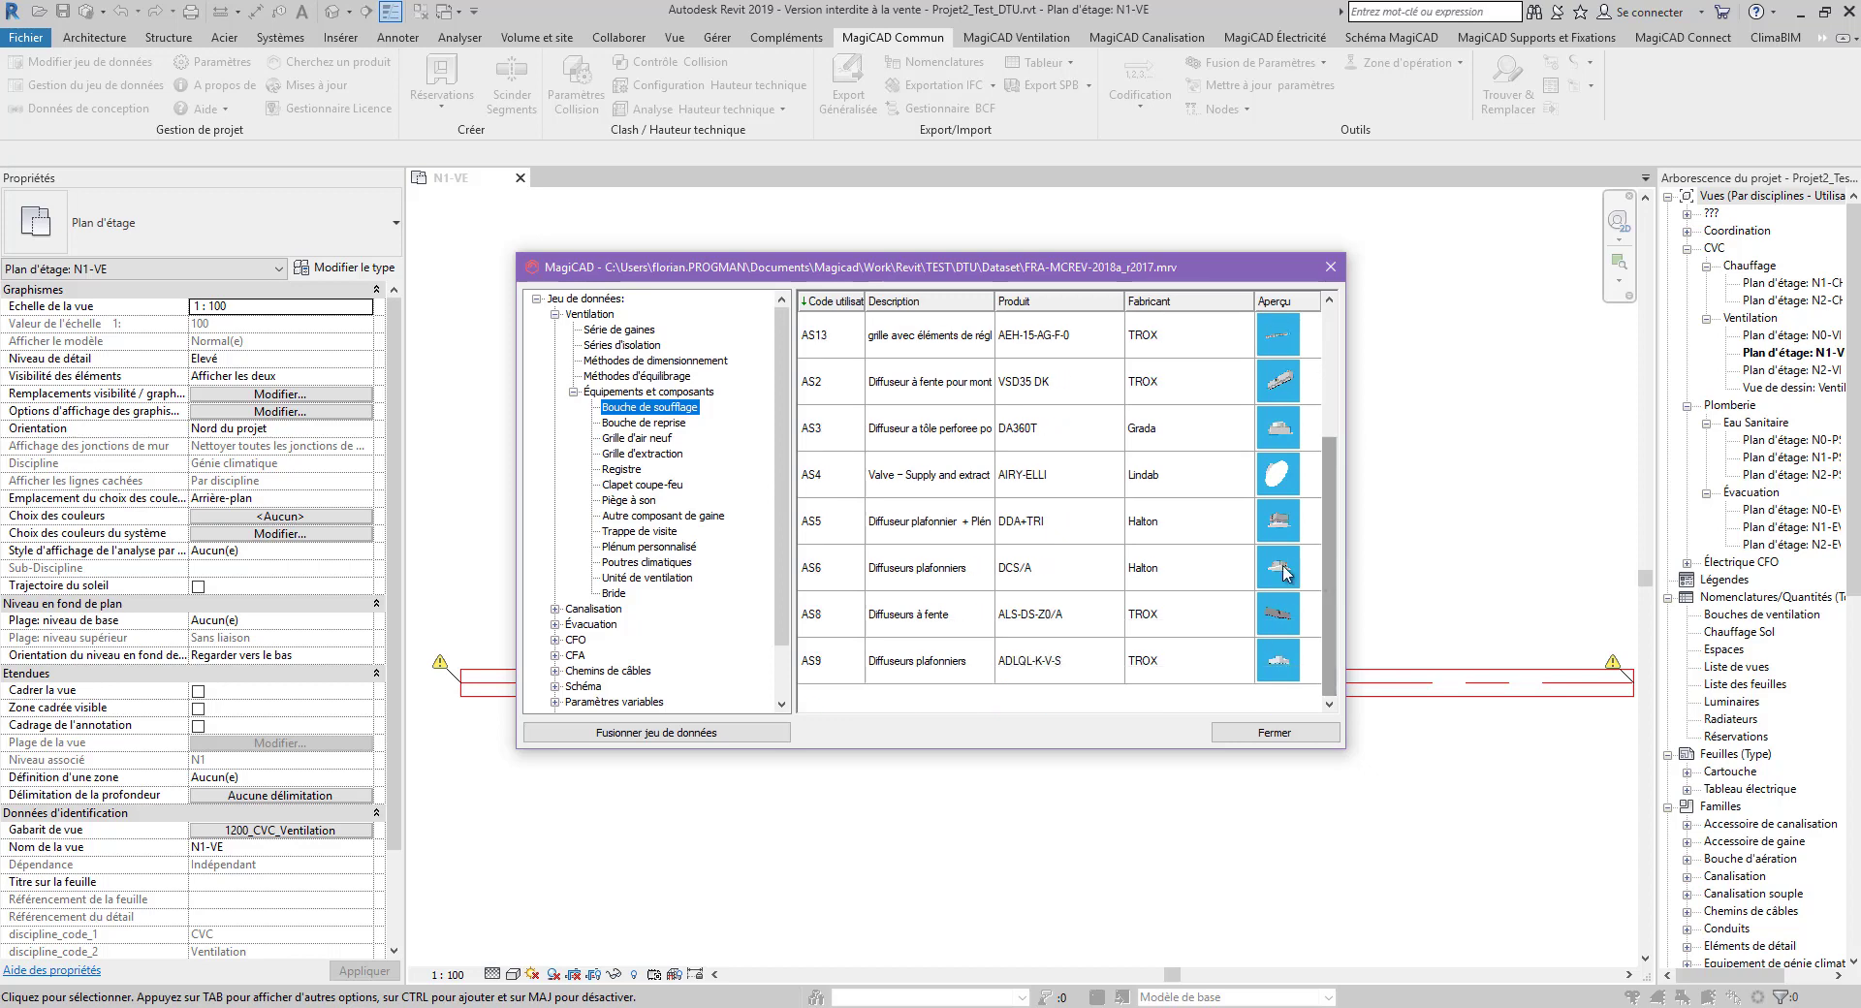
pyautogui.rightClick(967, 666)
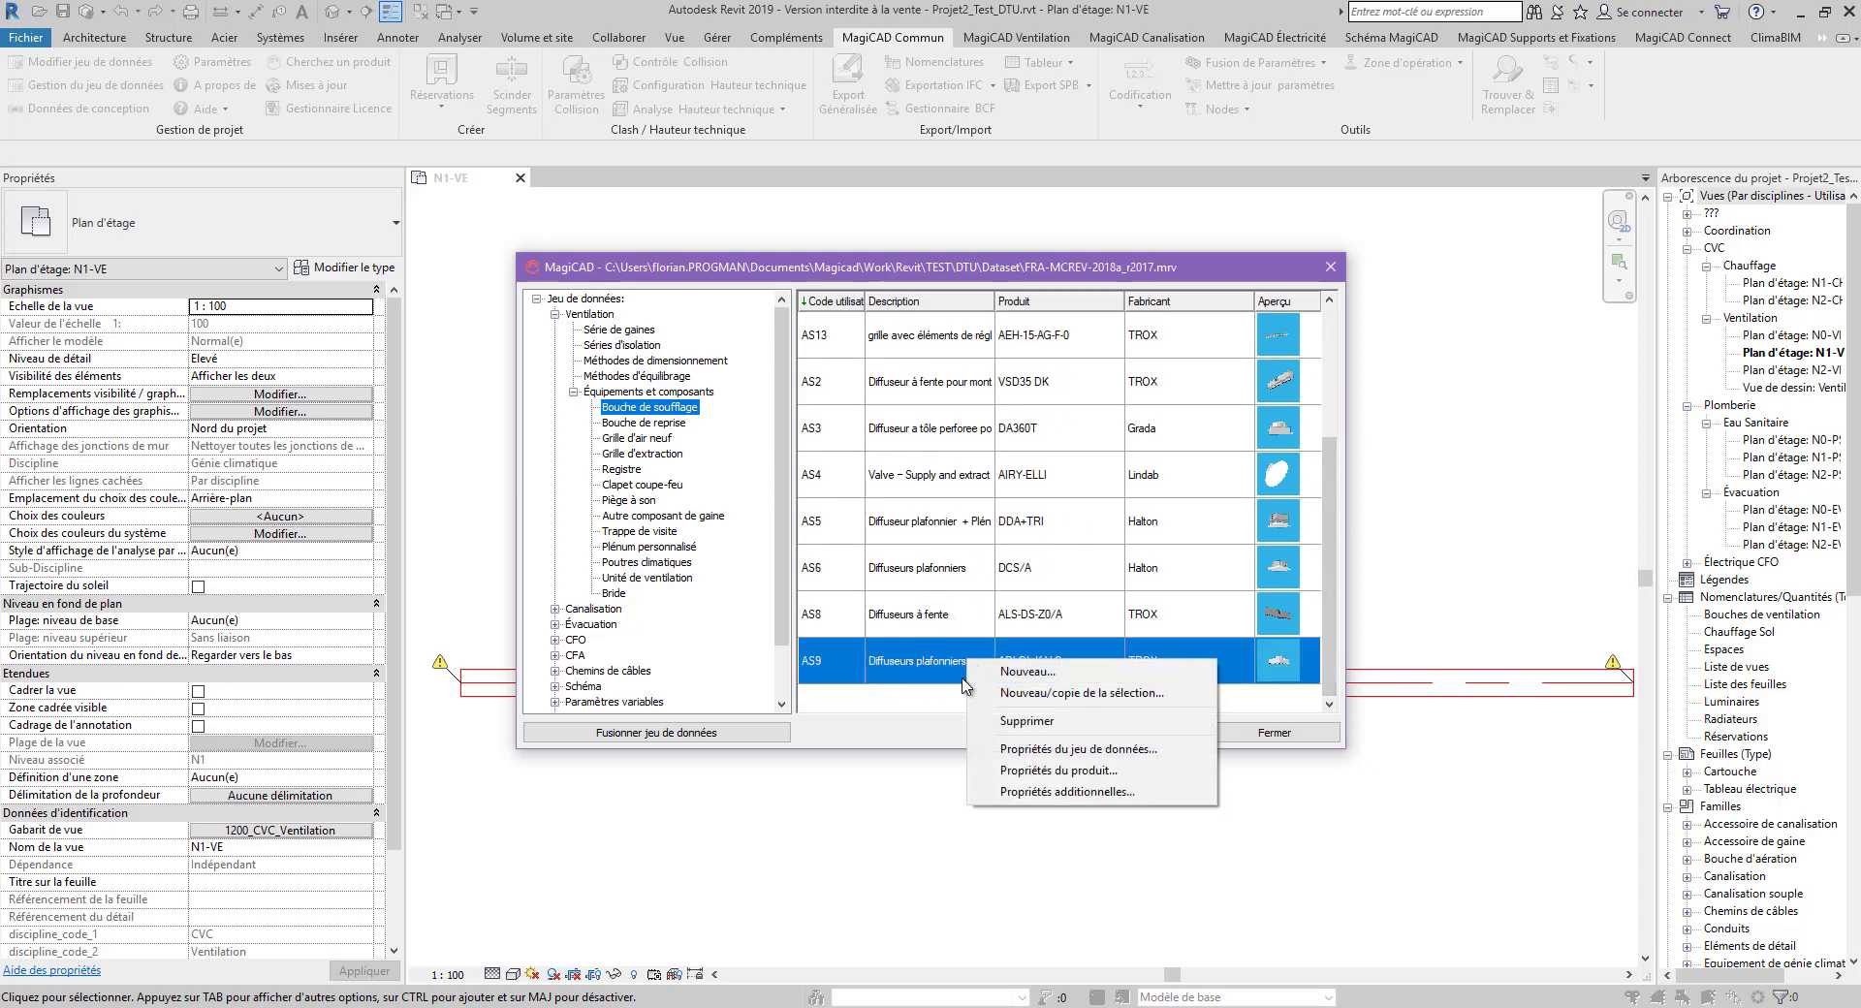
pyautogui.click(1050, 669)
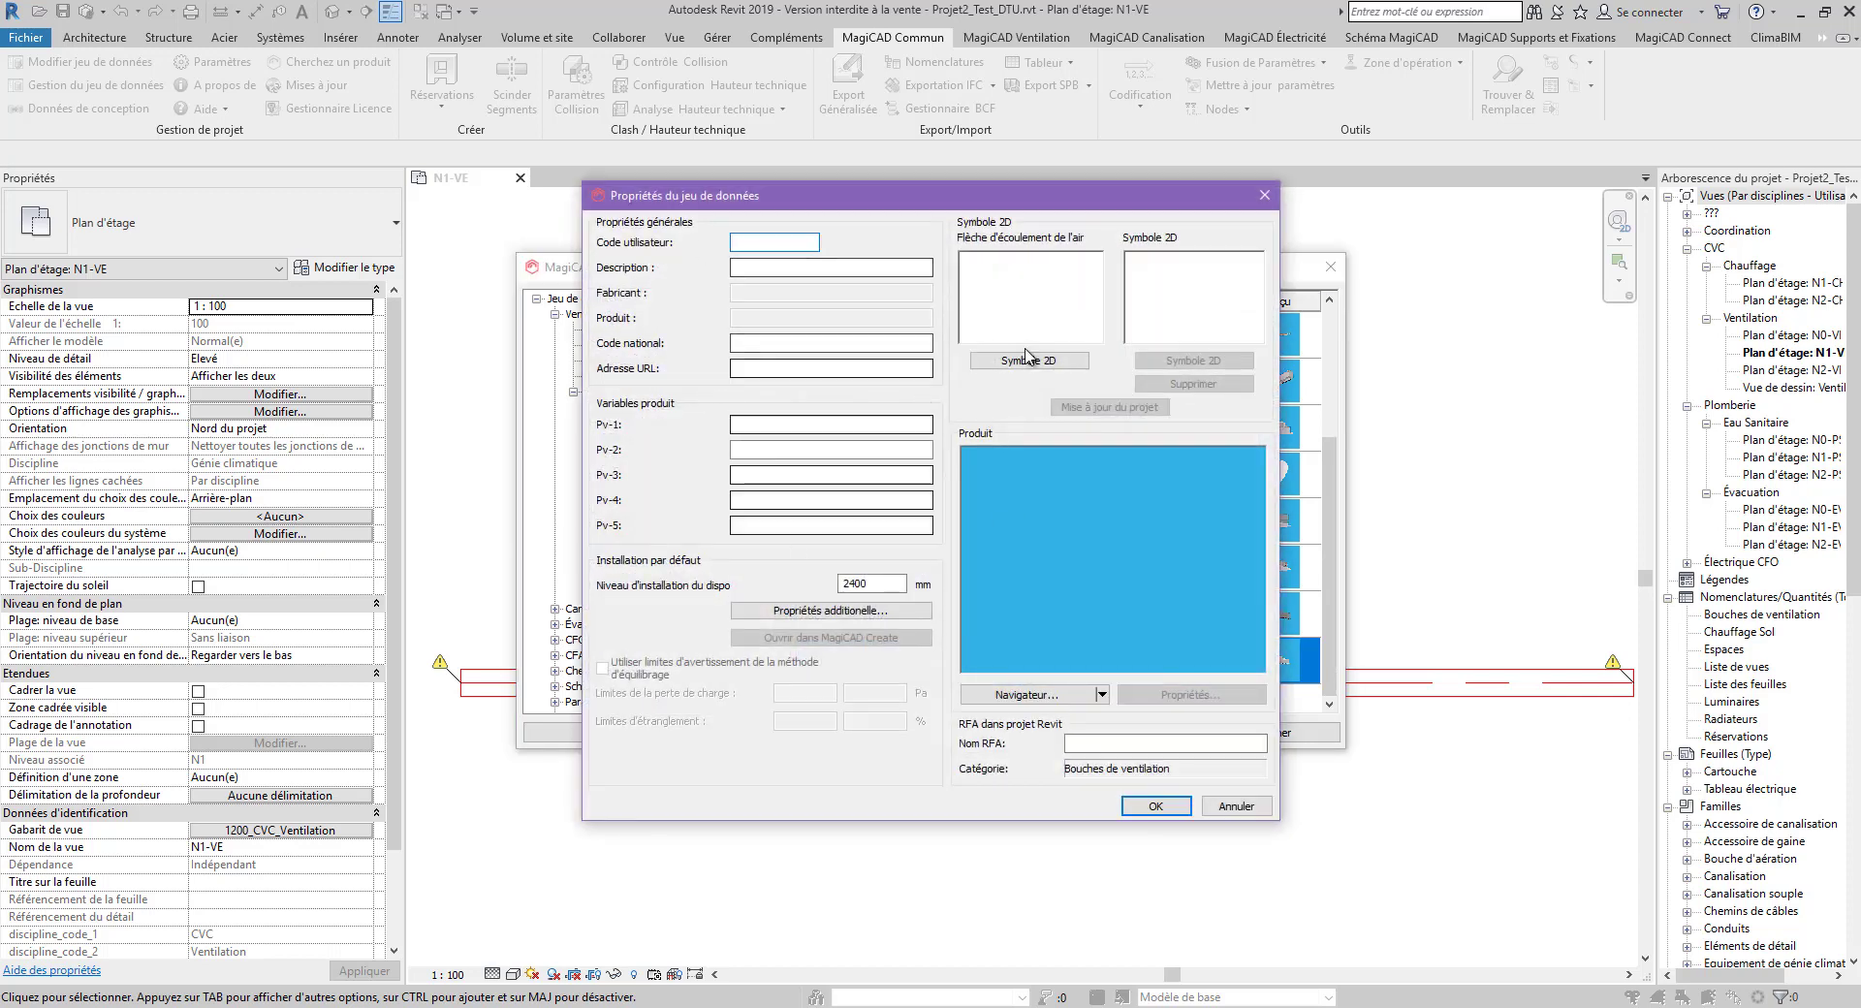
pyautogui.click(1236, 807)
pyautogui.rightClick(1037, 660)
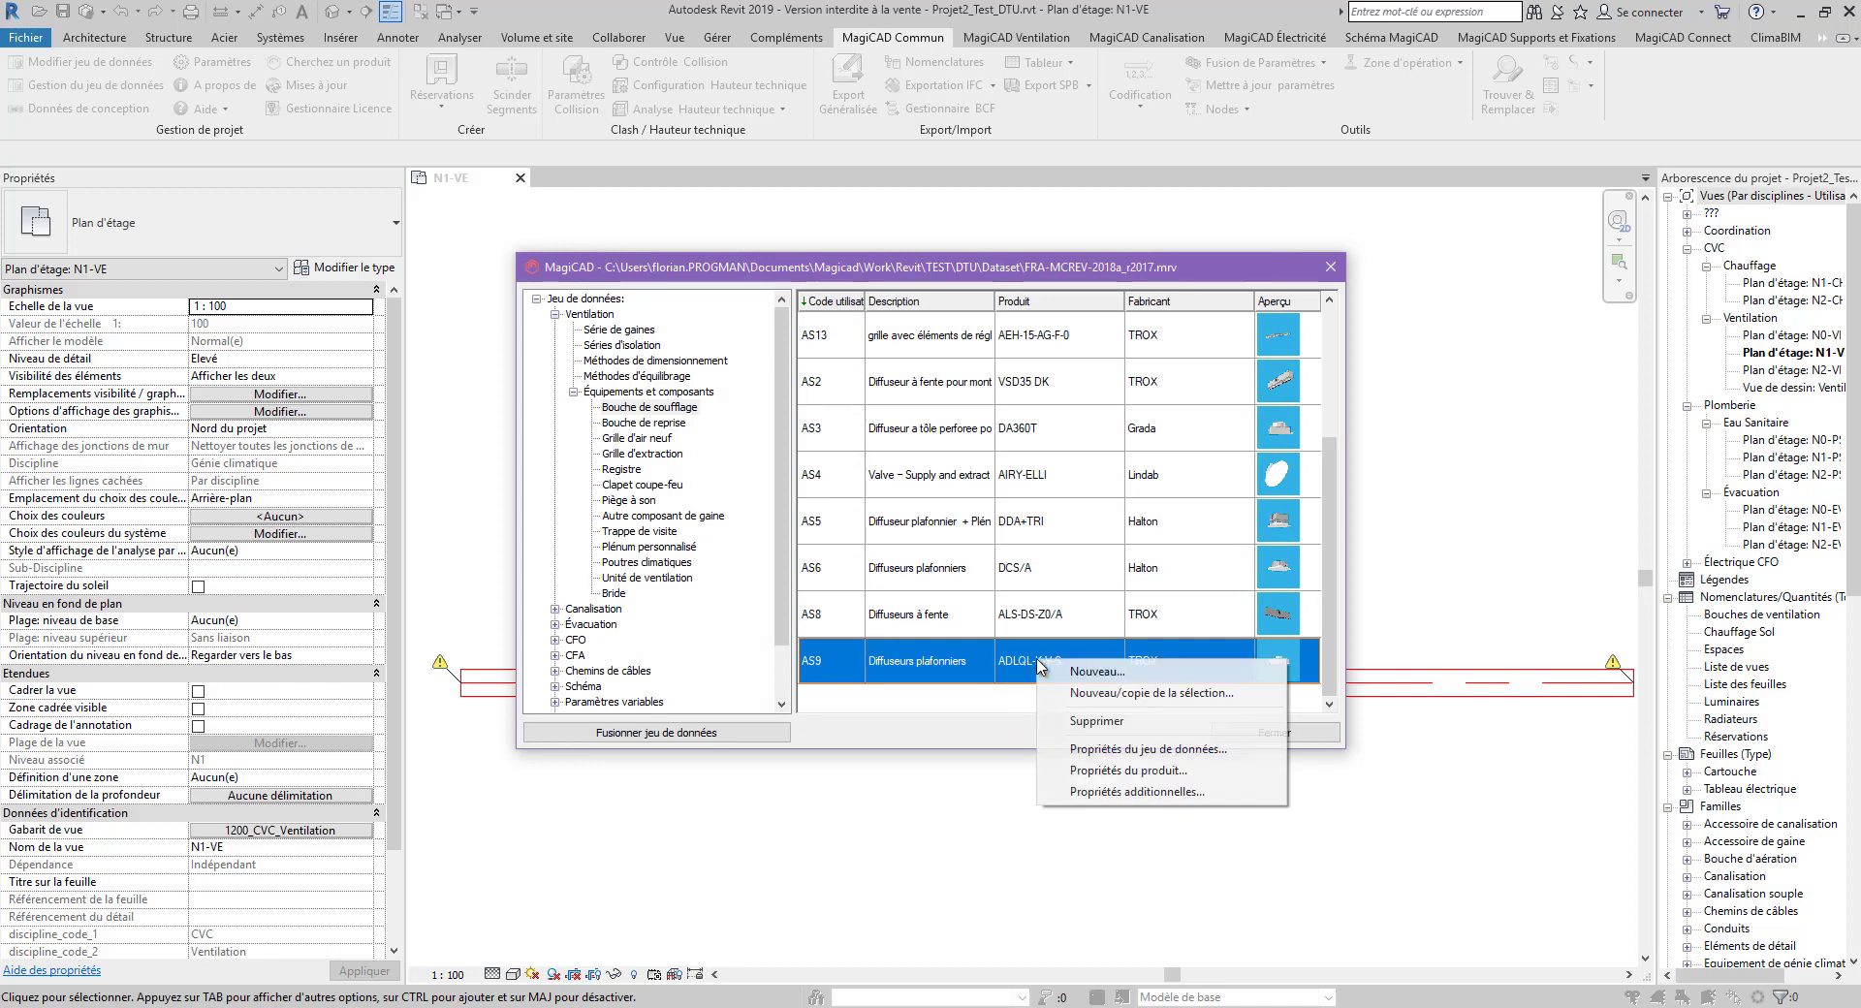
pyautogui.click(1098, 681)
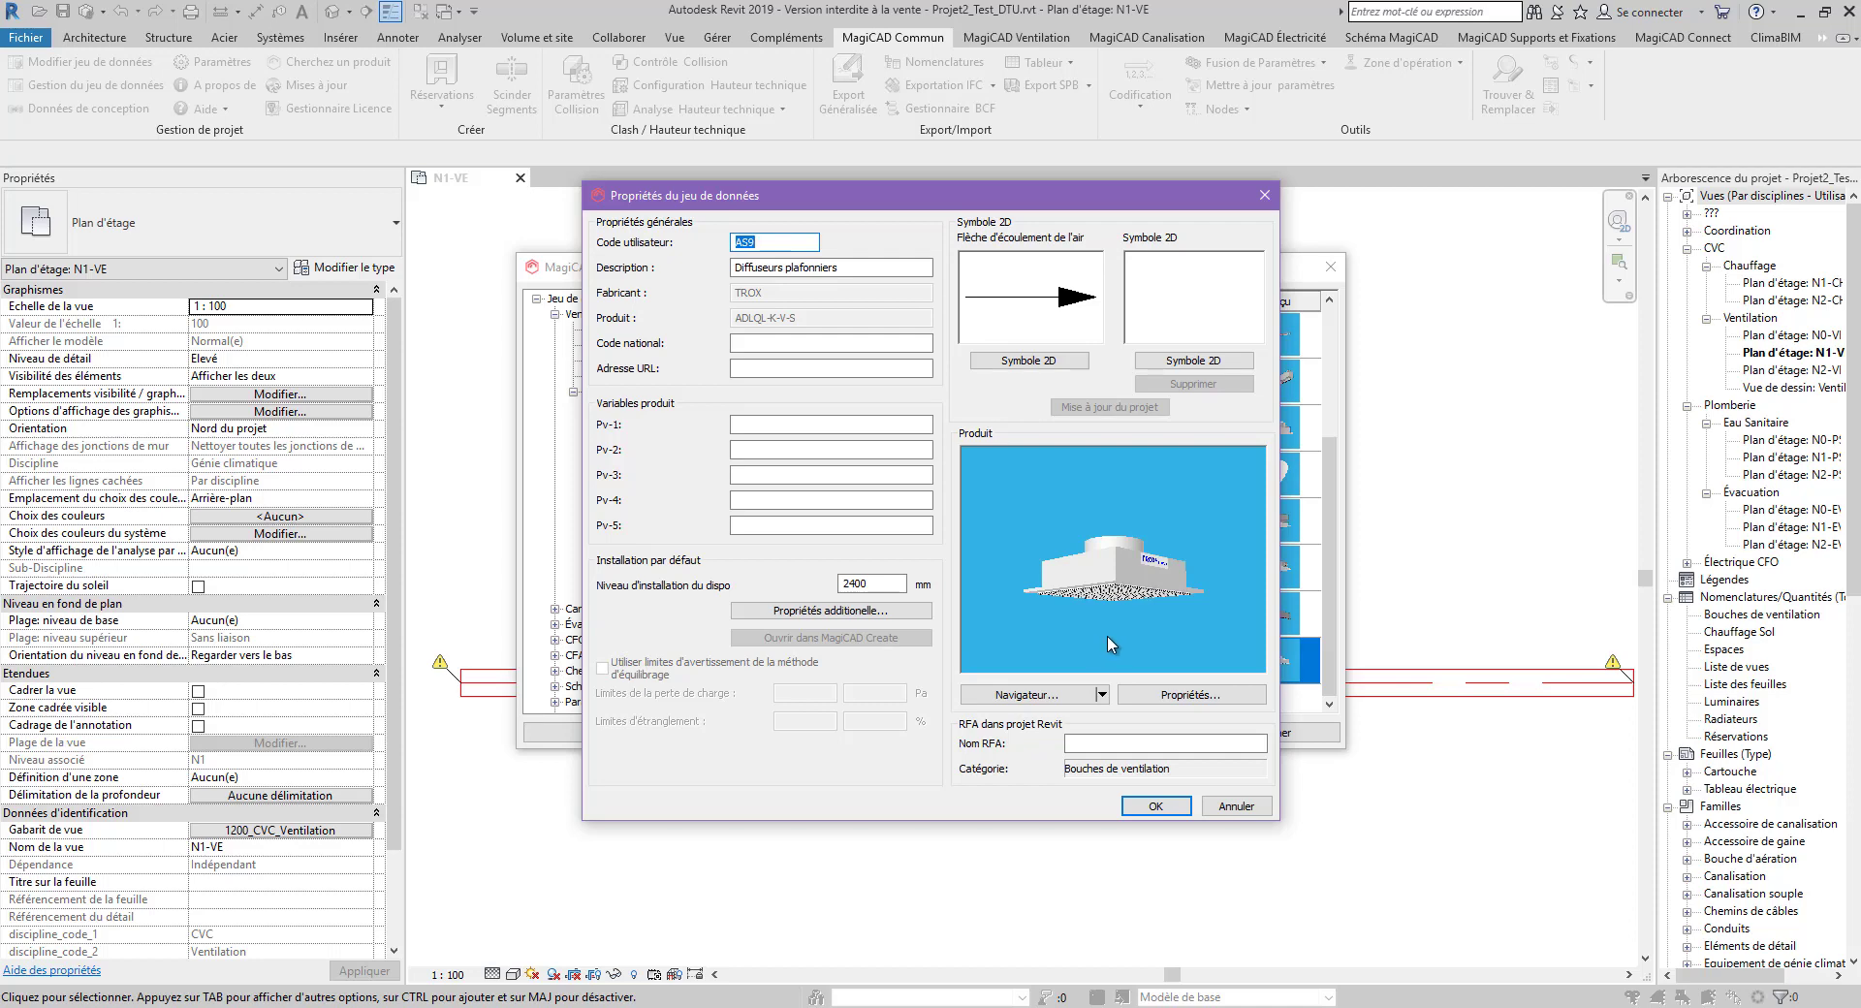
pyautogui.click(1240, 805)
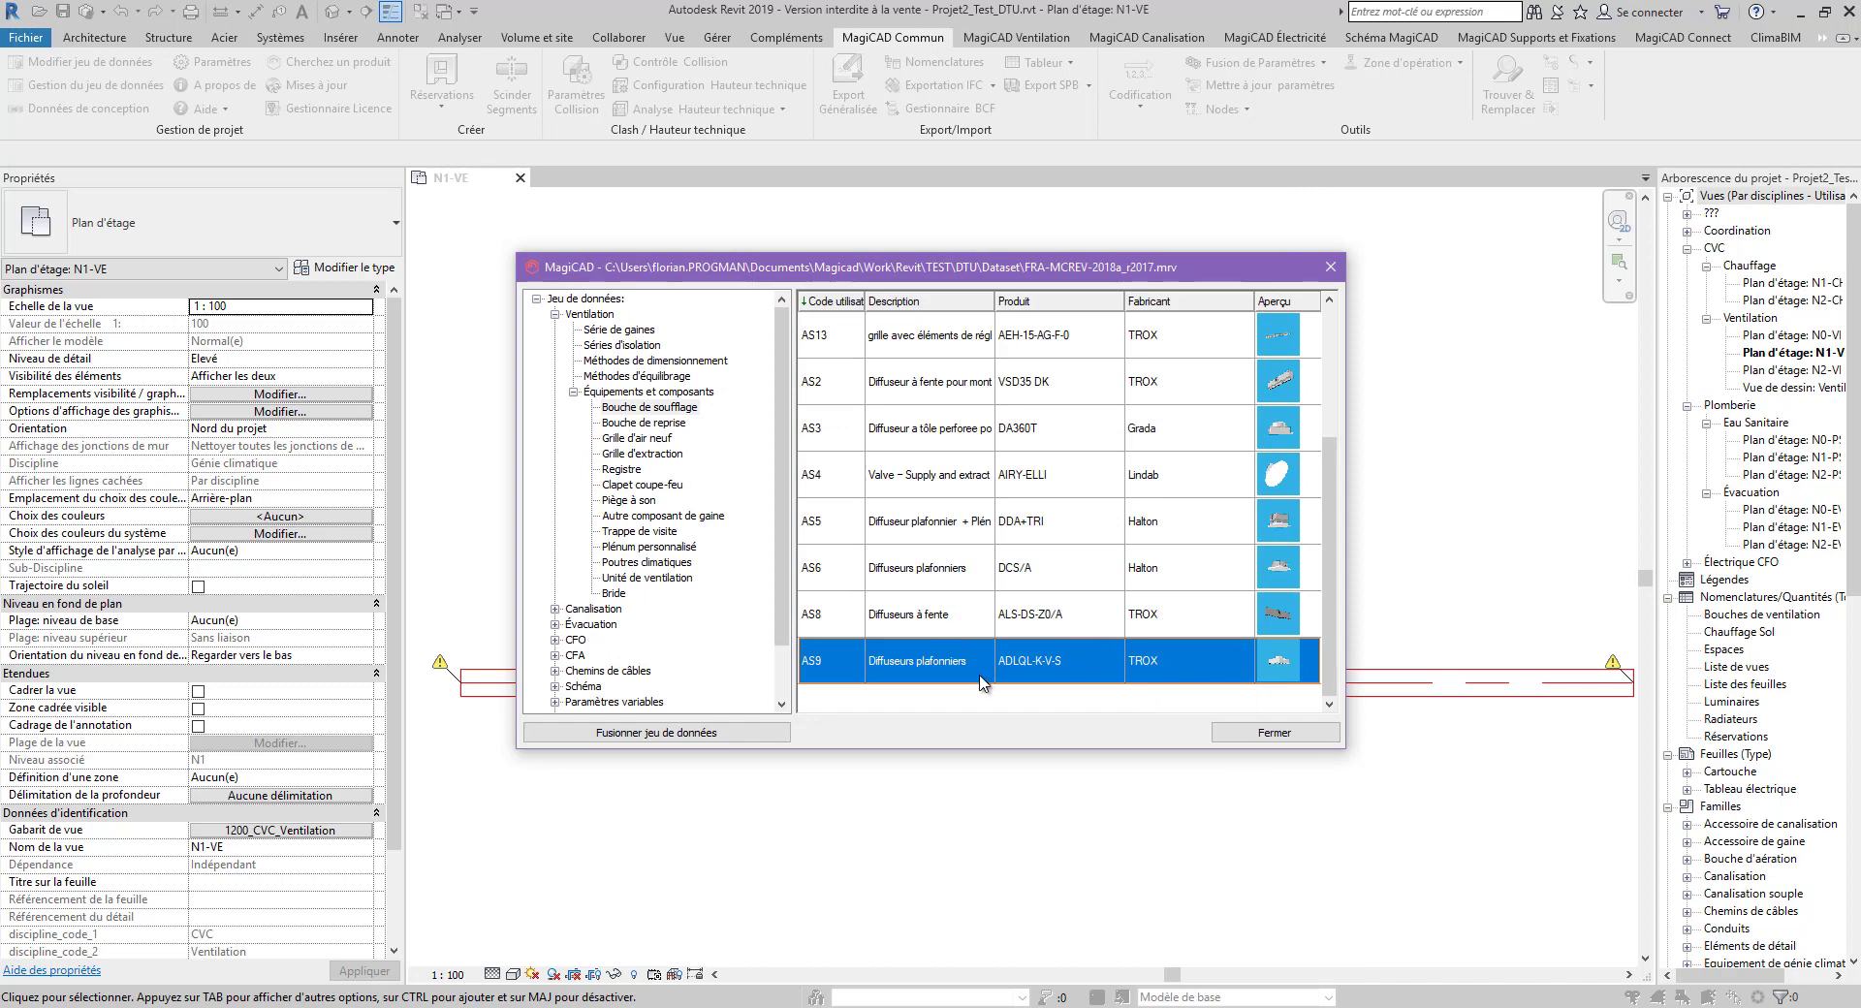
# Start a new blank Bouche de soufflage product and open the product browser to choose its model
pyautogui.rightClick(1042, 664)
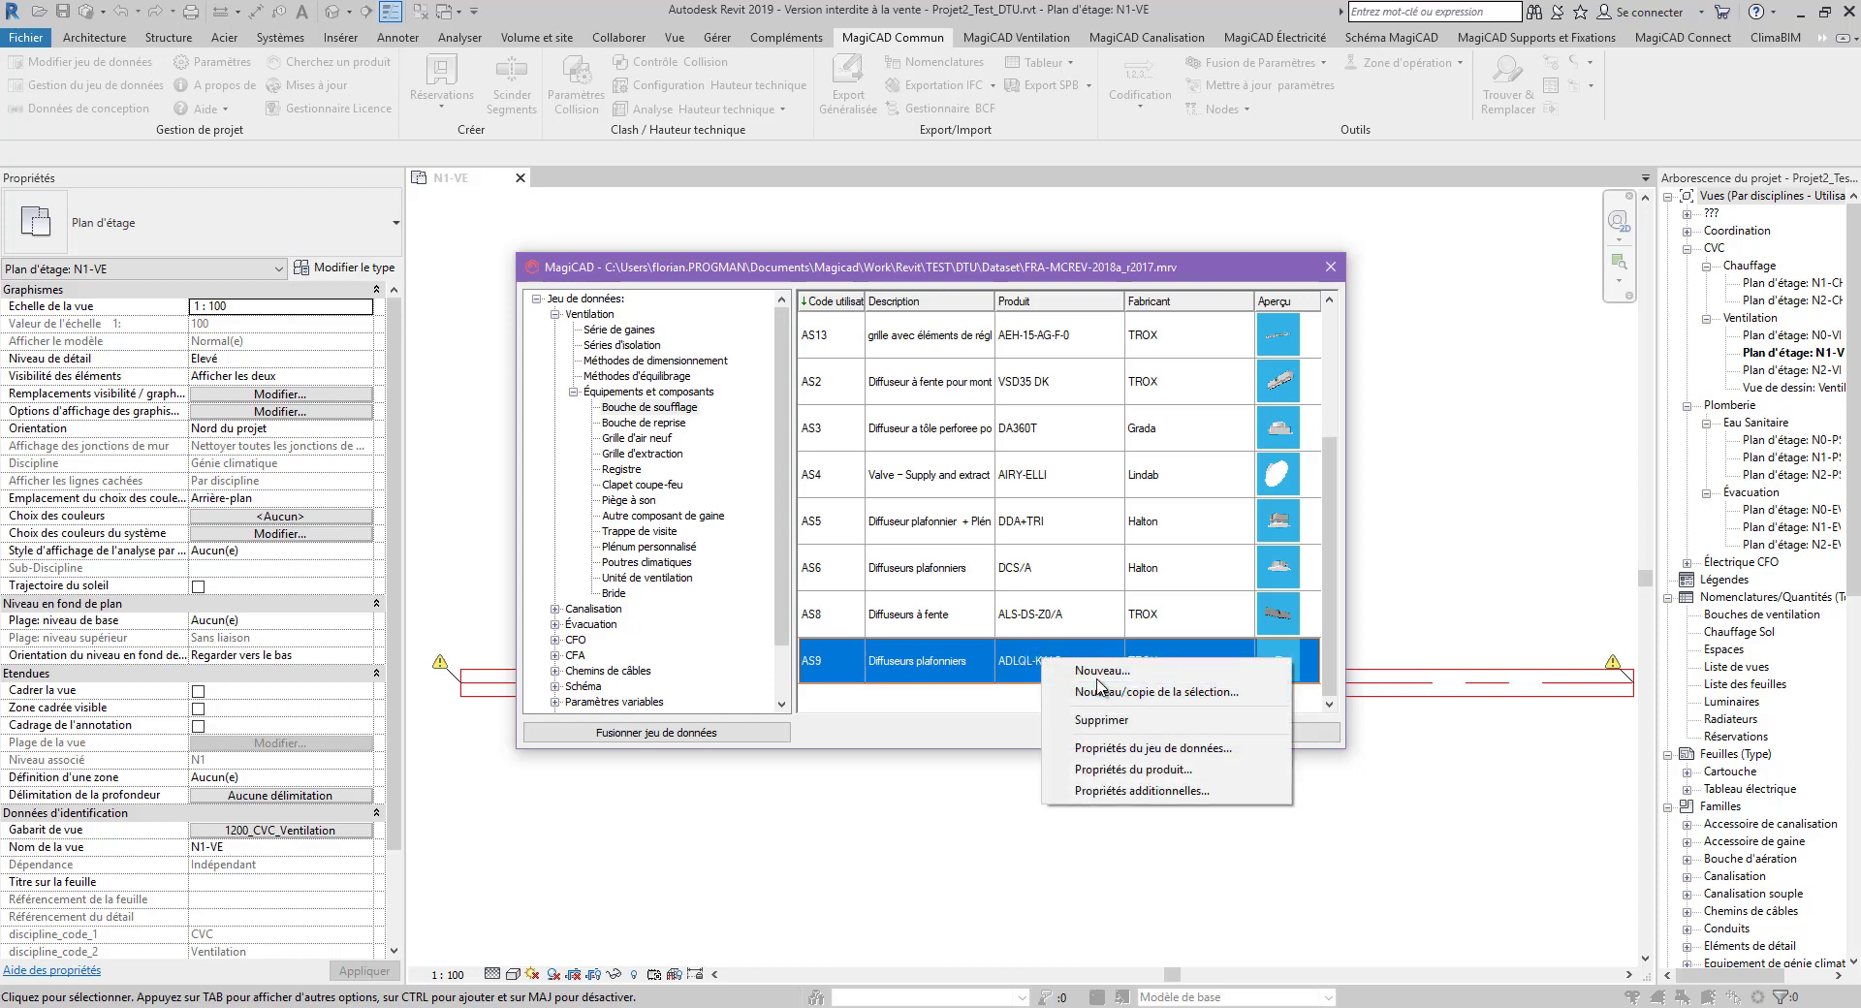
pyautogui.click(1100, 671)
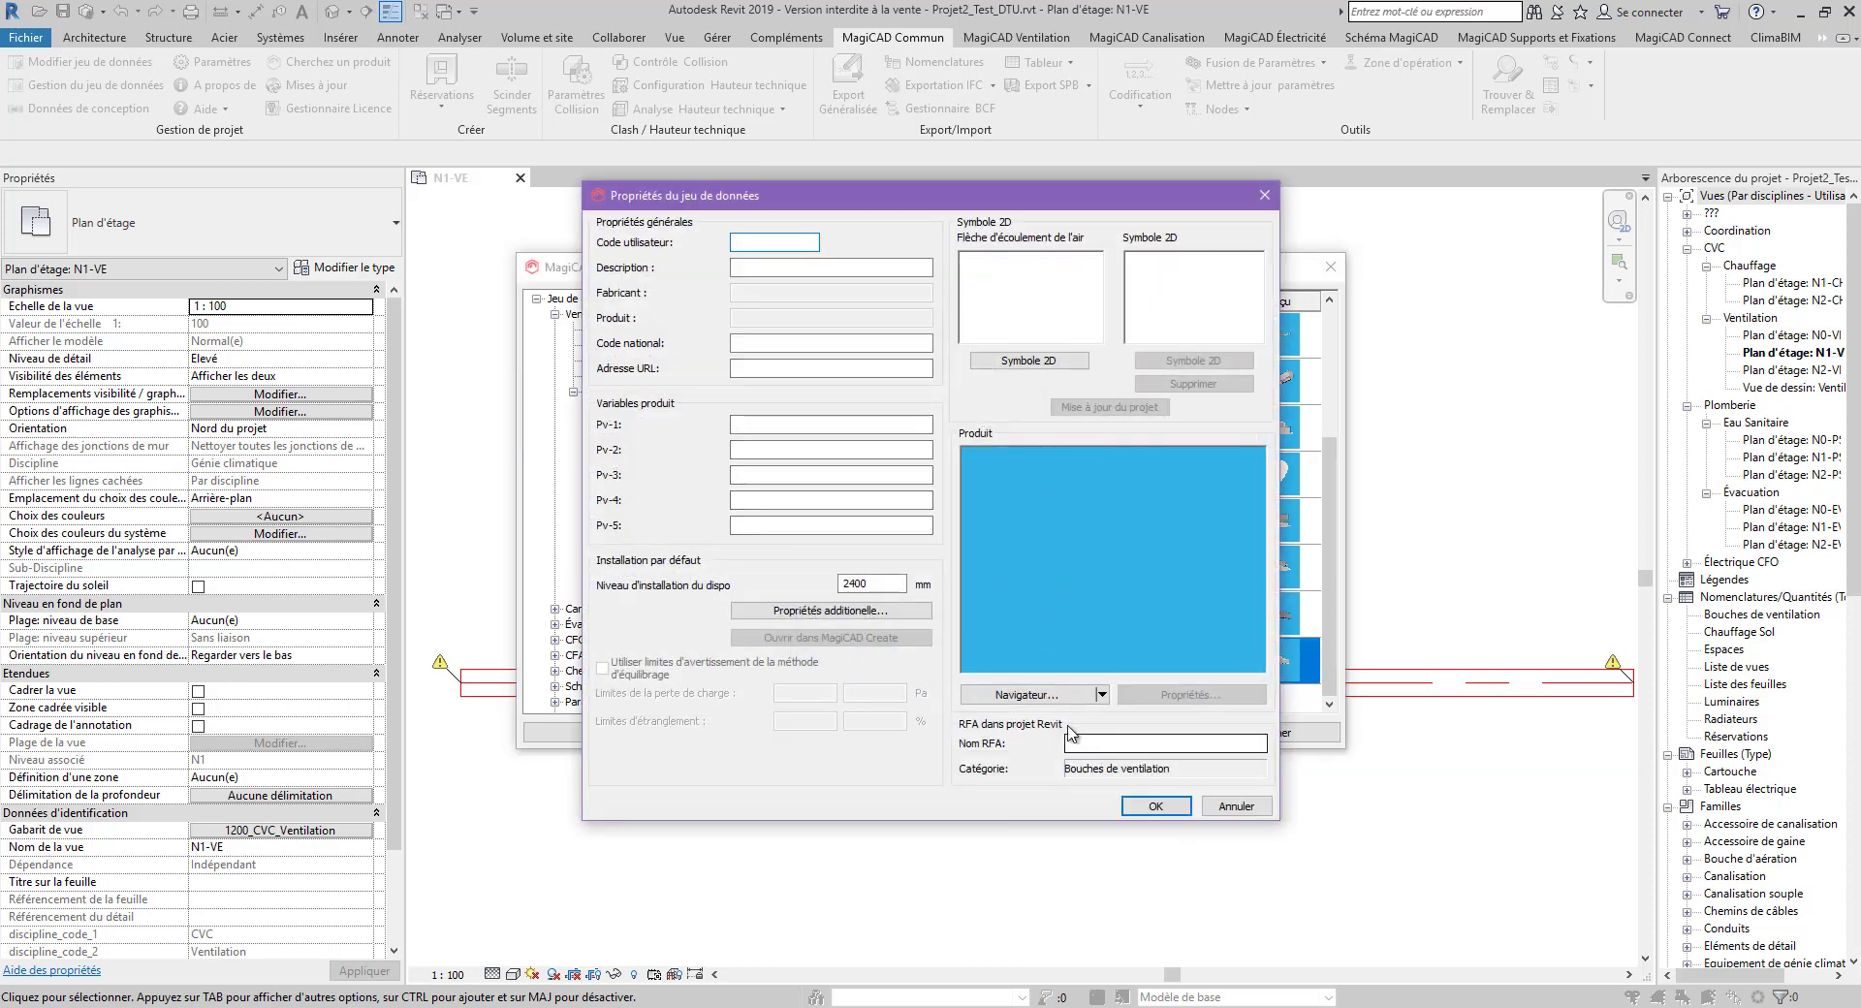
pyautogui.click(1101, 695)
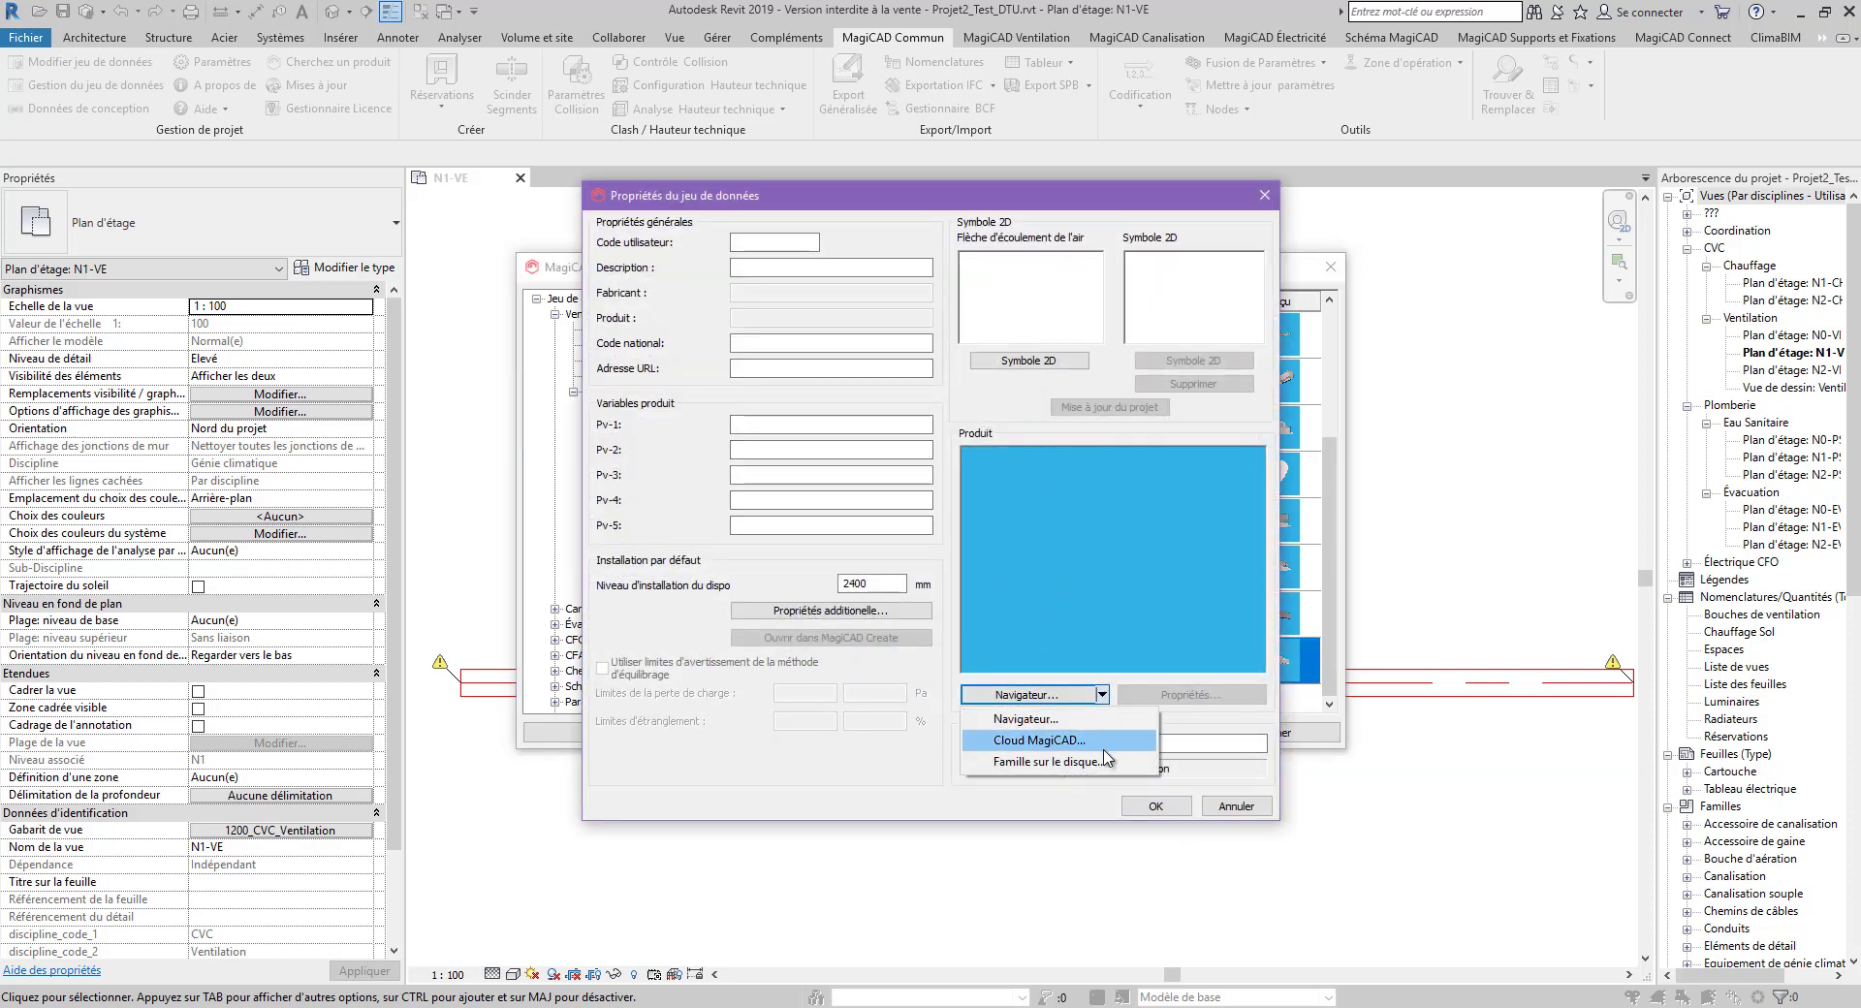
pyautogui.click(1026, 719)
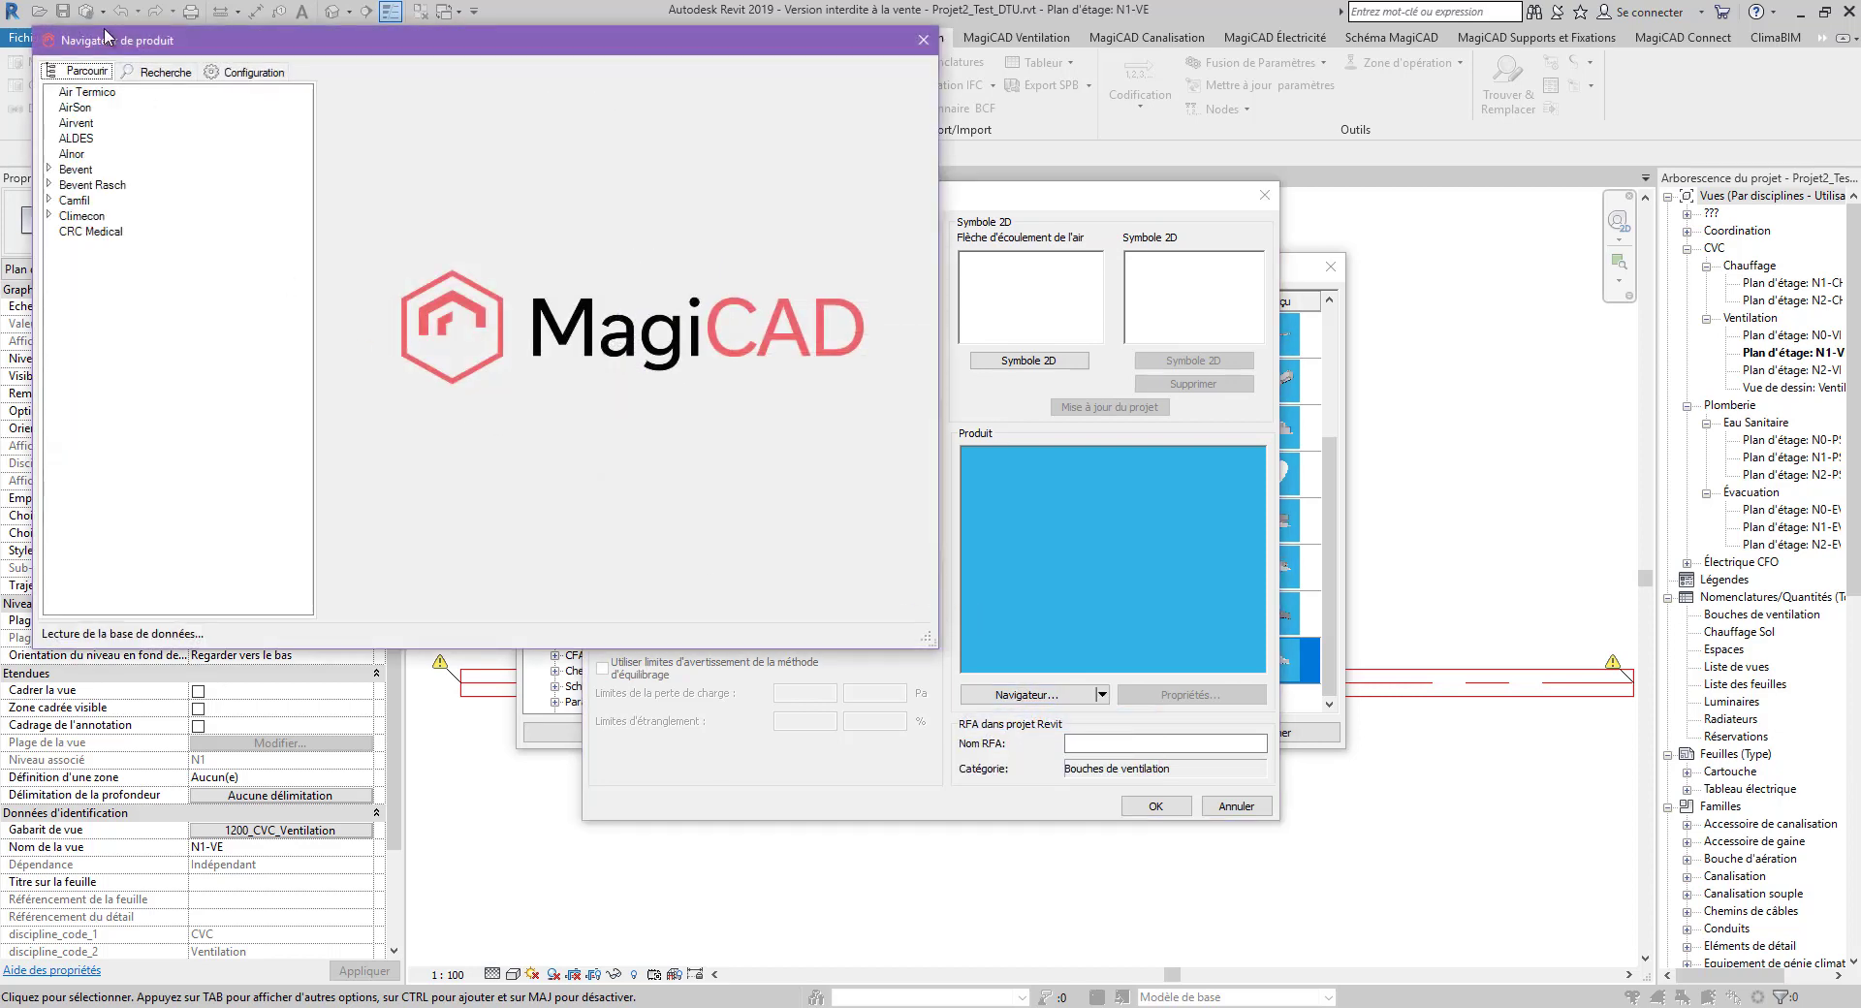
# Check the product browser's data source settings and look through the AirSon, ALDES, Crenna, Grada and Jeven ranges
pyautogui.click(244, 79)
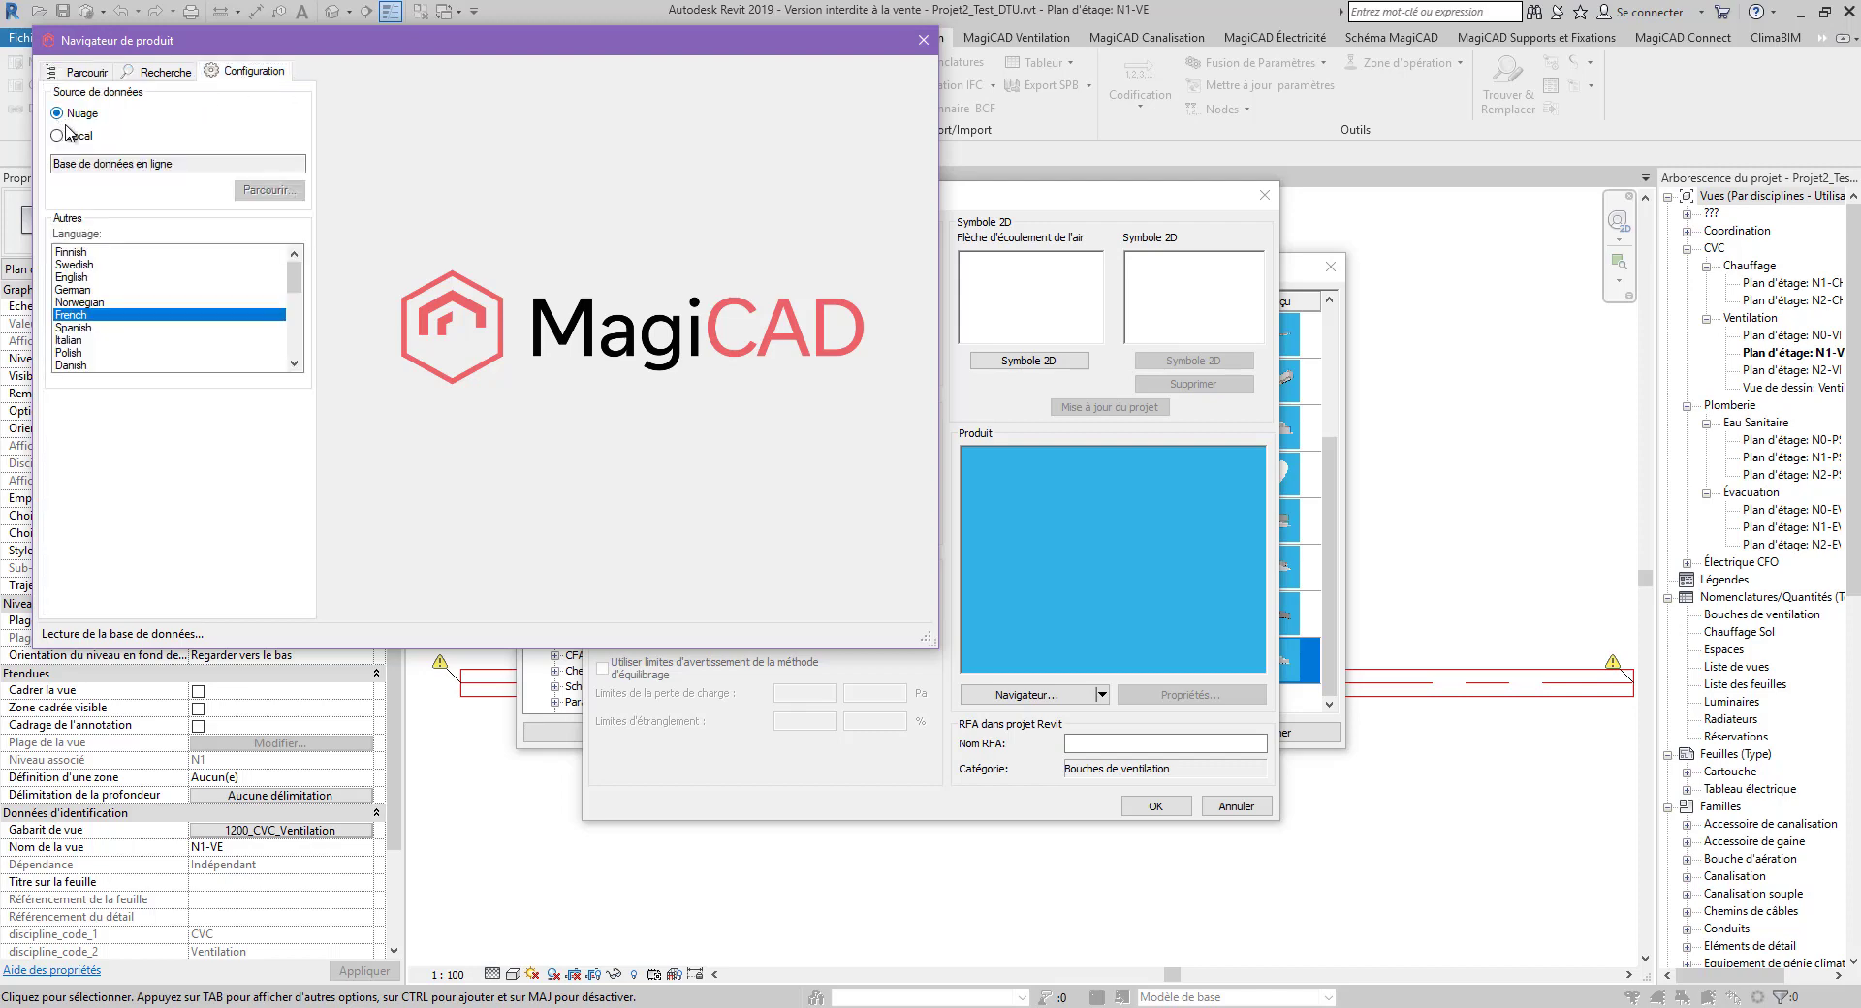
pyautogui.click(96, 75)
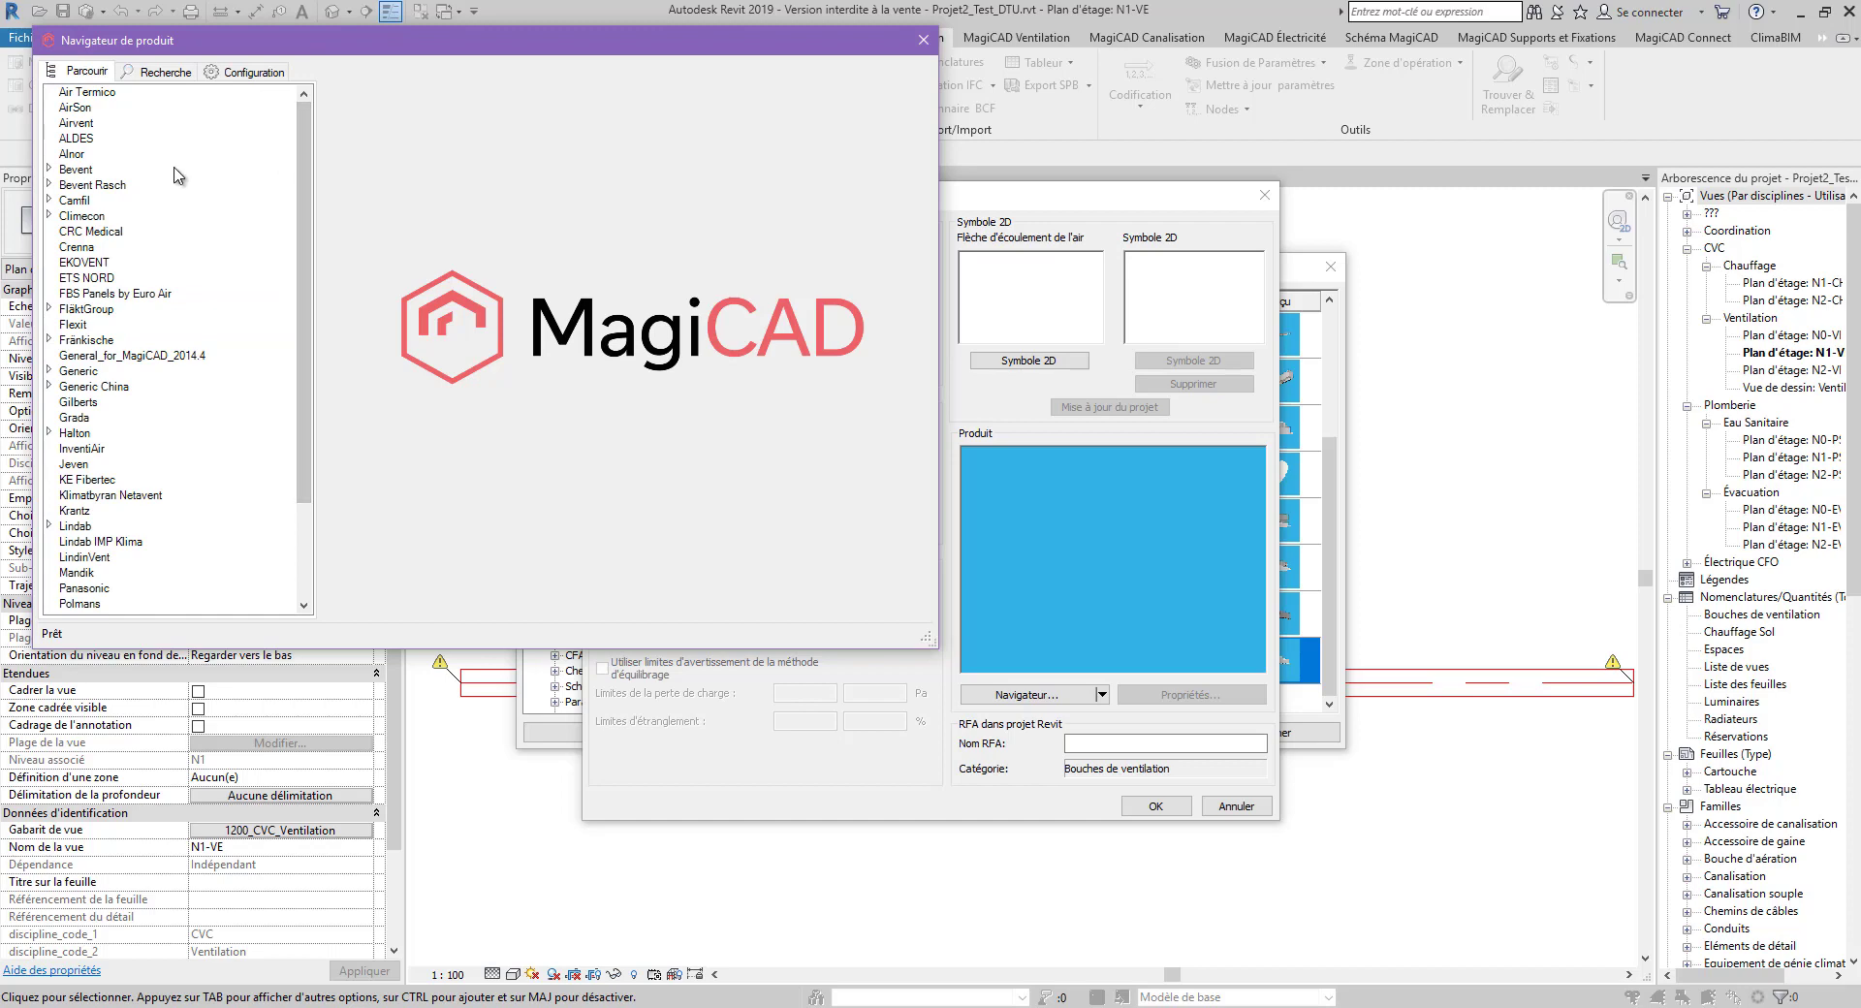
pyautogui.click(87, 108)
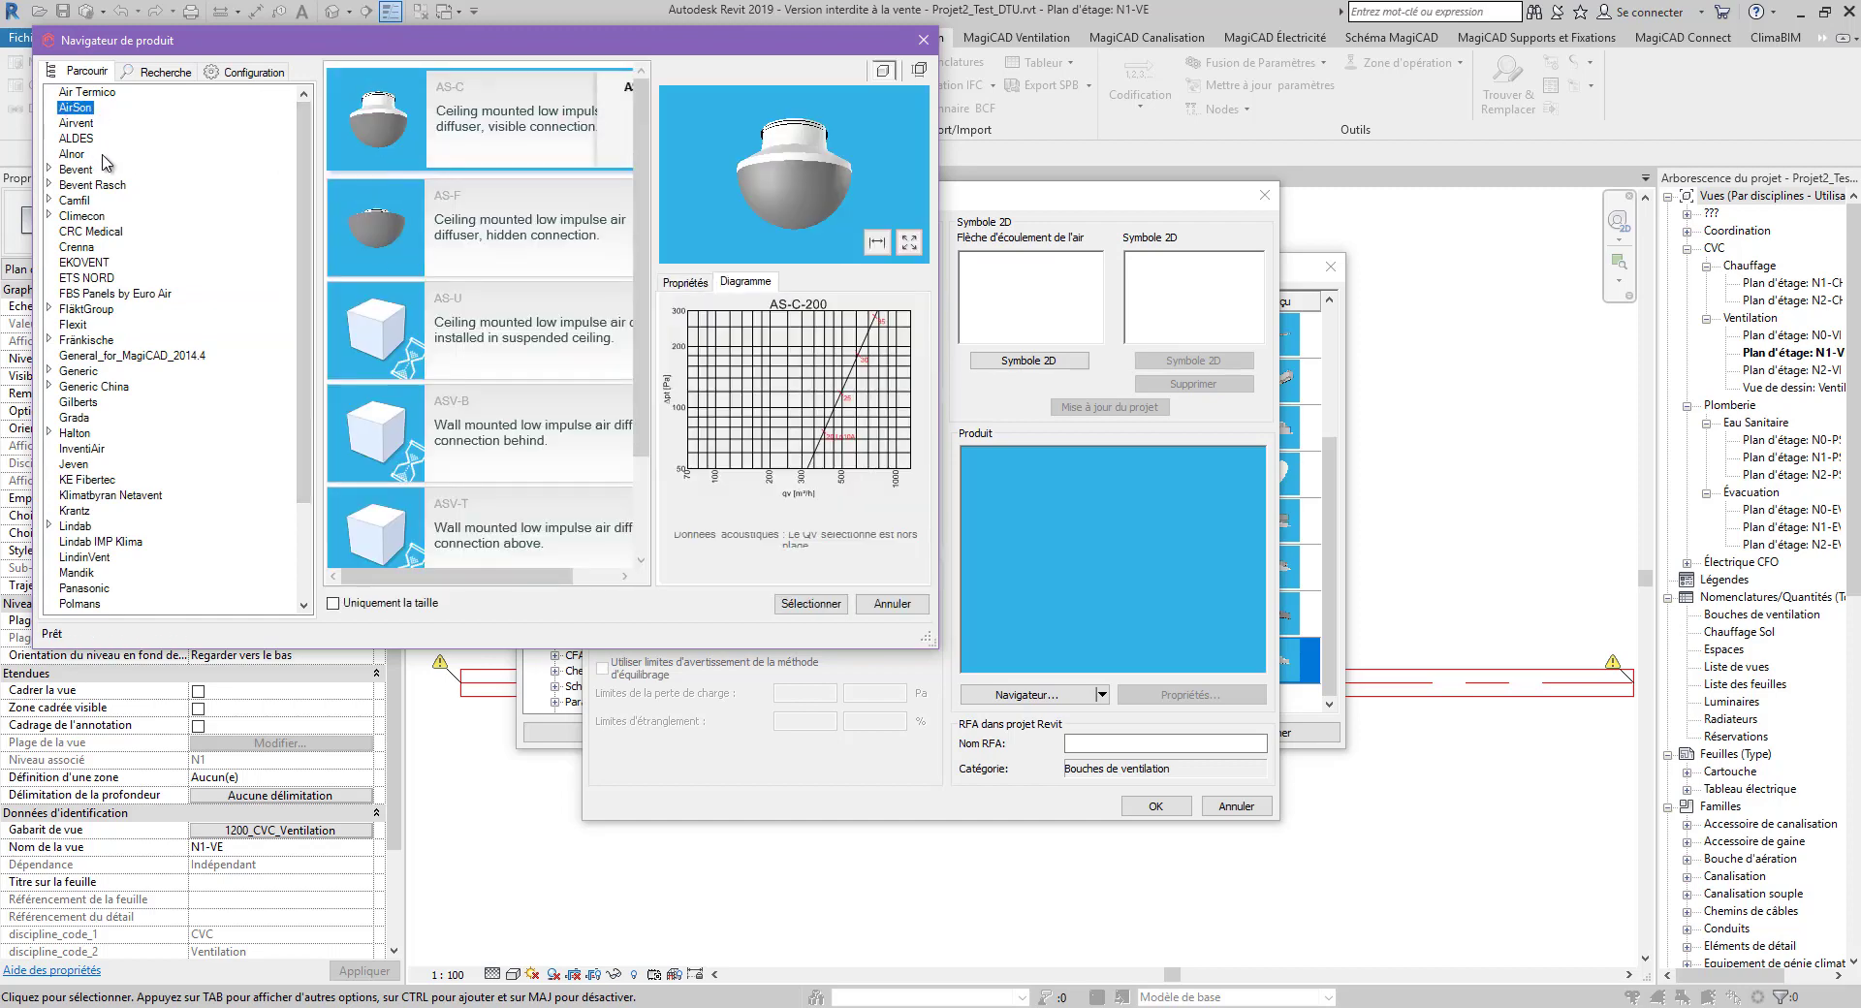
pyautogui.click(85, 139)
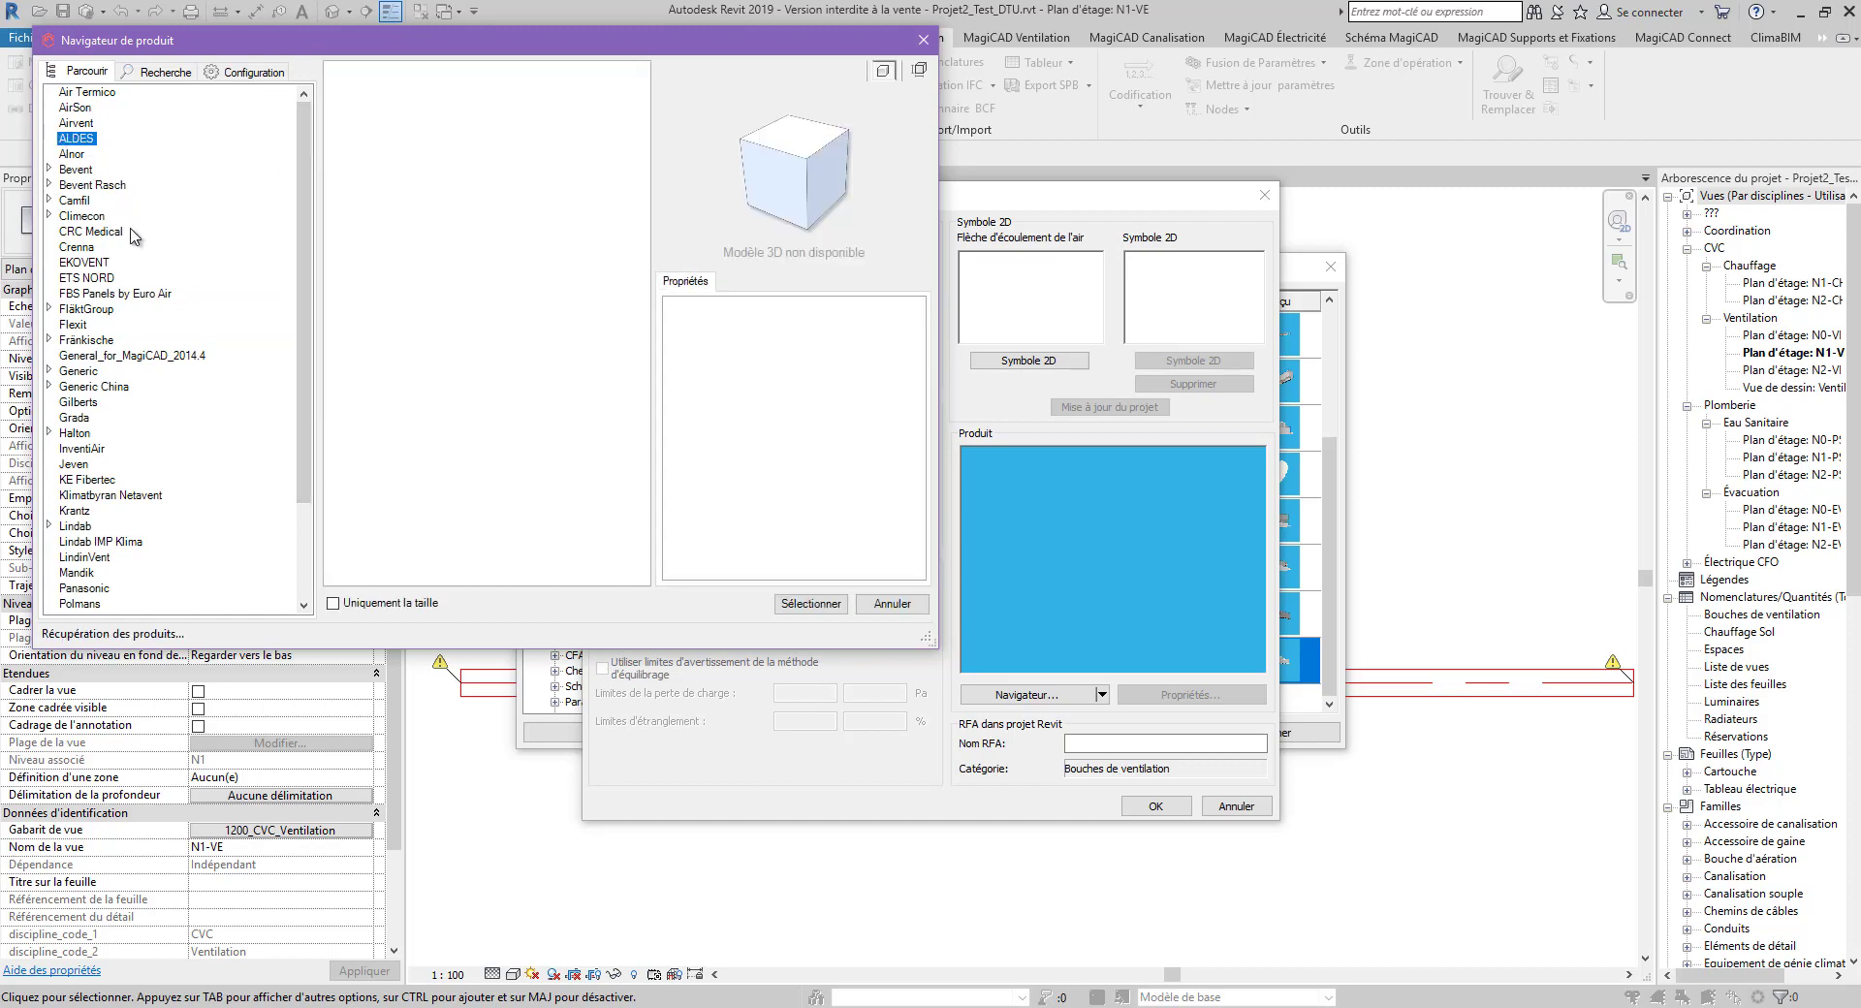
pyautogui.click(94, 254)
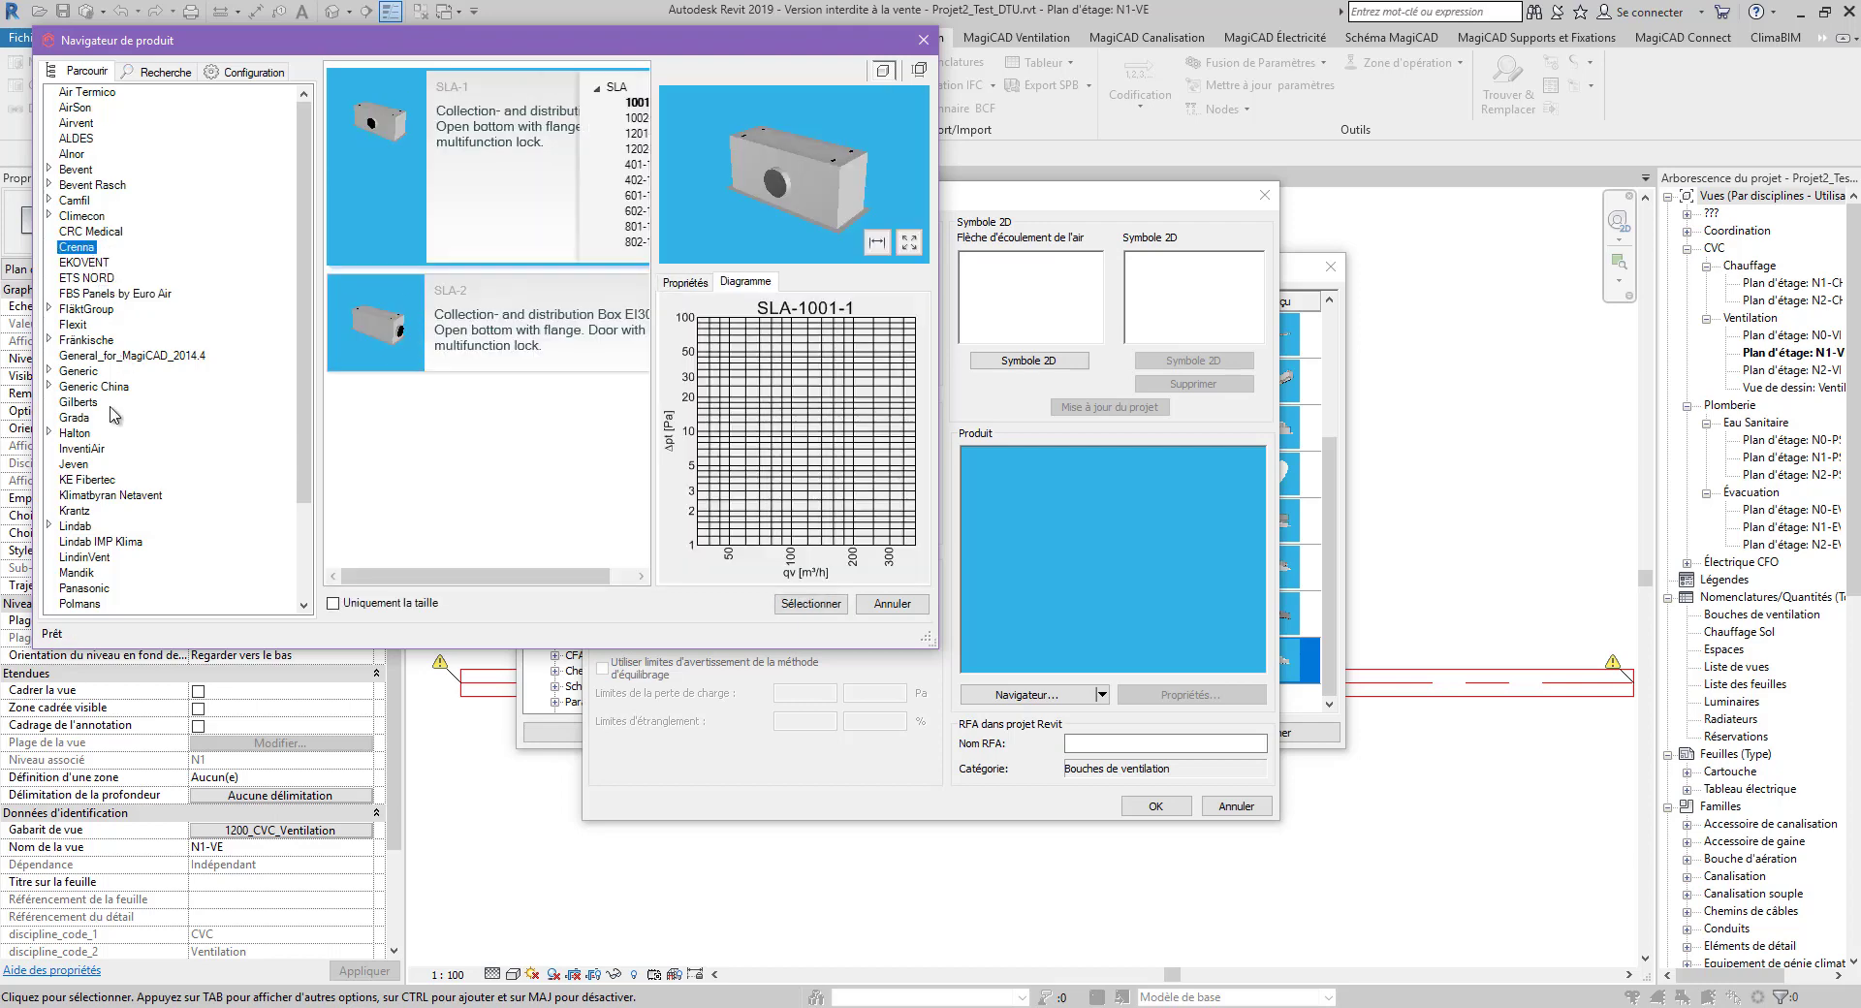
pyautogui.click(85, 418)
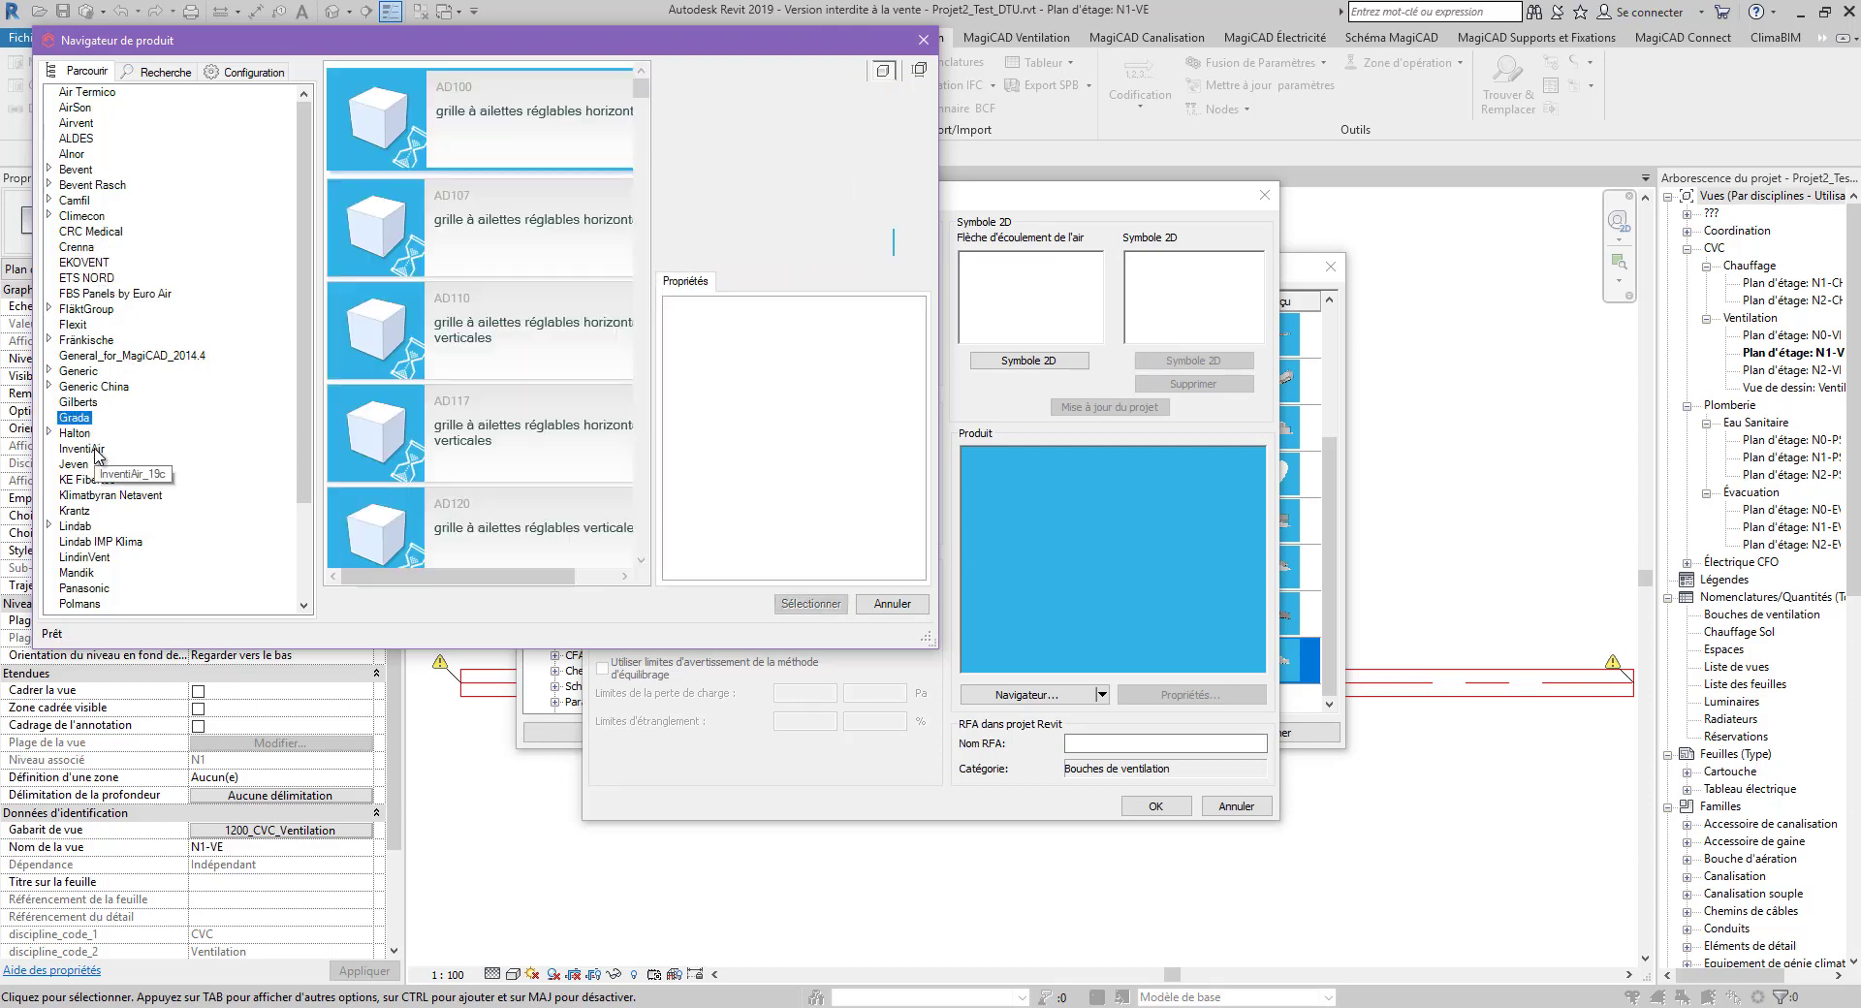
pyautogui.click(96, 463)
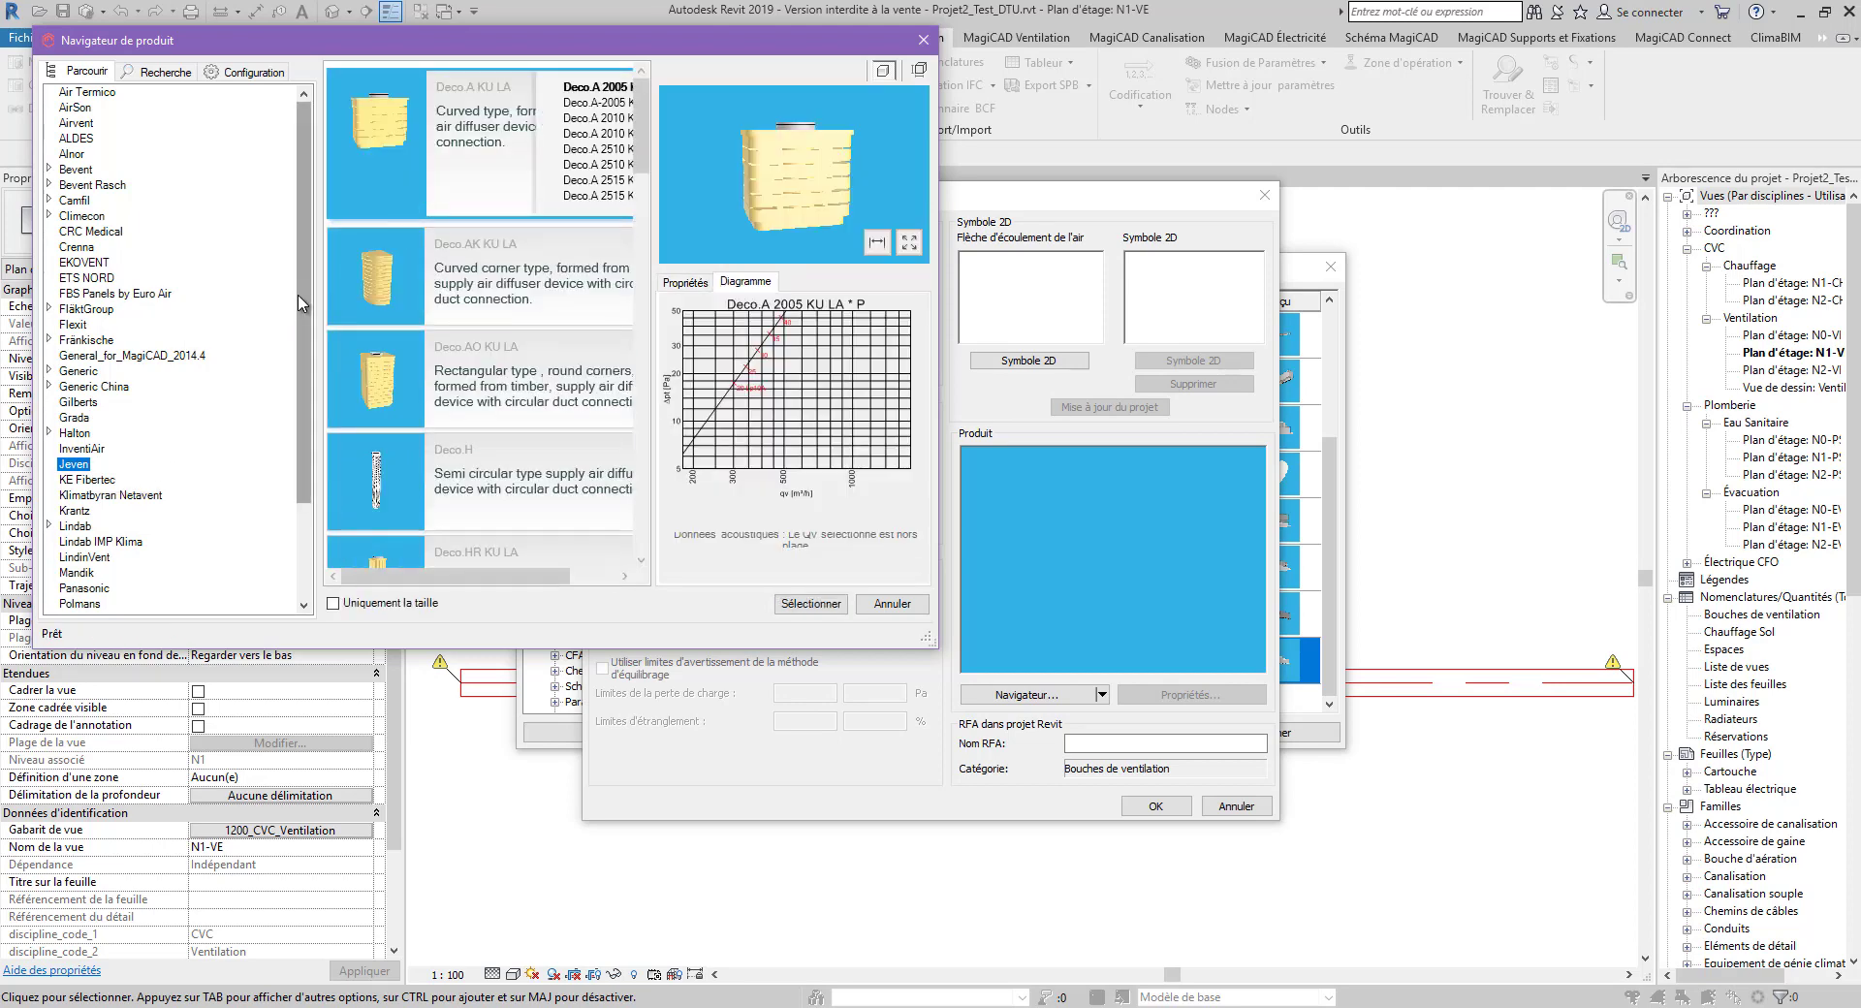
pyautogui.scroll(-3, 305, 310)
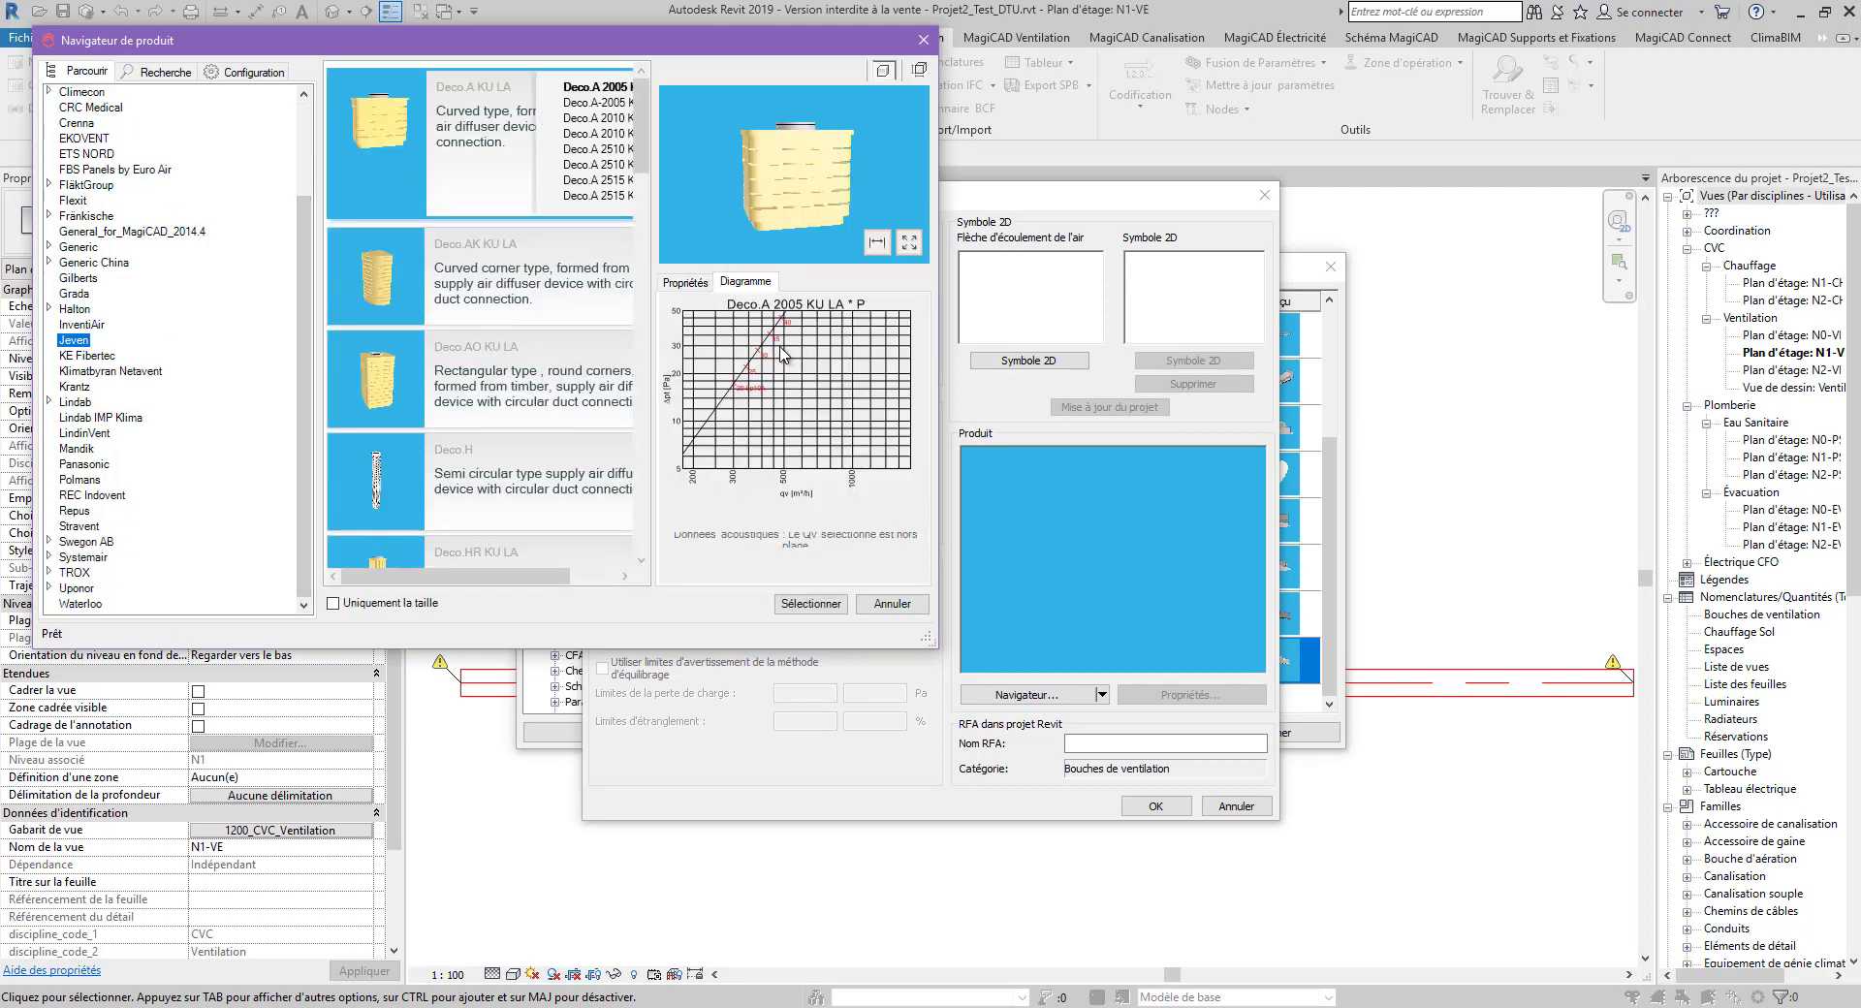
# Inspect Jeven's Deco.A KU LA diffuser in dimensioned 3D and enlarged 2D views, and preview the Deco.AK KU LA
pyautogui.click(879, 245)
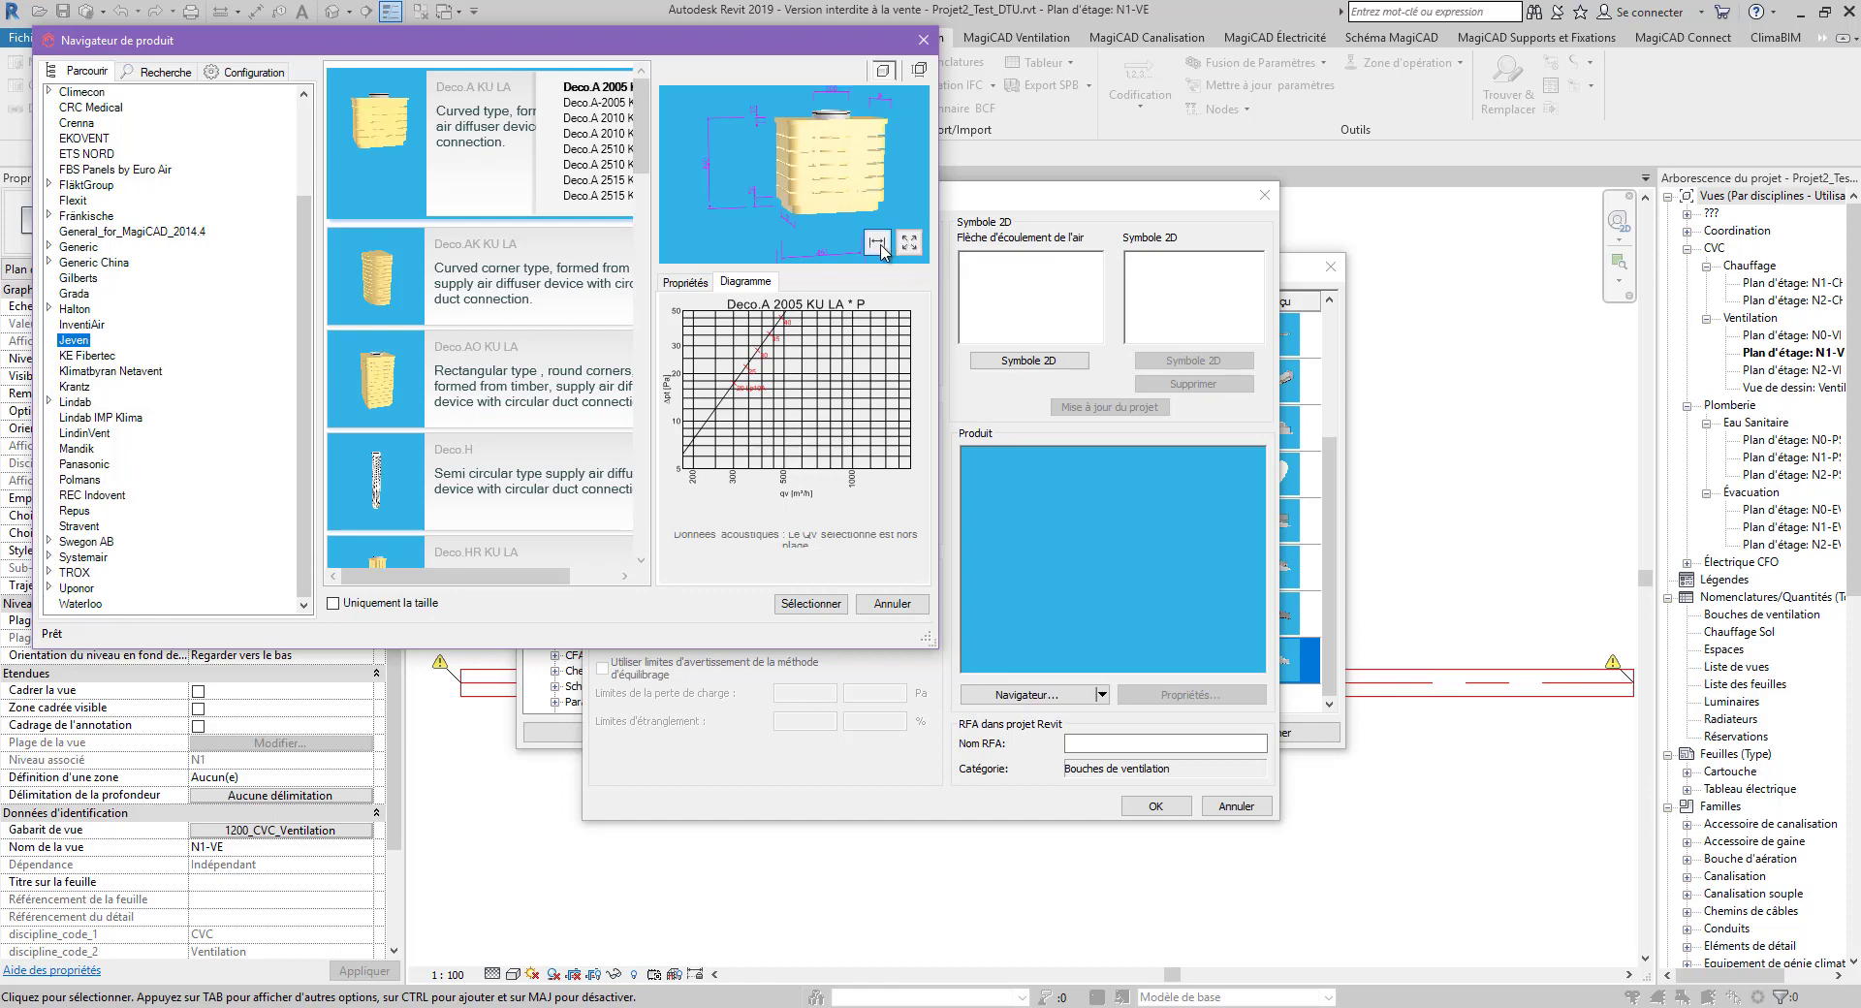
pyautogui.scroll(3, 819, 173)
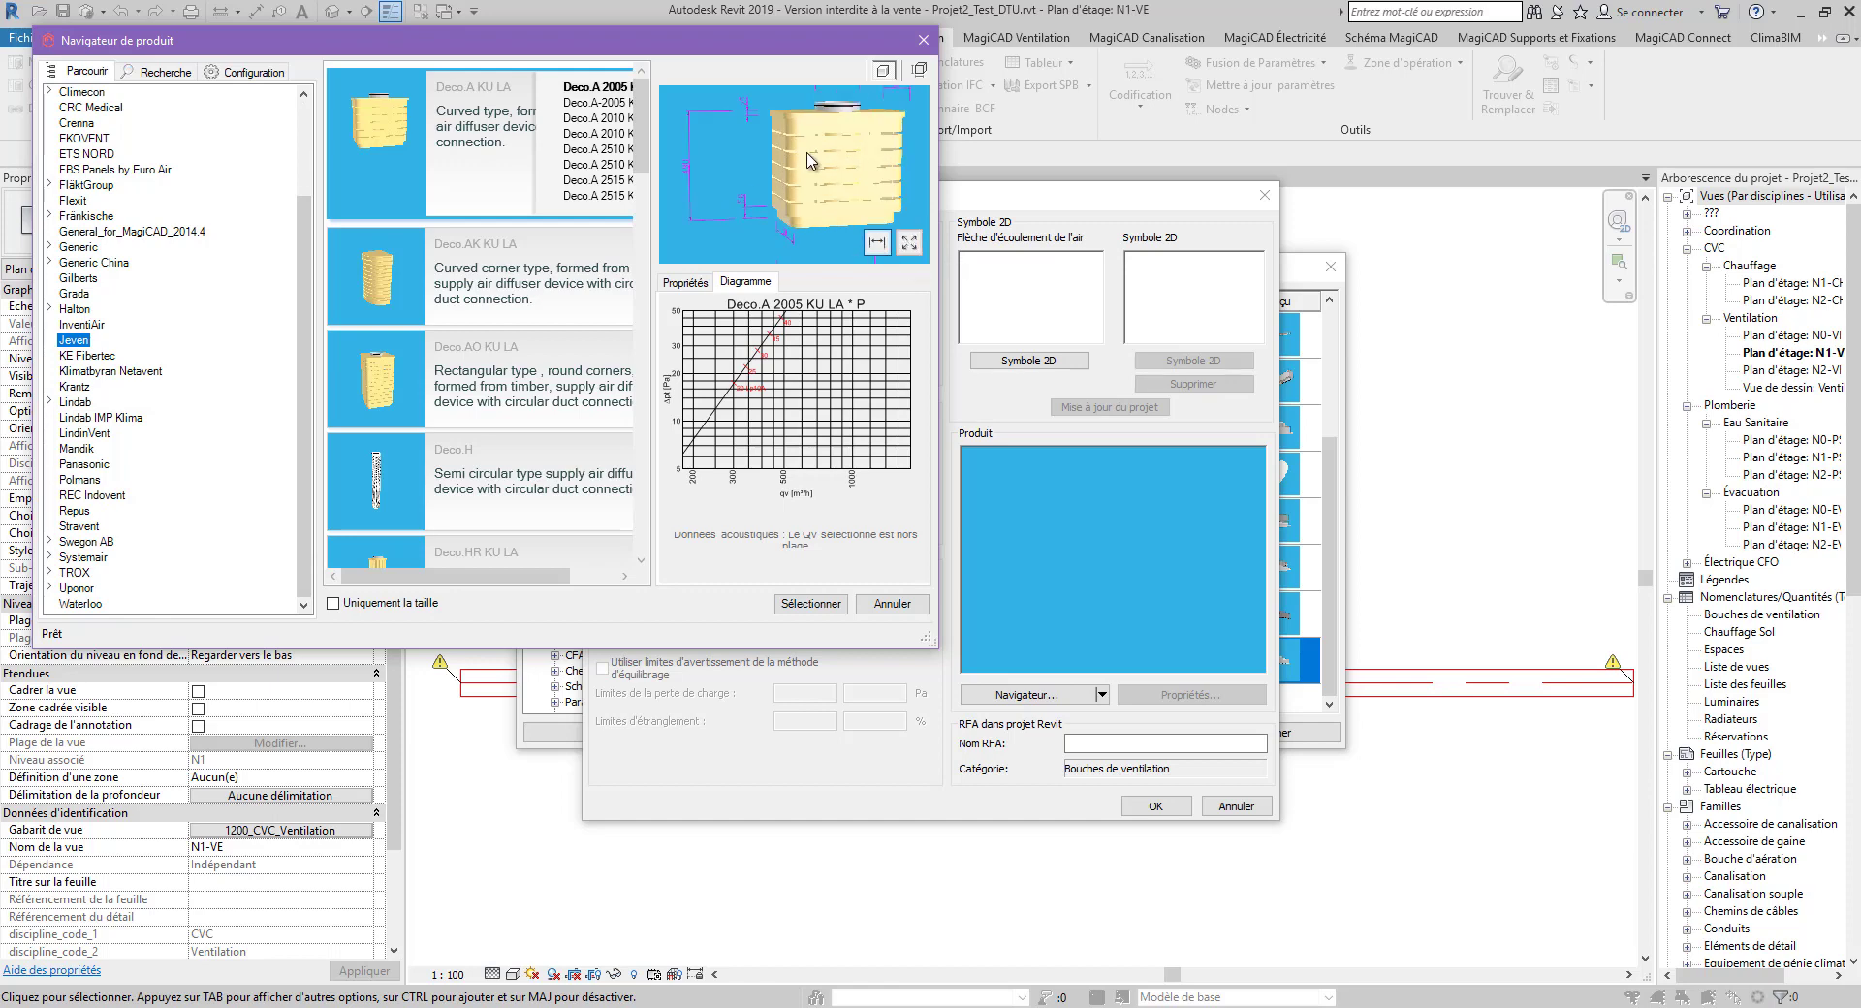
pyautogui.click(917, 69)
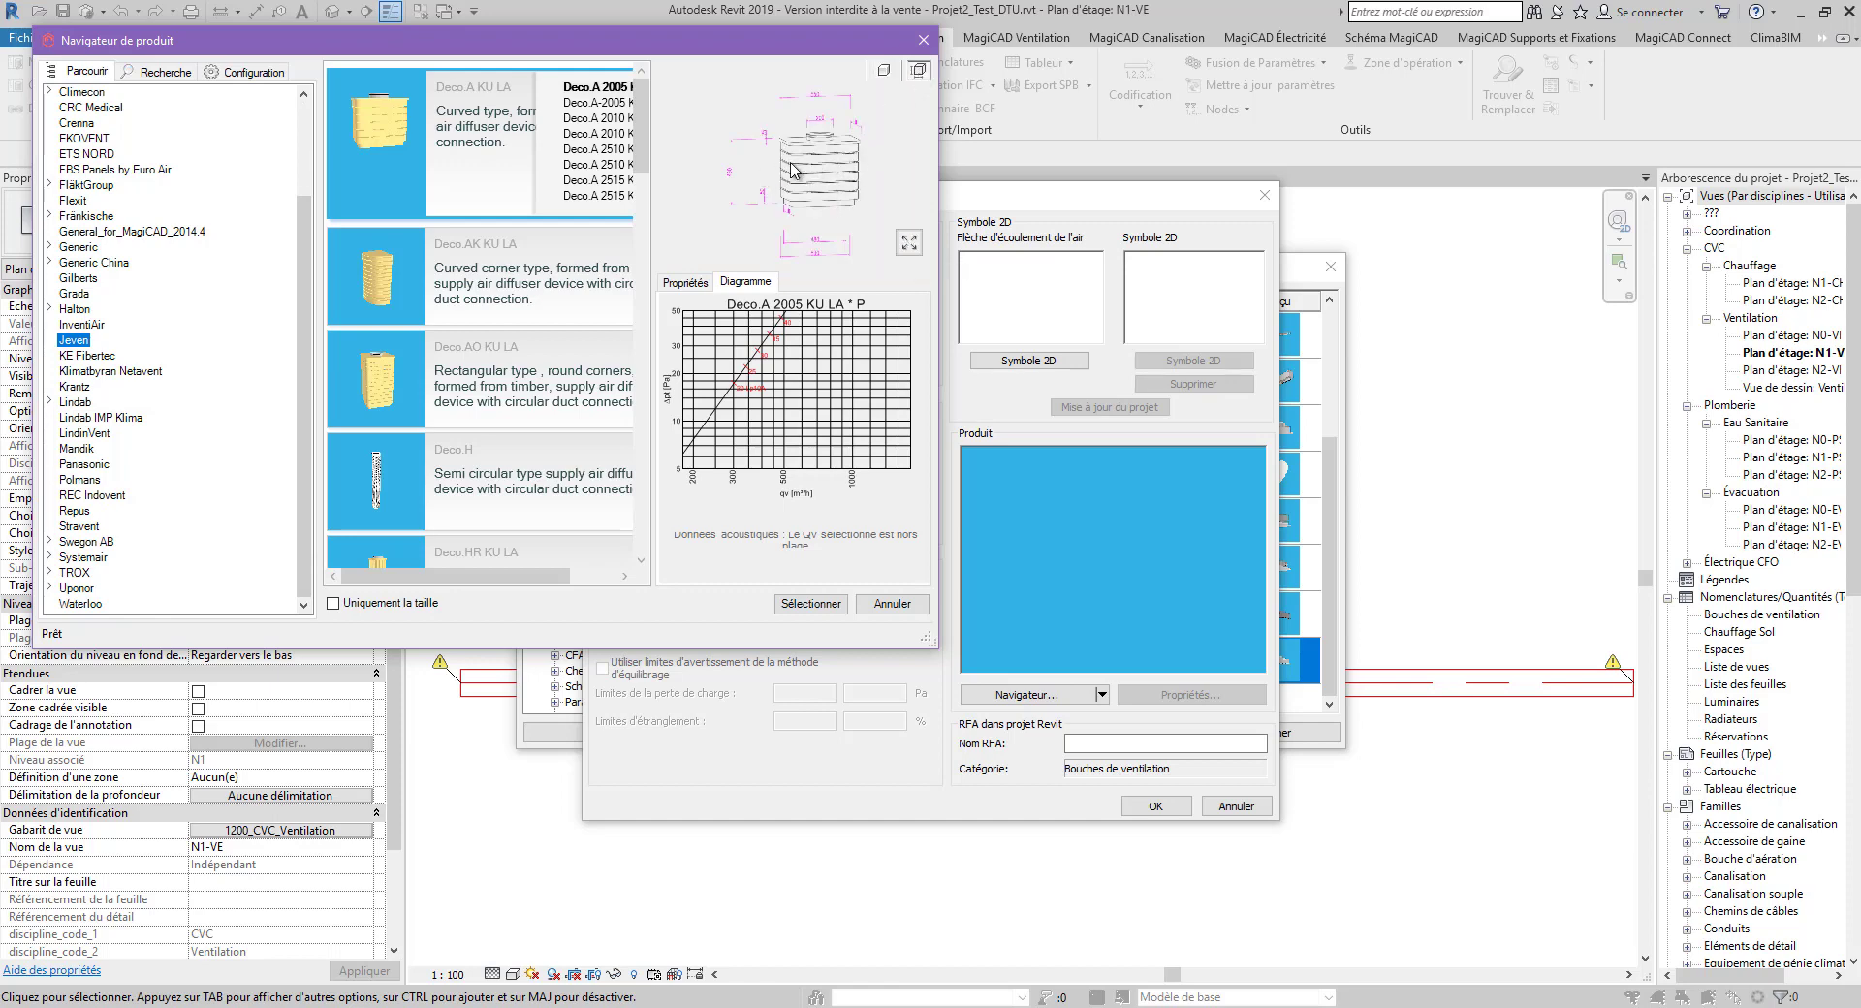
pyautogui.click(907, 241)
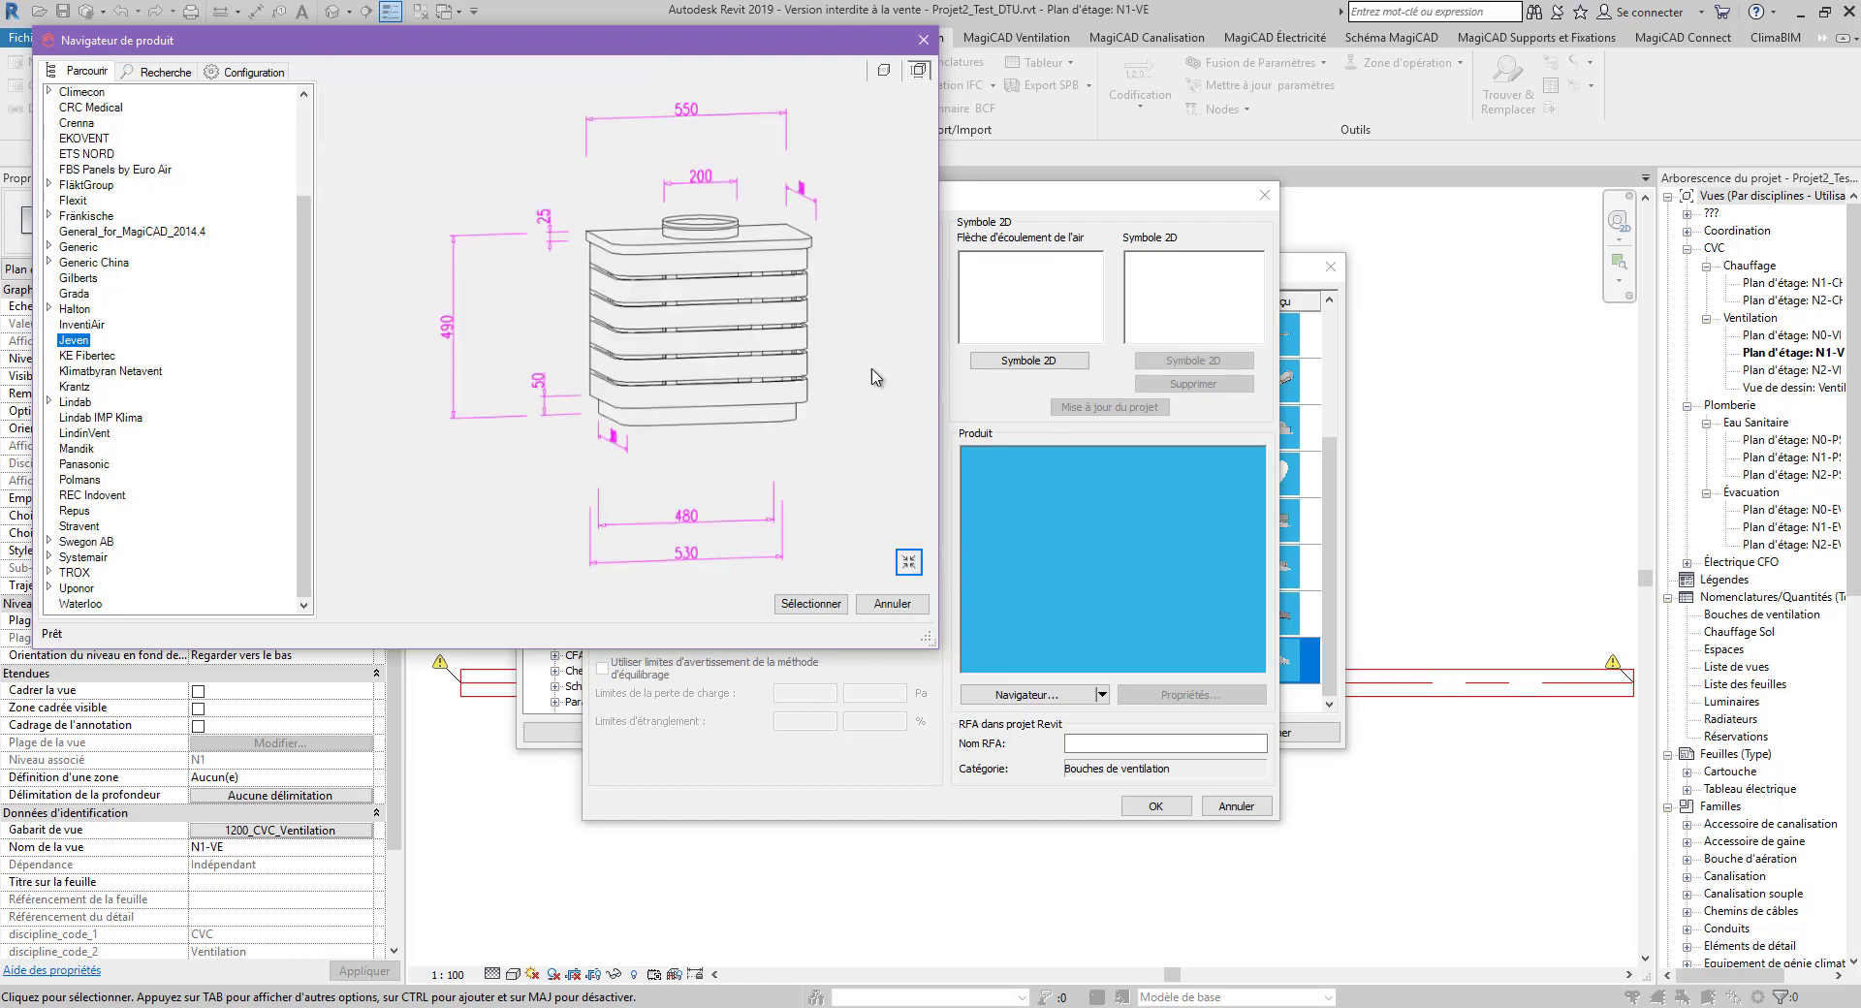
pyautogui.click(915, 554)
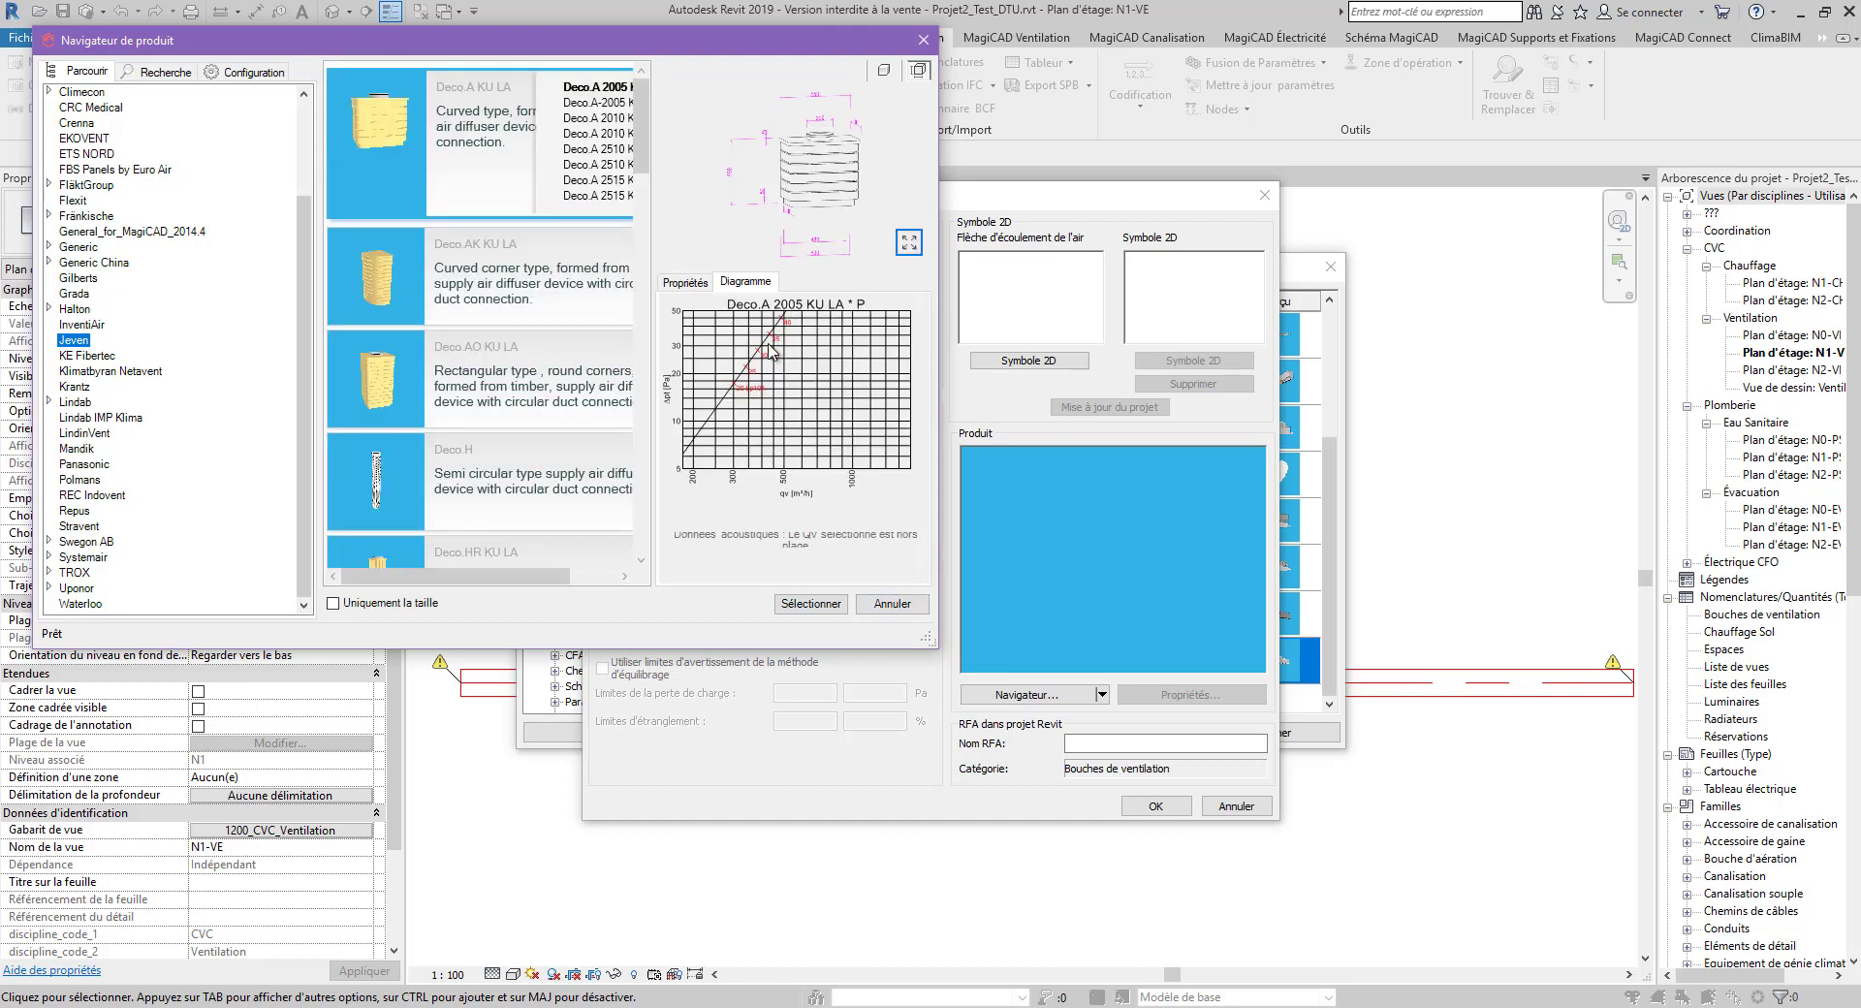
pyautogui.click(517, 276)
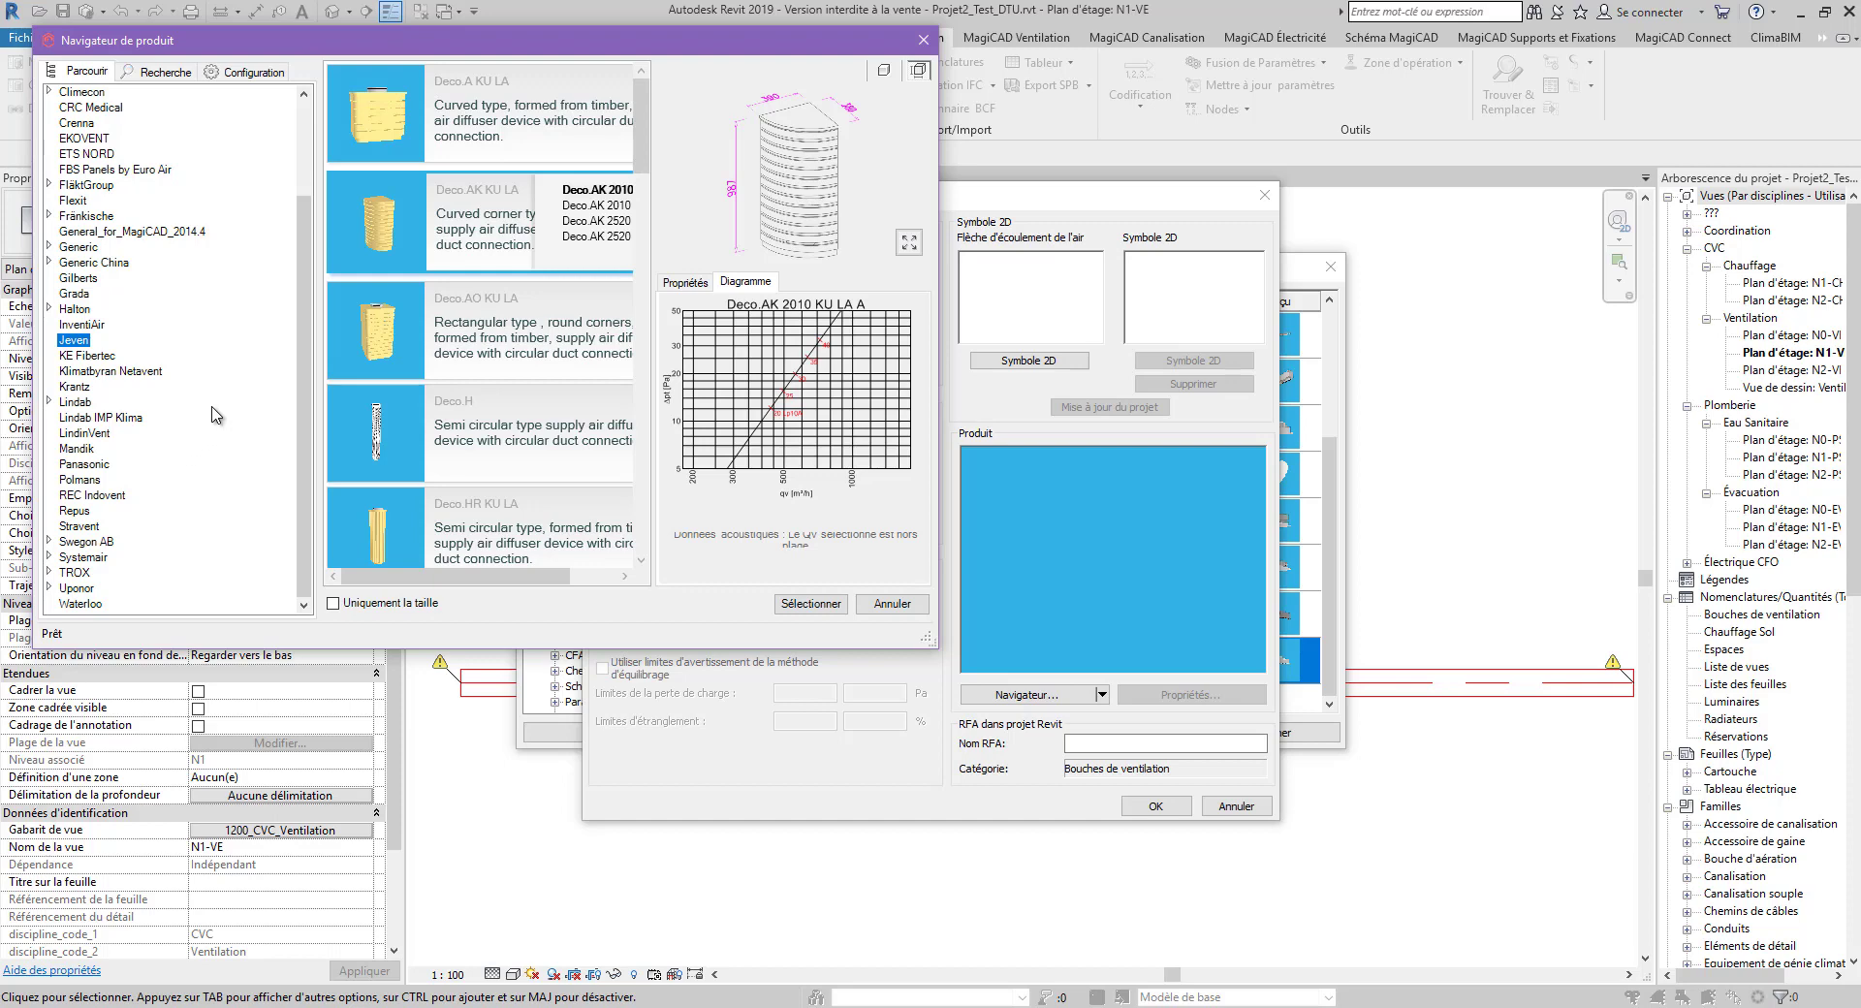
# Show Lindab's 4-way ceiling diffusers in the manufacturer catalogue
pyautogui.click(84, 432)
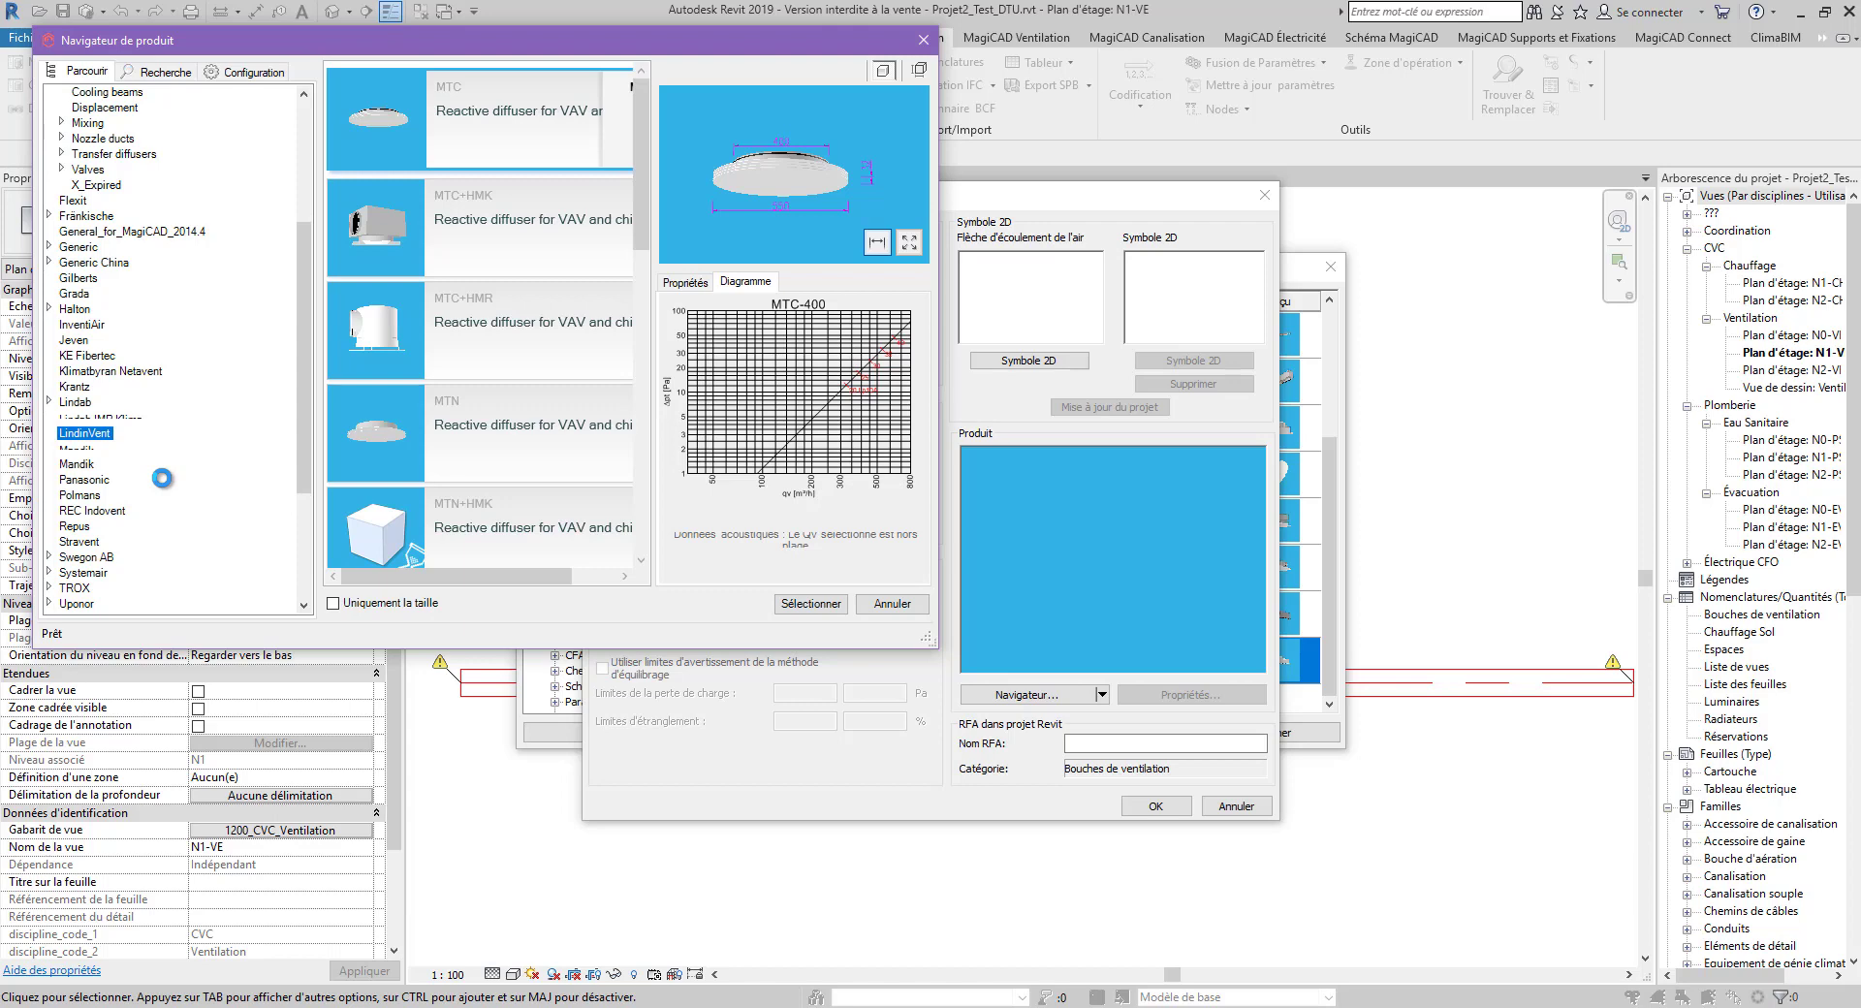
pyautogui.scroll(-3, 111, 482)
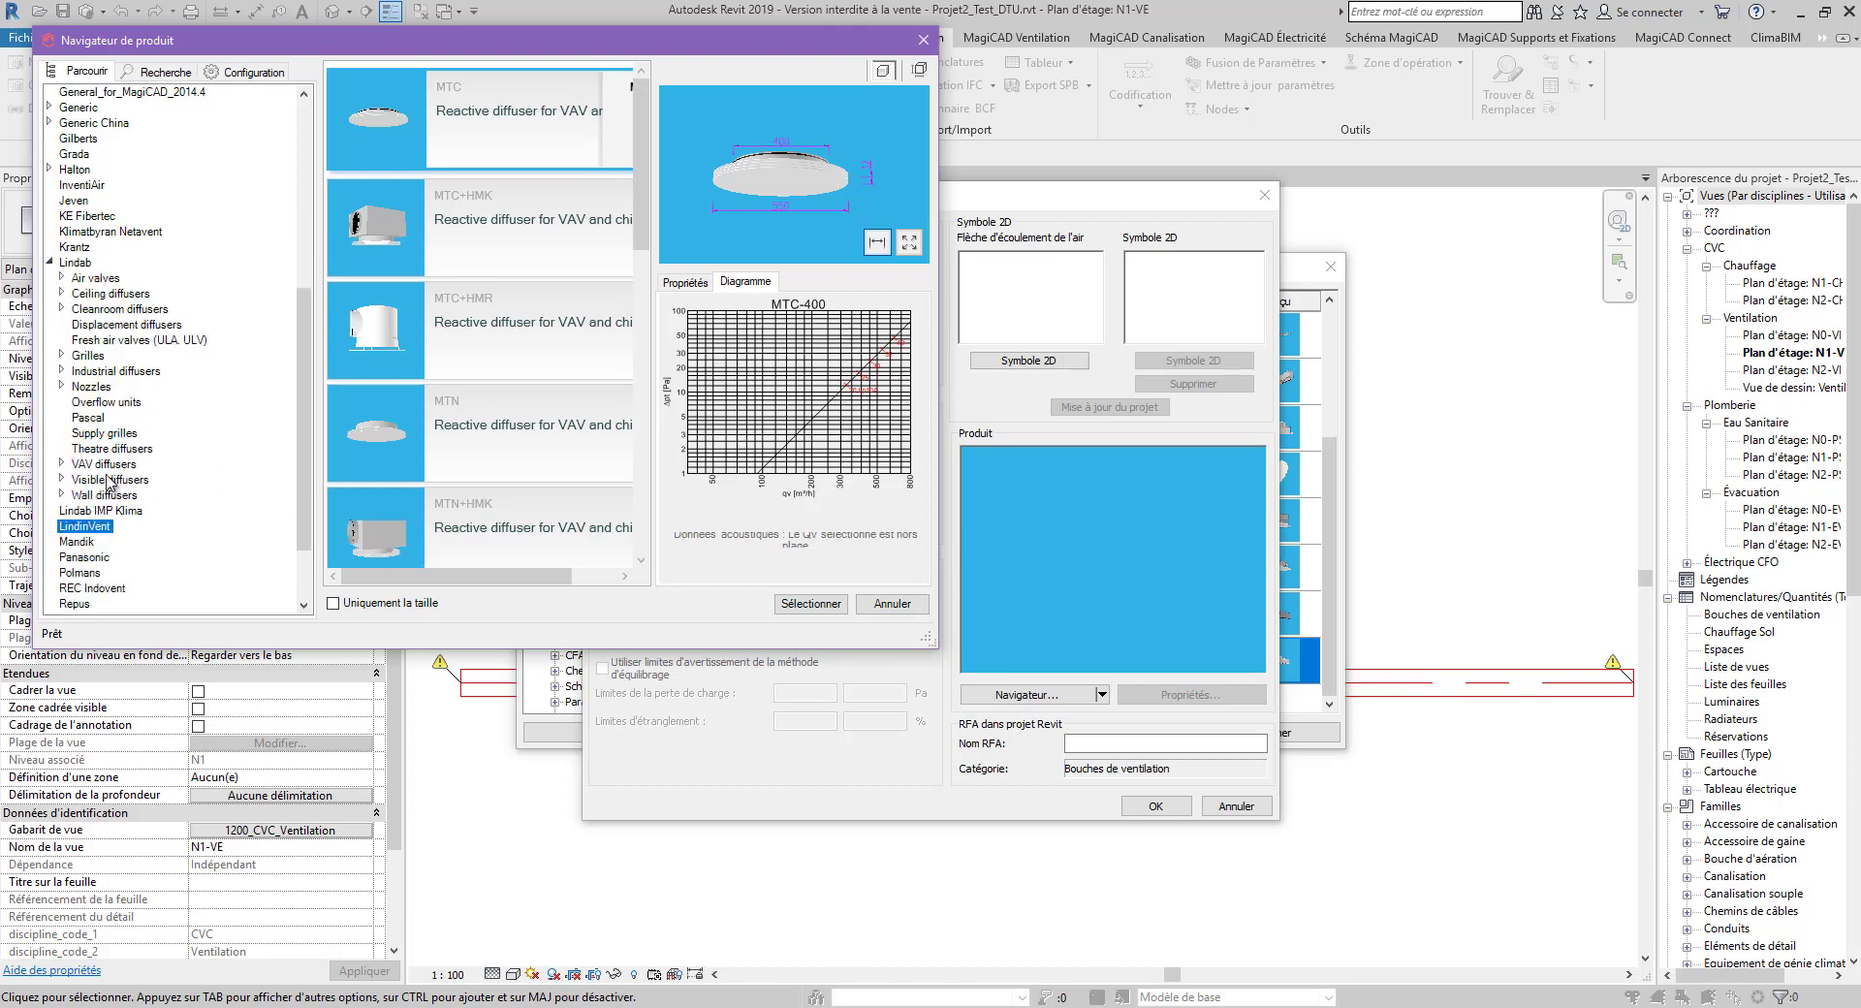
pyautogui.click(63, 298)
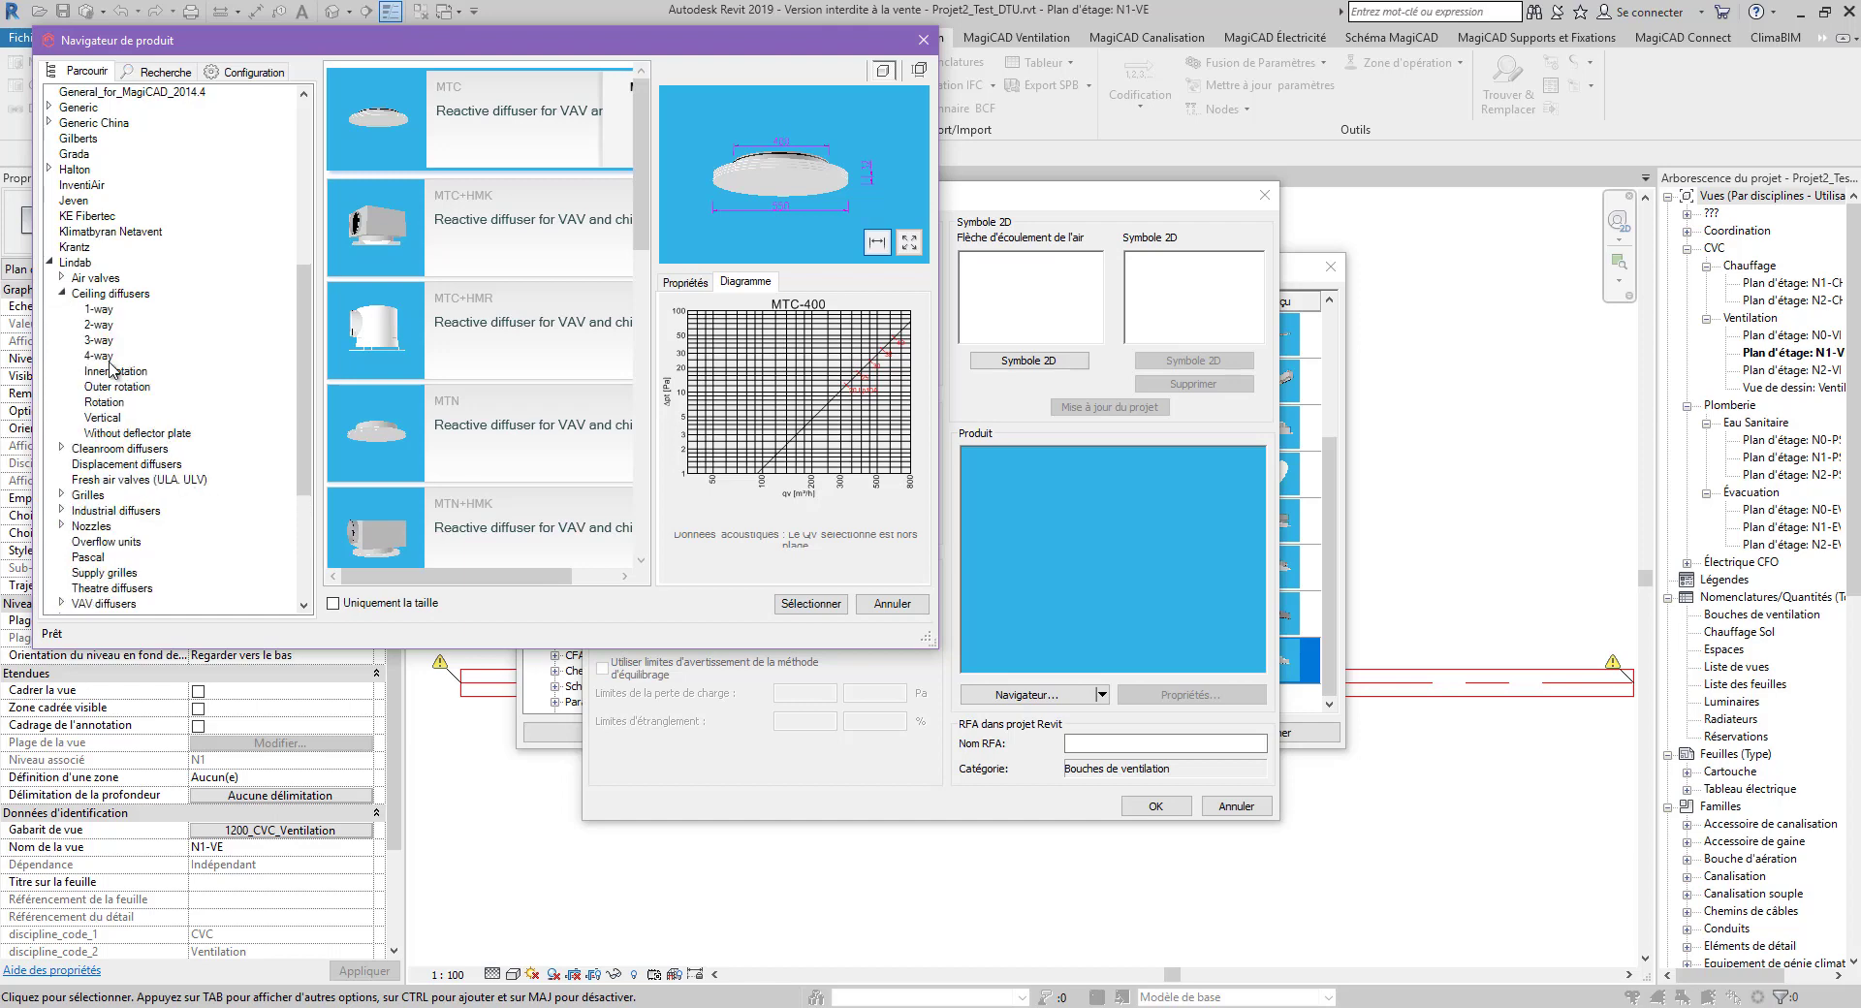
pyautogui.click(101, 356)
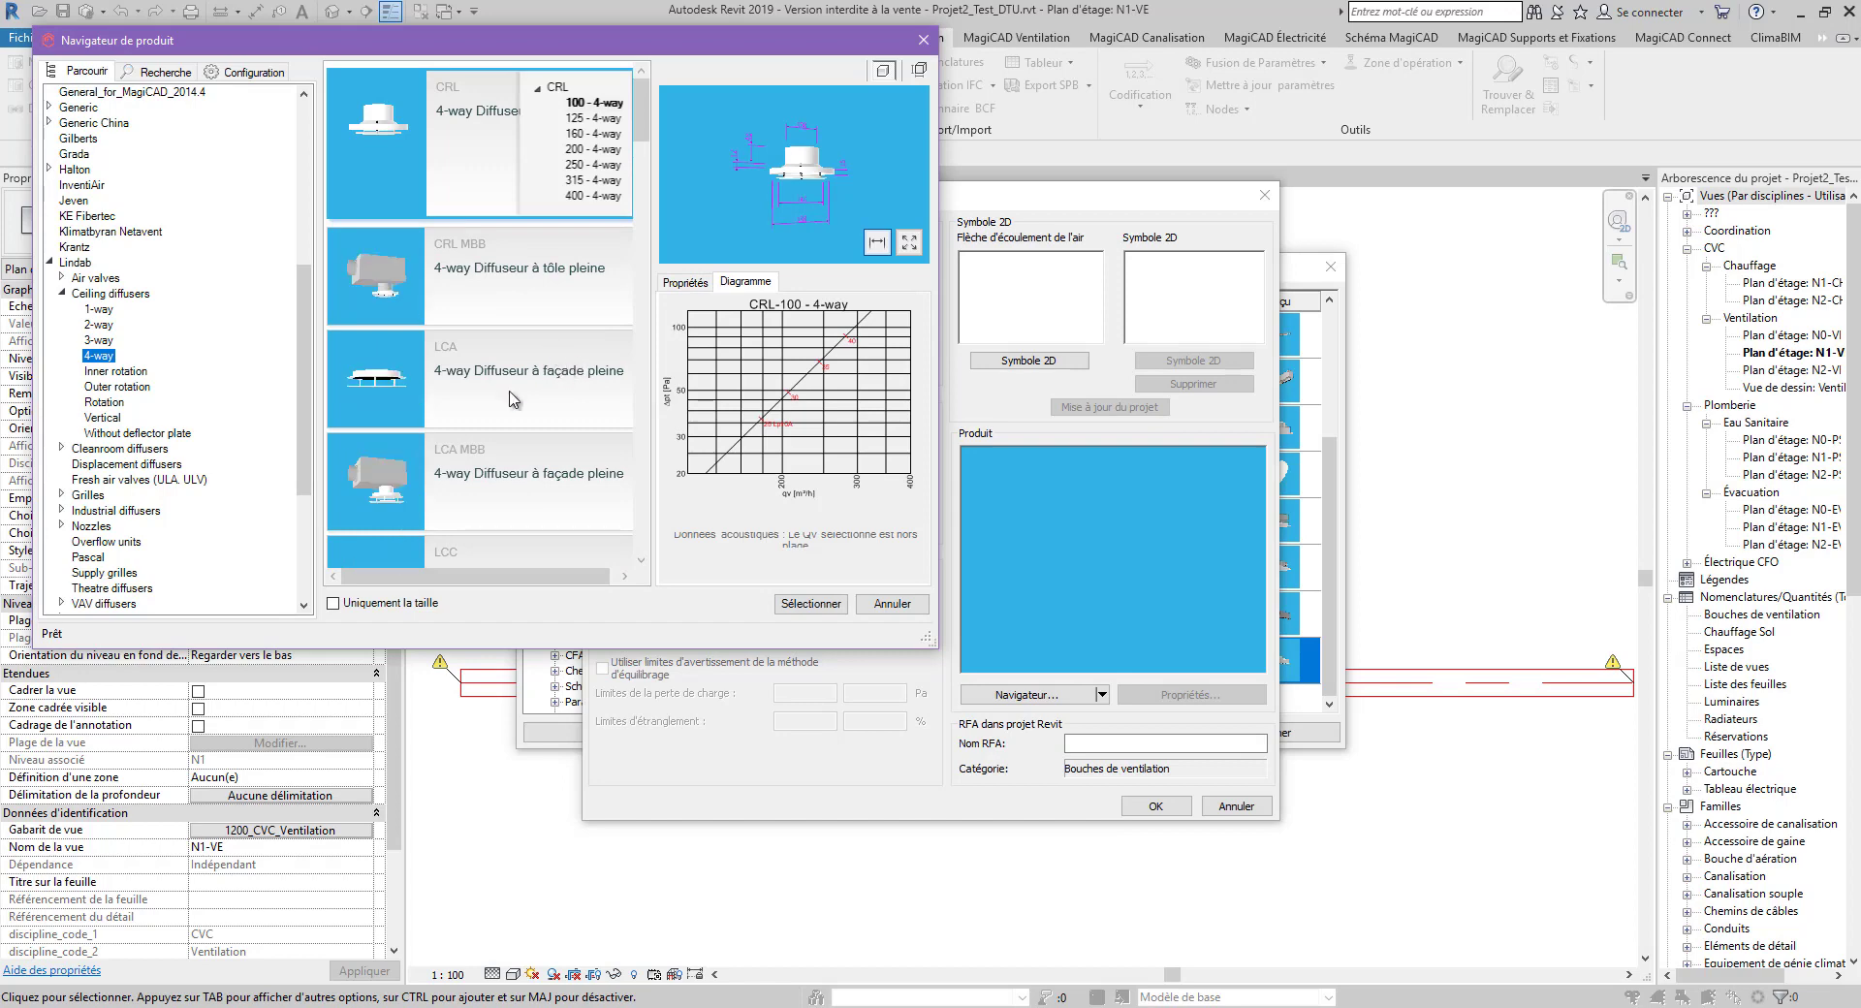
# Choose the CRL MBB 4-way diffuser and compare the diagrams of its sizes, including 125-125-S, 200-200-S and 200-250-S
pyautogui.click(504, 287)
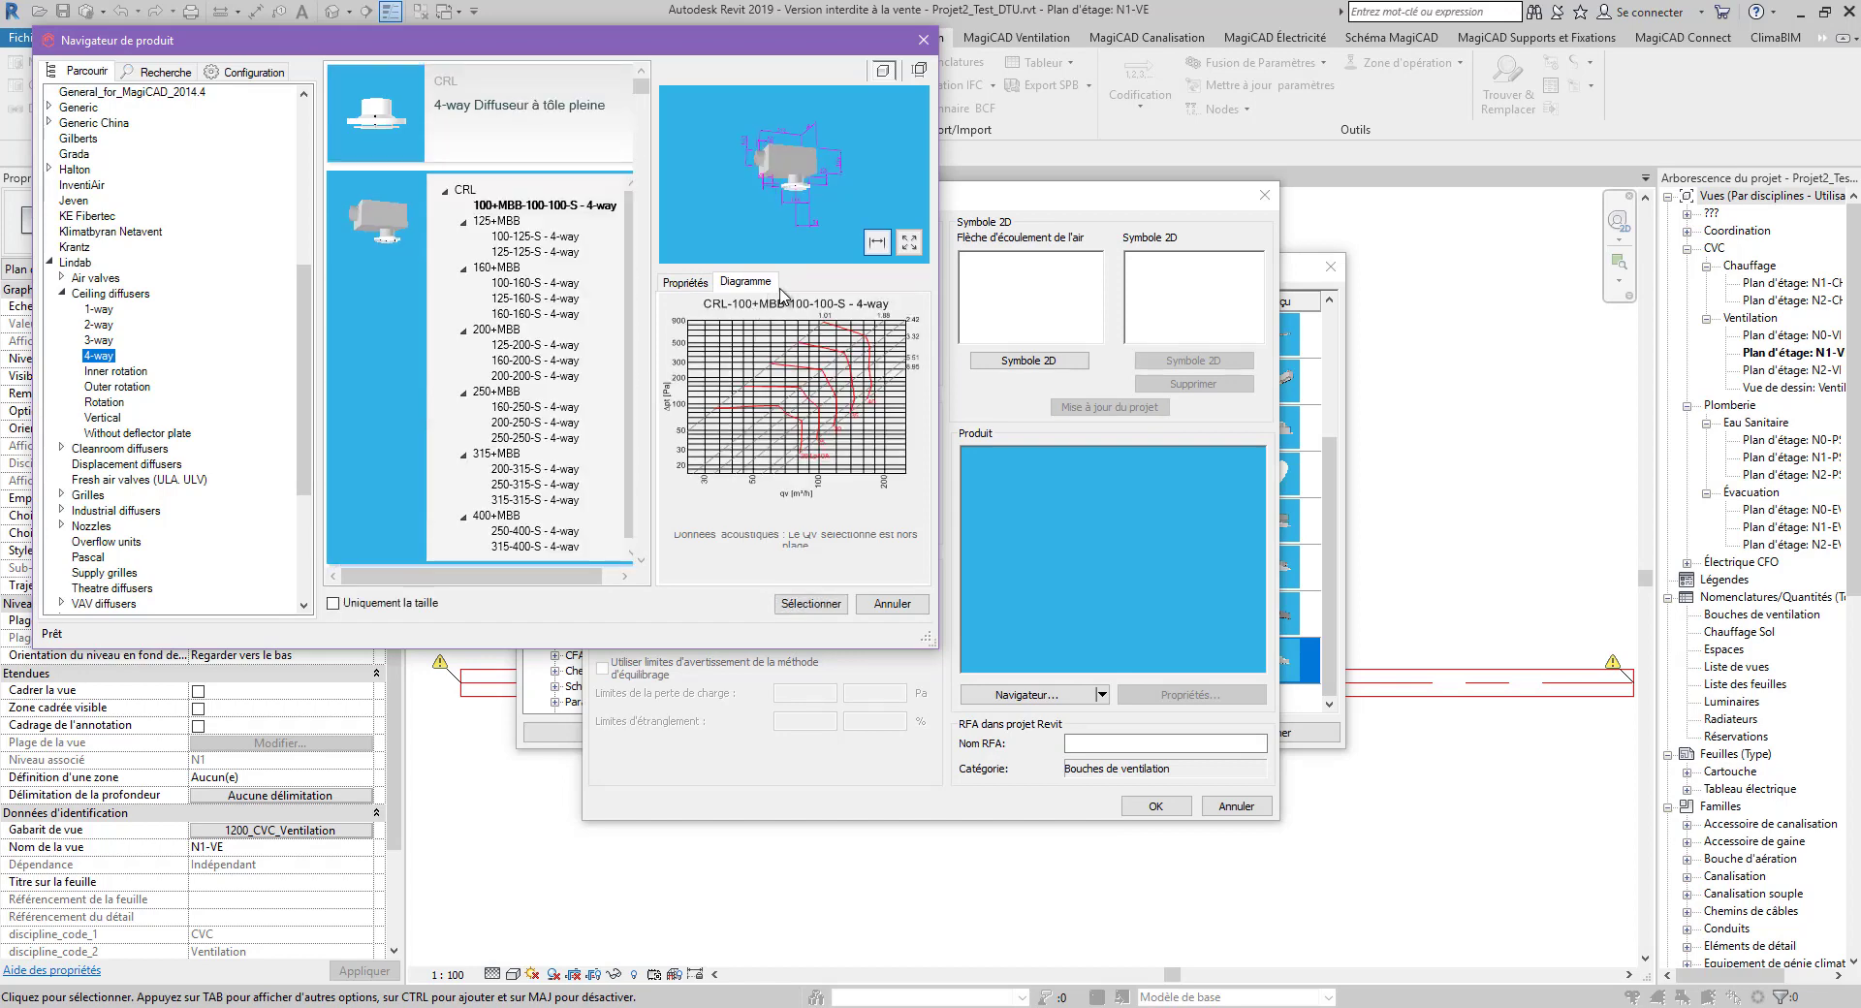
pyautogui.click(546, 252)
pyautogui.click(547, 272)
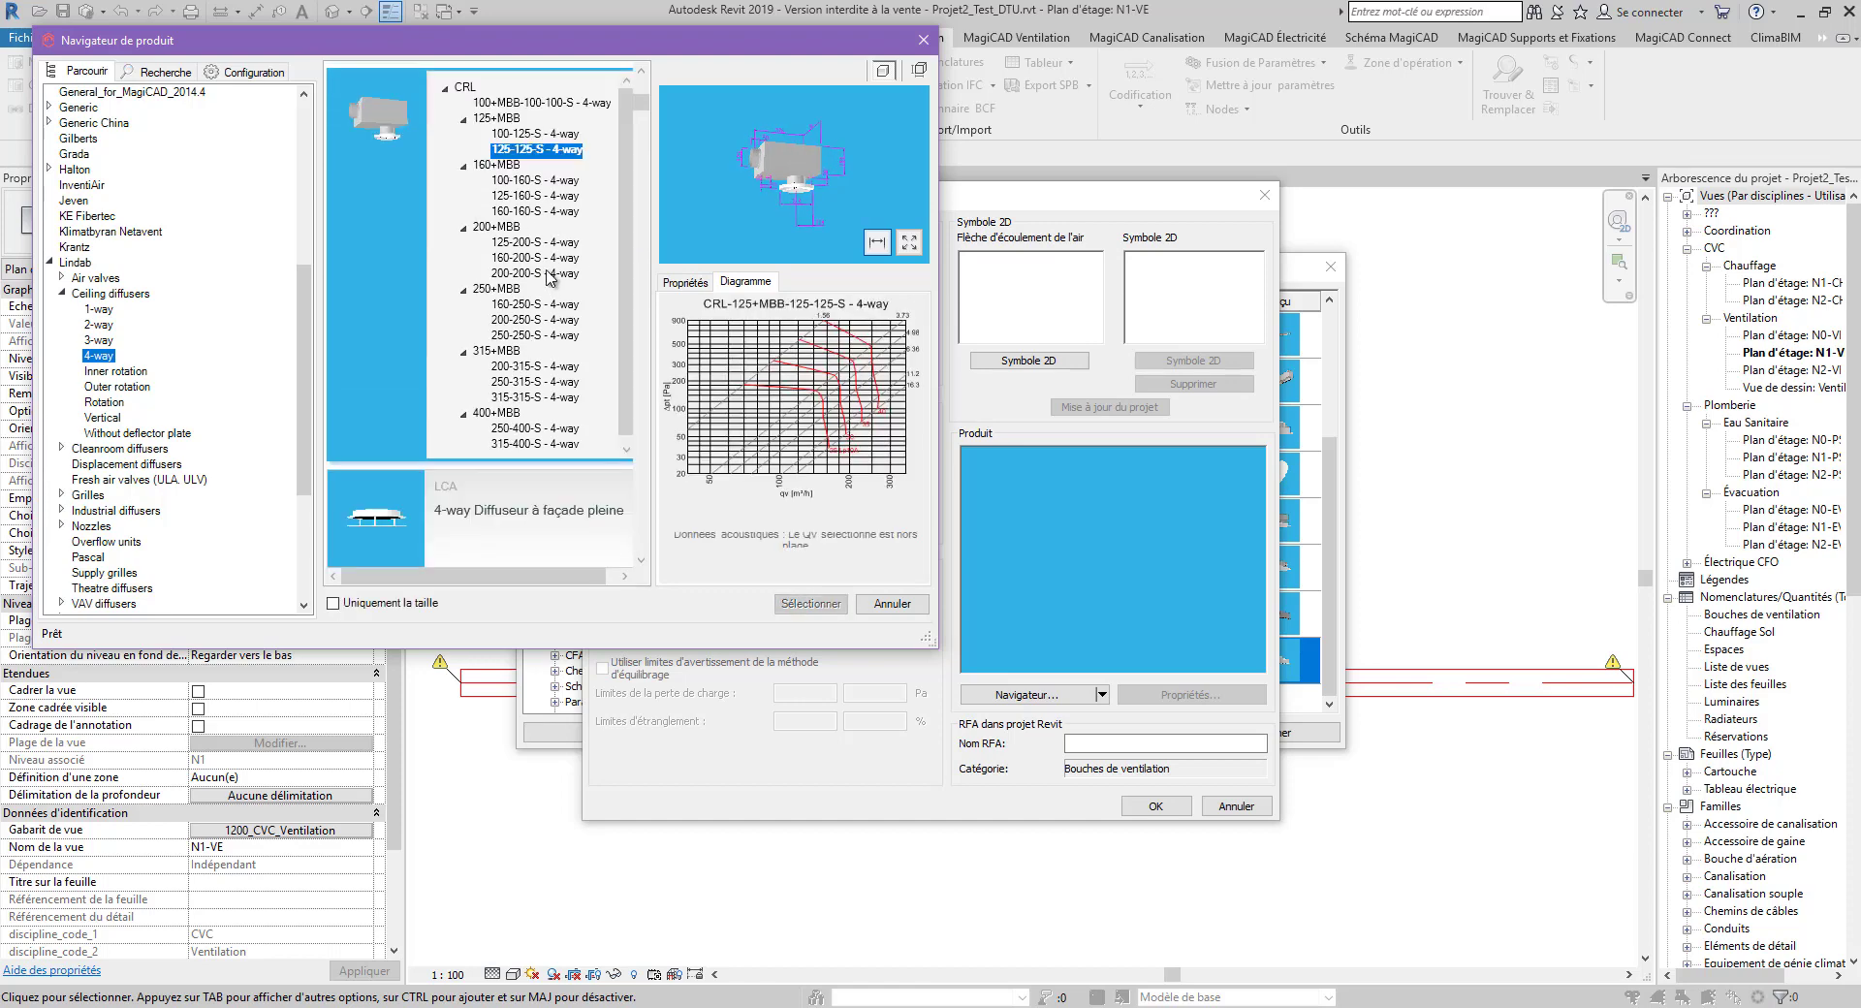
pyautogui.click(547, 201)
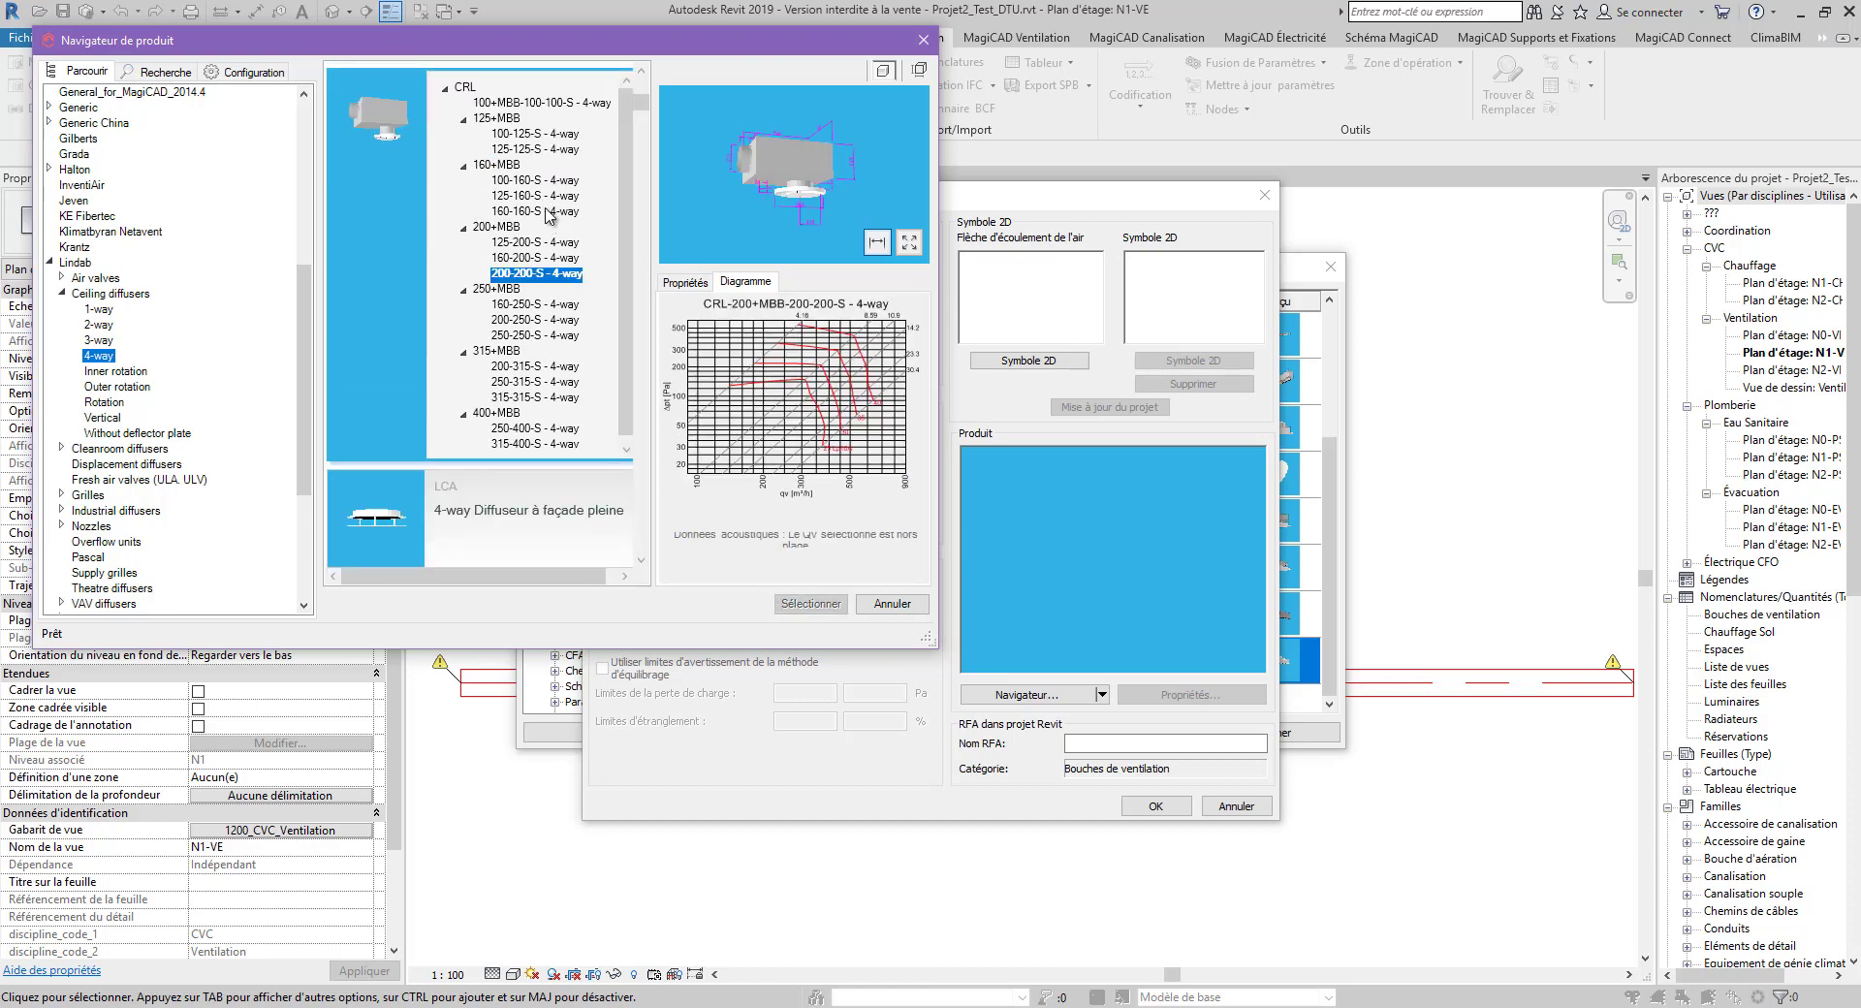
pyautogui.click(553, 381)
pyautogui.click(549, 319)
pyautogui.click(549, 303)
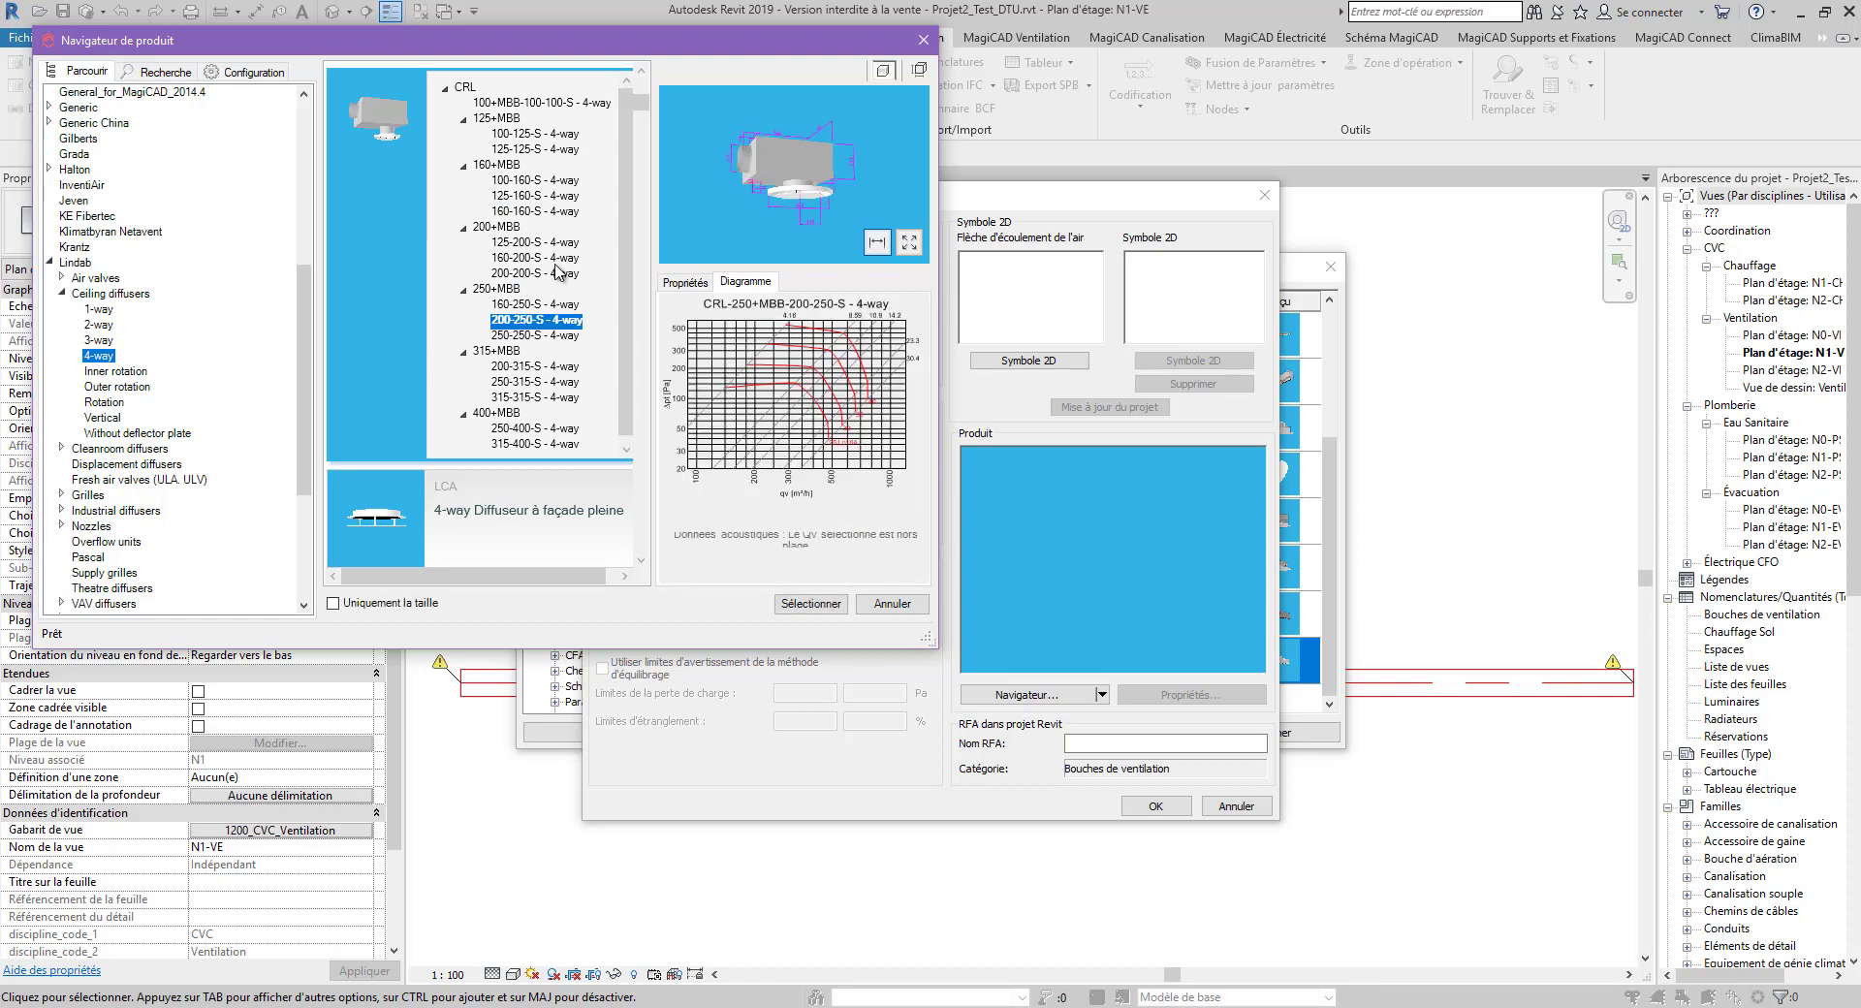
# Preview CRL MBB sizes 160-200-S and 160-160-S, and select the product without limiting it to one size
pyautogui.click(549, 256)
pyautogui.click(555, 213)
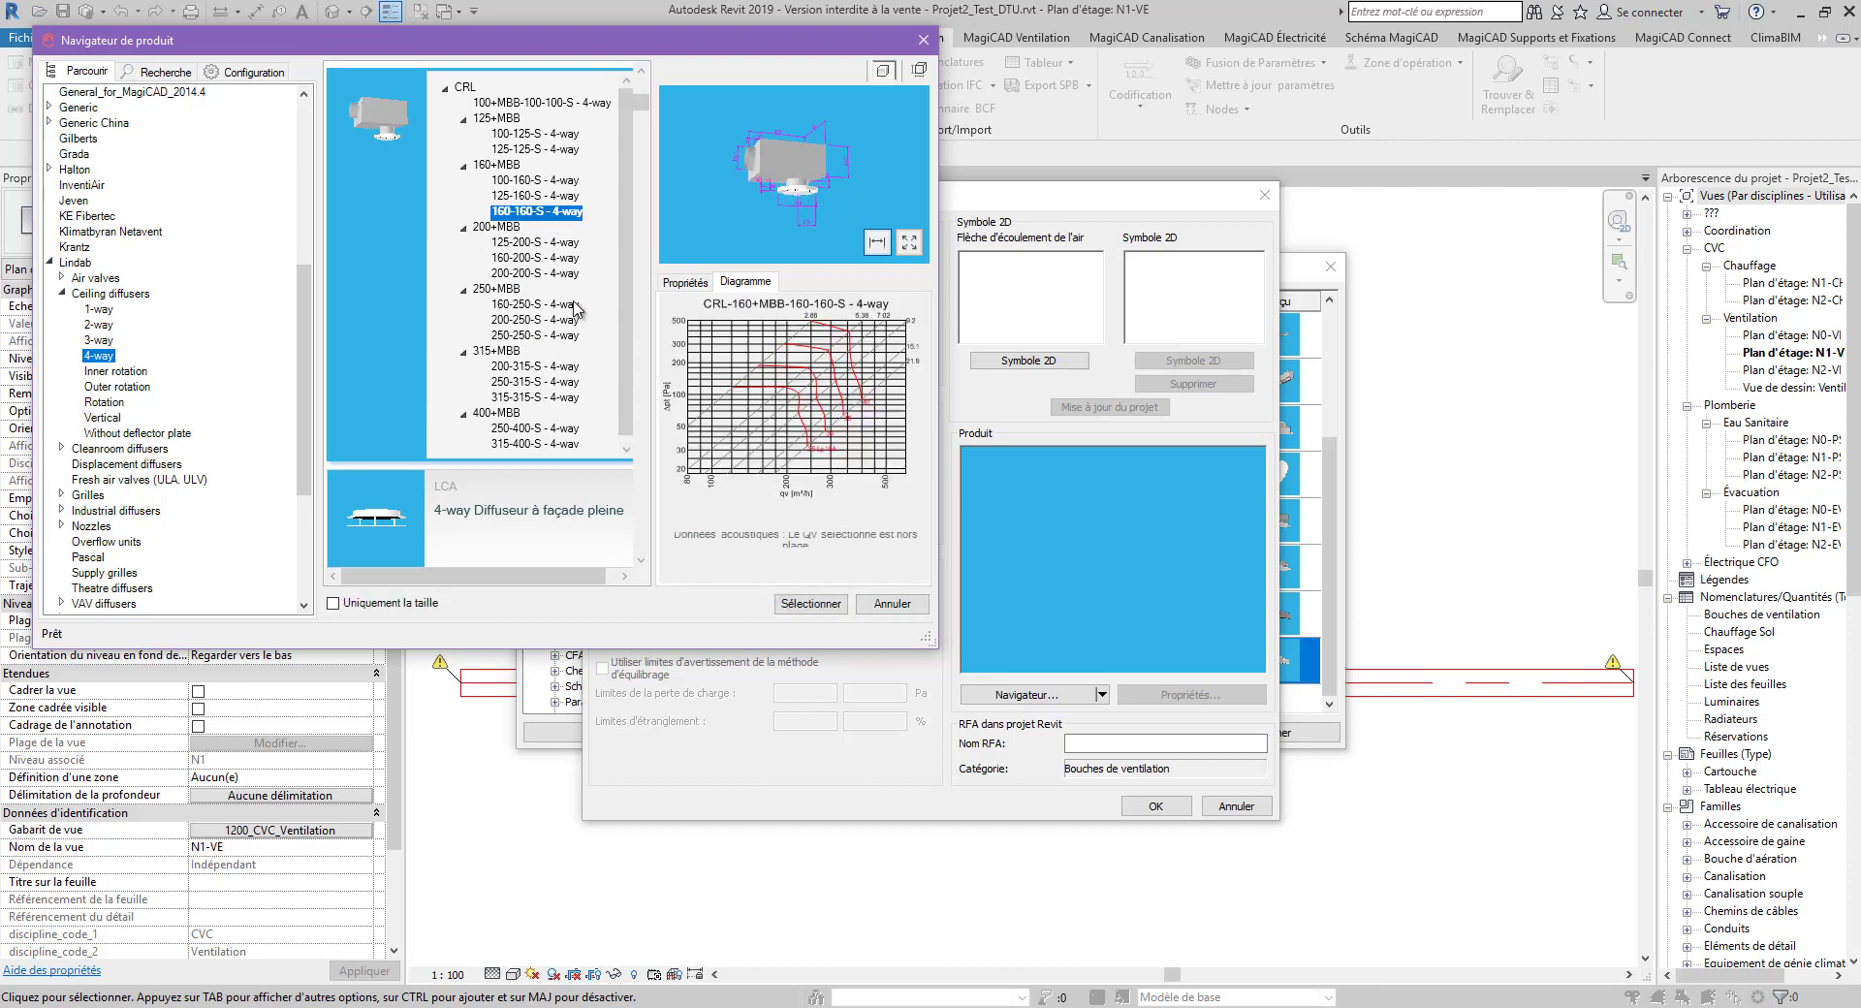
pyautogui.click(350, 605)
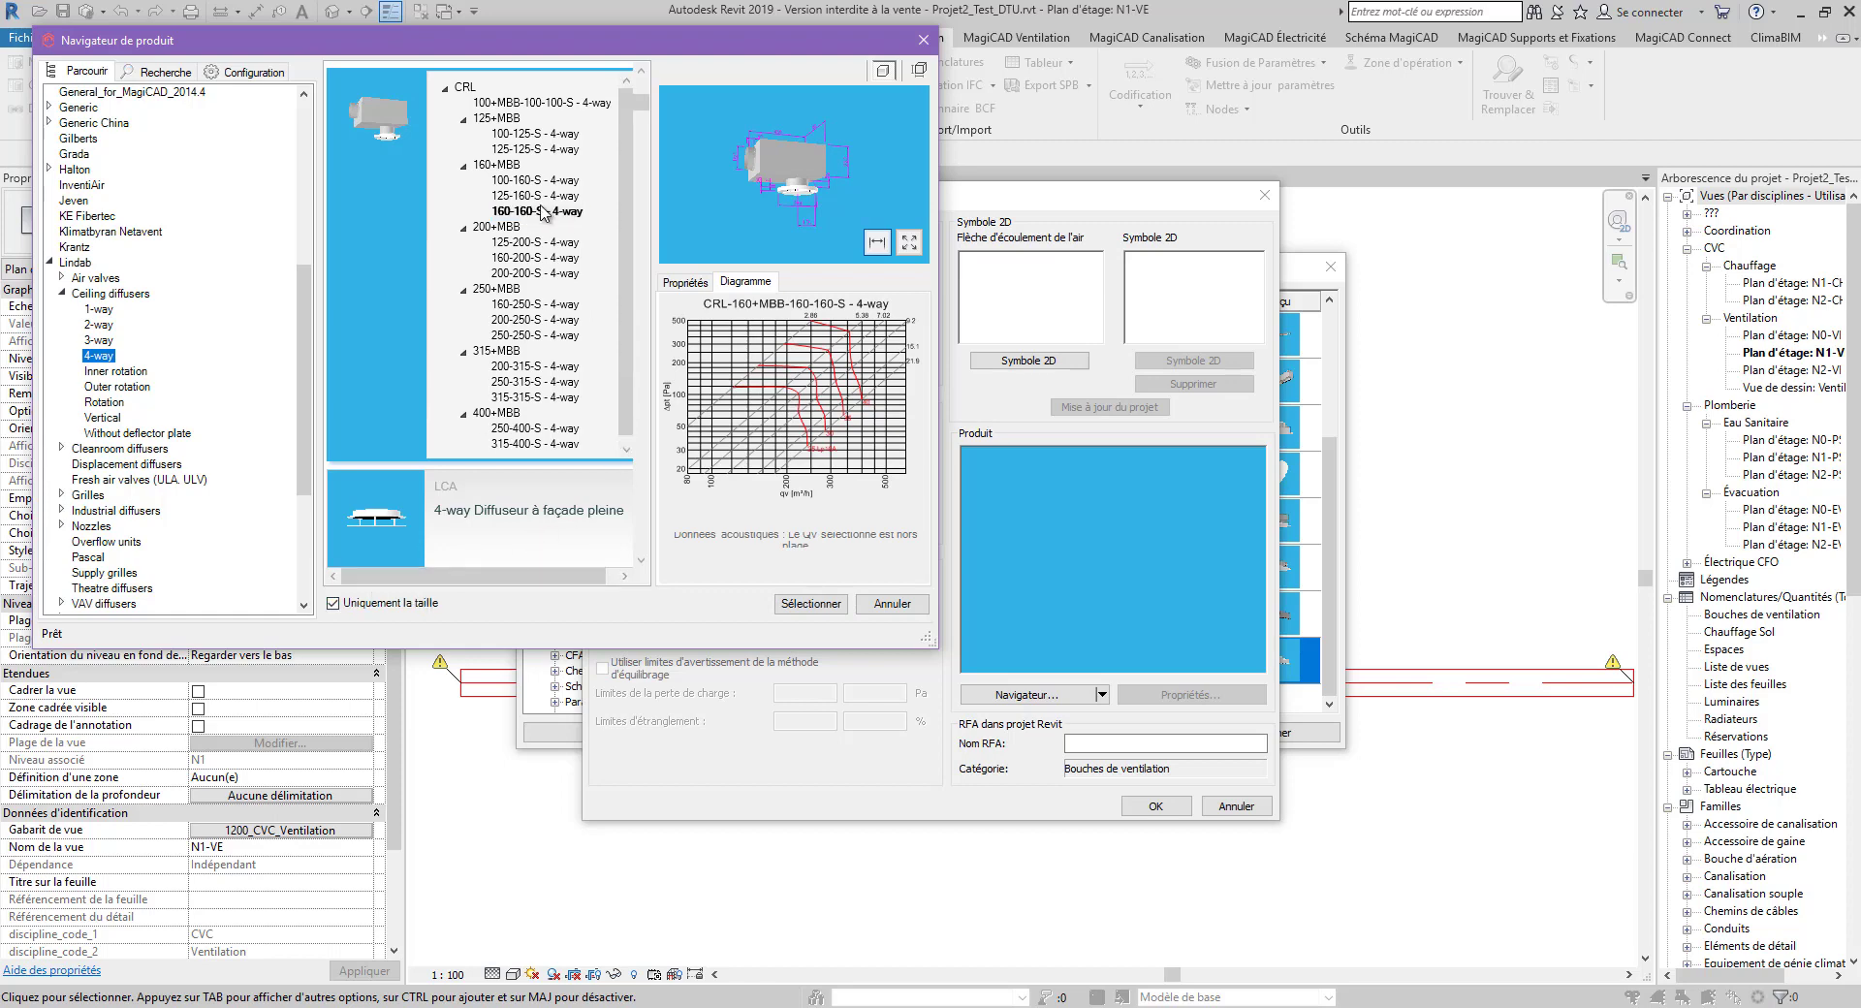
pyautogui.click(390, 603)
pyautogui.click(840, 598)
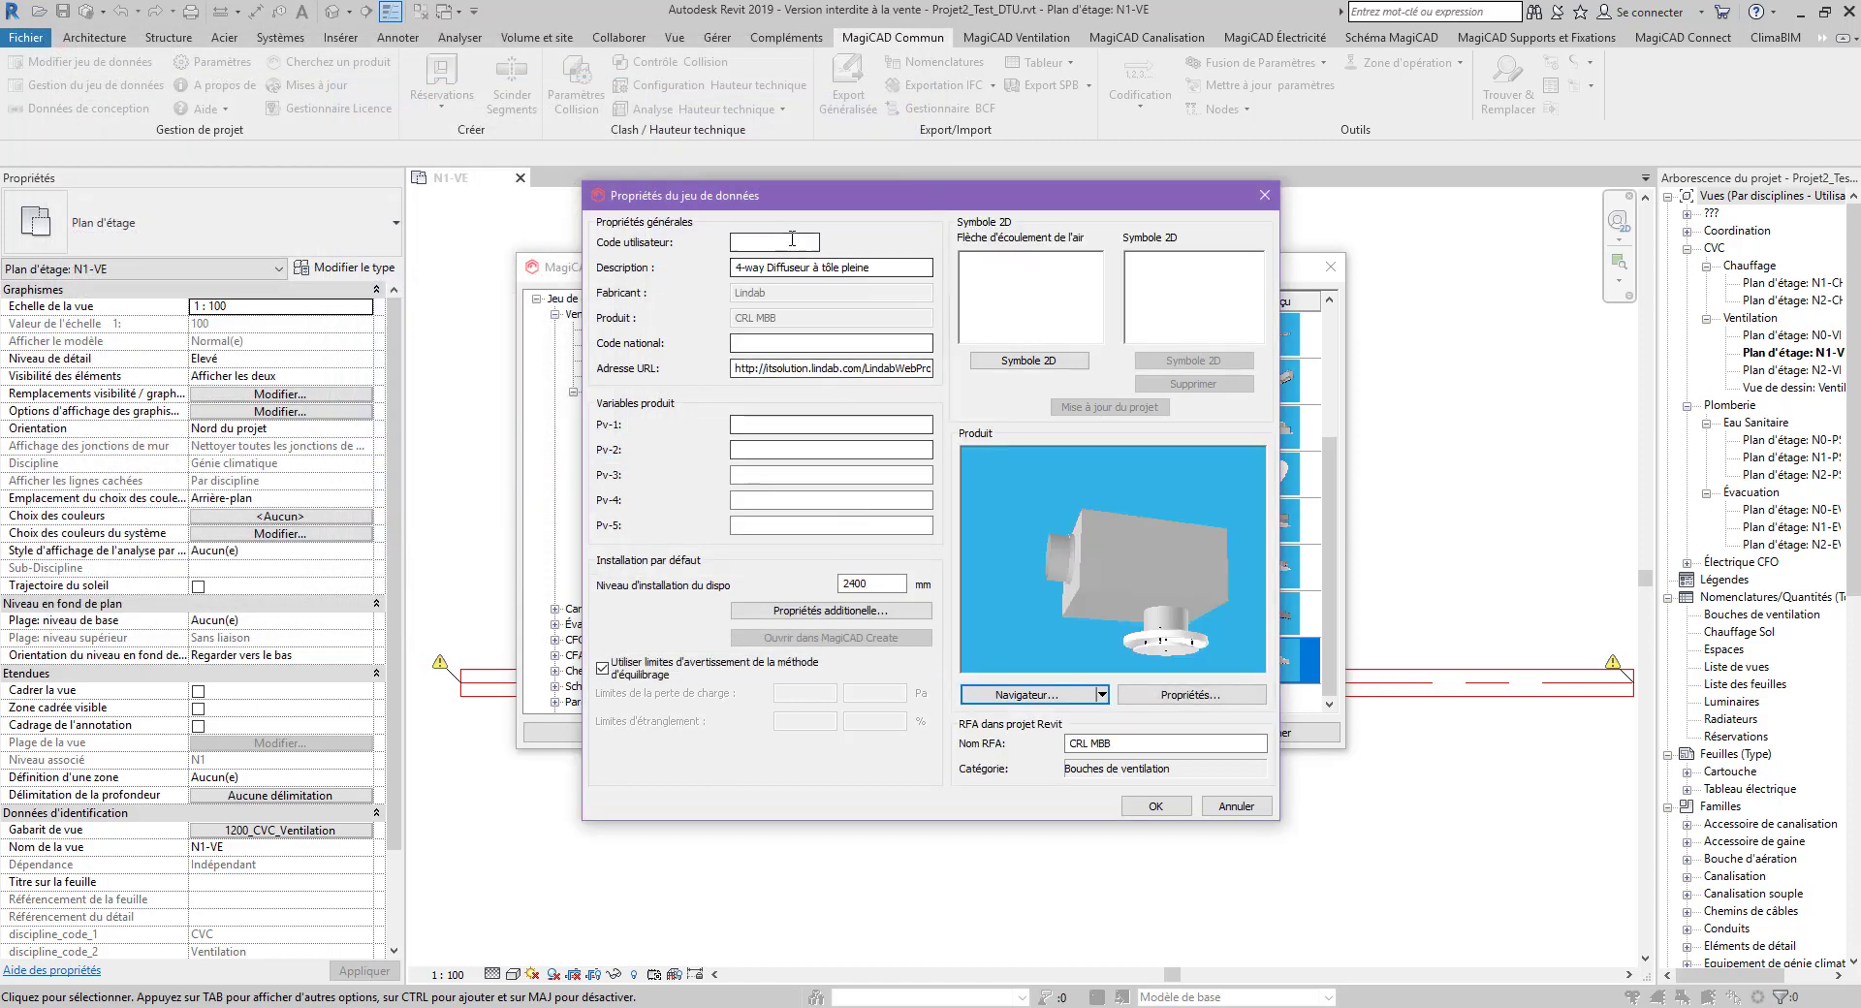
# Give the Lindab terminal the user code DEMO01 and assign the Unfilled Arrow as its airflow symbol
pyautogui.click(793, 244)
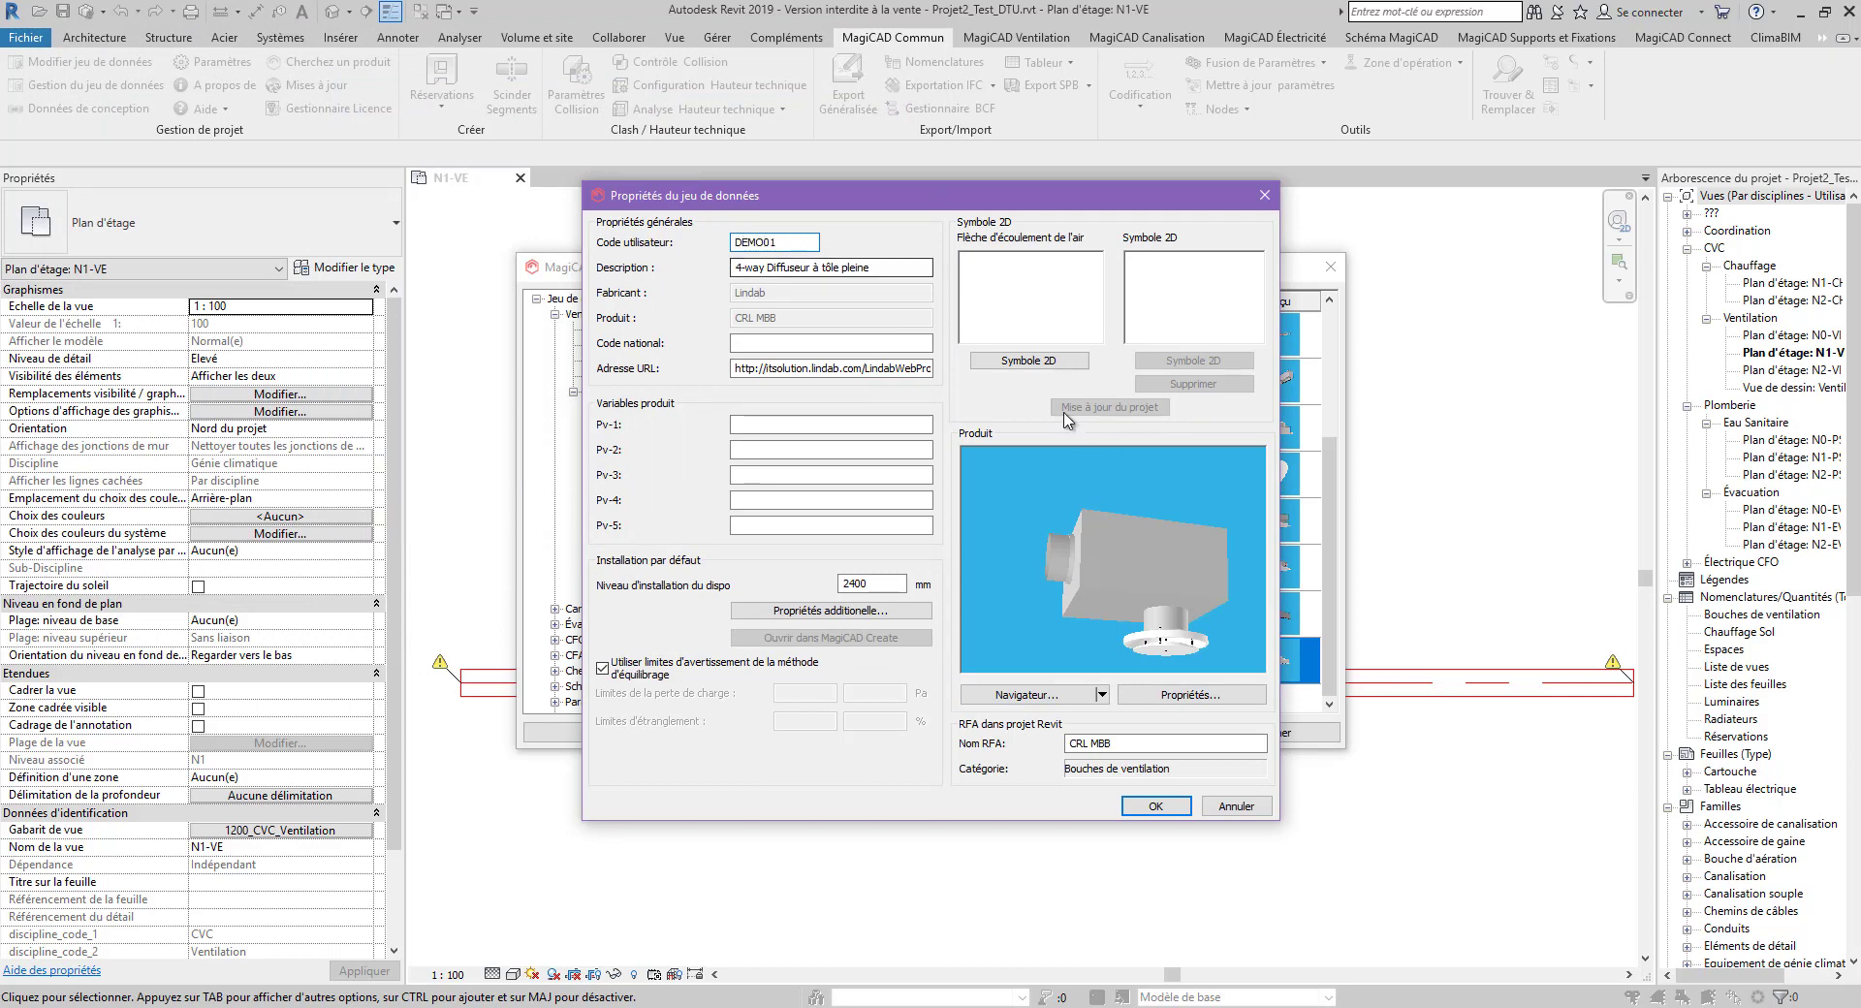
pyautogui.click(1061, 360)
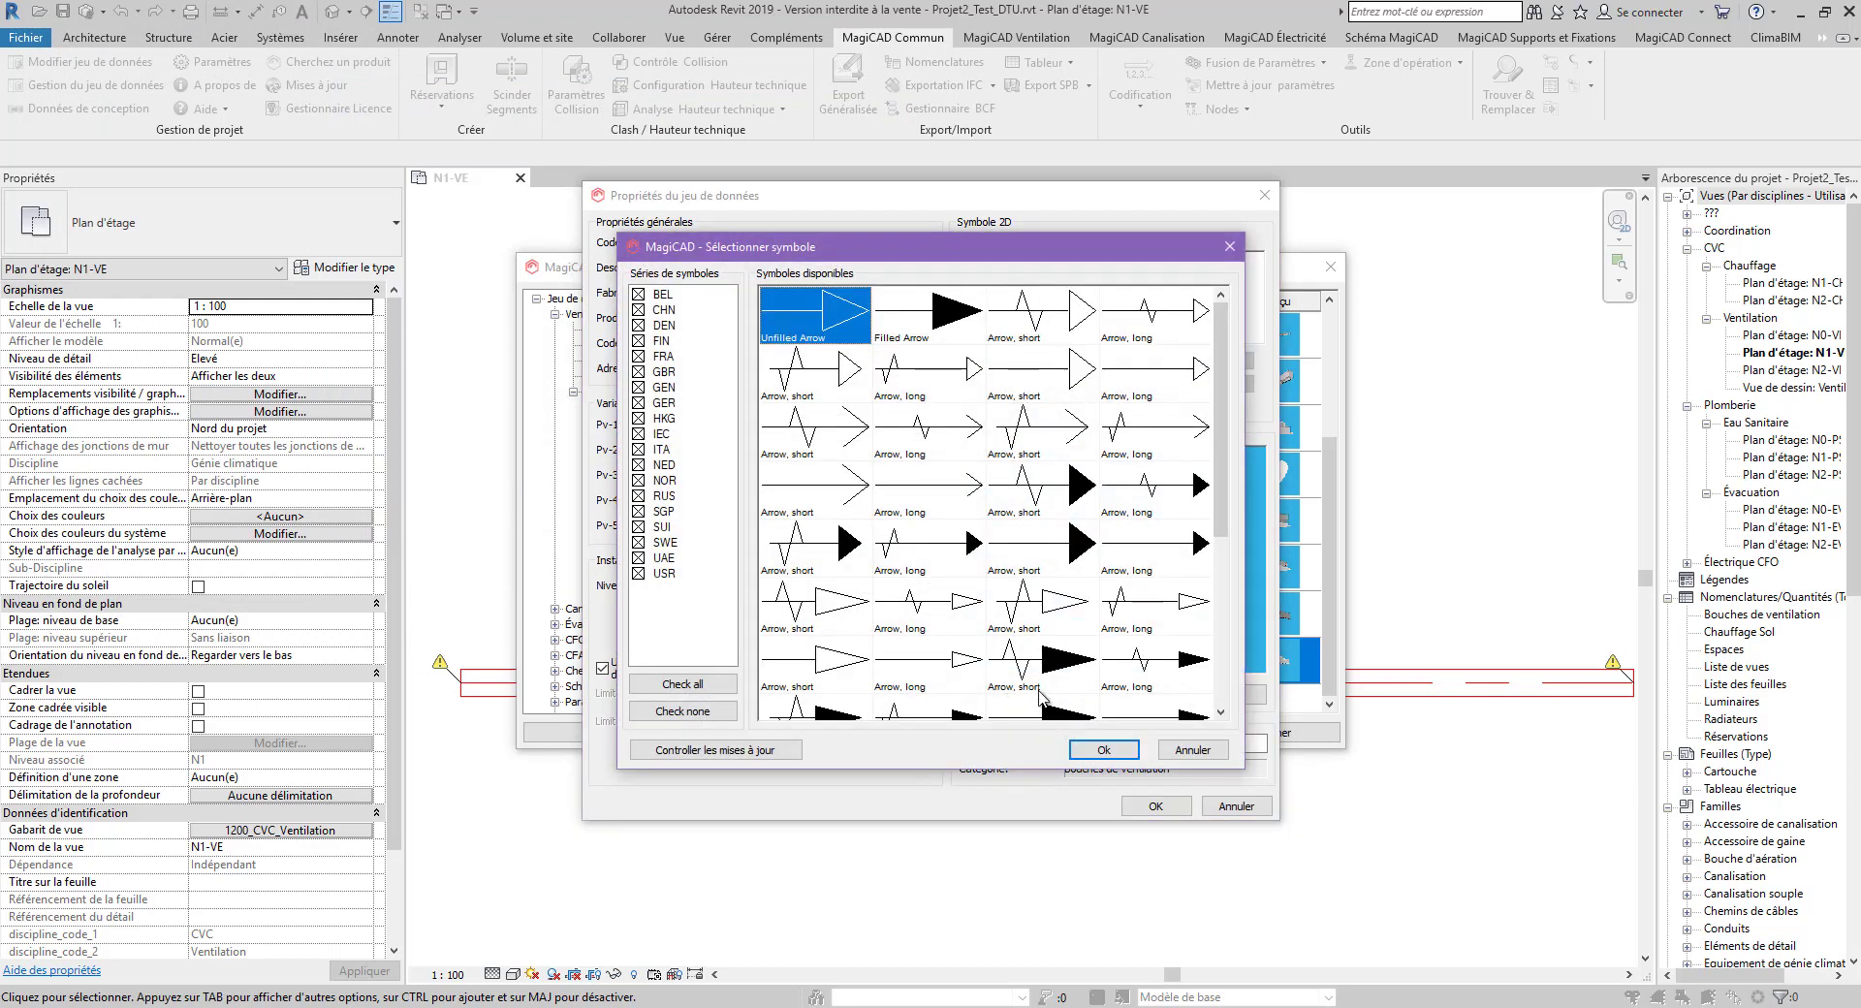
pyautogui.click(1104, 750)
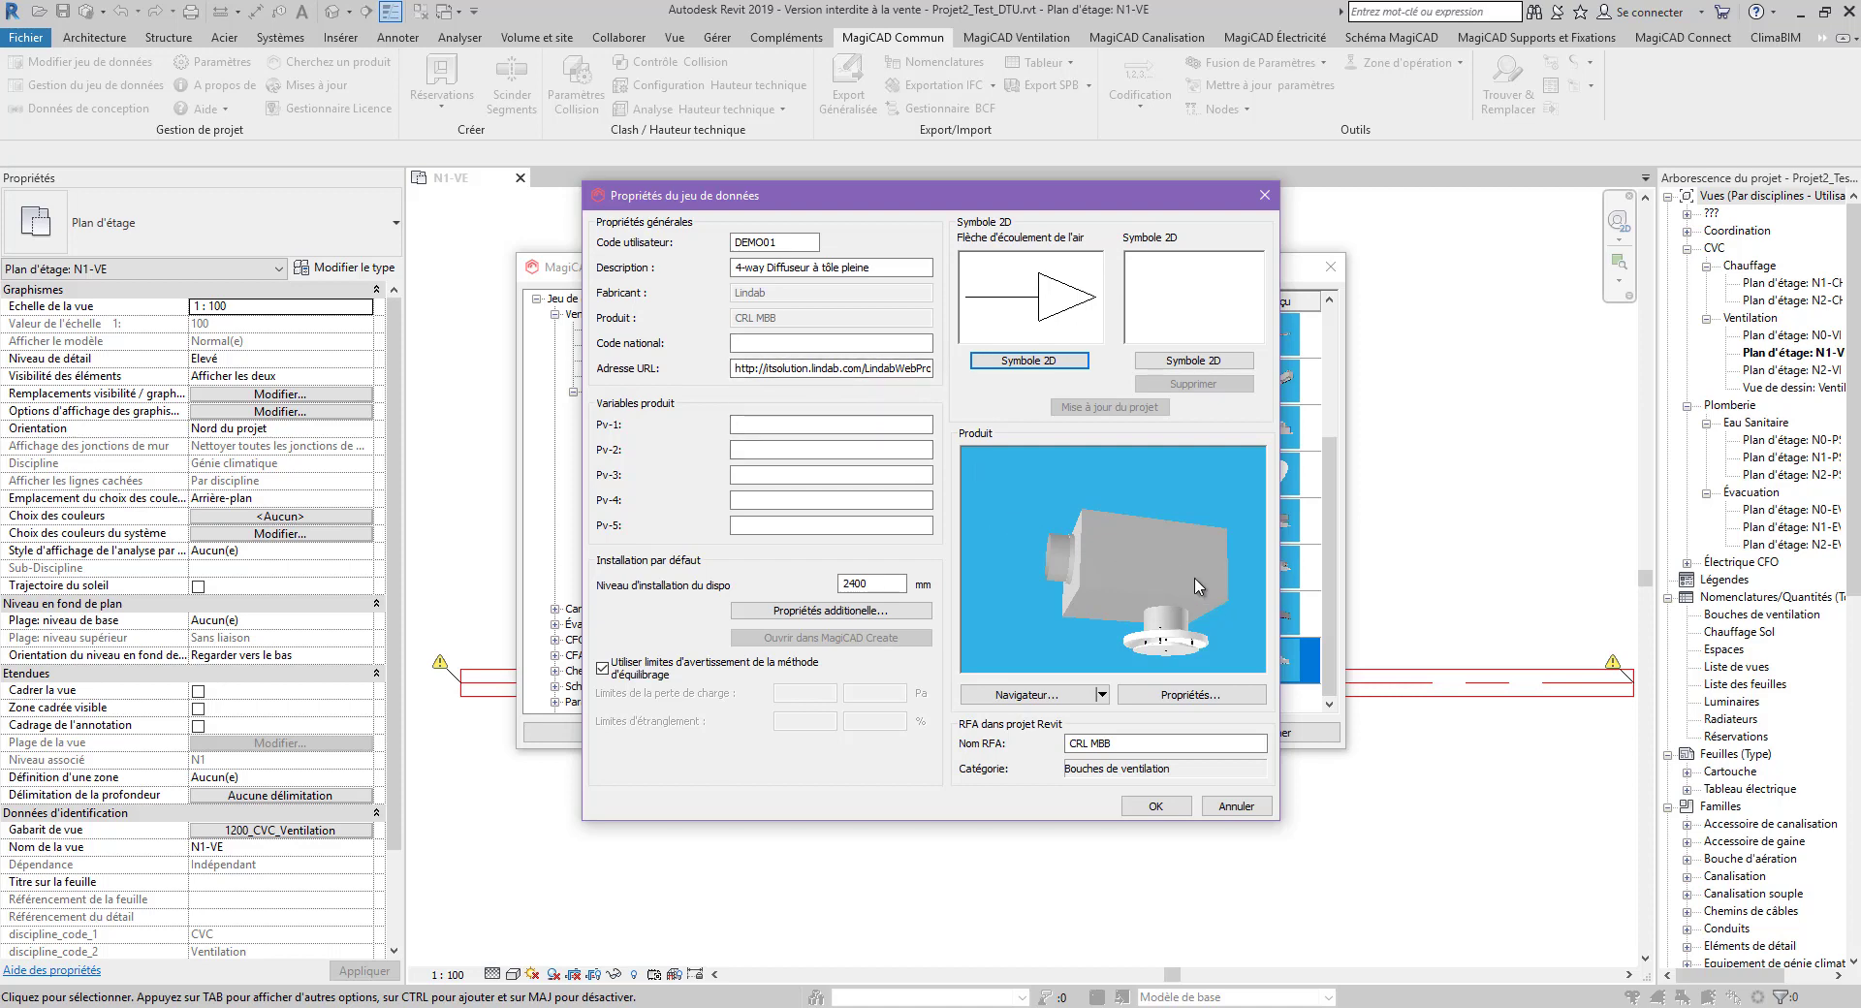
# Inspect the CRL MBB product properties, comparing the diagrams and 3D previews of sizes such as 160-250-S and 100-160-S
pyautogui.click(1192, 694)
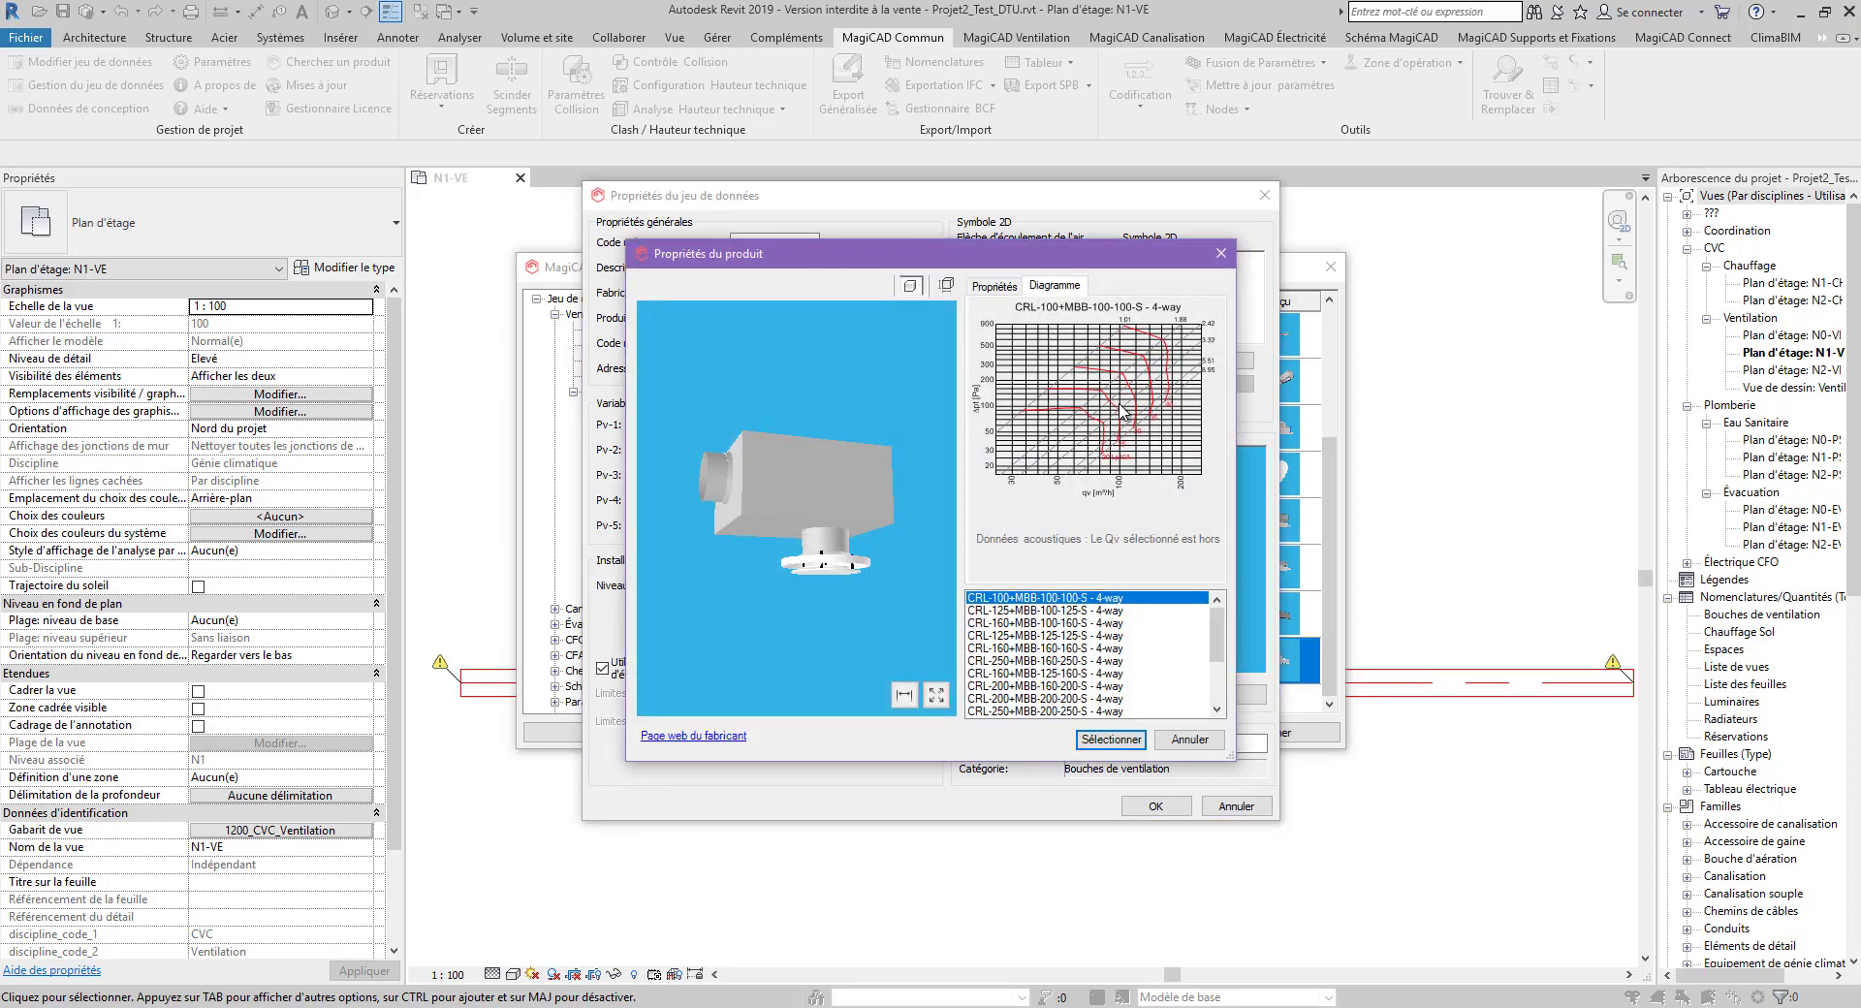
pyautogui.click(1087, 623)
pyautogui.click(1040, 662)
pyautogui.click(1115, 625)
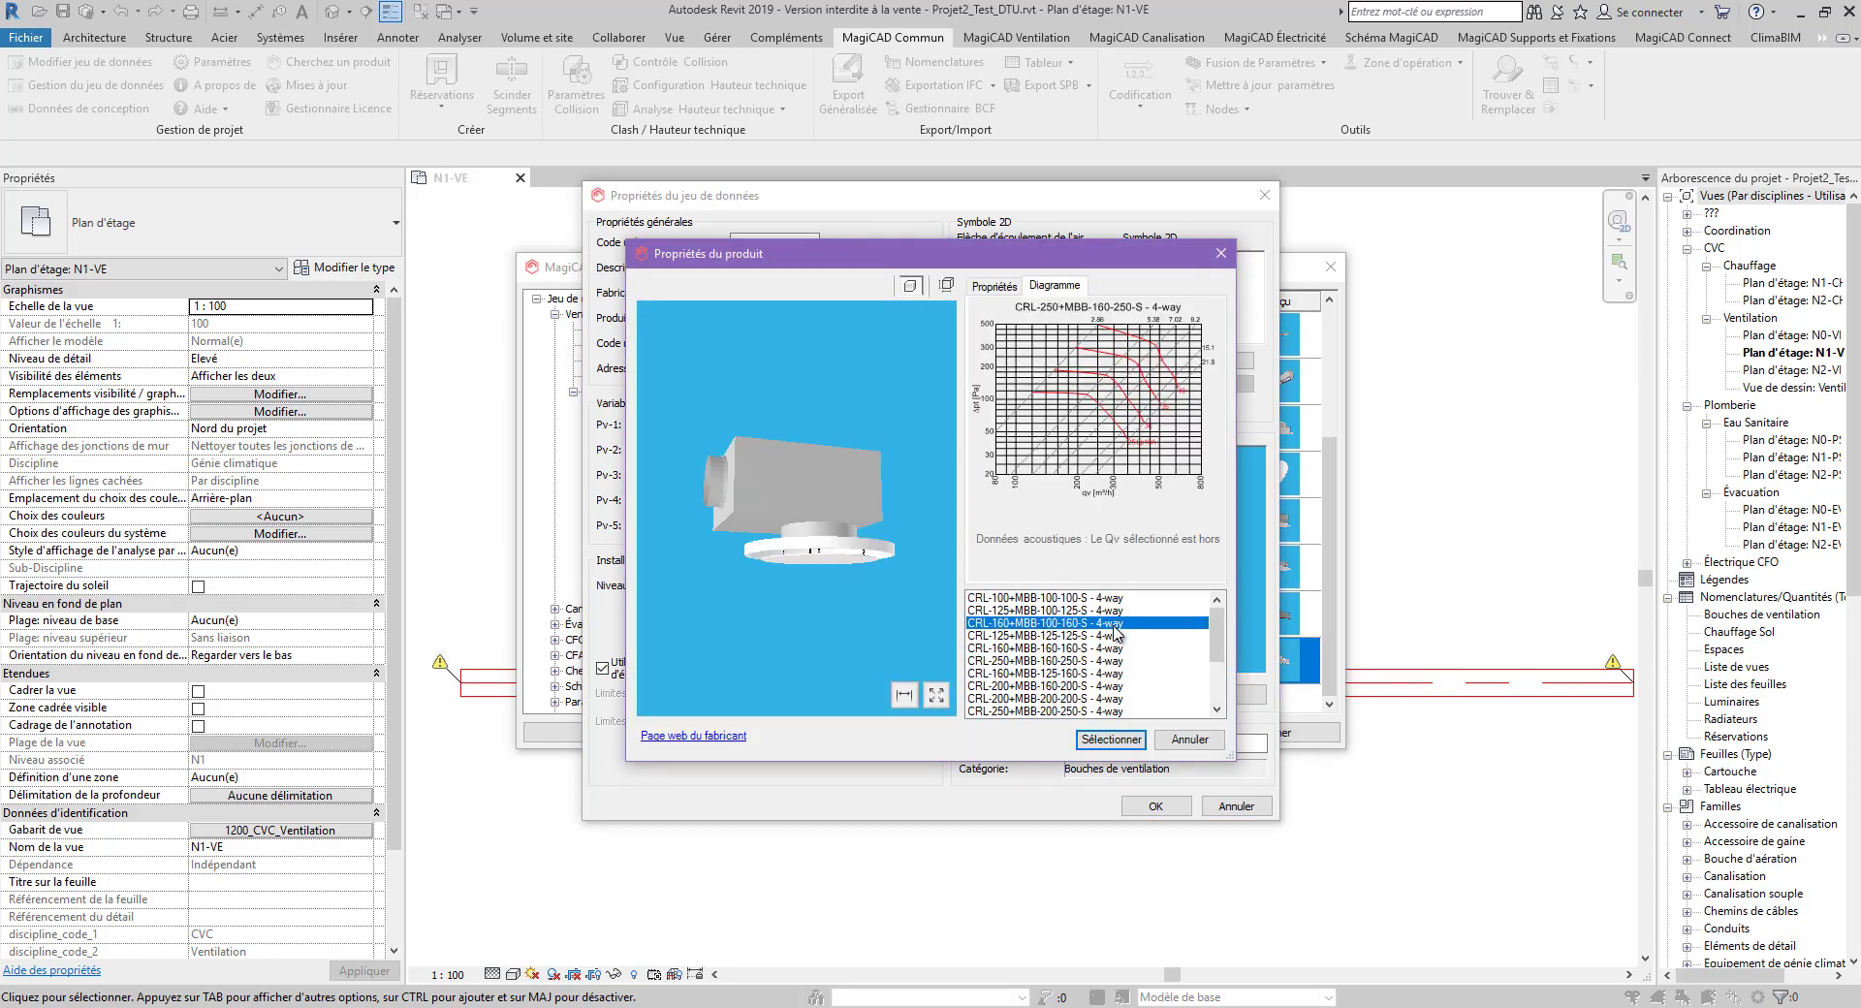
pyautogui.click(1188, 739)
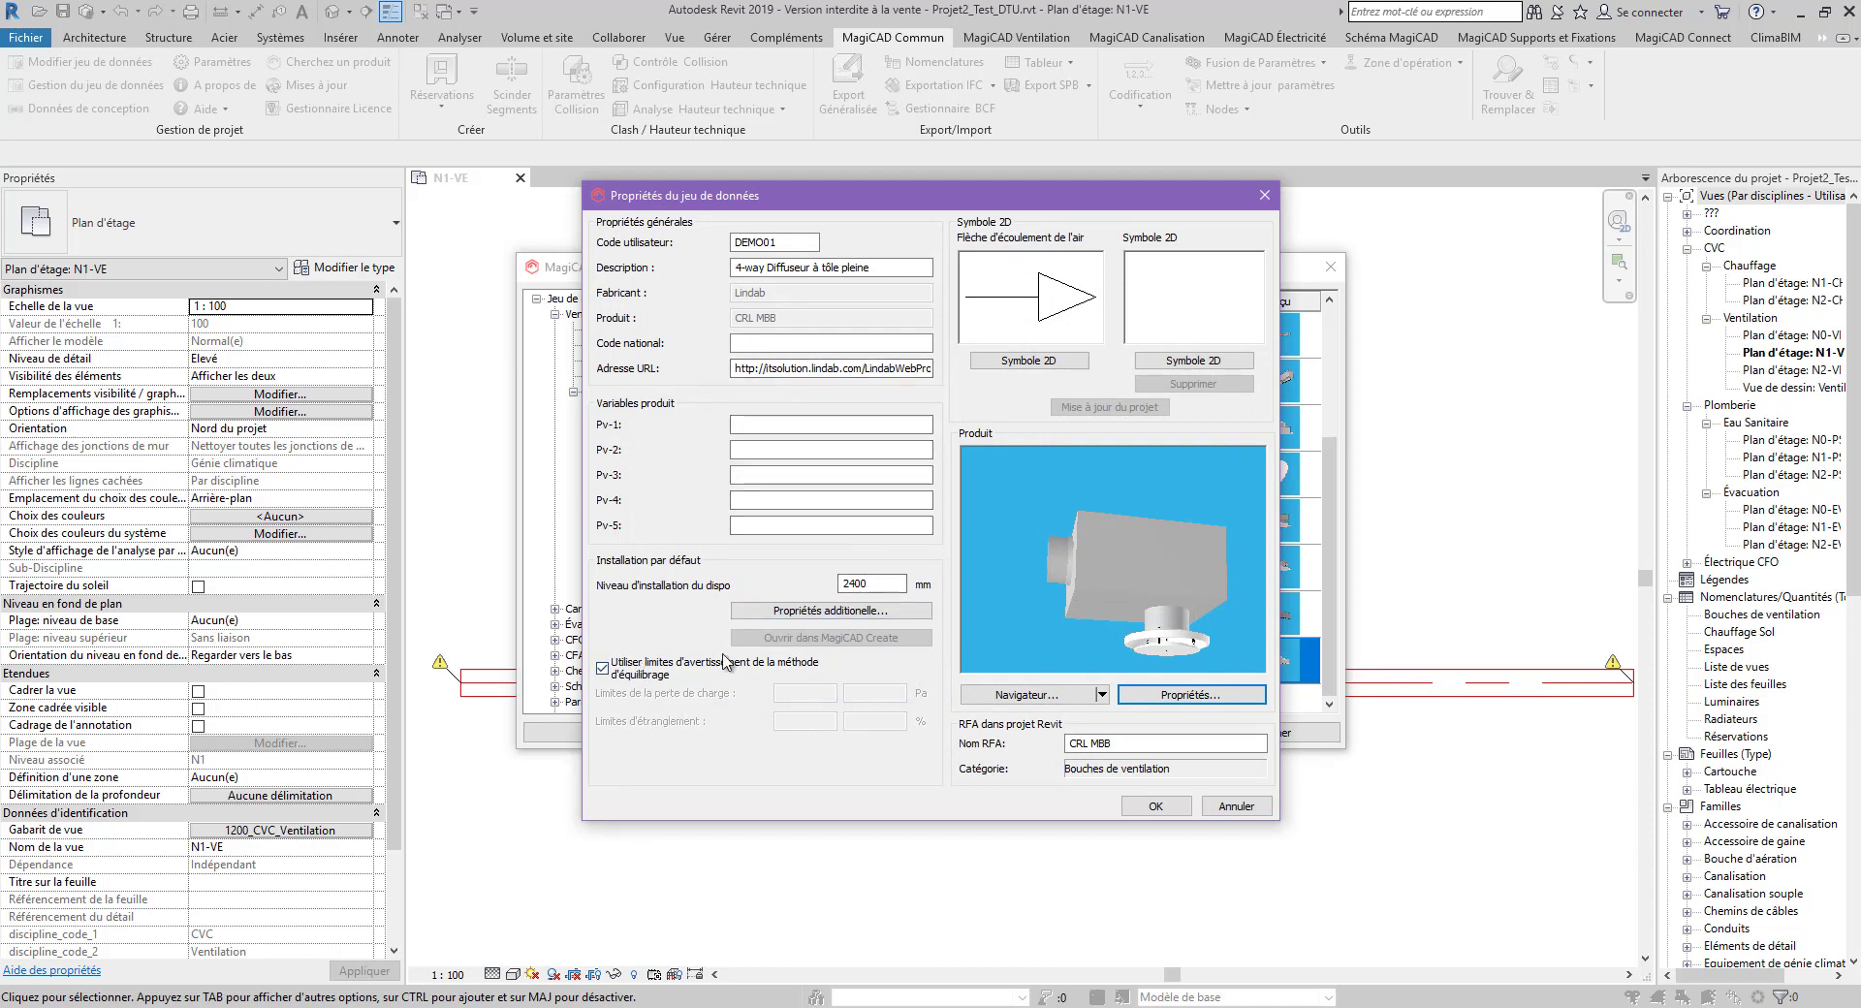
# Save the DEMO01 terminal to the dataset and select its entry in the supply terminal list
pyautogui.click(1166, 808)
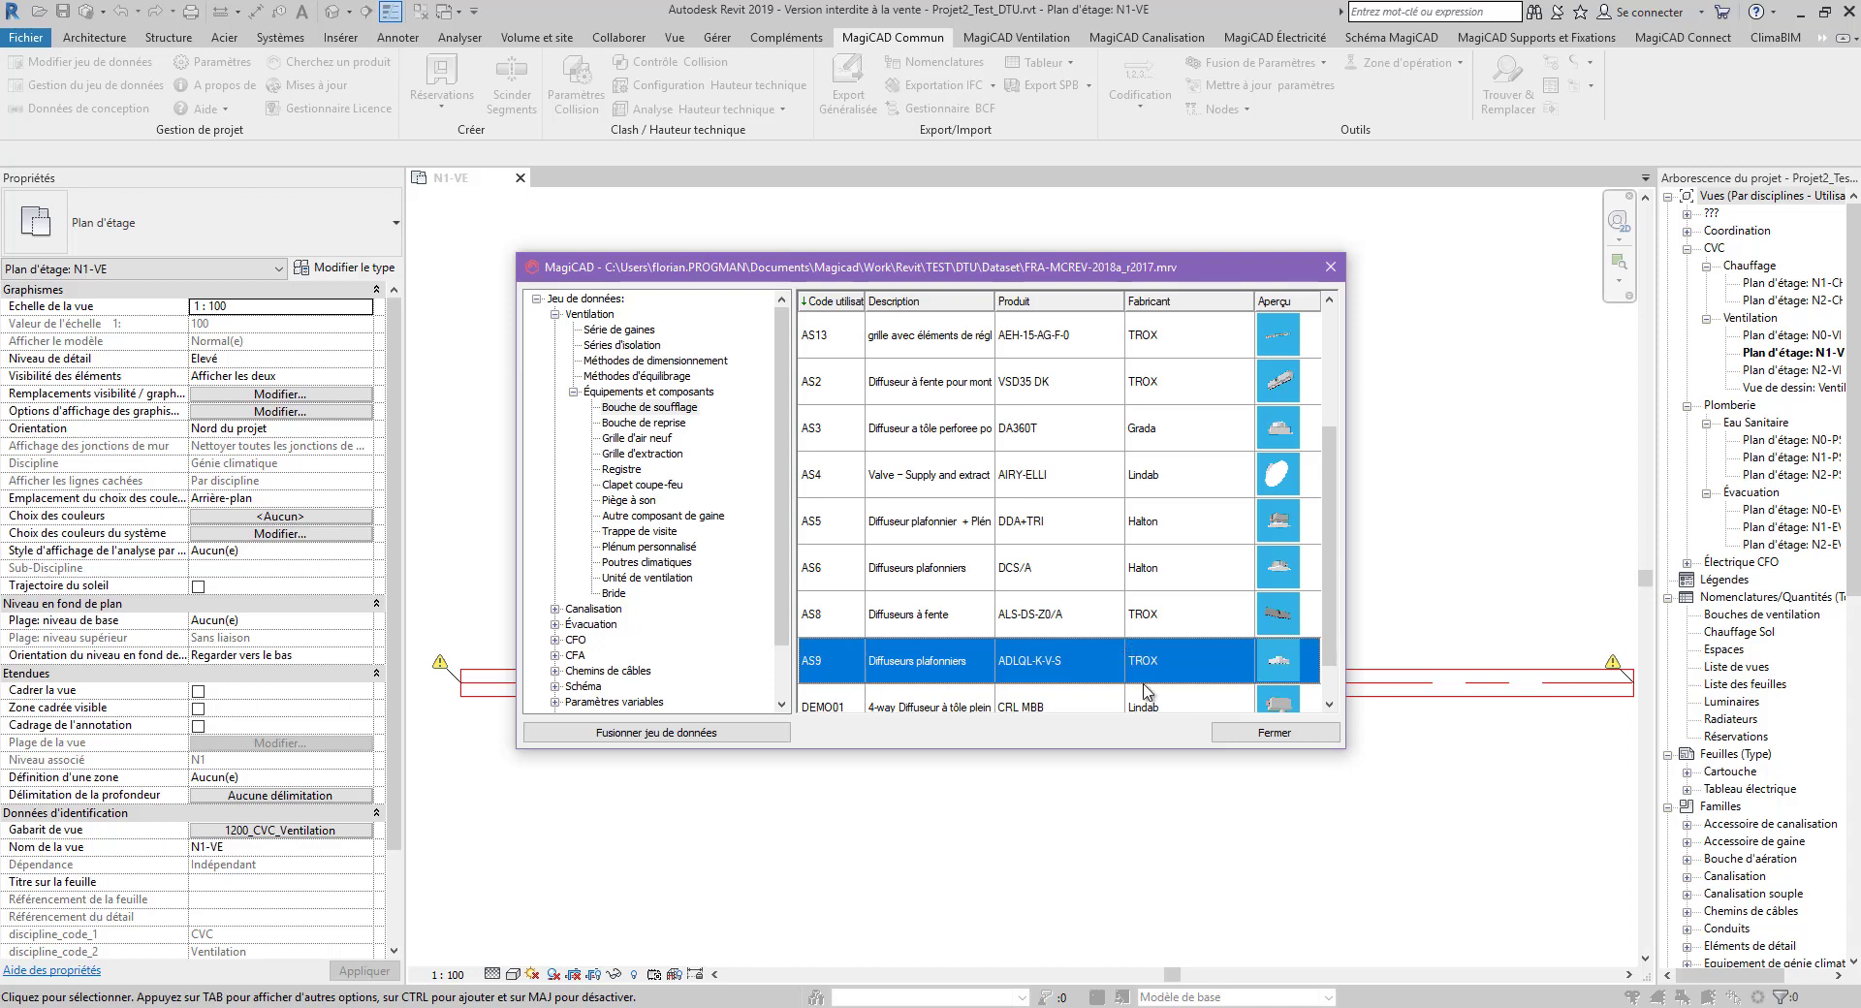
pyautogui.scroll(-1, 1115, 669)
pyautogui.click(922, 680)
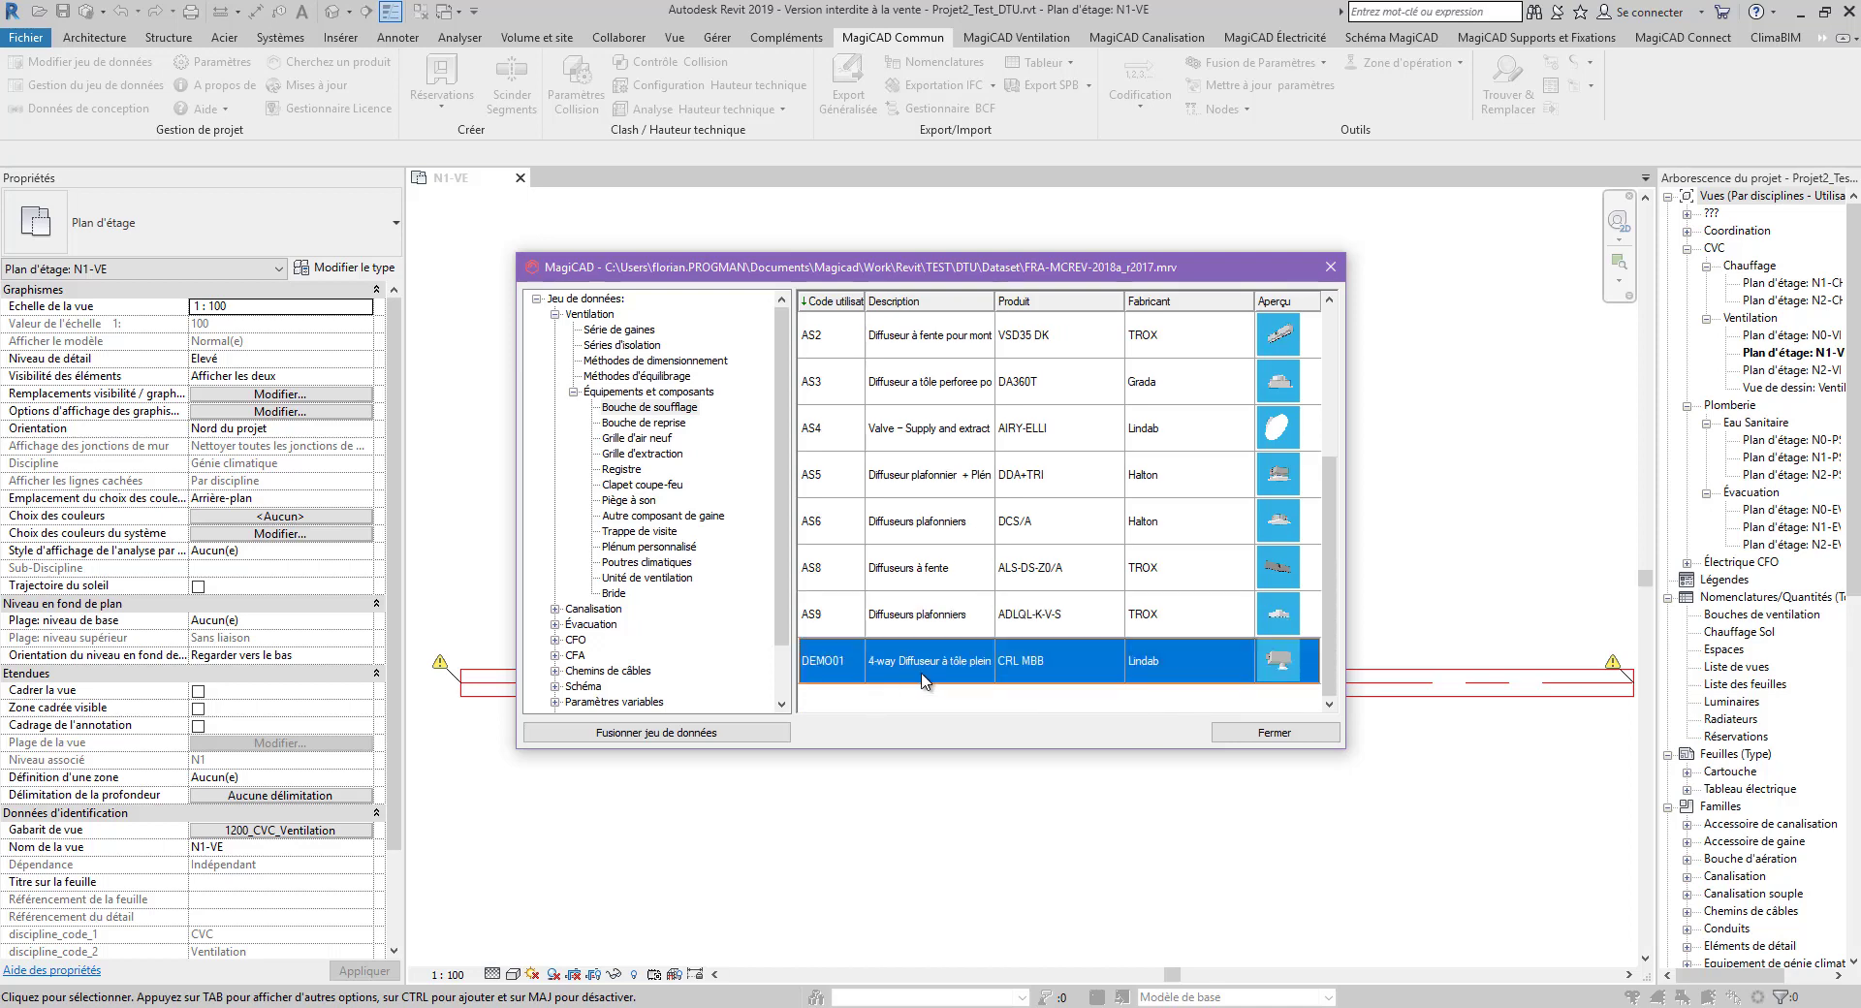
# Start another new supply air terminal and open the MagiCAD Cloud library as its product source
pyautogui.rightClick(1128, 698)
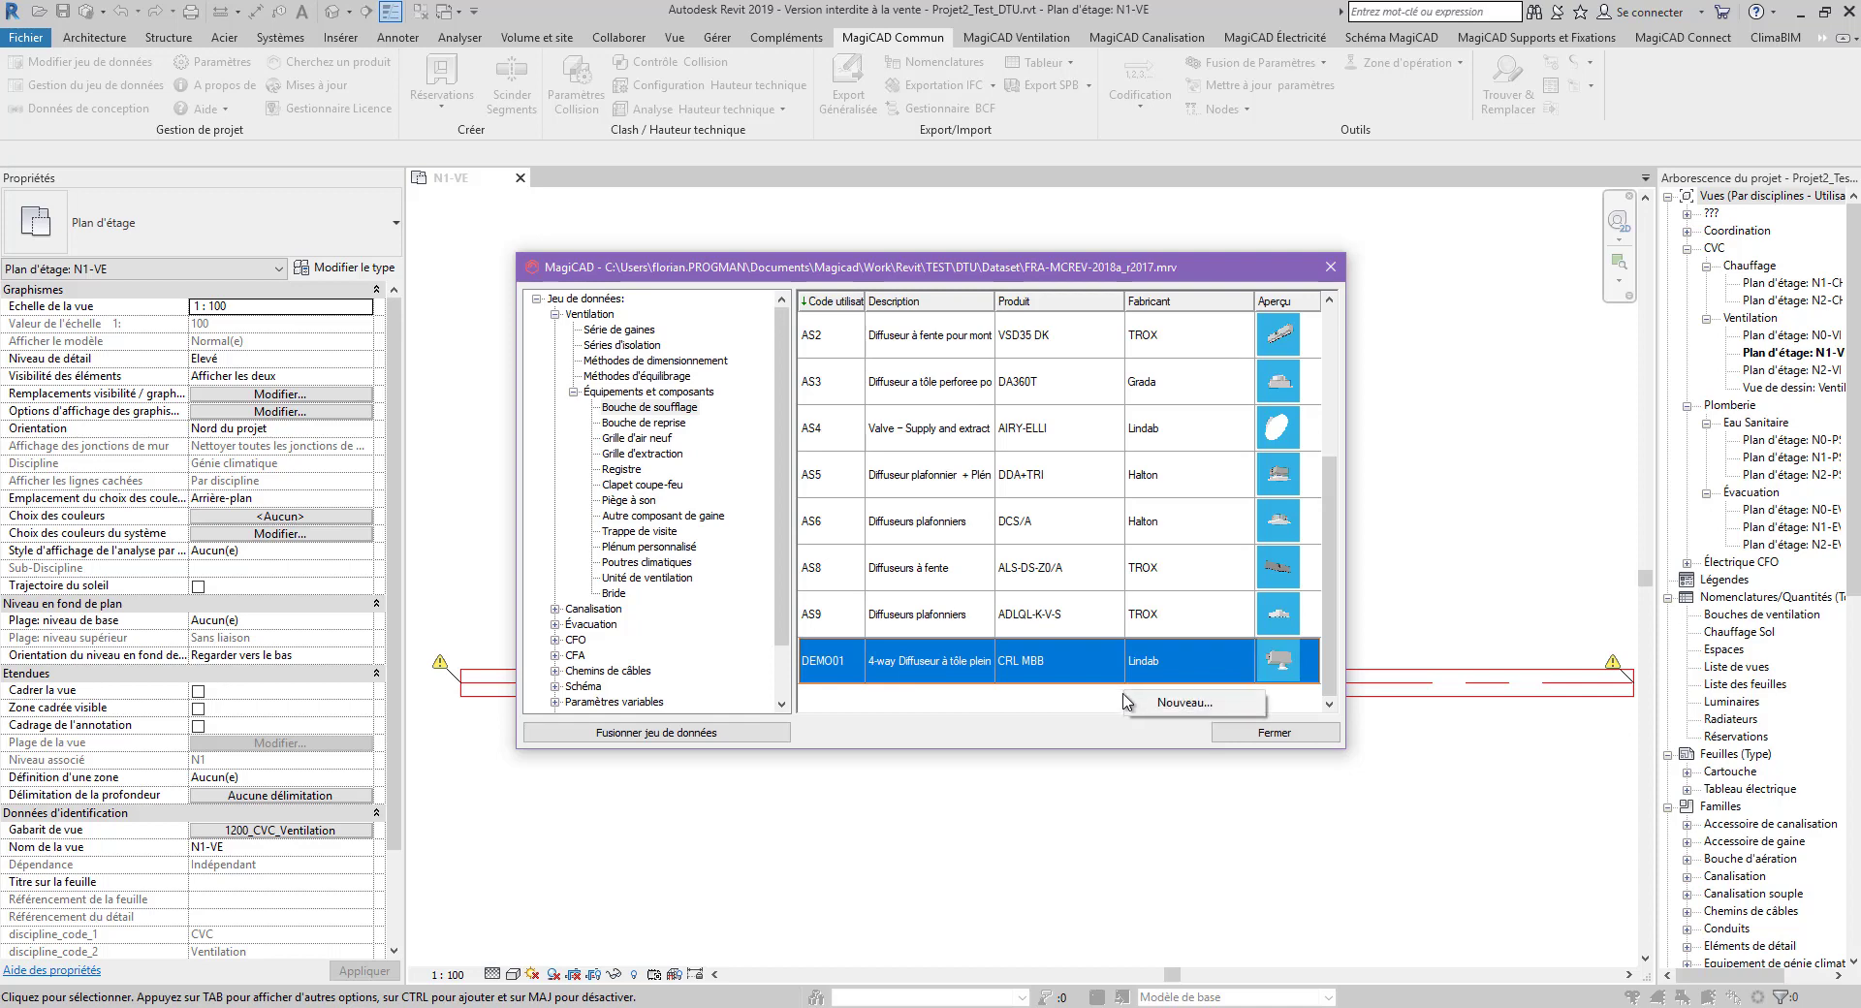
pyautogui.click(1210, 704)
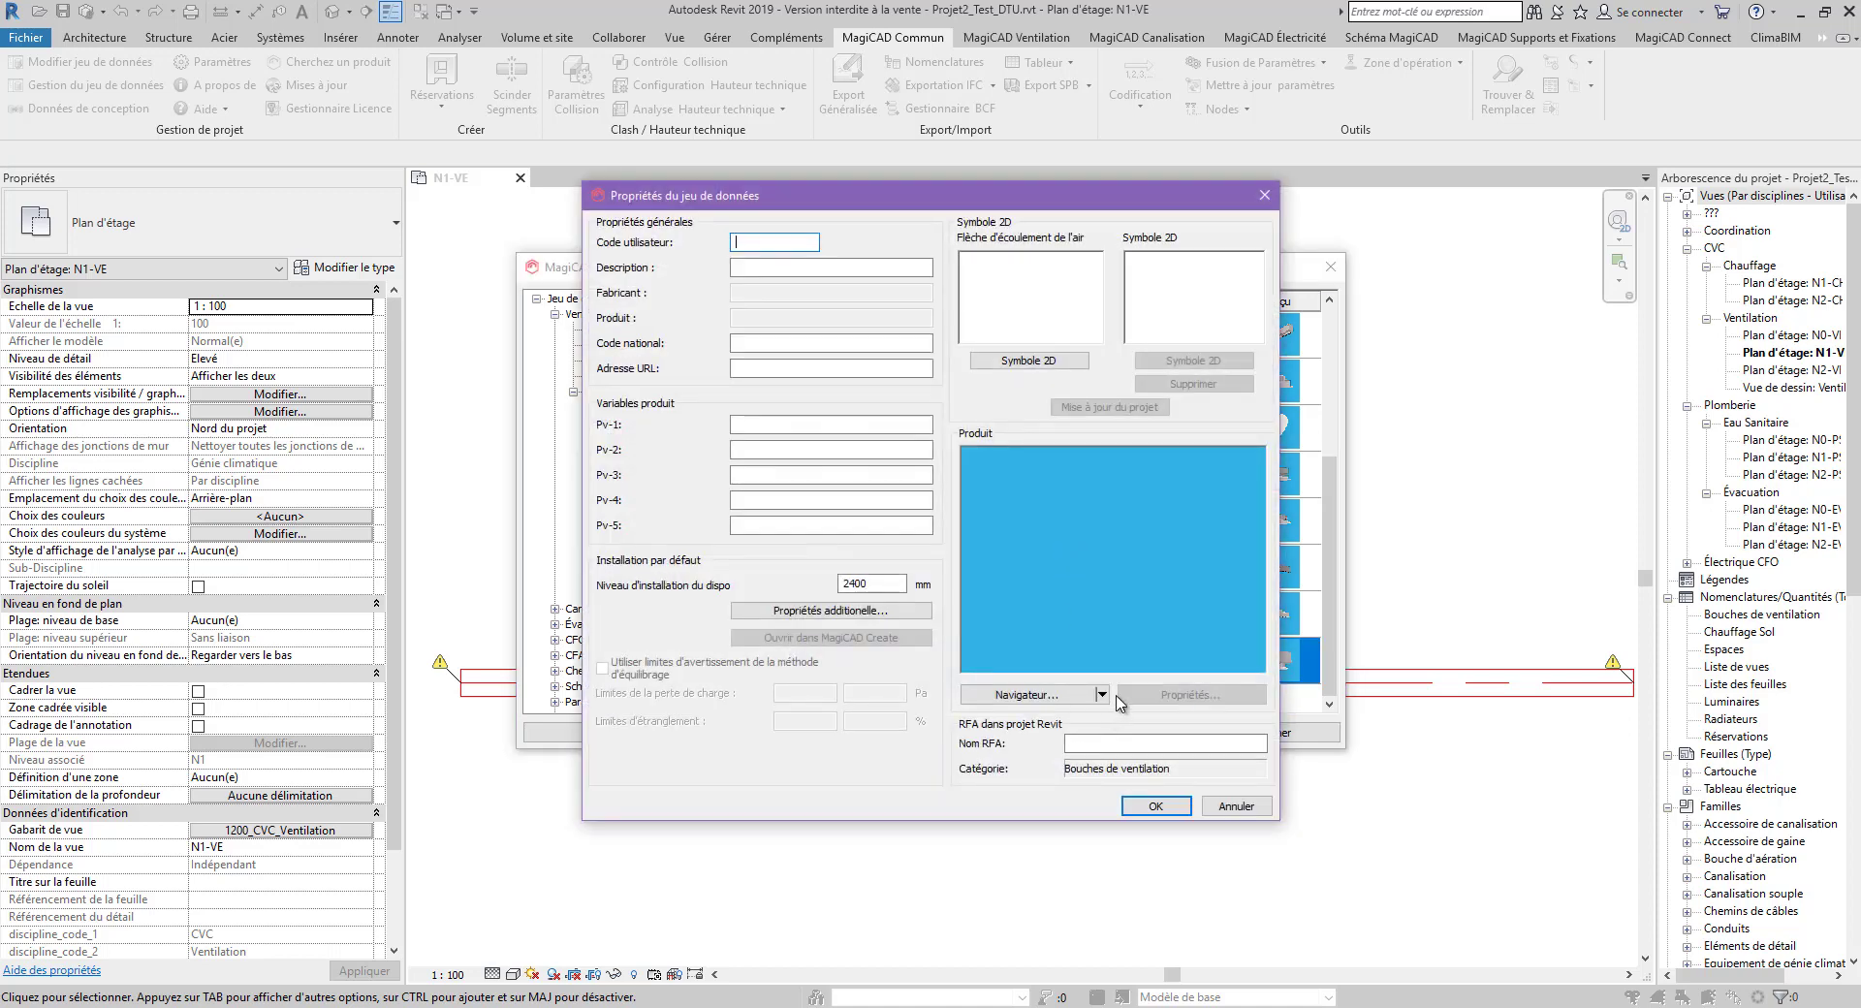
pyautogui.click(1103, 694)
pyautogui.click(1044, 742)
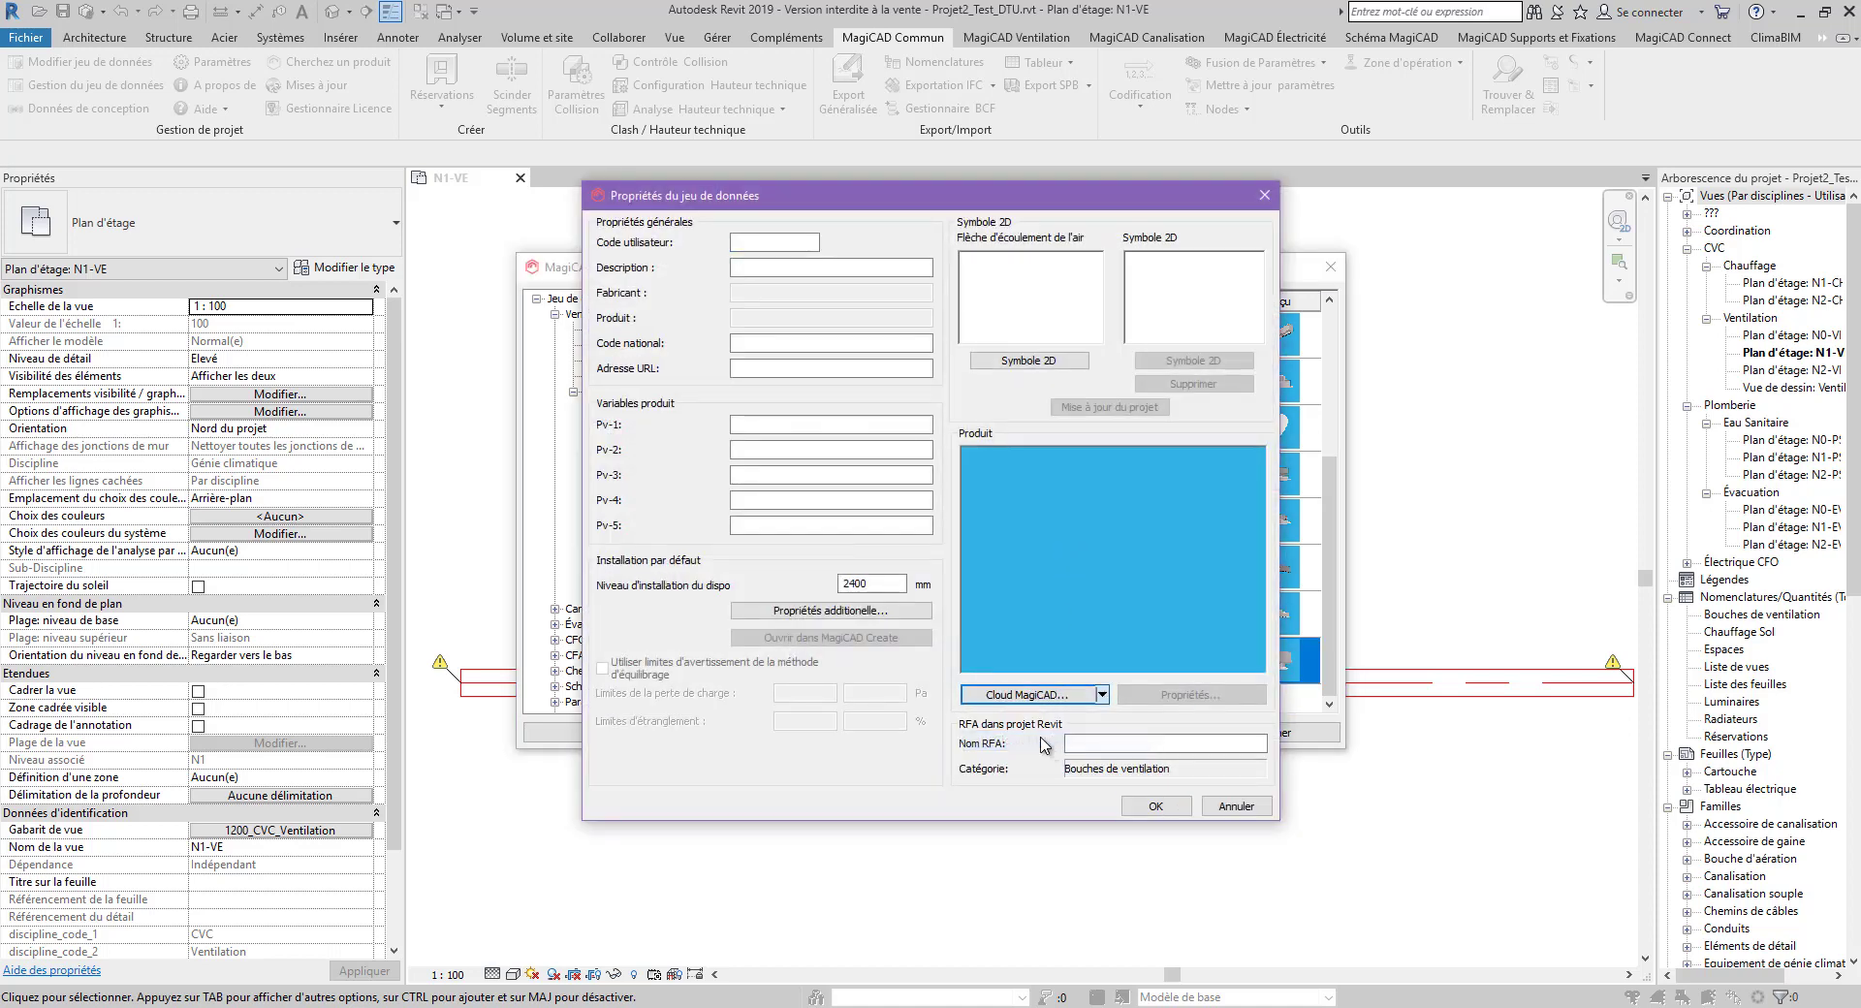
pyautogui.click(1011, 695)
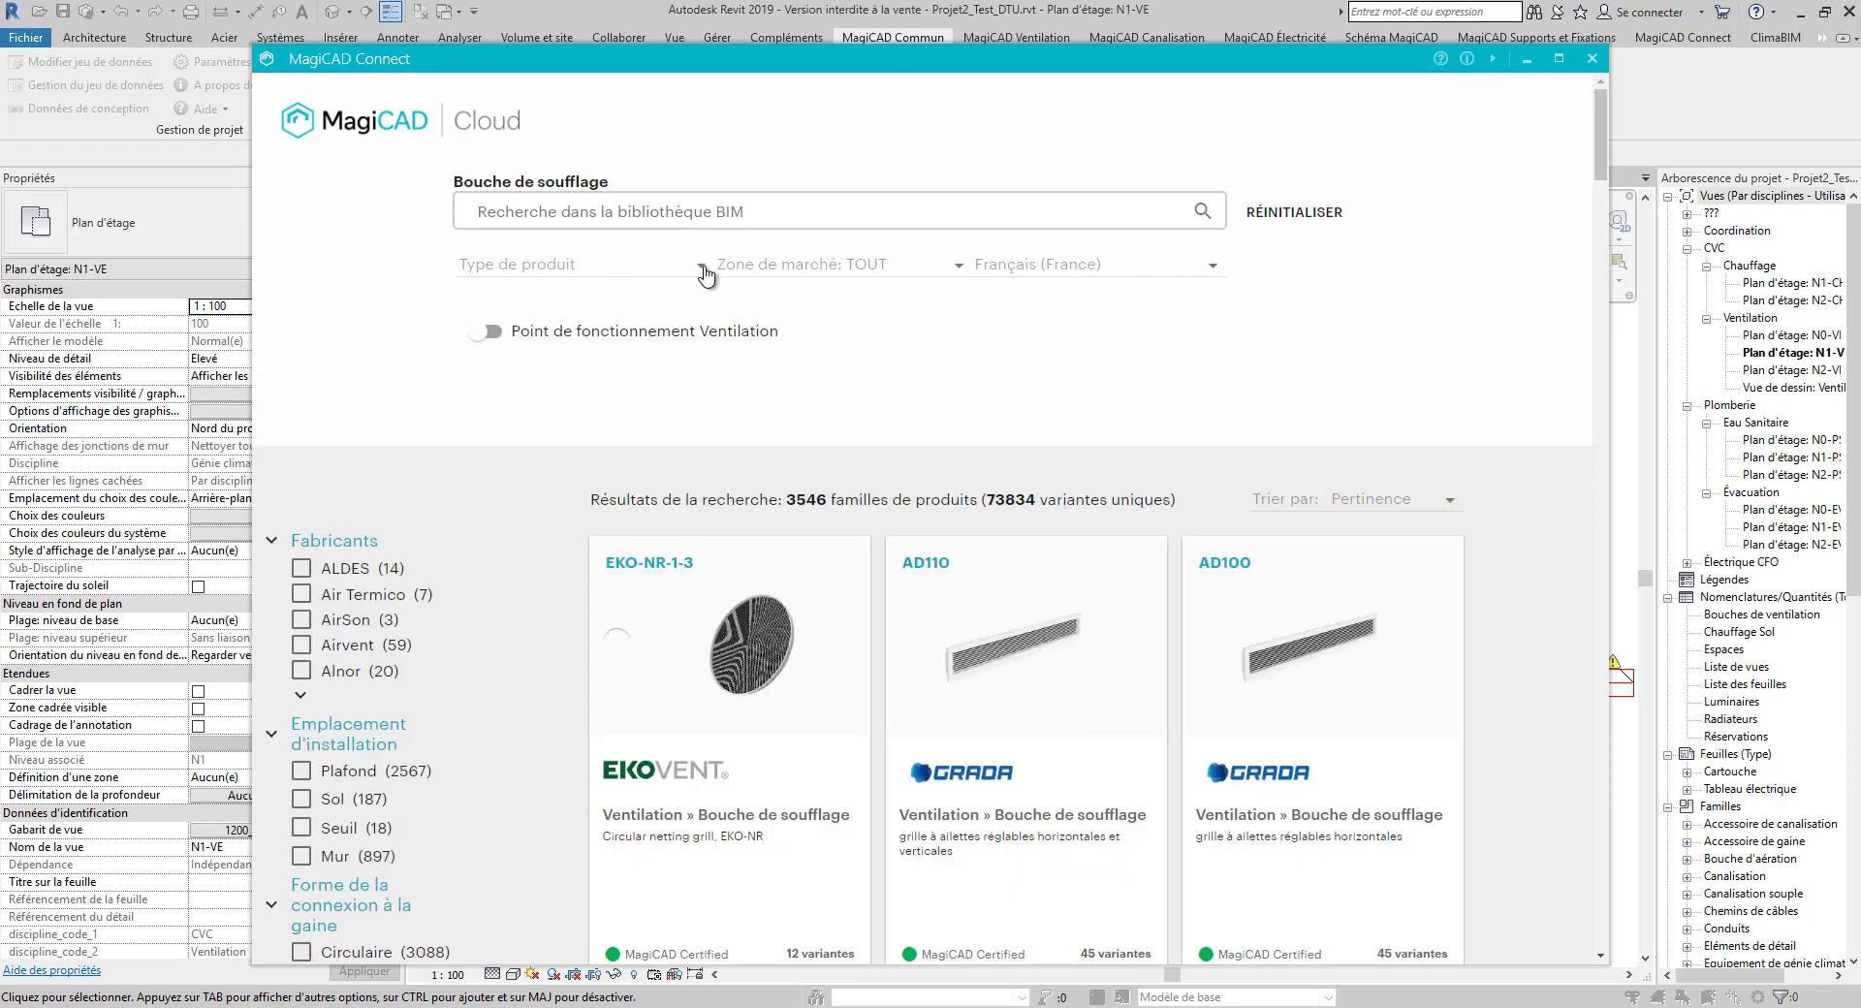
# Check the product type filter of the cloud library, including its Ventilation subcategories
pyautogui.click(705, 273)
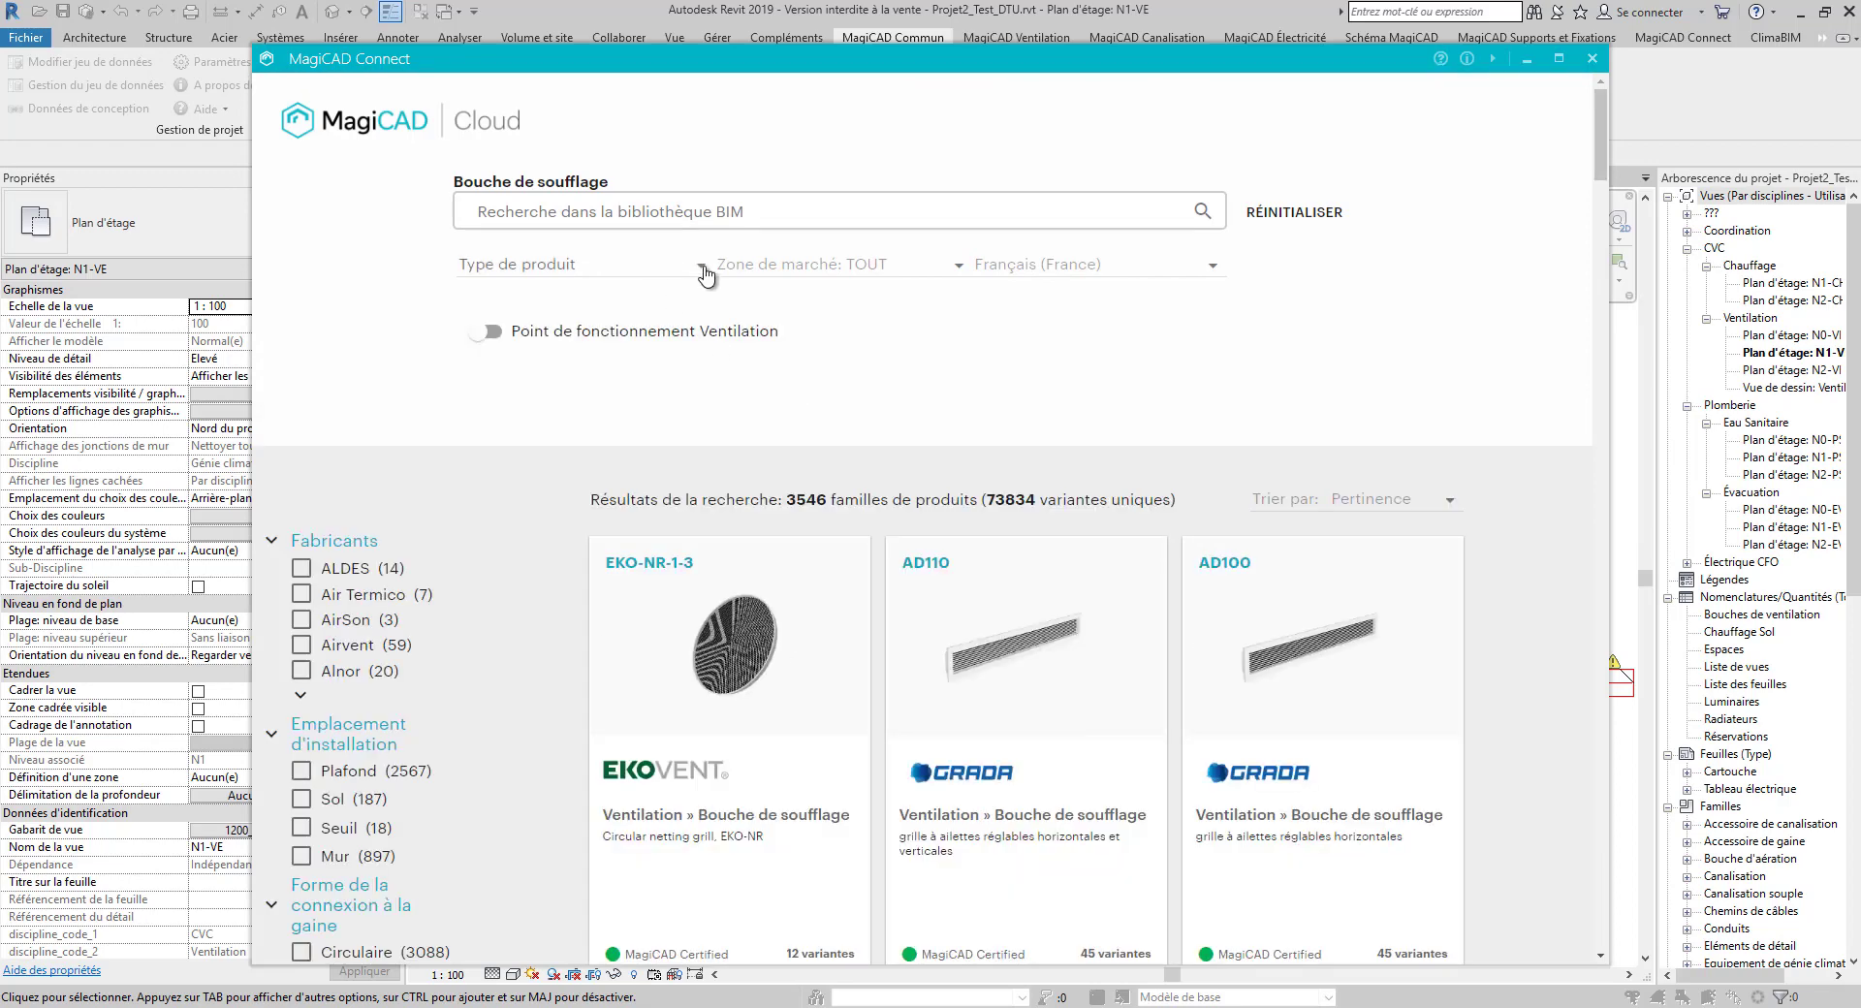
pyautogui.click(727, 357)
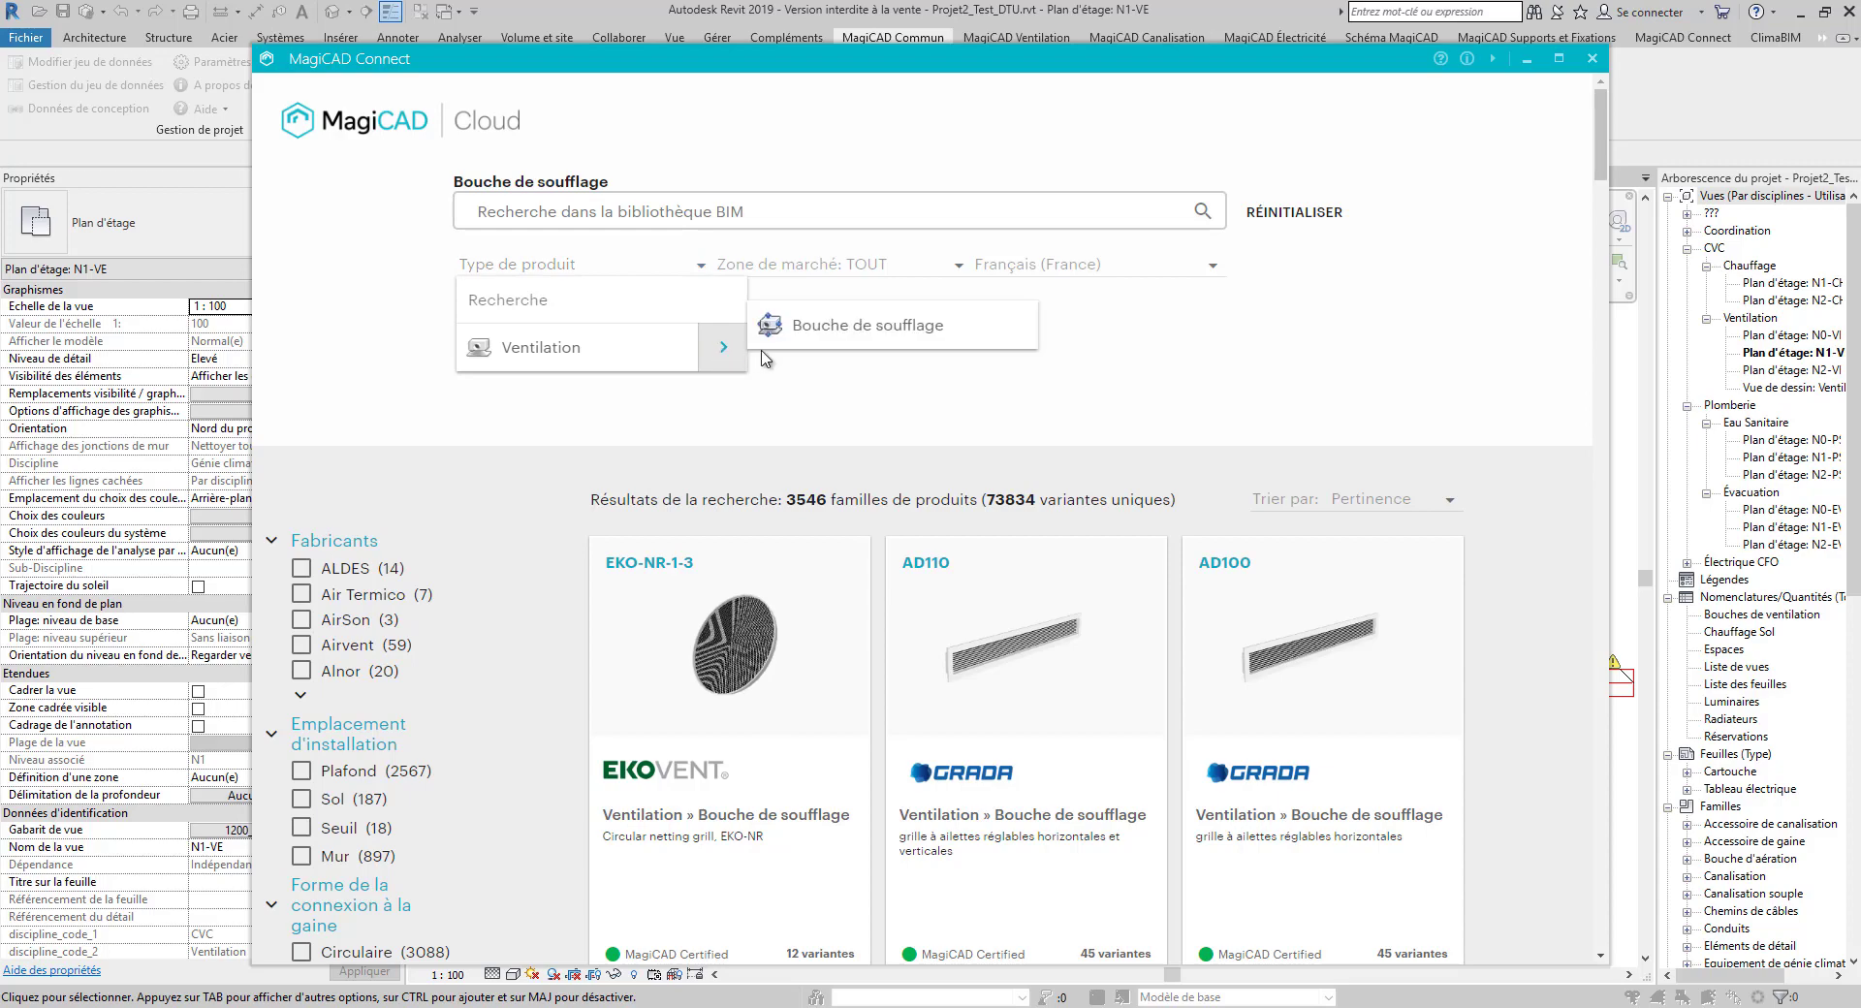
pyautogui.click(1244, 363)
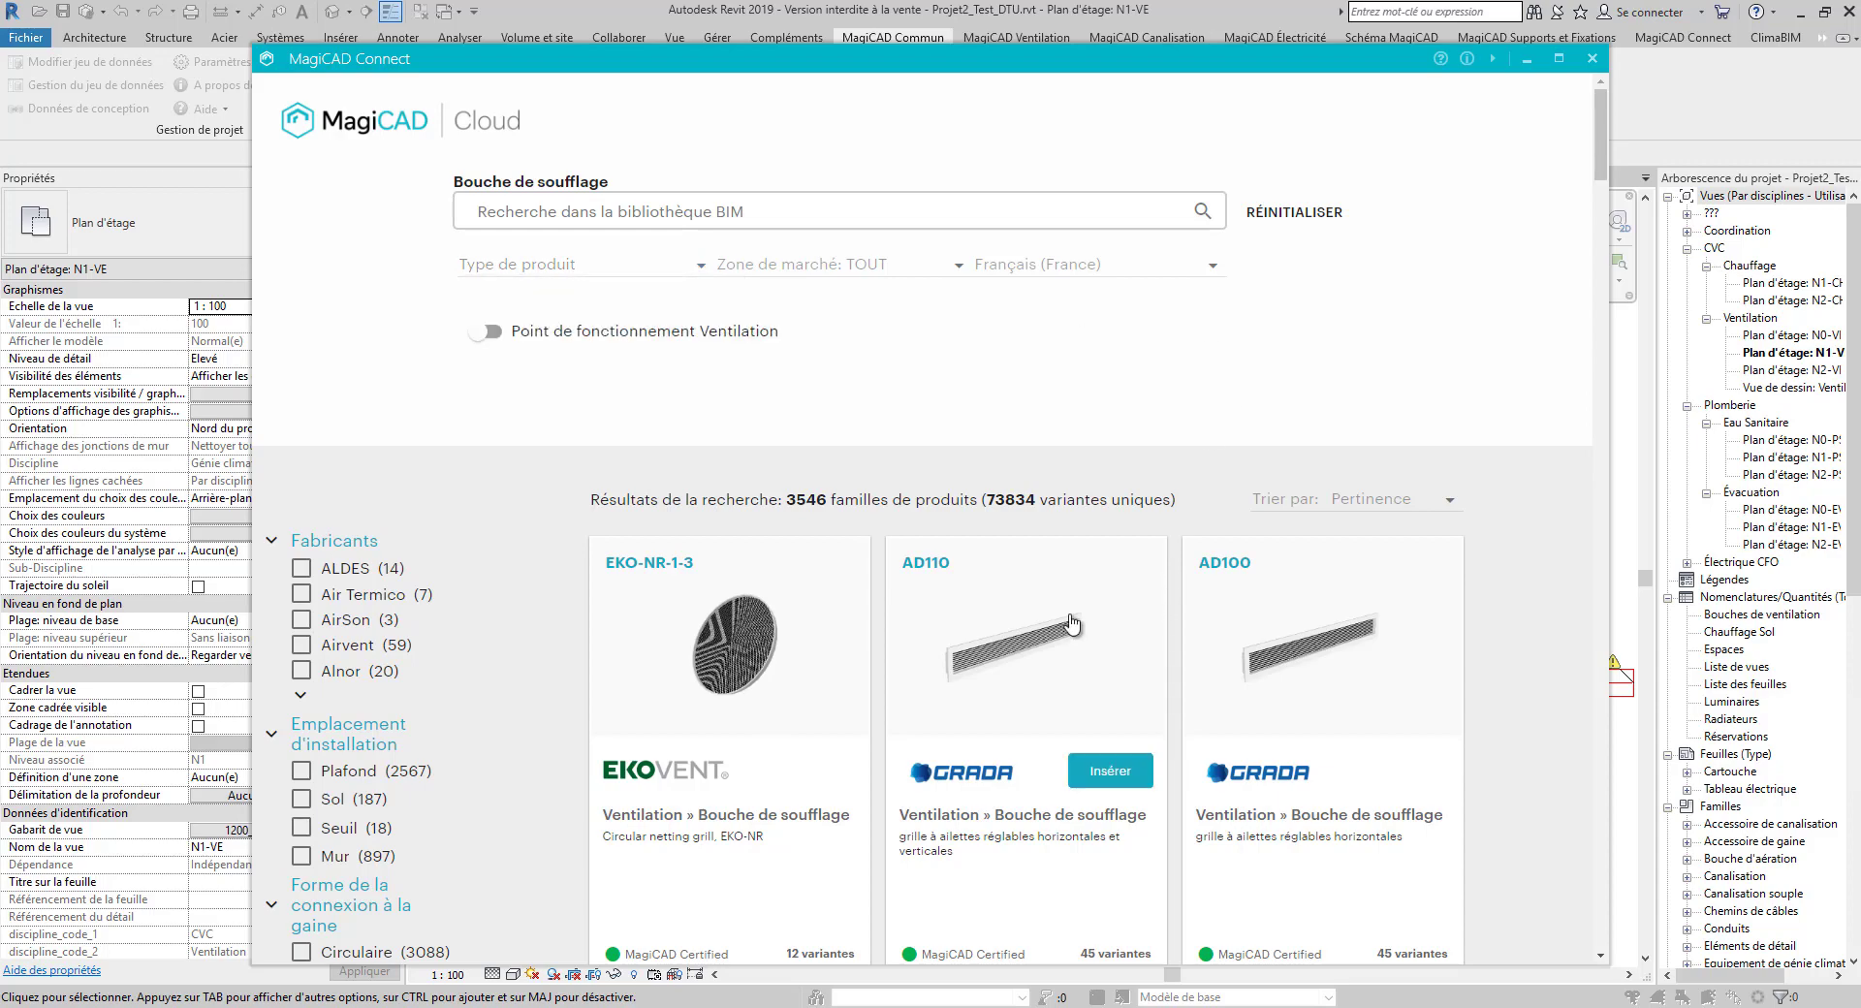
# Find Grada's WR231S circular swirl diffuser with side inlet in the cloud results and insert it into the new terminal
pyautogui.scroll(-15, 1055, 645)
pyautogui.scroll(-8, 1052, 647)
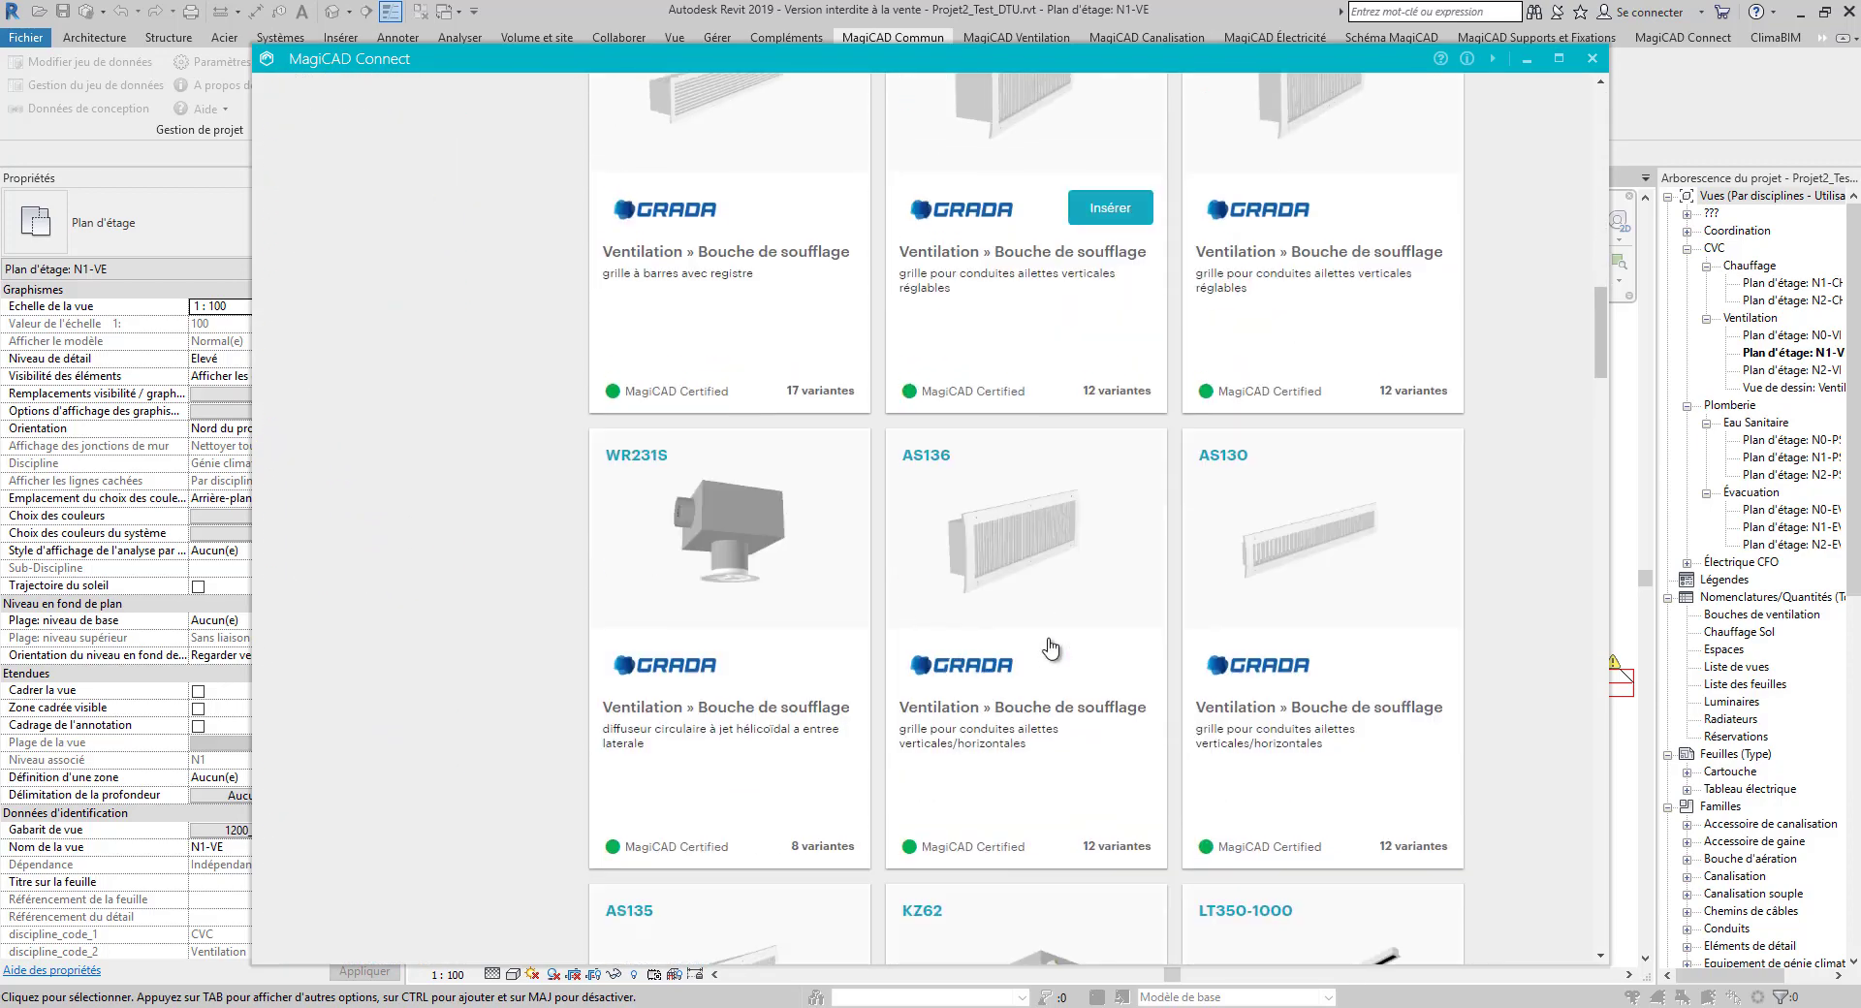
pyautogui.rightClick(1048, 640)
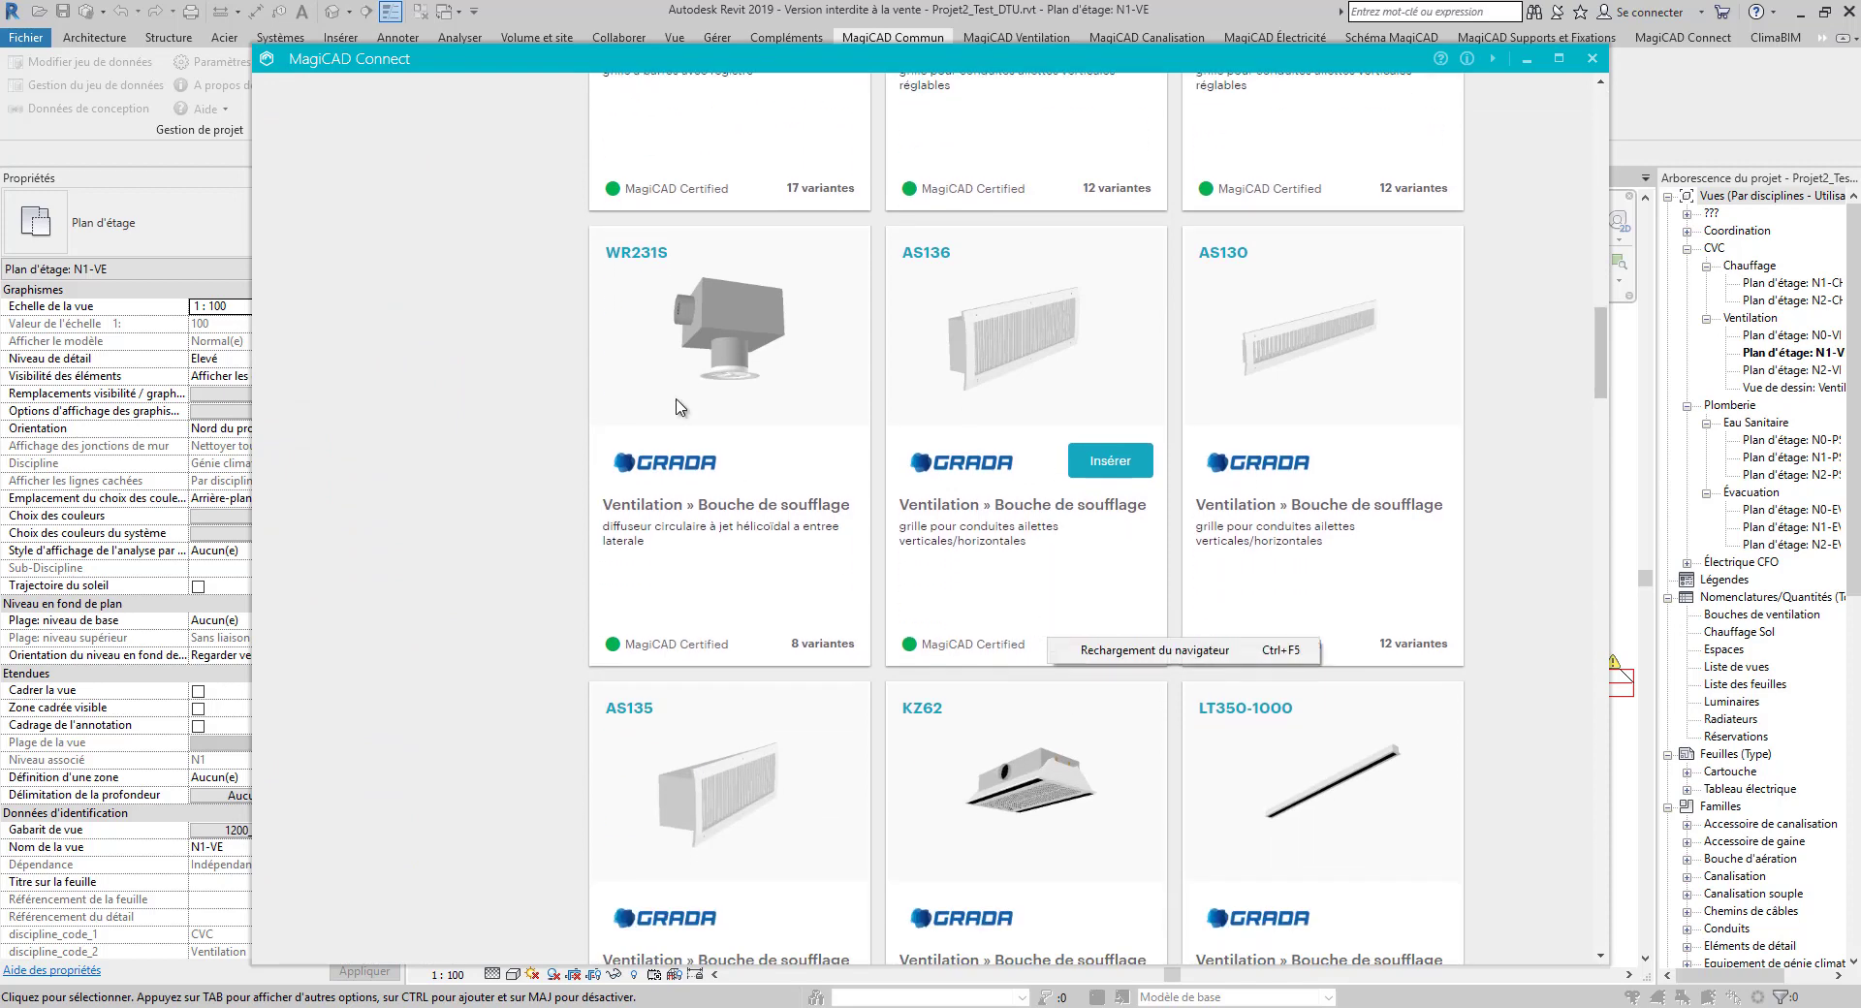
pyautogui.click(761, 383)
pyautogui.click(815, 457)
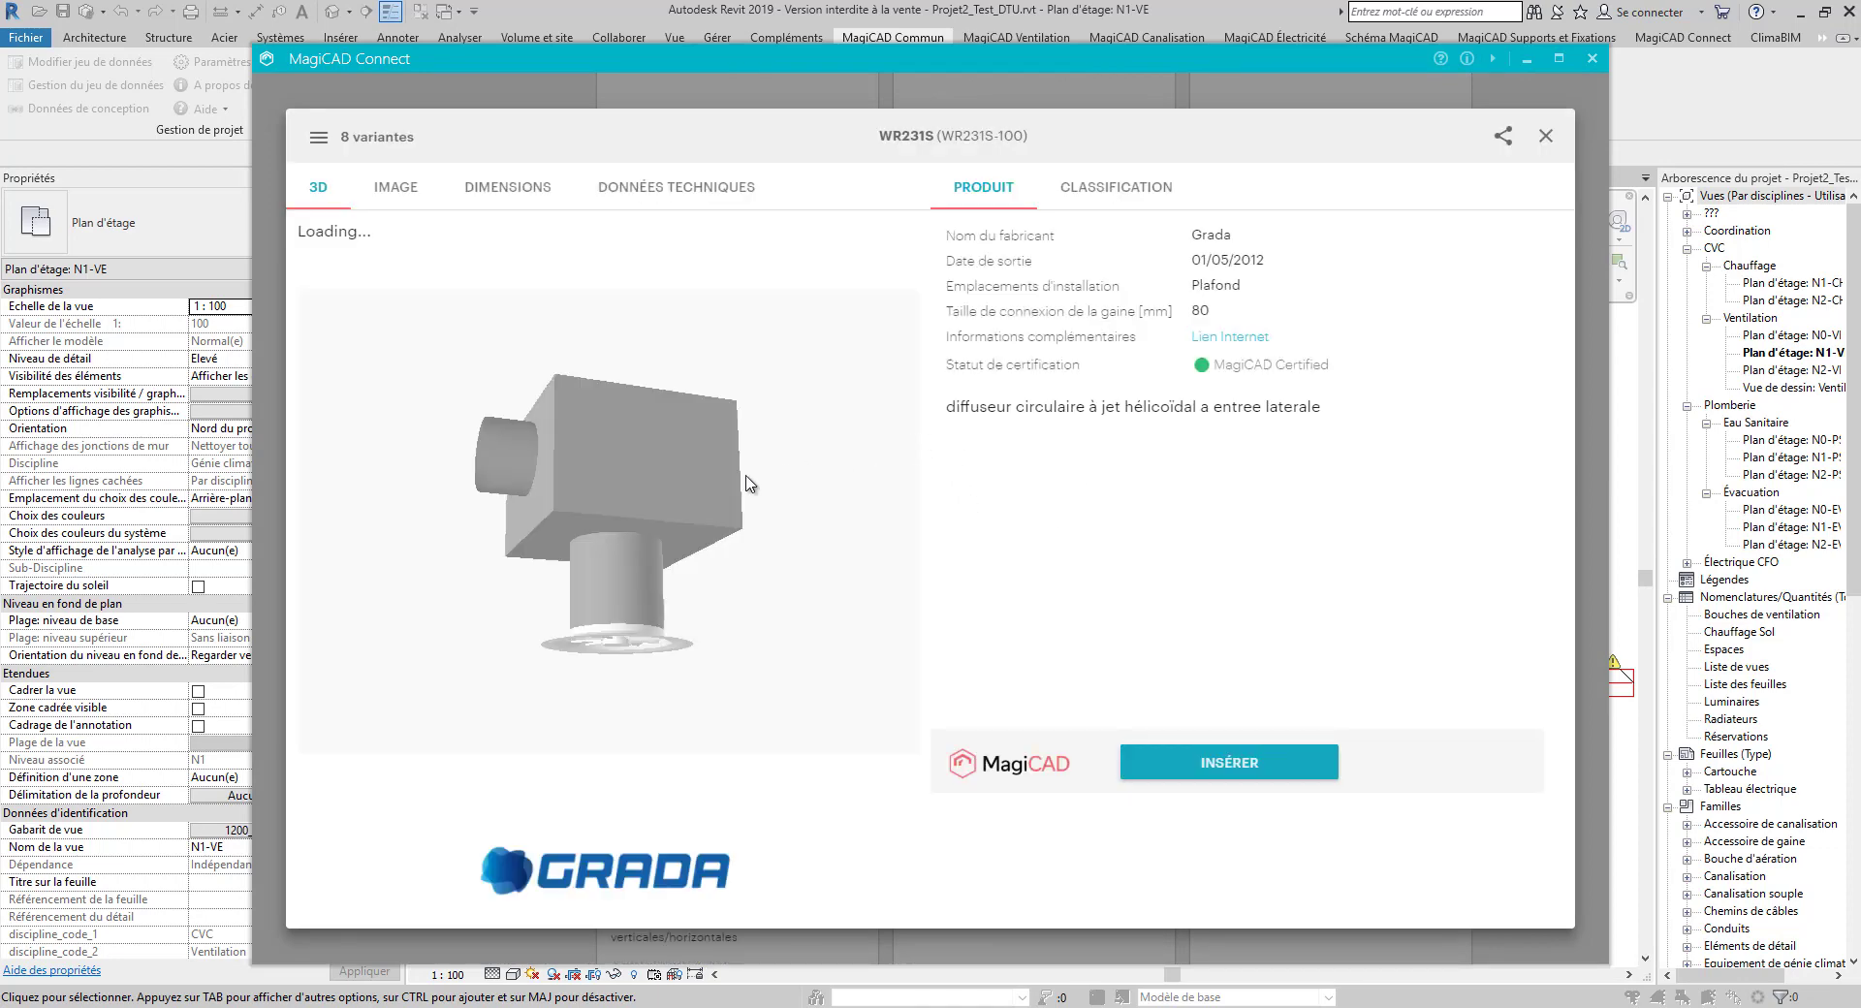
pyautogui.click(1229, 763)
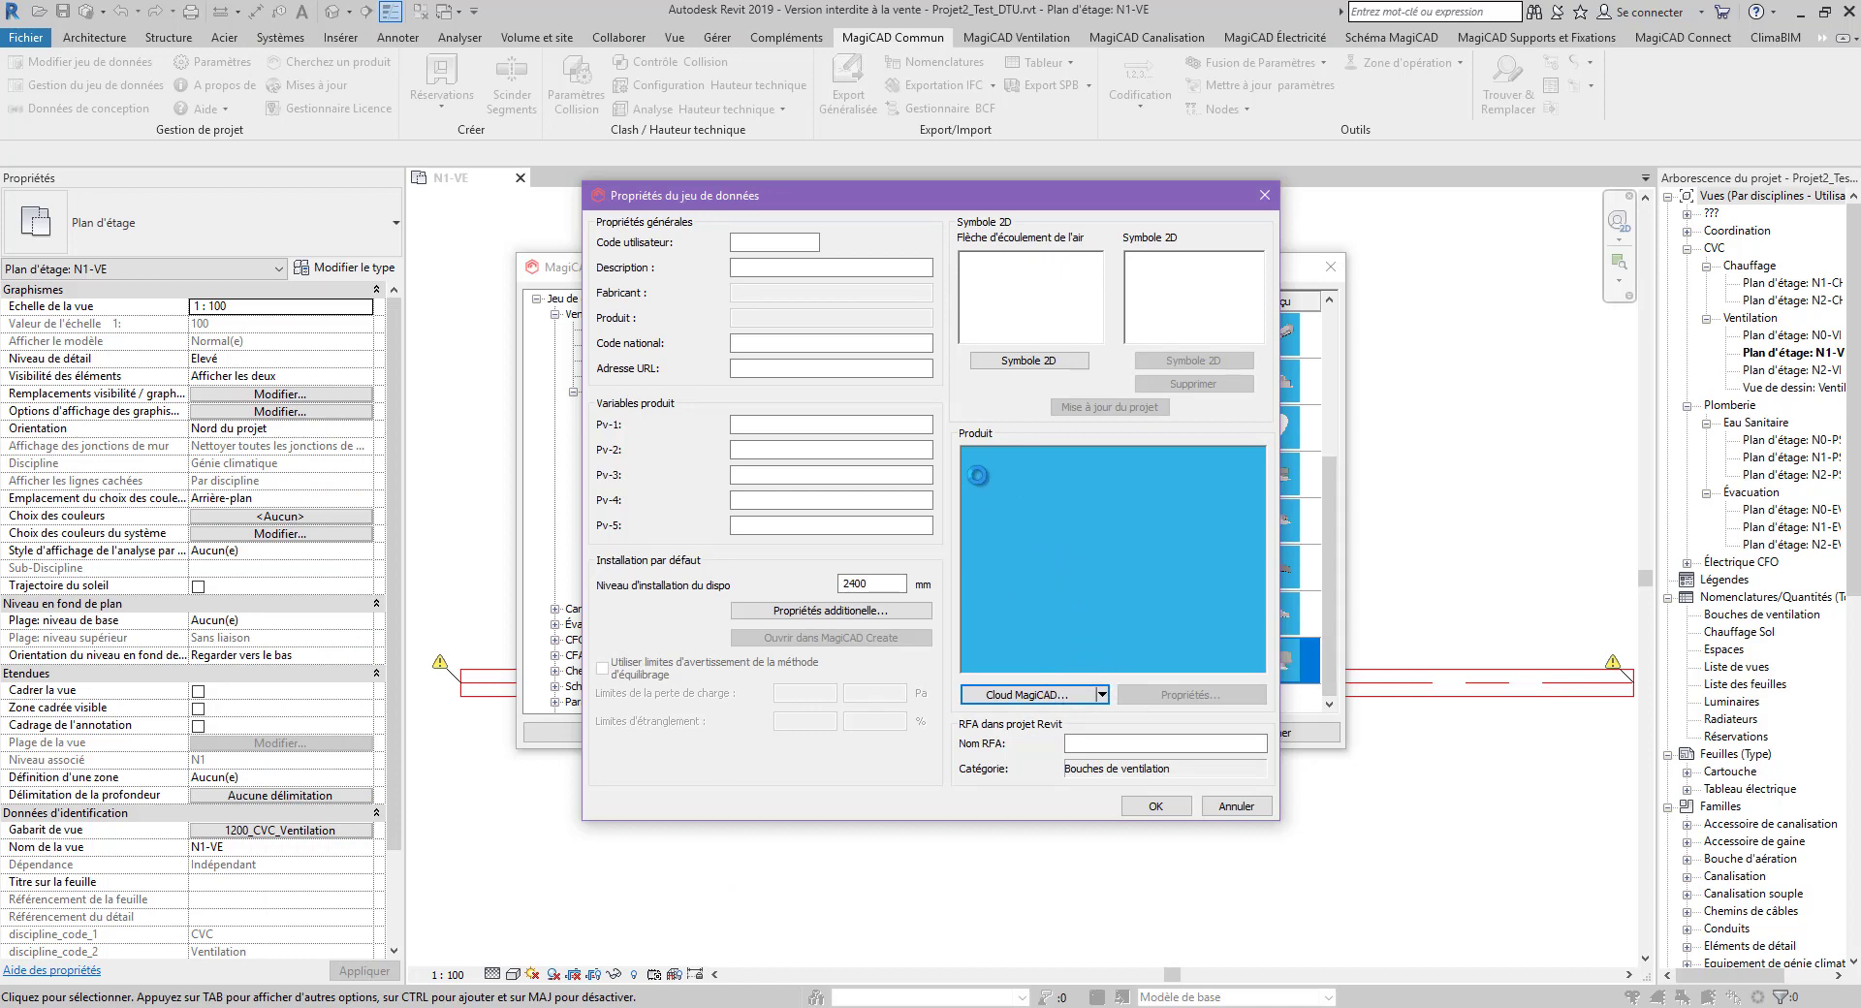
# Give the Grada terminal the user code DEMO02 and assign the Filled Arrow as its airflow symbol
pyautogui.click(778, 243)
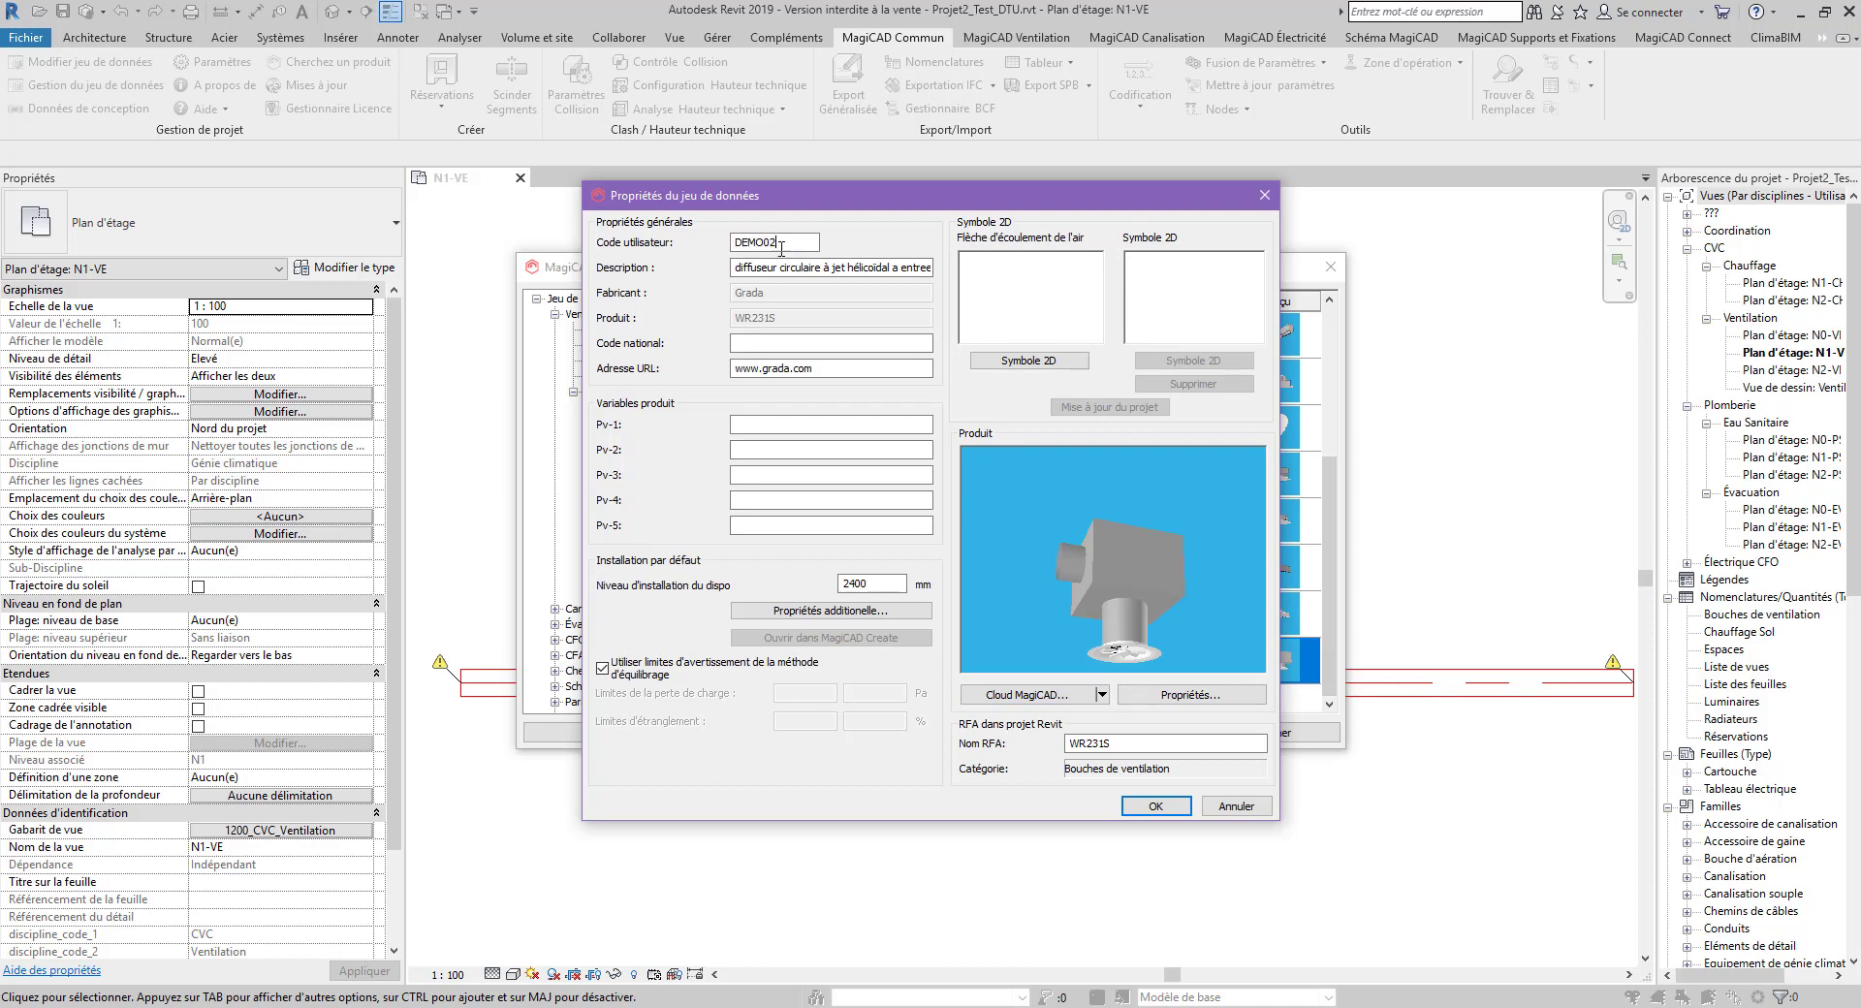
pyautogui.click(1062, 364)
pyautogui.click(955, 335)
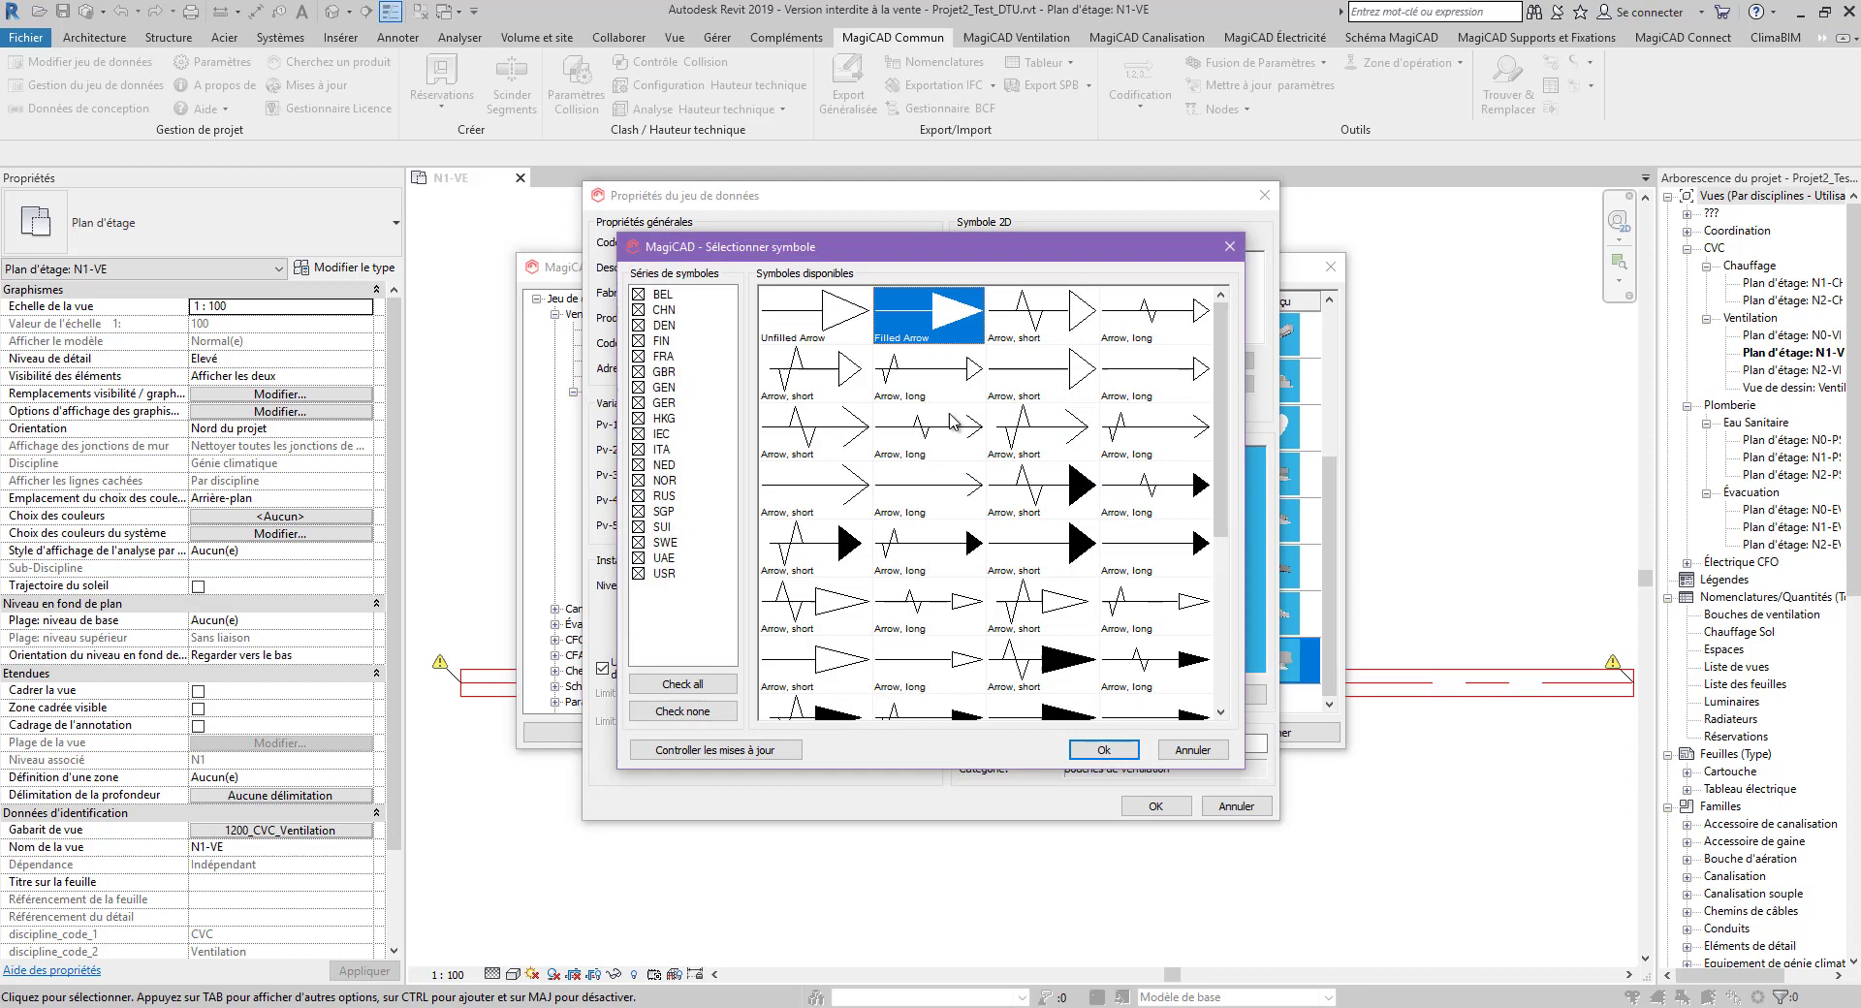
pyautogui.click(1119, 749)
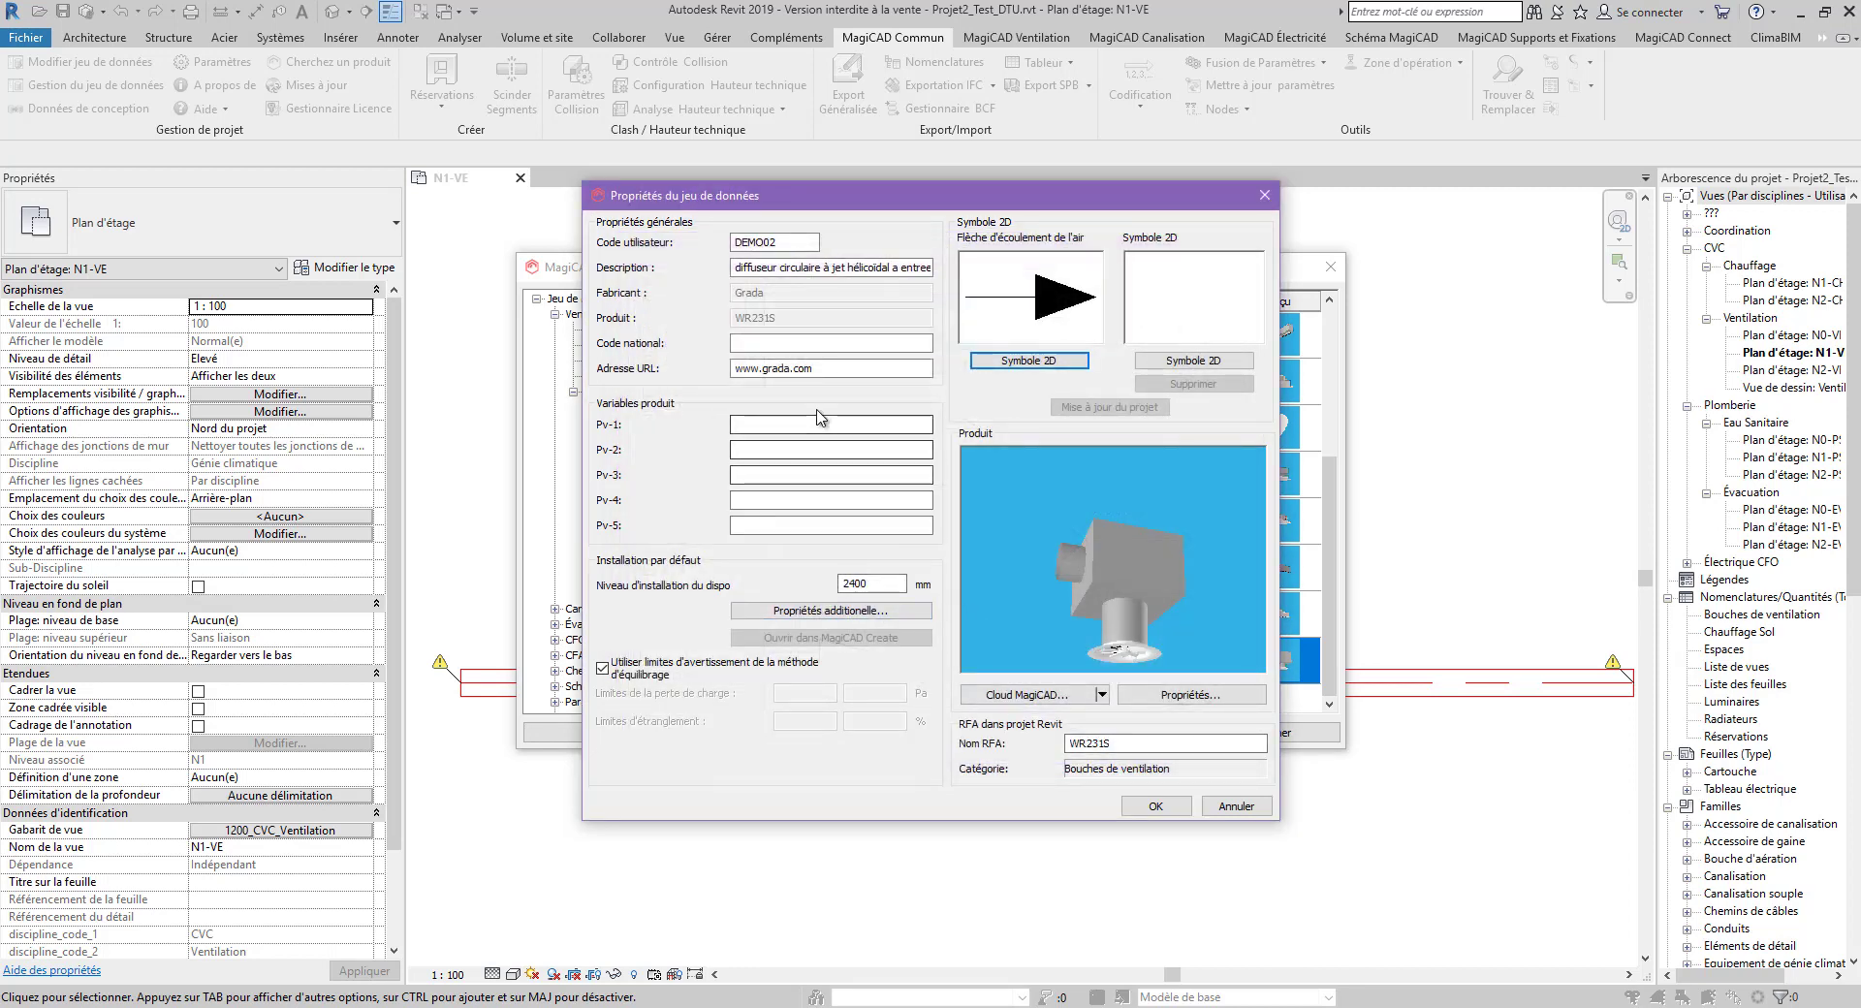
# Save the DEMO02 terminal to the dataset and select its entry in the supply terminal list
pyautogui.click(1156, 807)
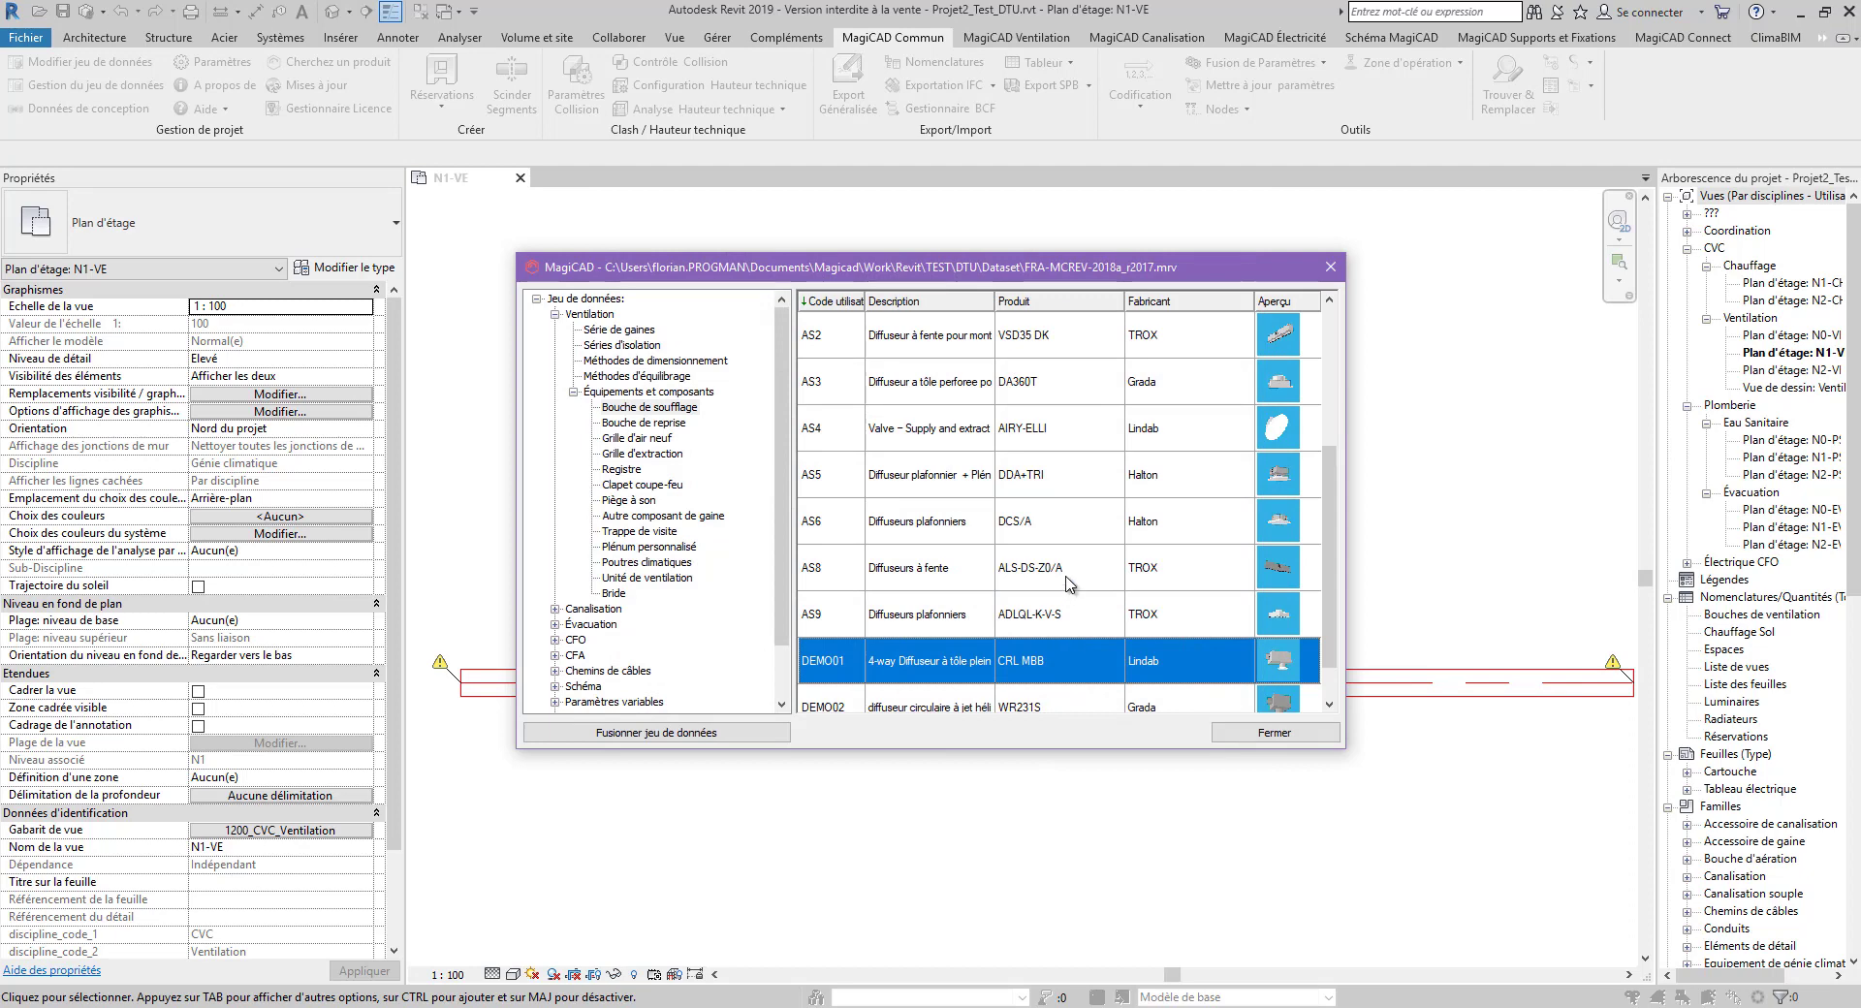
pyautogui.scroll(-1, 1042, 652)
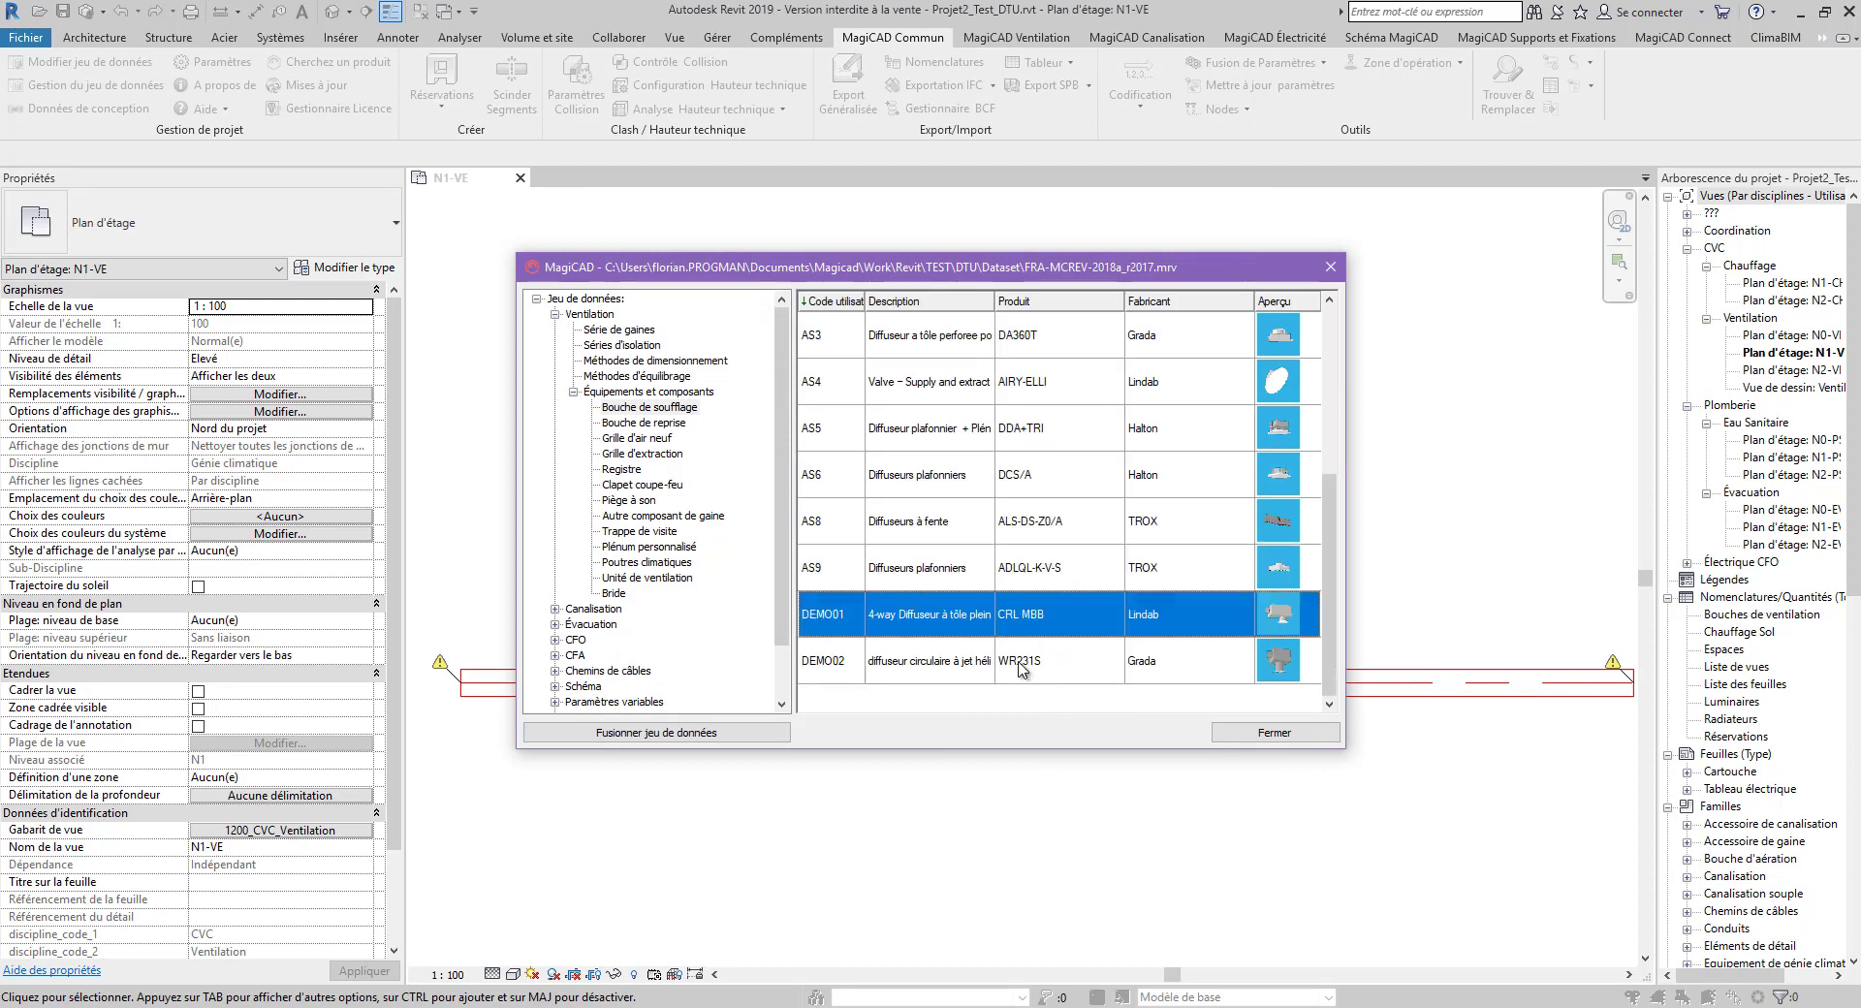
pyautogui.click(1021, 668)
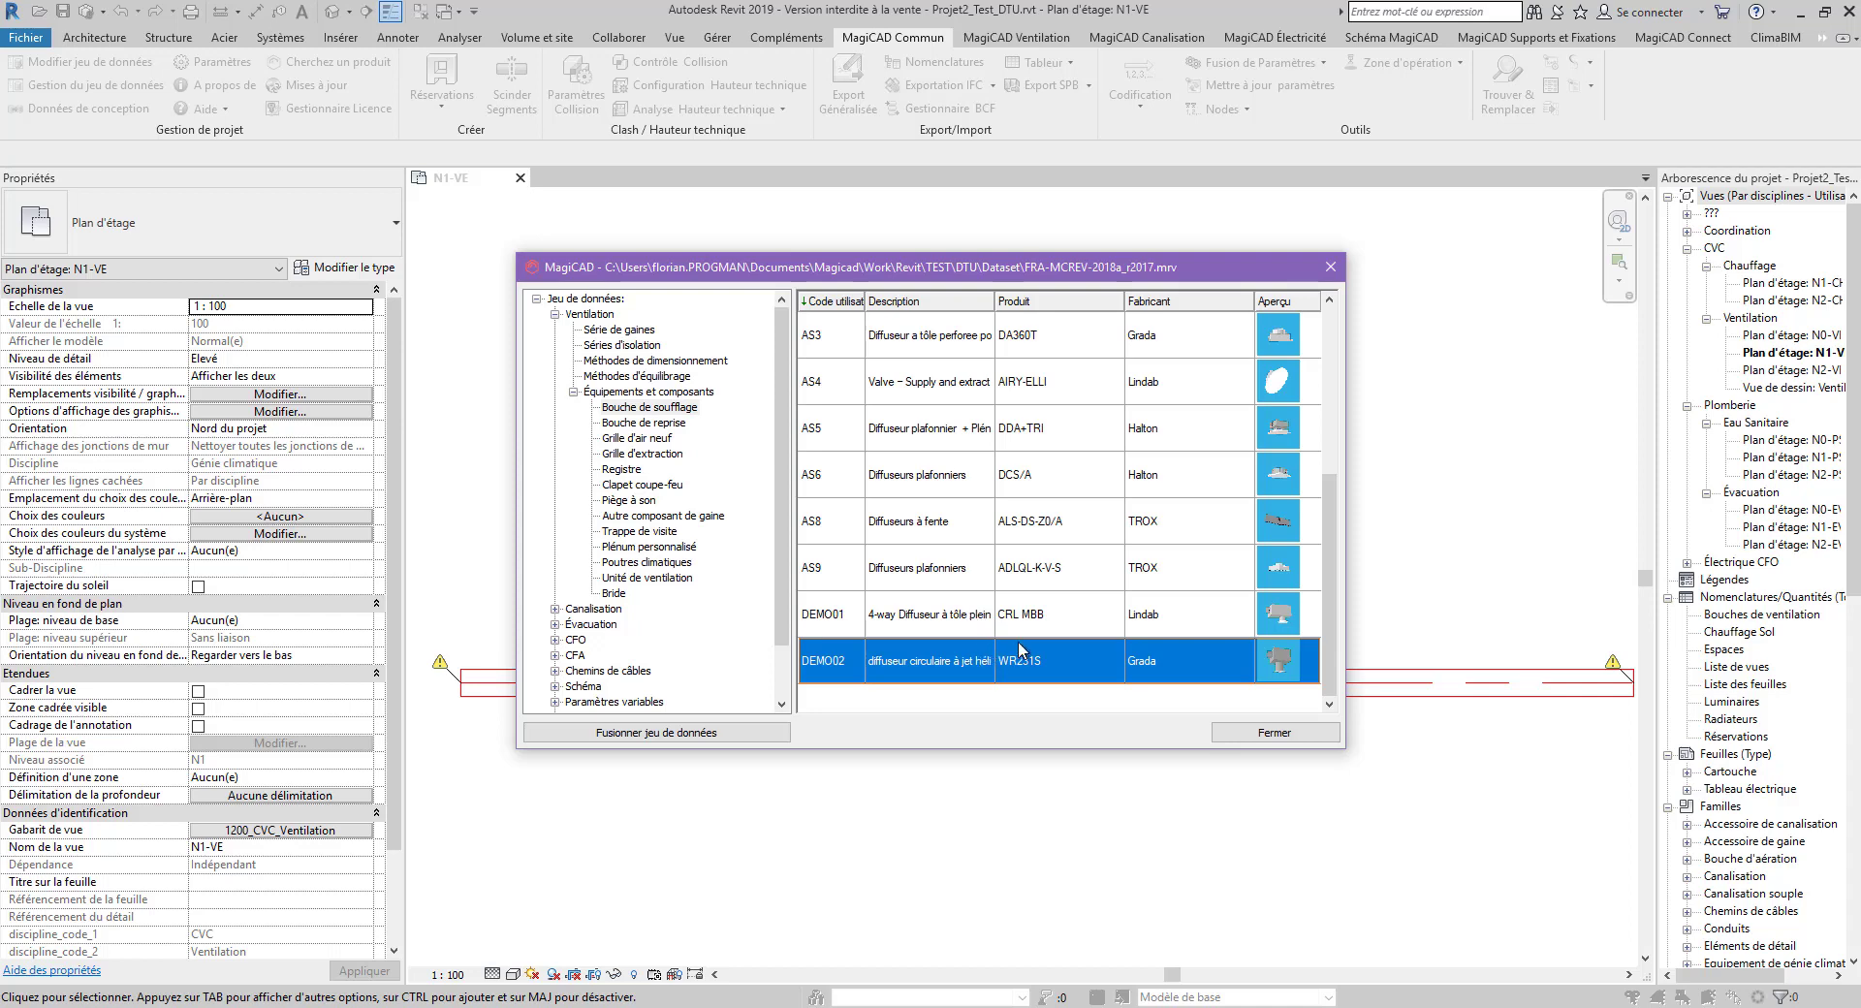
# Switch to MagiCAD Create, show the TEST database's supply air terminals and start creating a new product
pyautogui.click(1212, 1007)
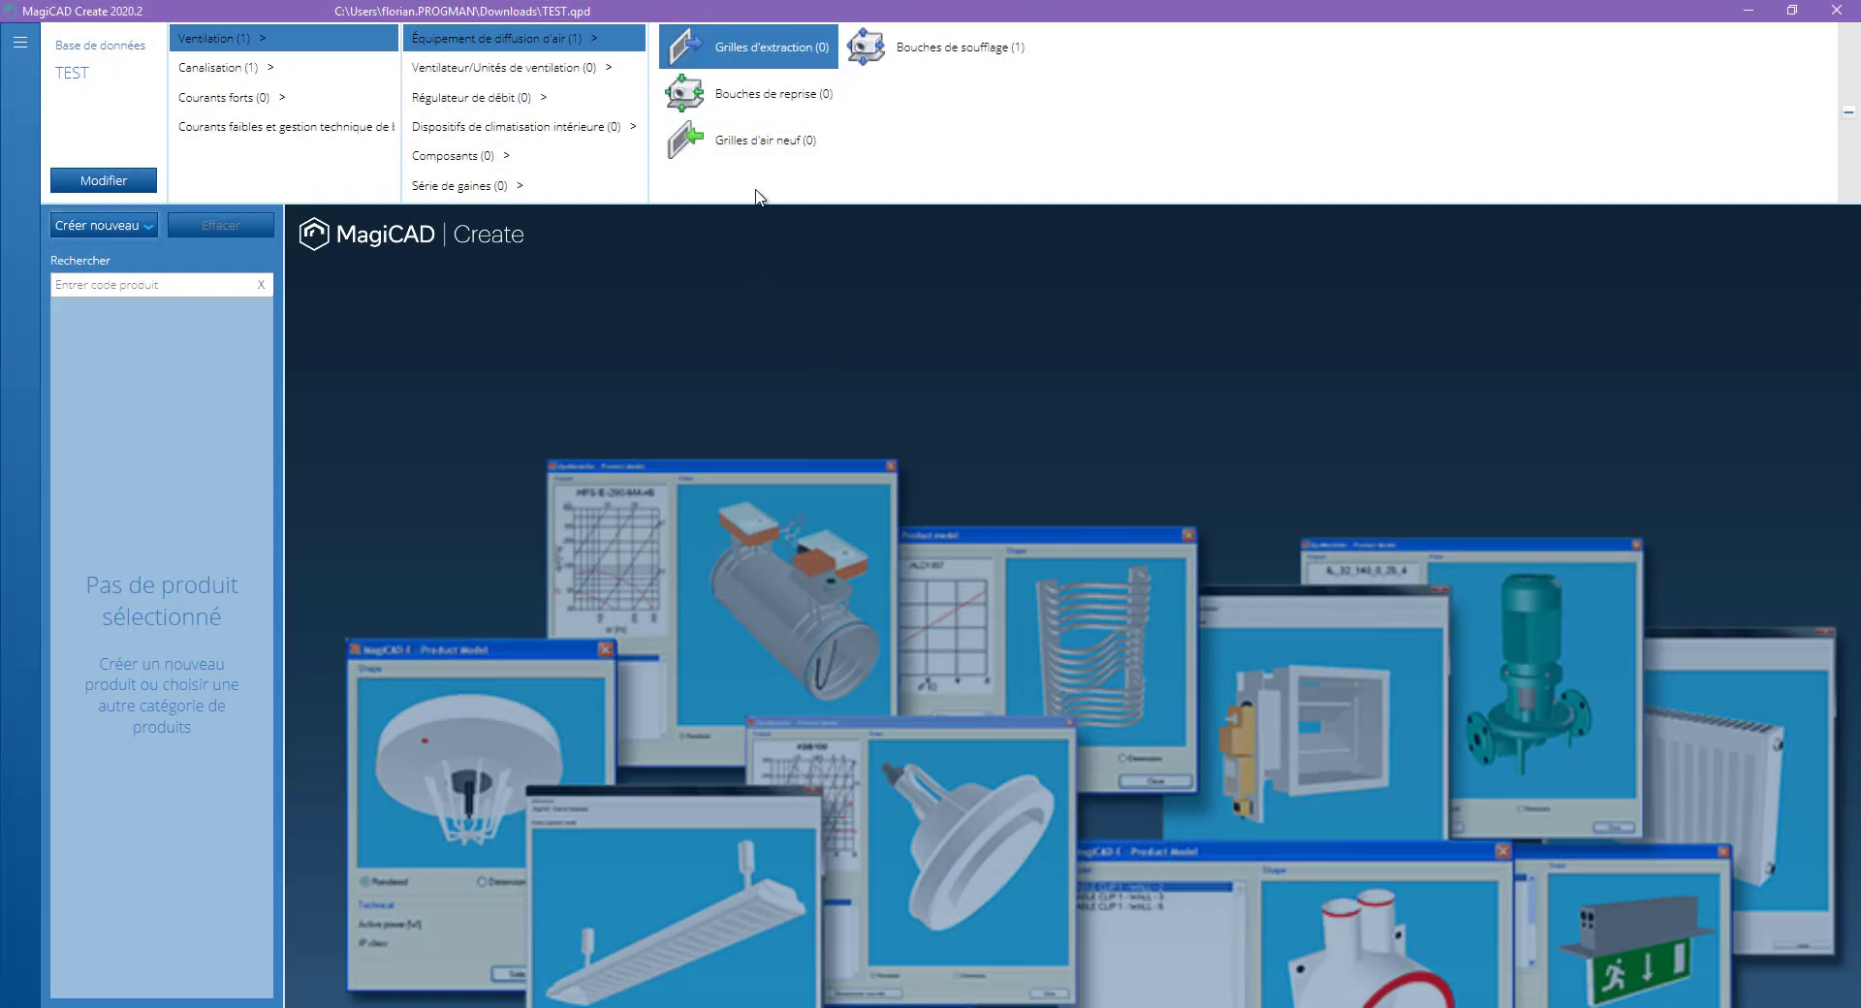
pyautogui.click(933, 47)
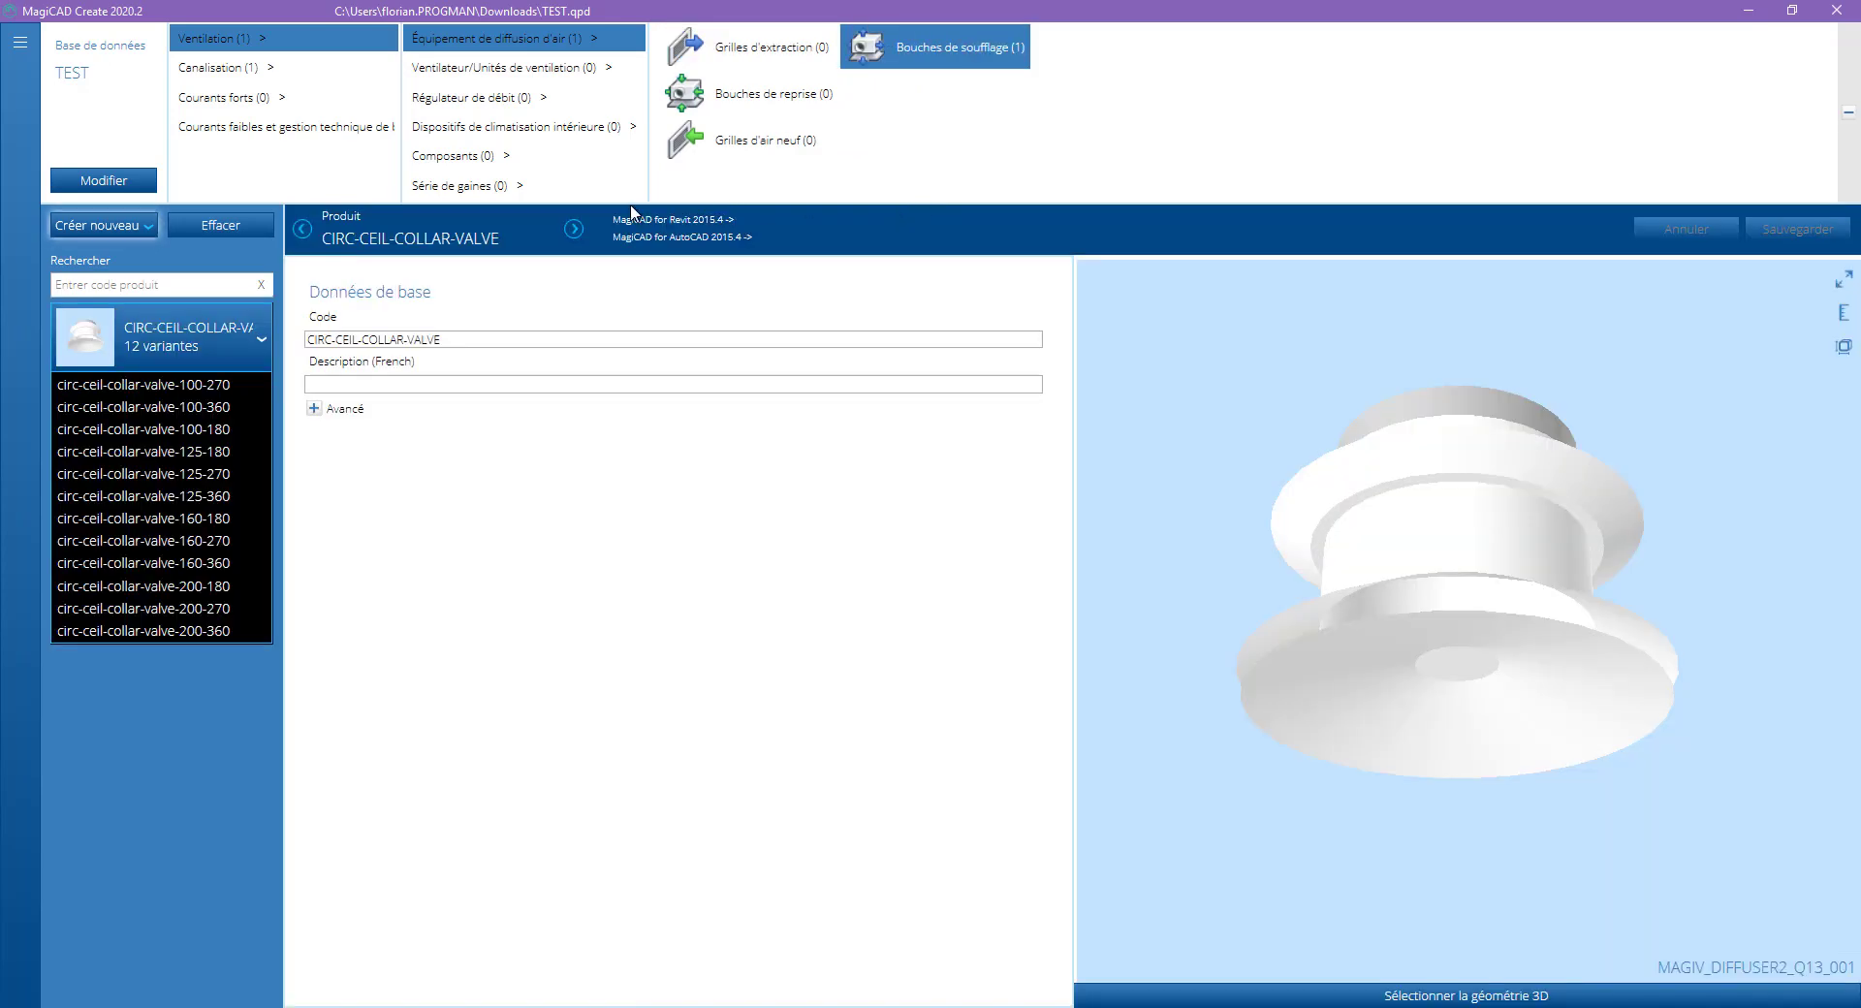
pyautogui.click(147, 225)
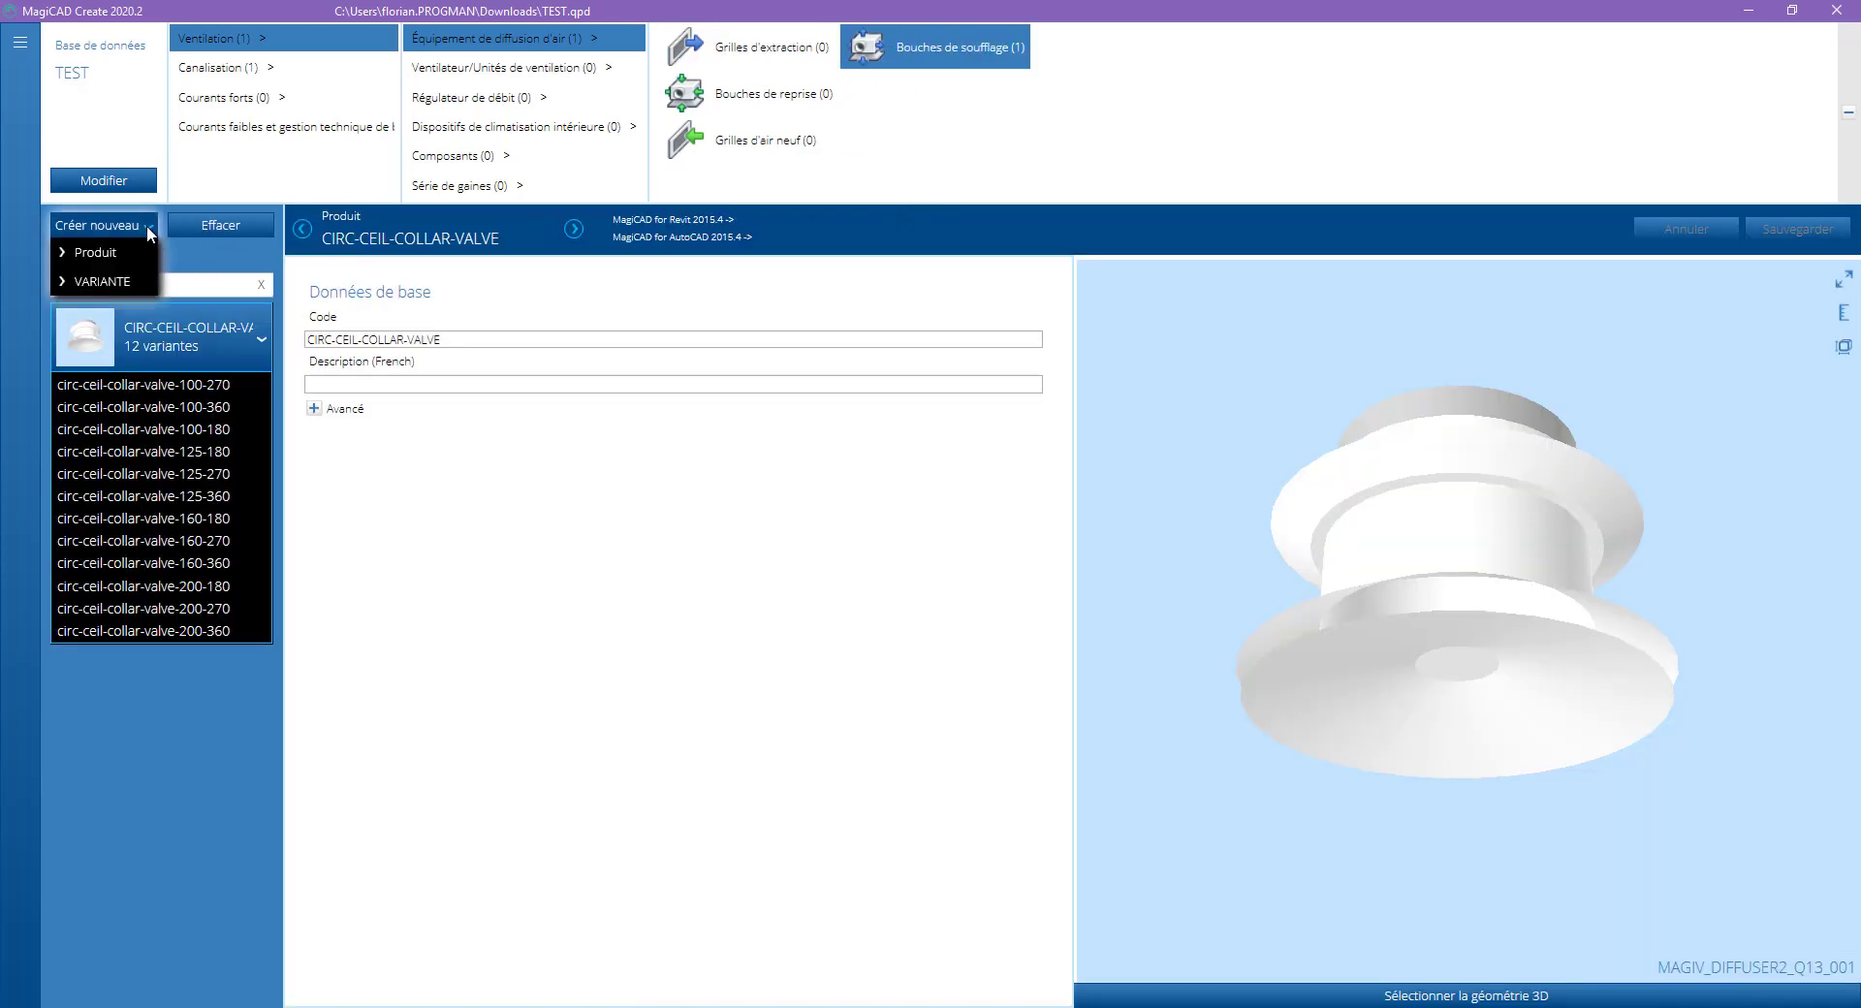
pyautogui.click(97, 252)
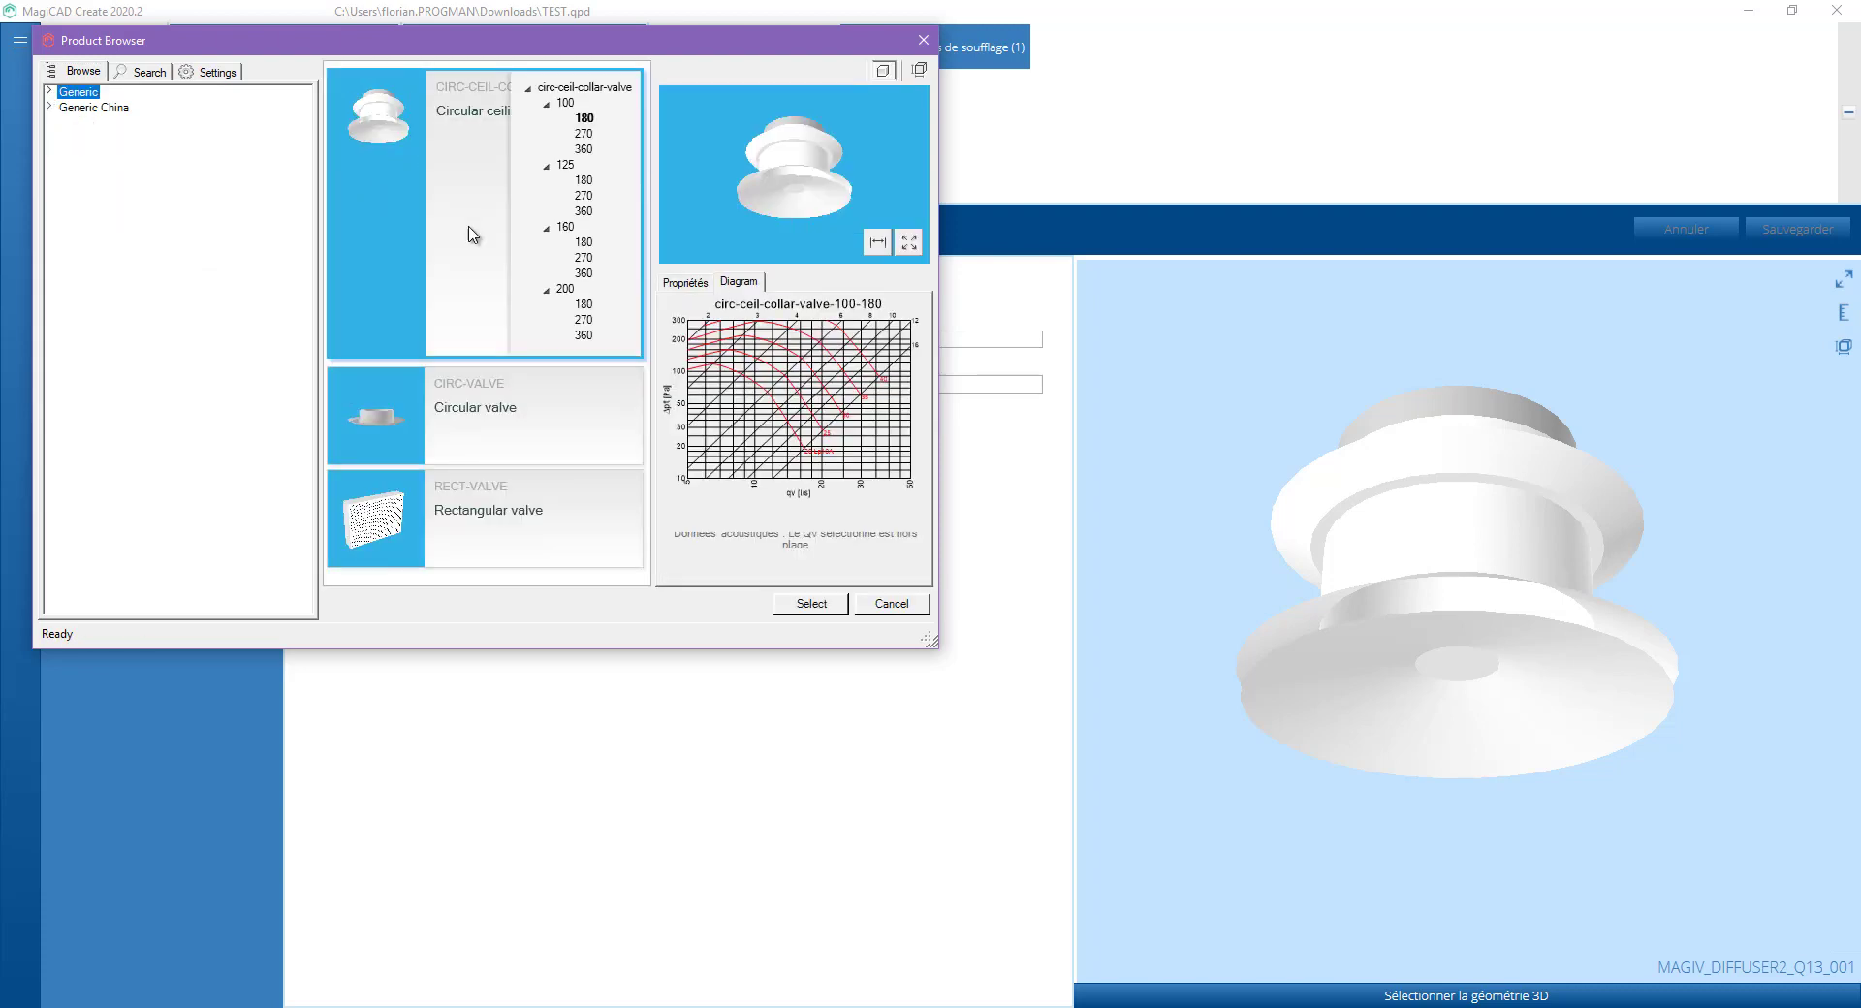
# Choose the generic circular diffuser with box and side connection, size 125, from the Diffusers category as the new product's source
pyautogui.click(49, 90)
pyautogui.click(93, 122)
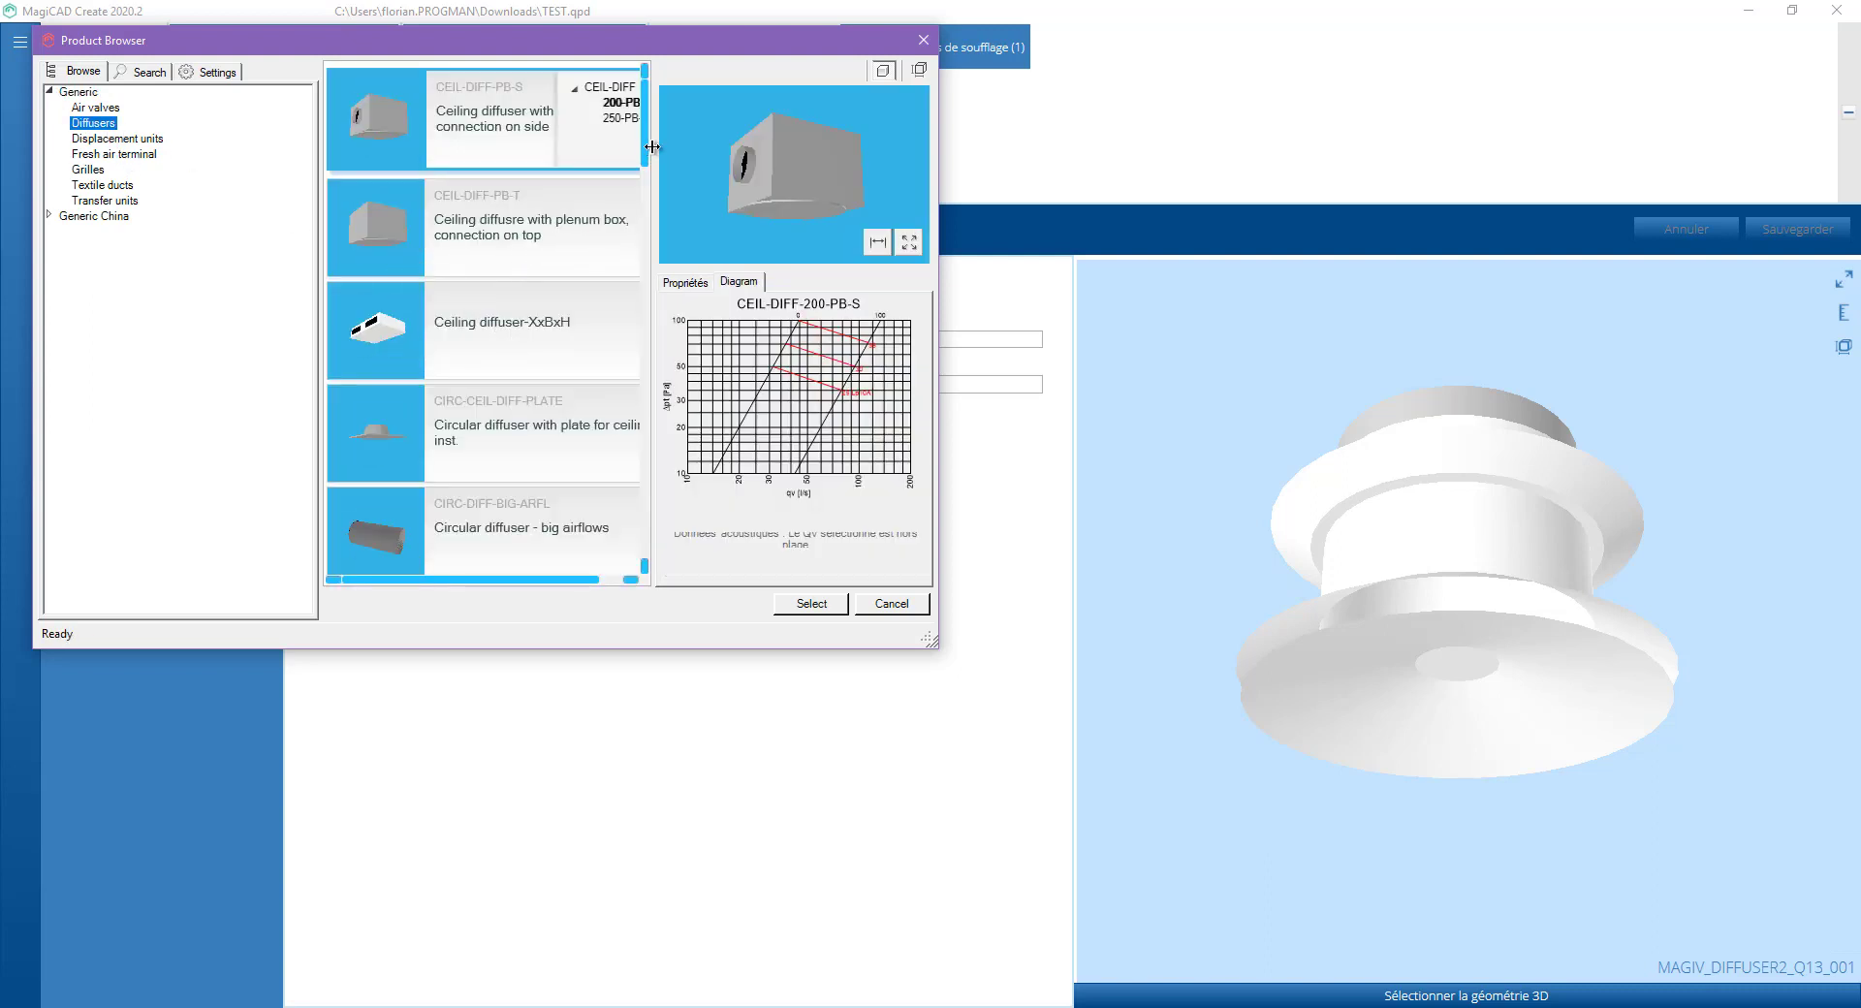
pyautogui.moveTo(650, 153); pyautogui.dragTo(650, 242)
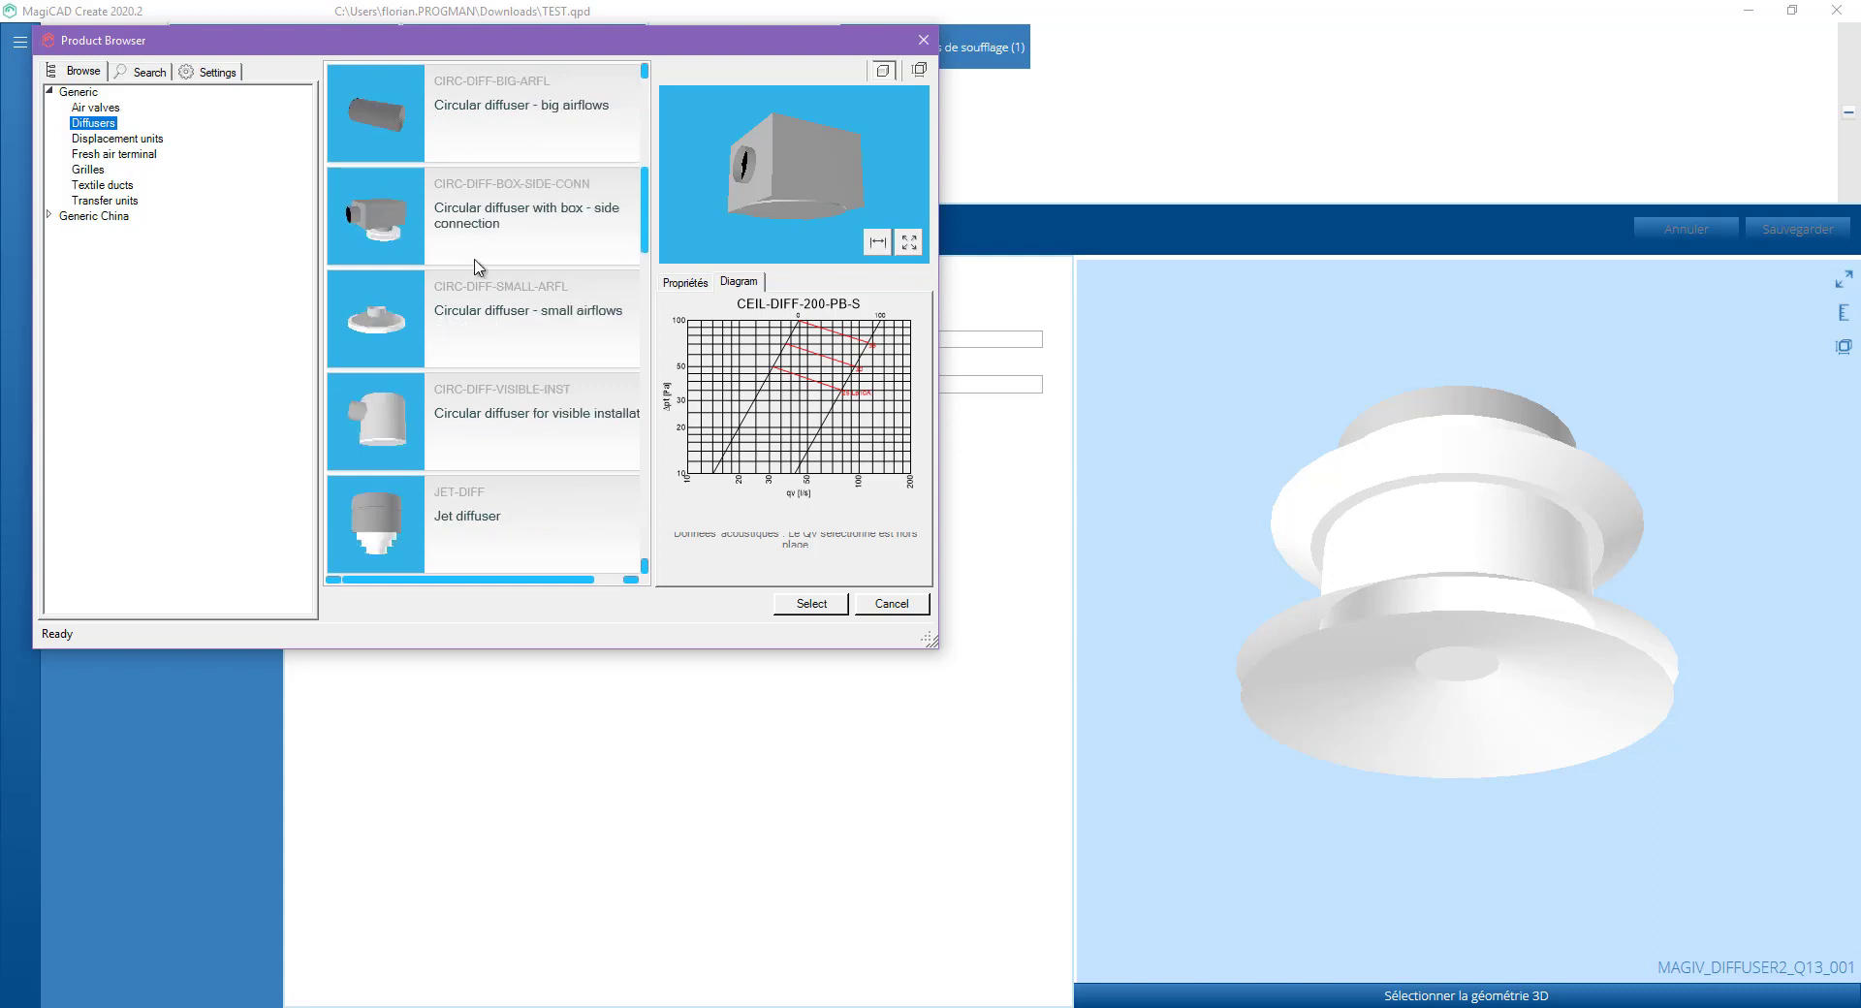
pyautogui.click(439, 239)
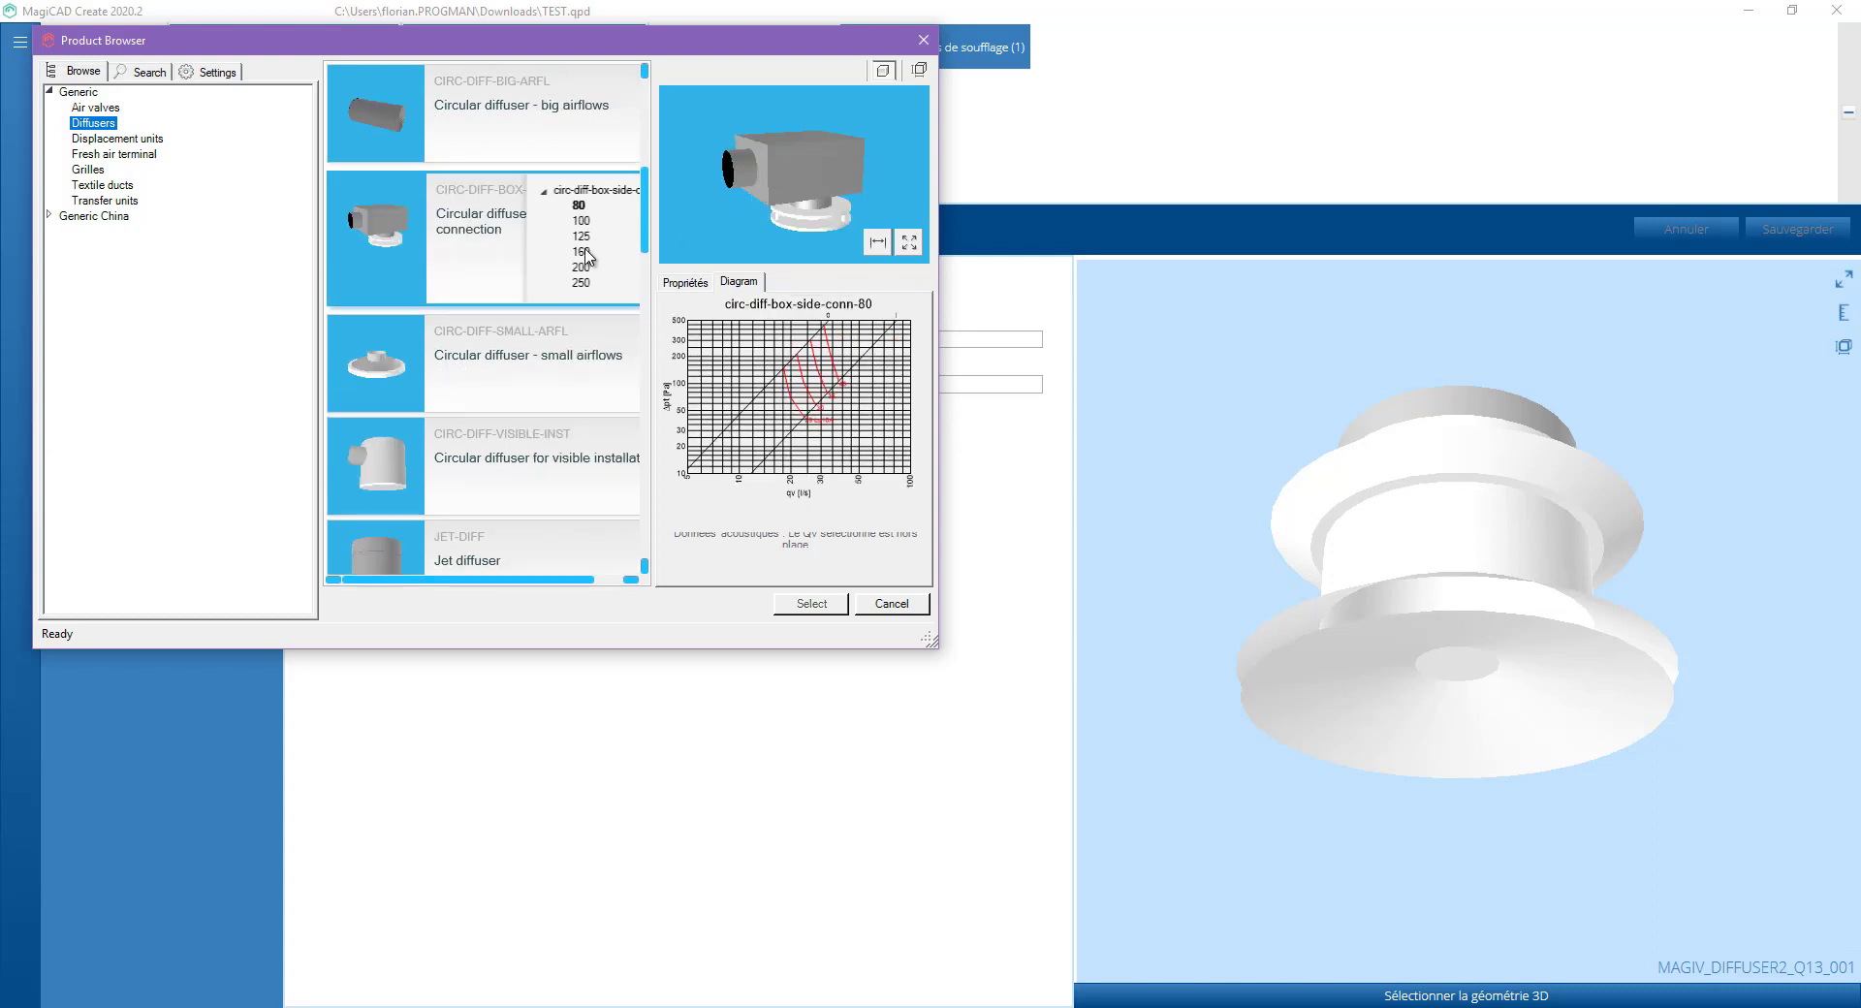
pyautogui.click(581, 252)
pyautogui.click(582, 236)
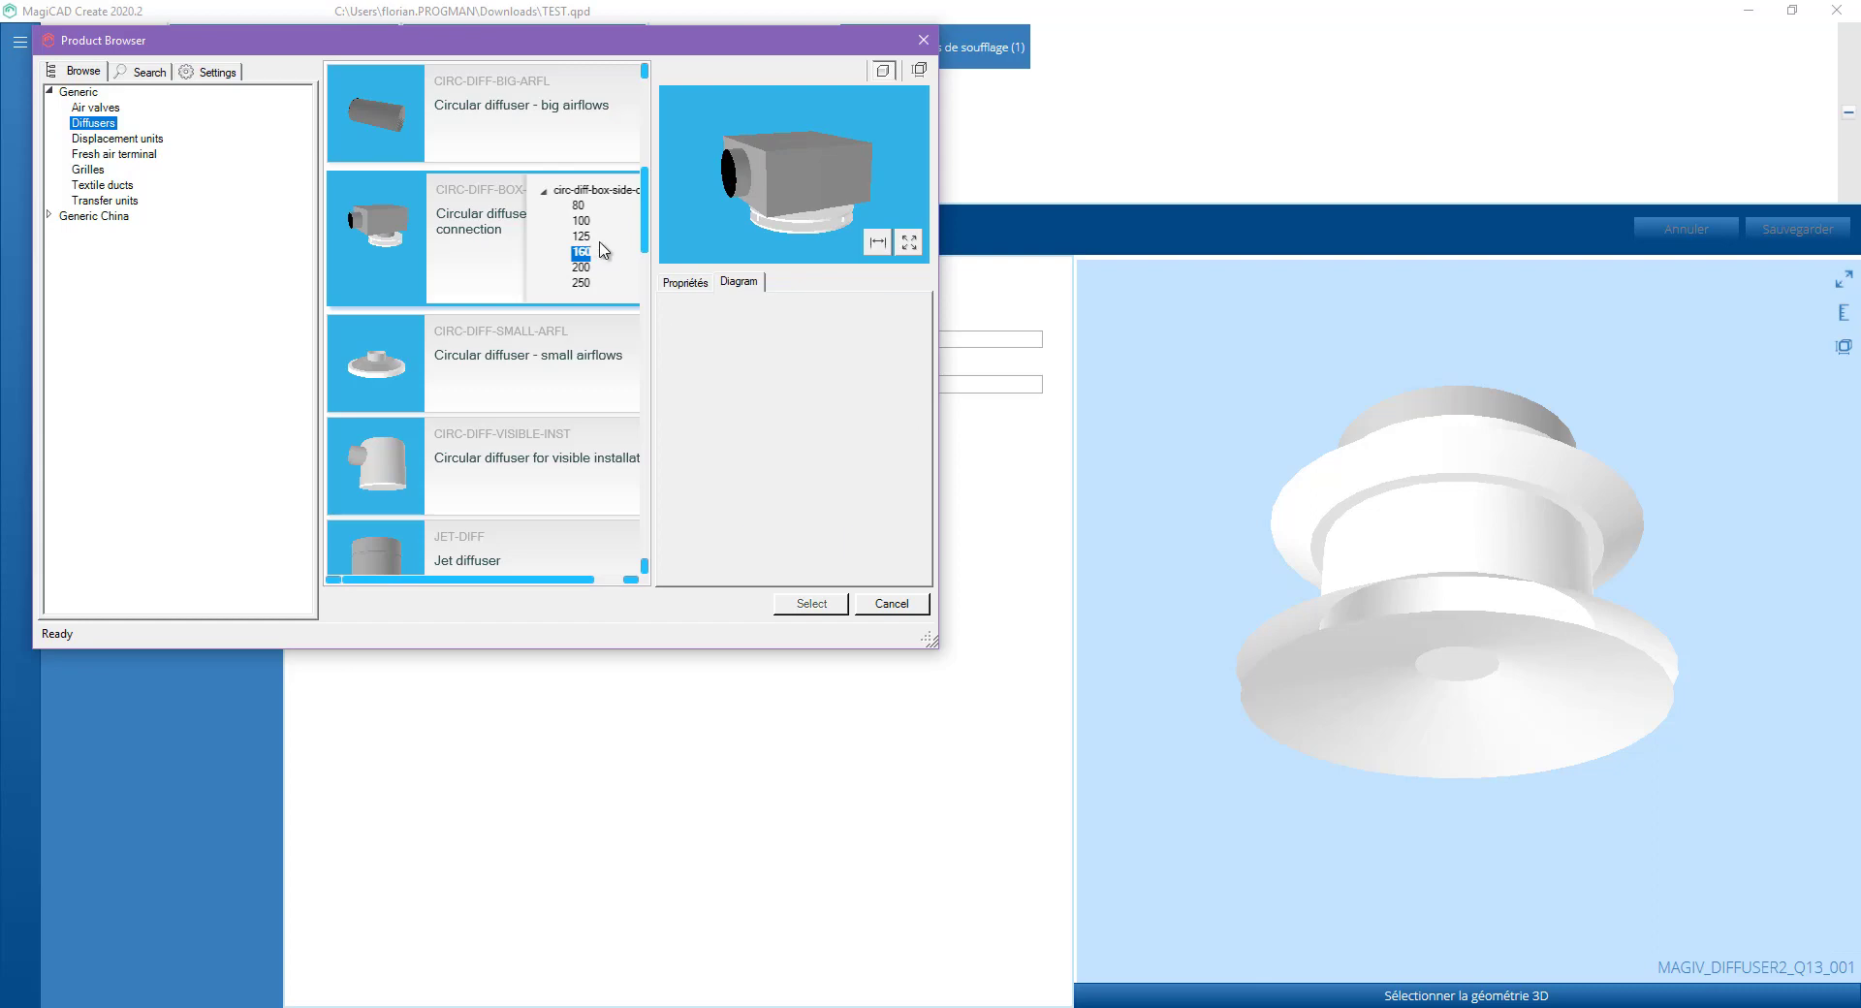
pyautogui.click(827, 605)
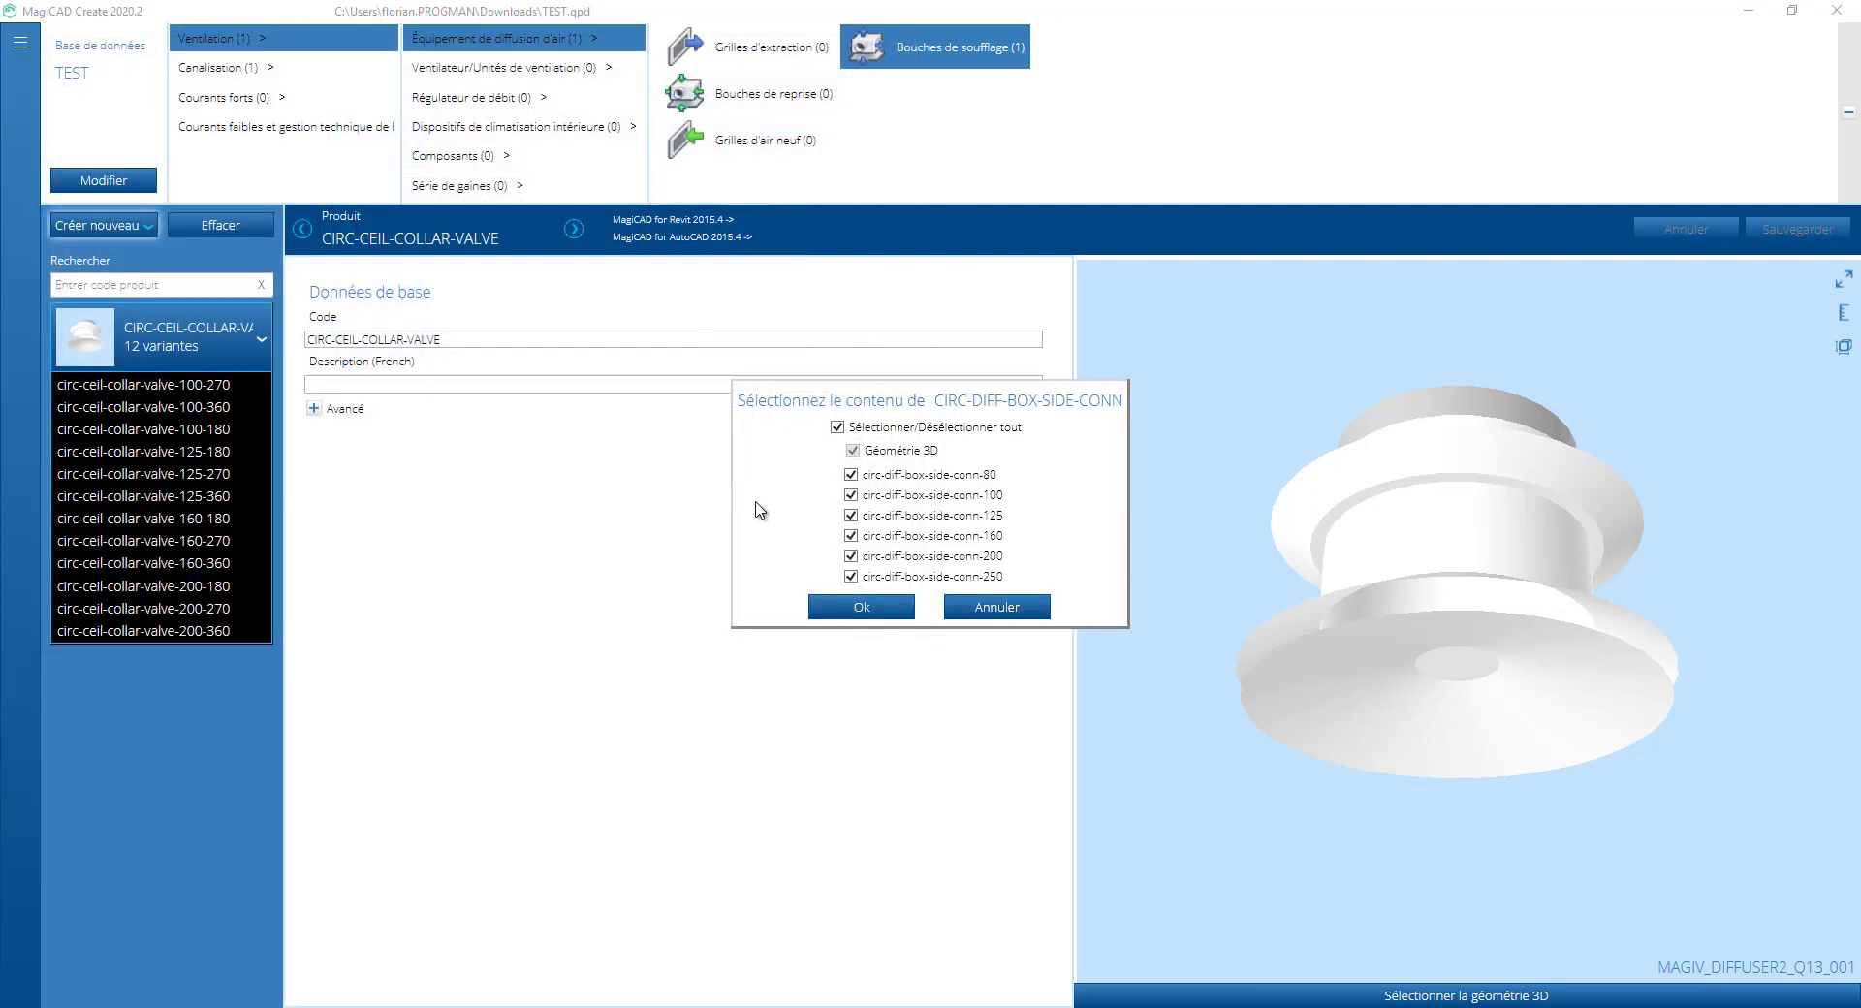
# Import only the circ-diff-box-side-conn-125 variant of the CIRC-DIFF-BOX-SIDE-CONN product into the TEST database
pyautogui.click(838, 427)
pyautogui.click(942, 515)
pyautogui.click(858, 607)
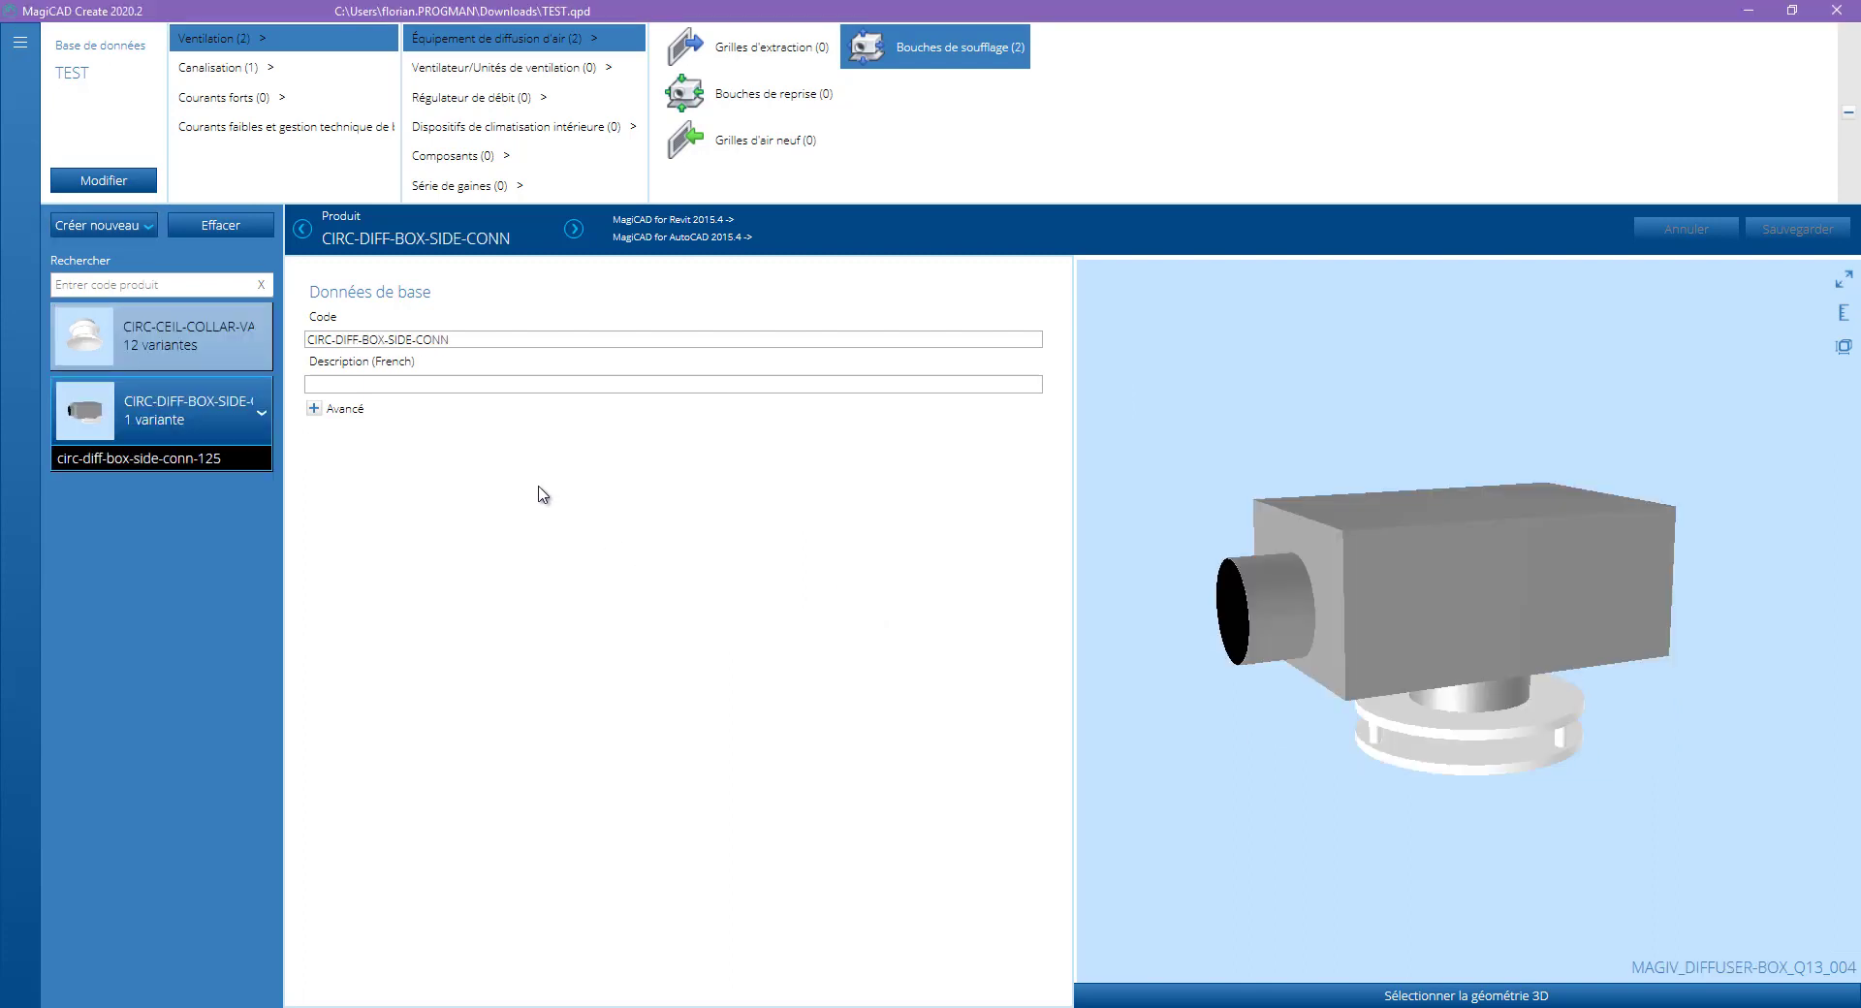
# Enter TEST DEMO 003 as the box diffuser's French description, save it and open its 125 variant
pyautogui.click(415, 384)
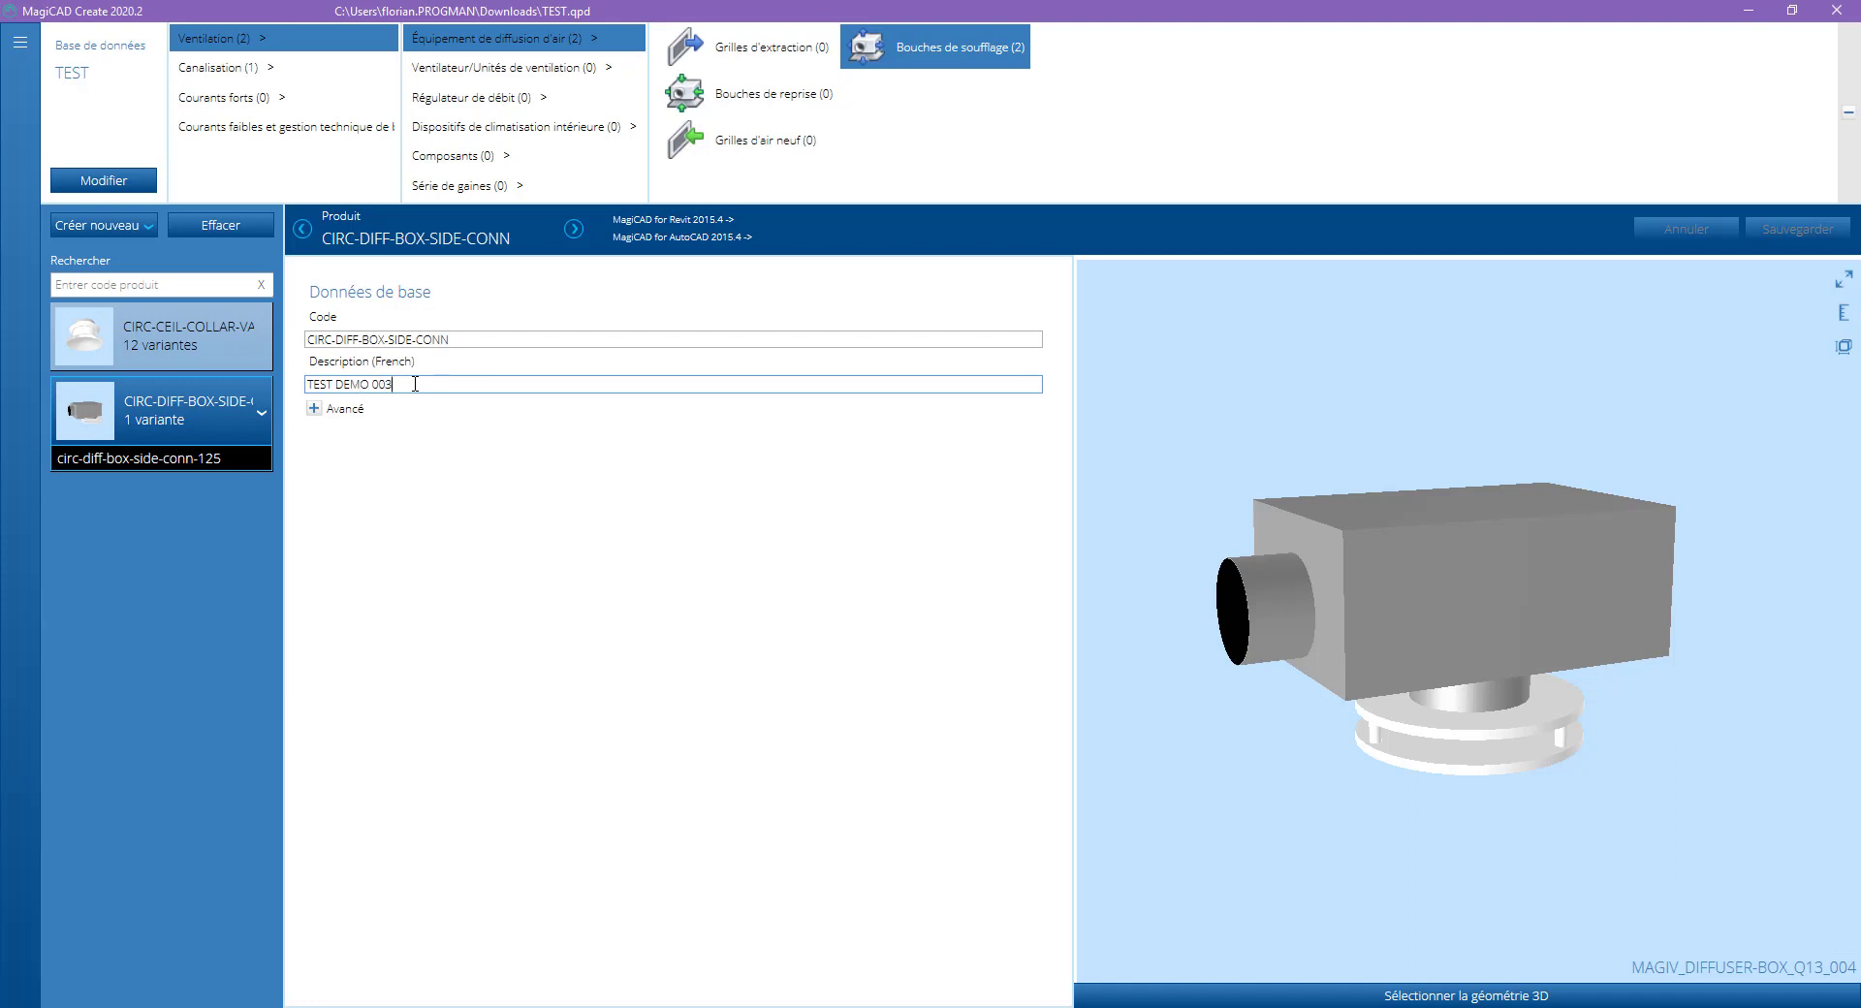
pyautogui.click(188, 461)
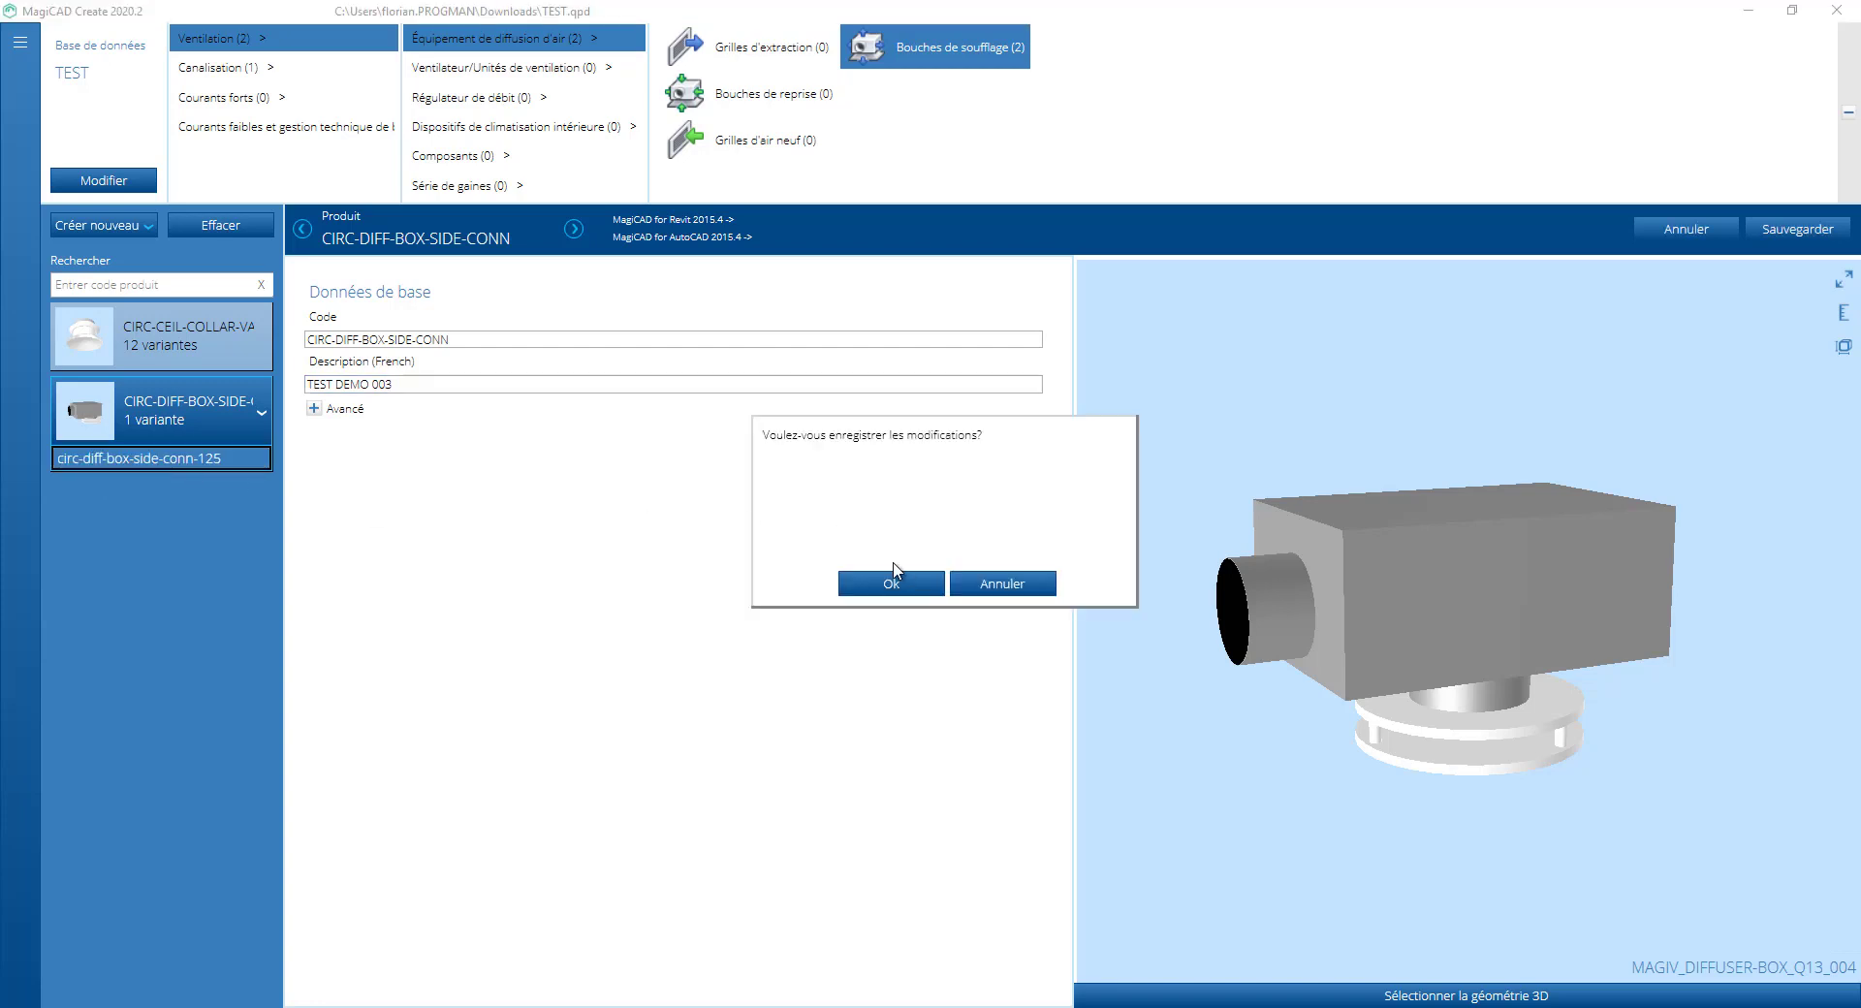
pyautogui.click(892, 579)
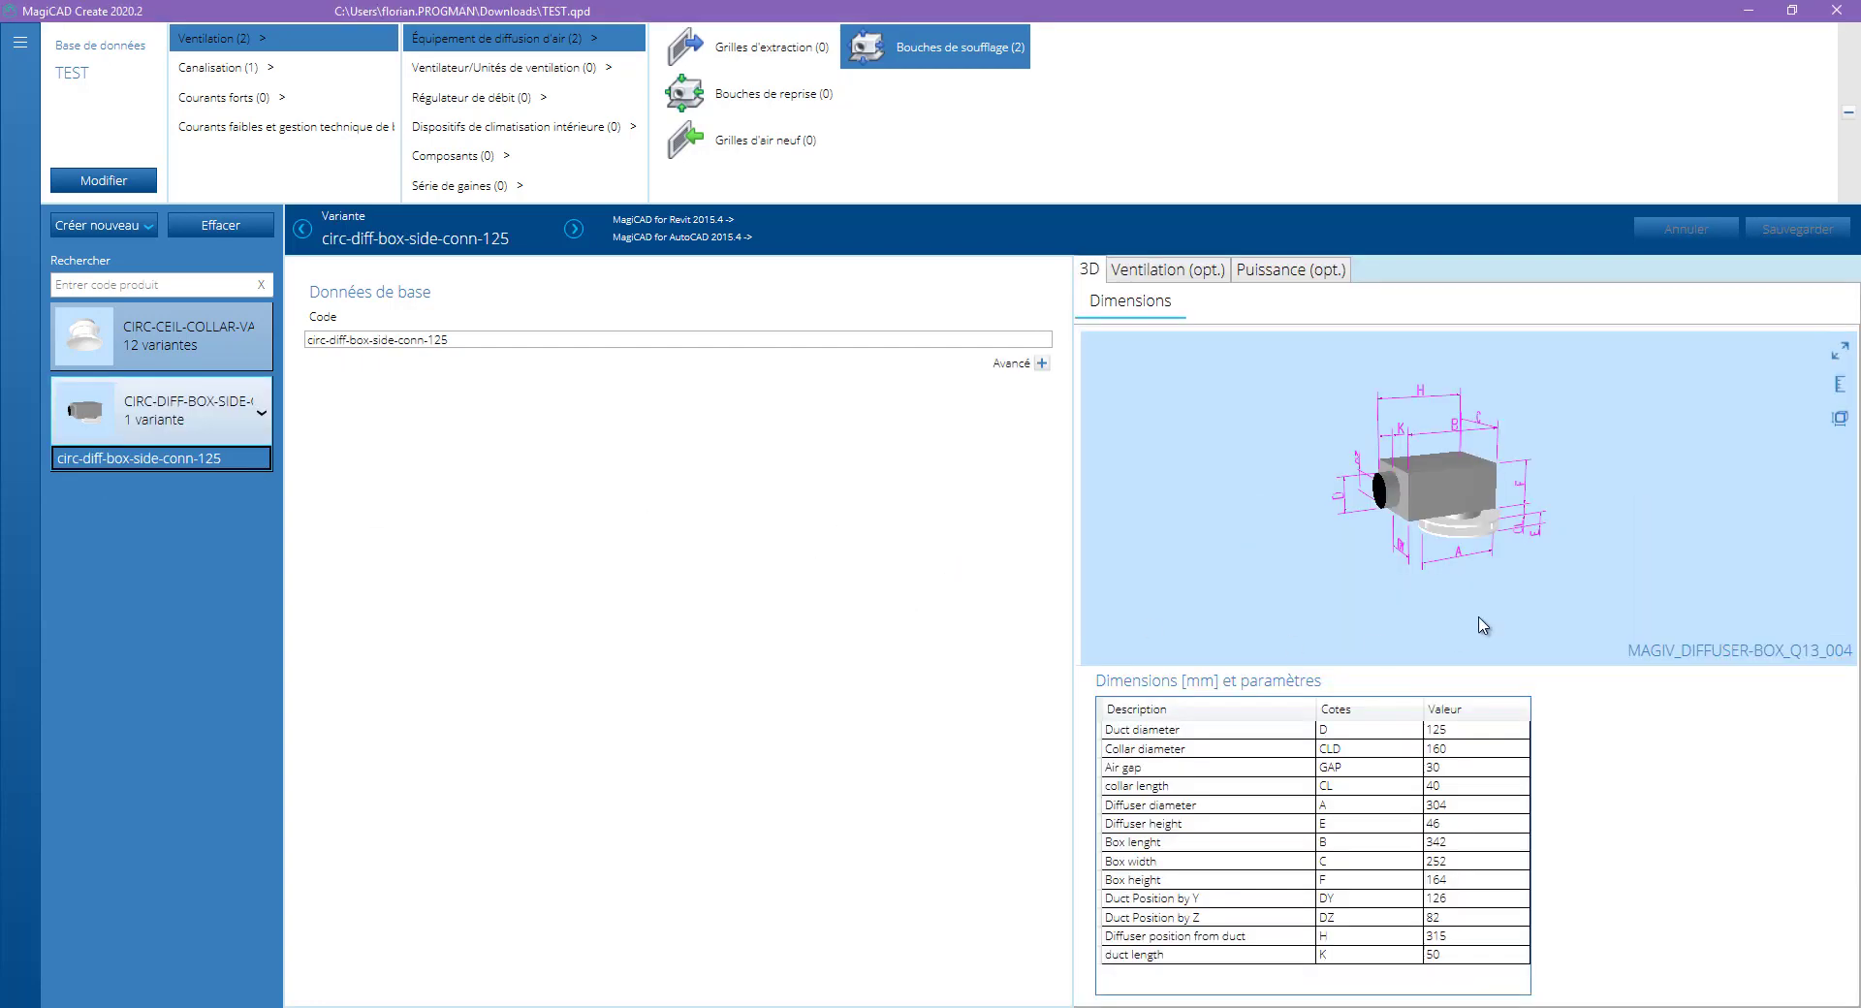
# Set the 125 variant's diffuser position from duct (H) to 250 mm
pyautogui.scroll(3, 1493, 420)
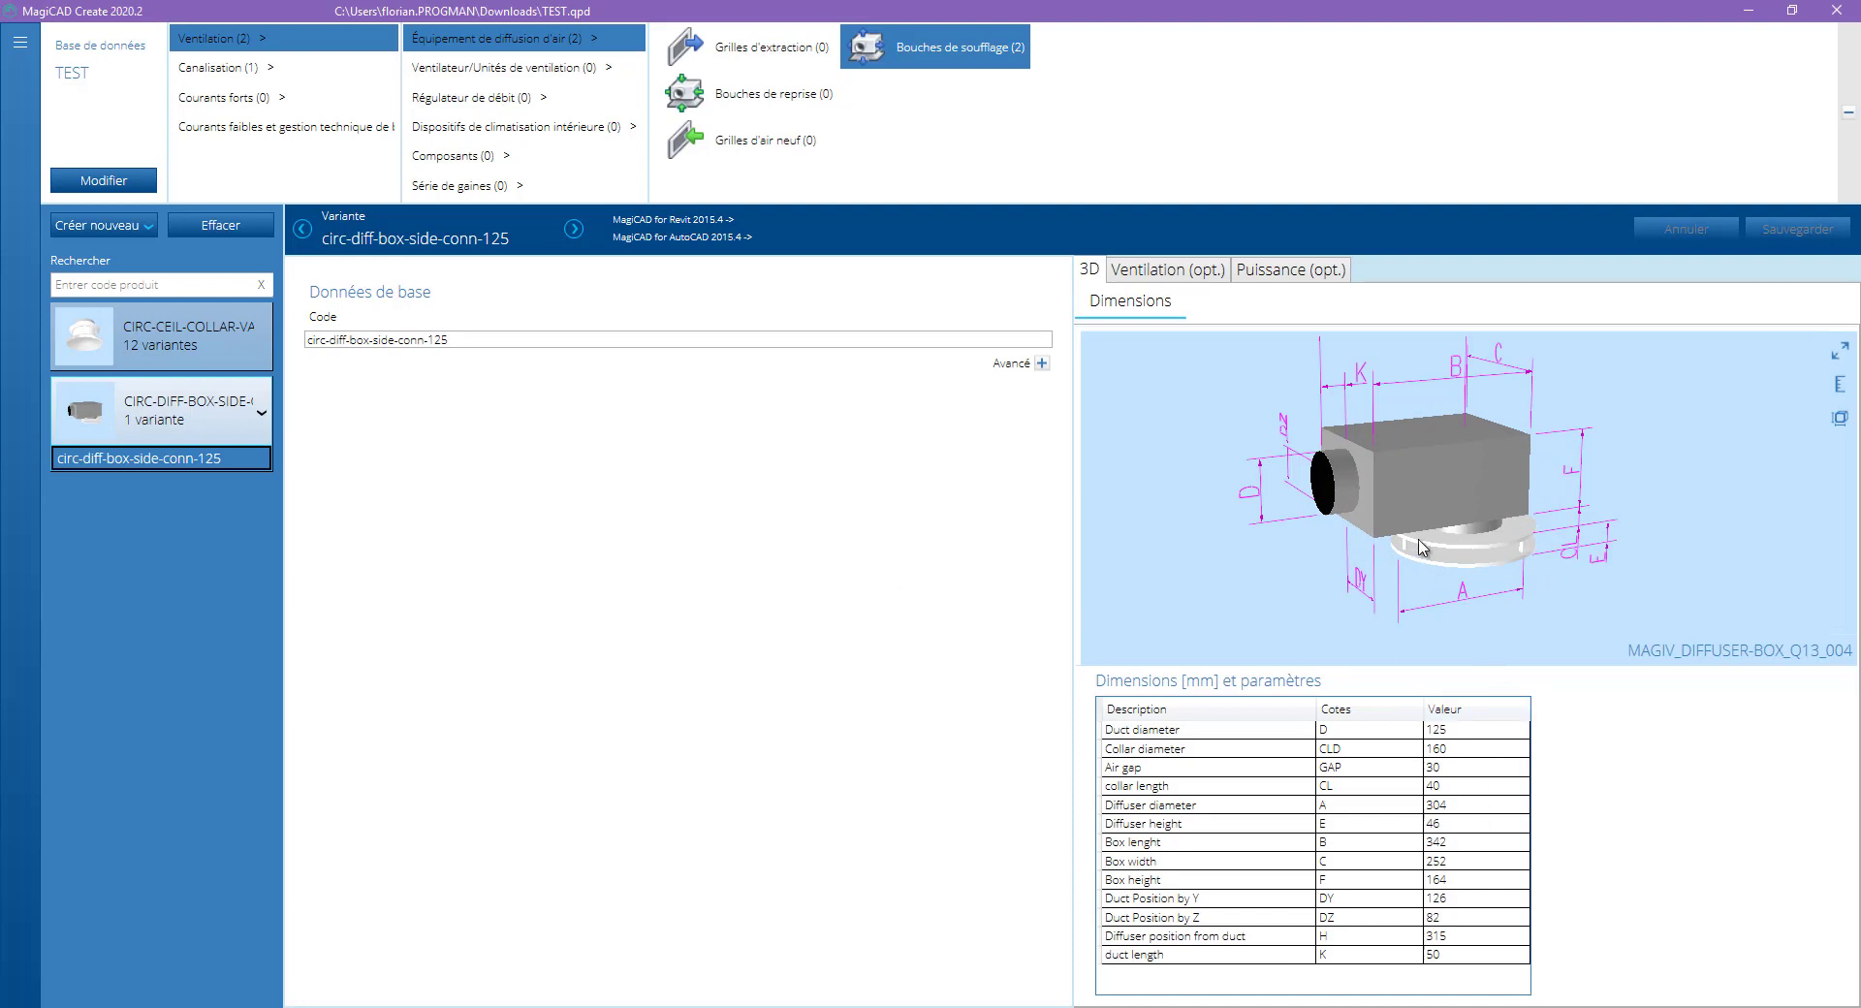
pyautogui.click(1481, 738)
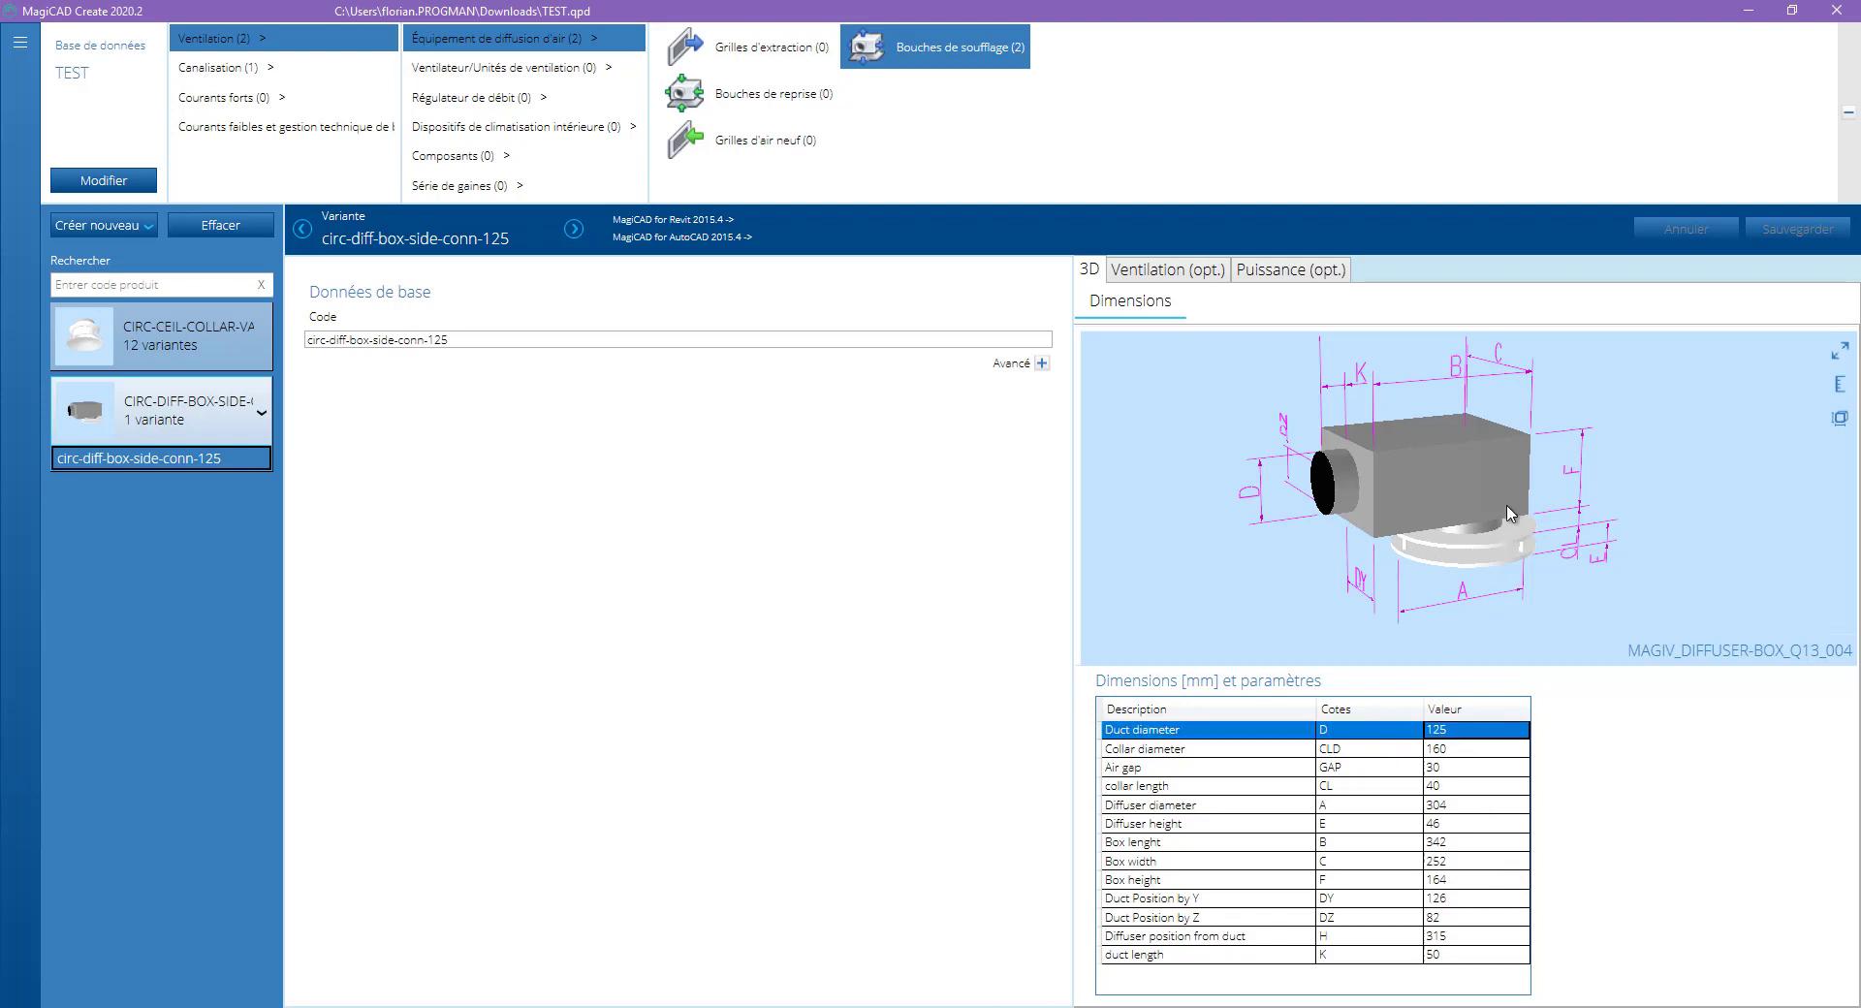
pyautogui.moveTo(1532, 449); pyautogui.dragTo(1546, 514)
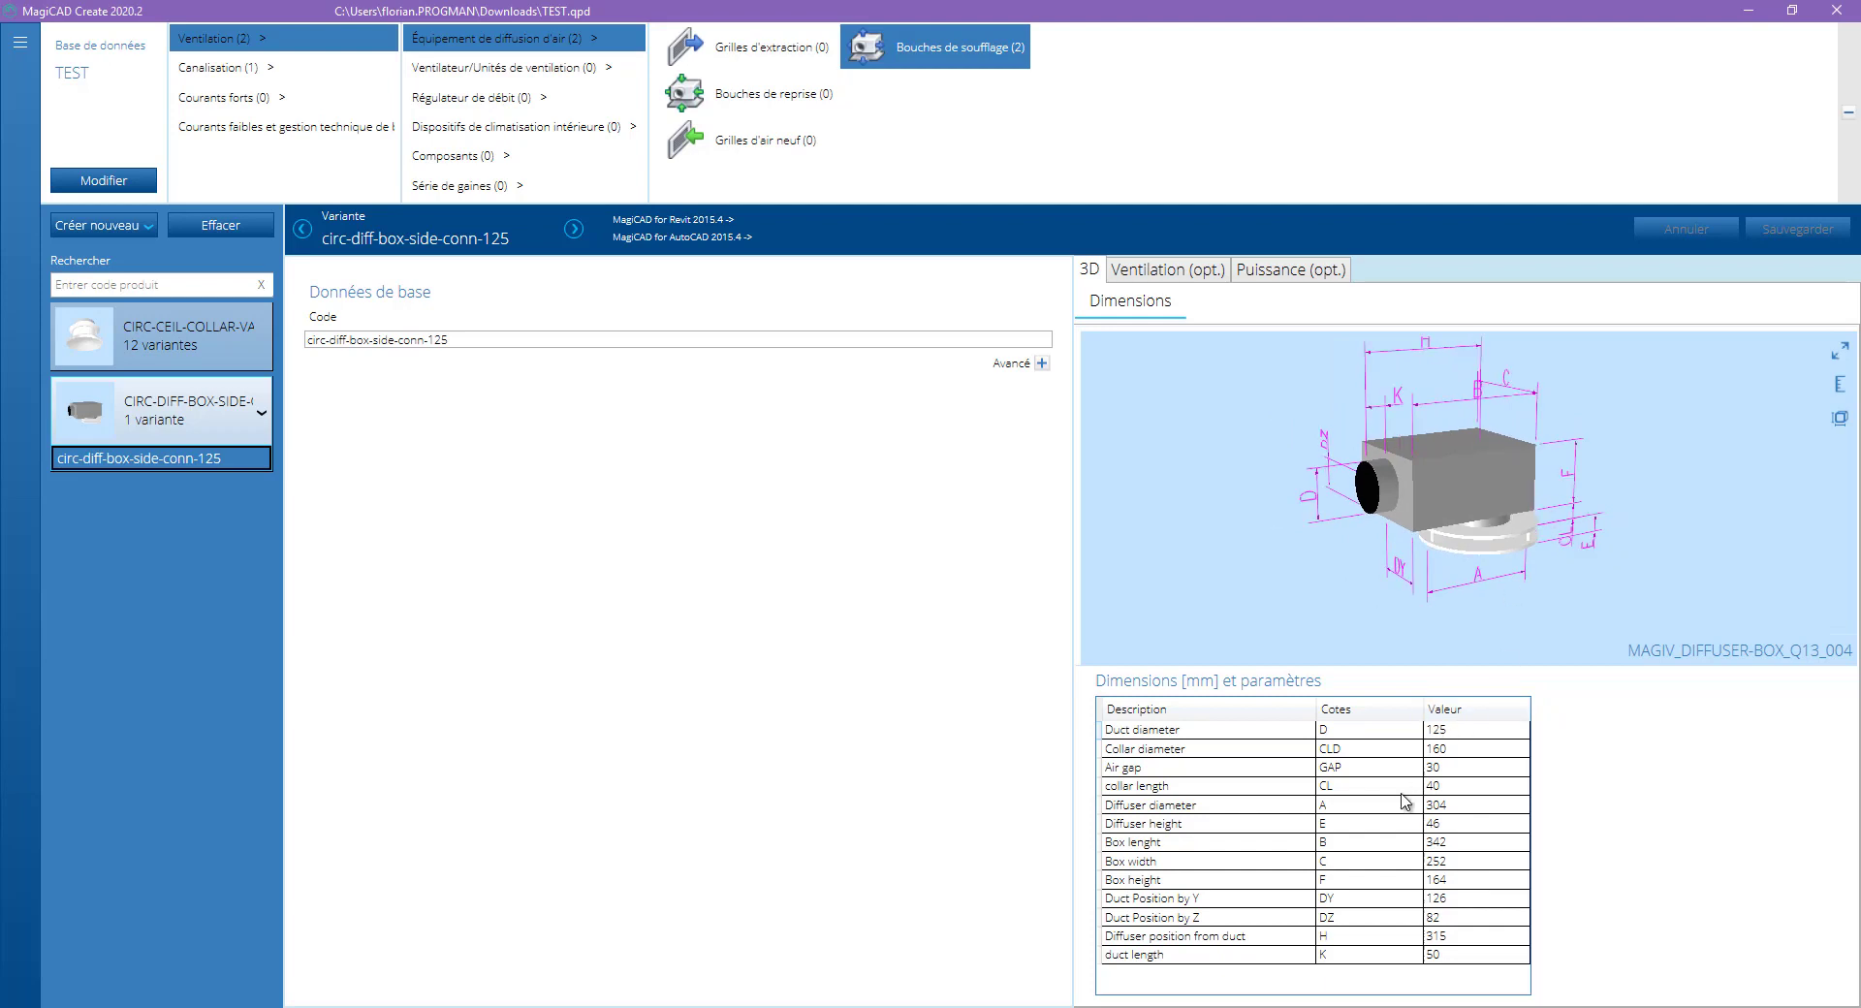
pyautogui.click(1476, 935)
pyautogui.click(1481, 934)
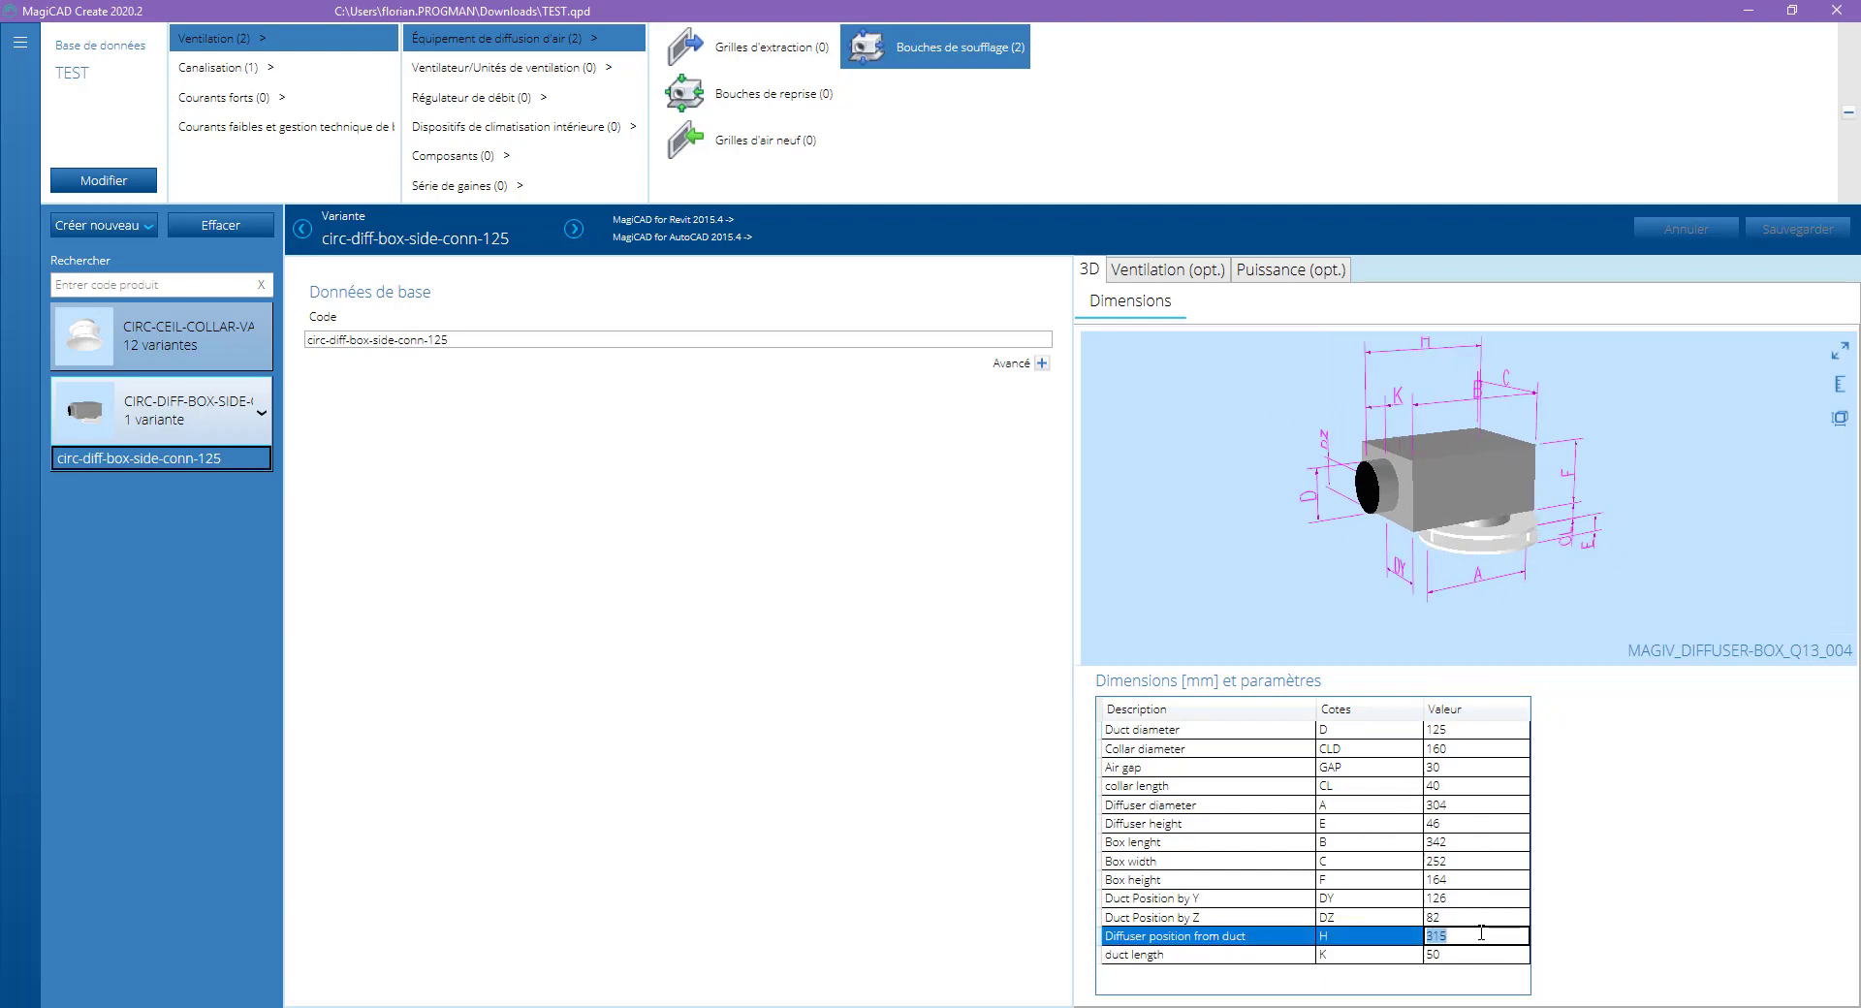
pyautogui.write('250')
pyautogui.press('Return')
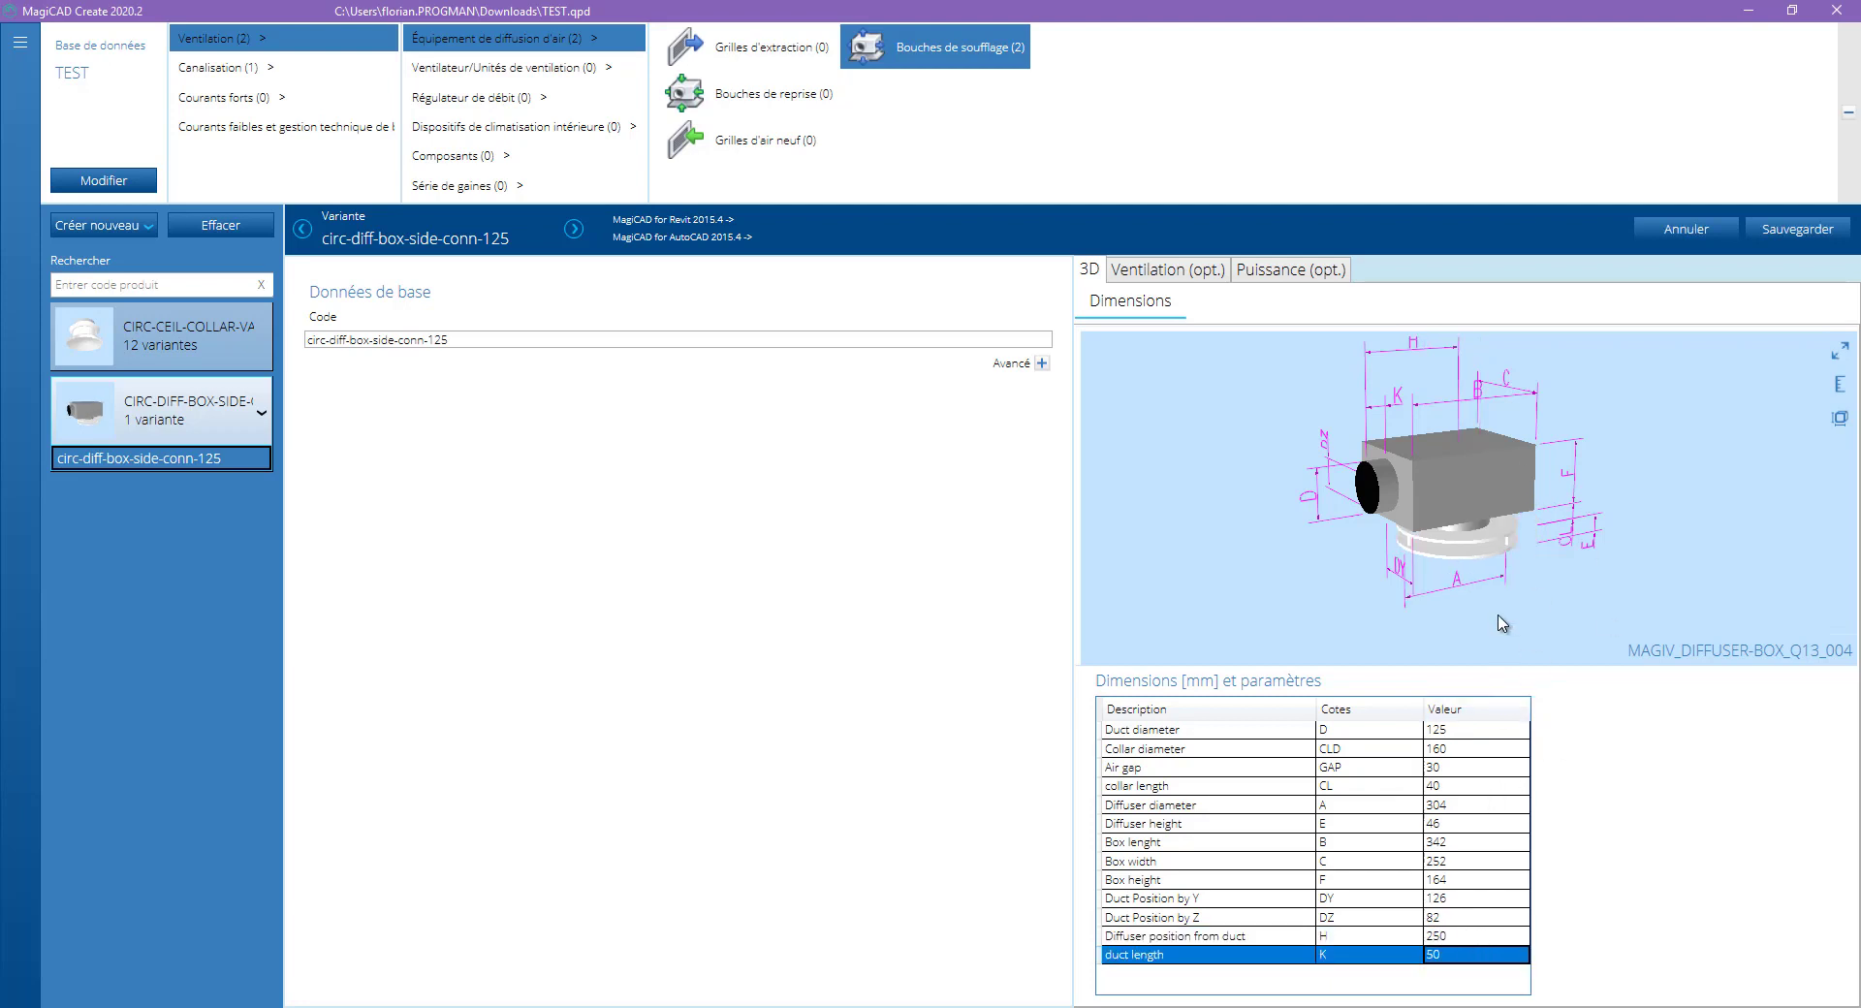
# Set the duct position by Z (DZ) to 90 mm and save the variant's dimension changes
pyautogui.moveTo(1556, 557); pyautogui.dragTo(1431, 500)
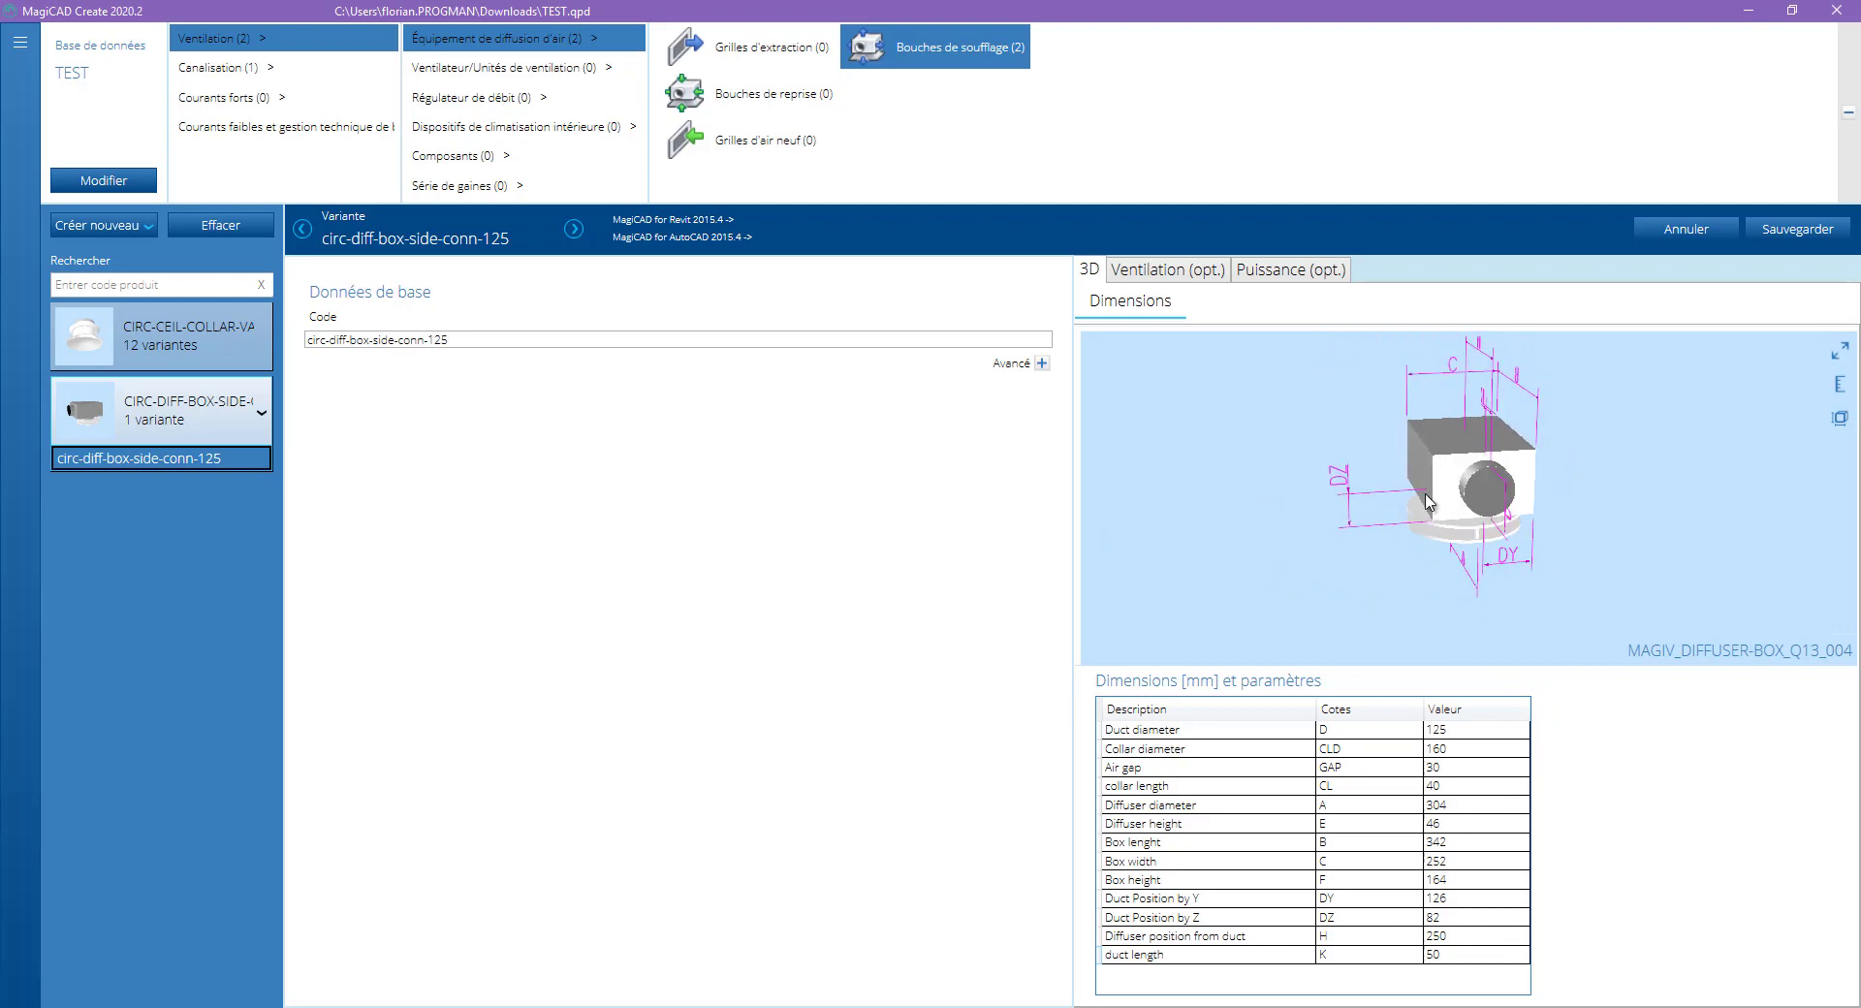
pyautogui.click(1462, 917)
pyautogui.click(1468, 917)
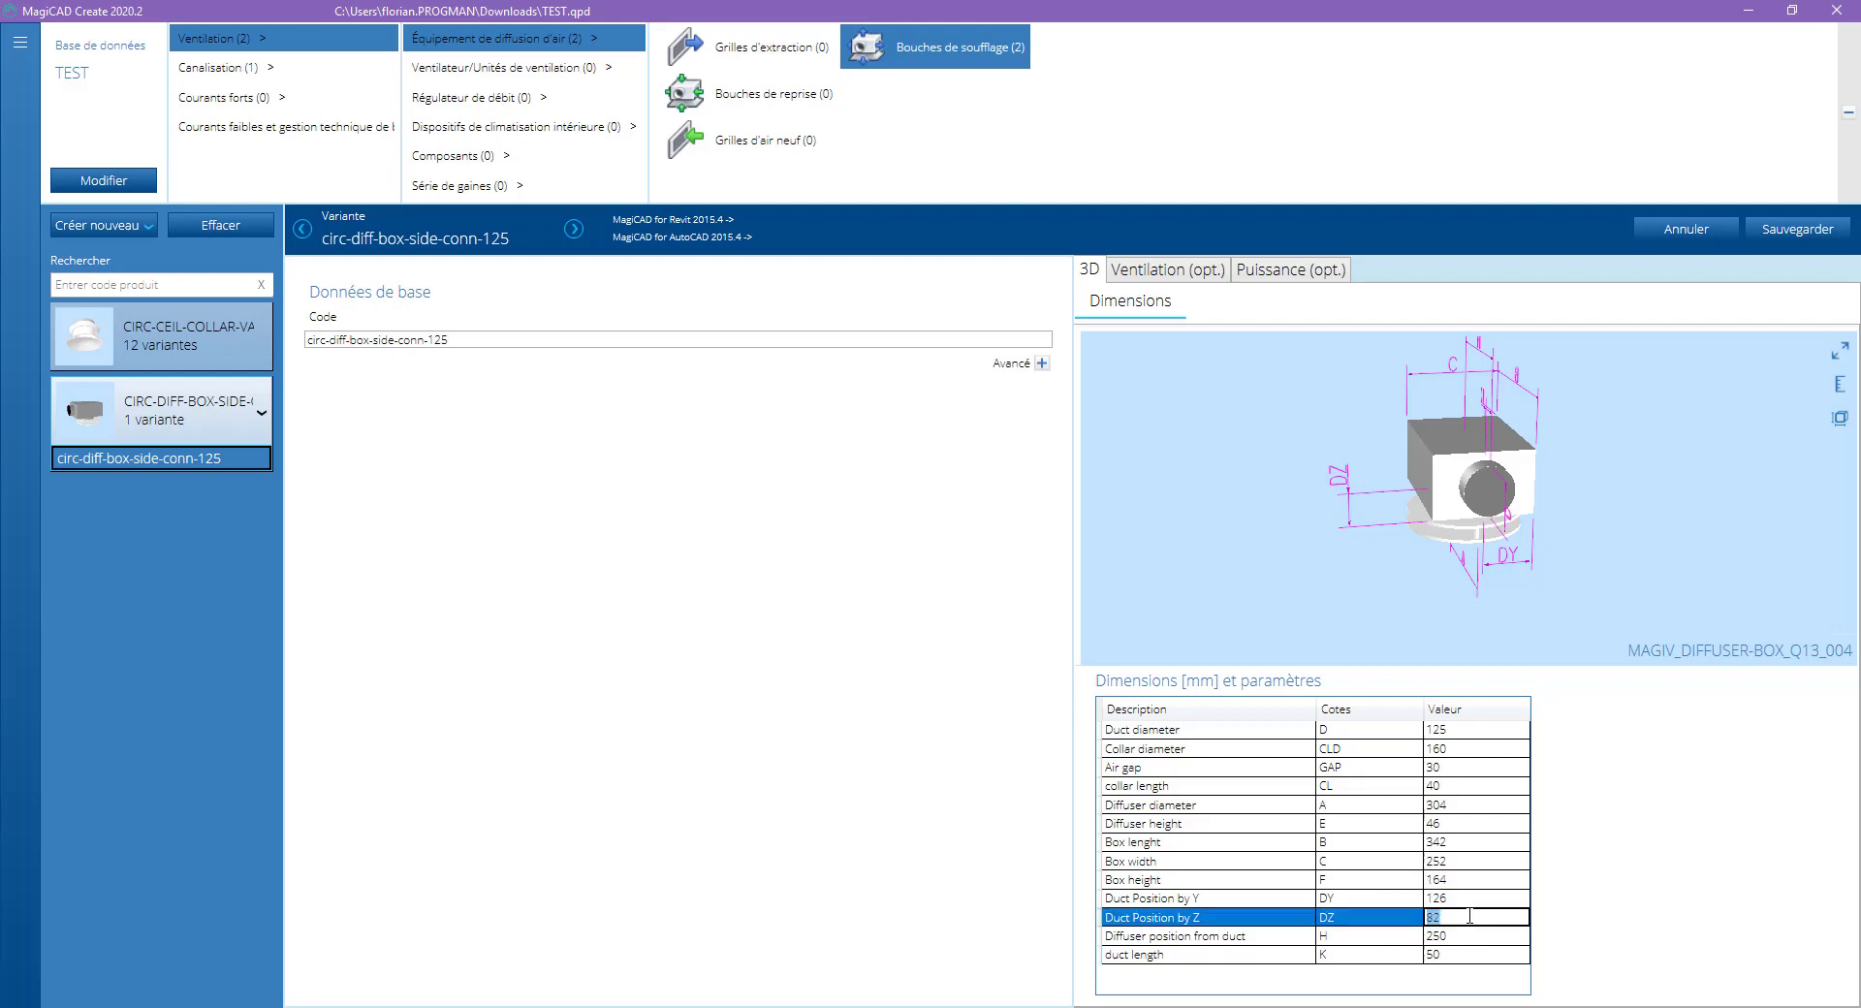
pyautogui.write('90')
pyautogui.press('Return')
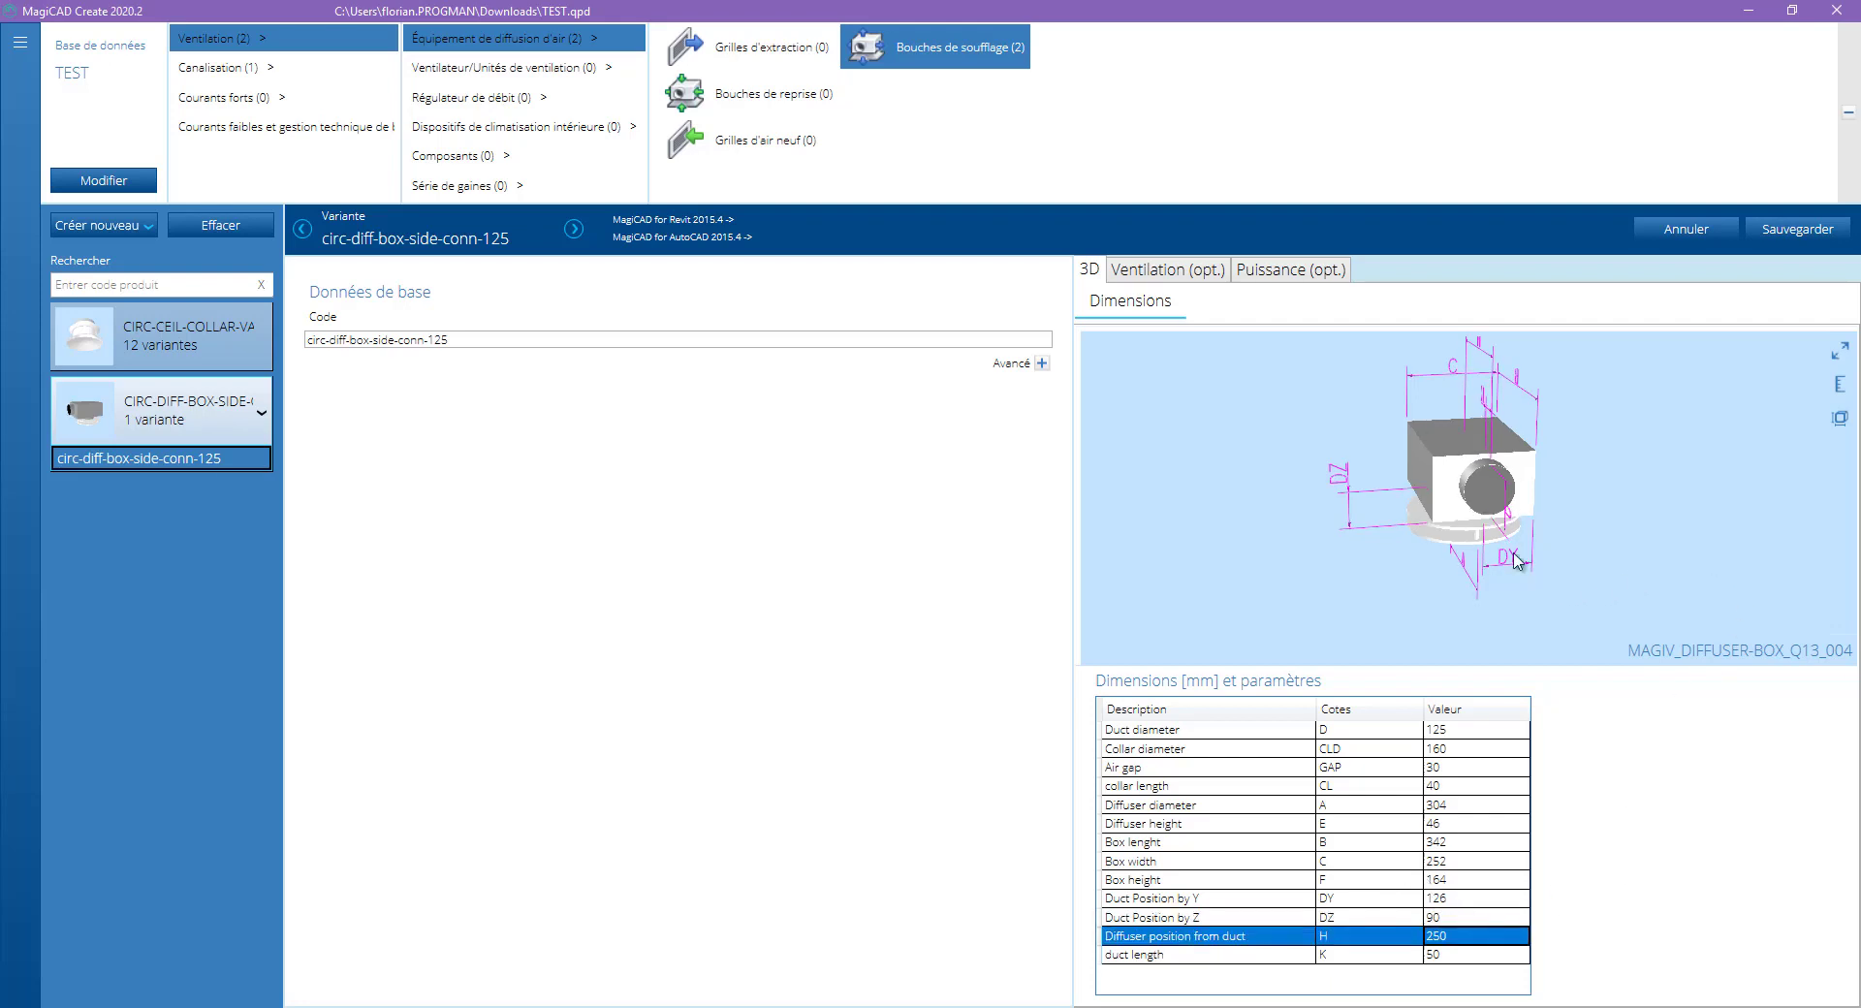
pyautogui.click(1199, 281)
pyautogui.click(893, 582)
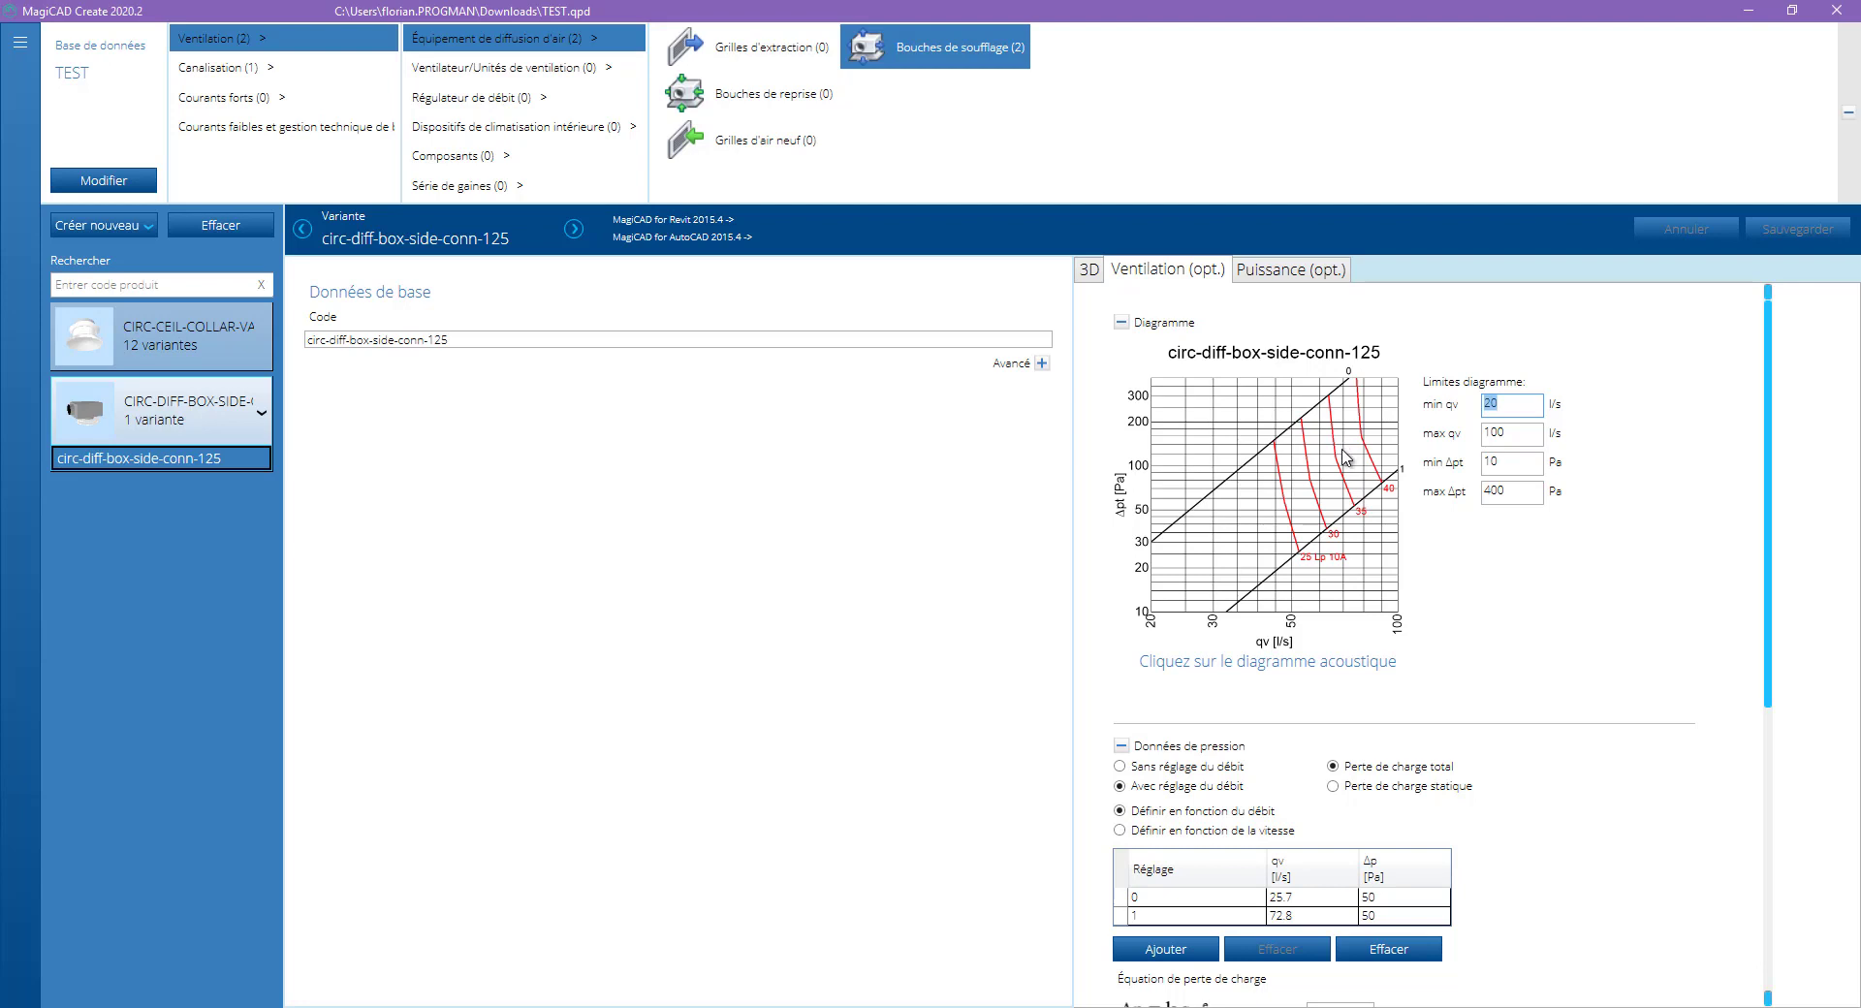
# Set the variant's pressure data for setting 1 to 75 l/s and 55 Pa
pyautogui.click(1317, 915)
pyautogui.click(1335, 915)
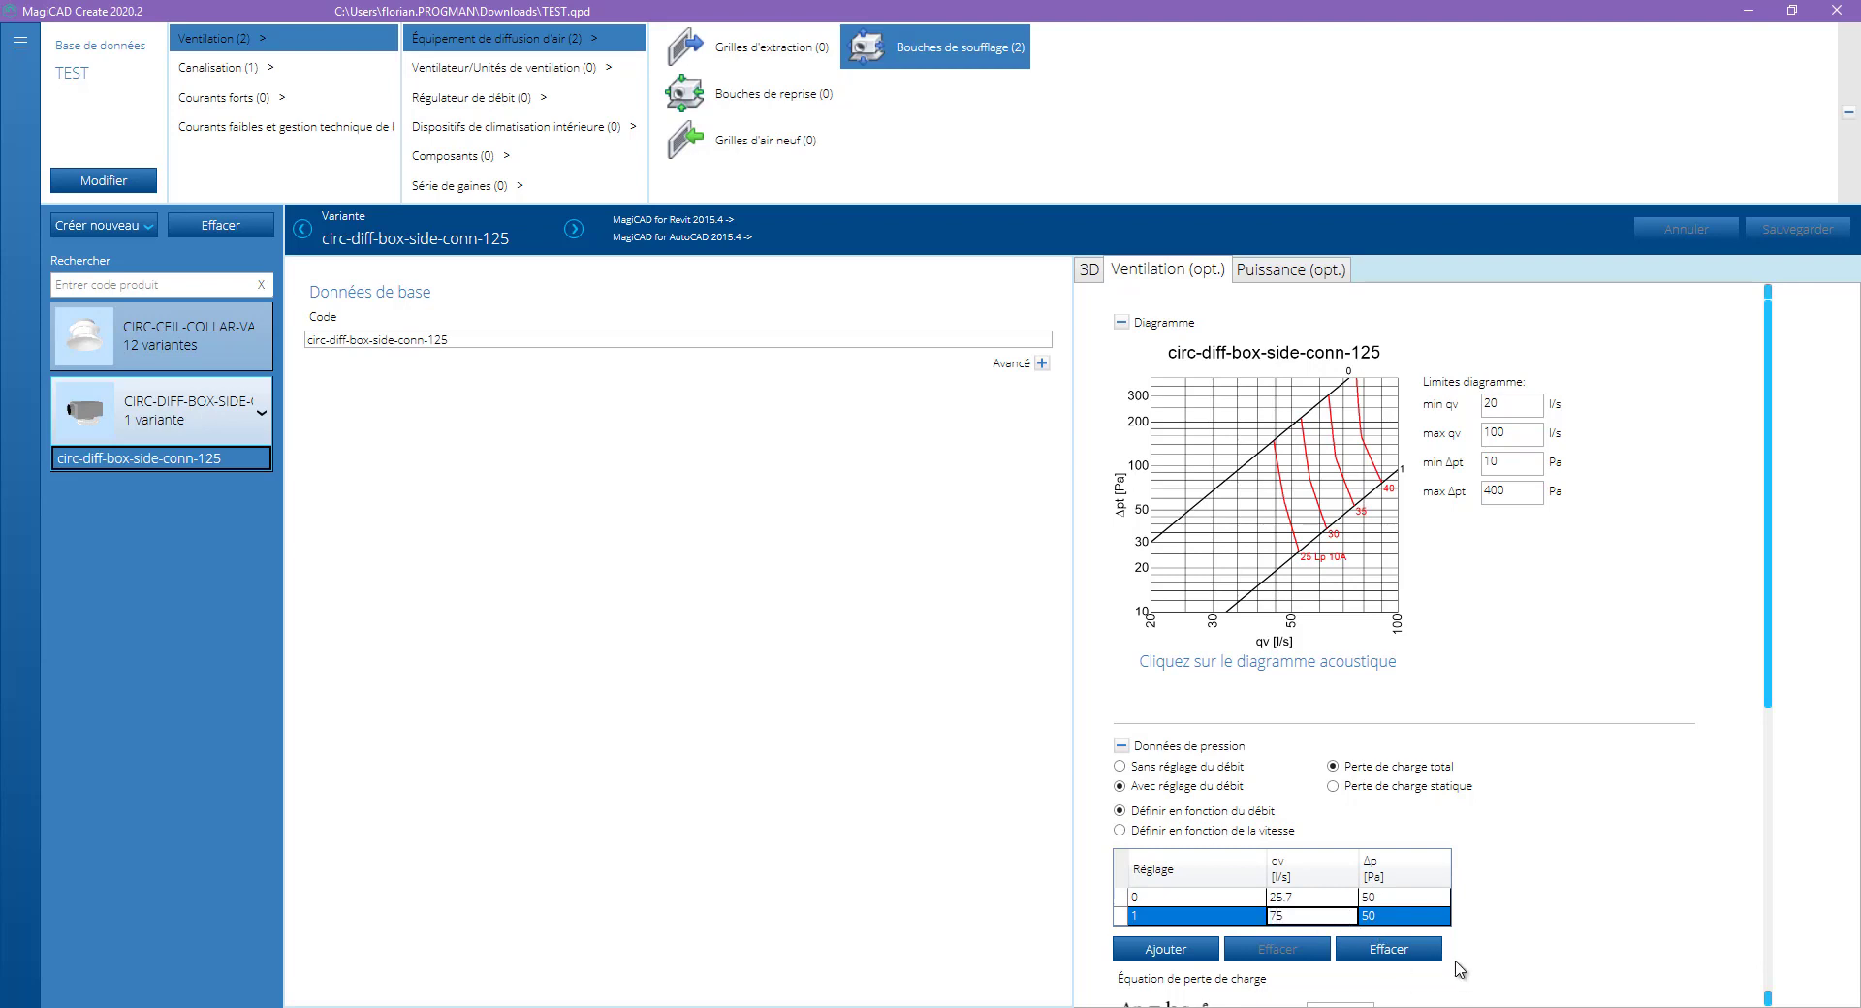
pyautogui.write('75')
pyautogui.press('Return')
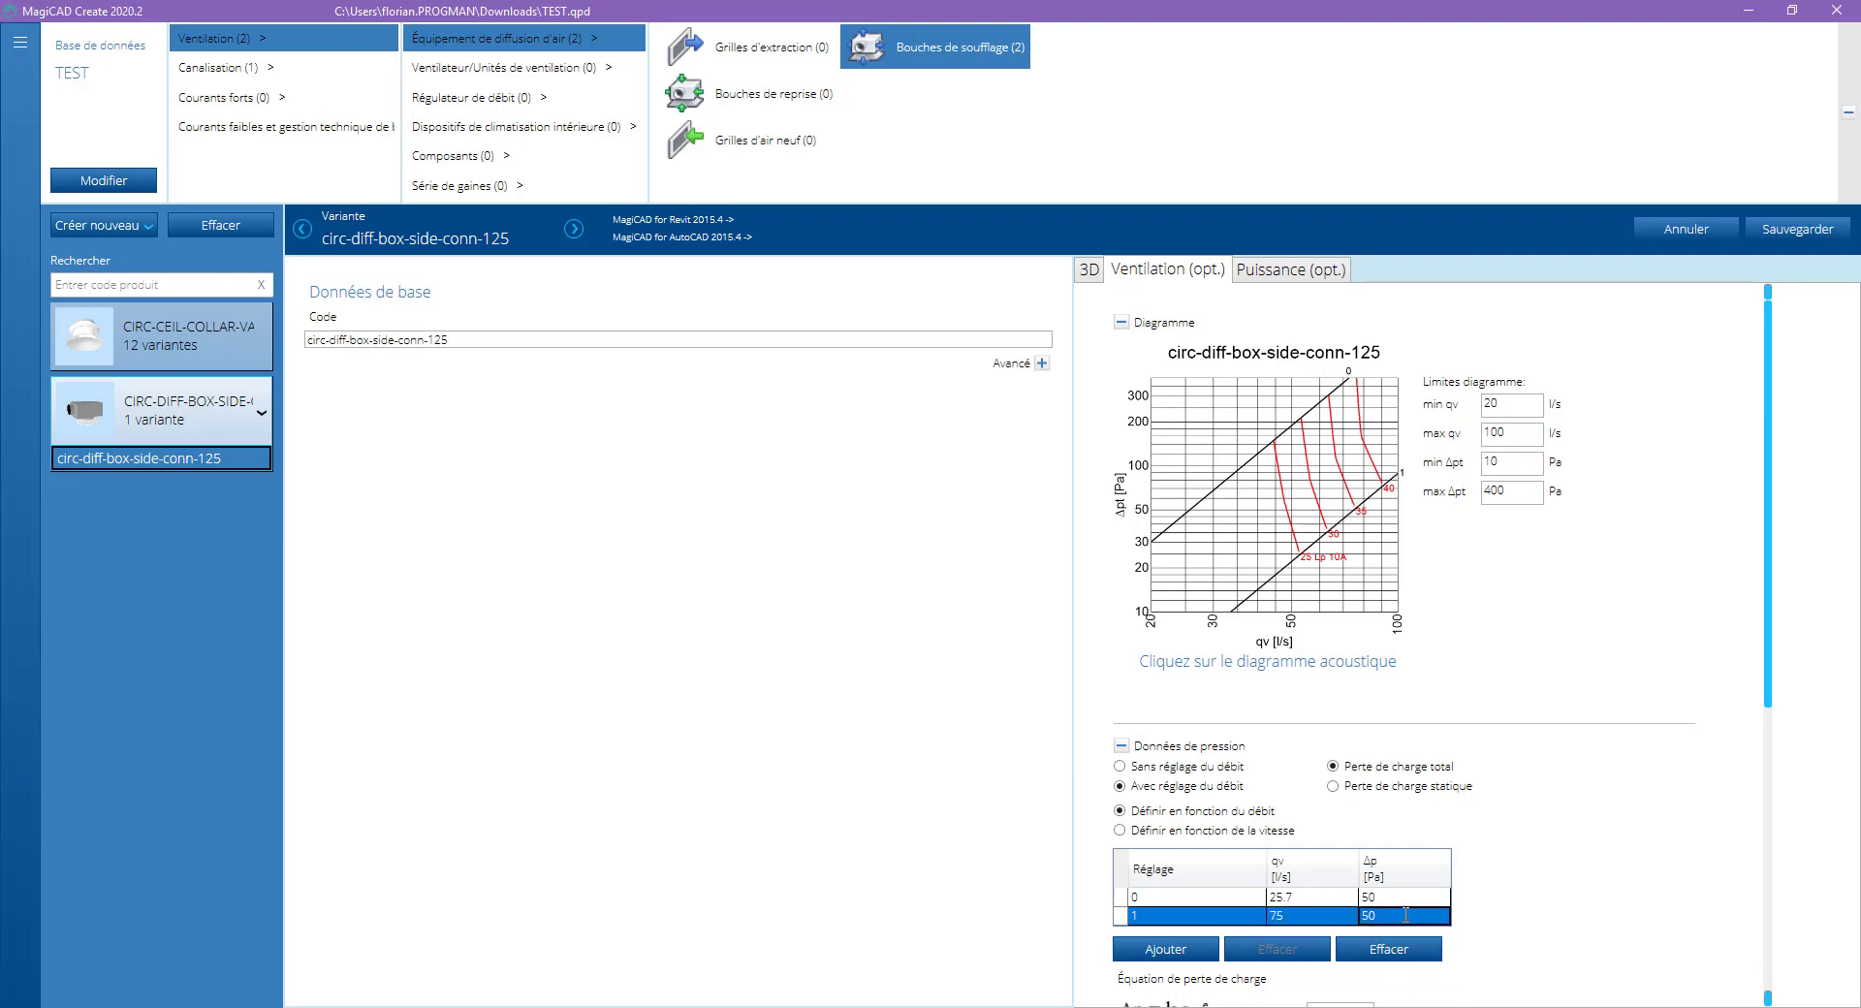
pyautogui.click(1405, 915)
pyautogui.click(1312, 907)
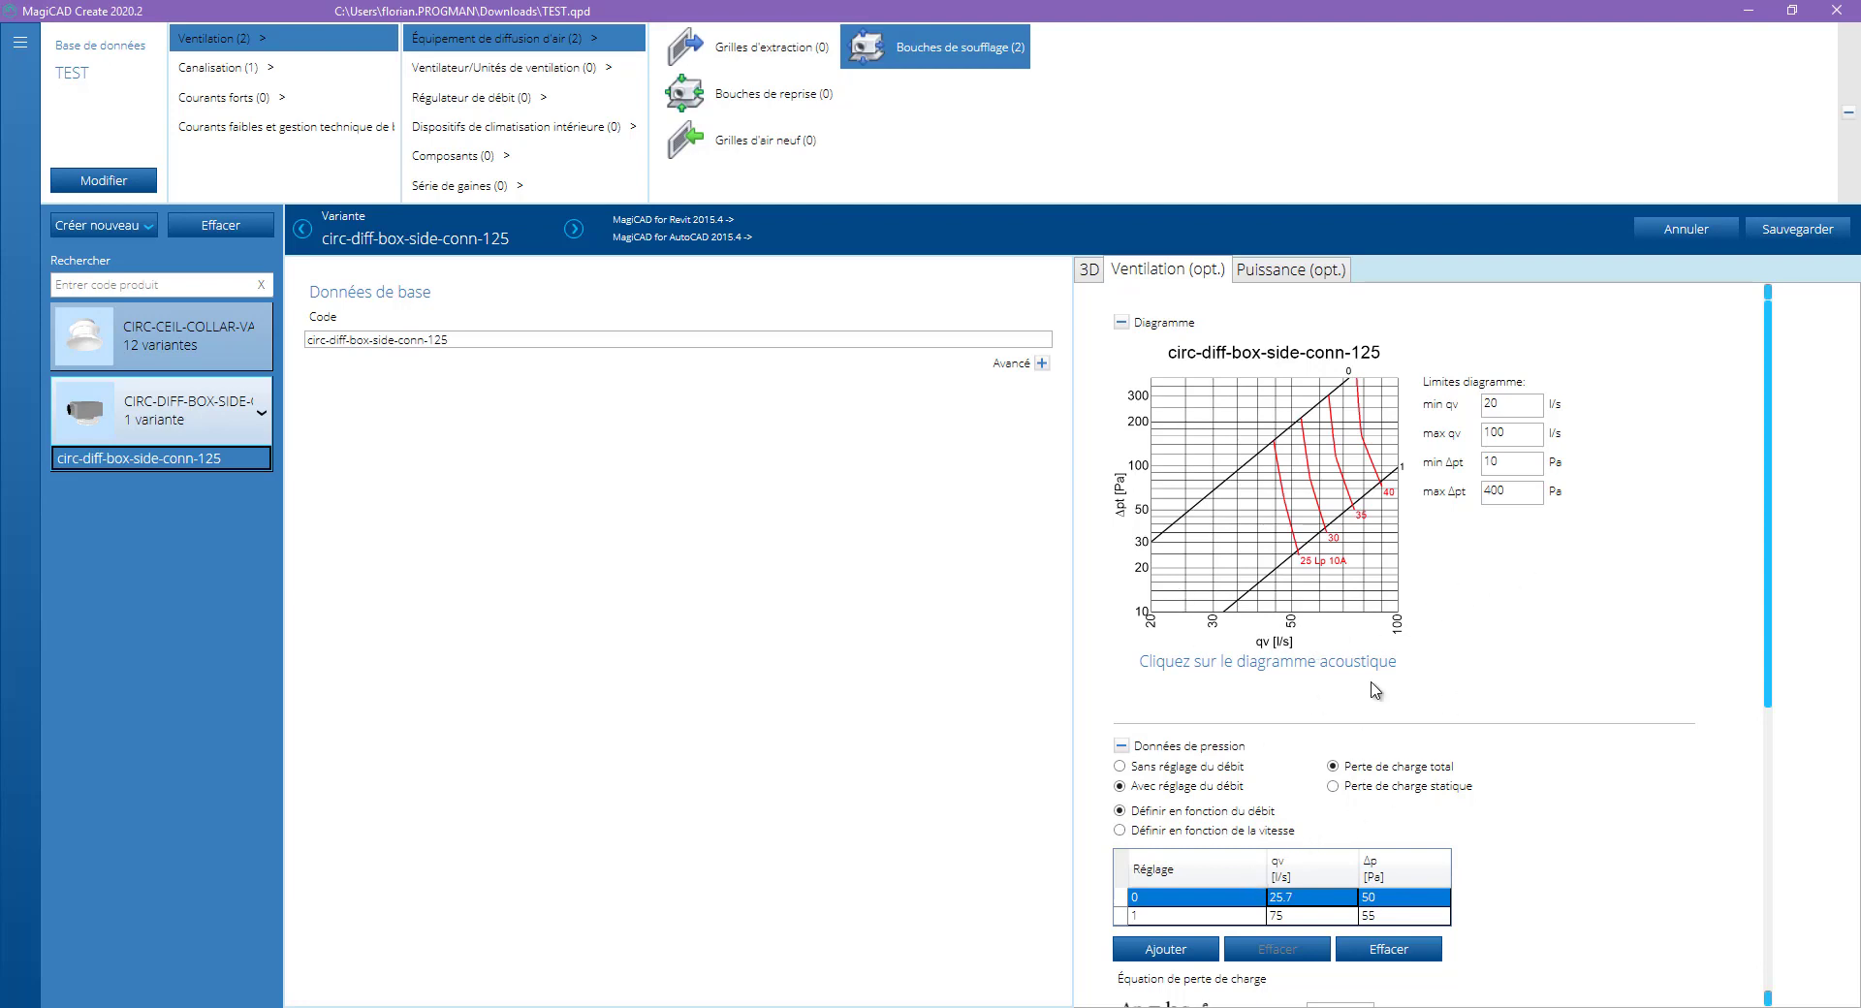
# Review the variant's acoustic data, then save the pressure changes and check the electrical supply fields
pyautogui.scroll(-3, 1367, 659)
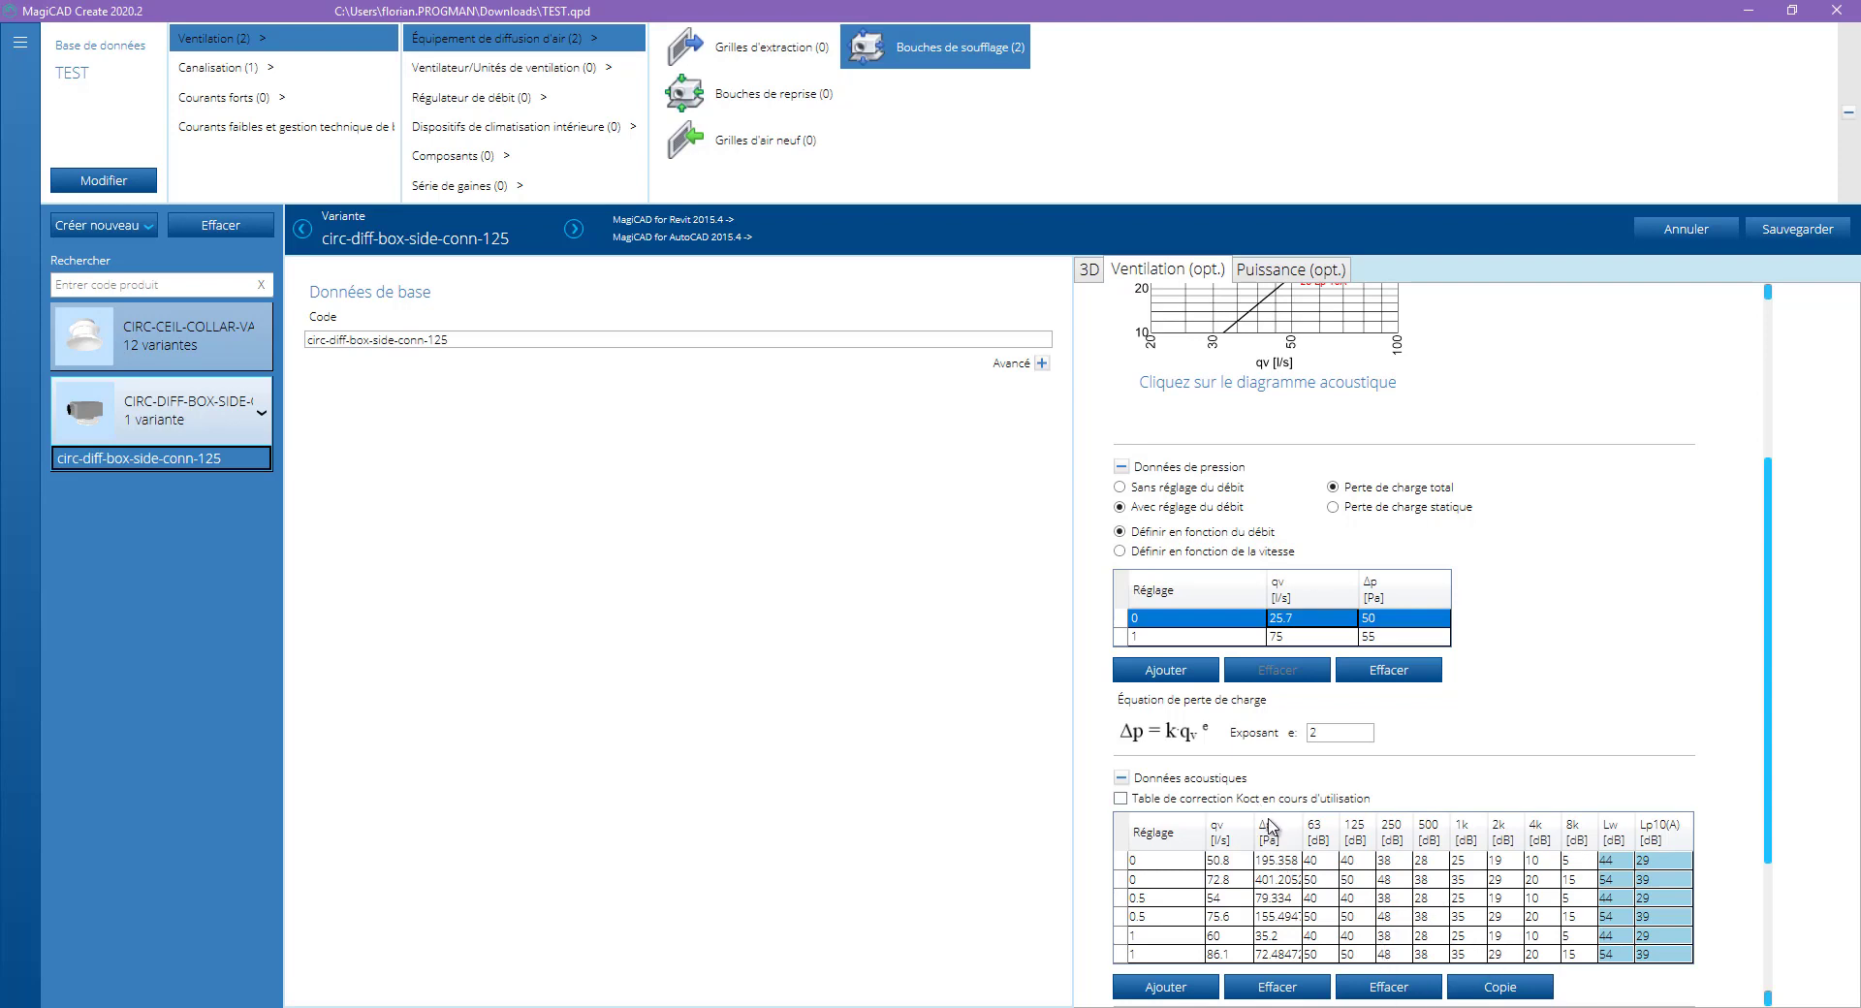
pyautogui.click(1302, 270)
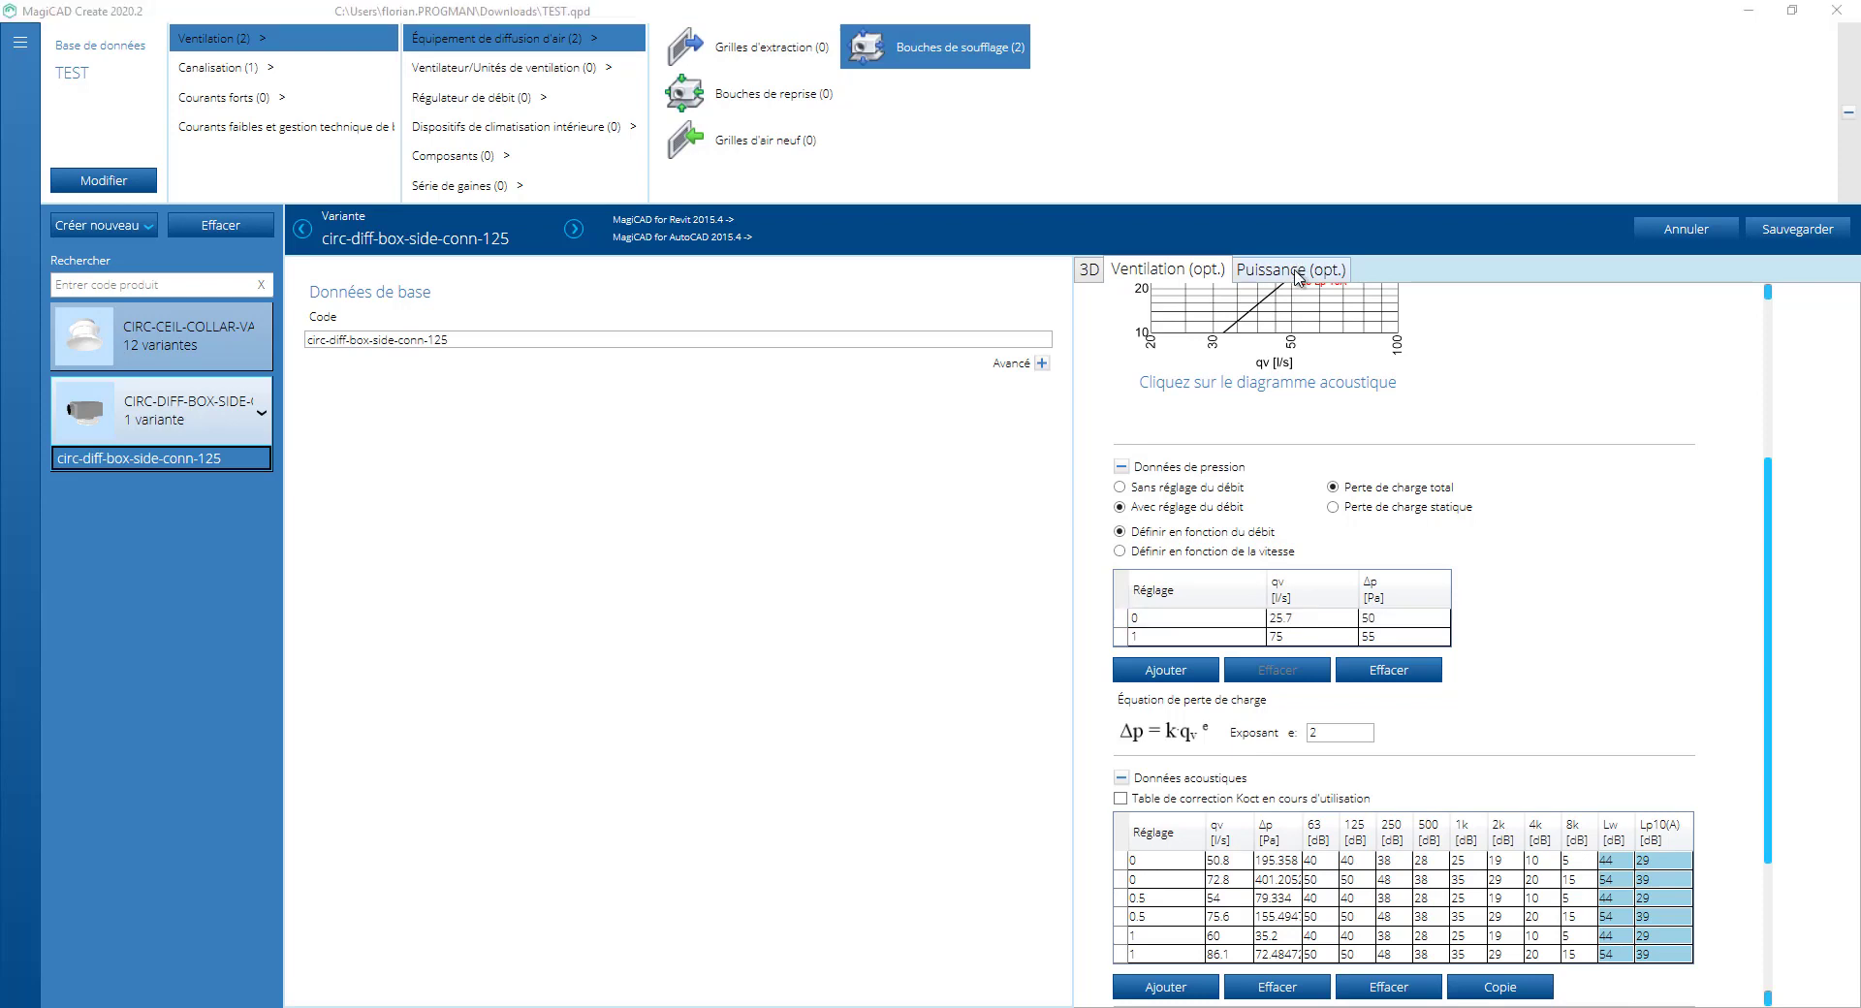
pyautogui.click(893, 587)
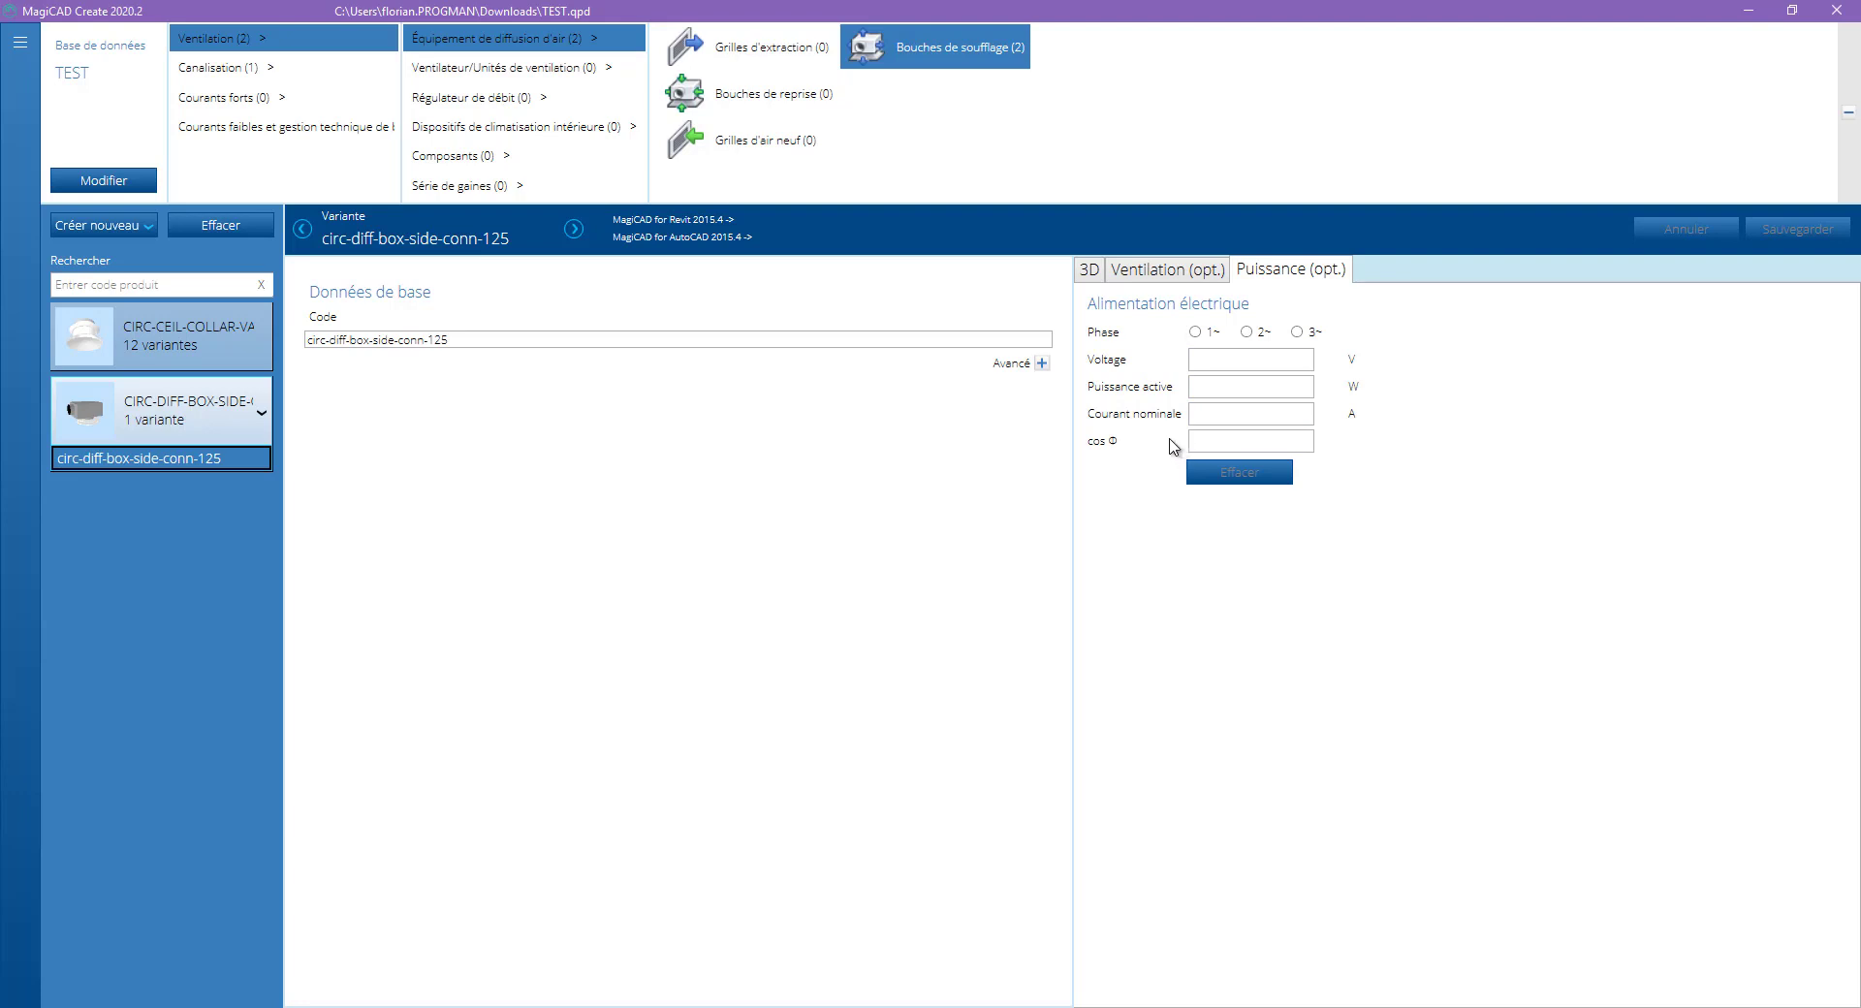
pyautogui.click(1090, 270)
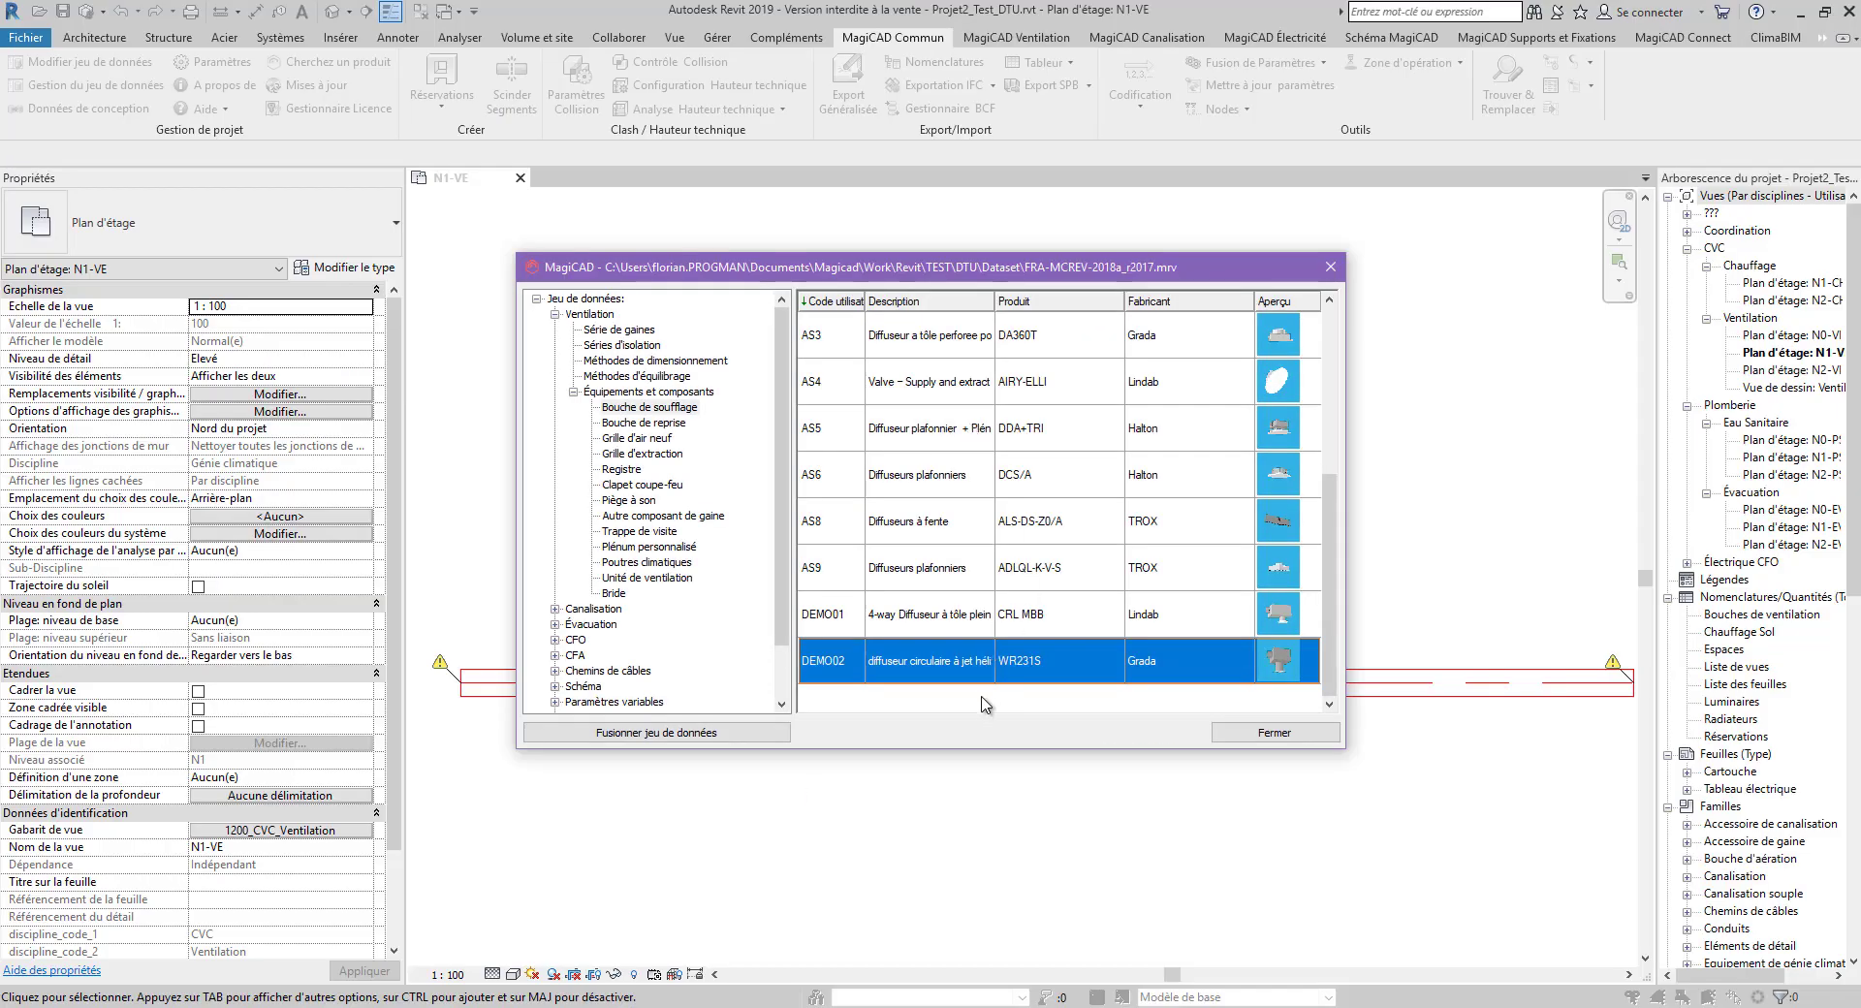
# Switch to Revit, start a new supply air terminal in the MagiCAD dataset and open the product browser for it
pyautogui.rightClick(985, 705)
pyautogui.click(1018, 714)
pyautogui.click(1103, 695)
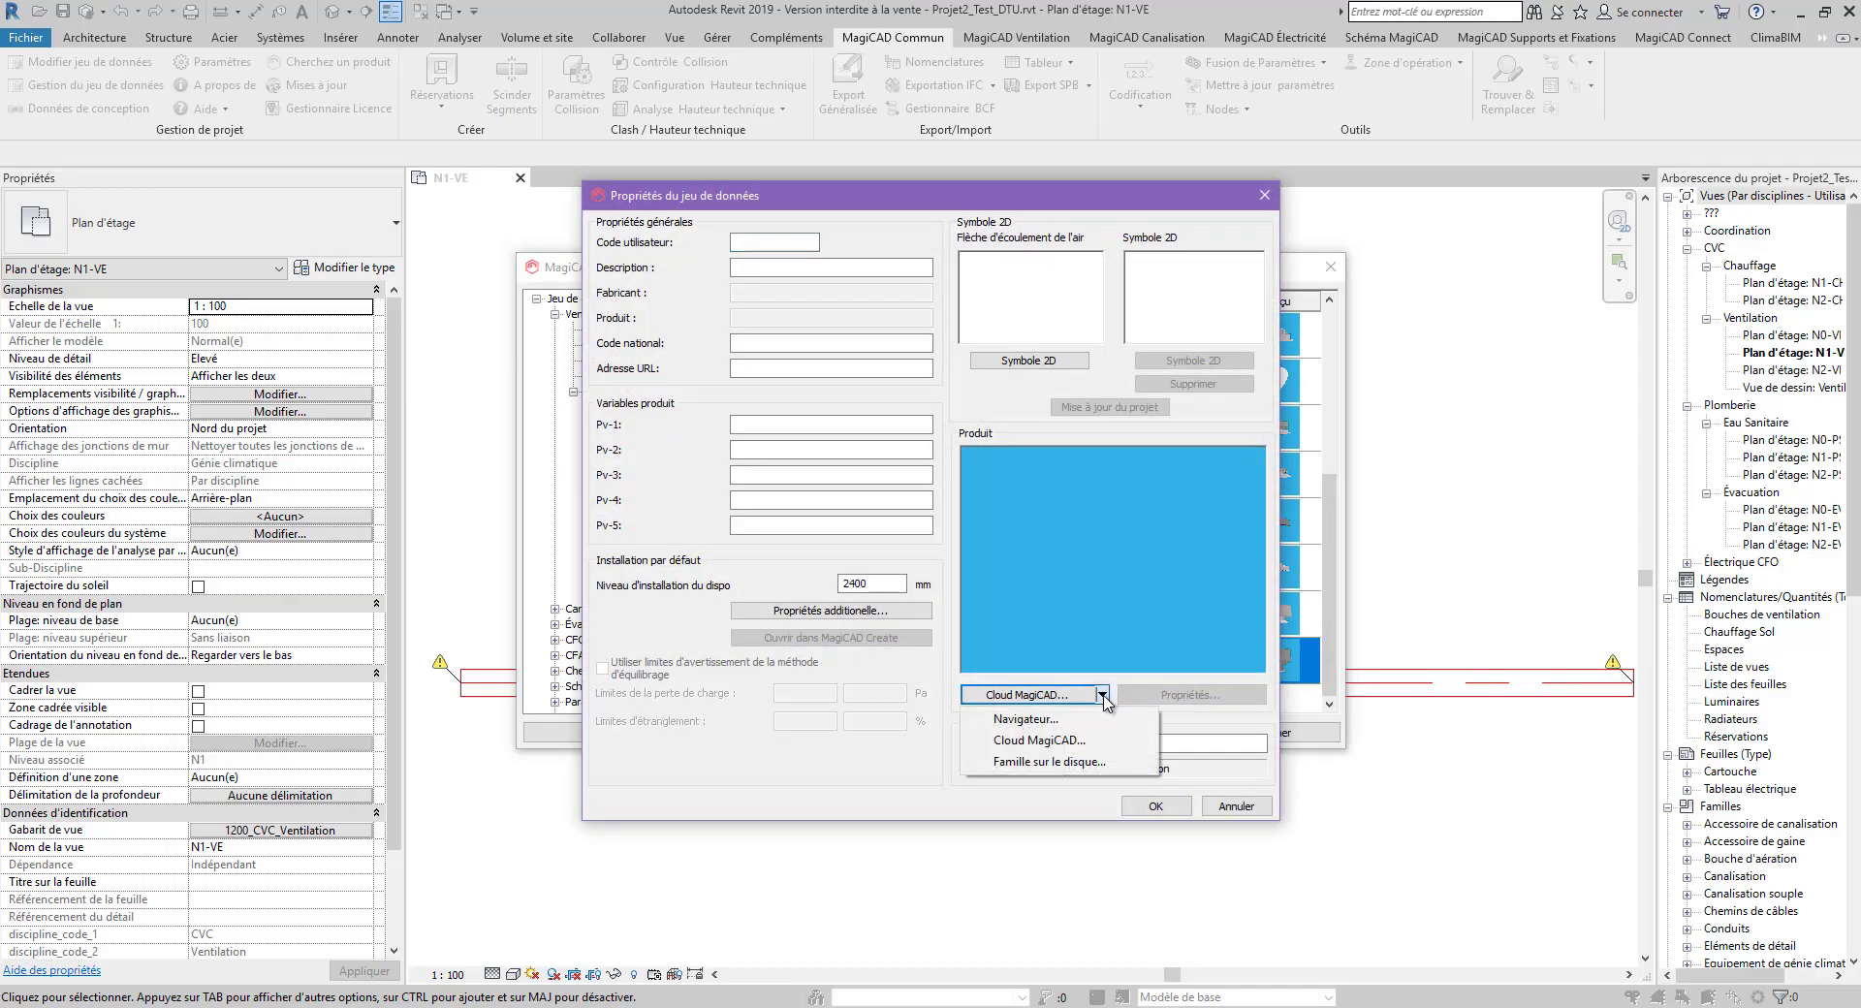
pyautogui.click(1026, 718)
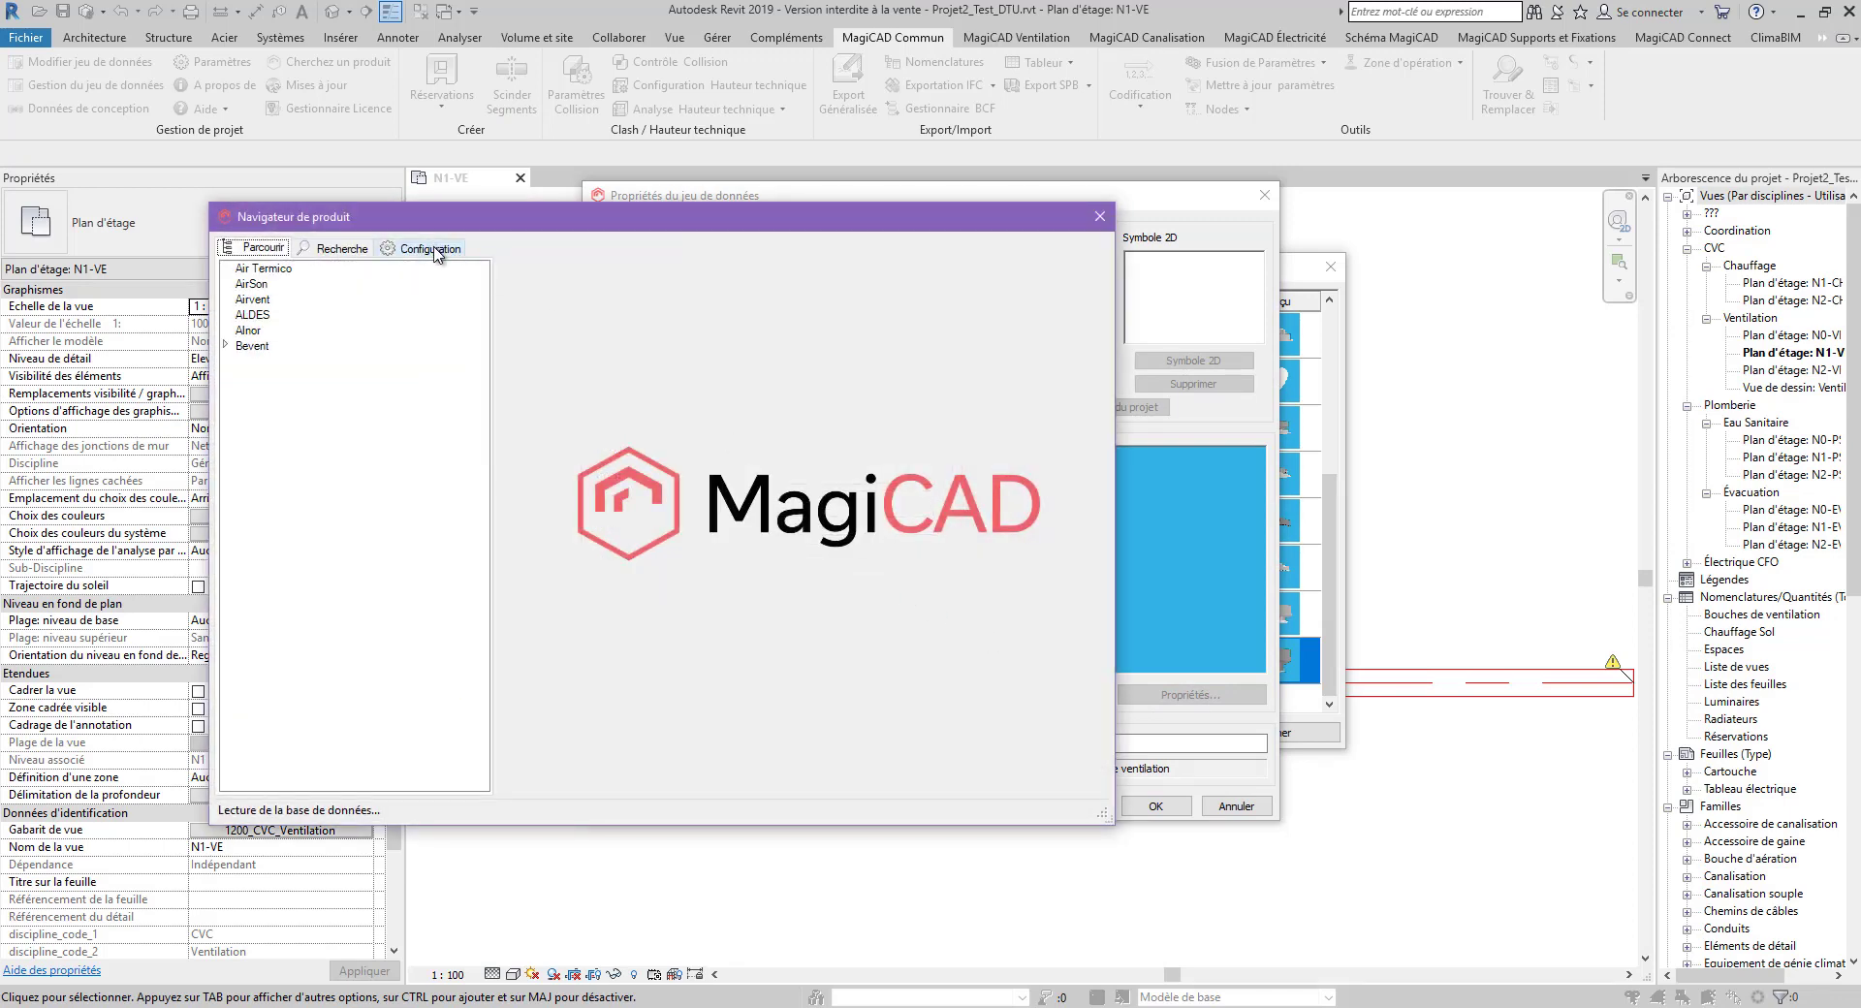
# Use the local Downloads folder as product source and insert the TEST DEMO 003 diffuser from the TEST database
pyautogui.click(431, 249)
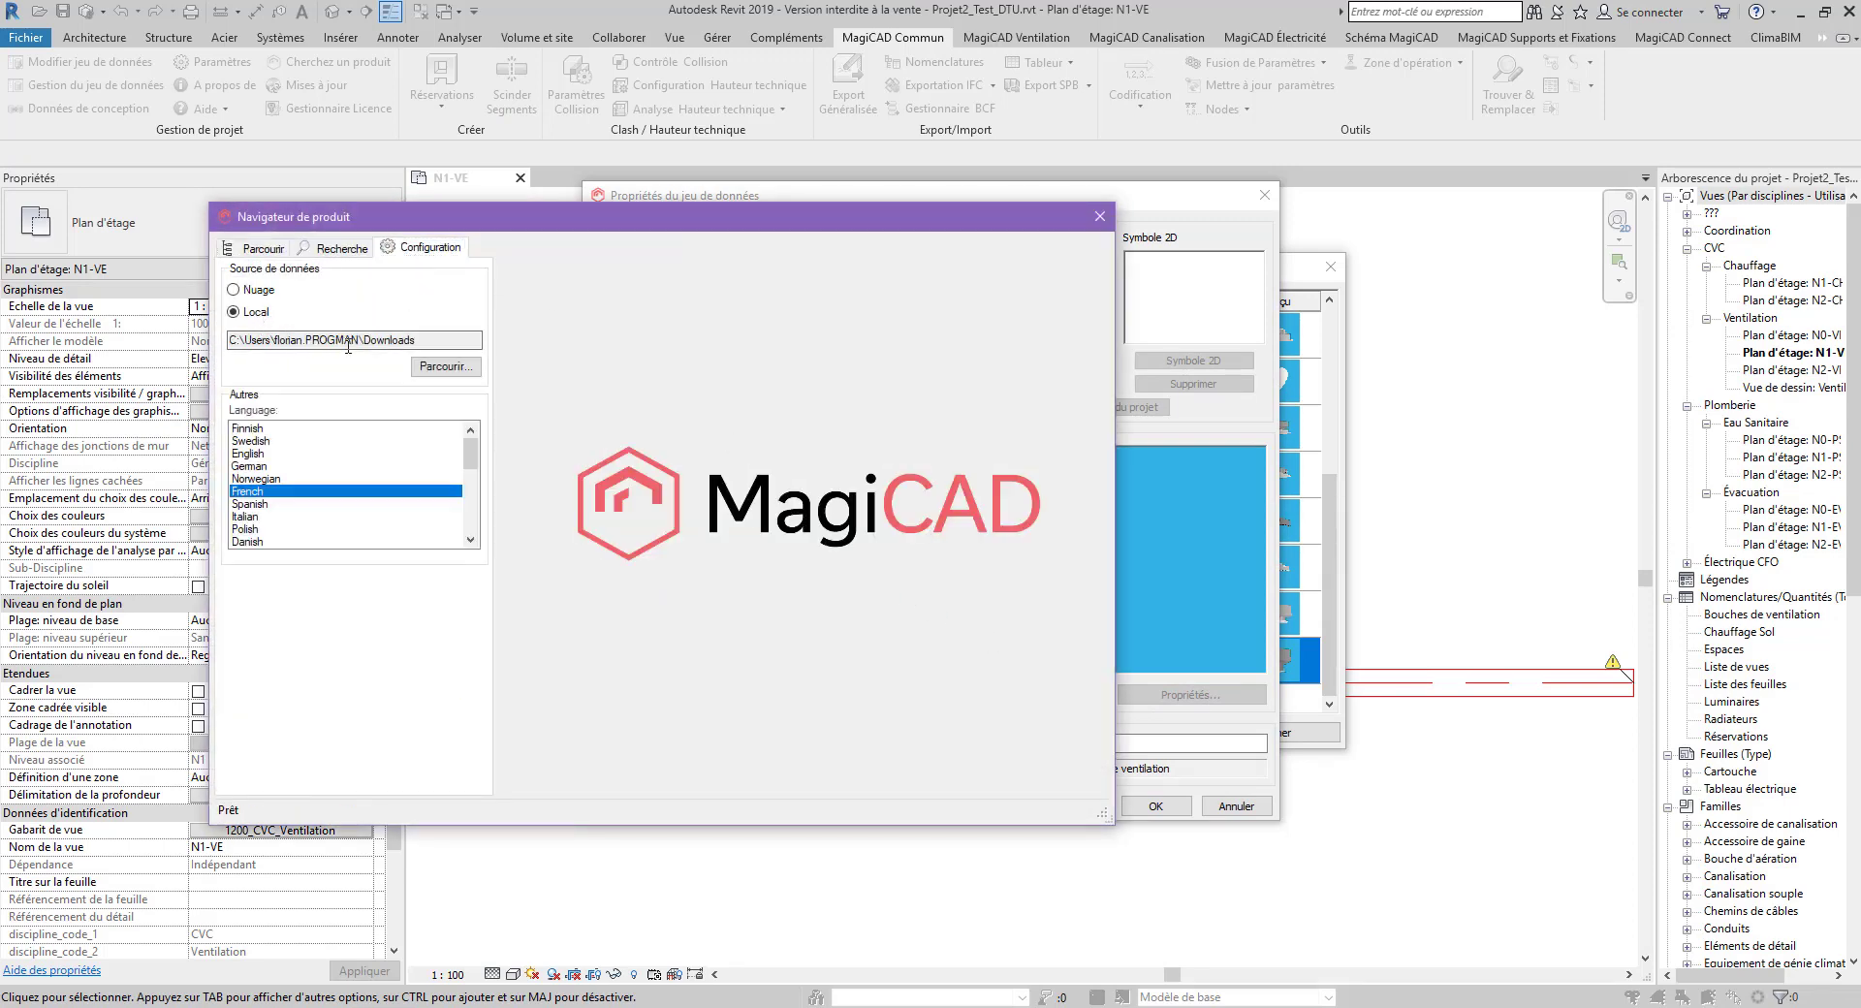
pyautogui.moveTo(418, 342); pyautogui.dragTo(320, 348)
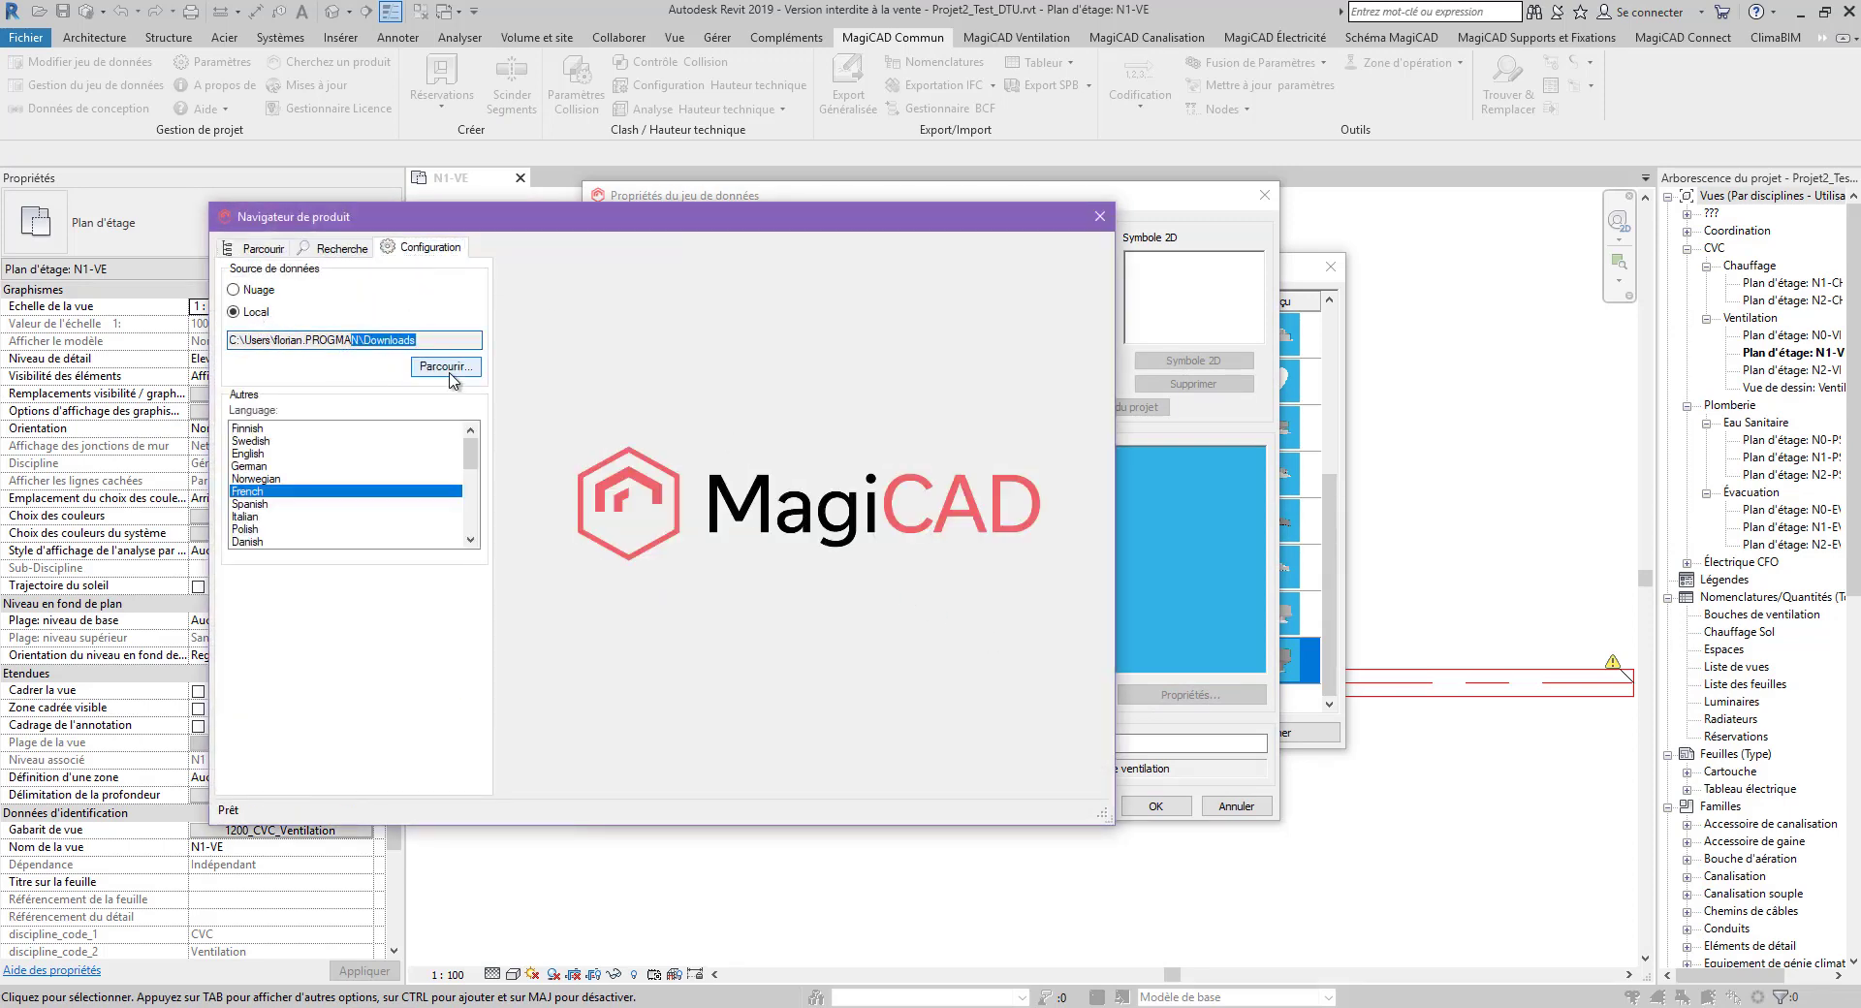
pyautogui.click(263, 249)
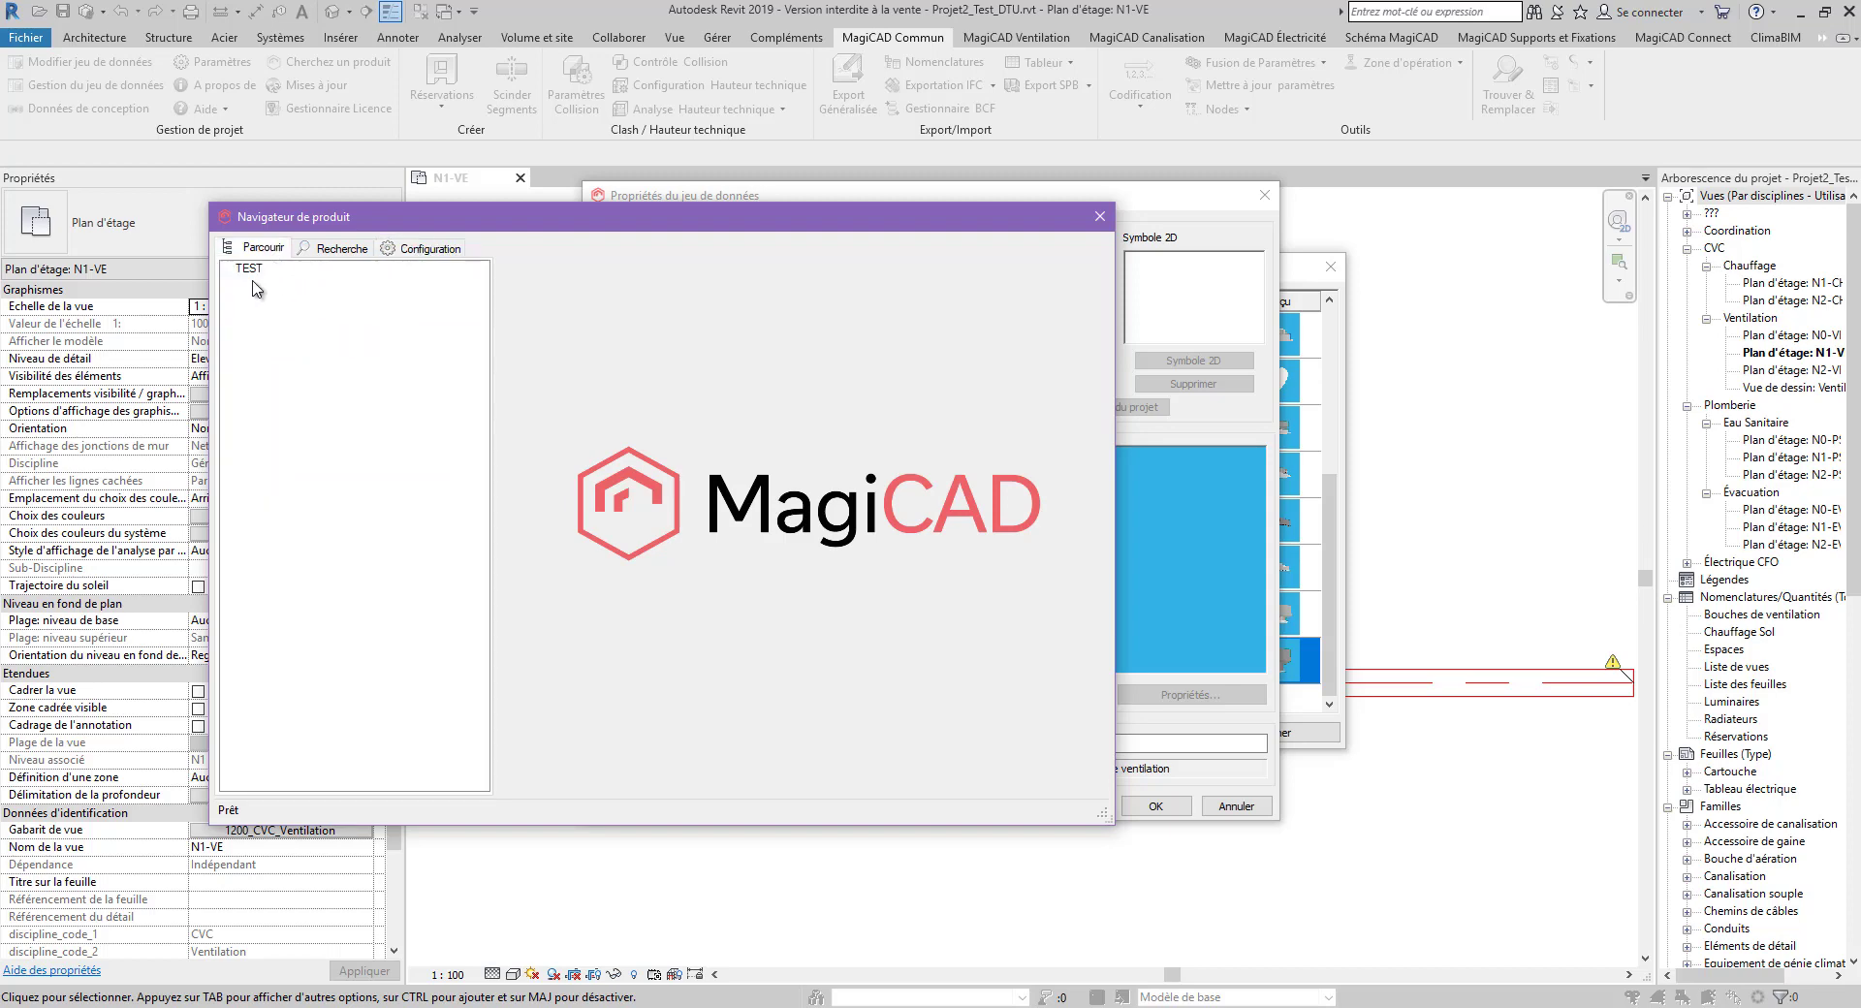
pyautogui.click(250, 272)
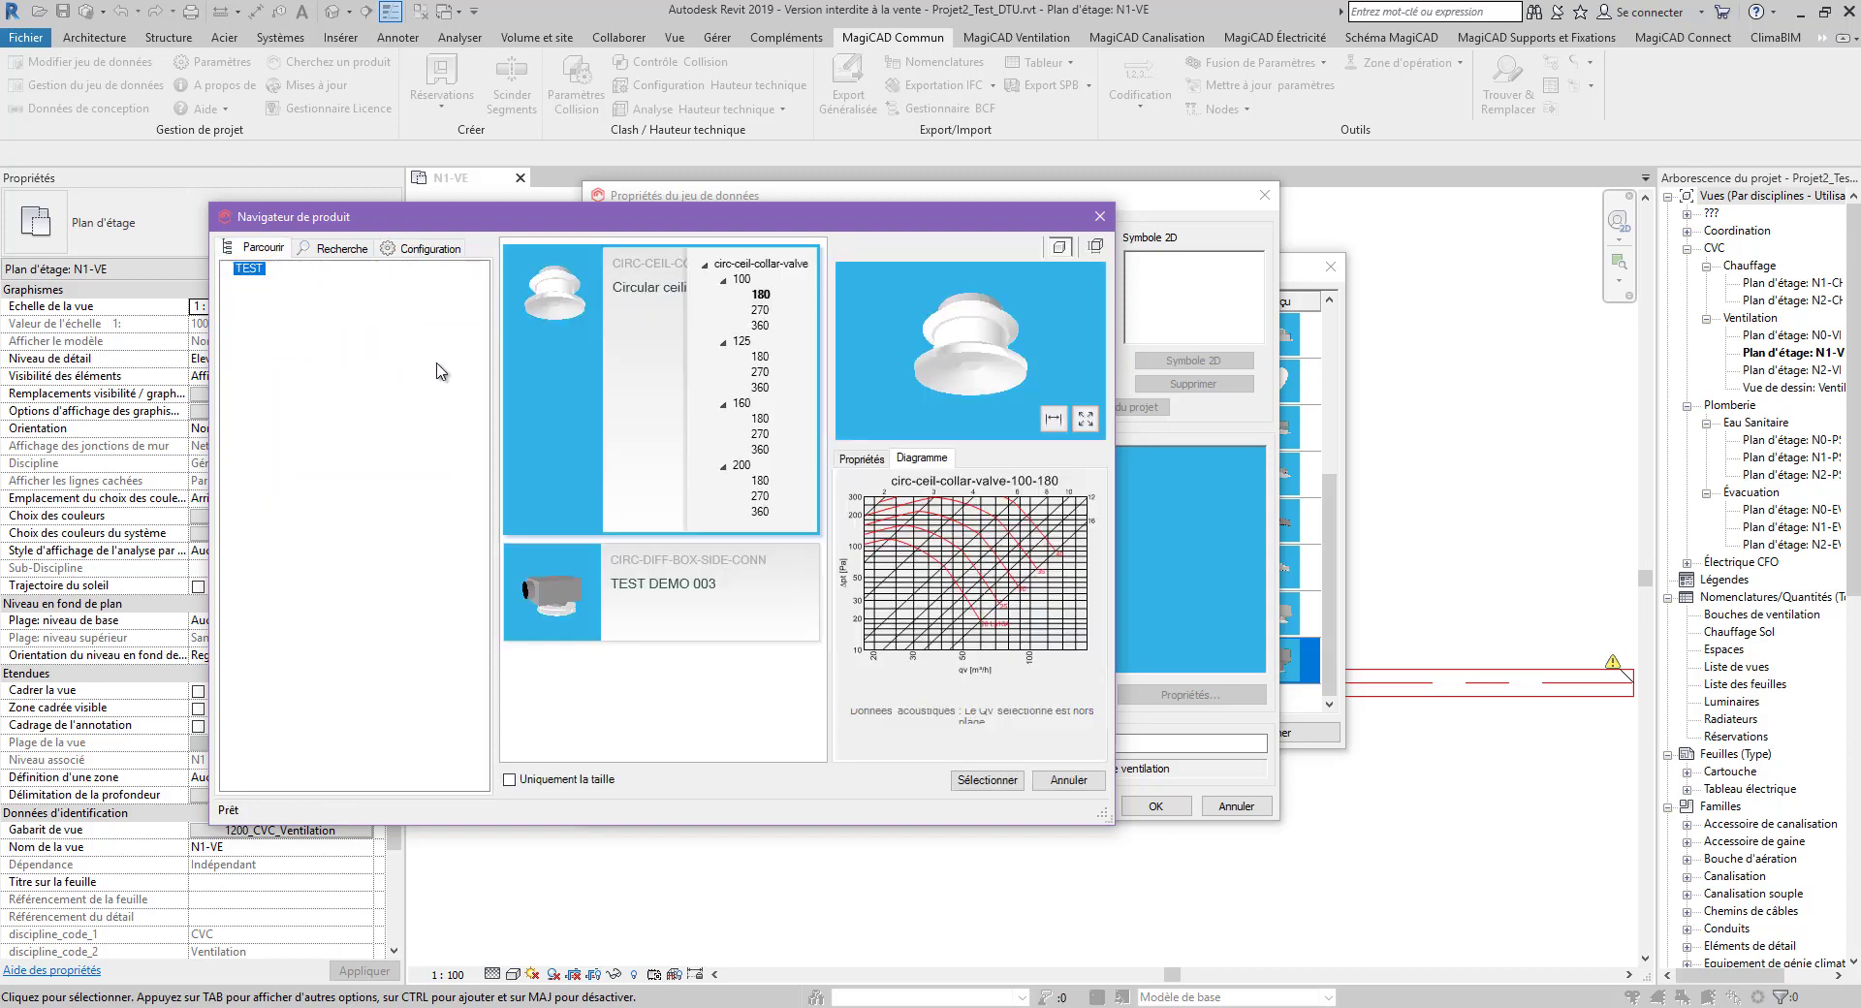
pyautogui.click(691, 591)
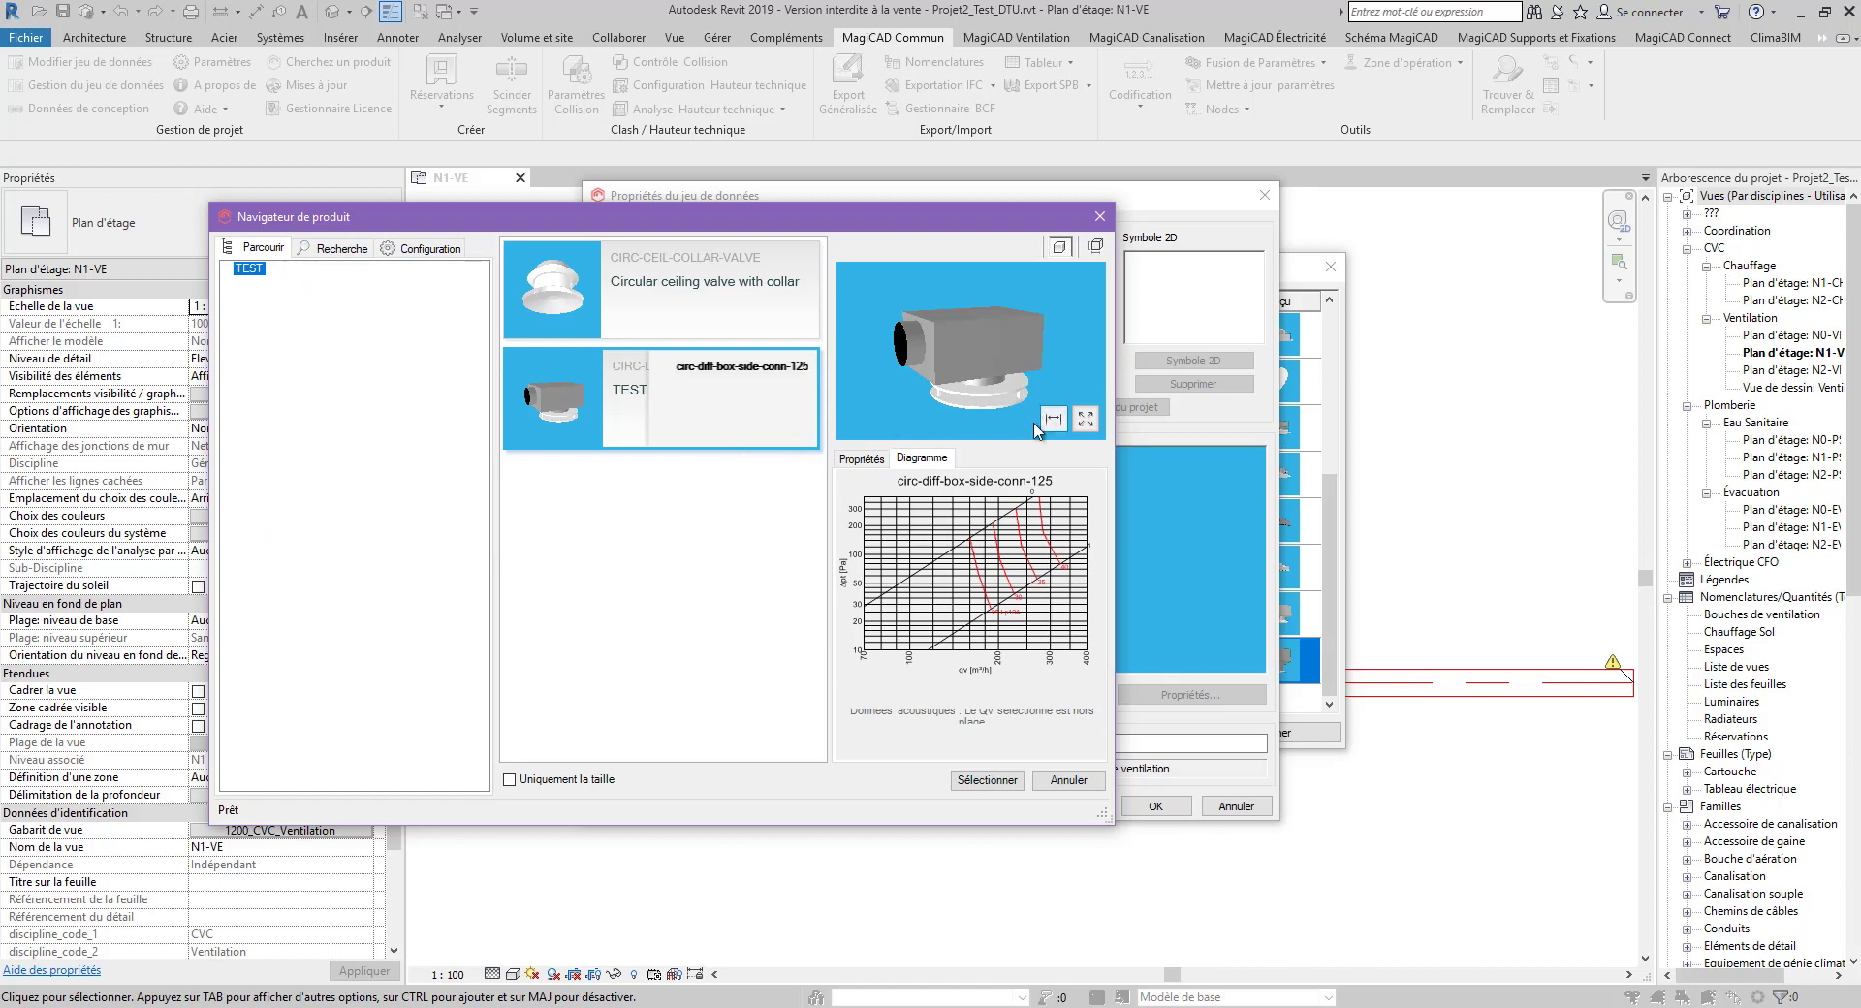
pyautogui.click(989, 781)
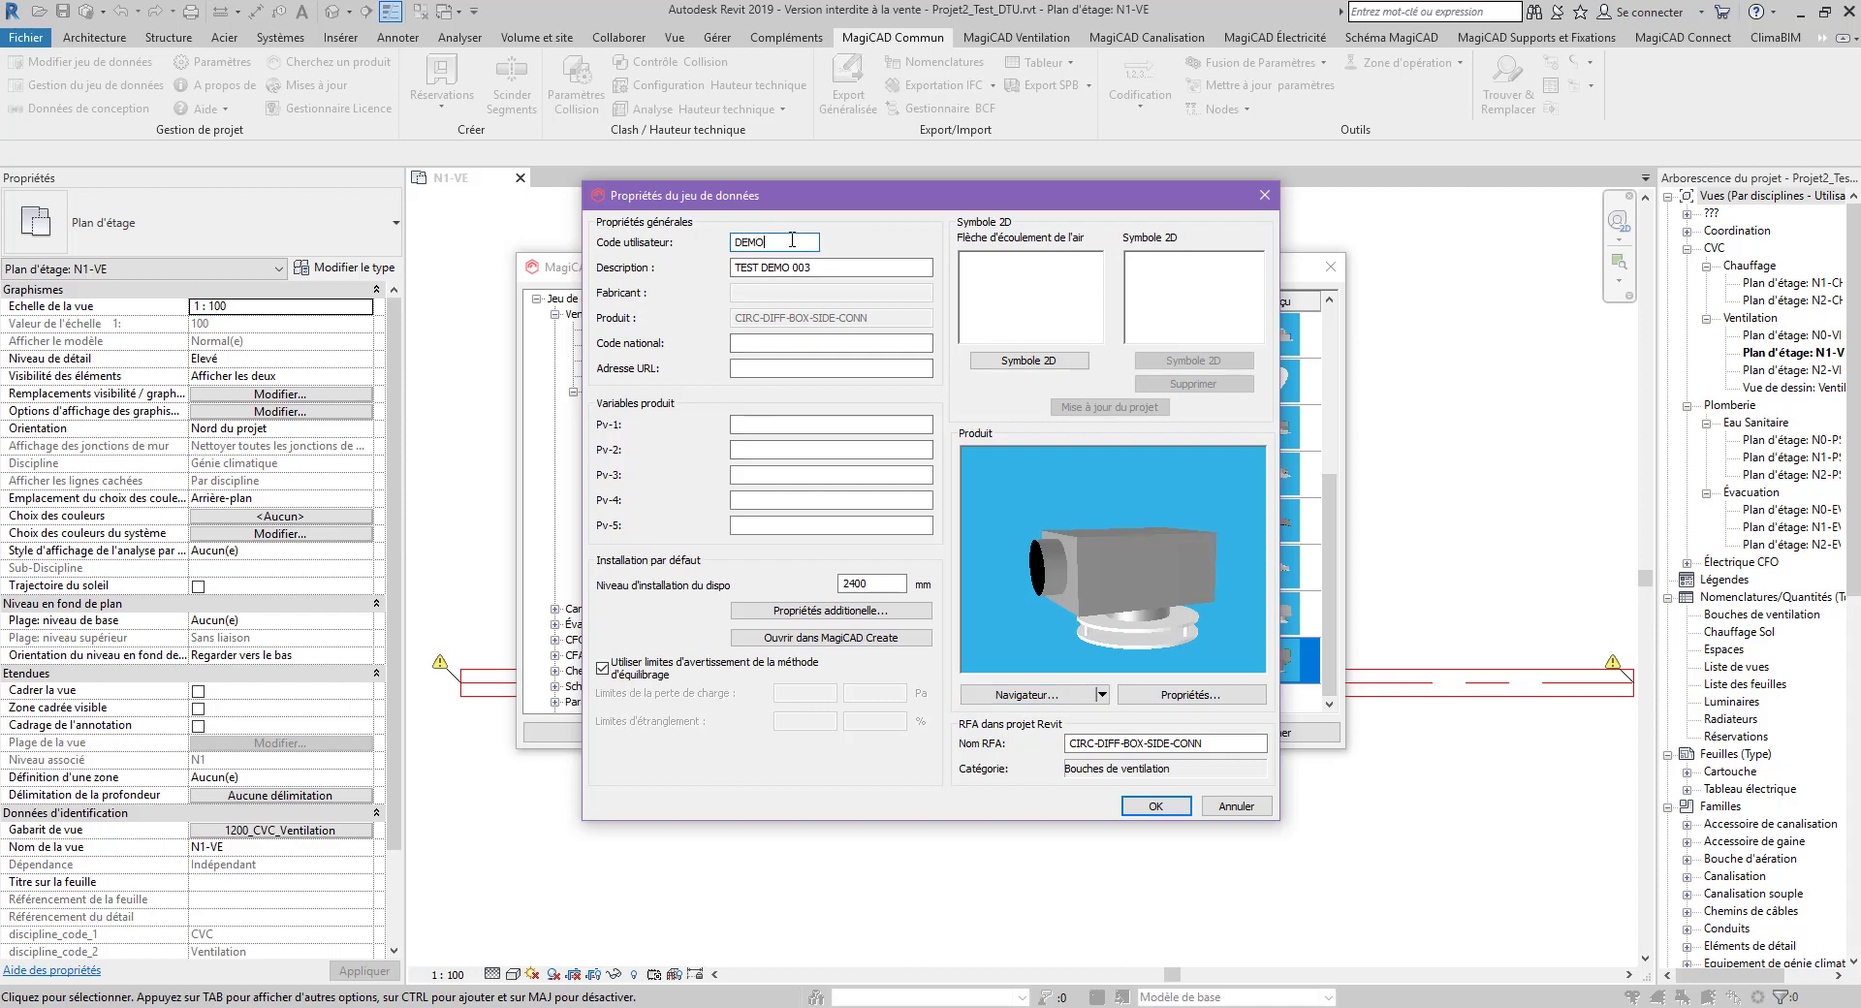
# Give the custom terminal the user code DEMO003 and assign the short zigzag arrow with unfilled head as its airflow symbol
pyautogui.click(1066, 357)
pyautogui.click(1057, 328)
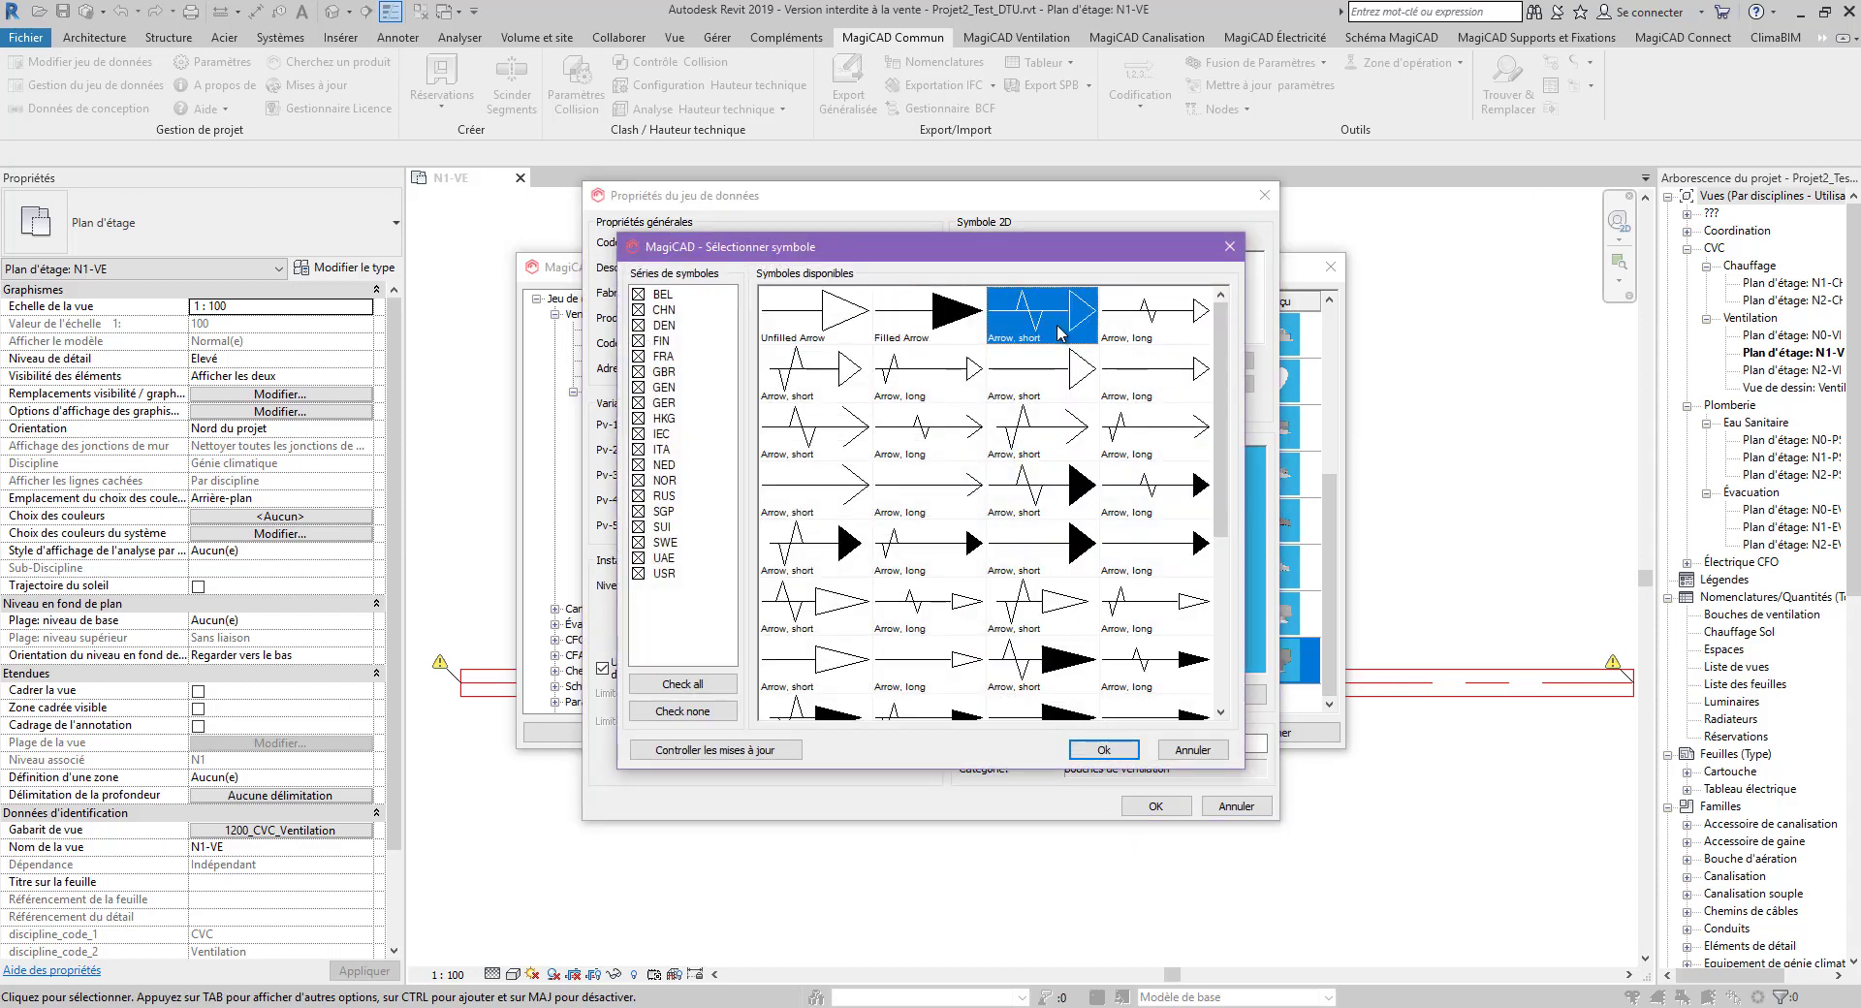
pyautogui.click(1105, 752)
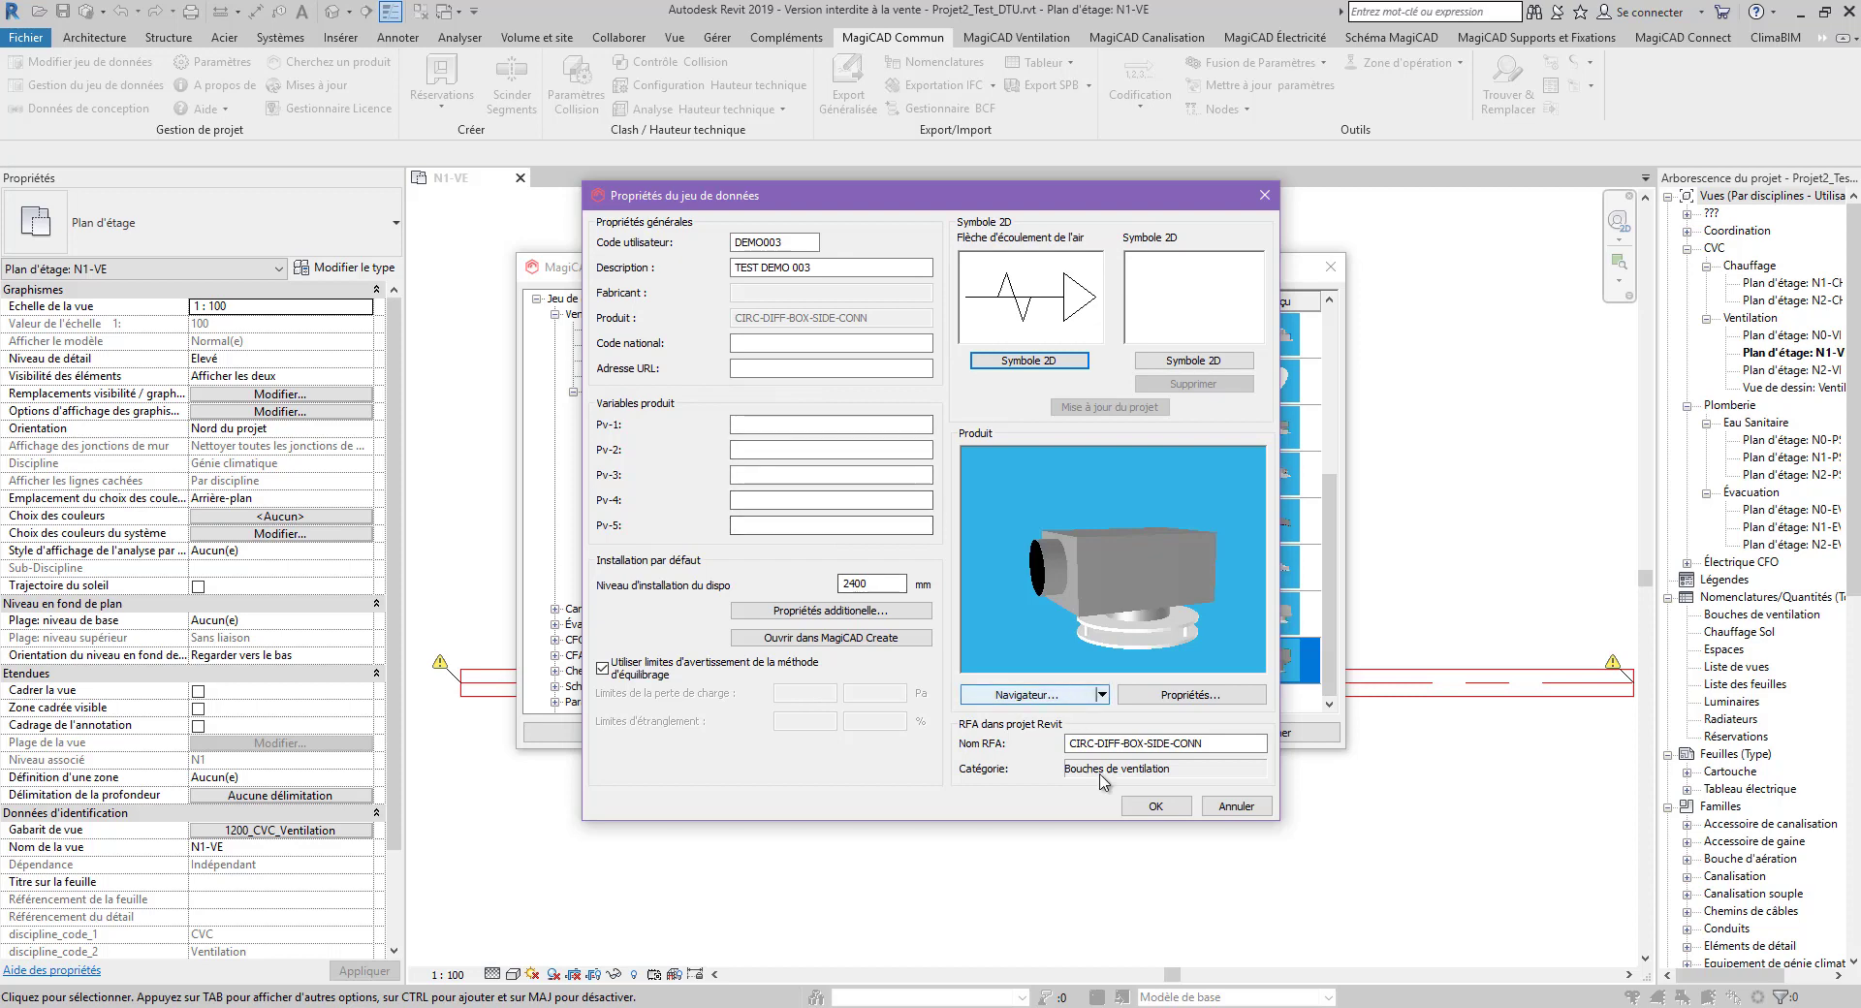
# Save the DEMO003 terminal to the dataset, then start another new supply air terminal and open its product browser
pyautogui.click(1156, 807)
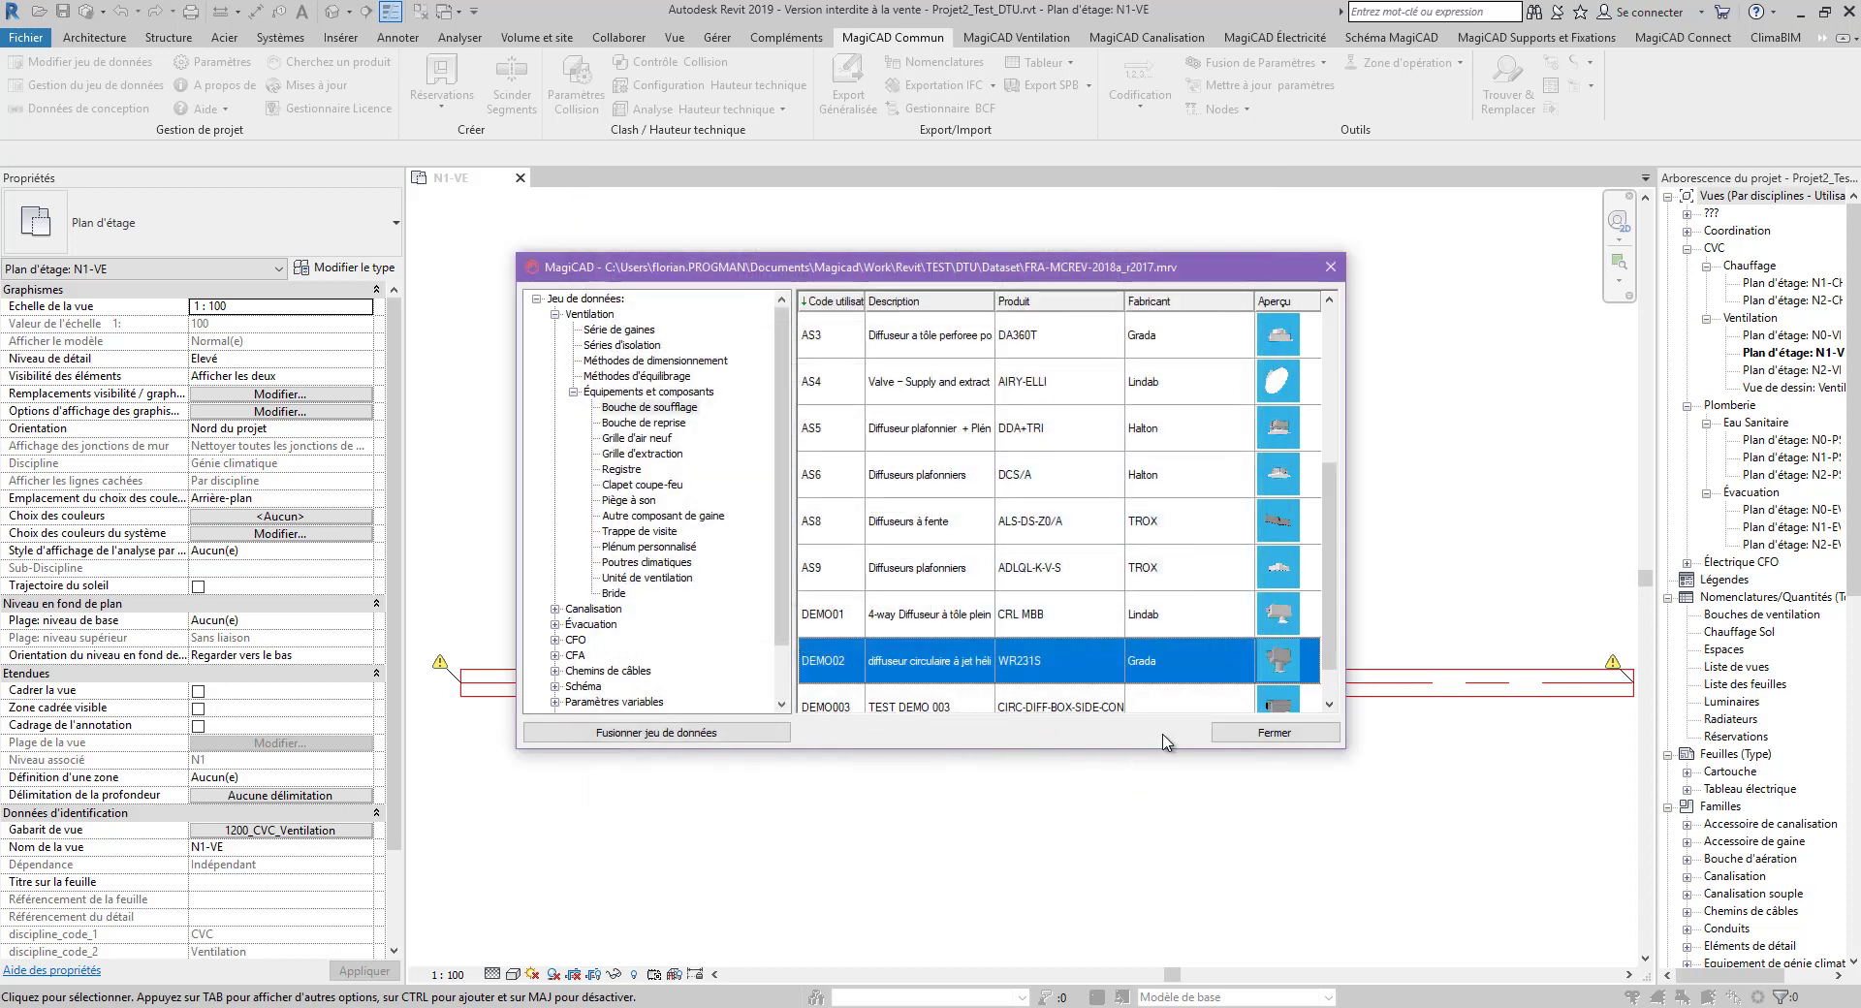
pyautogui.scroll(-2, 1176, 698)
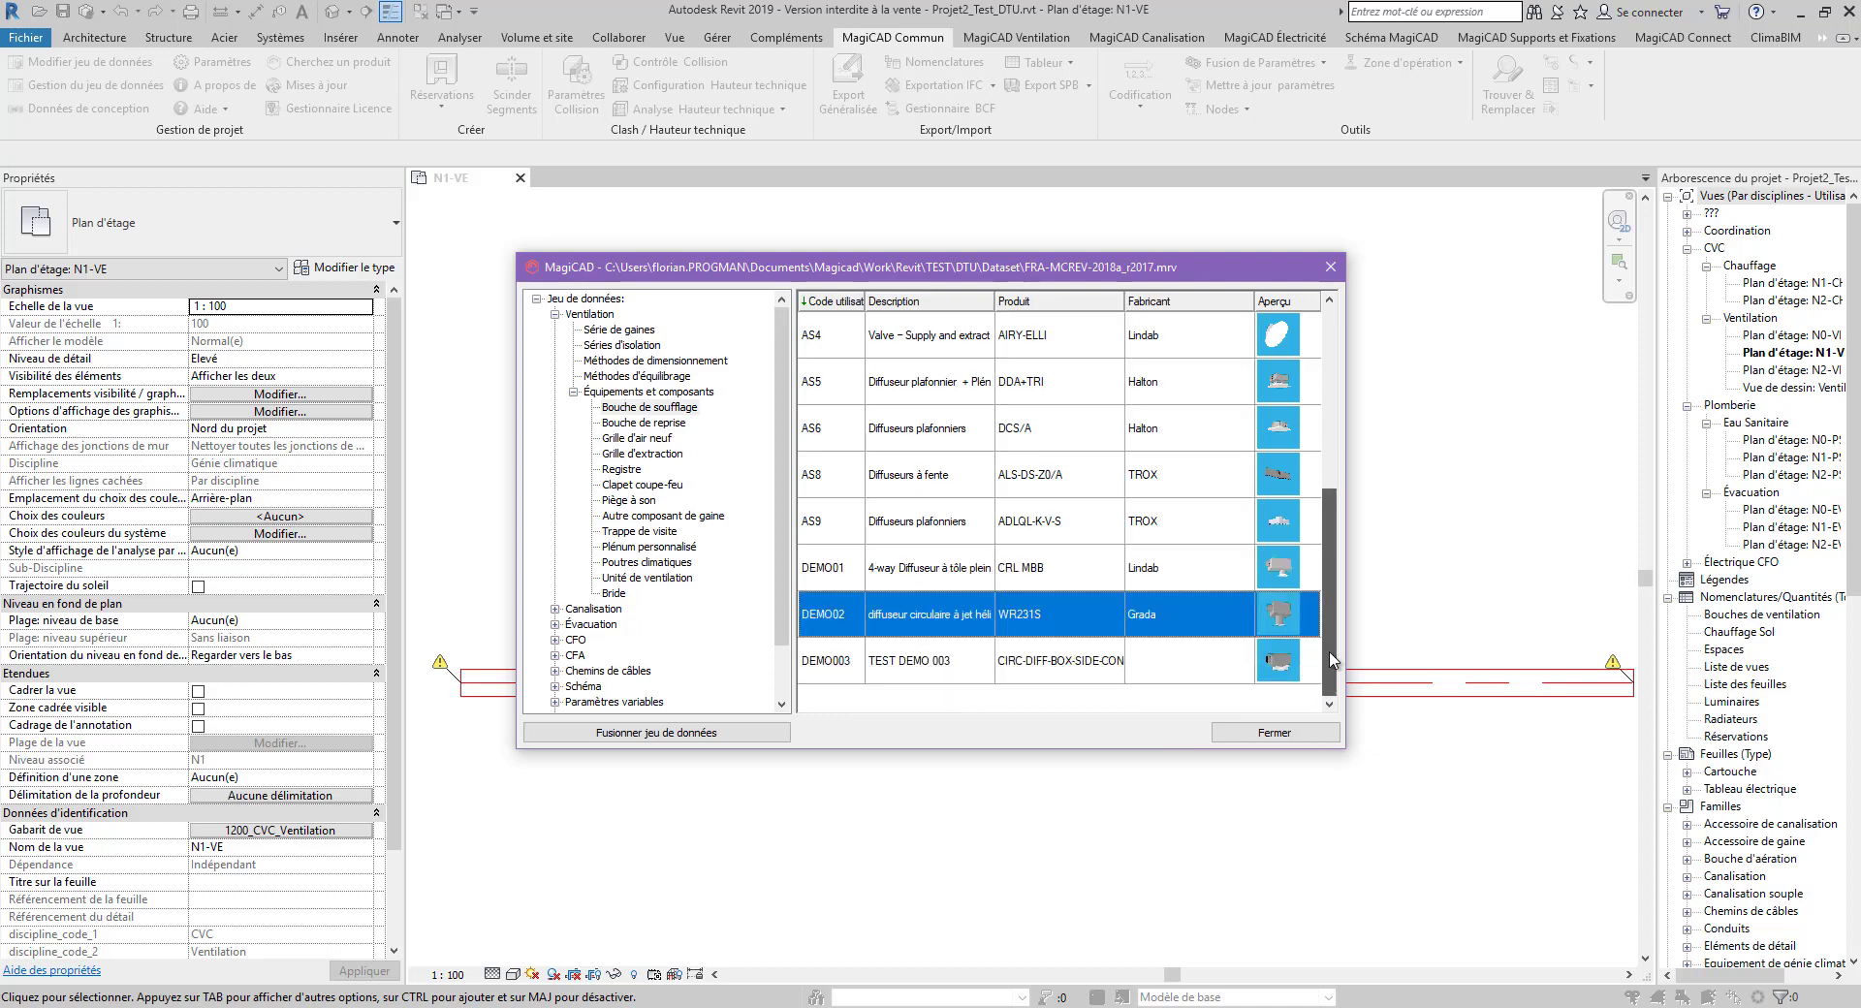
pyautogui.rightClick(1172, 696)
pyautogui.click(1206, 711)
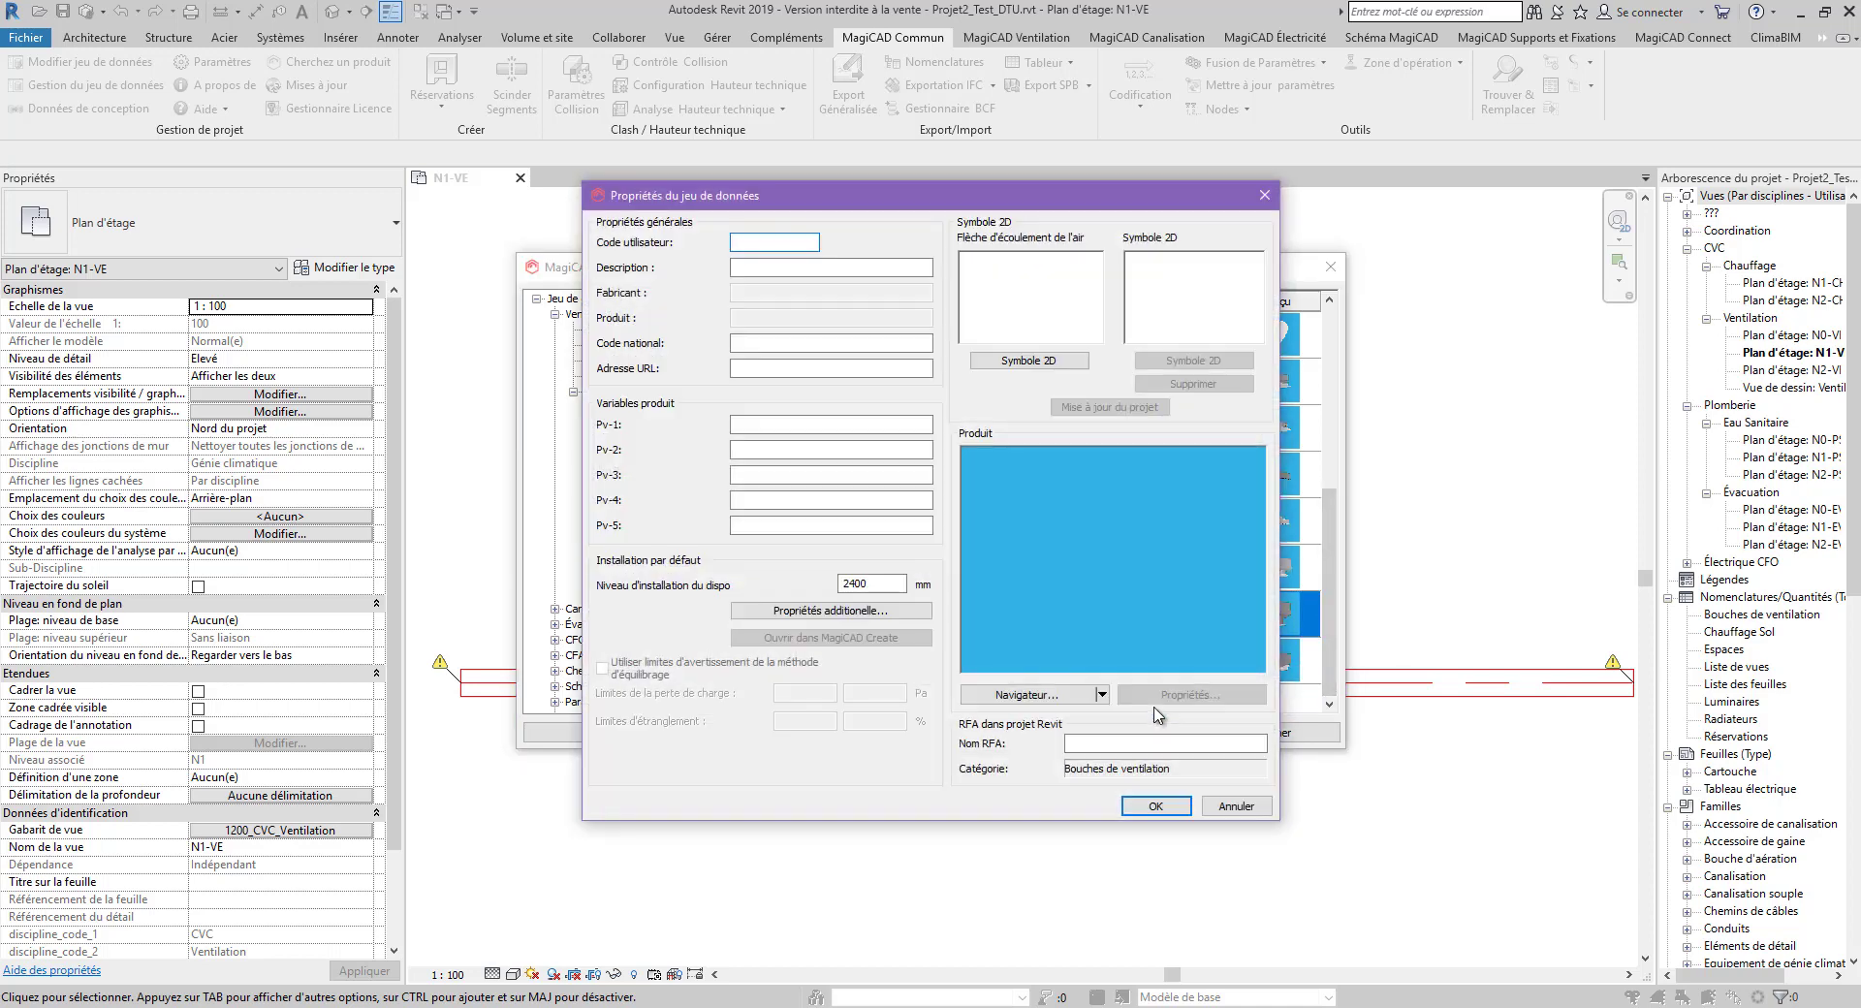
pyautogui.click(1056, 704)
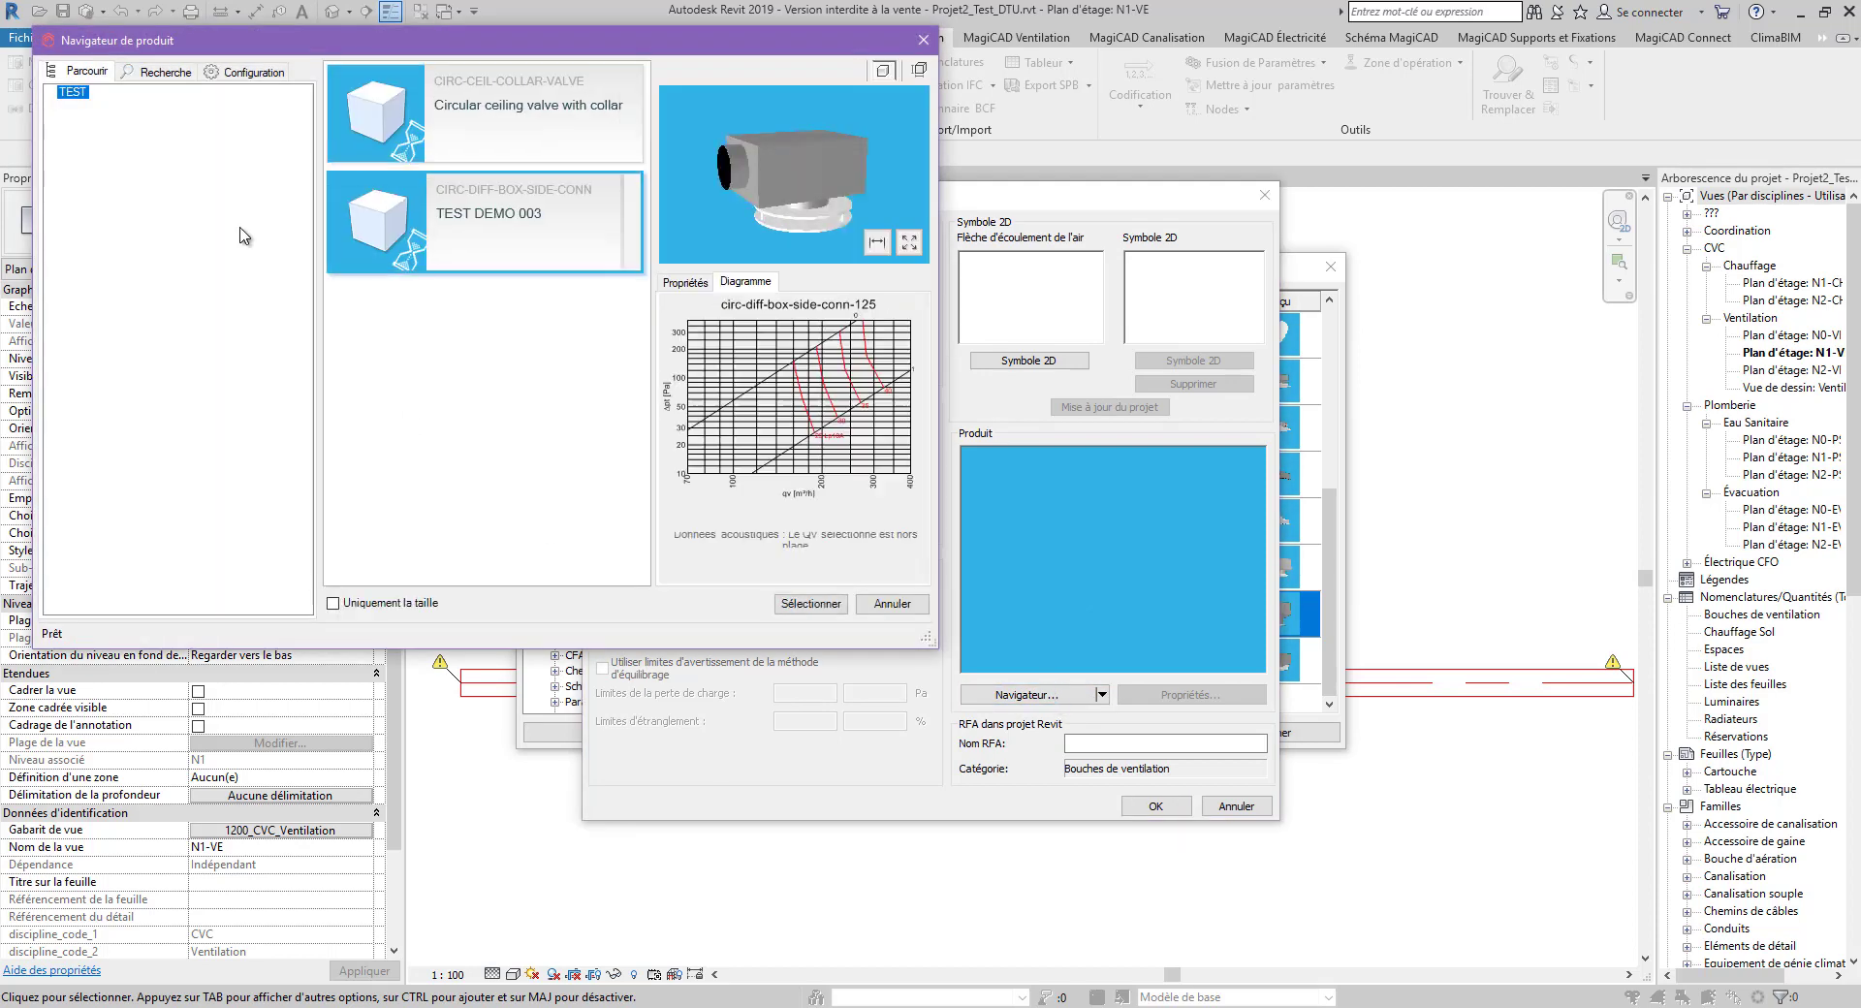
# Switch the product source to the online cloud database, list its manufacturers and close MagiCAD Create
pyautogui.click(76, 117)
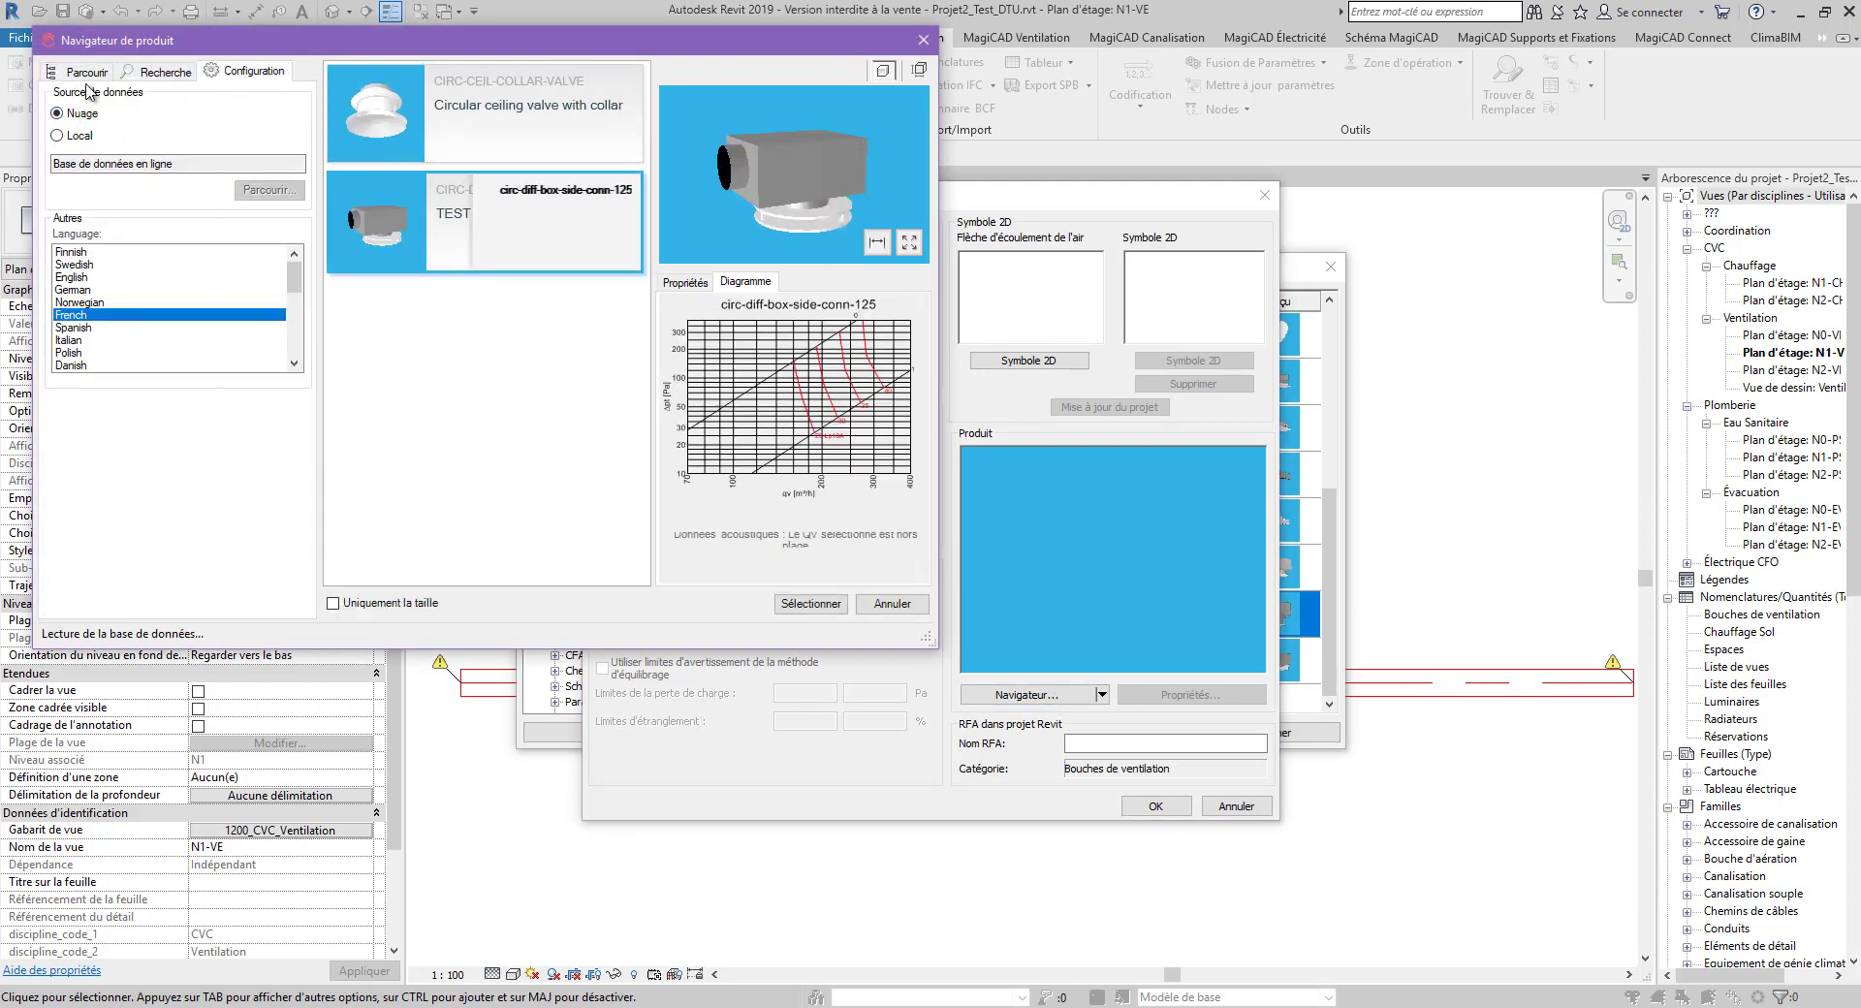
pyautogui.click(87, 76)
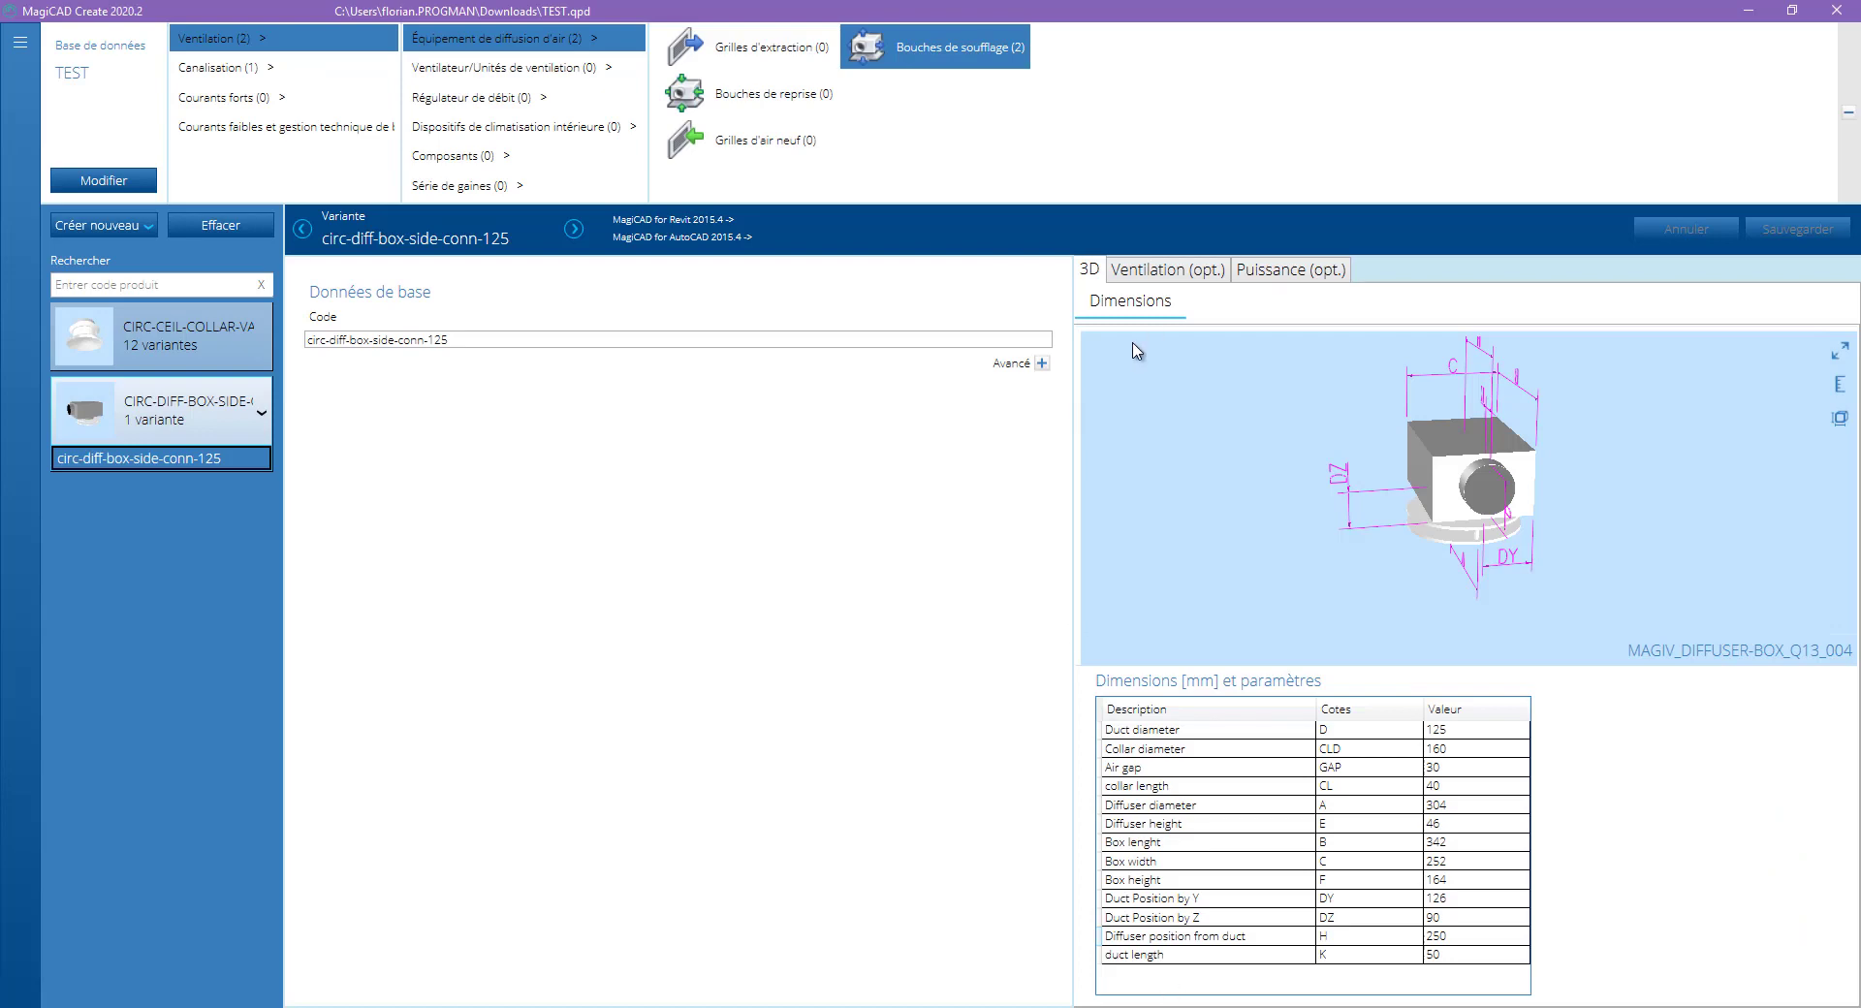
pyautogui.click(1837, 10)
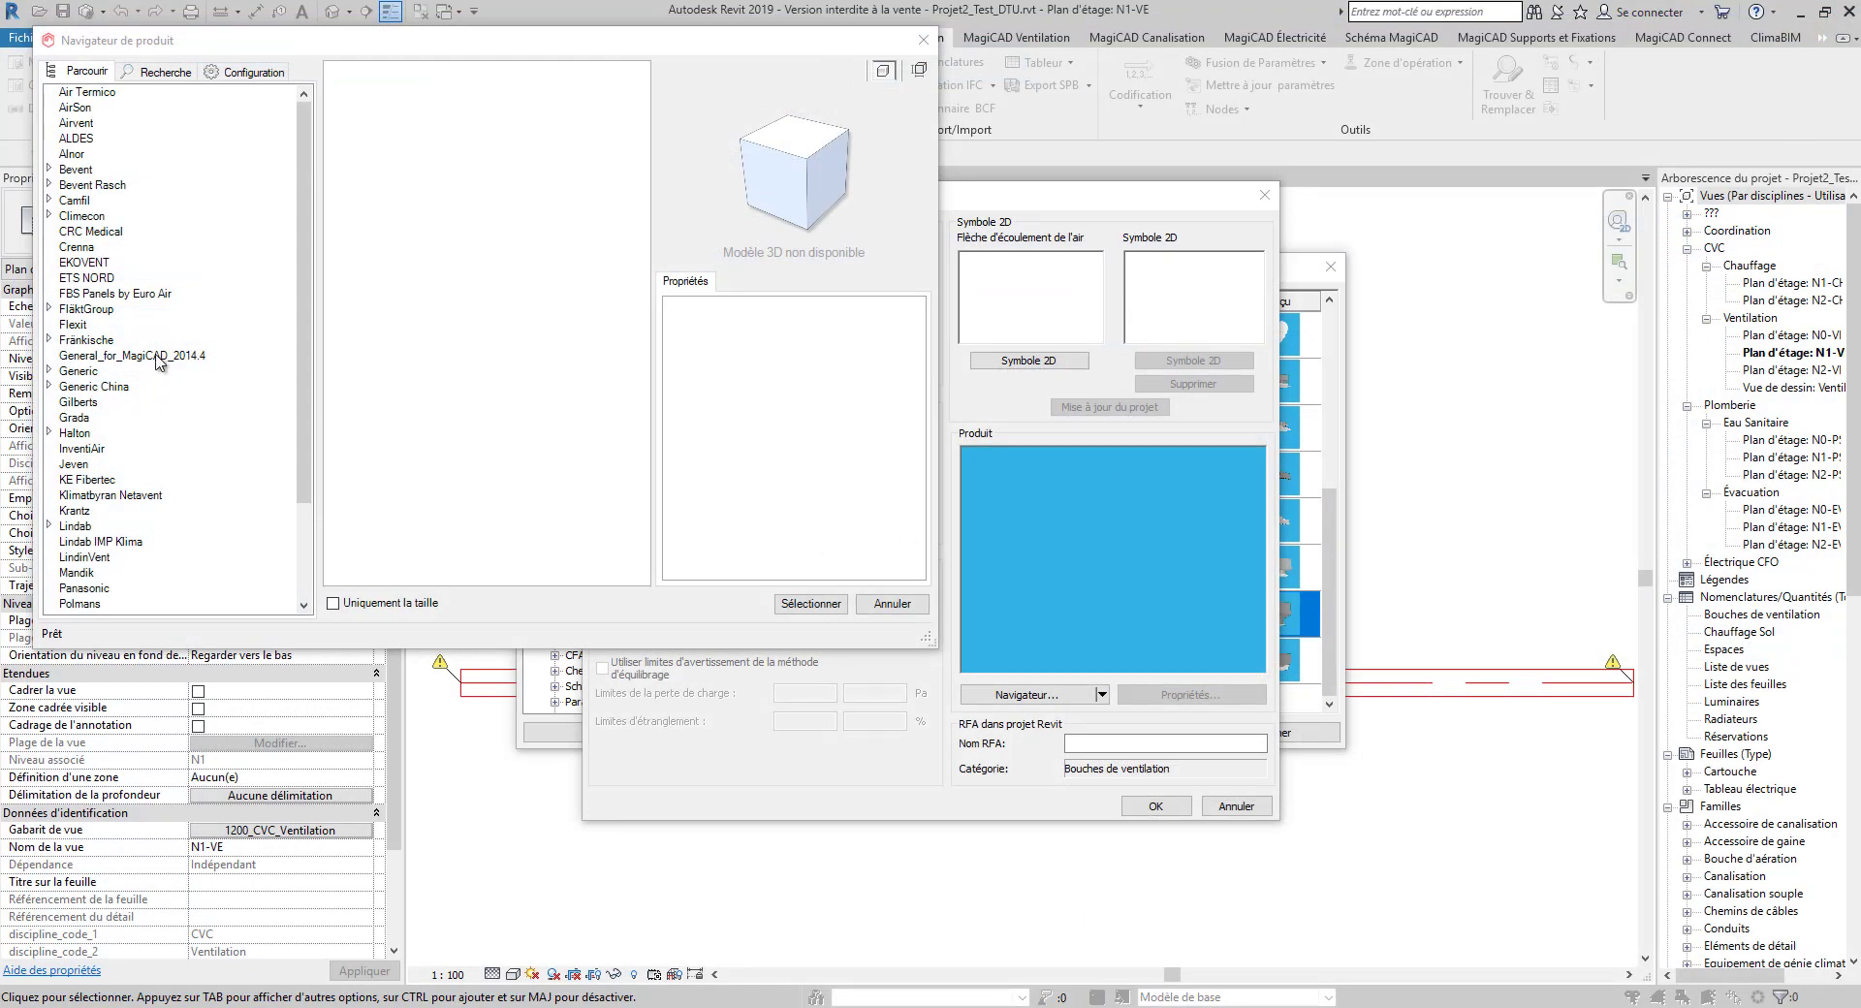
# List the Generic manufacturer's diffusers and browse to the rectangular models
pyautogui.click(52, 370)
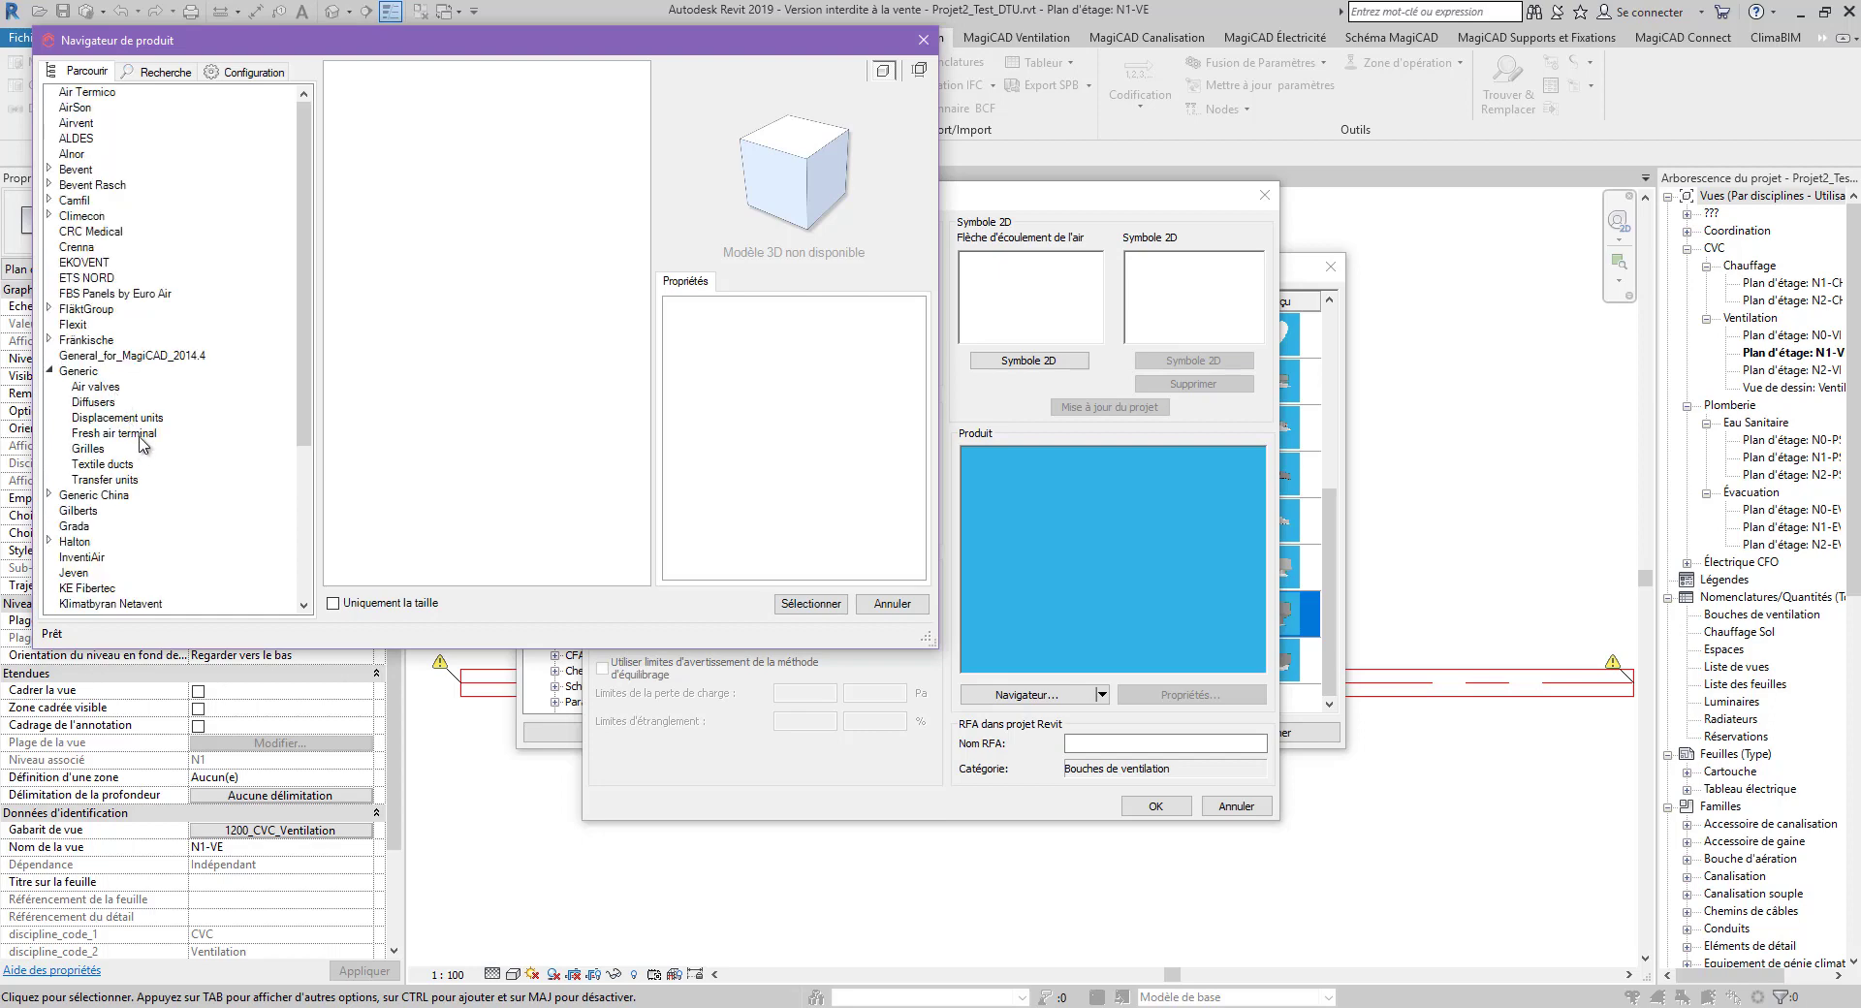
pyautogui.click(127, 437)
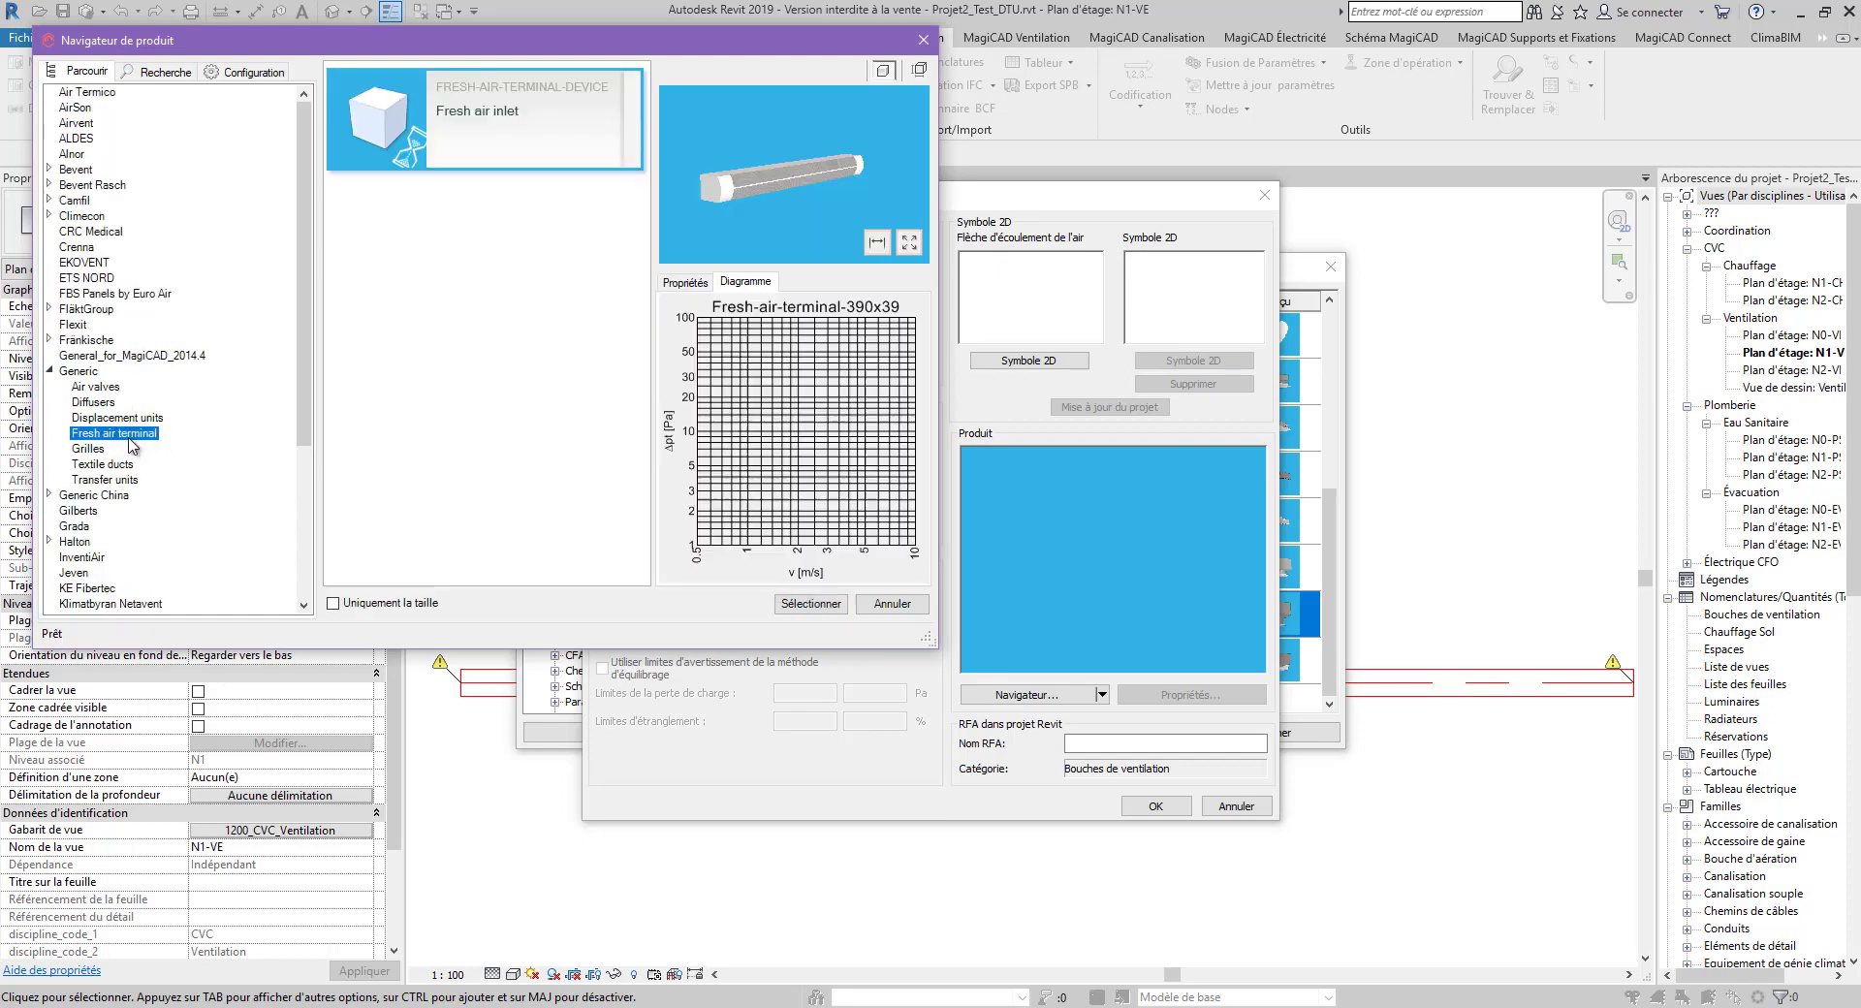
pyautogui.click(94, 403)
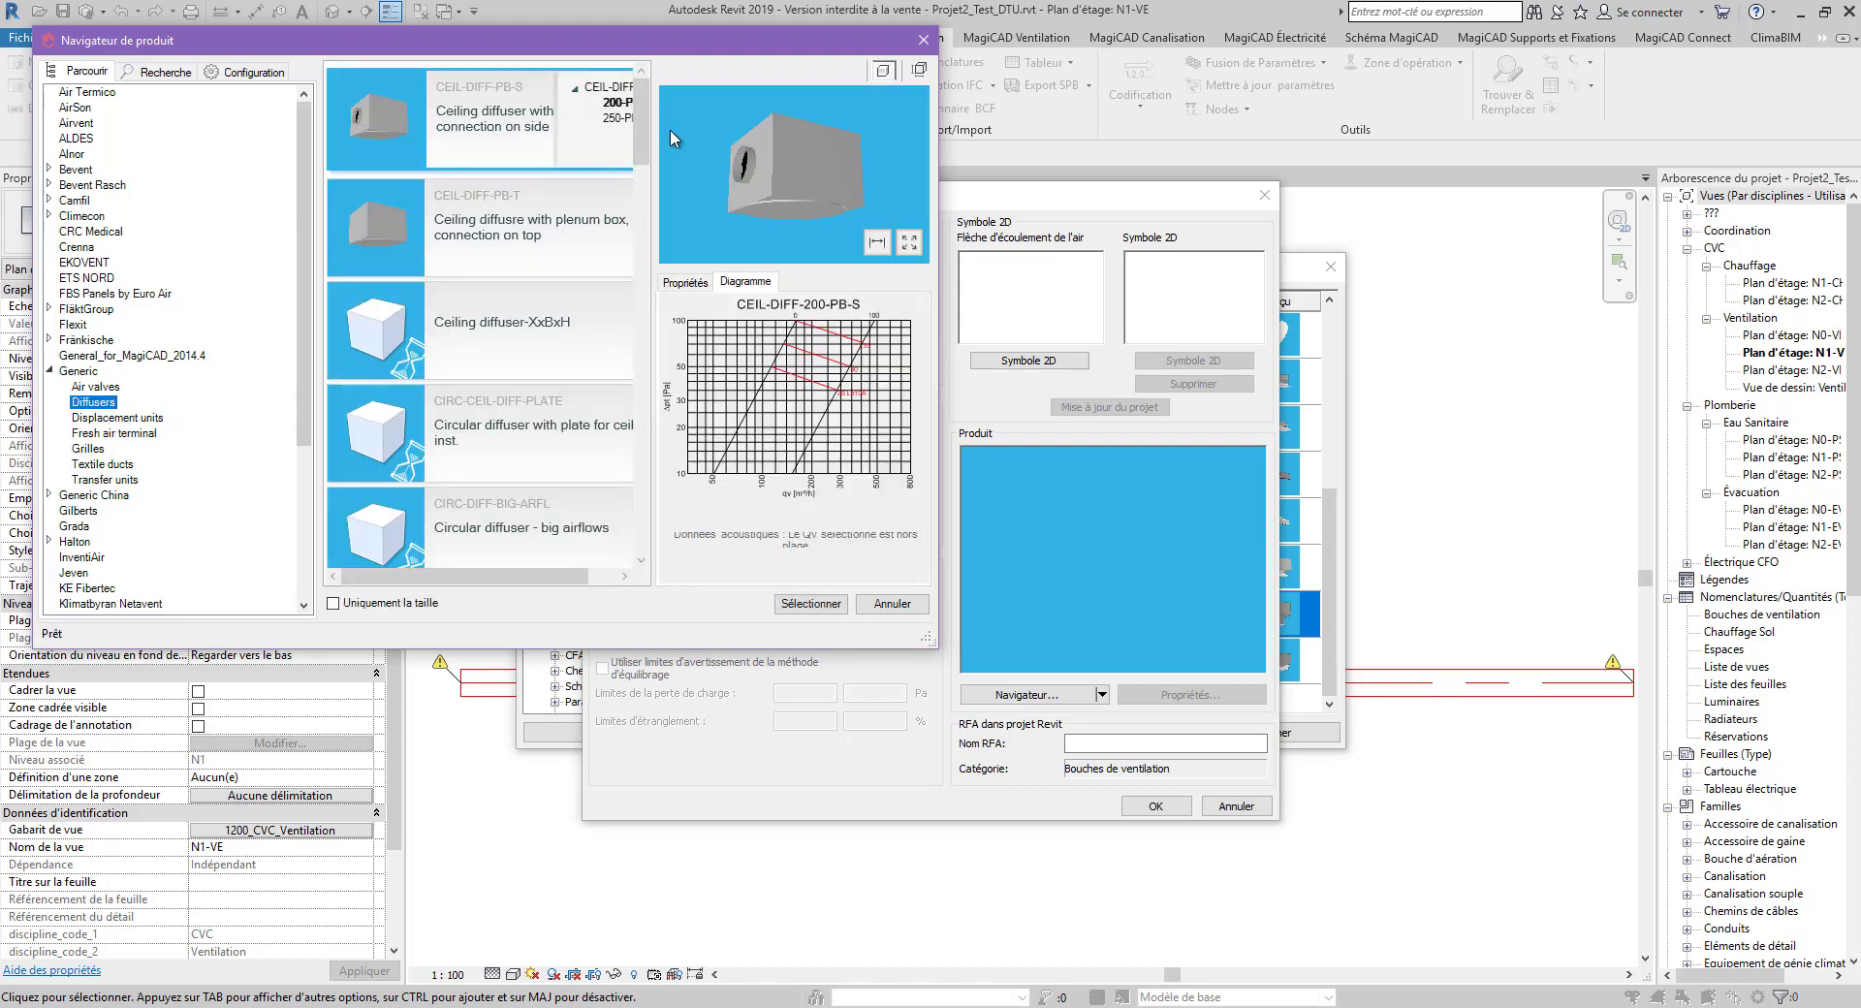
pyautogui.moveTo(648, 148); pyautogui.dragTo(678, 318)
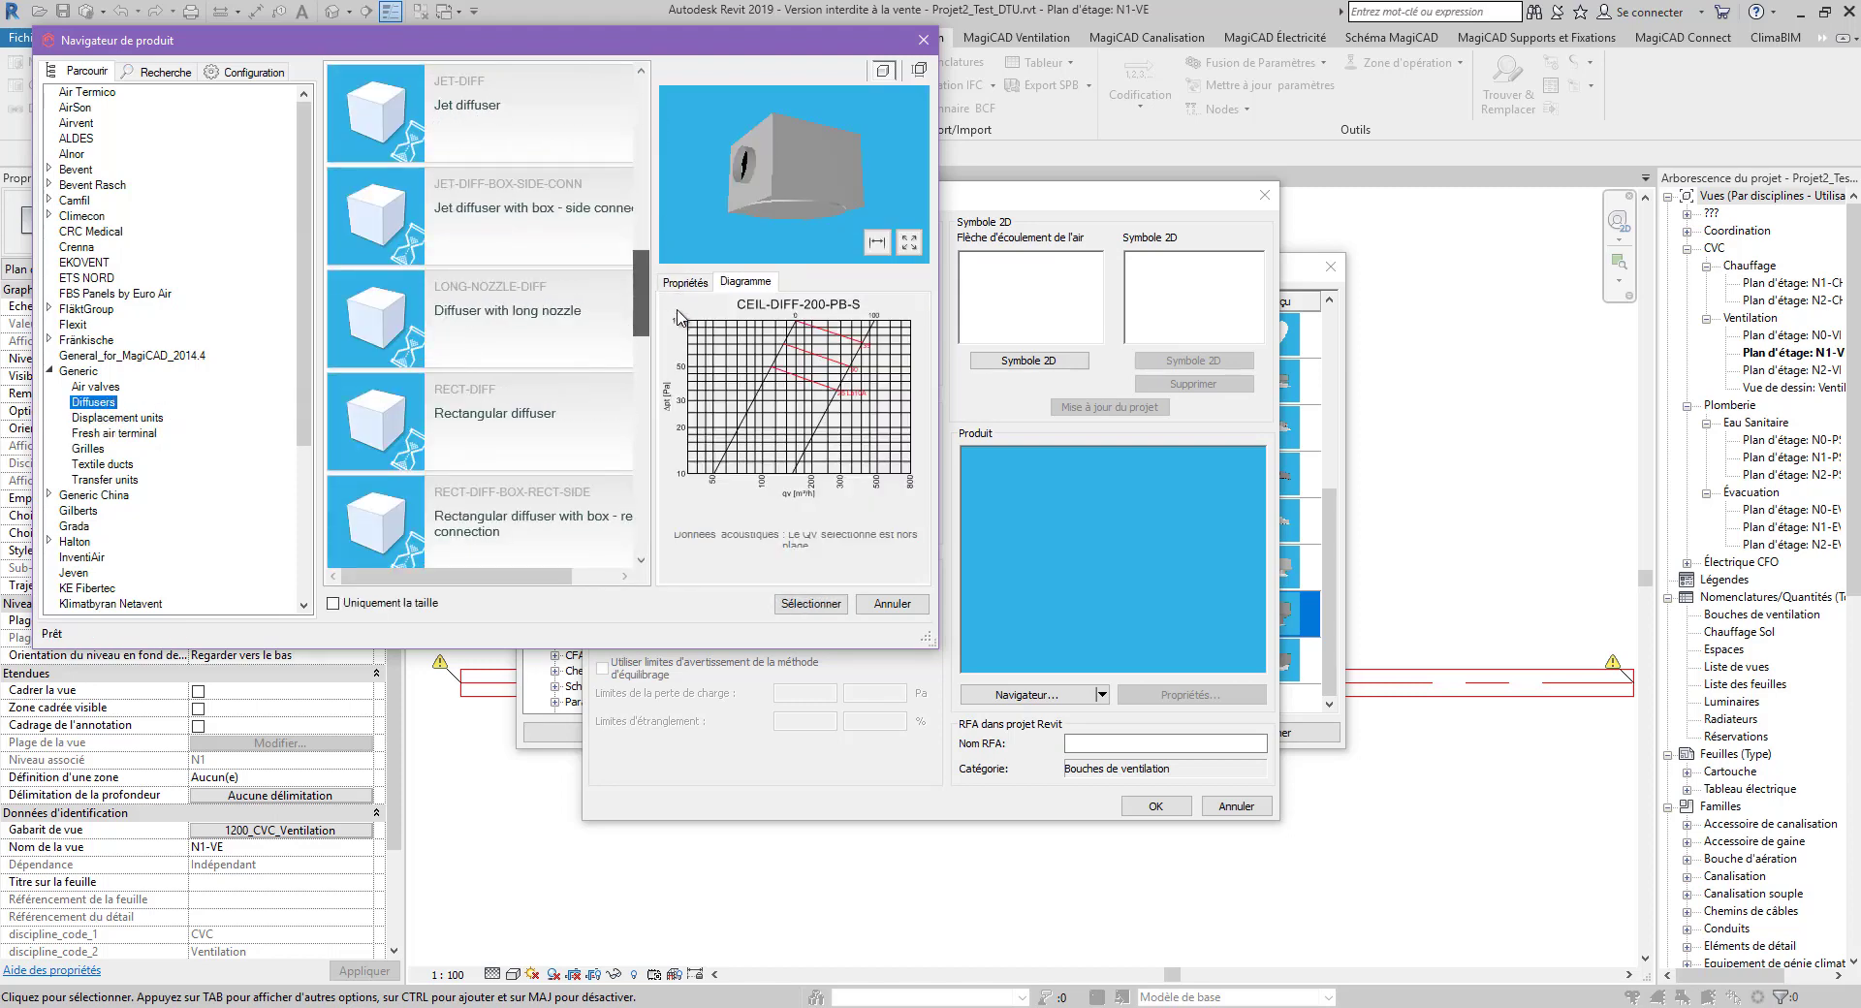
pyautogui.rightClick(669, 310)
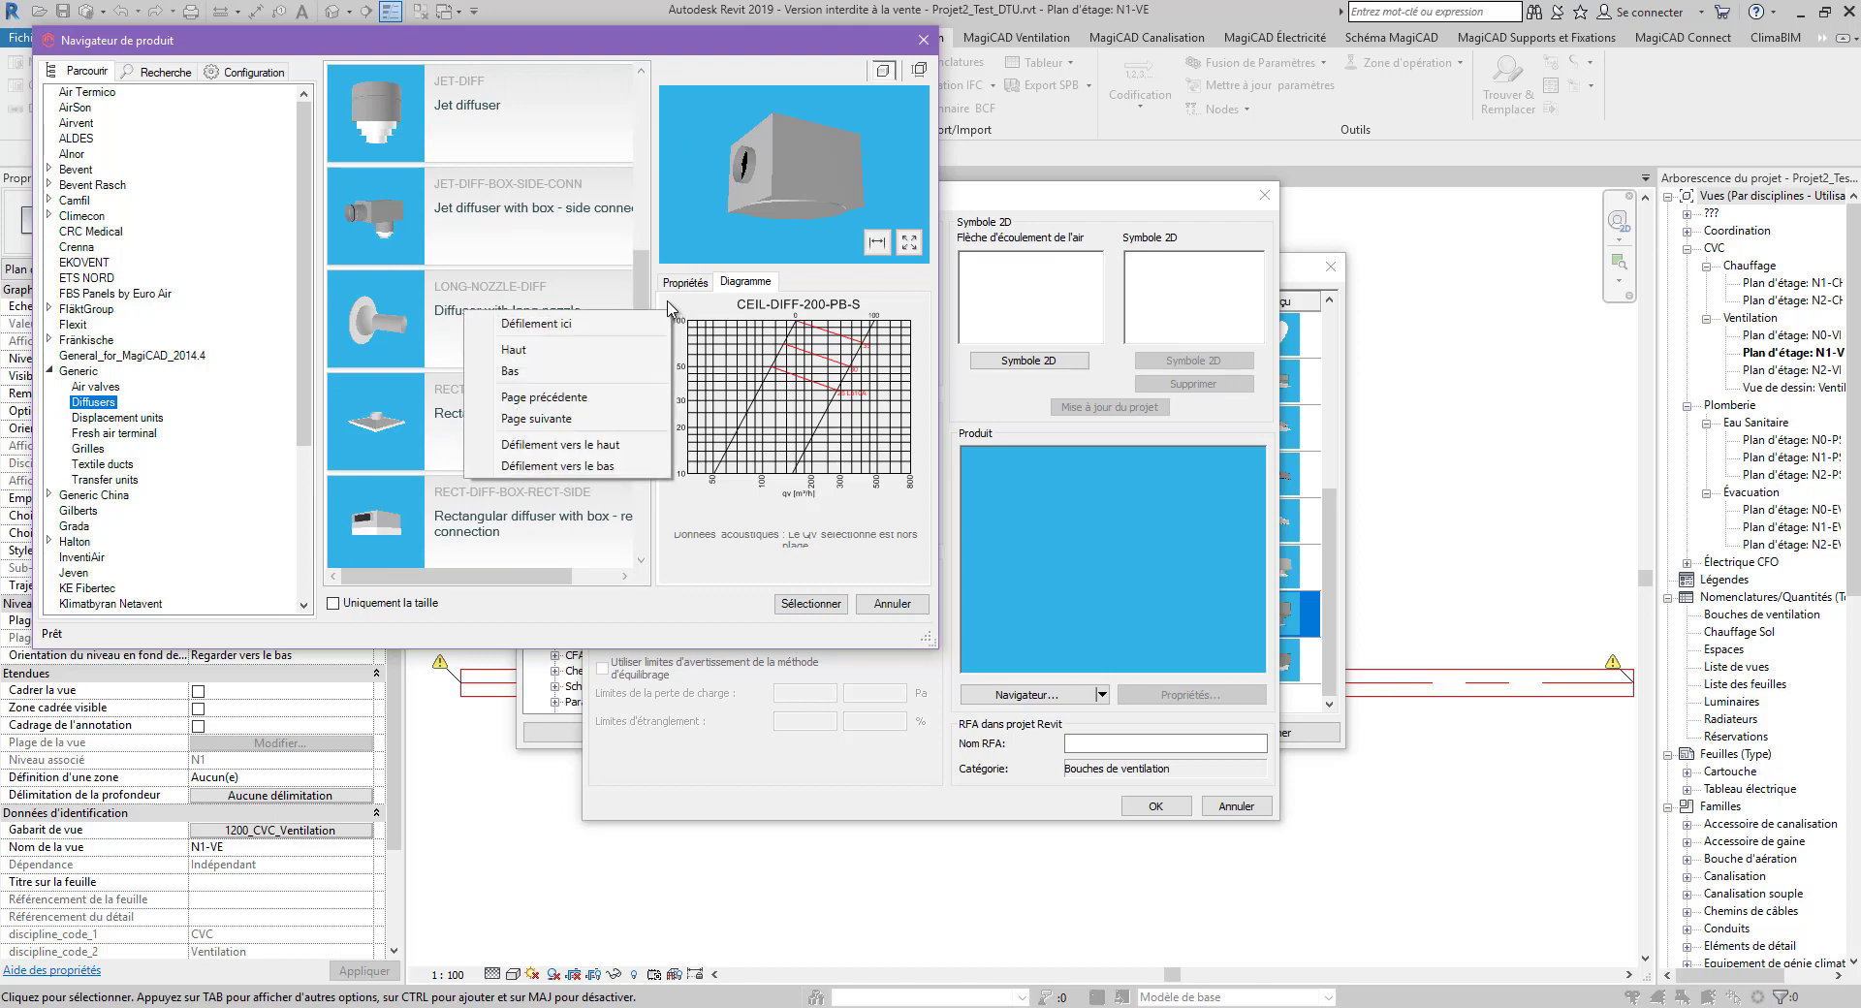
pyautogui.moveTo(641, 283); pyautogui.dragTo(643, 328)
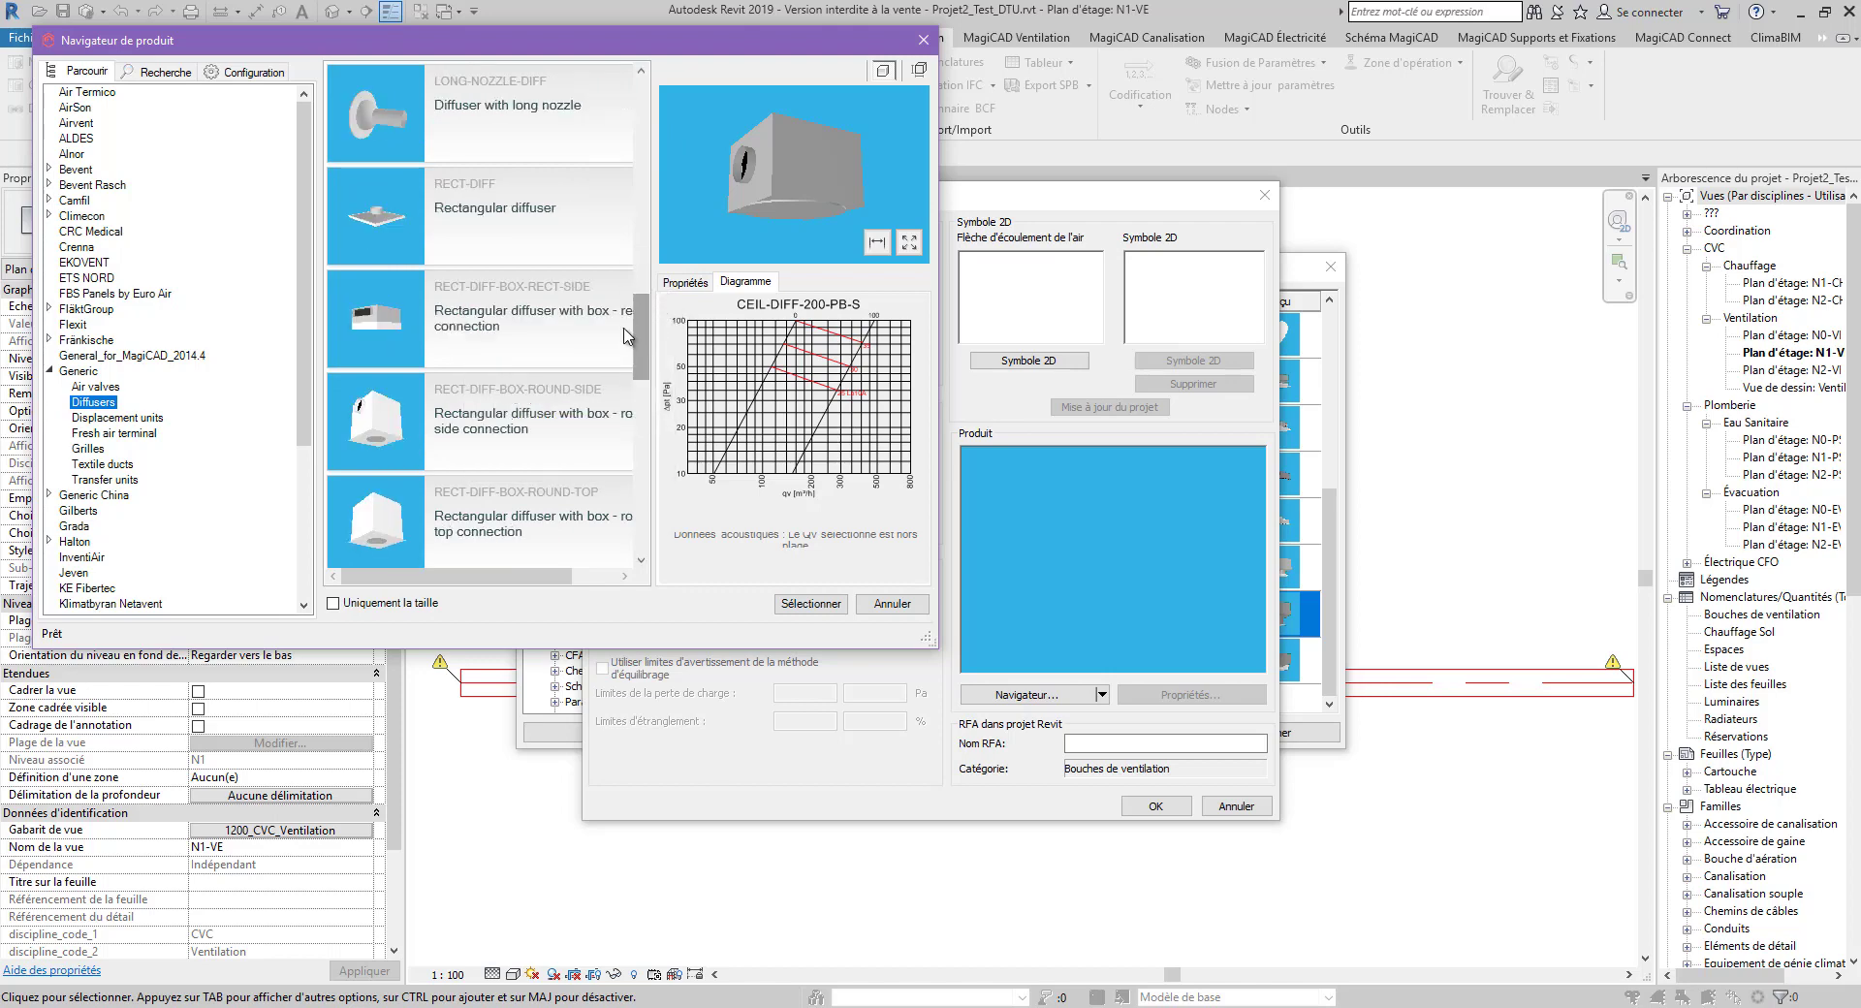
# Choose size 160-4 of the RECT-DIFF rectangular diffuser and insert the RECT-DIFF product into the new terminal
pyautogui.click(441, 191)
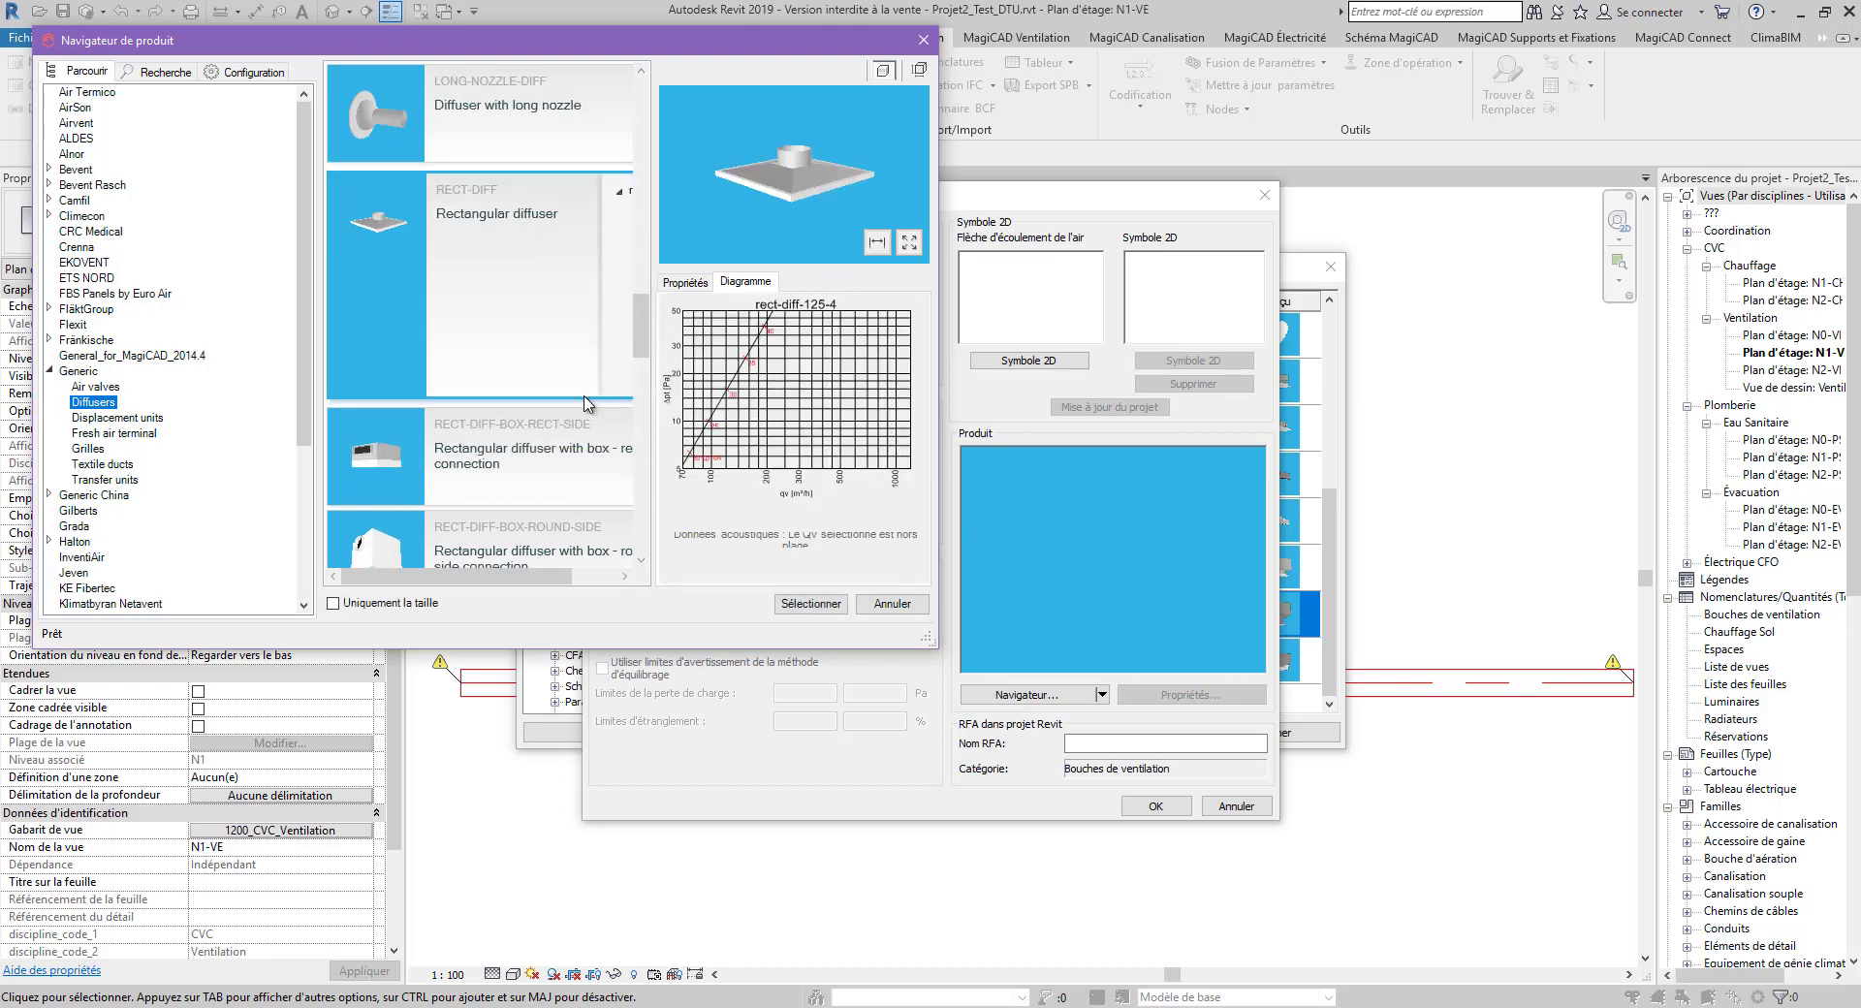
pyautogui.moveTo(575, 584); pyautogui.dragTo(620, 584)
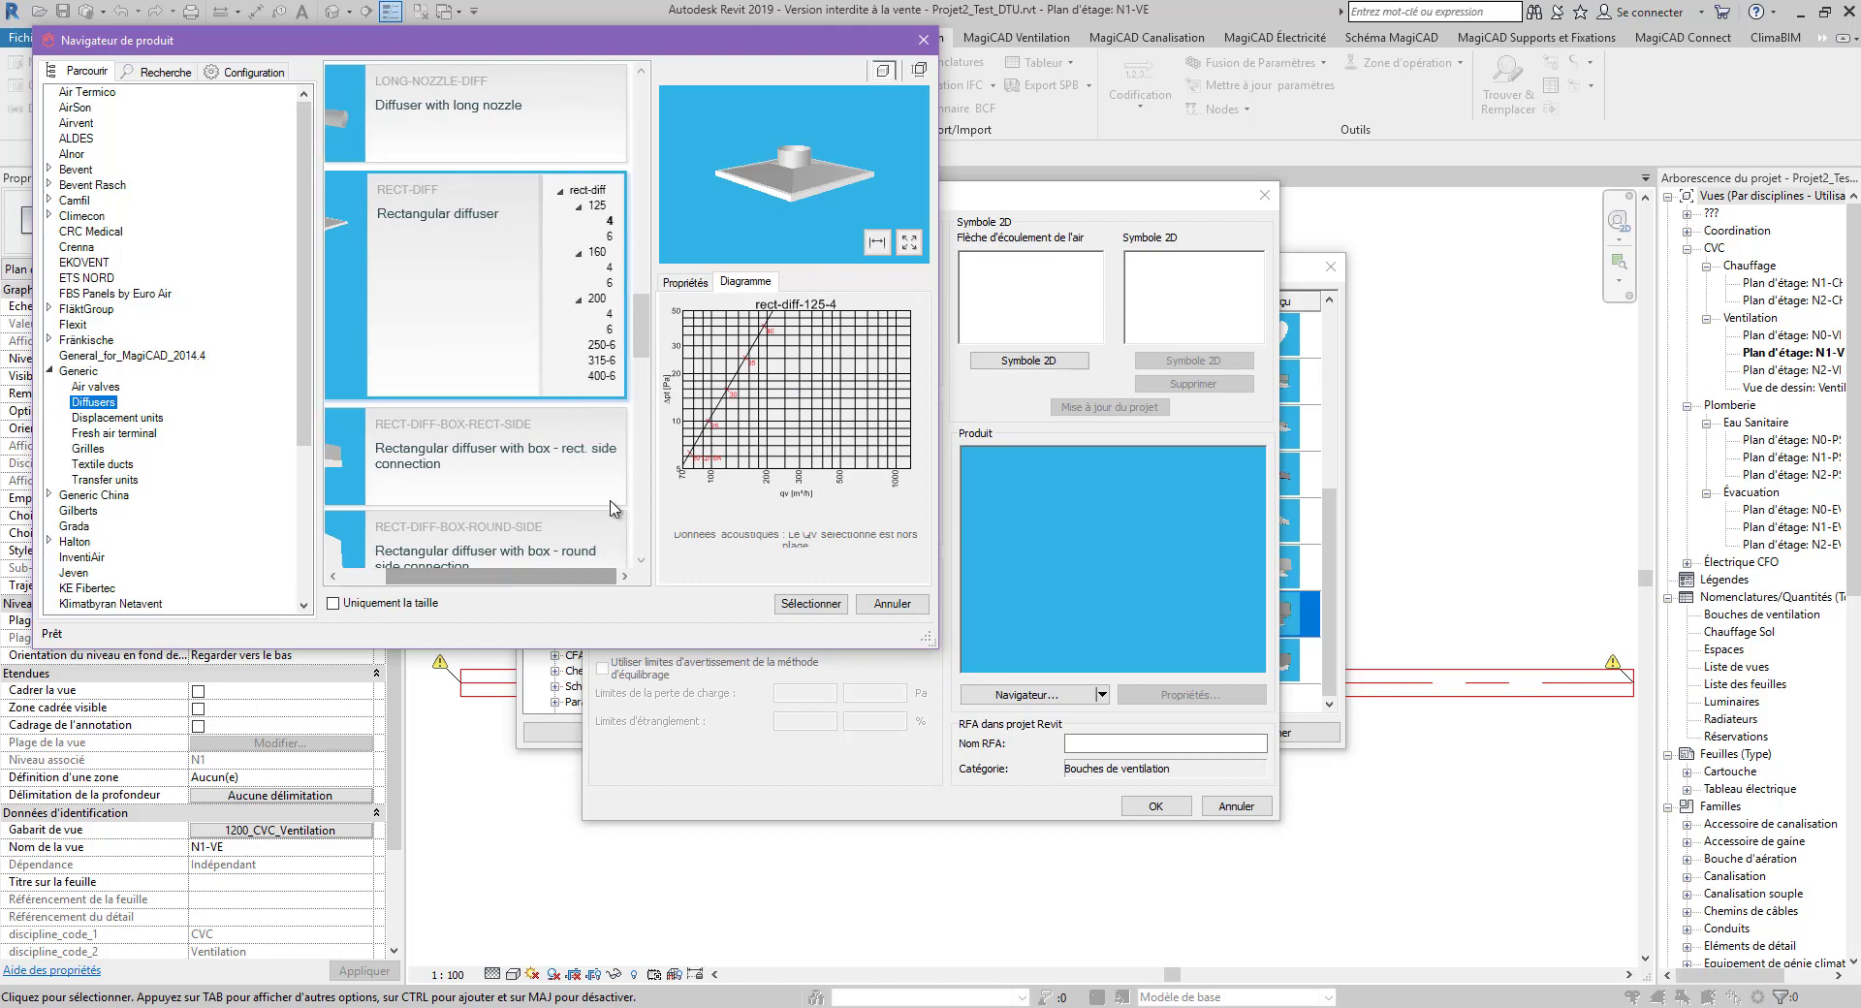
pyautogui.click(609, 268)
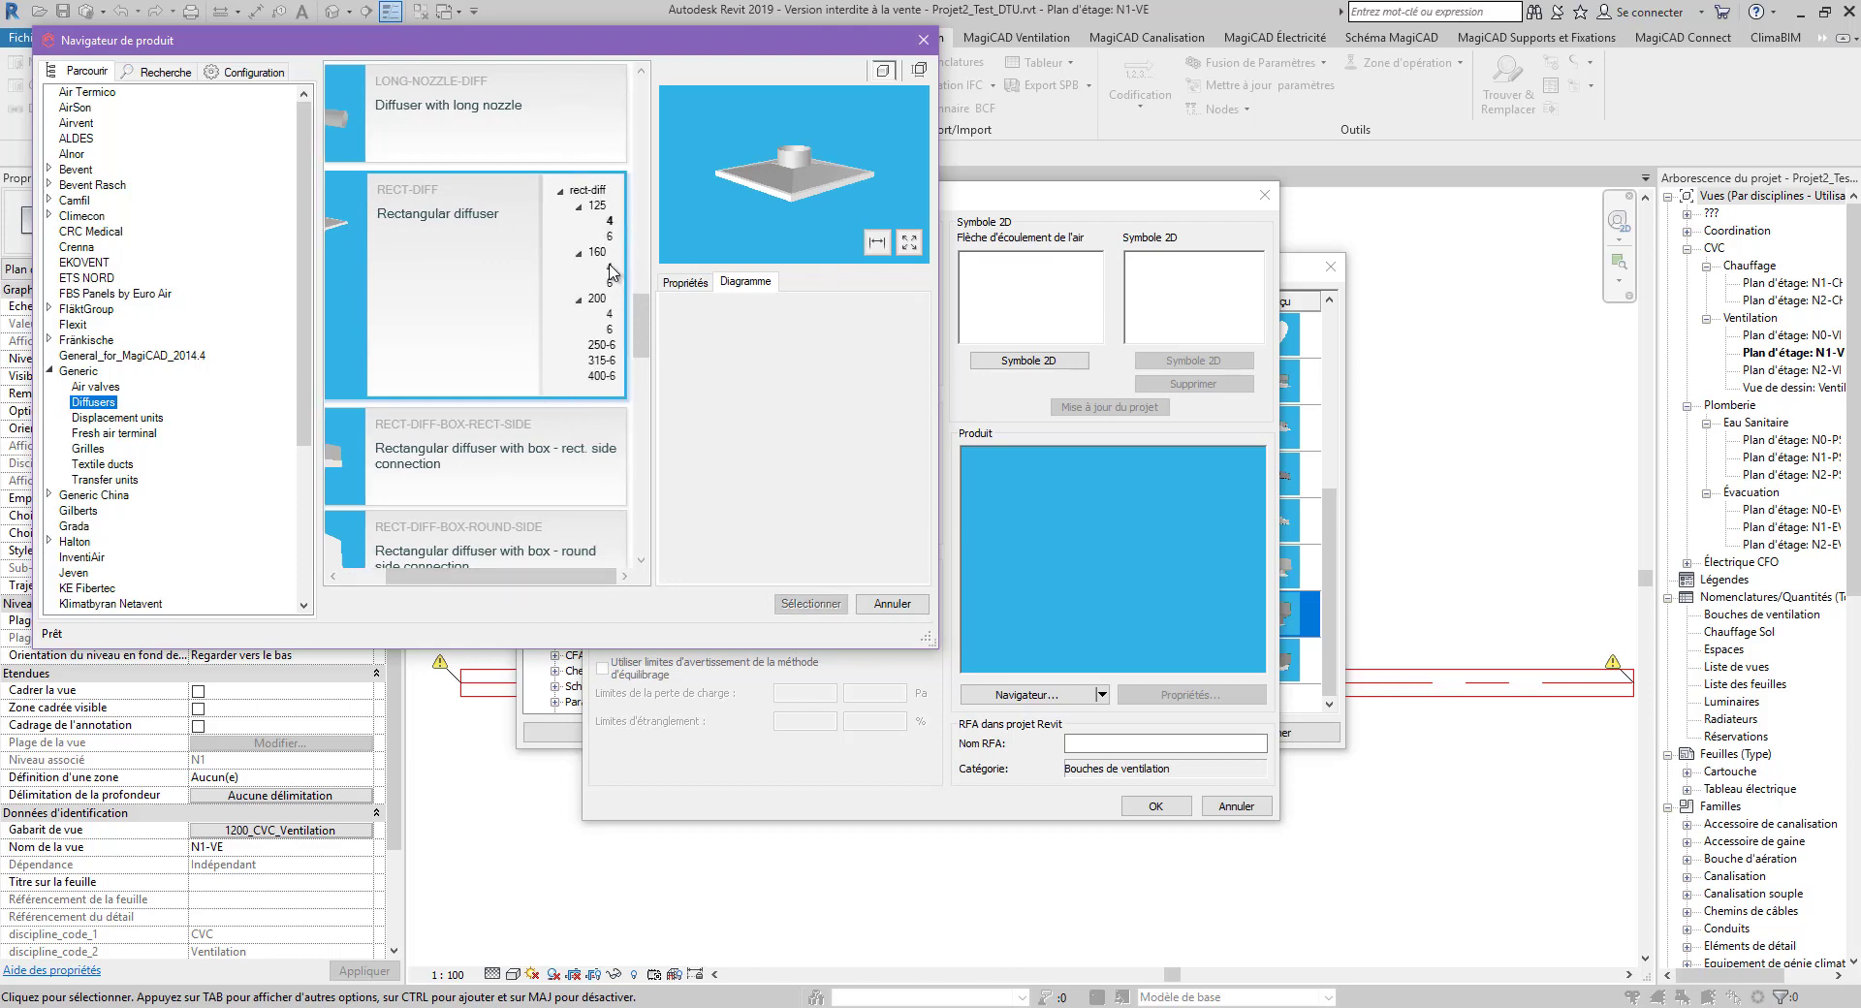
pyautogui.click(812, 603)
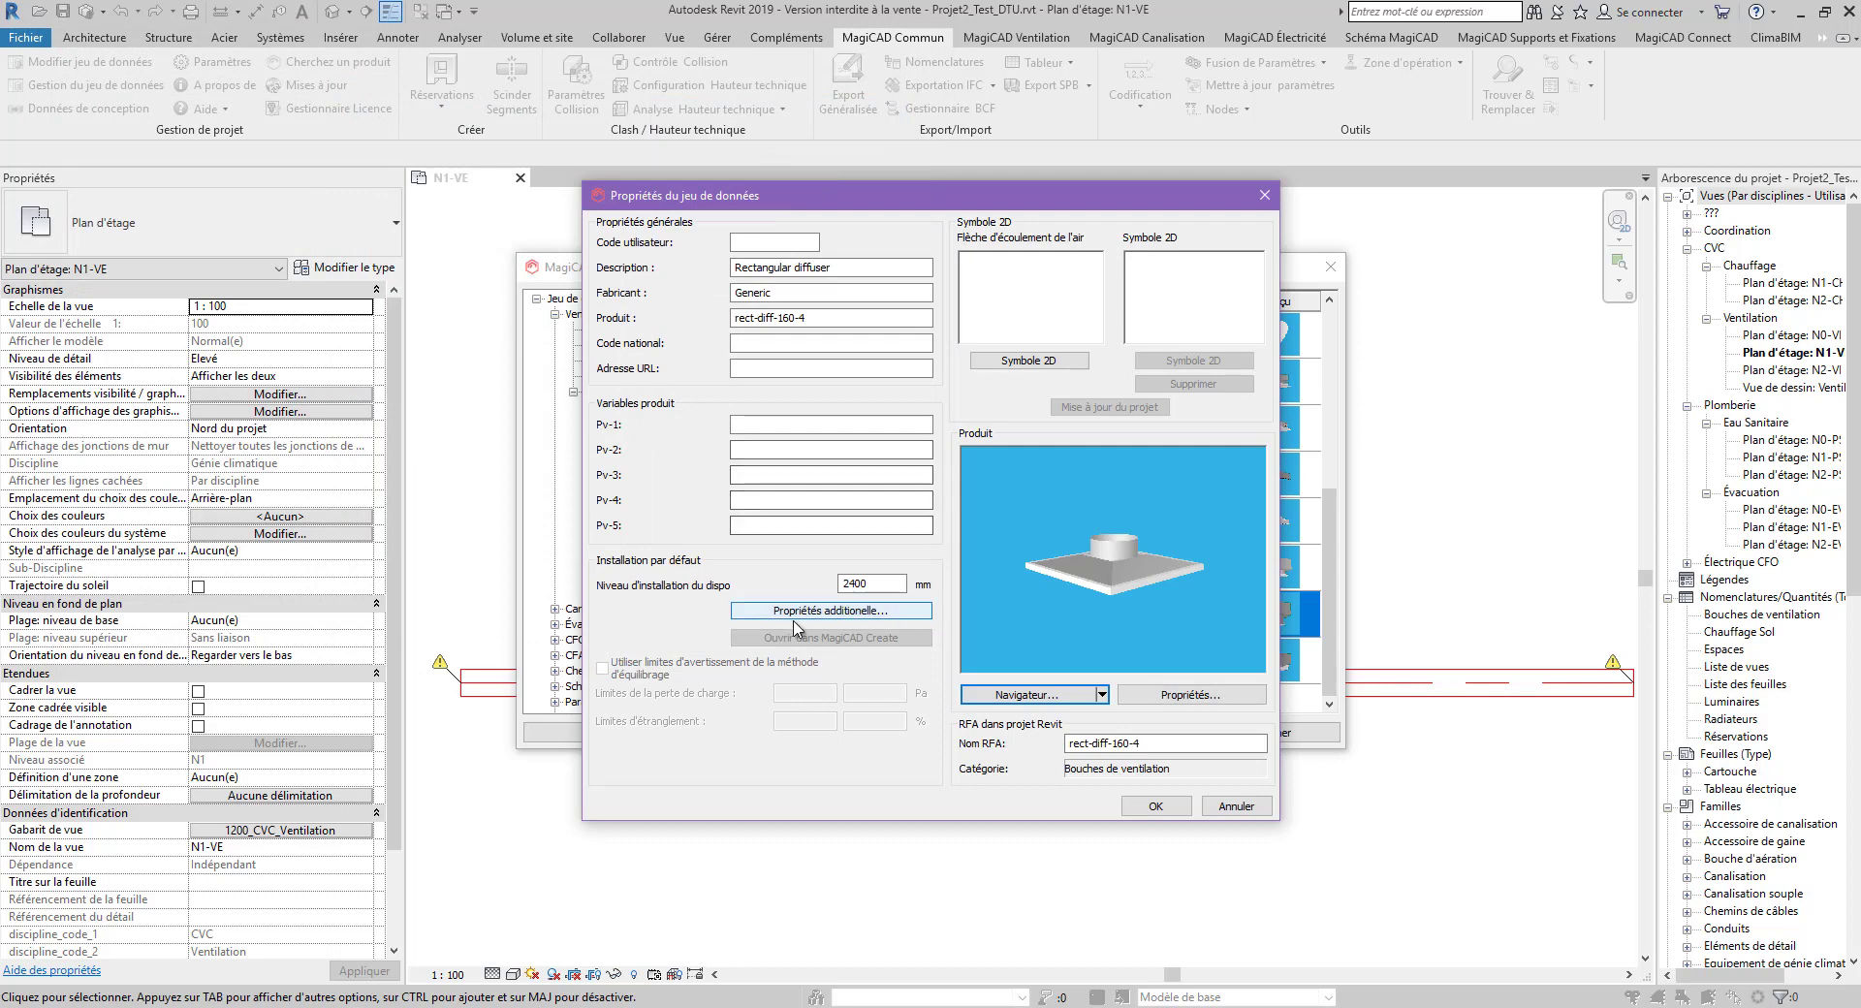
pyautogui.click(1084, 784)
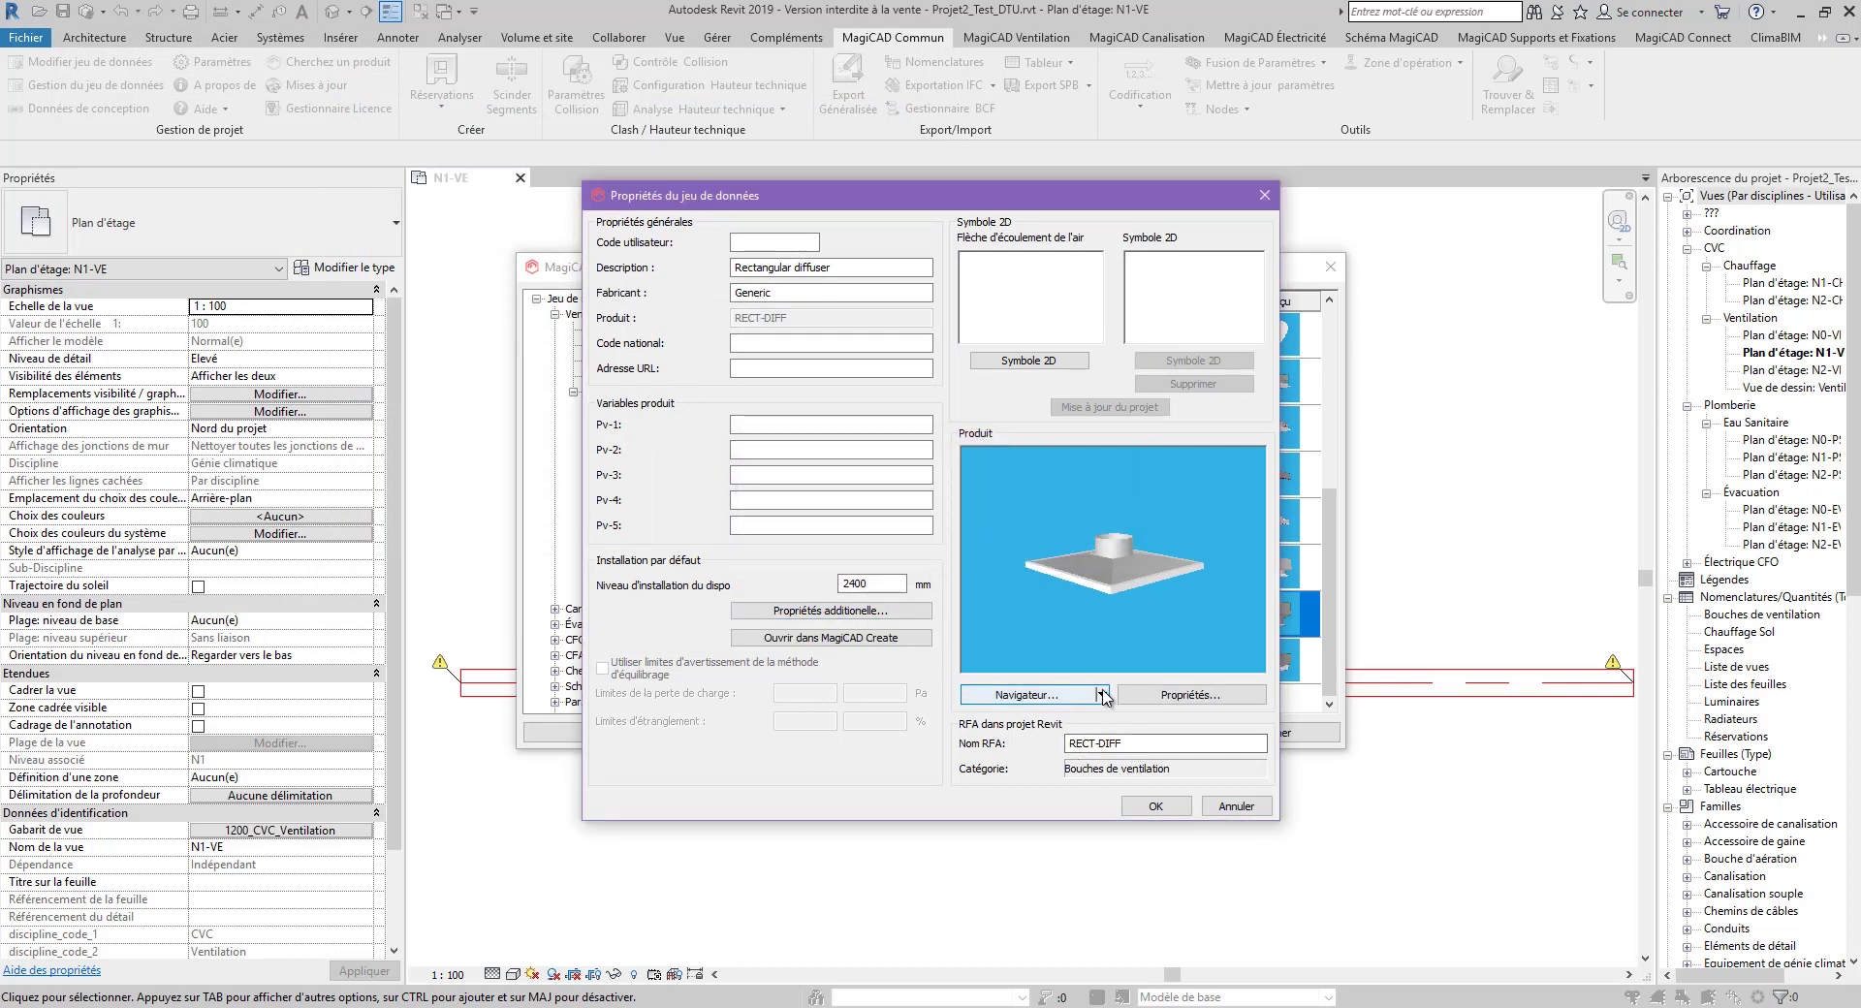
# Open the rectangular diffuser in MagiCAD Create and review the rect-diff-160-4 variant's dimensions and ventilation data
pyautogui.click(856, 641)
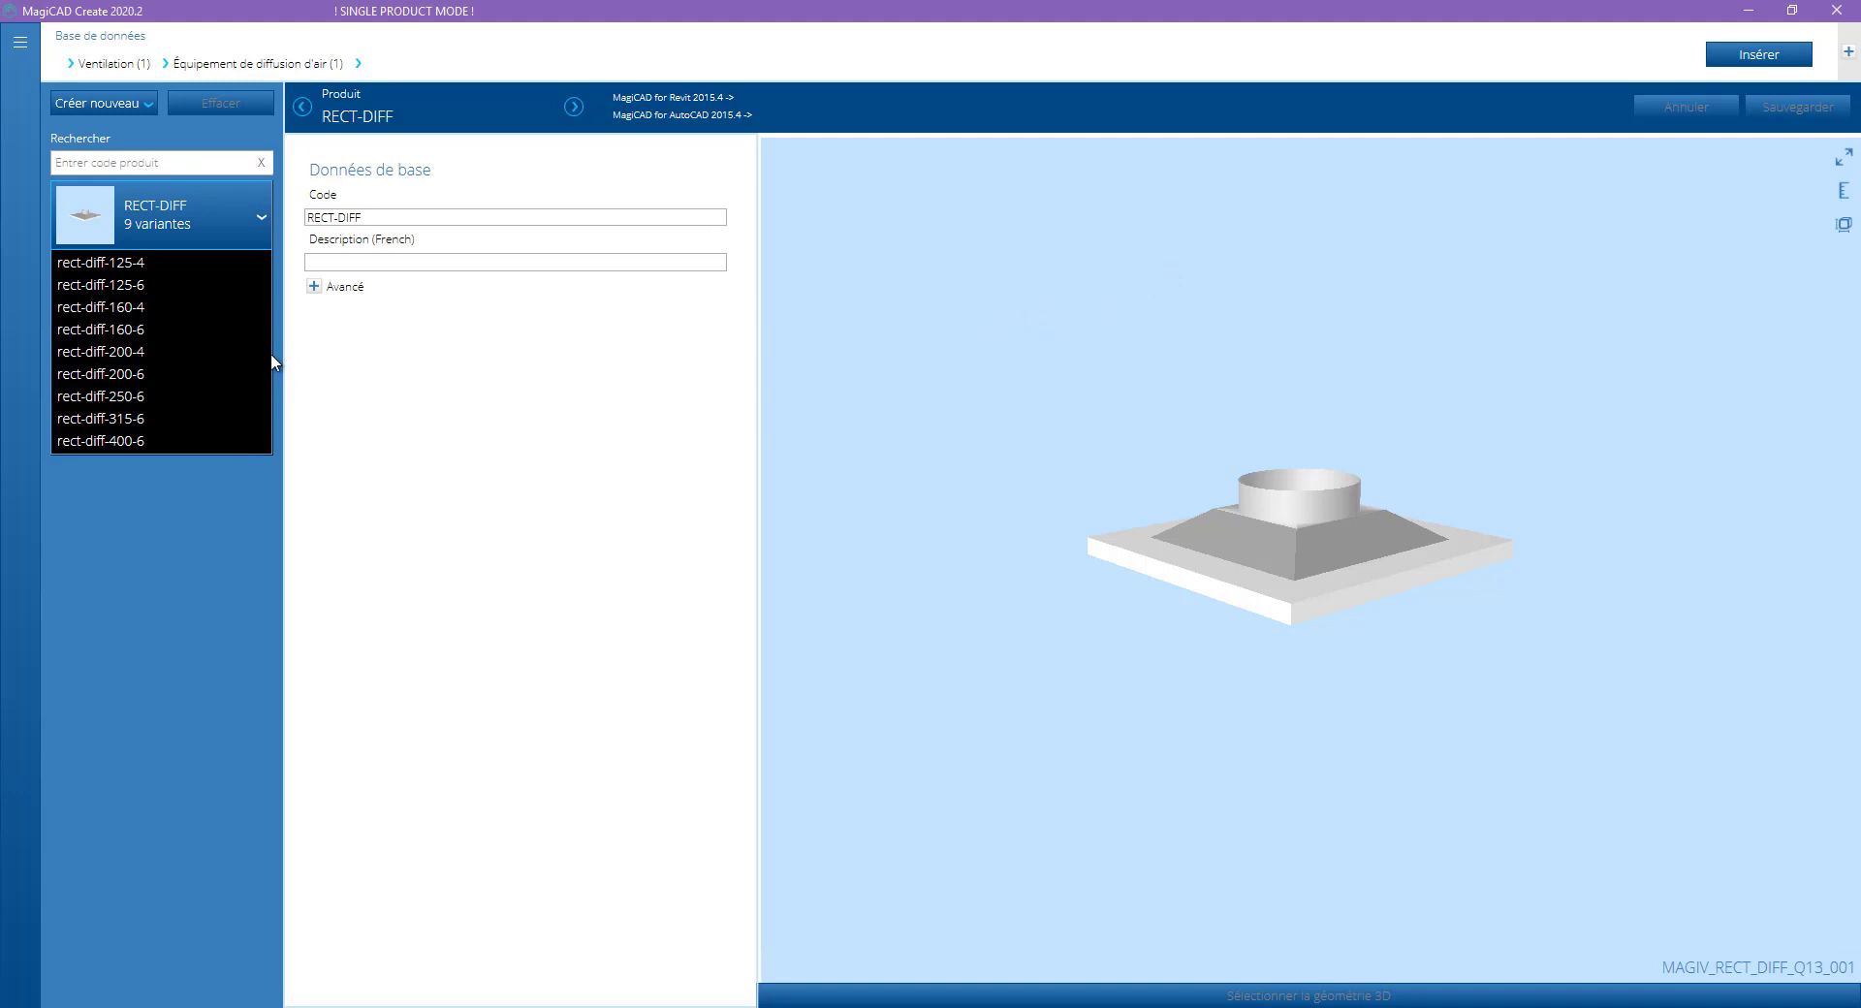
pyautogui.click(201, 308)
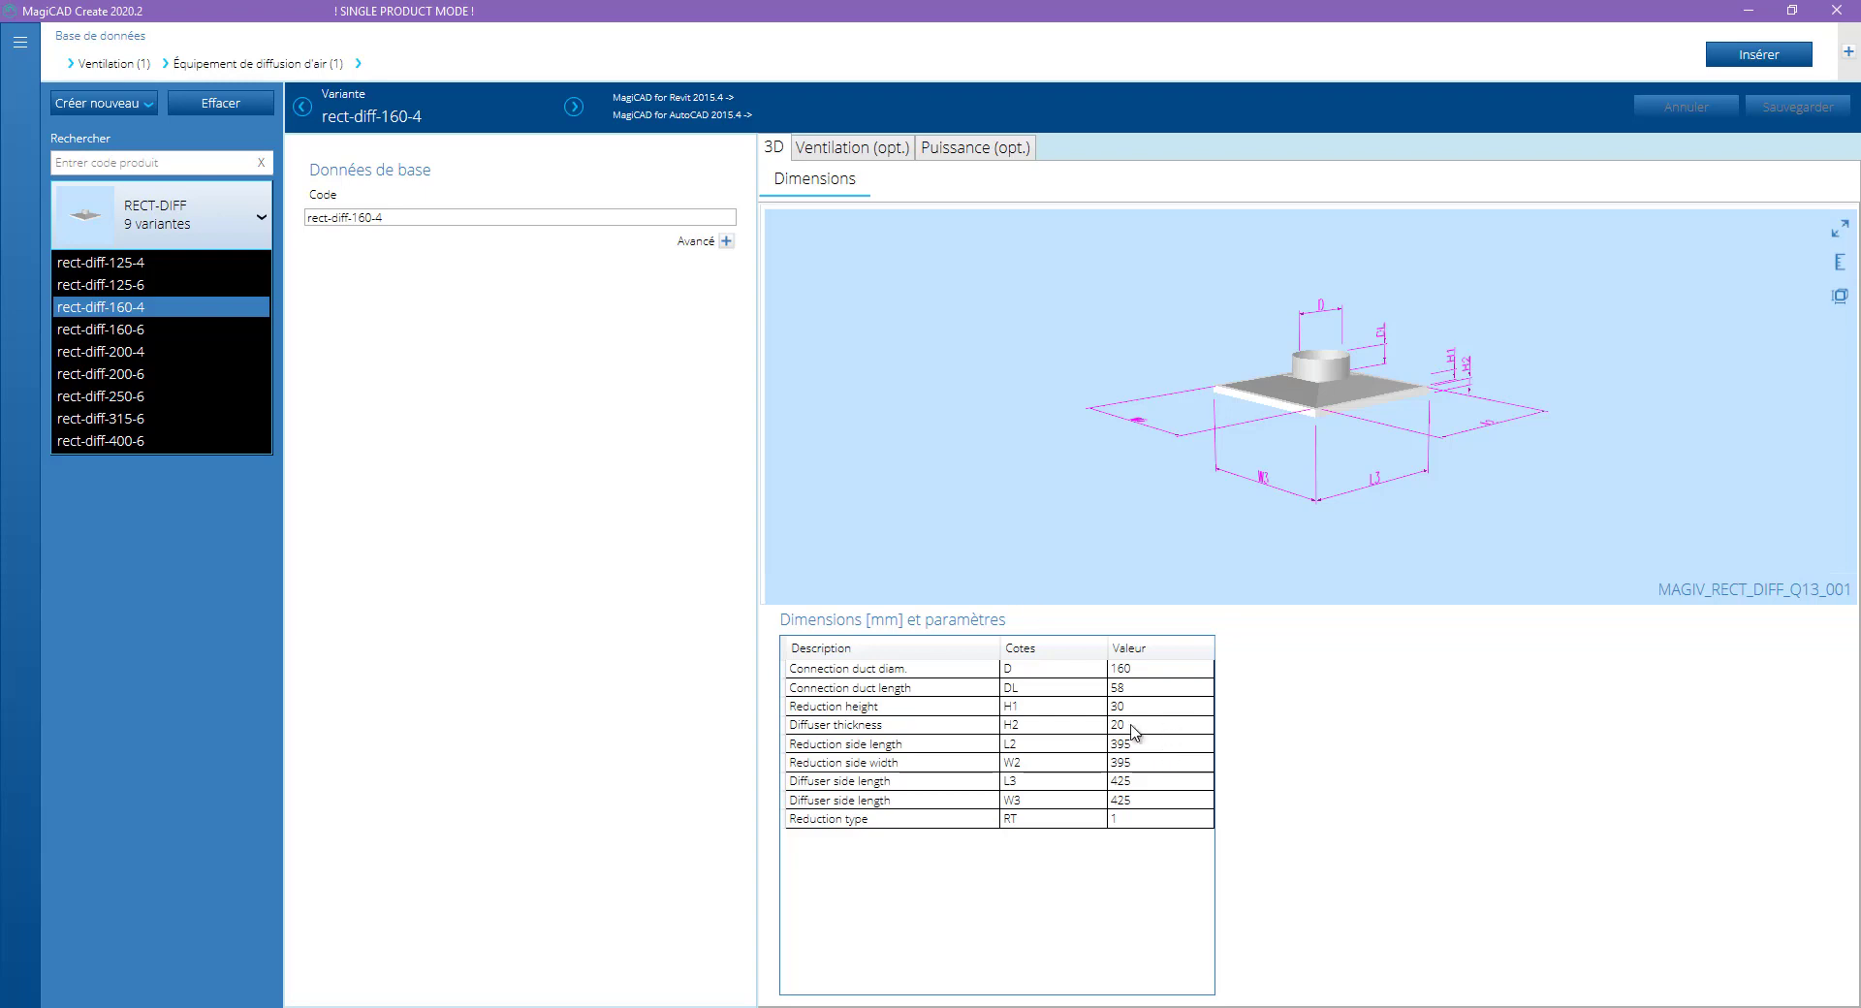
pyautogui.click(870, 153)
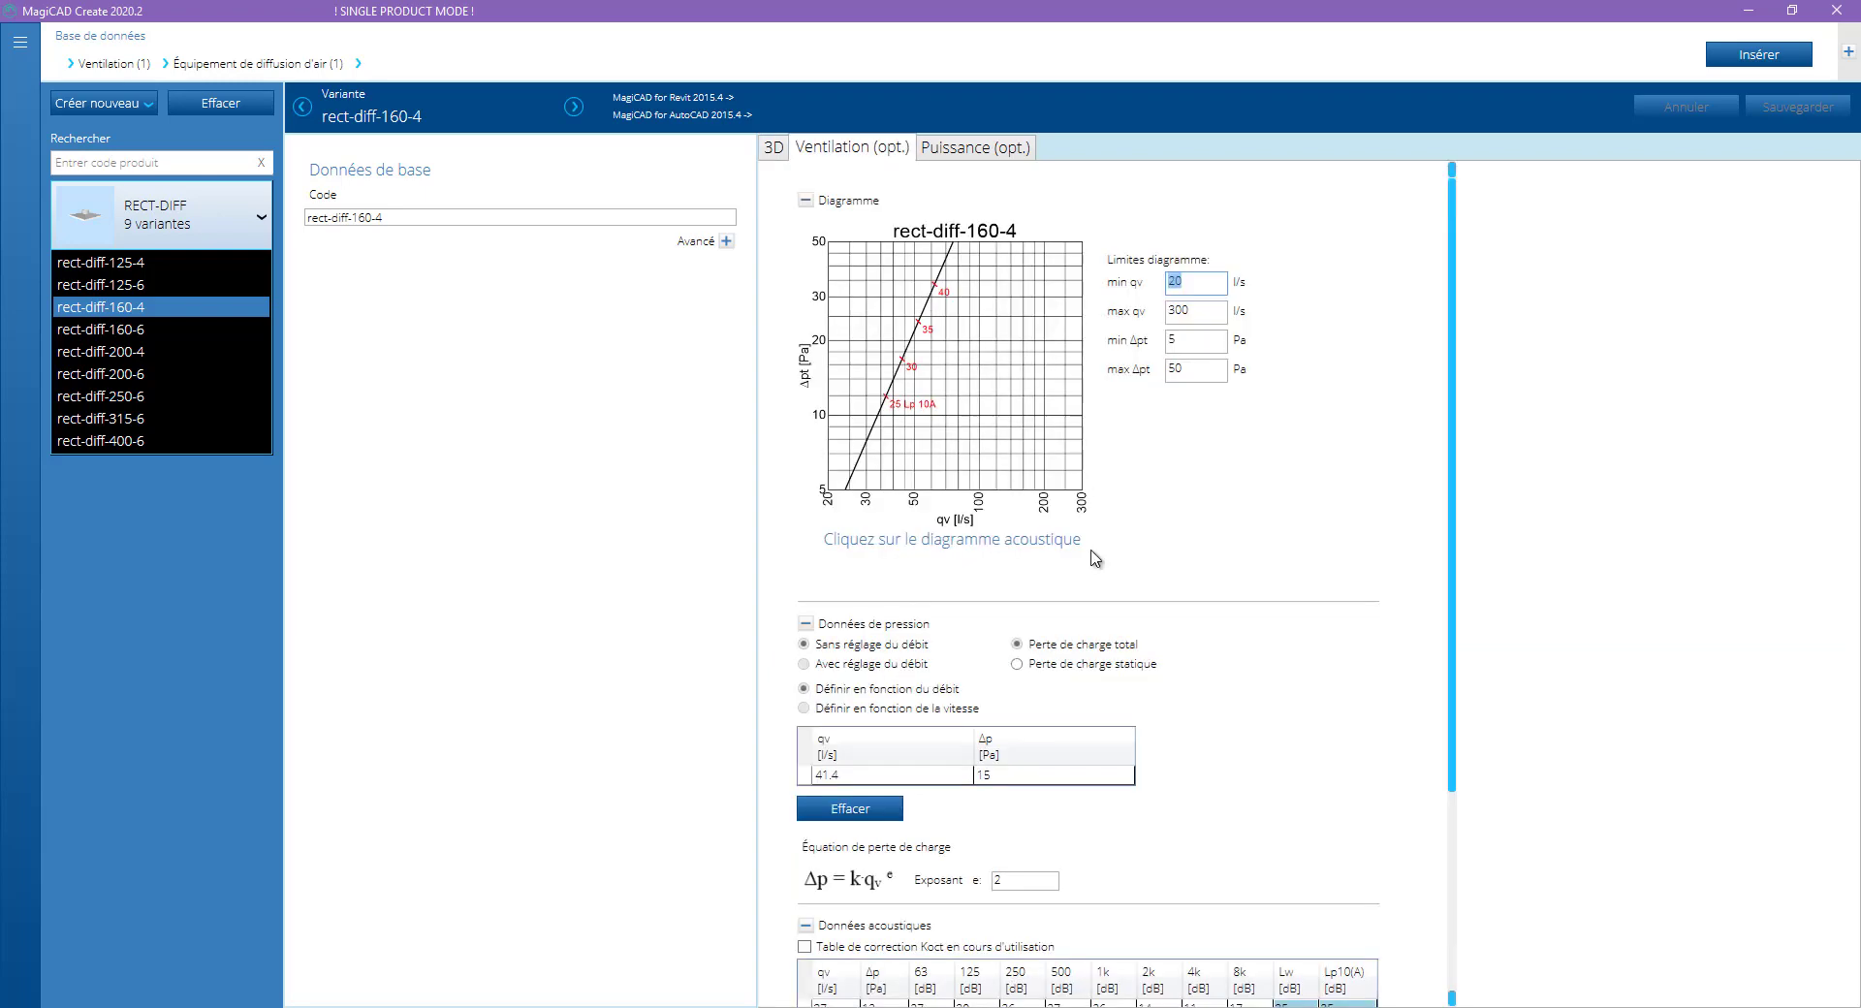
pyautogui.scroll(-3, 1213, 702)
pyautogui.scroll(3, 1121, 677)
pyautogui.click(774, 148)
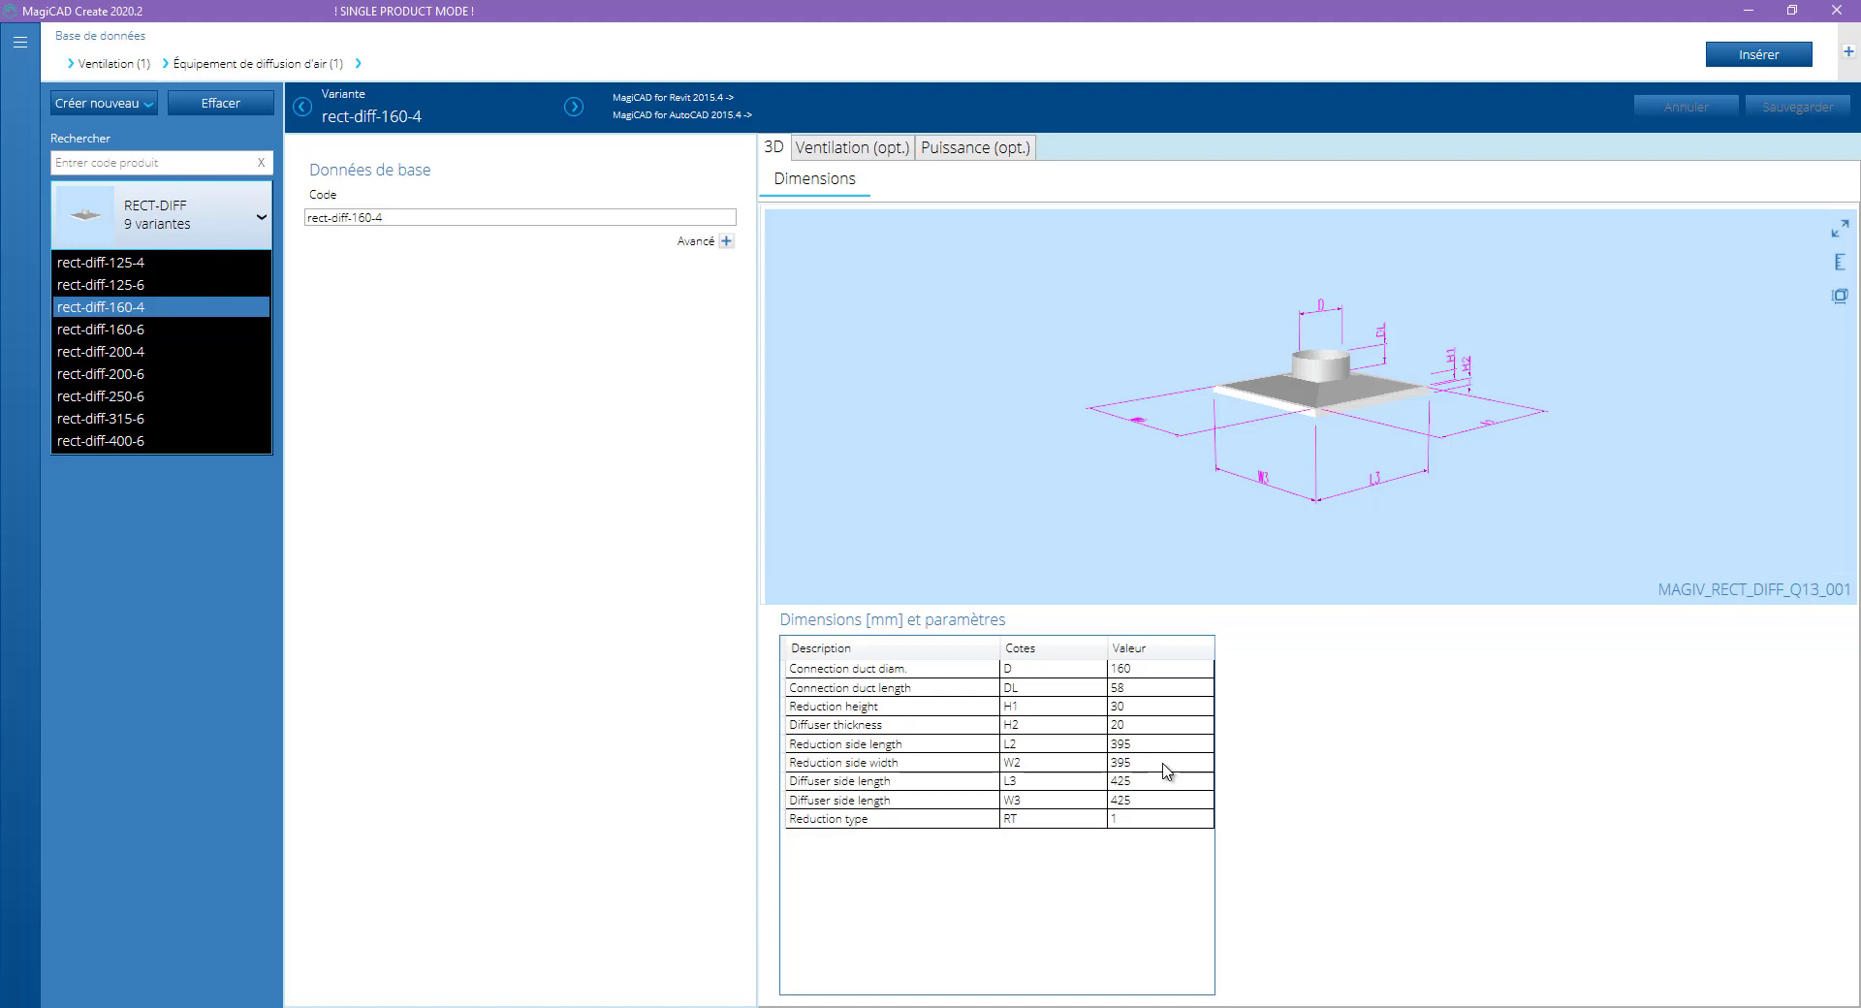
# Set the rect-diff-160-4 variant's connection duct length (DL) to 65 mm, save it and insert the product back into Revit
pyautogui.doubleClick(1170, 688)
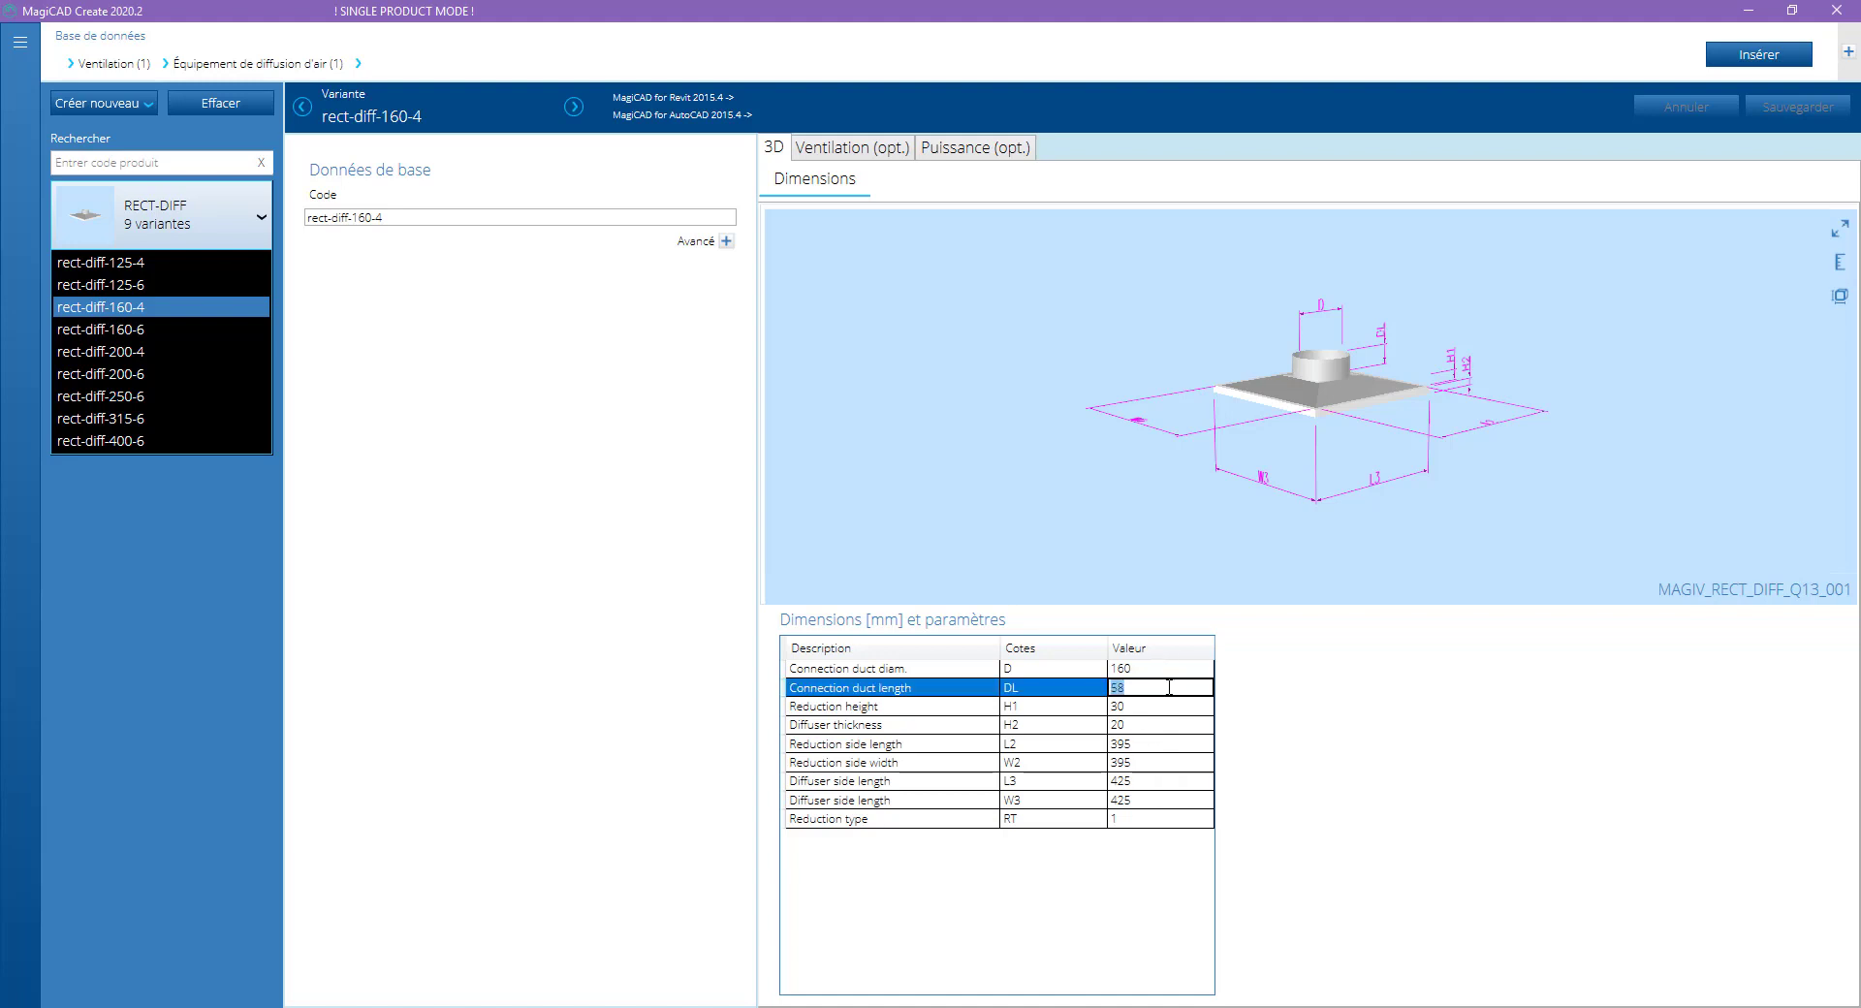
pyautogui.press('Return')
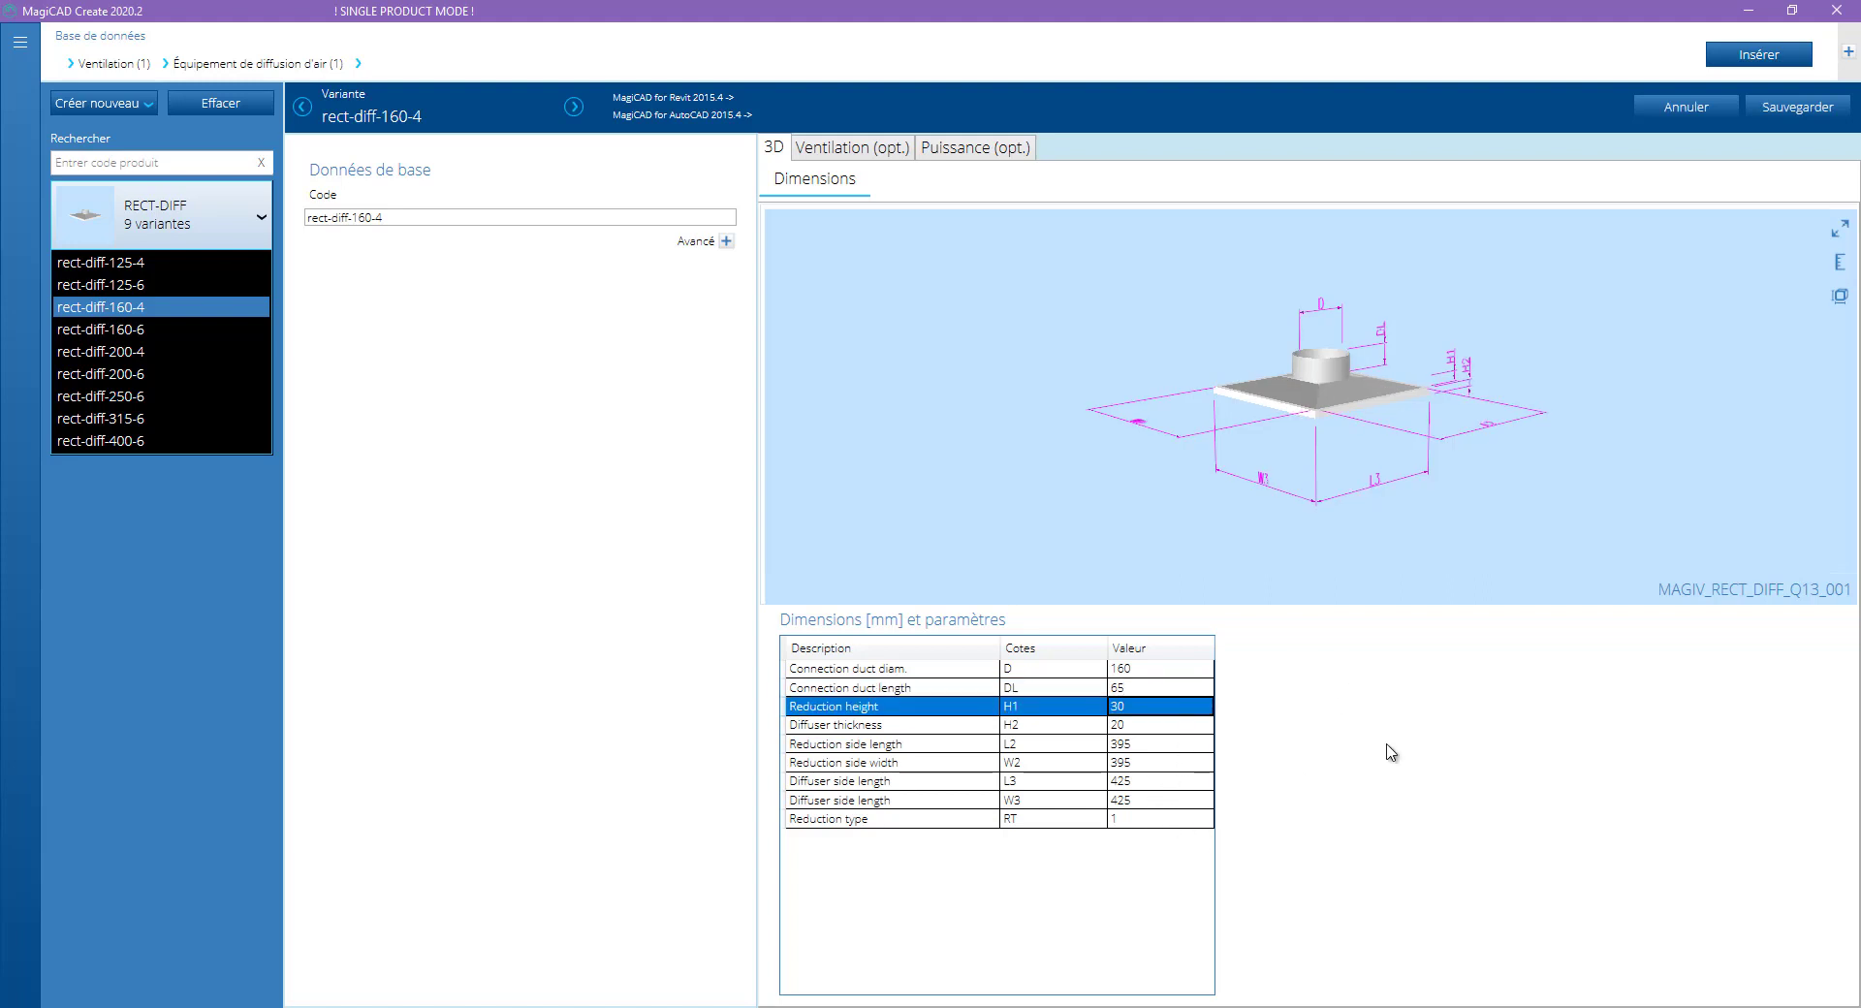
pyautogui.click(1794, 105)
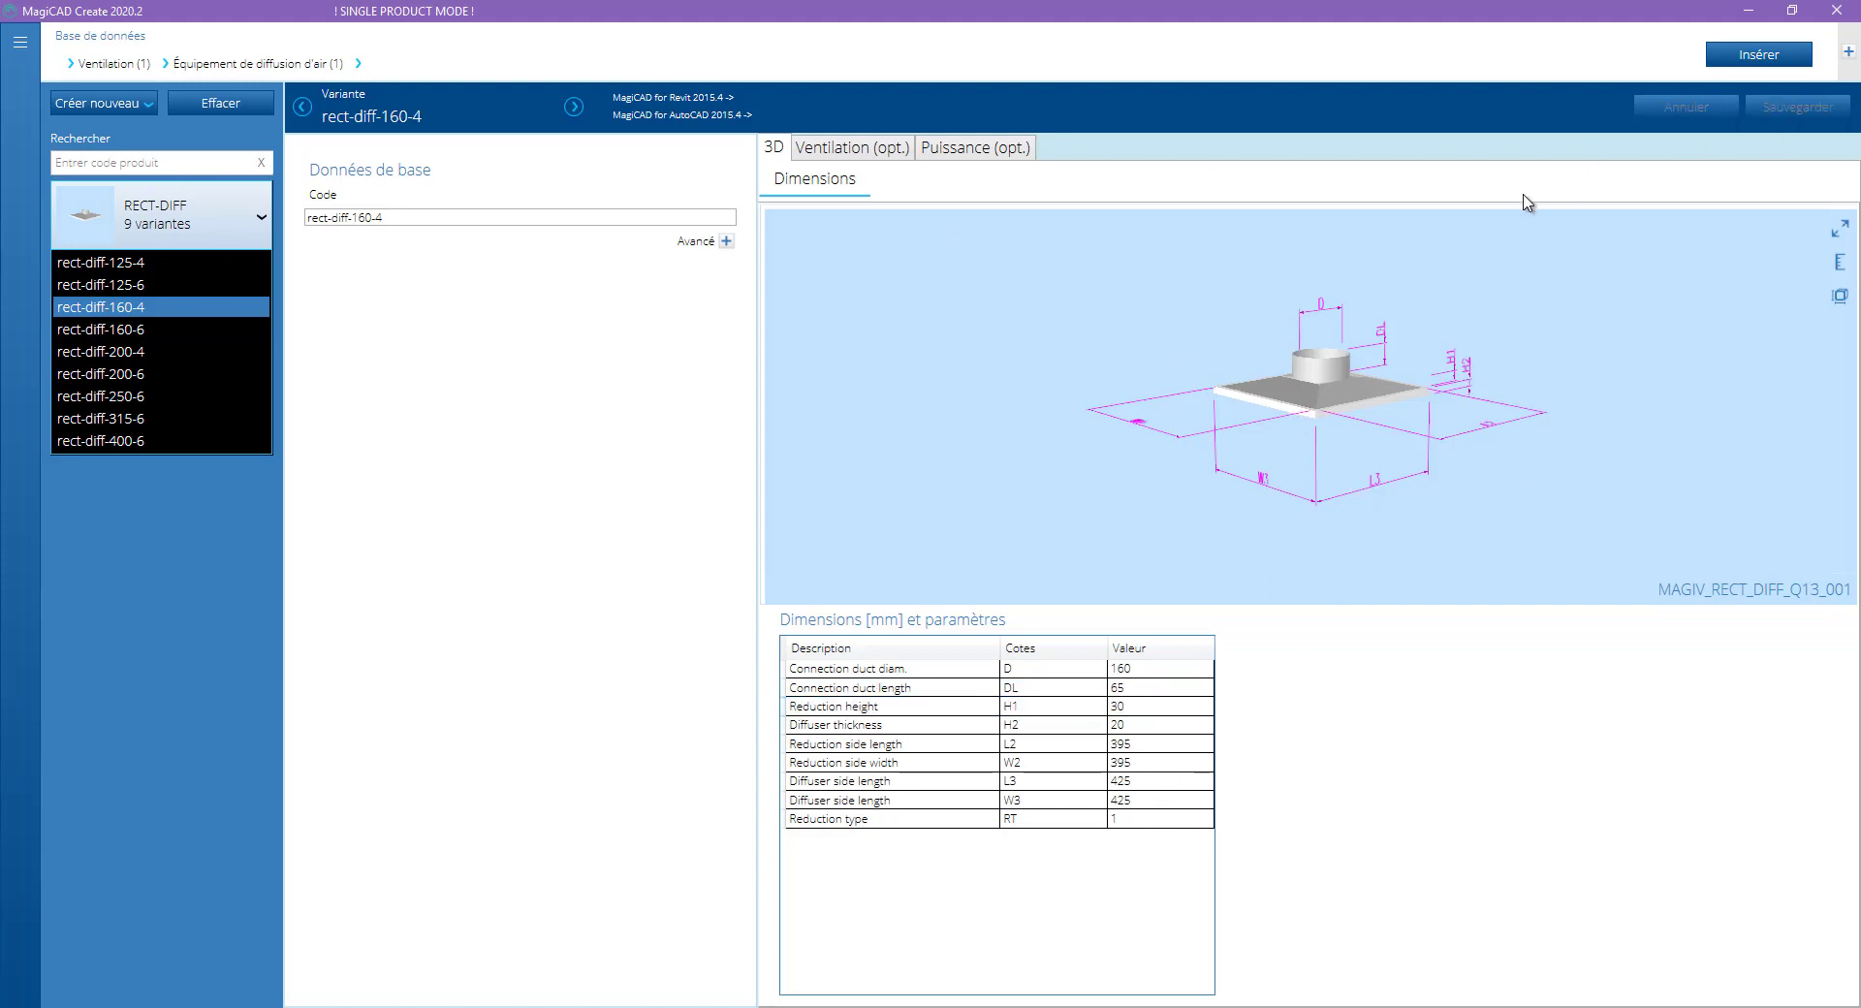
pyautogui.click(1774, 58)
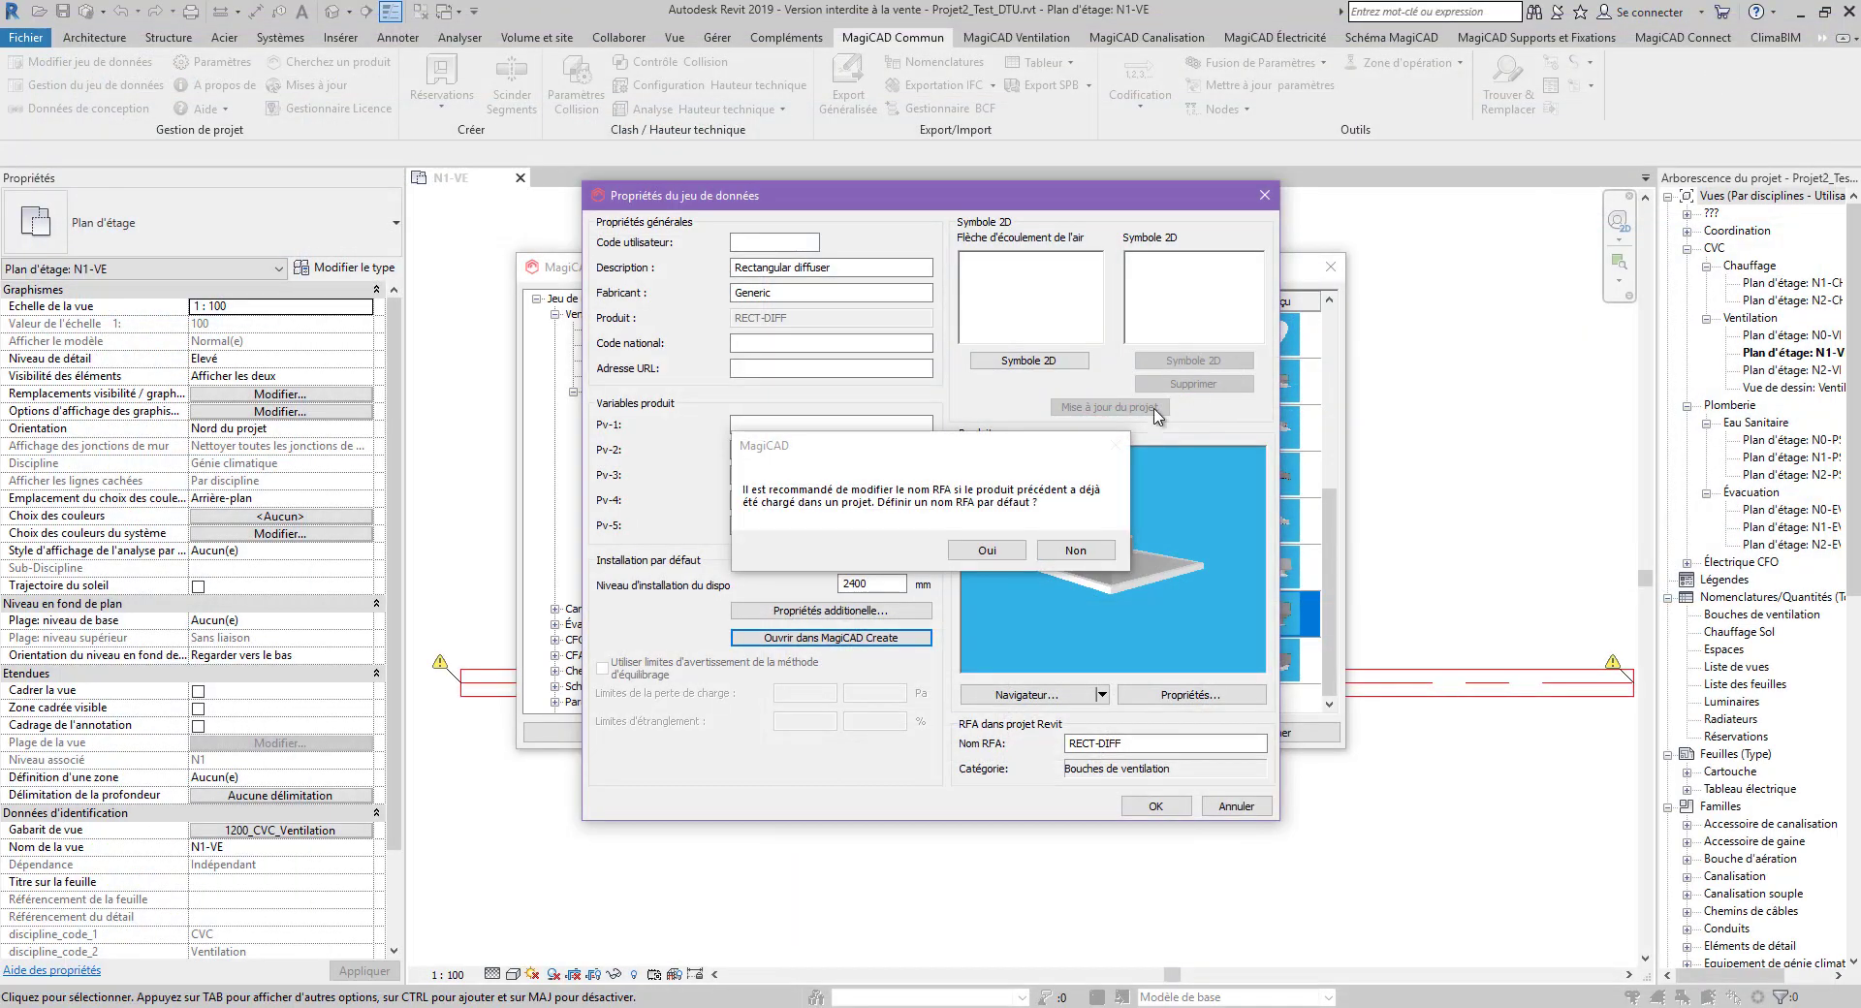
# Accept a default RFA name, then name the RFA RECT-DIFF004 and give the terminal the user code DEMO004
pyautogui.click(987, 550)
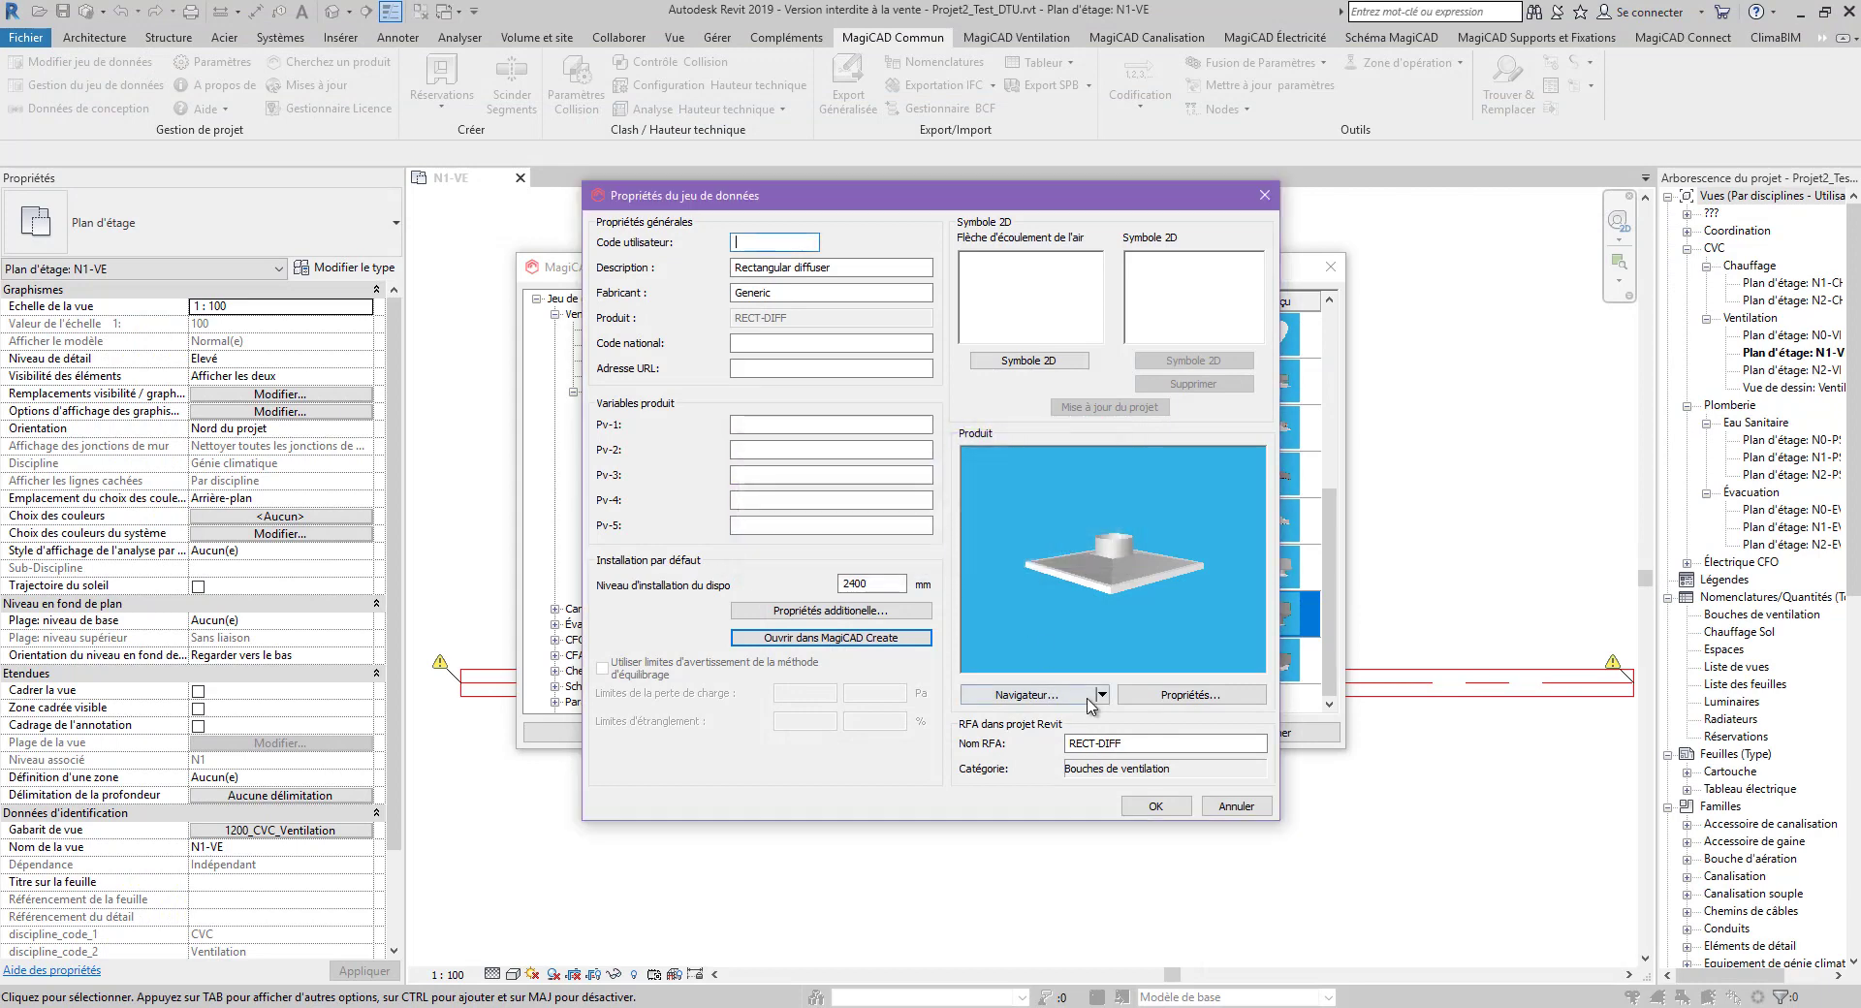
pyautogui.click(1173, 743)
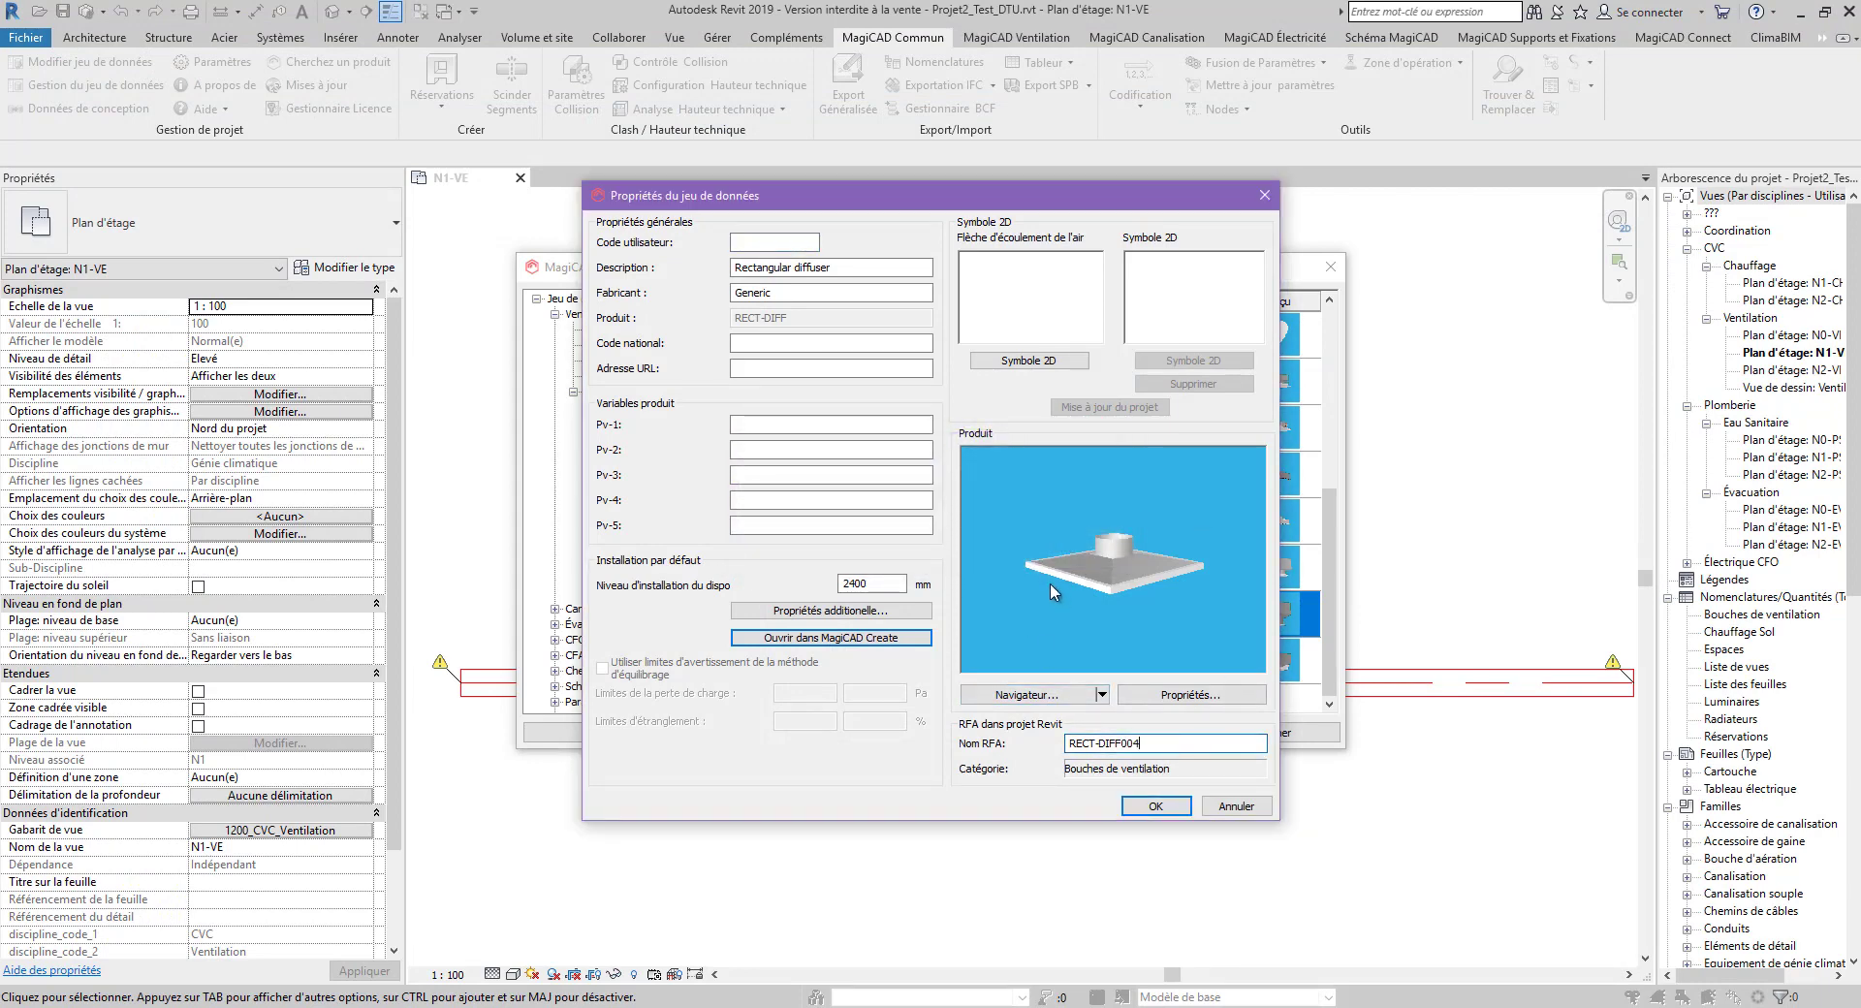
pyautogui.click(774, 240)
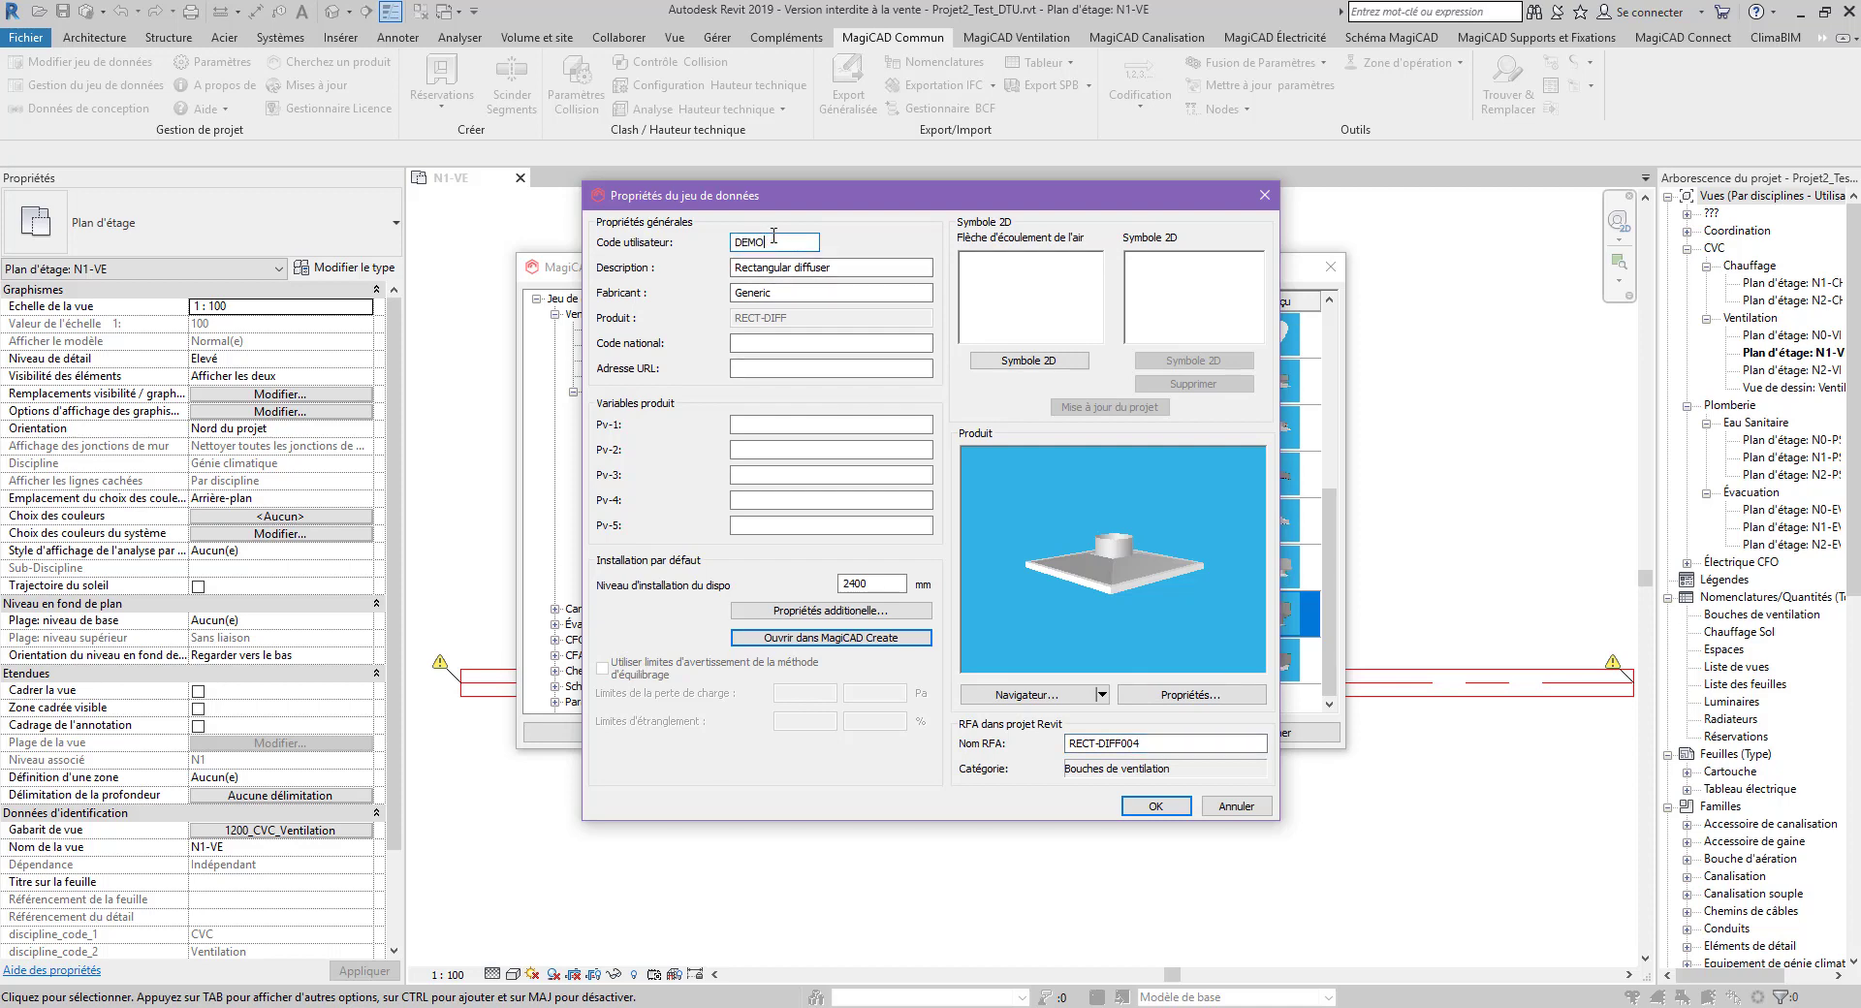
# Assign the long zigzag arrow with unfilled head as the airflow symbol and save the rectangular diffuser to the dataset
pyautogui.click(1029, 361)
pyautogui.click(1130, 310)
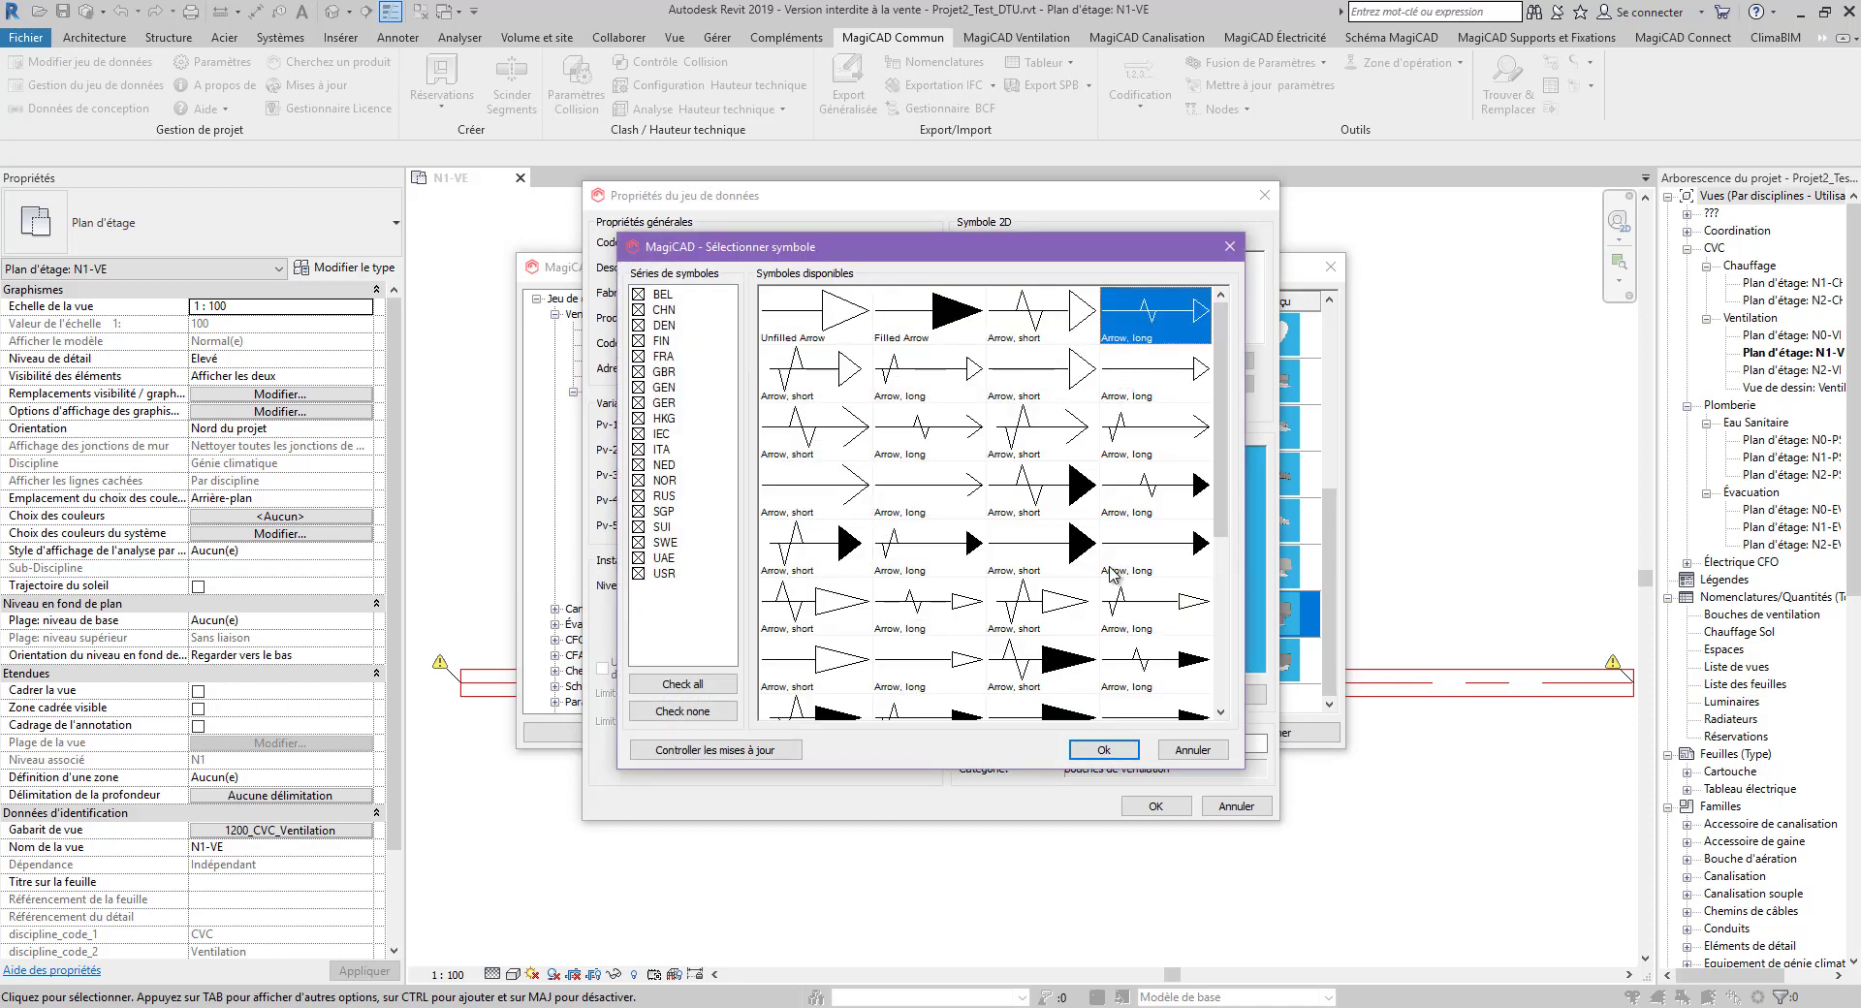
pyautogui.click(1124, 749)
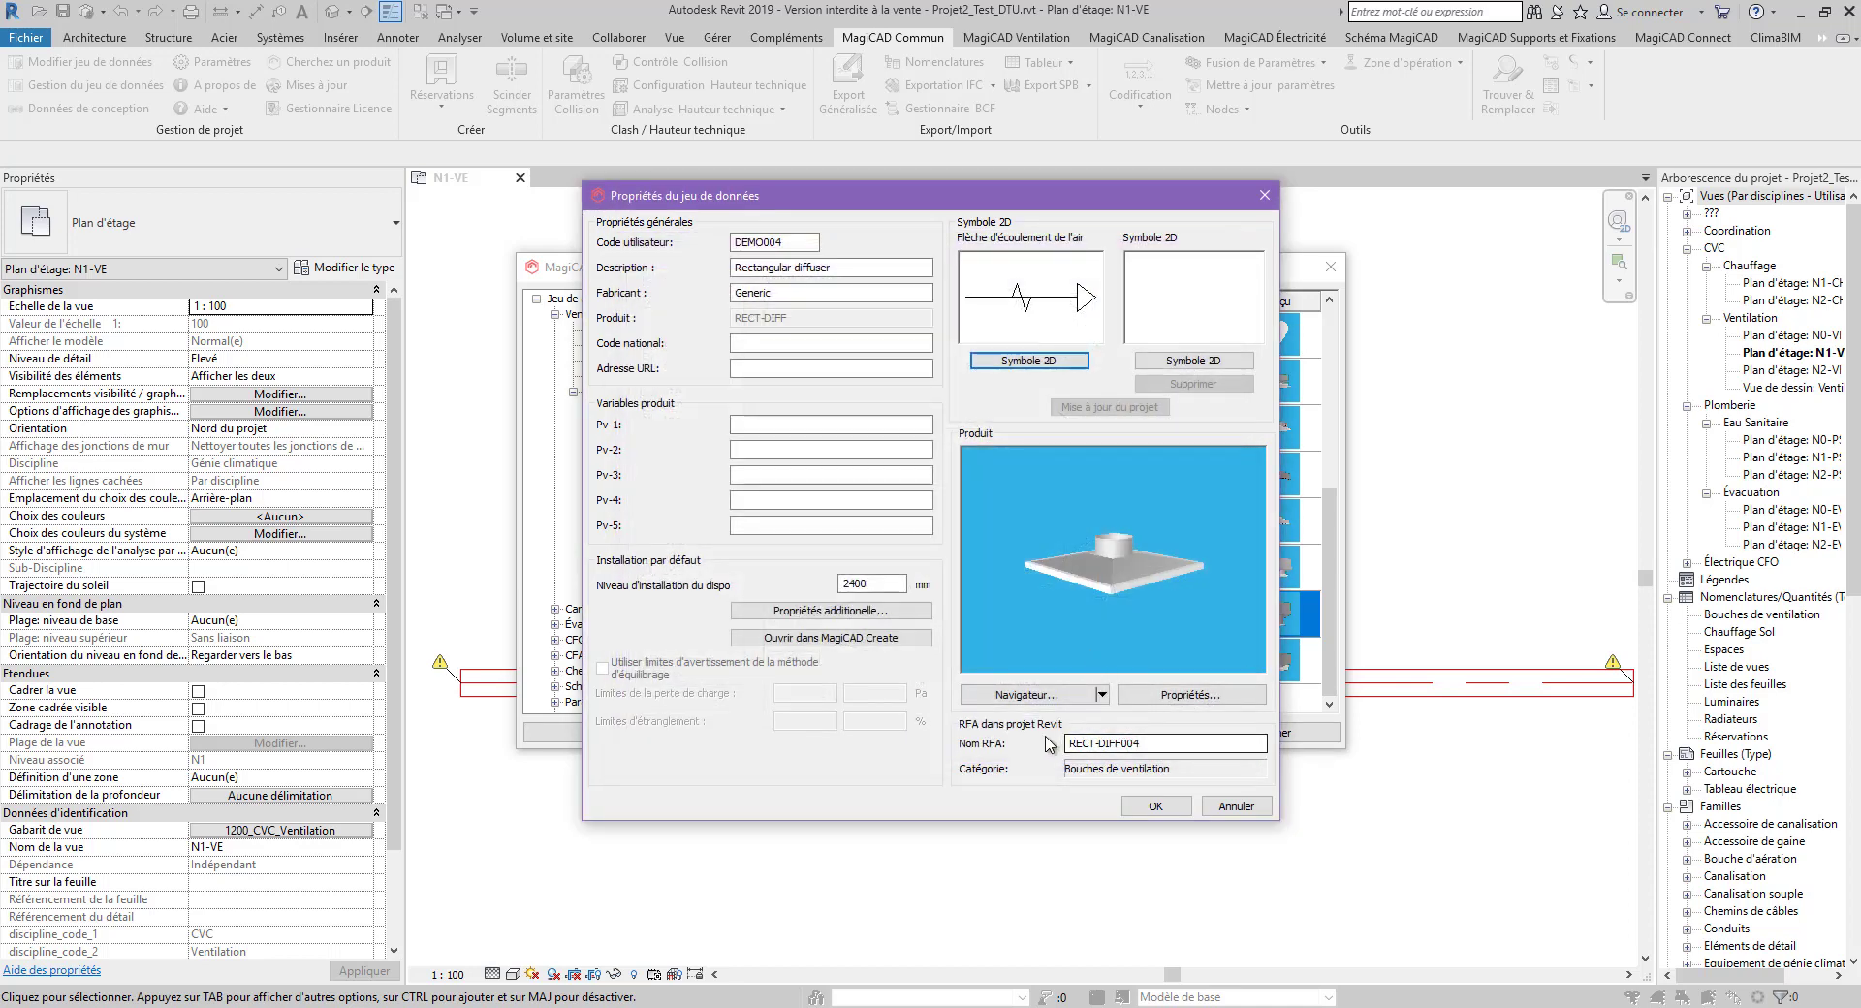
pyautogui.click(1148, 806)
pyautogui.scroll(-1, 1039, 630)
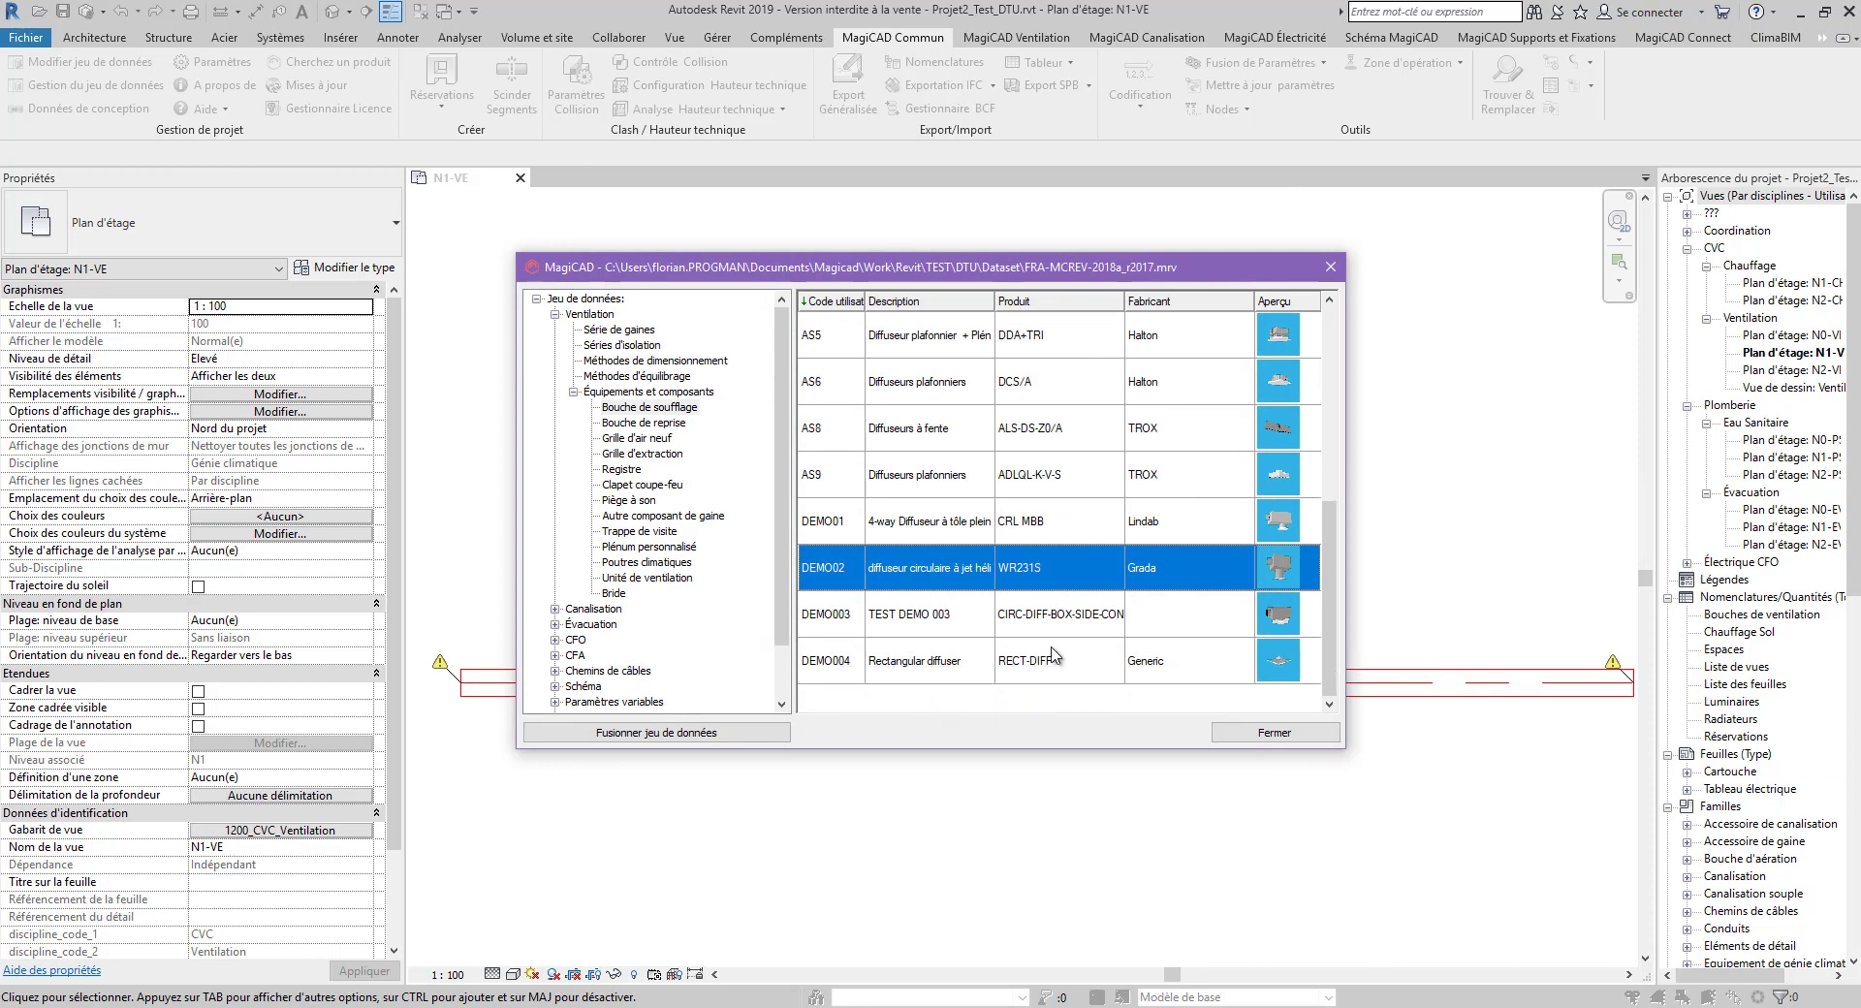
# Create a new supply terminal from M_Bouche de soufflage - Collet rond à face rectangulaire.rfa in Magicad\Work\TEST, reusing the existing library family
pyautogui.click(995, 667)
pyautogui.rightClick(1132, 694)
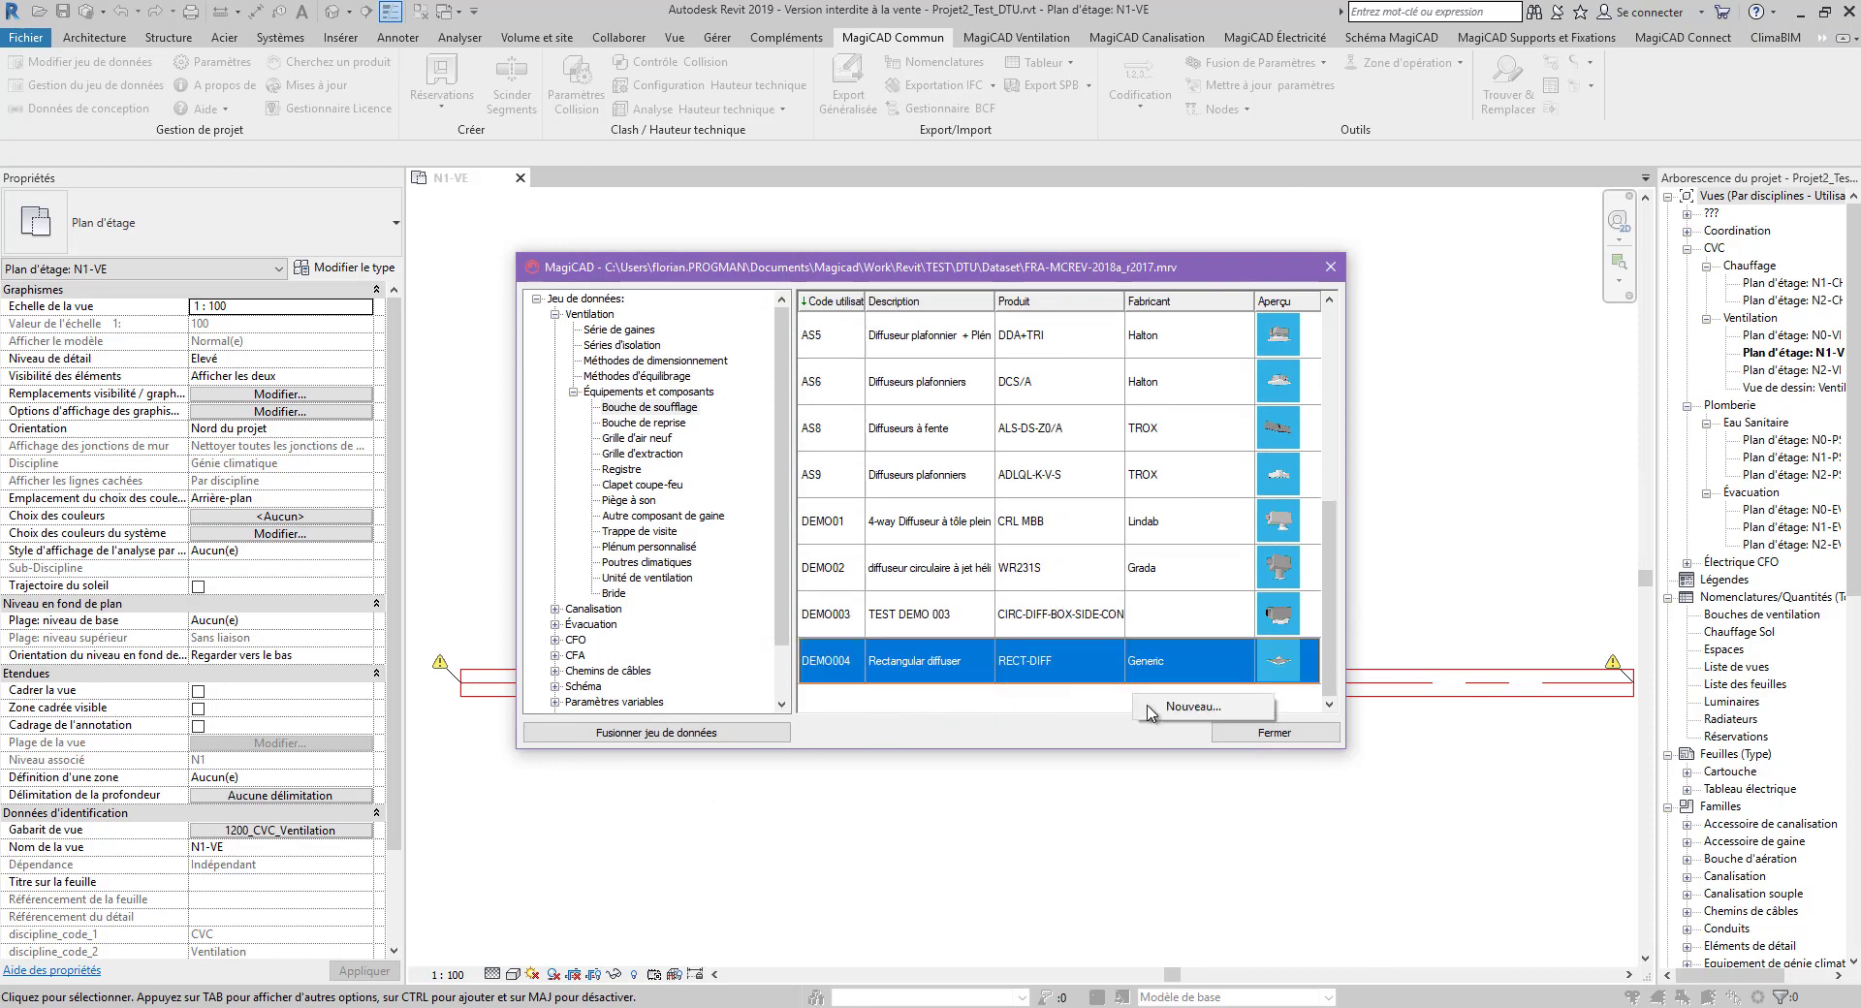
pyautogui.click(1178, 718)
pyautogui.click(1027, 696)
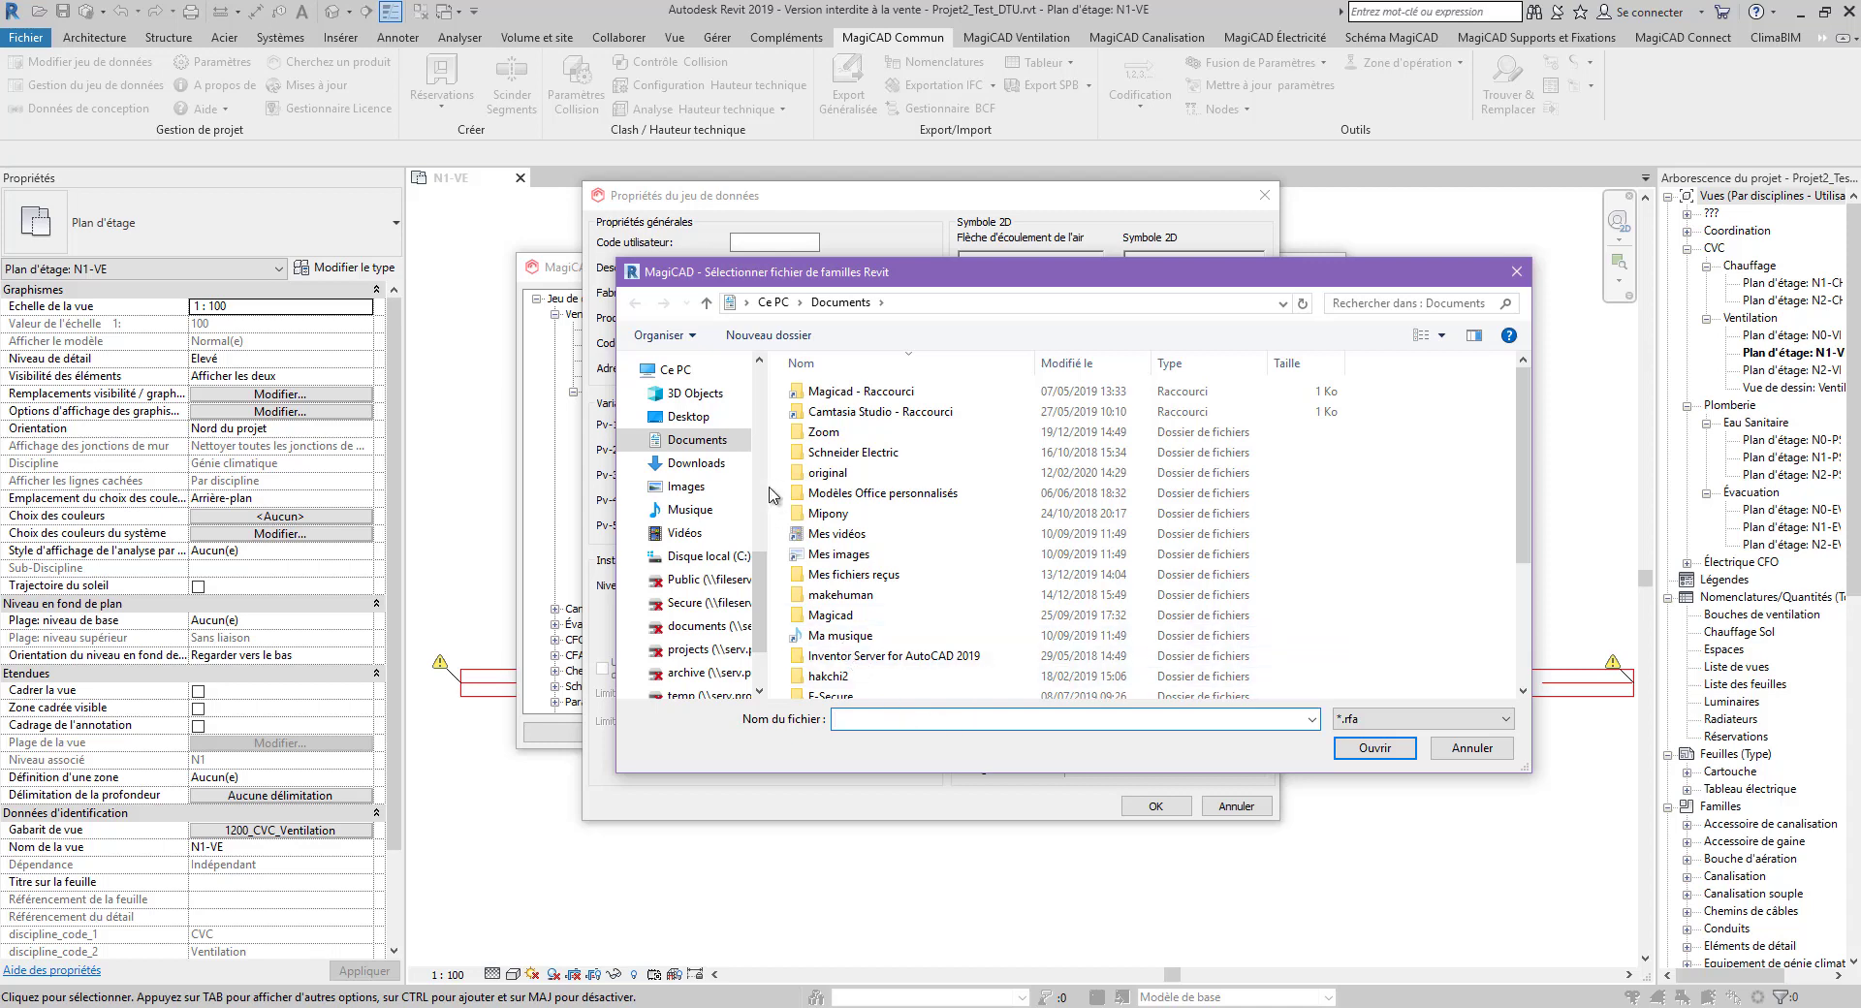
pyautogui.doubleClick(831, 614)
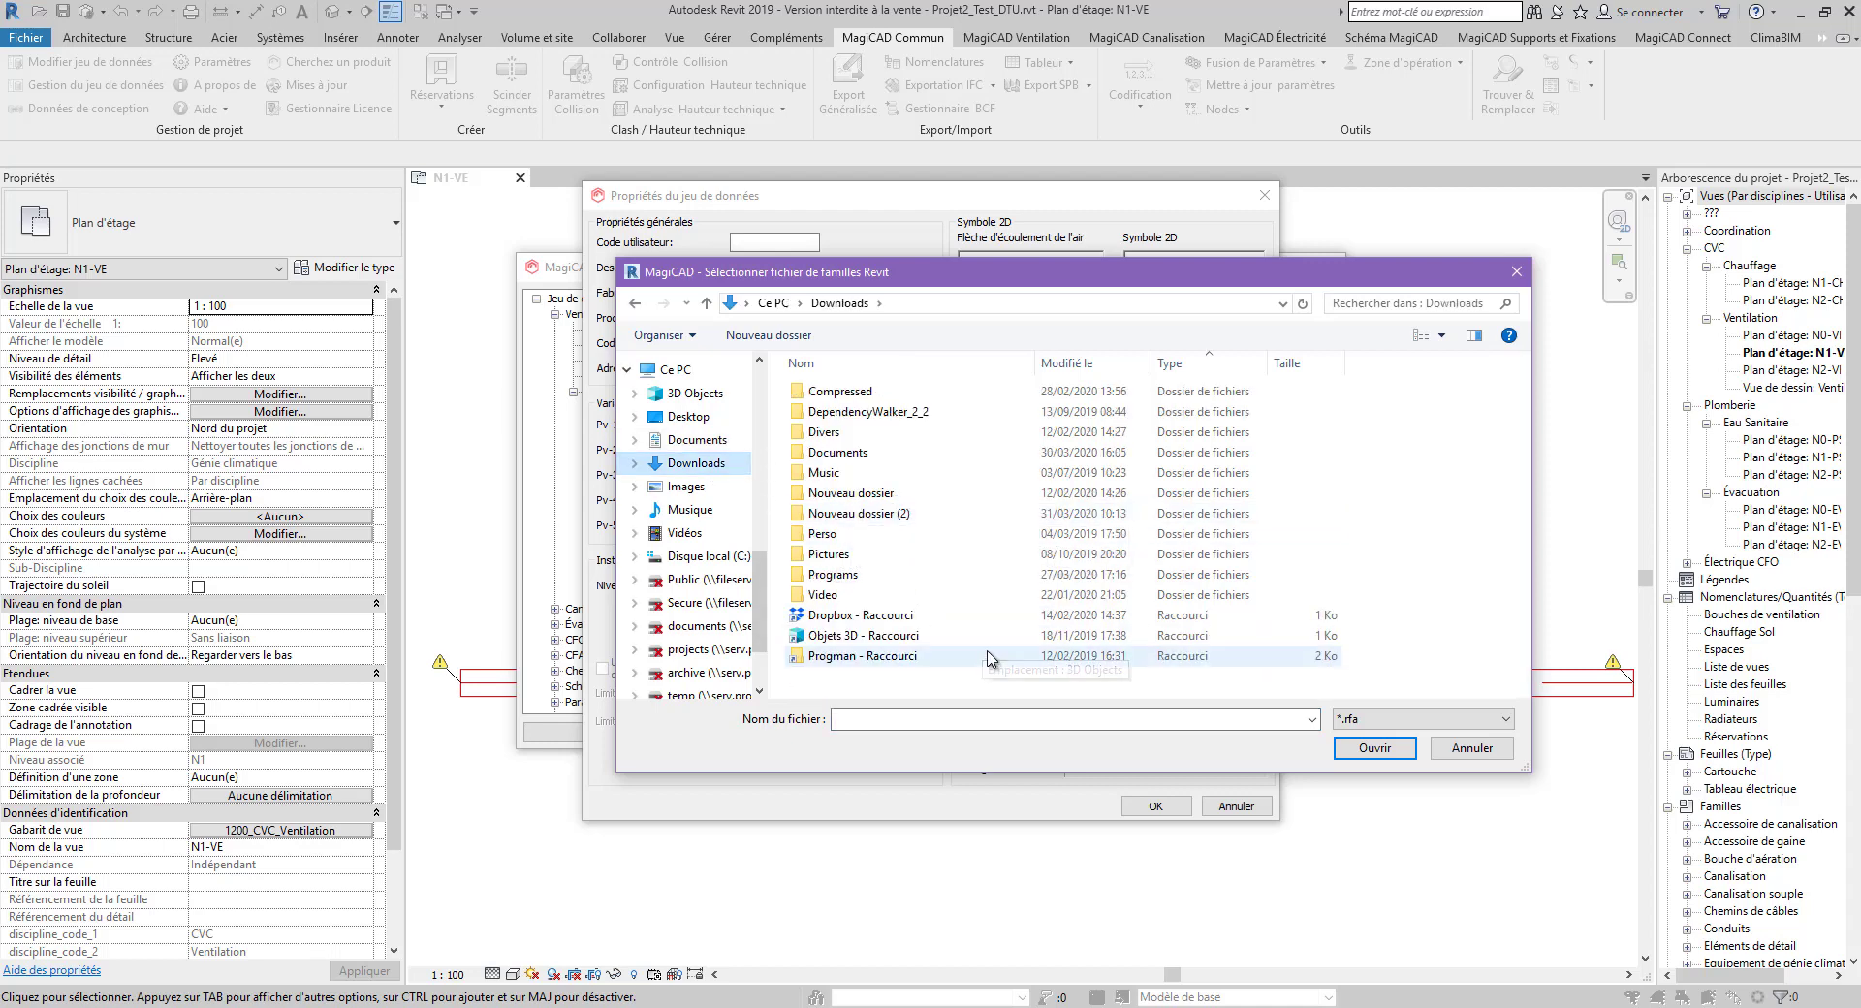
pyautogui.doubleClick(853, 657)
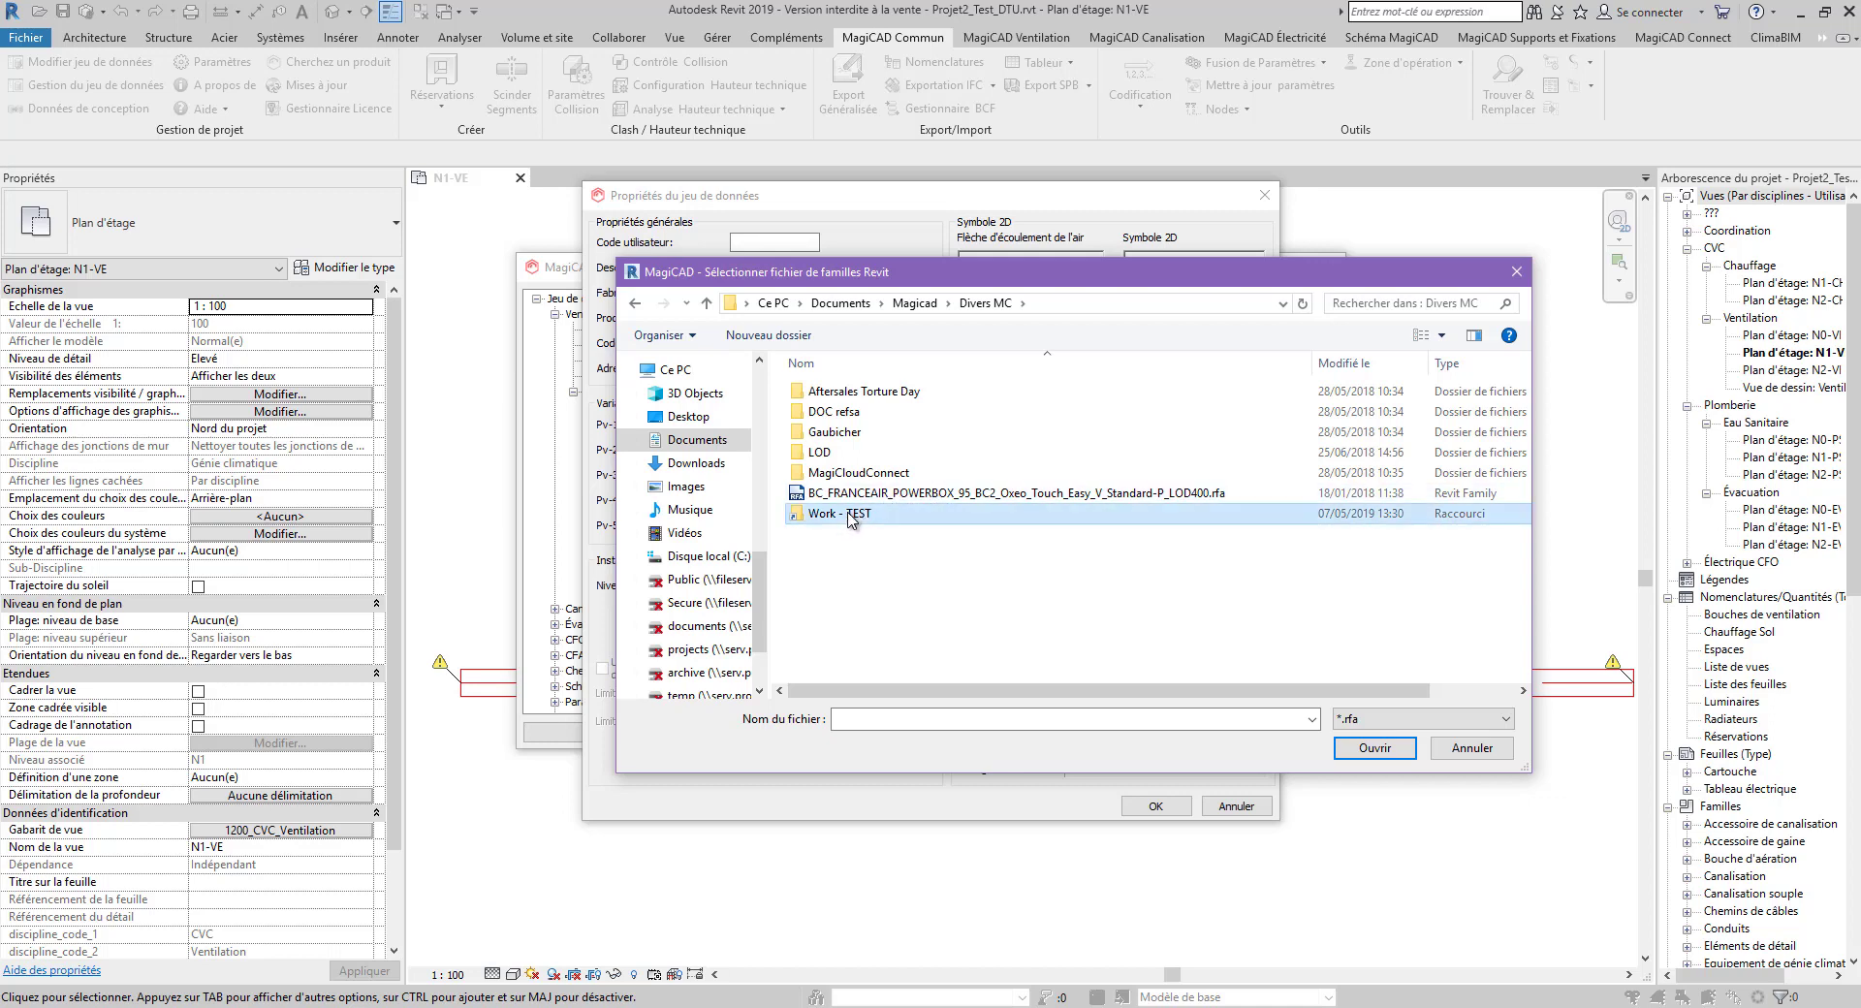
pyautogui.doubleClick(901, 513)
pyautogui.scroll(-10, 1066, 610)
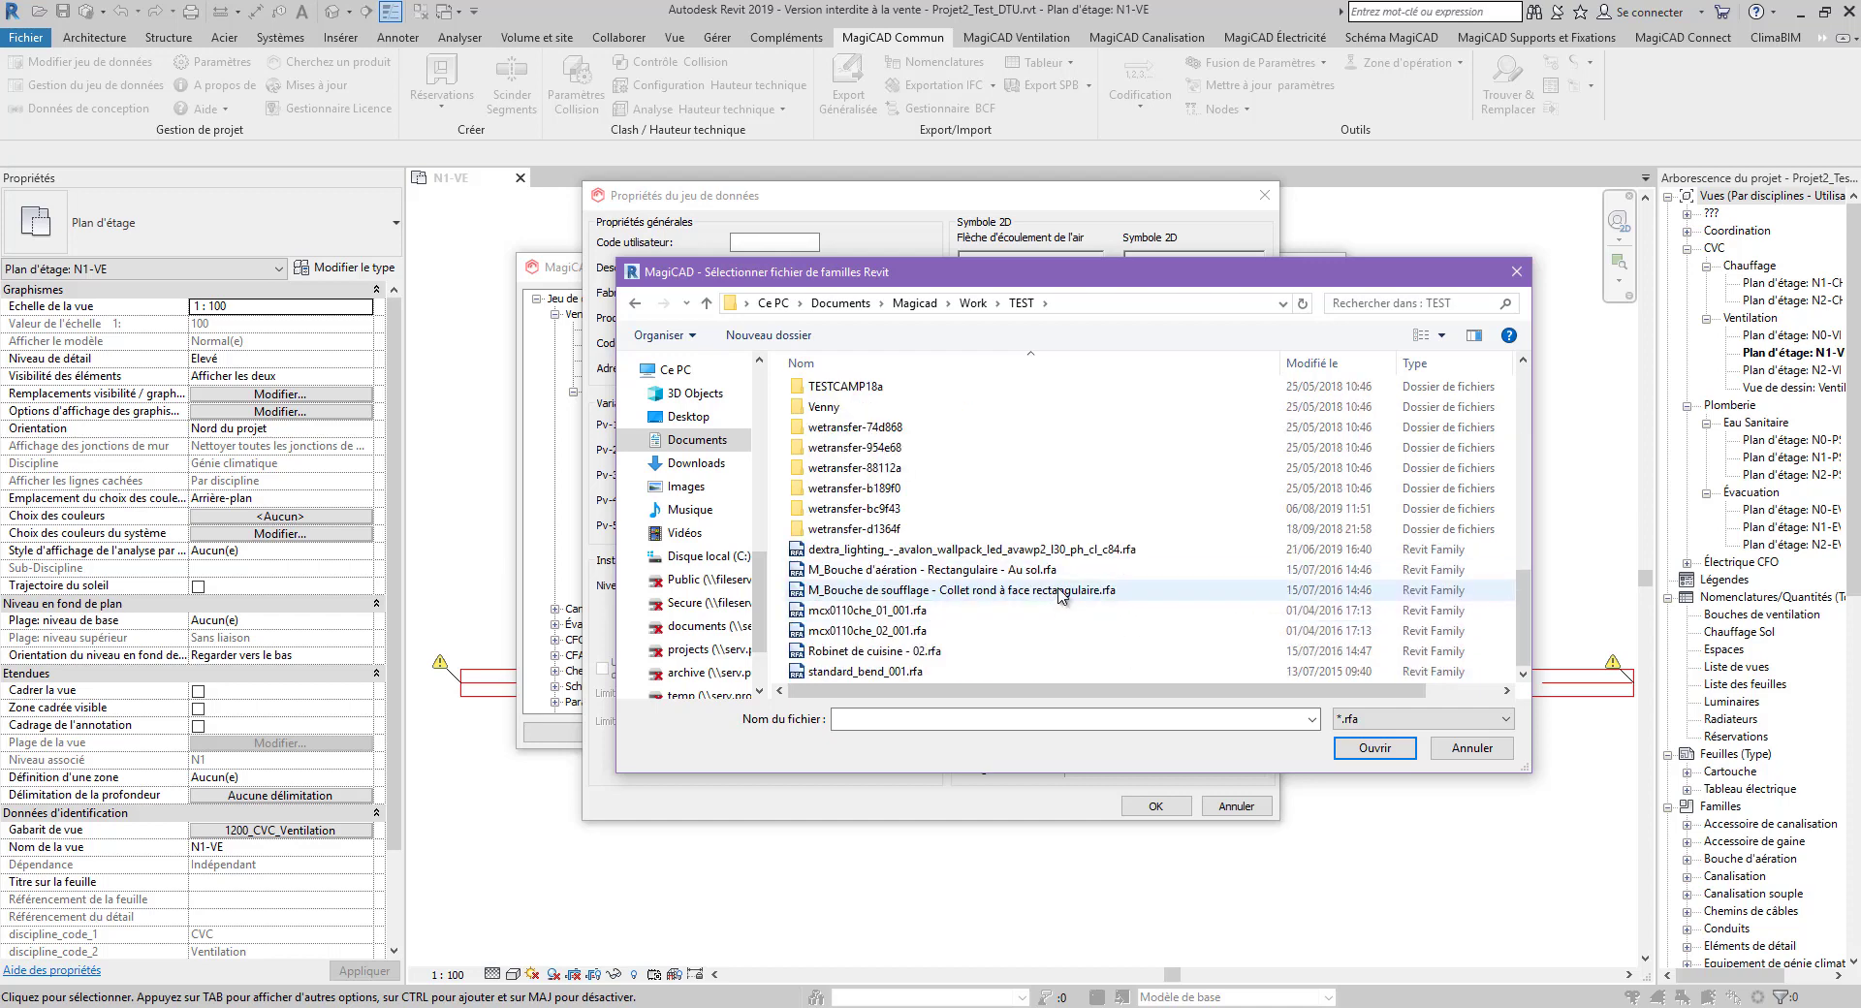
pyautogui.click(1063, 590)
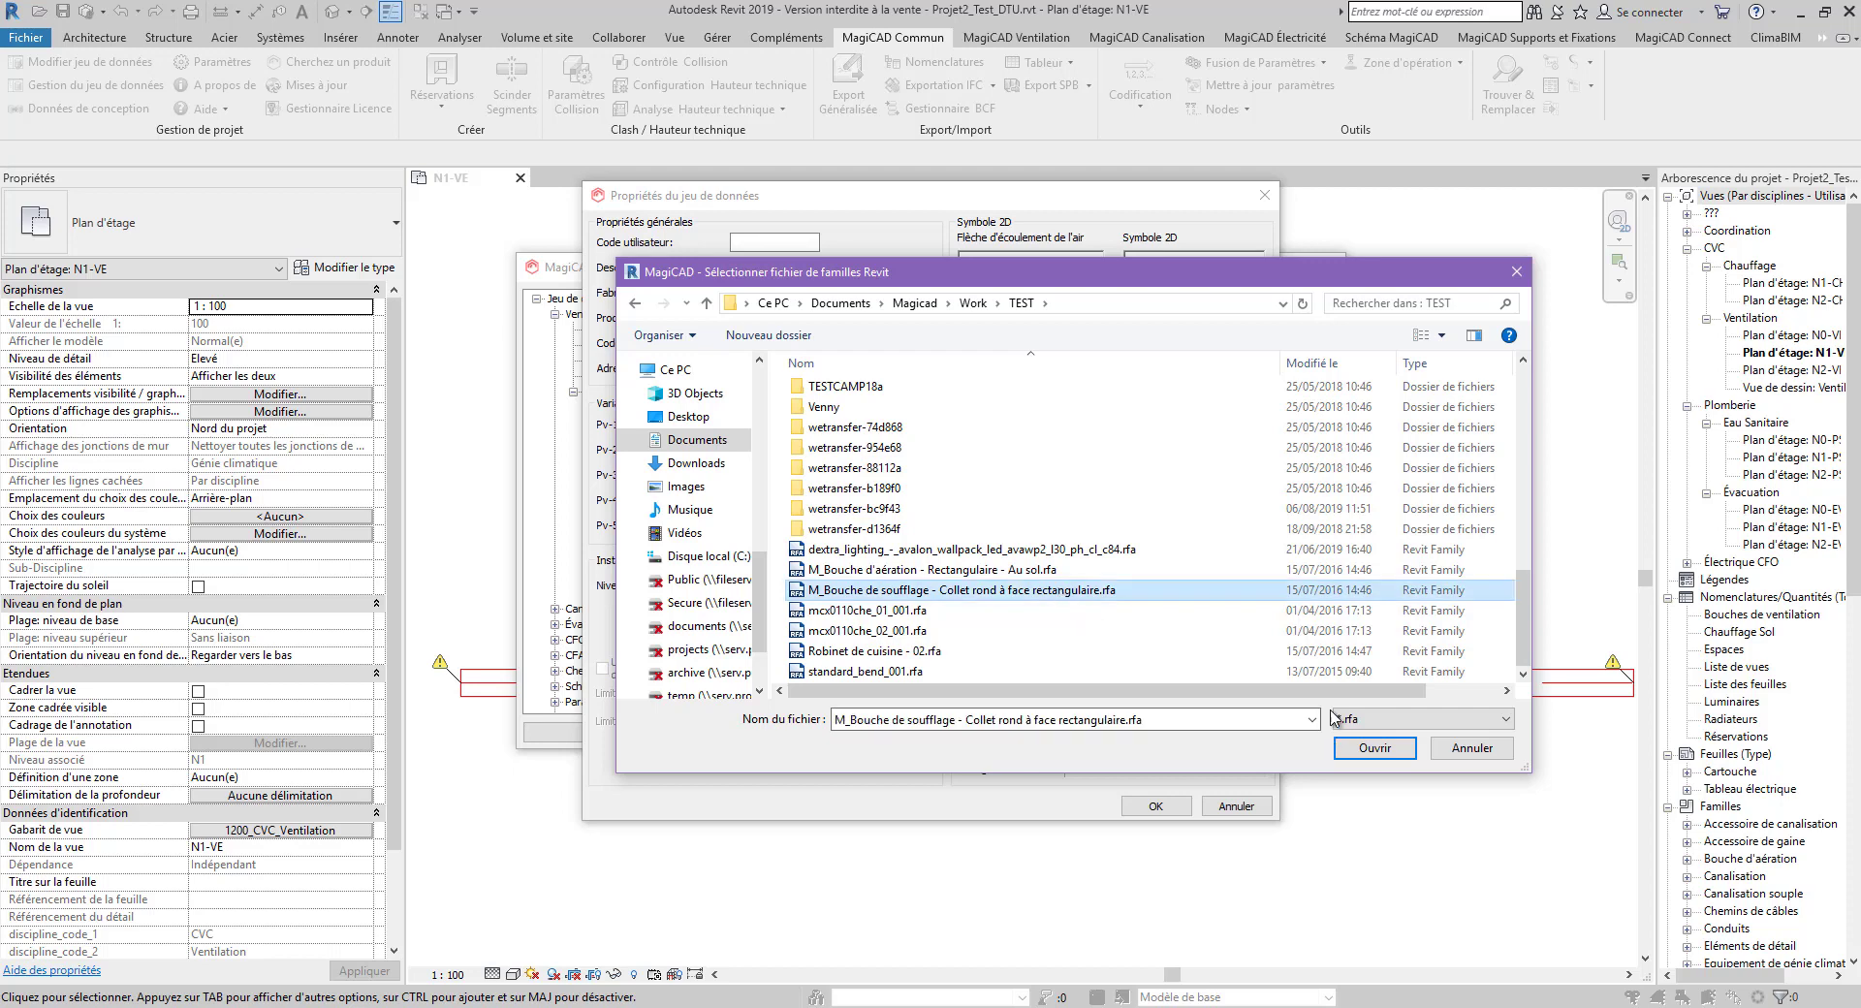
pyautogui.click(1375, 748)
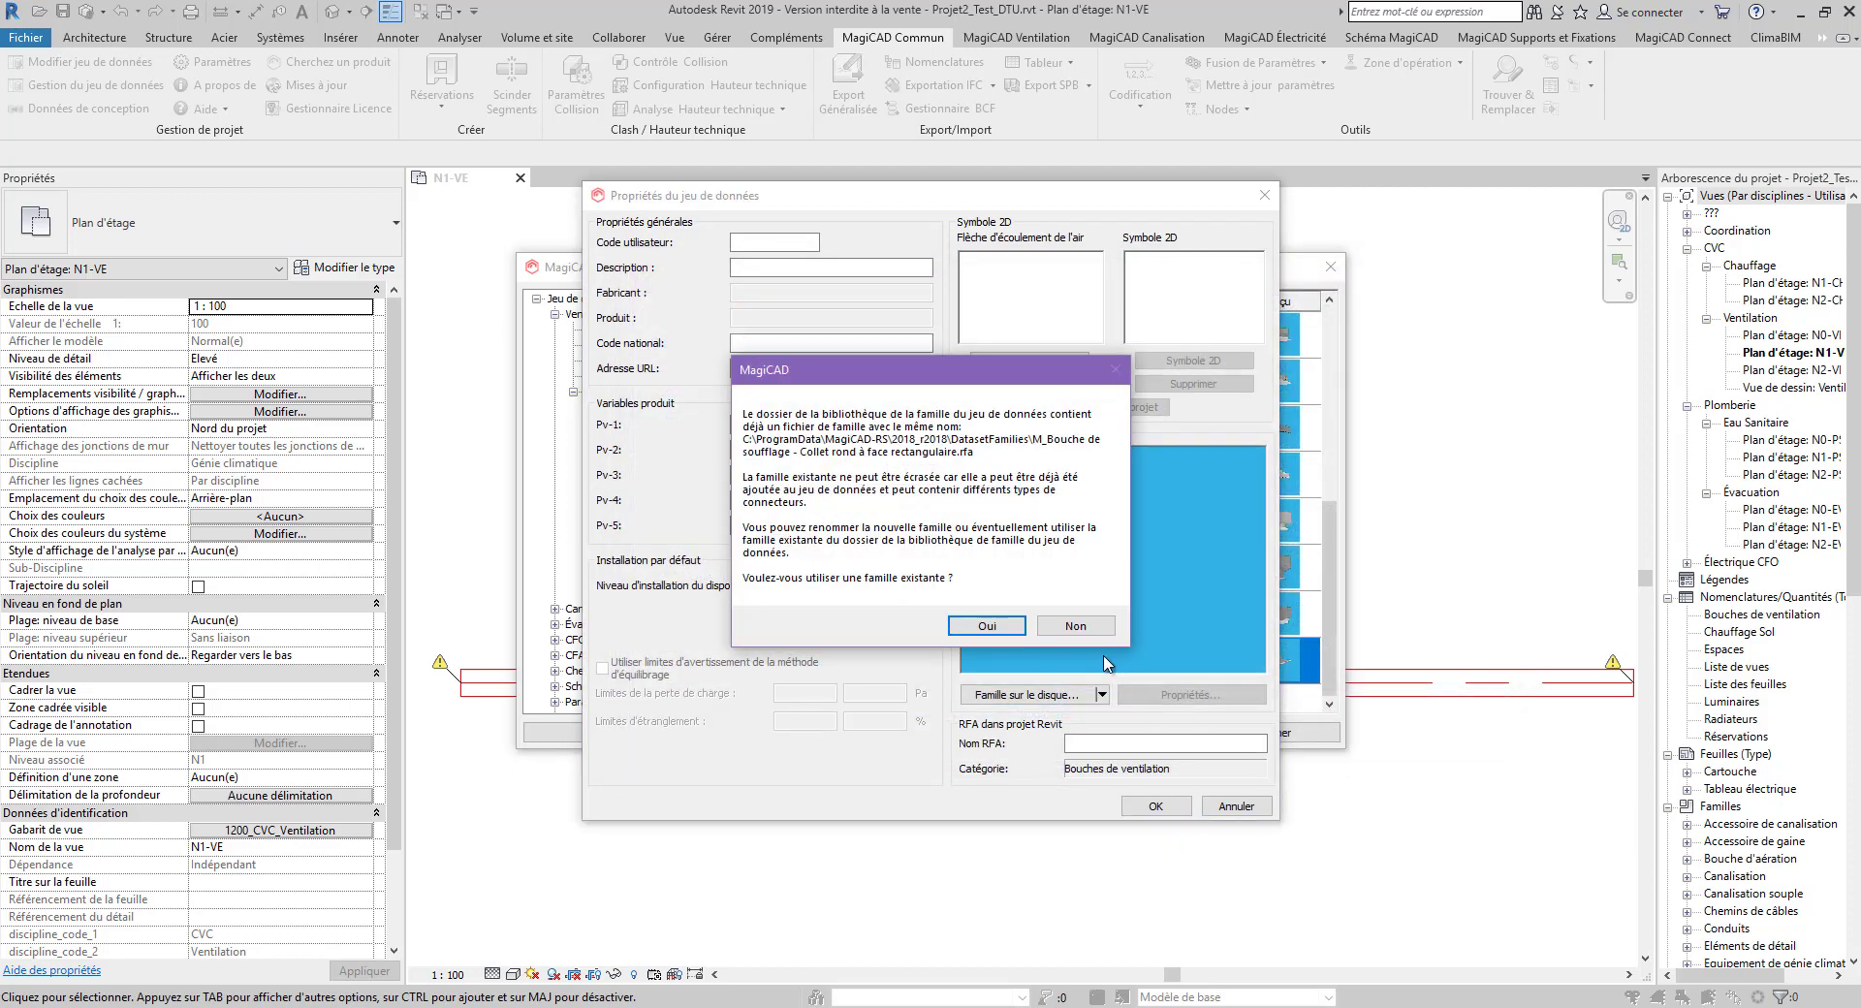
pyautogui.click(987, 625)
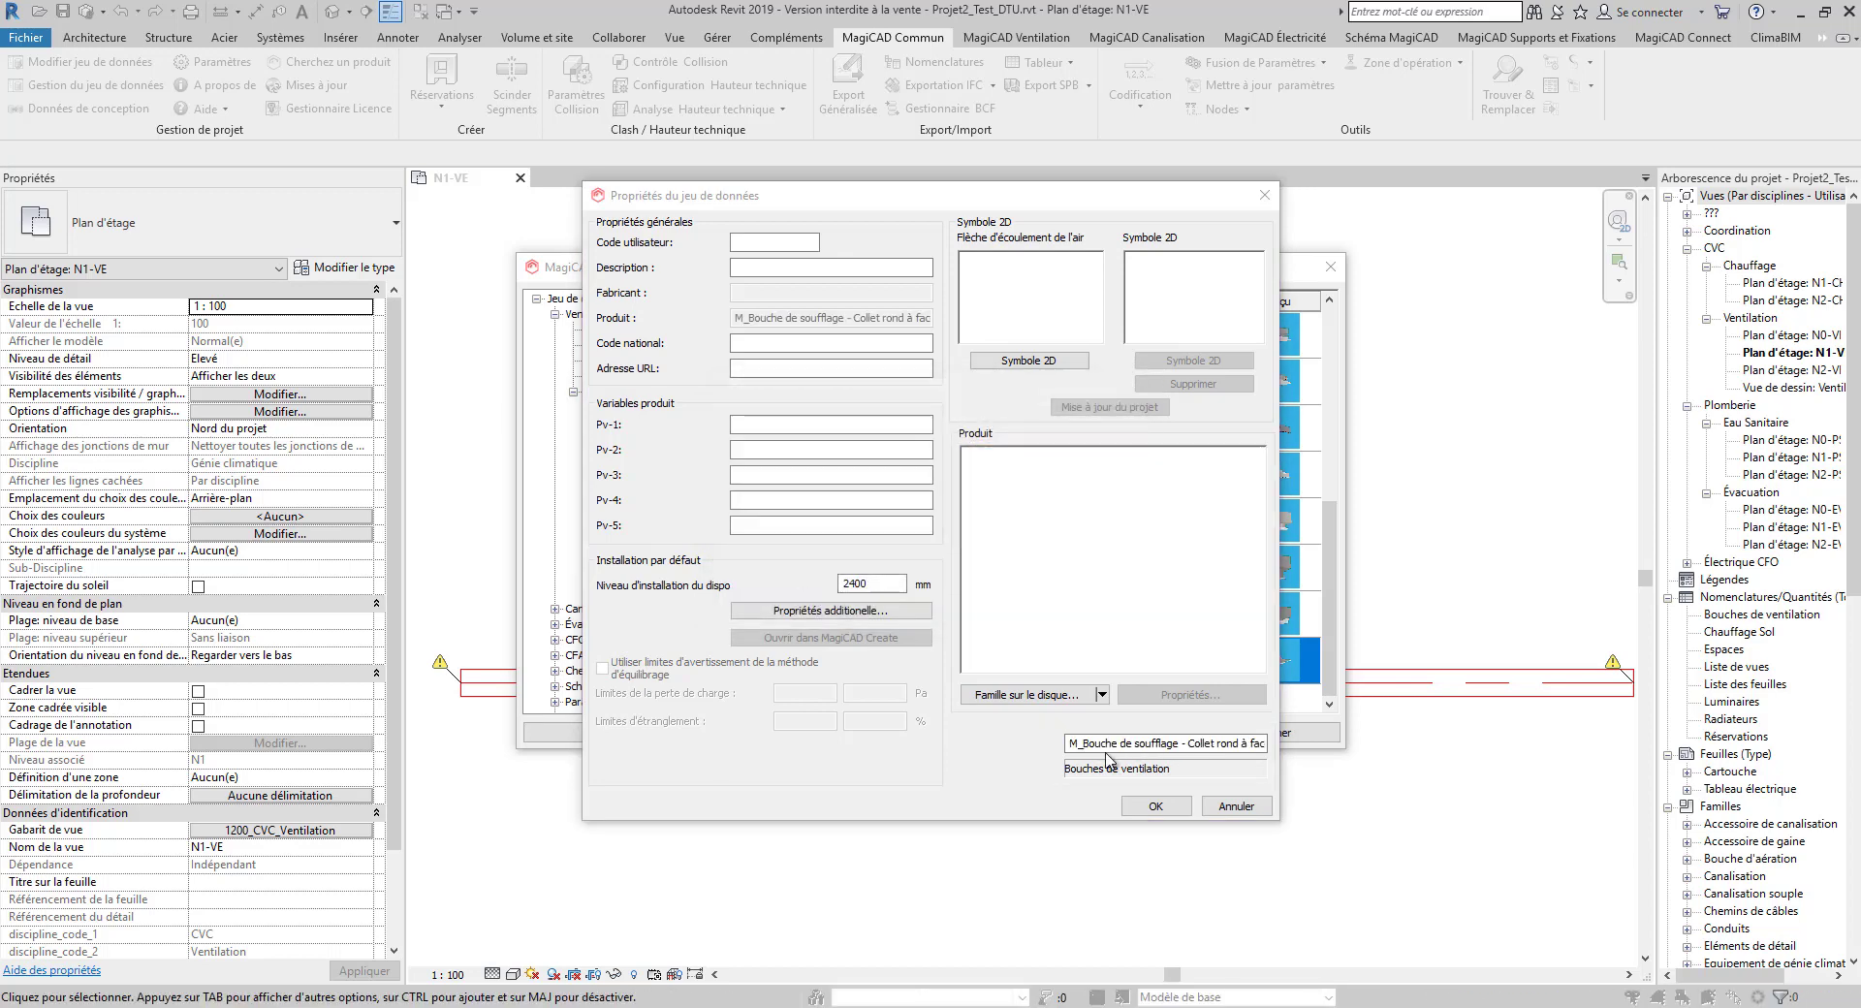
# Name the supply terminal's RFA FAMILLE004 and give the terminal the user code DEMO004
pyautogui.click(1102, 743)
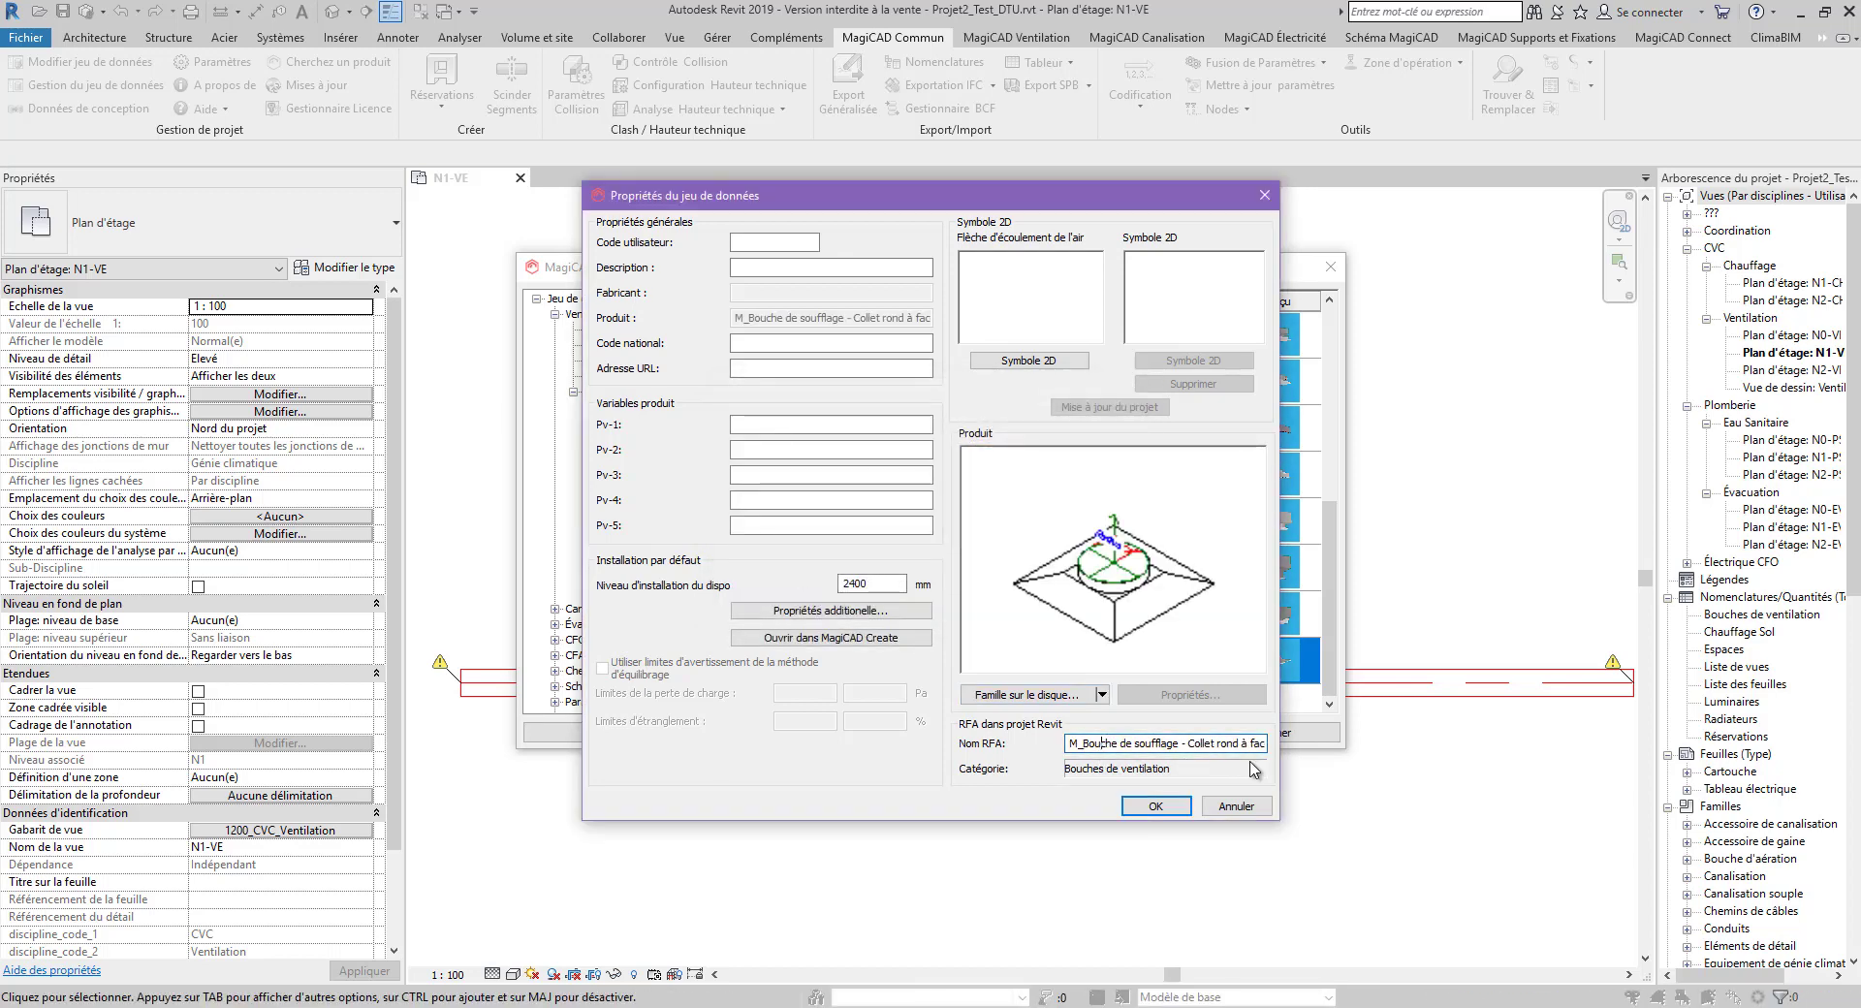
pyautogui.hotkey('ctrl', 'a')
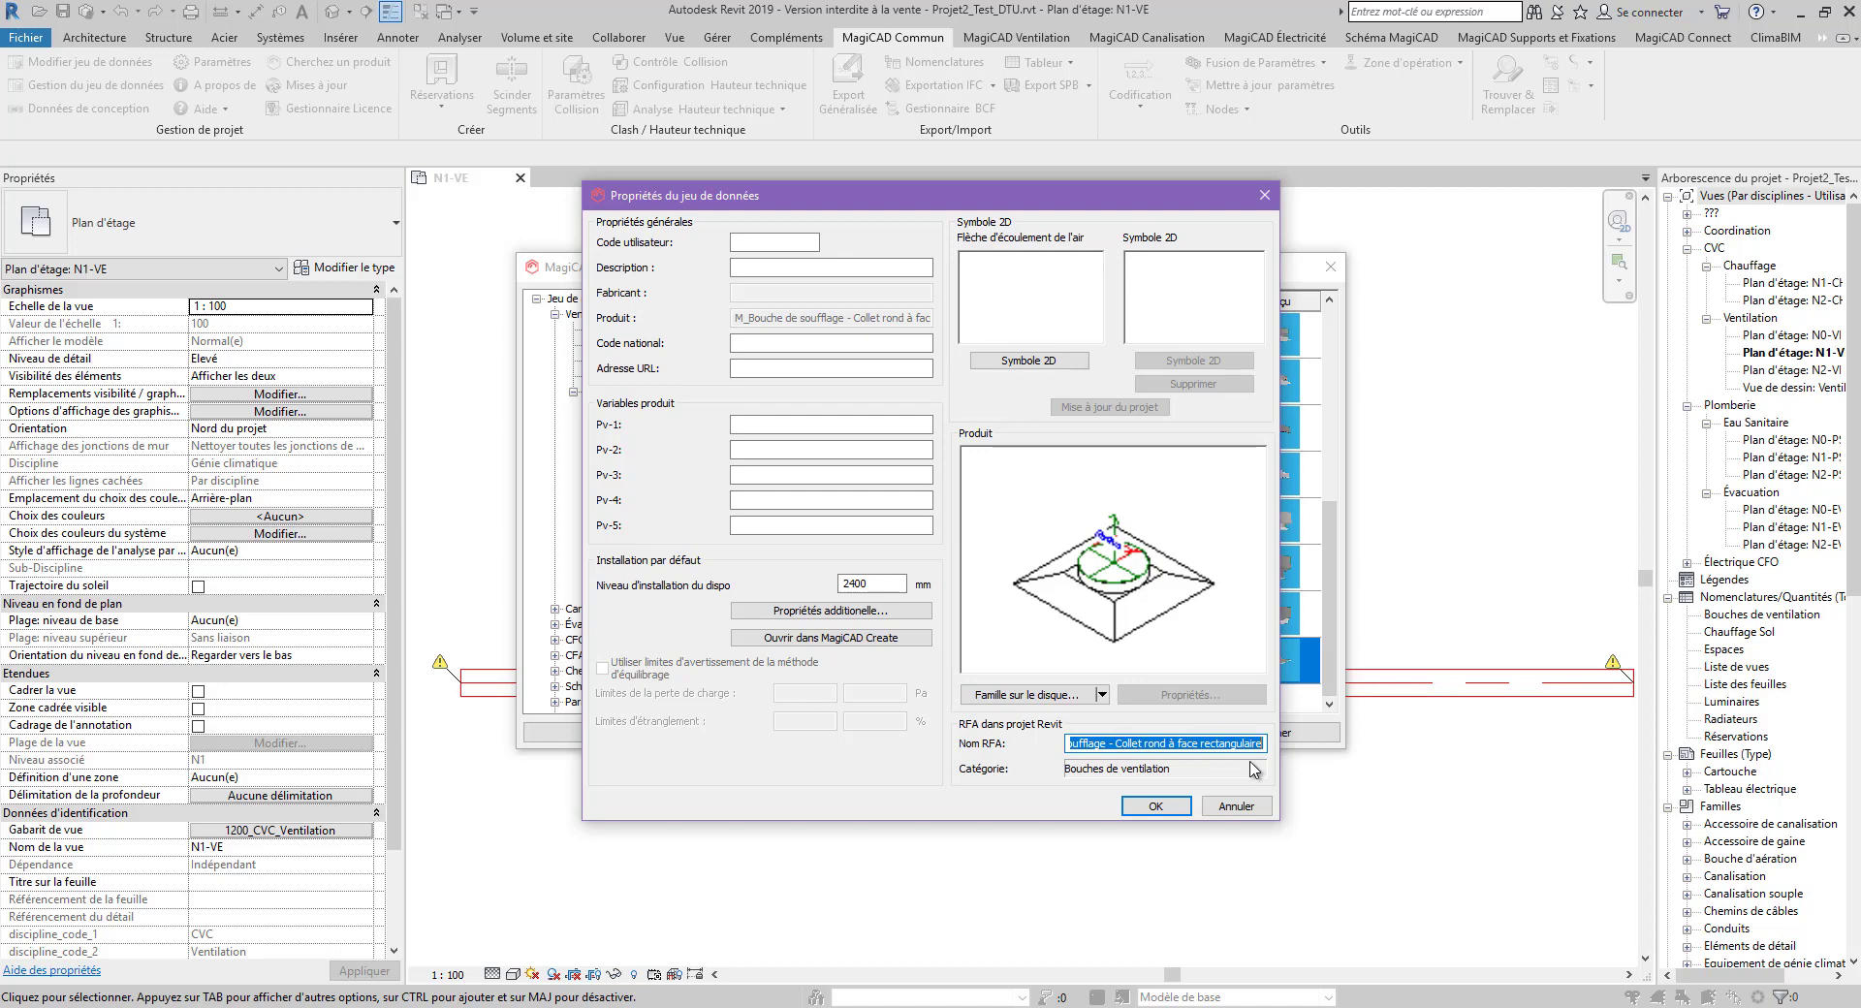
pyautogui.write('FAMILLE004')
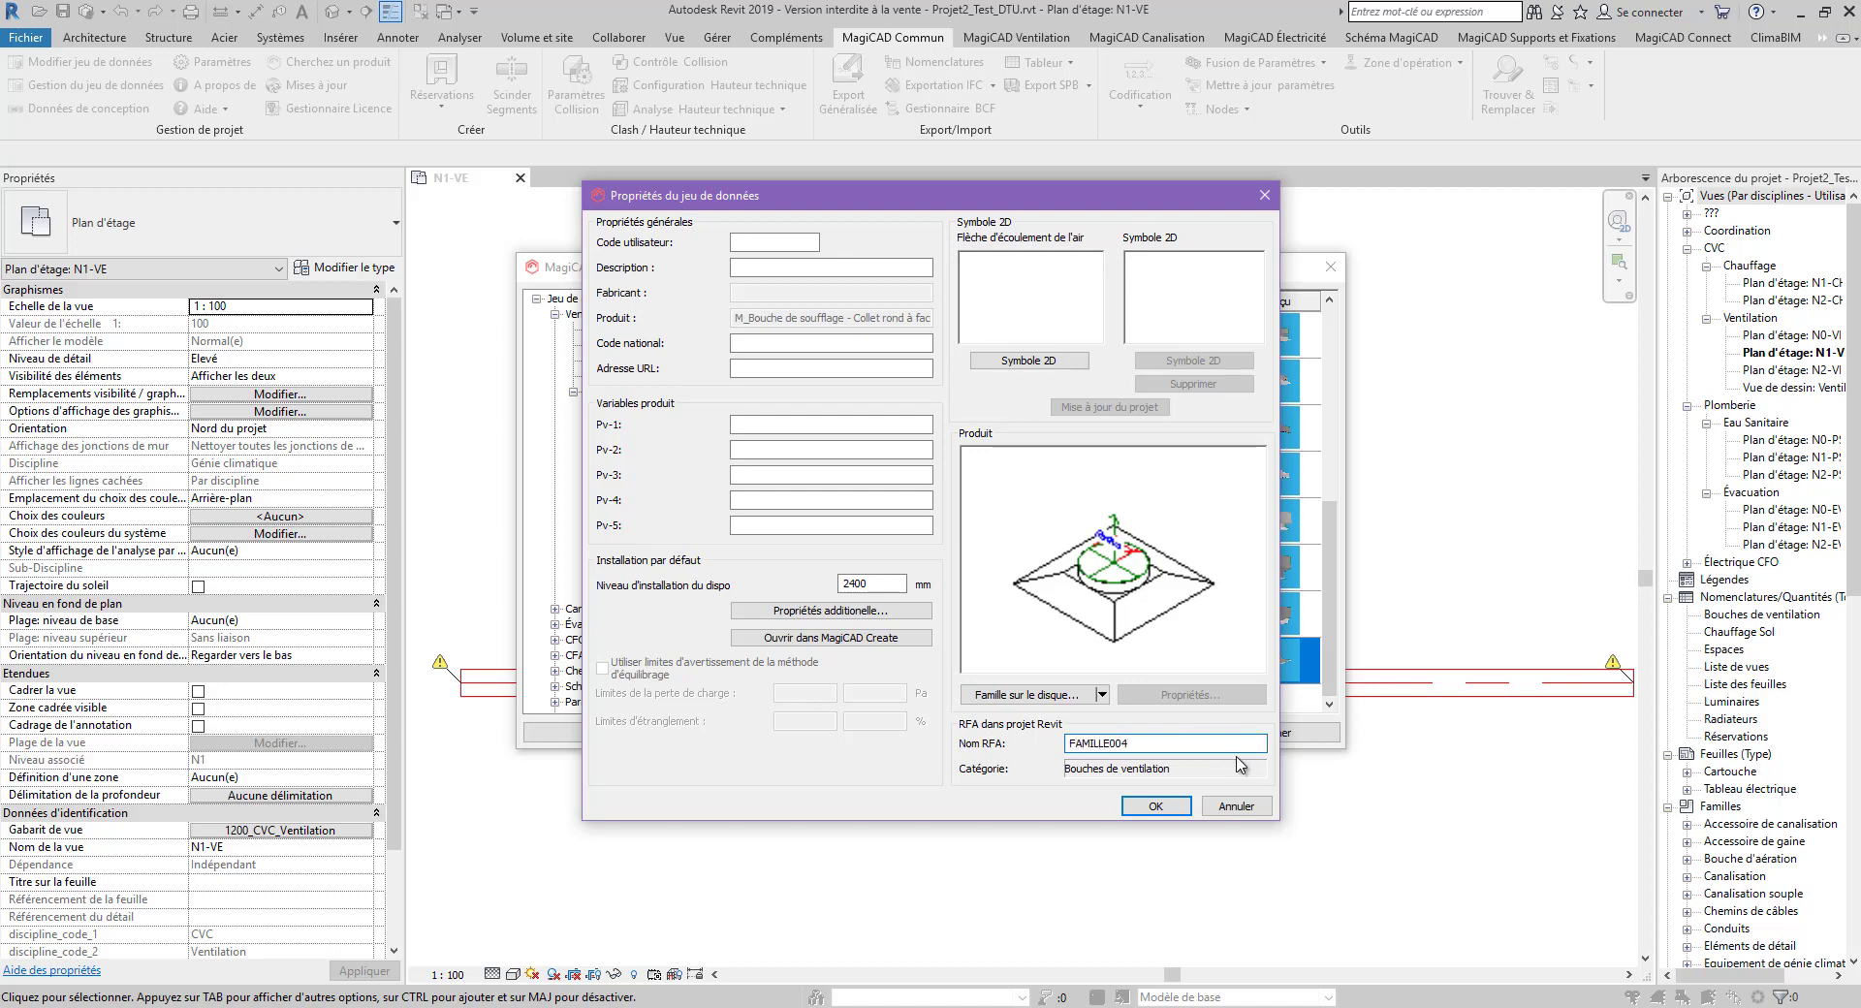
pyautogui.click(770, 241)
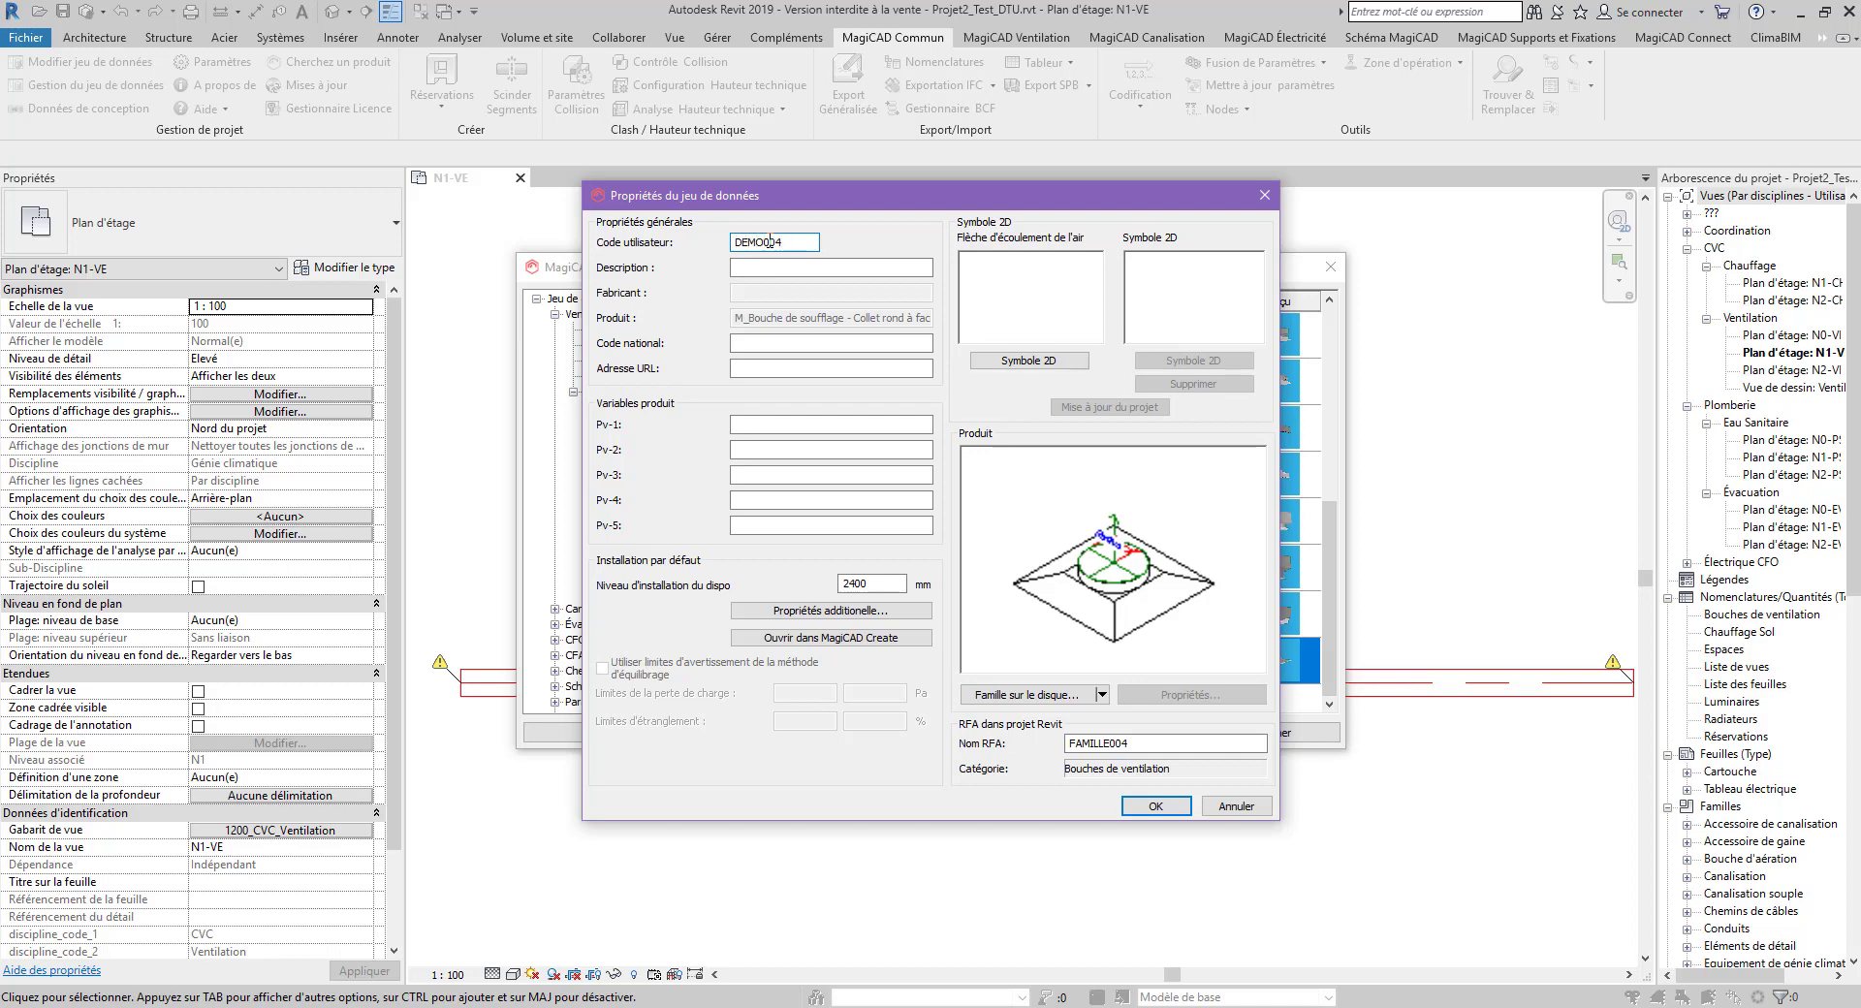
# Assign the Unfilled Arrow as the airflow symbol and save the Revit family terminal to the dataset
pyautogui.click(1066, 360)
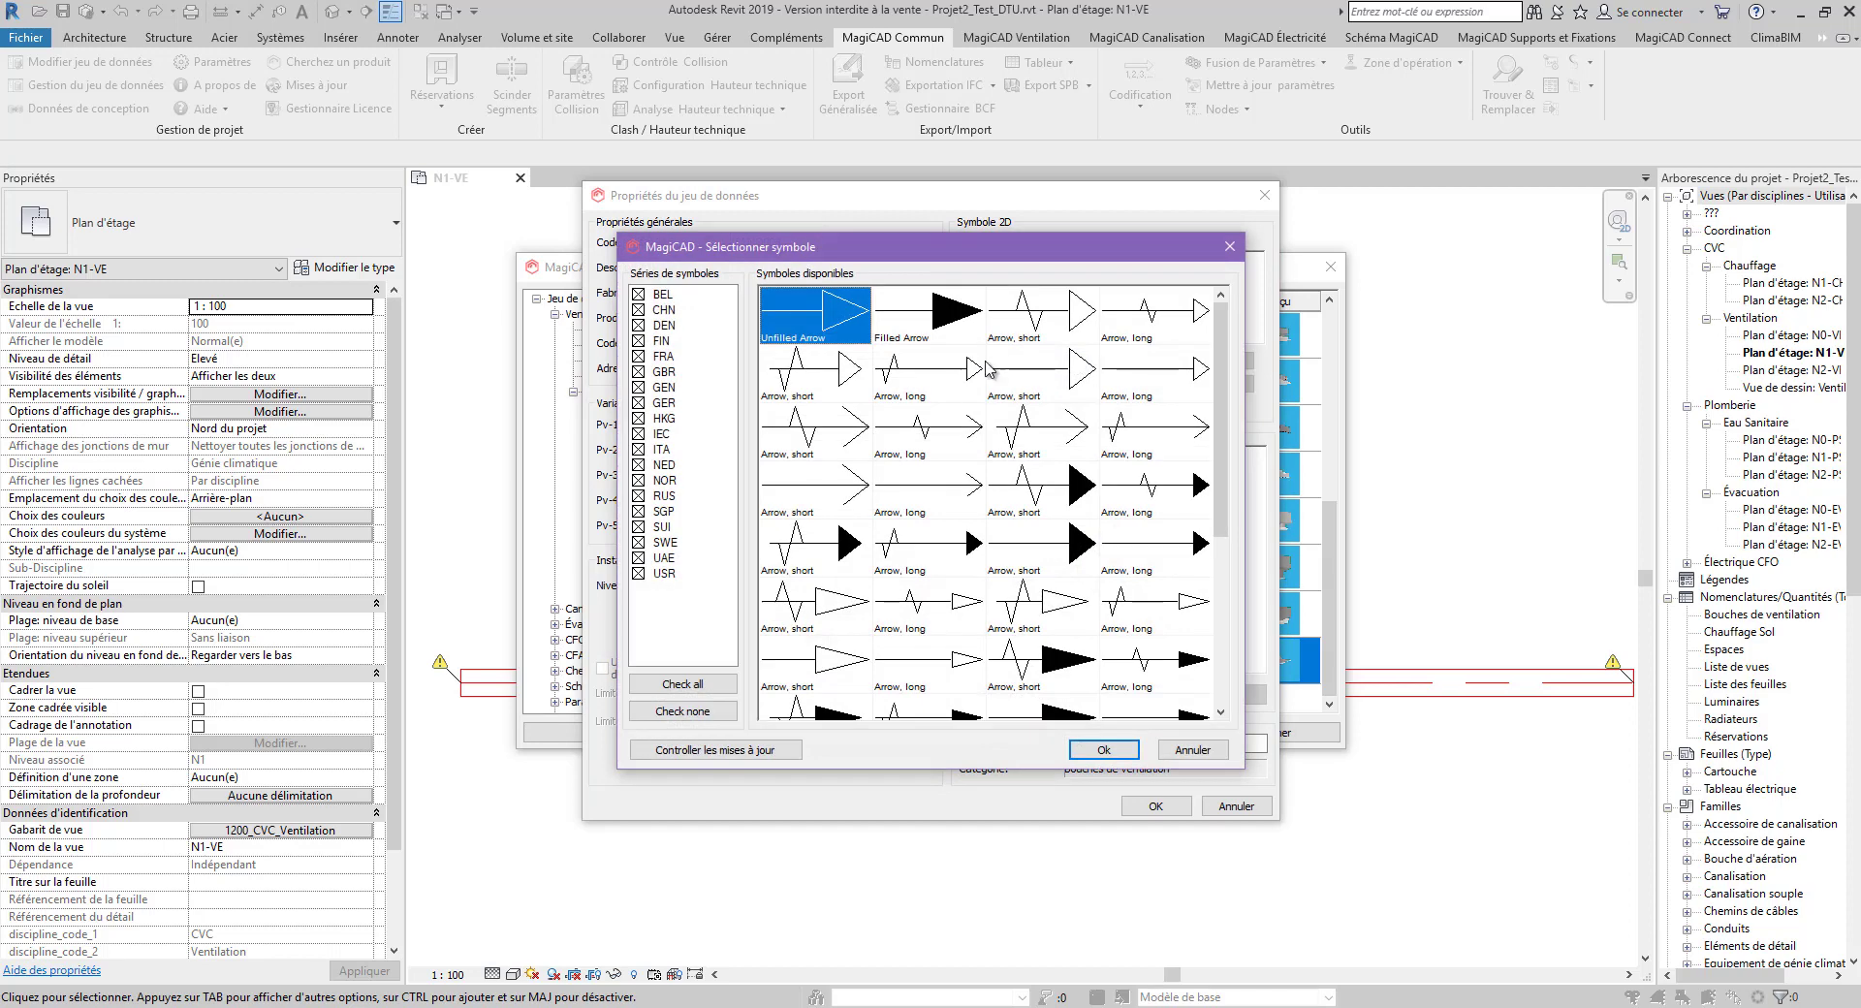
pyautogui.click(1104, 750)
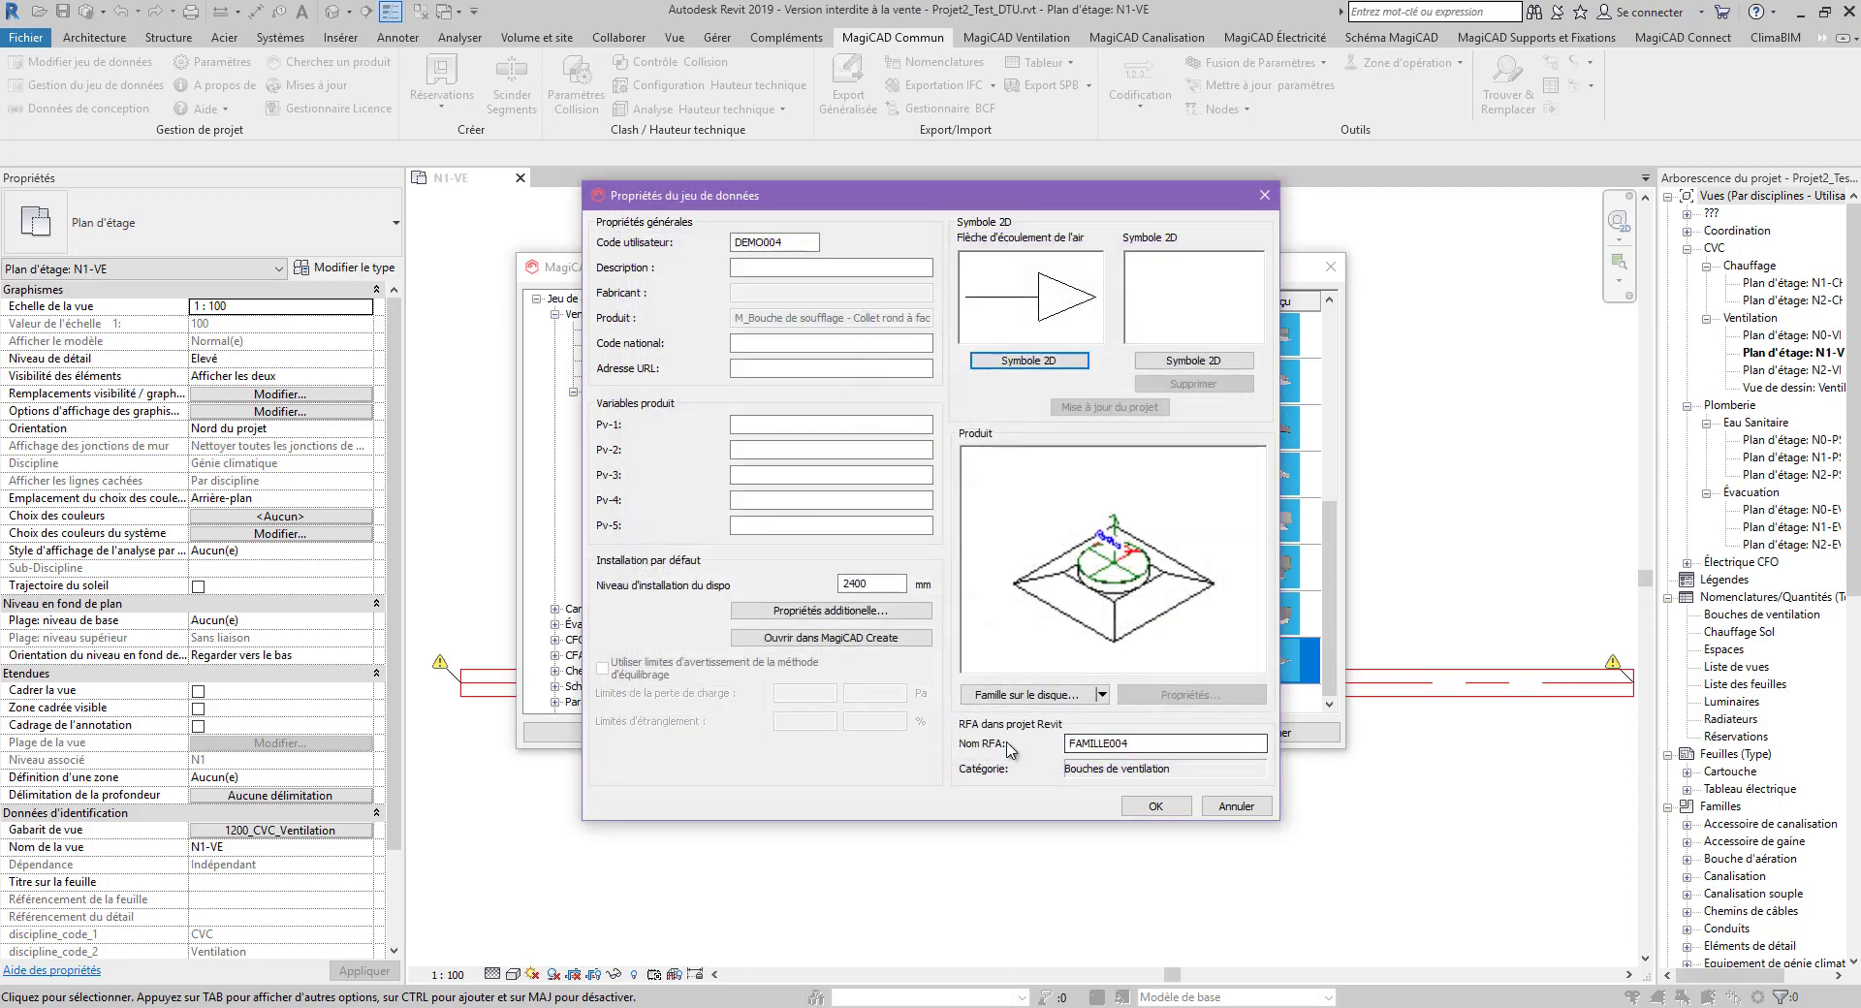
pyautogui.click(1156, 807)
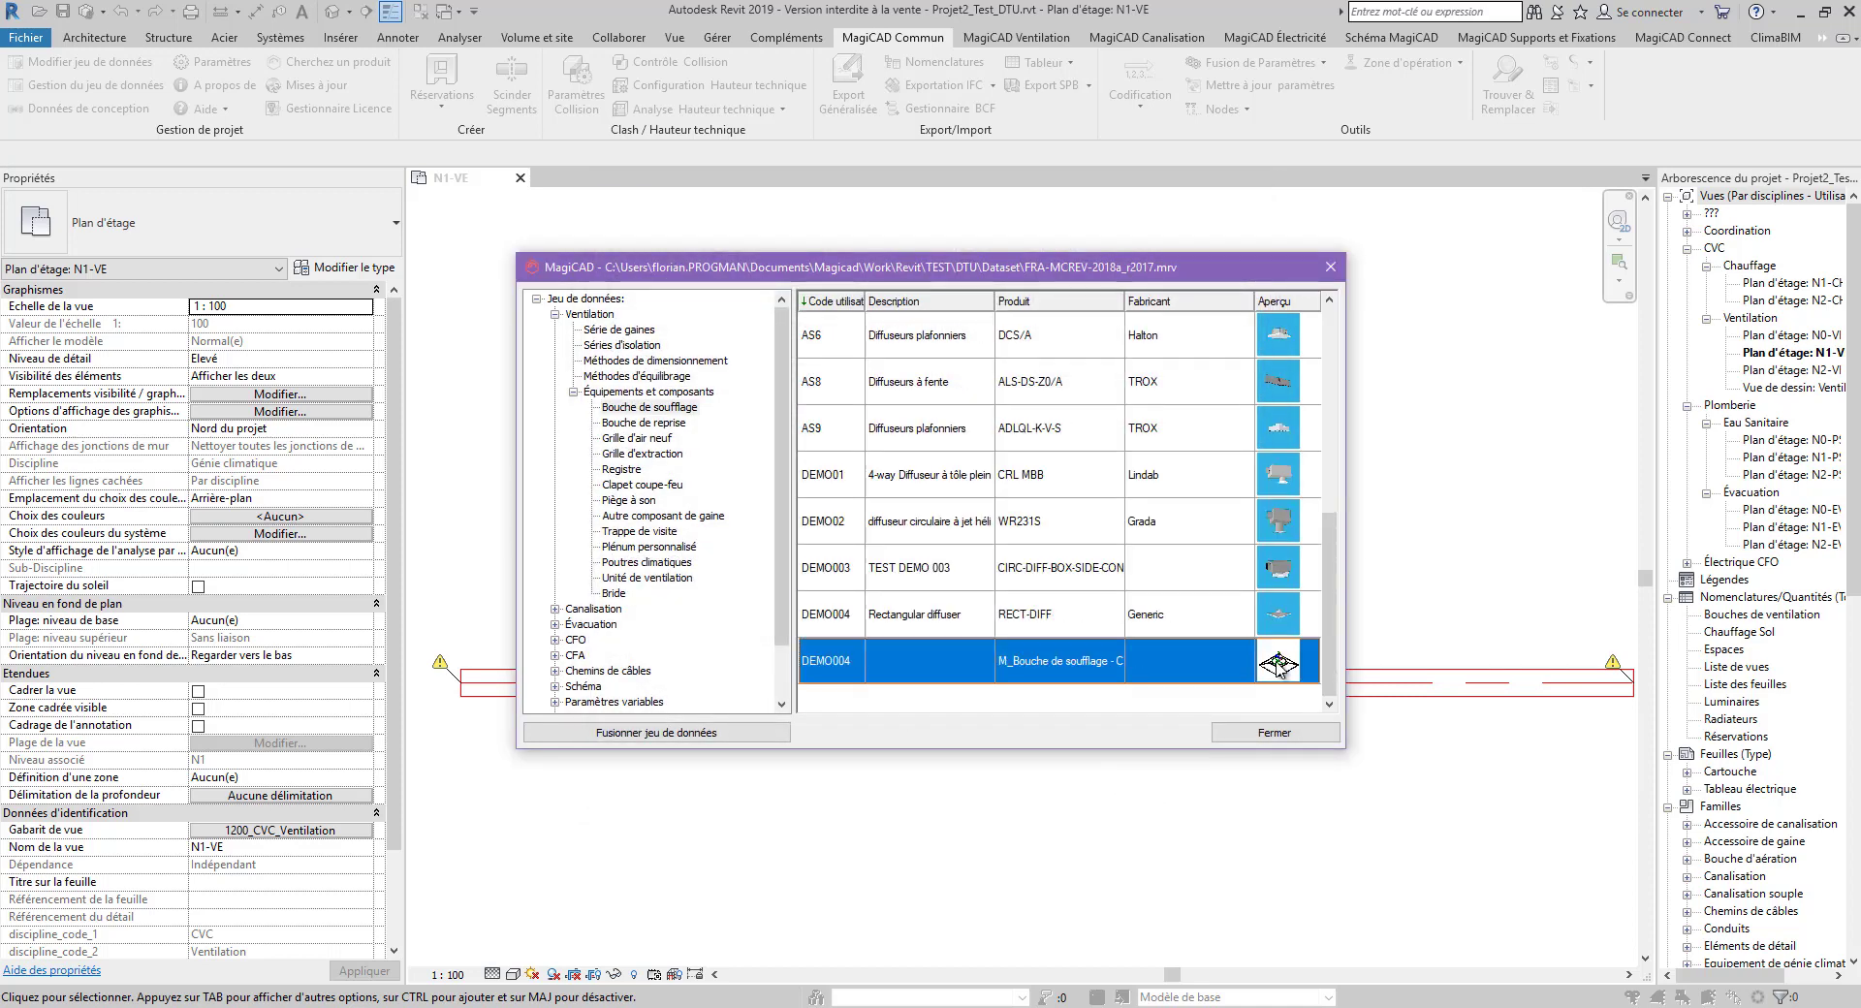
# Create another supply terminal from the same M_Bouche de soufflage family file, reusing the existing library family, and name its RFA FAMILLE 005
pyautogui.rightClick(1111, 703)
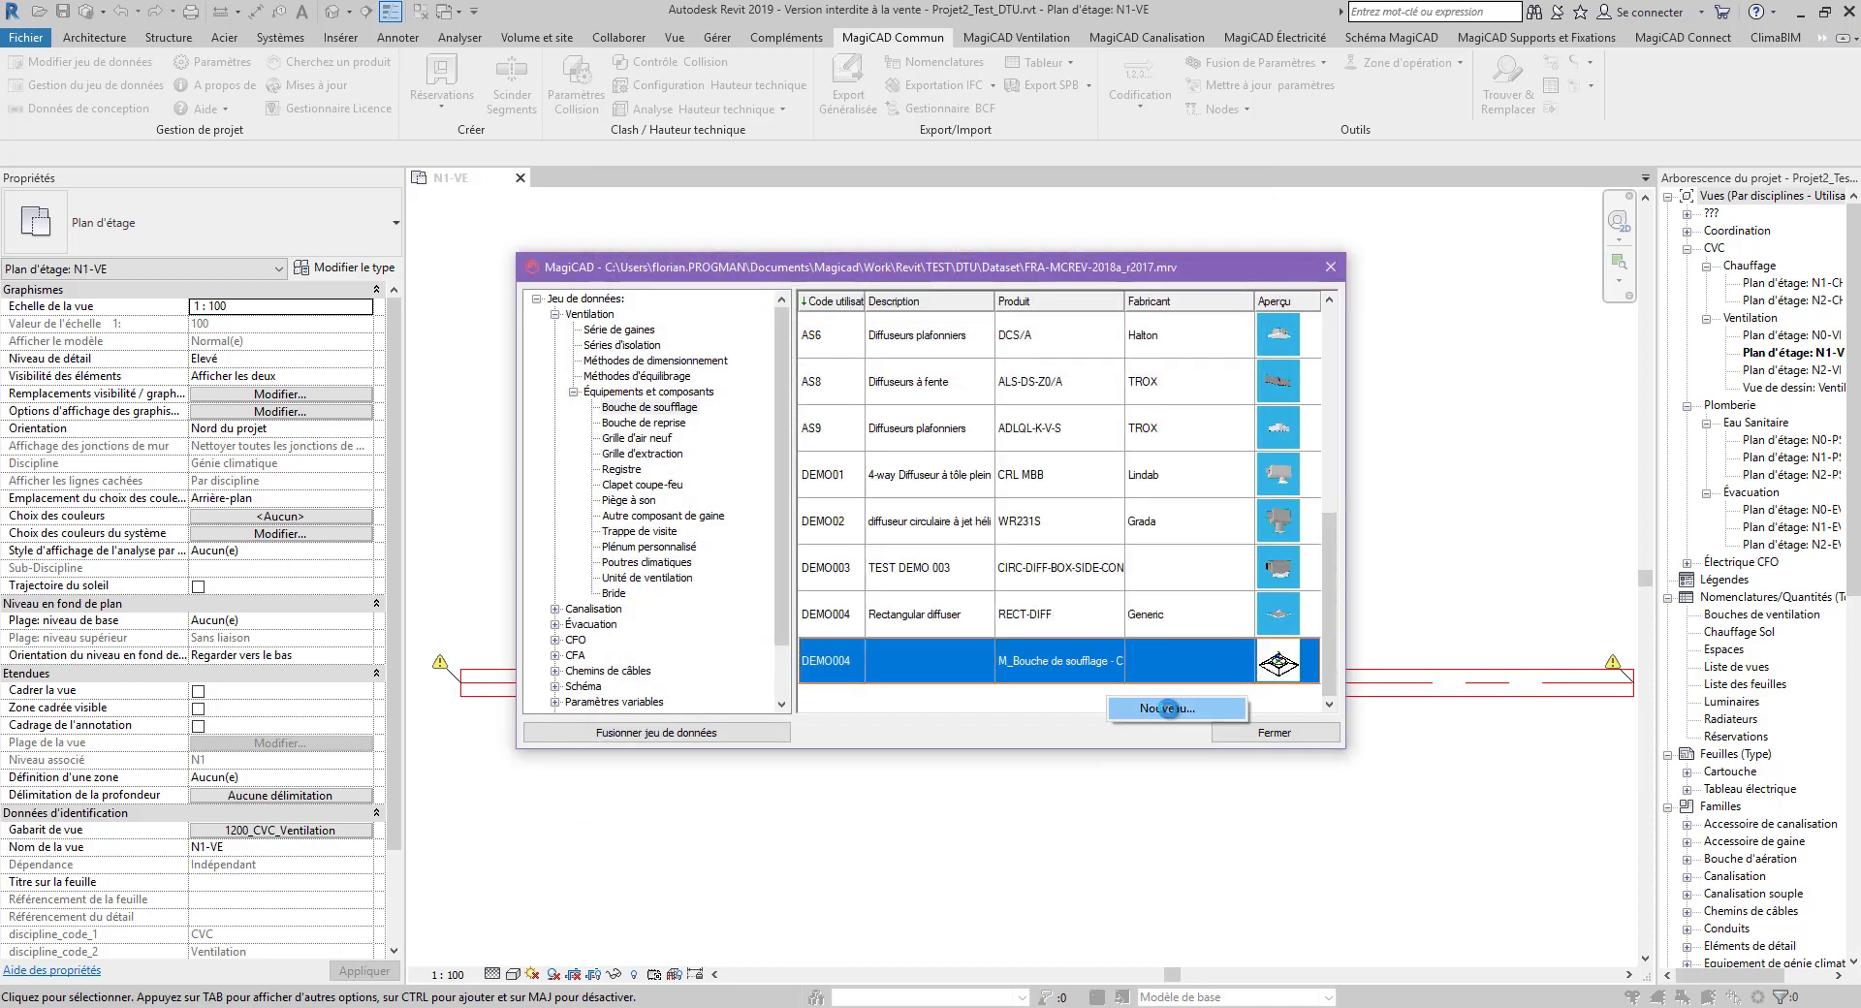
pyautogui.click(1149, 713)
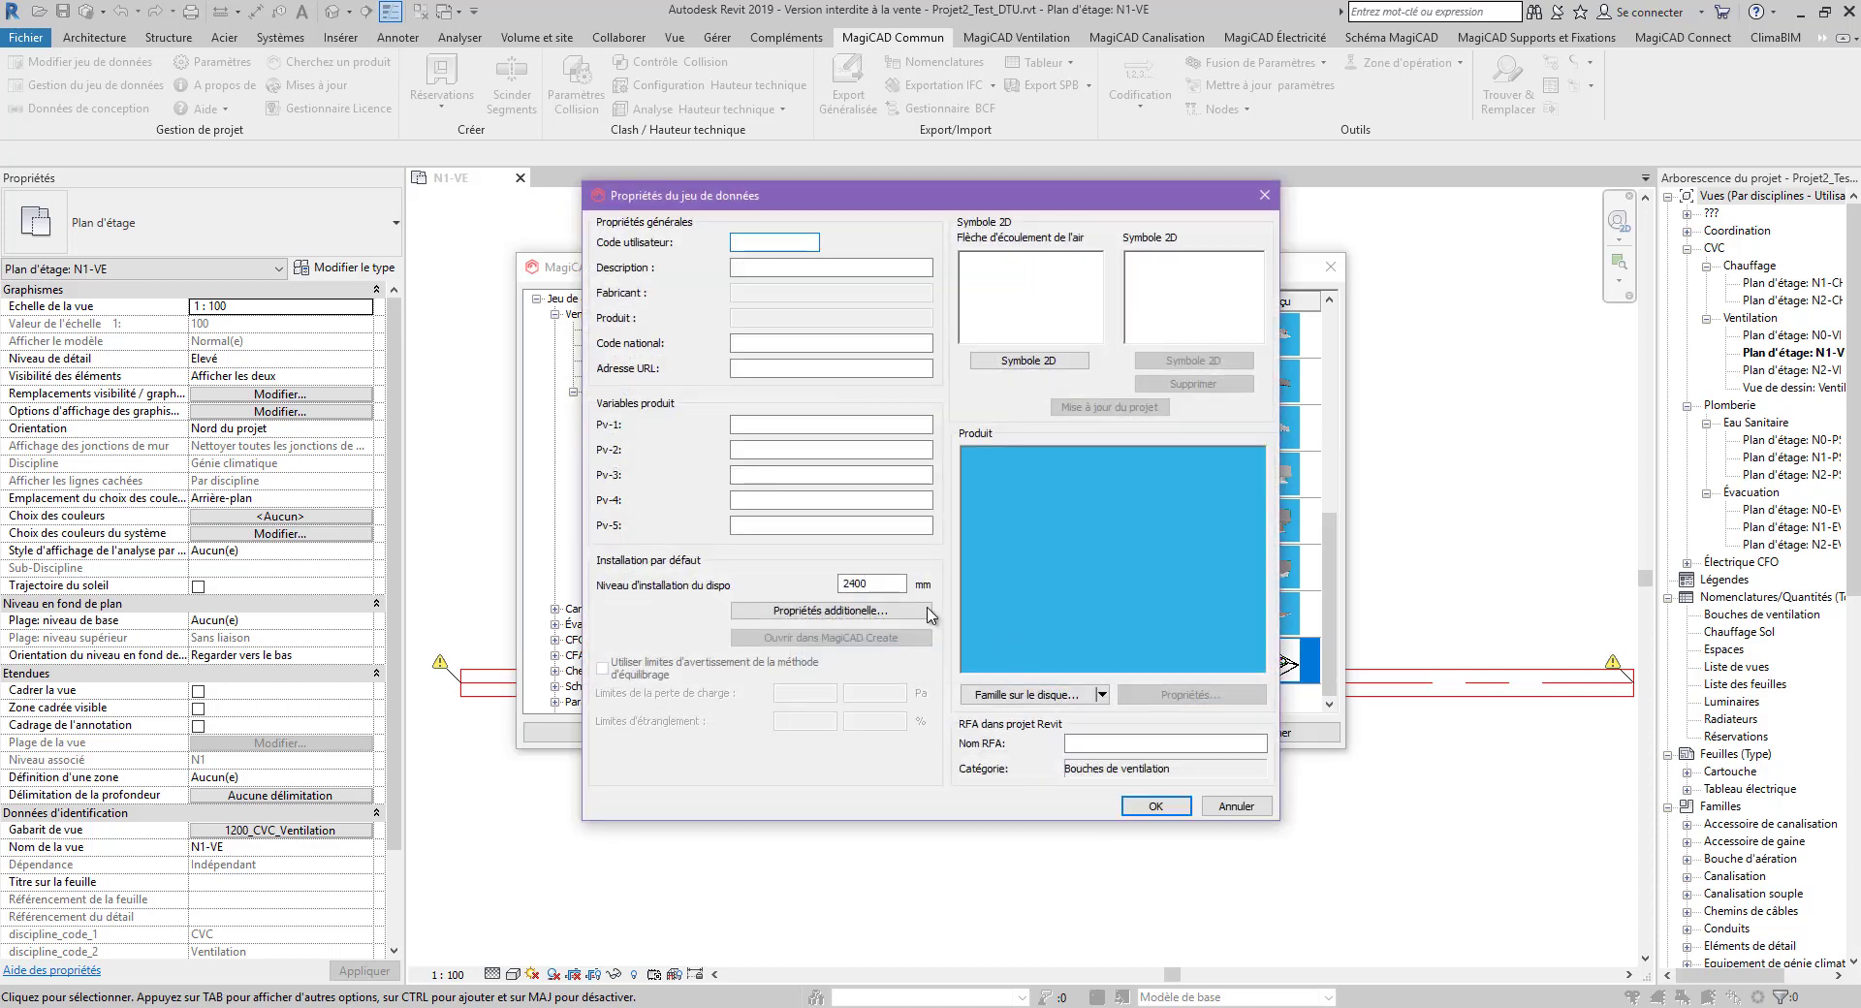
pyautogui.click(1078, 695)
pyautogui.scroll(-10, 1055, 600)
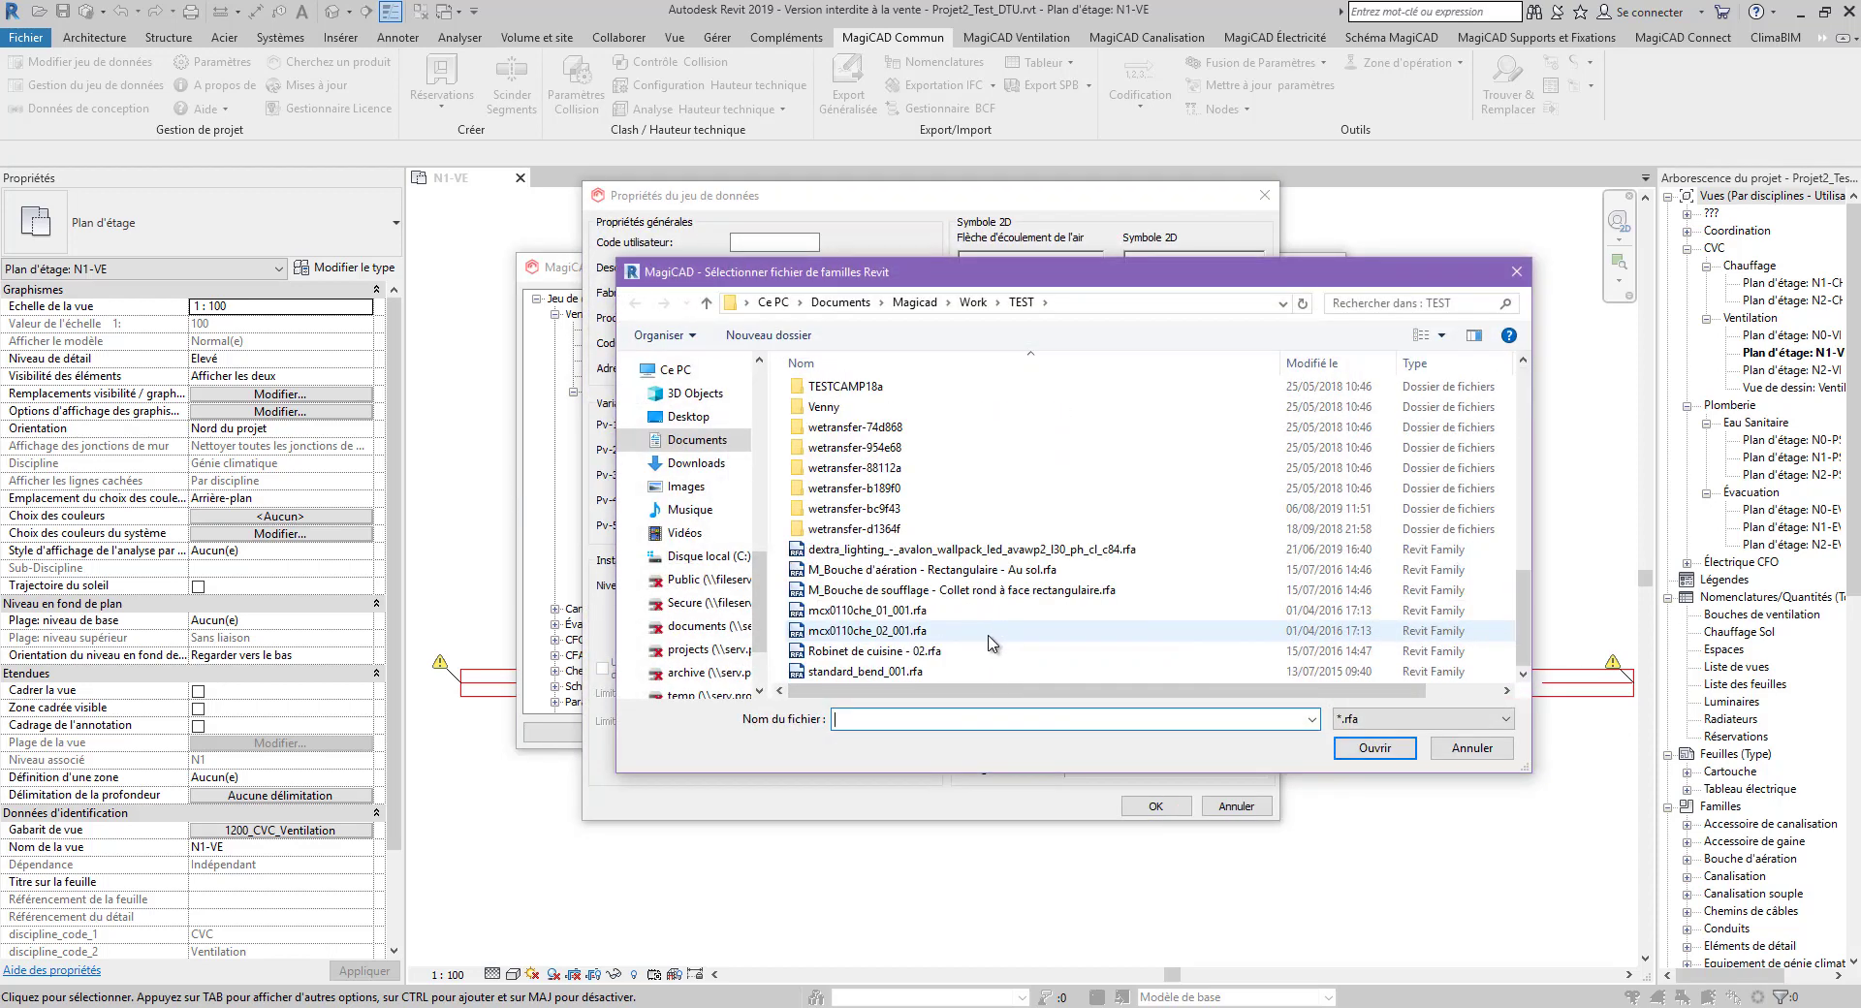
pyautogui.click(1020, 588)
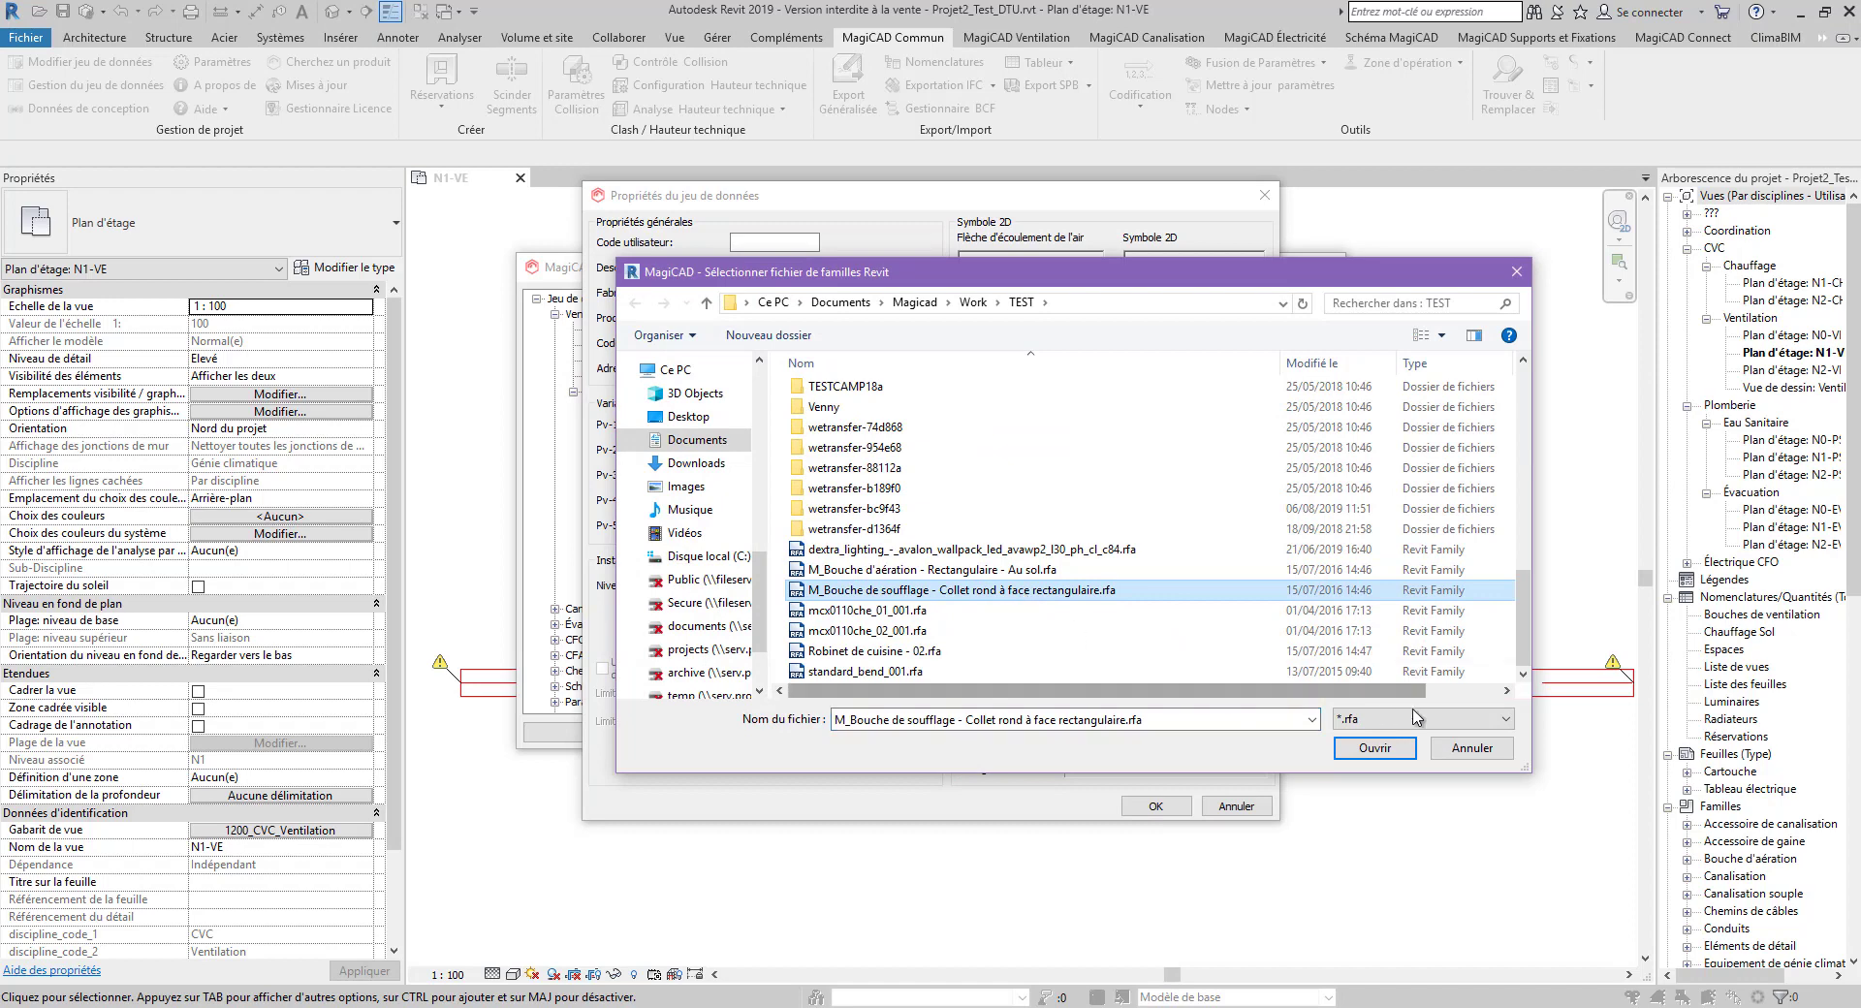
pyautogui.click(1367, 748)
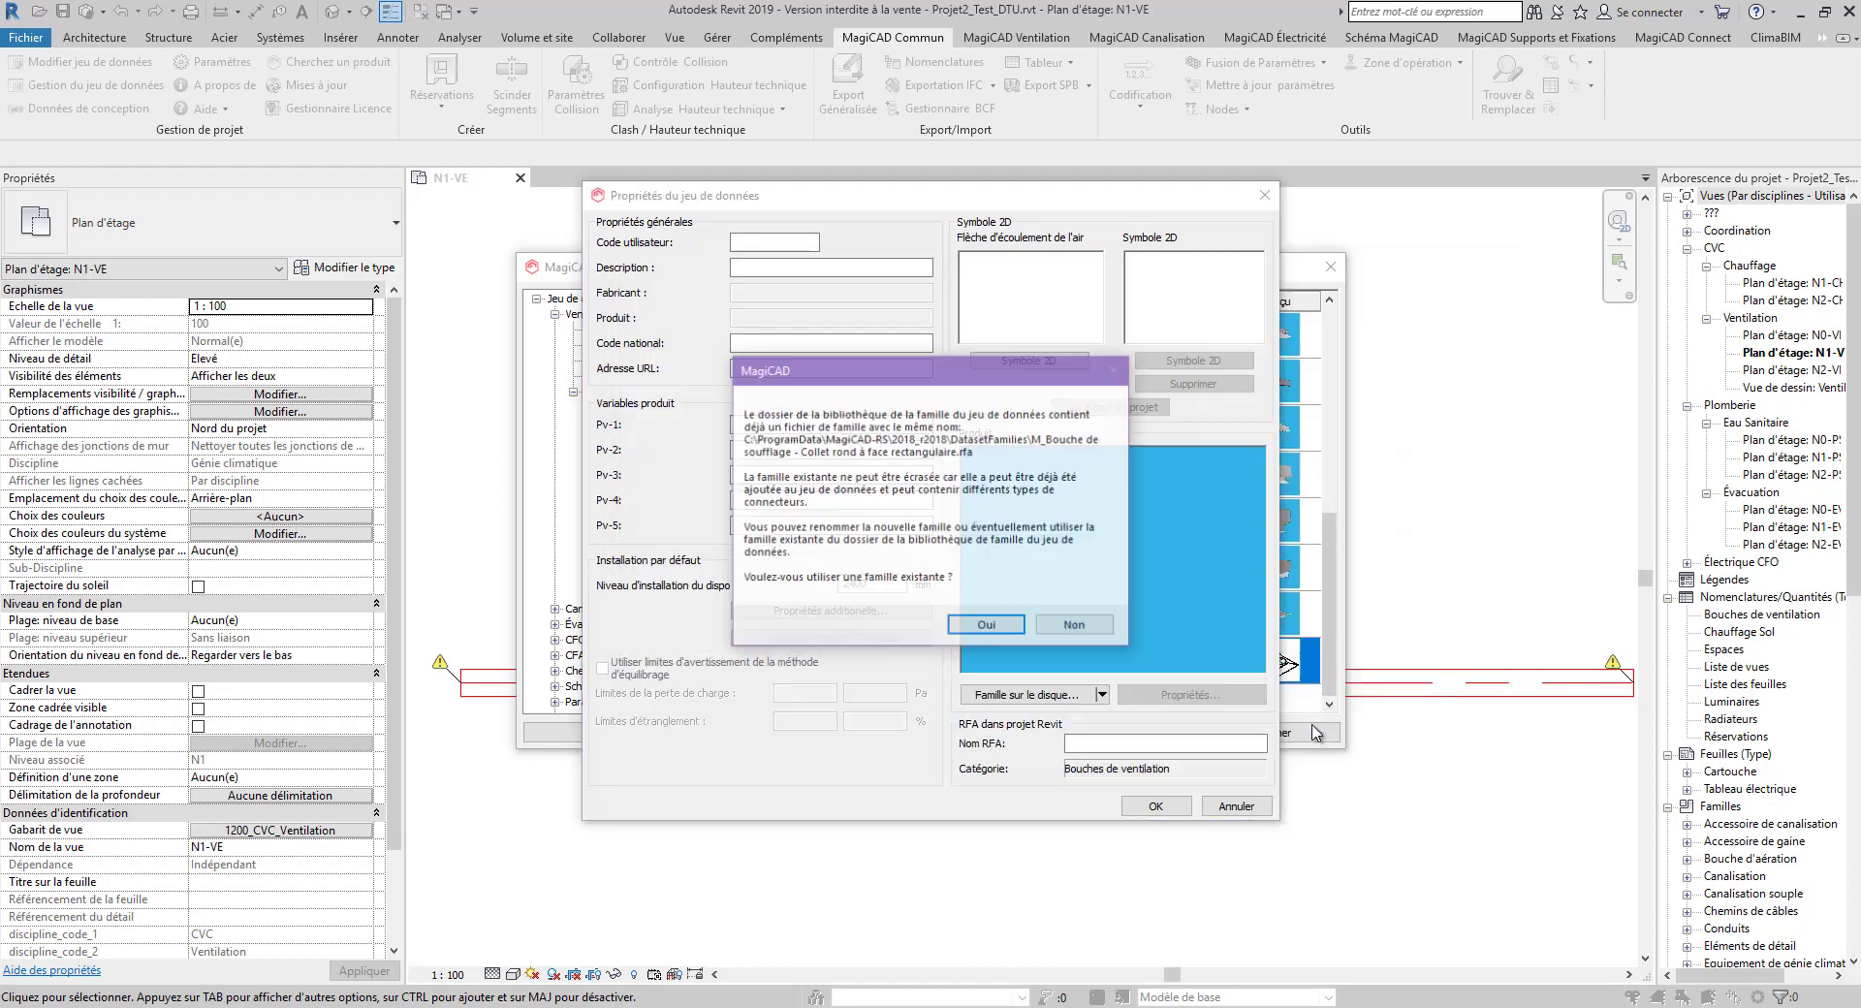
pyautogui.click(985, 626)
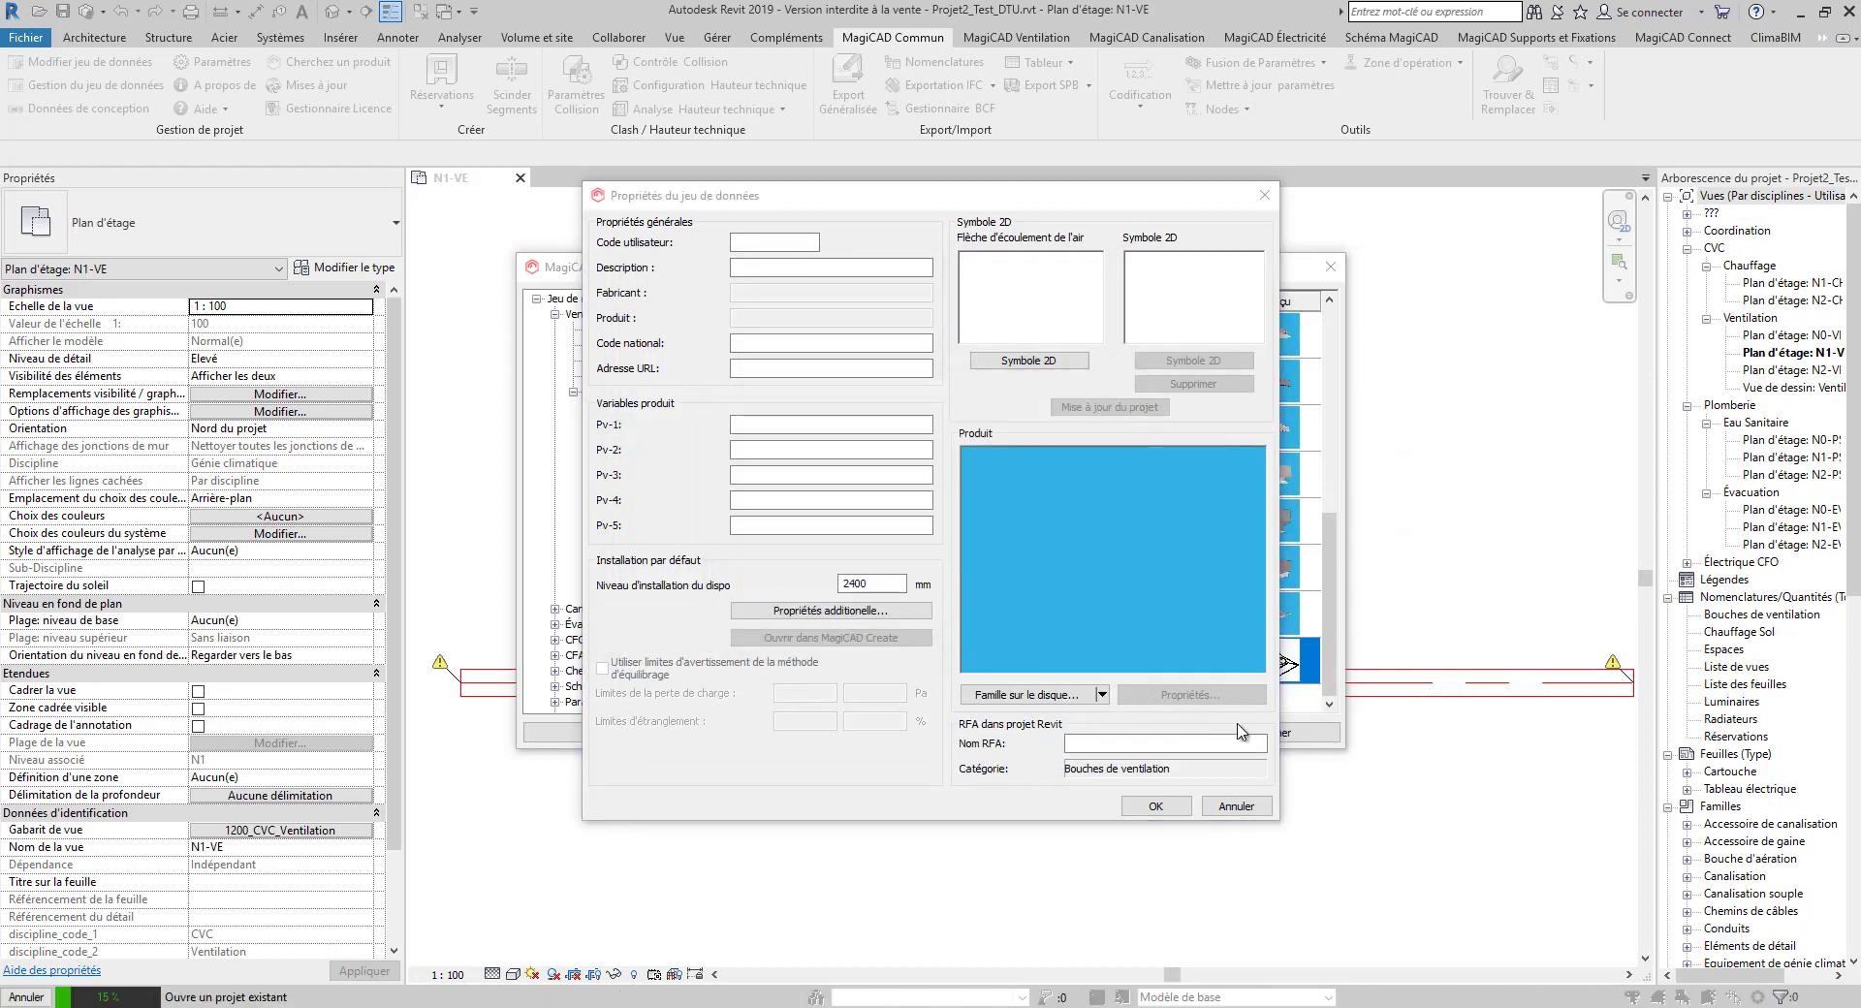
pyautogui.tripleClick(1215, 748)
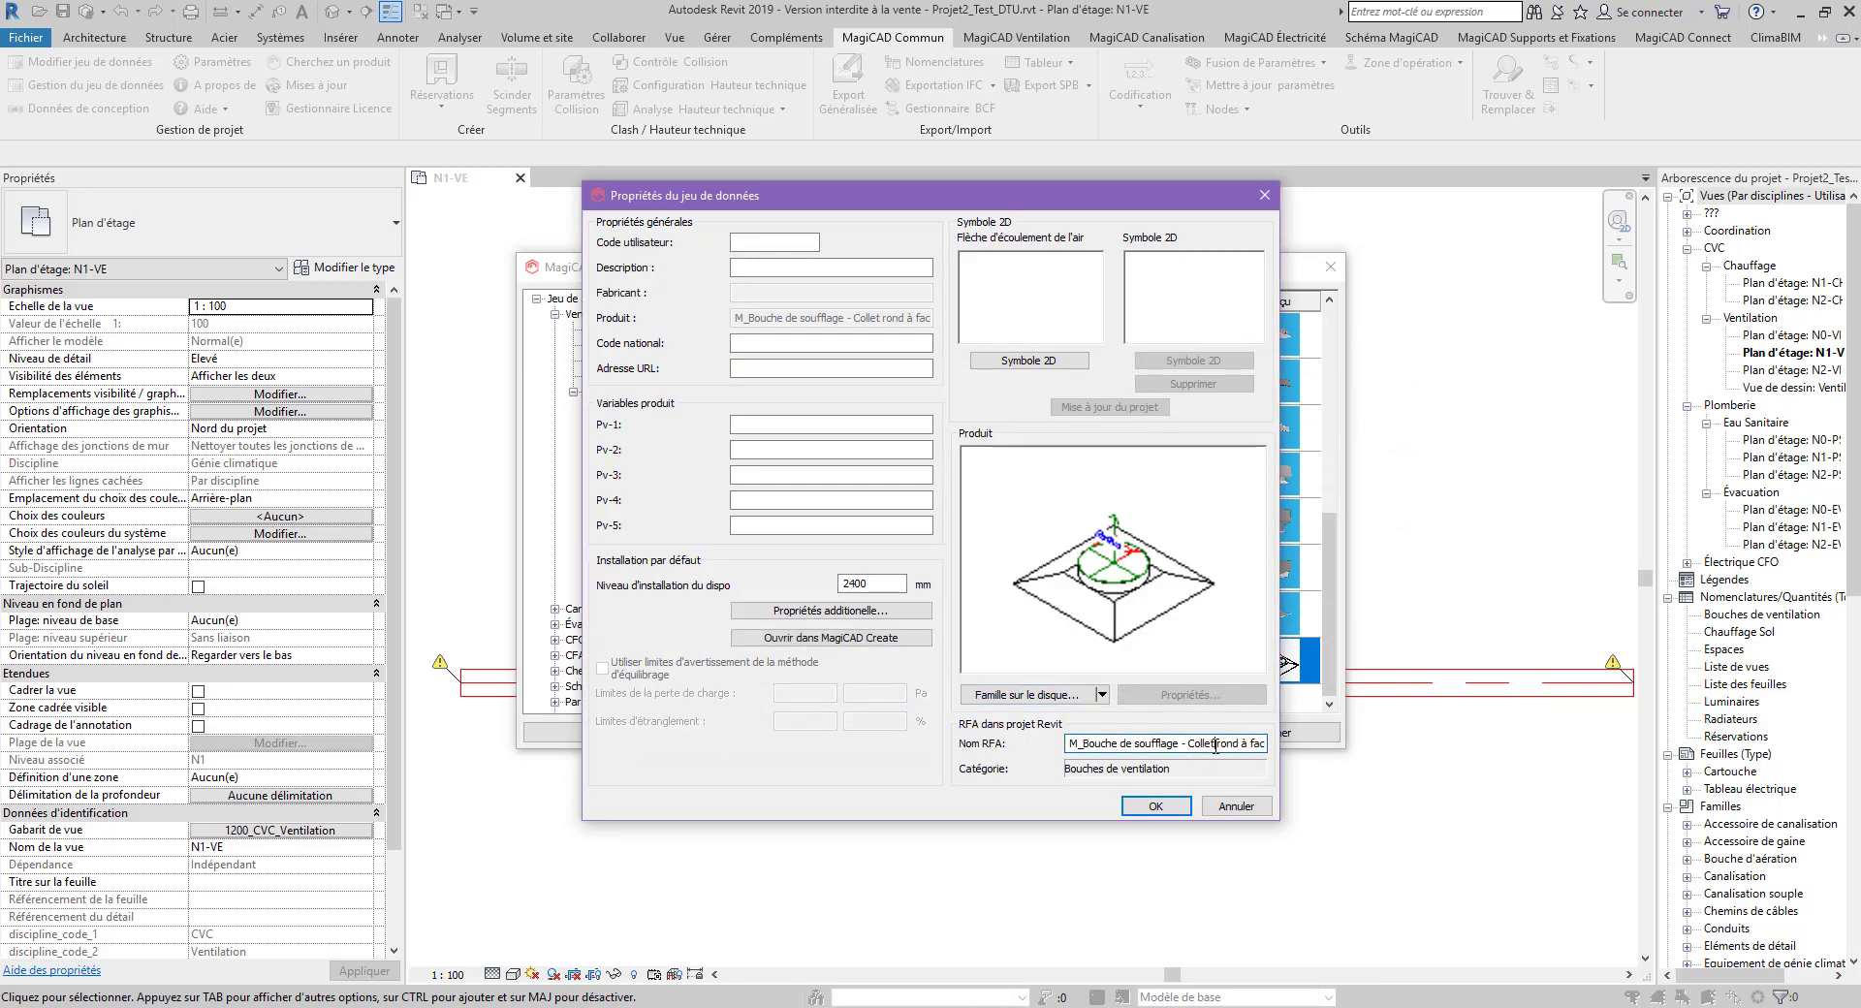
pyautogui.write('FAMILLE 005')
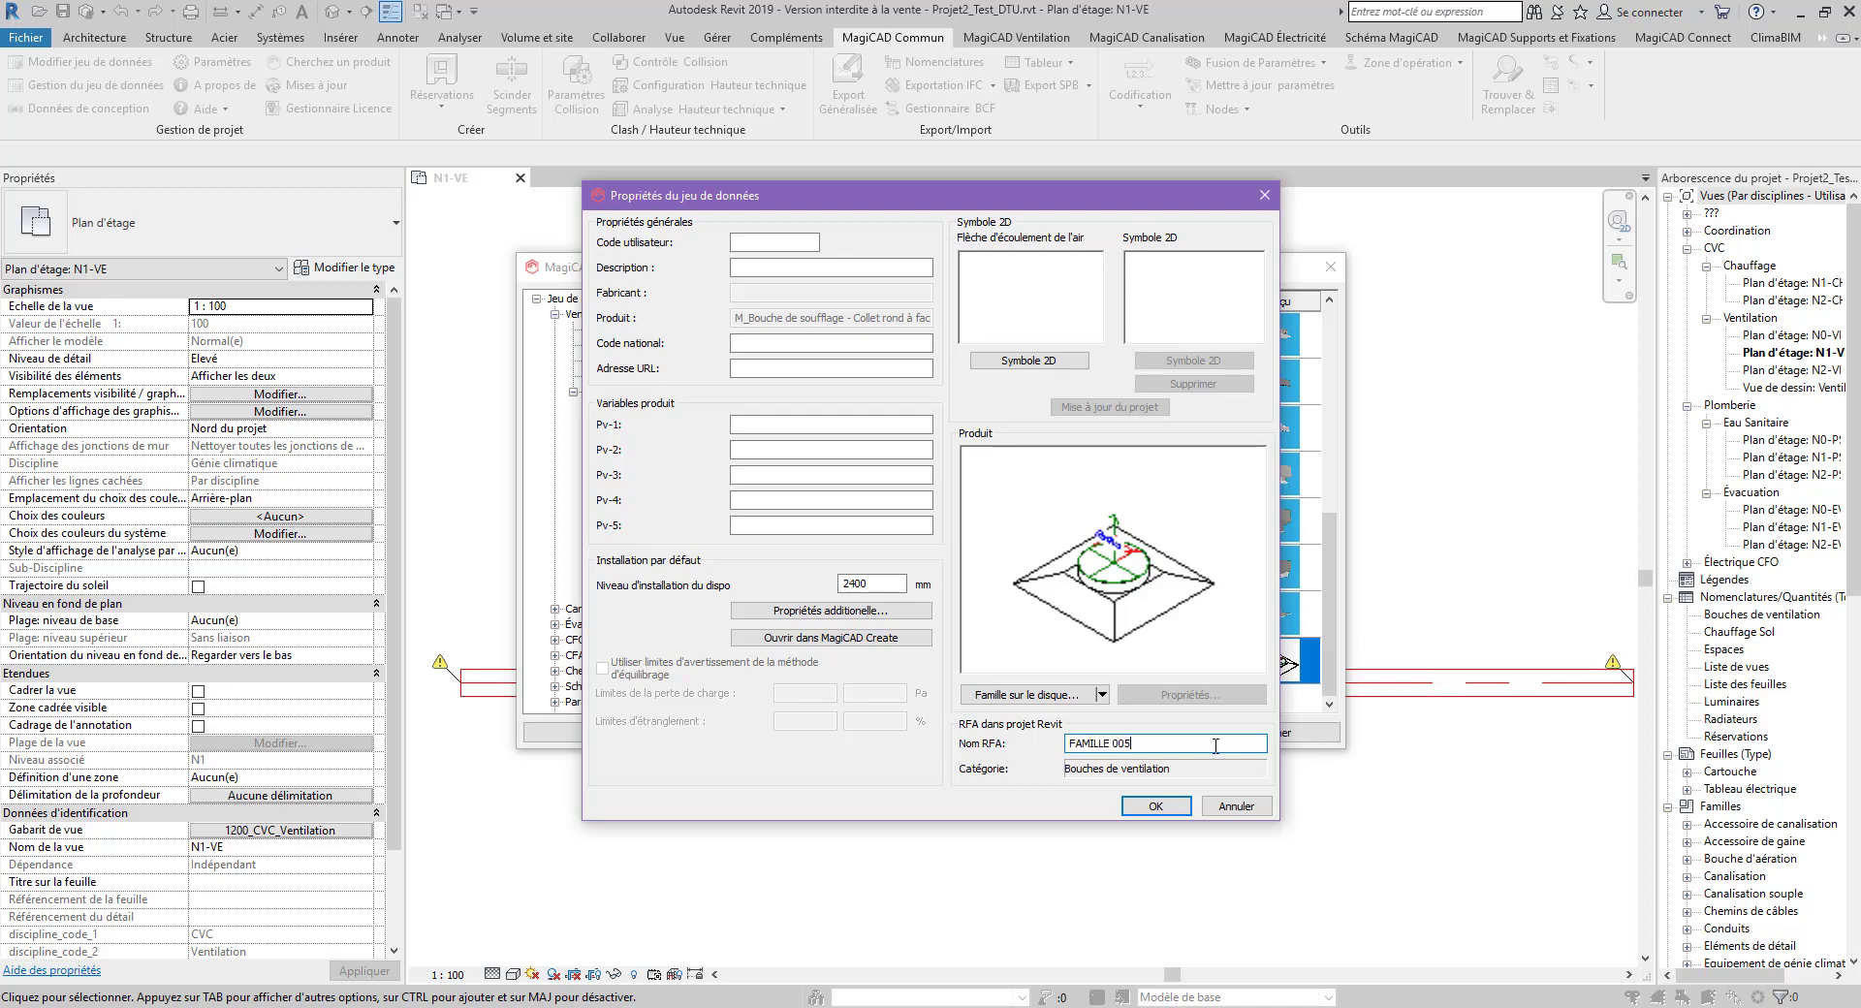
# In MagiCAD Create, set the 600x600 - Collet 150 variant's connector diameter to 125 mm and its static pressure drop to 2 Pa at 15 l/s
pyautogui.click(866, 644)
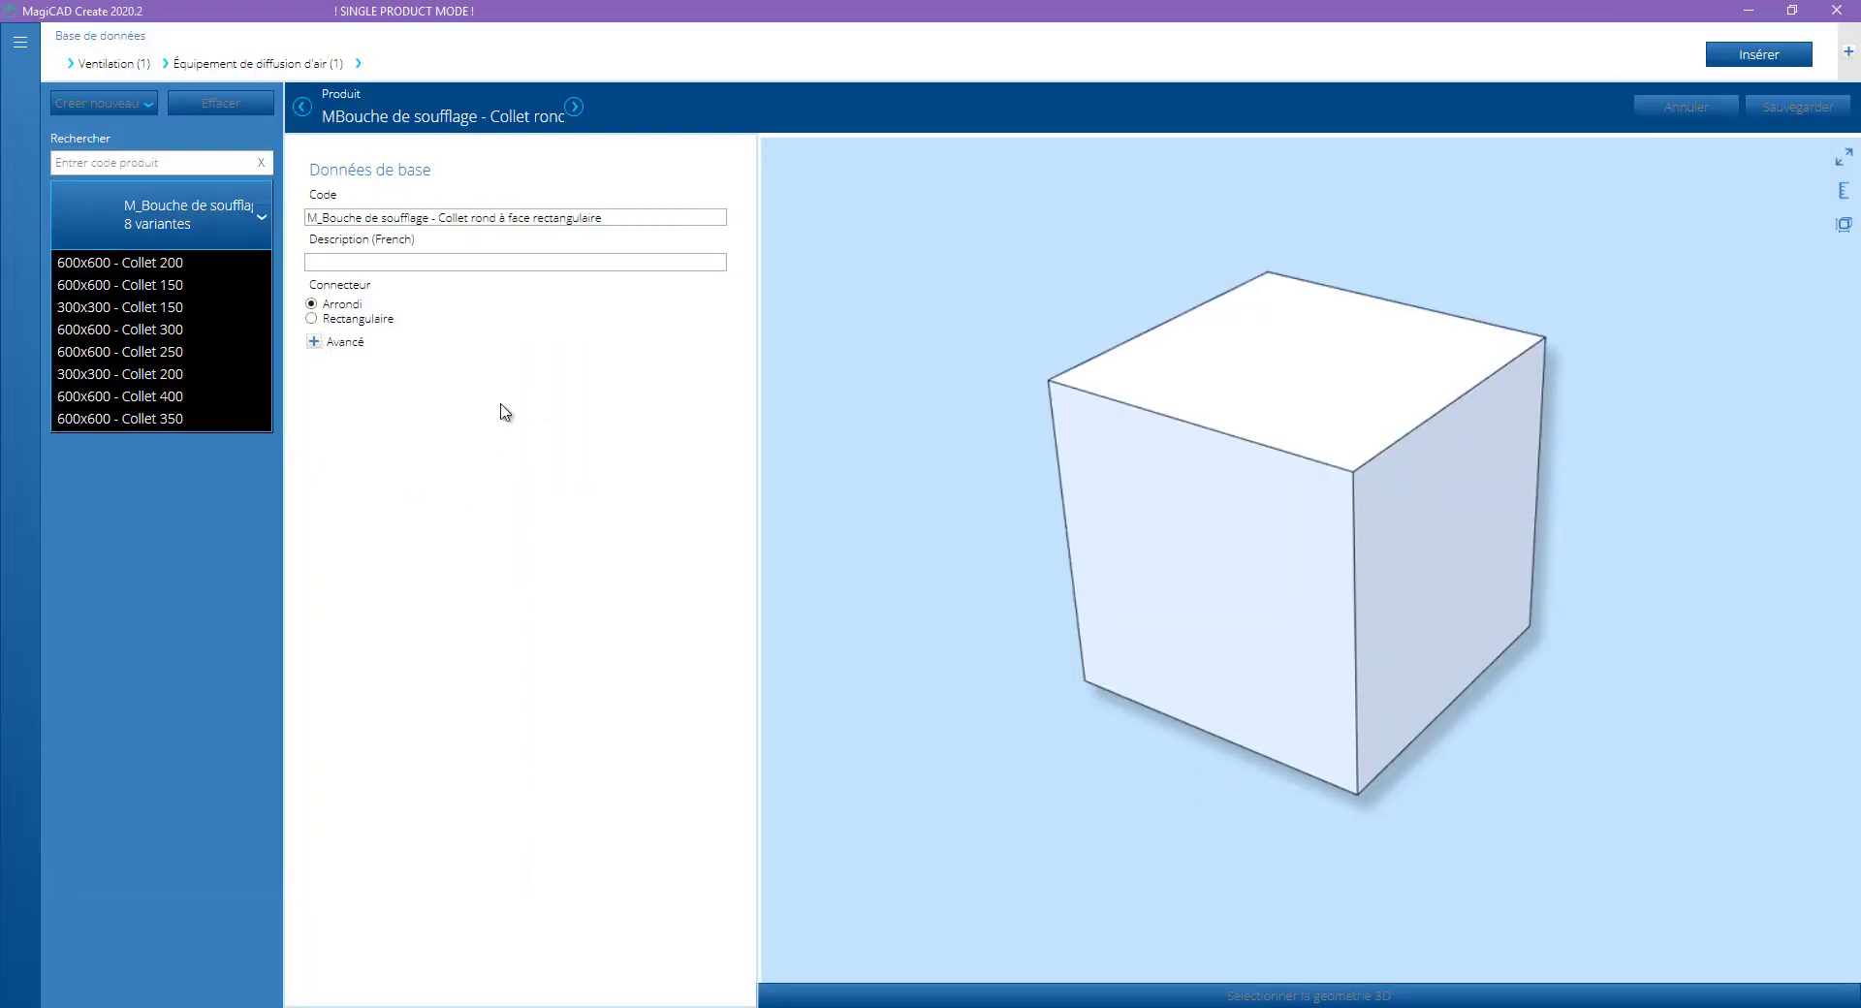
pyautogui.click(212, 288)
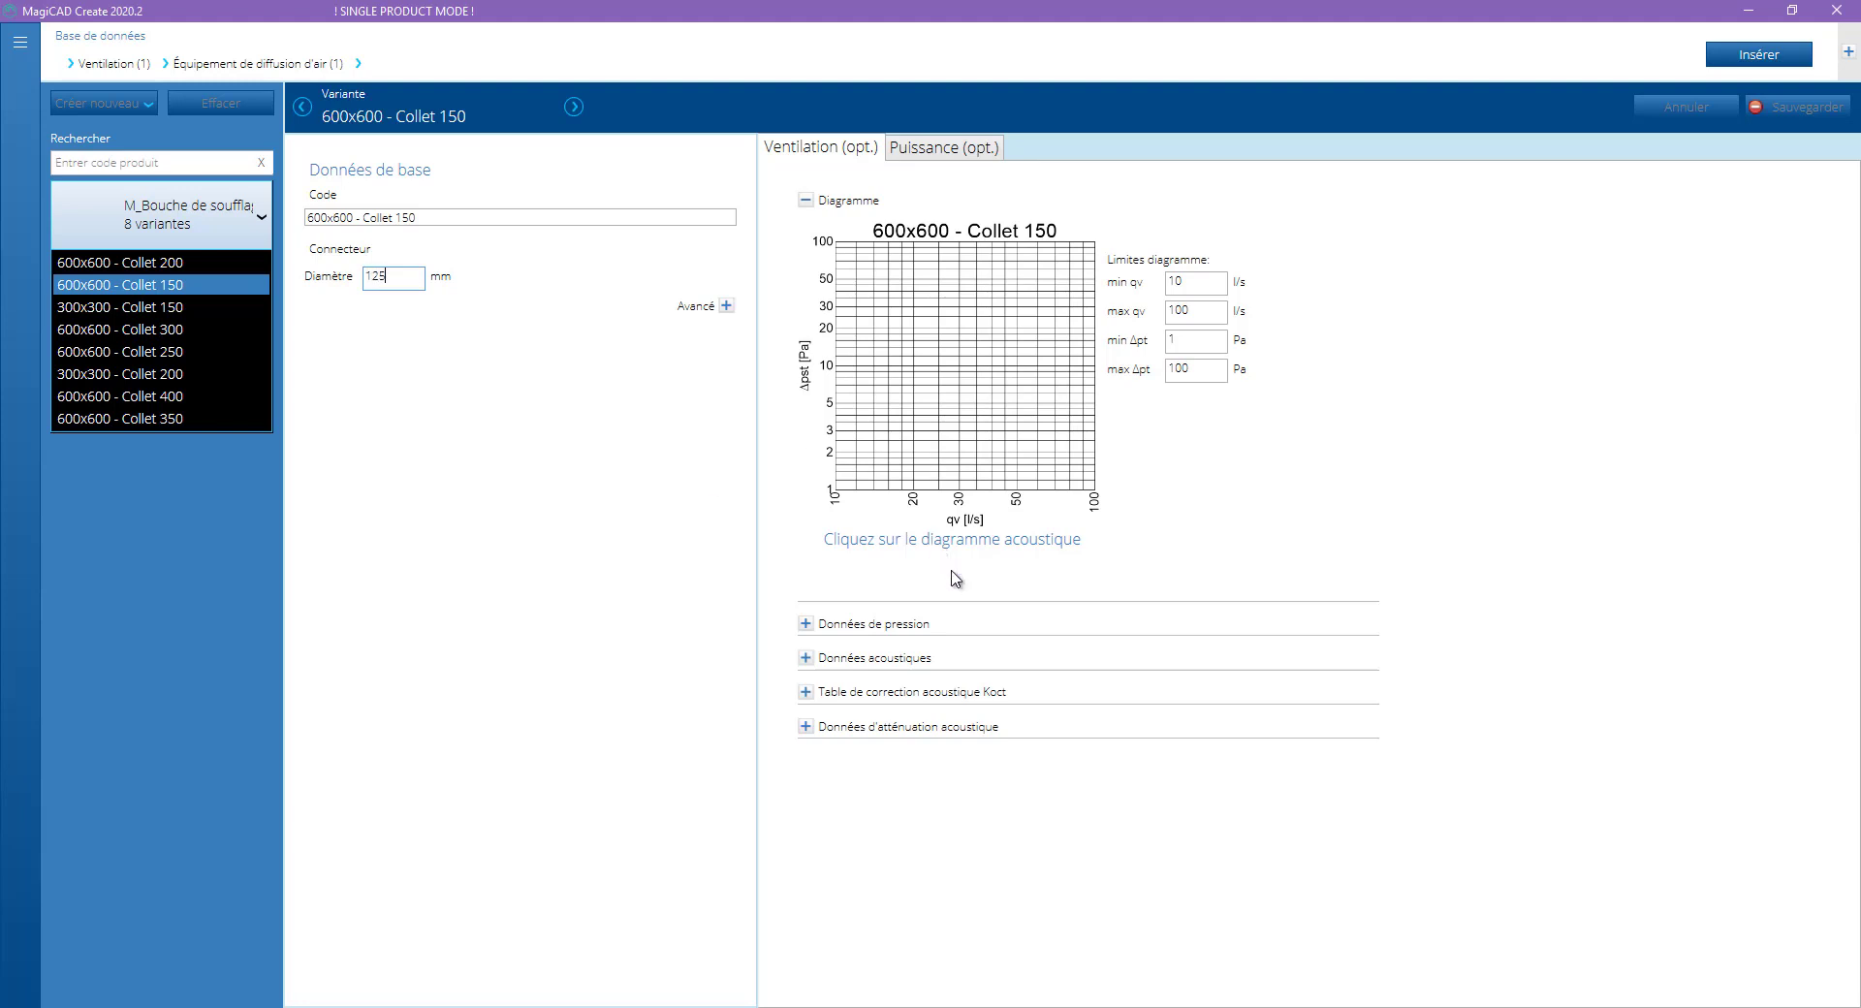
pyautogui.click(805, 624)
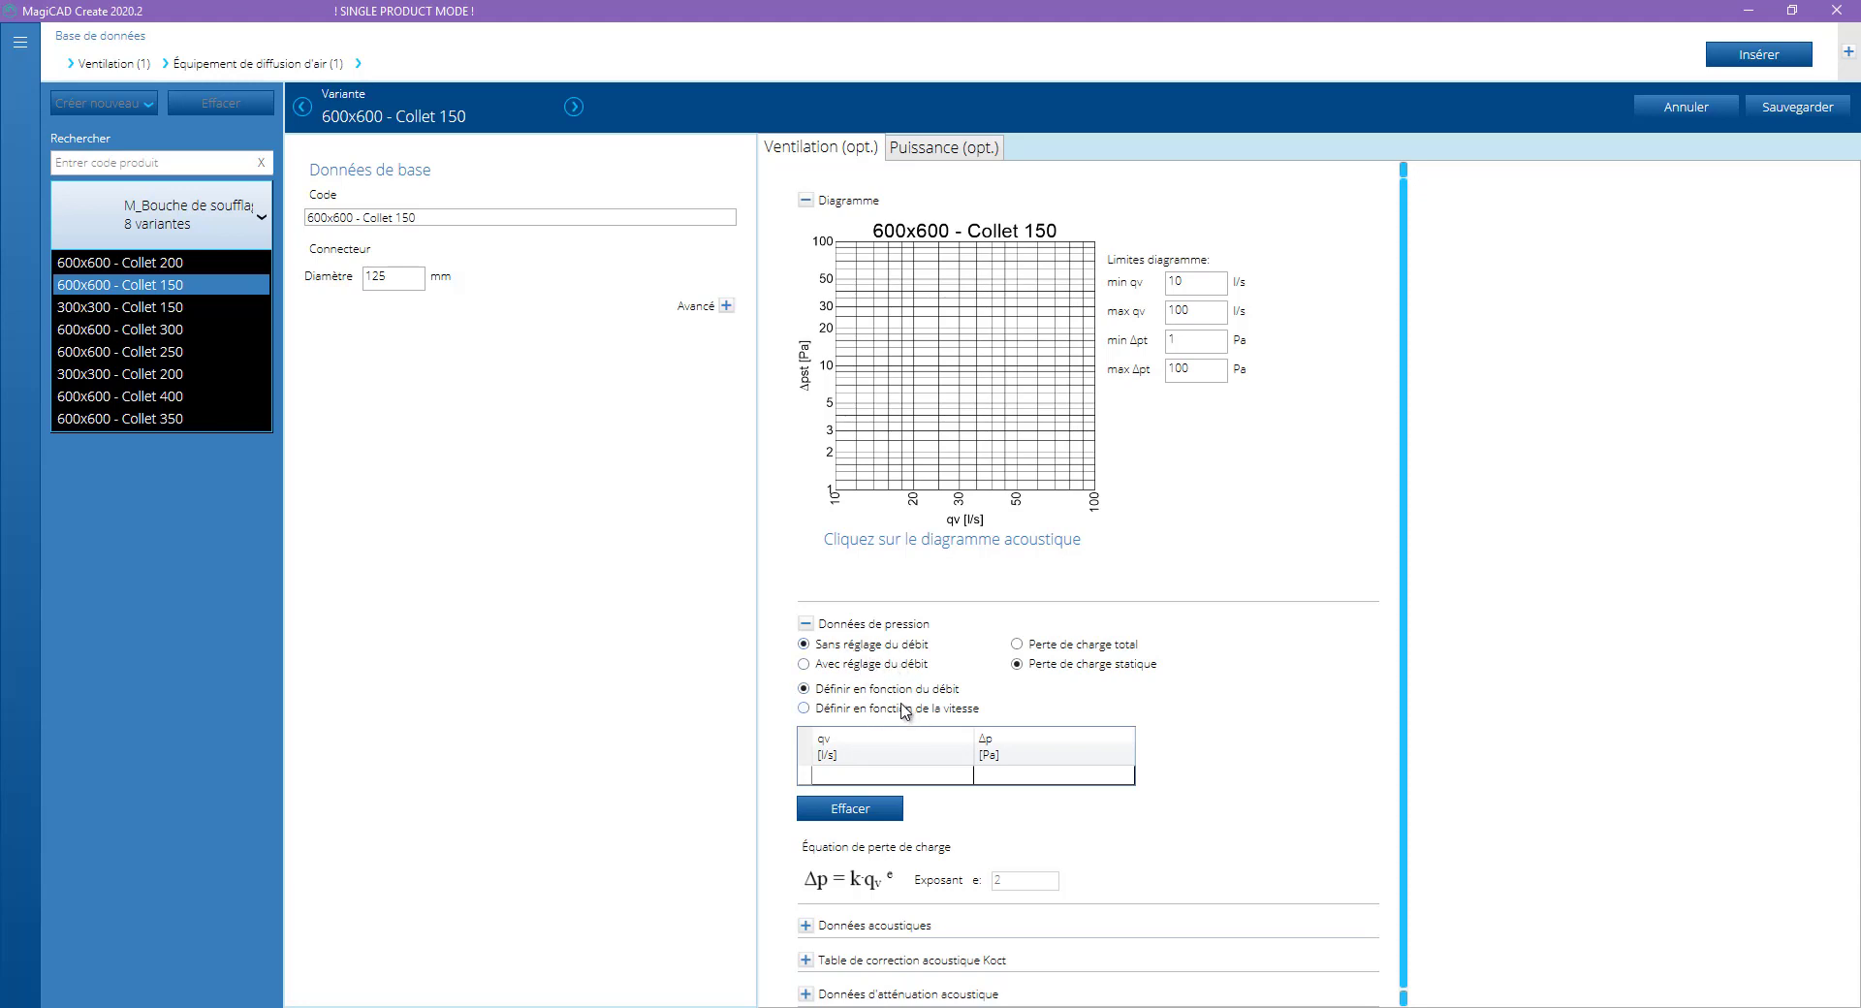
pyautogui.click(936, 778)
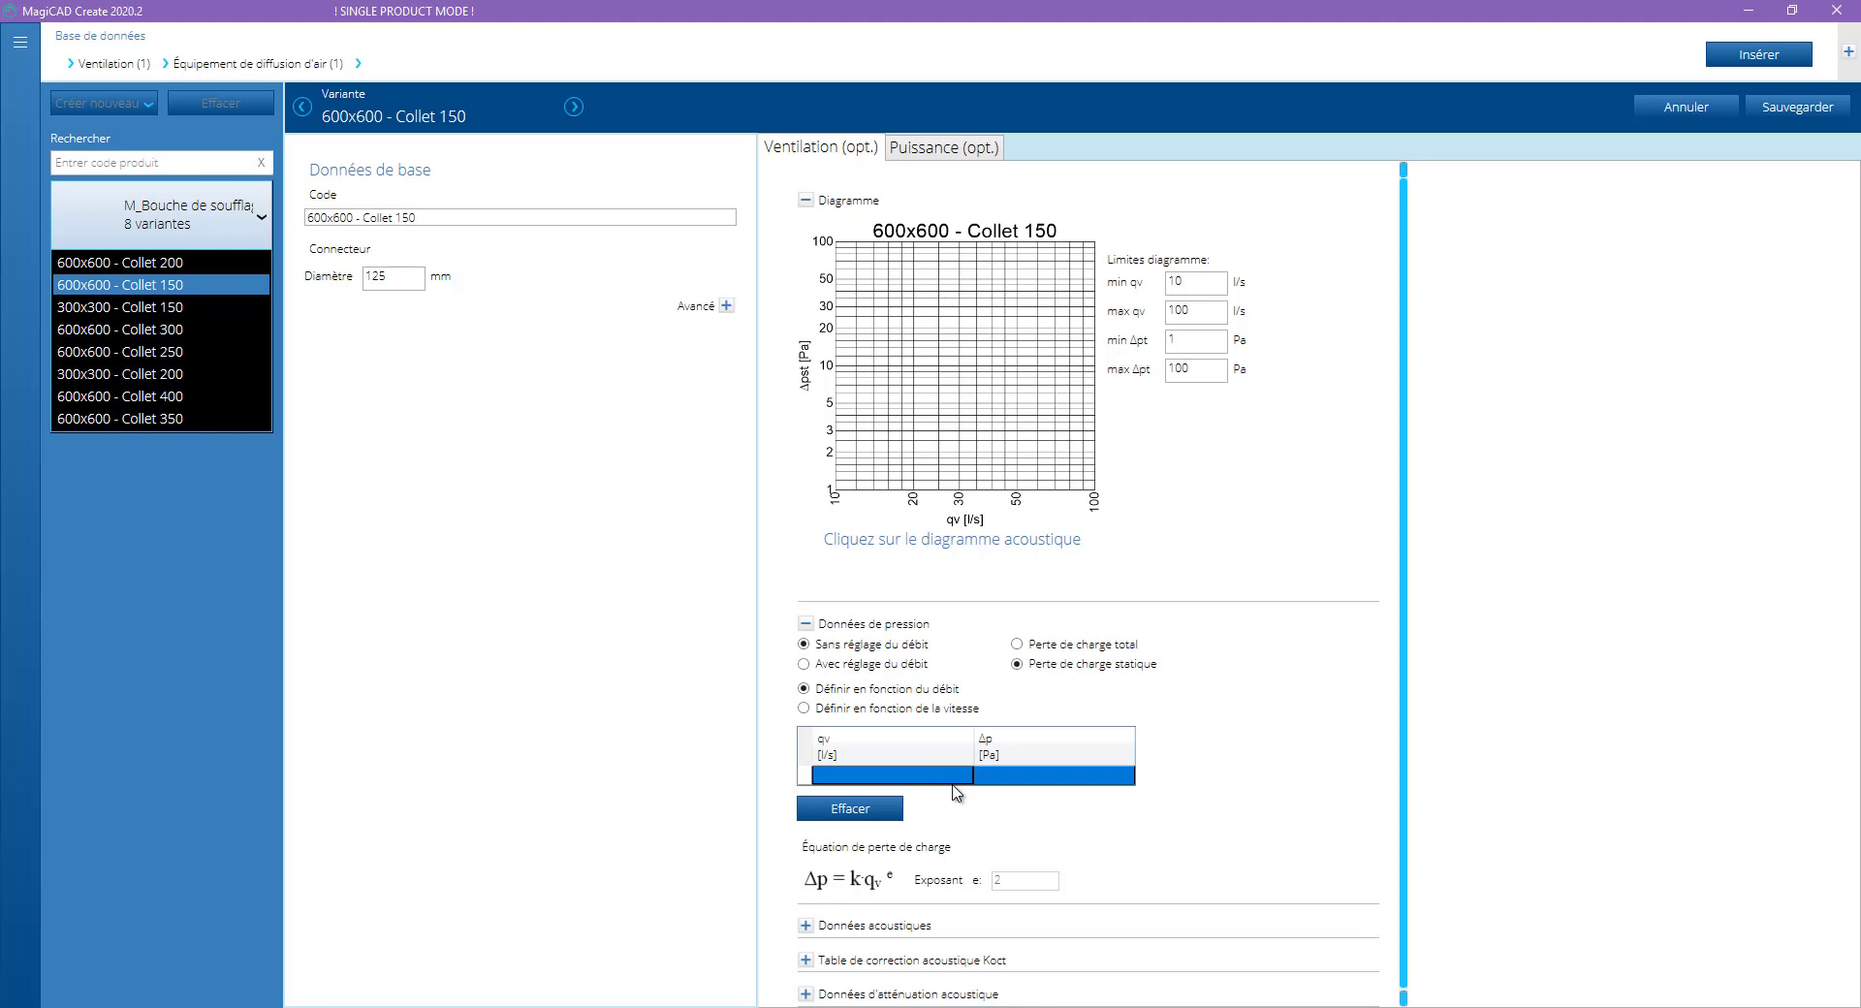
pyautogui.write('15')
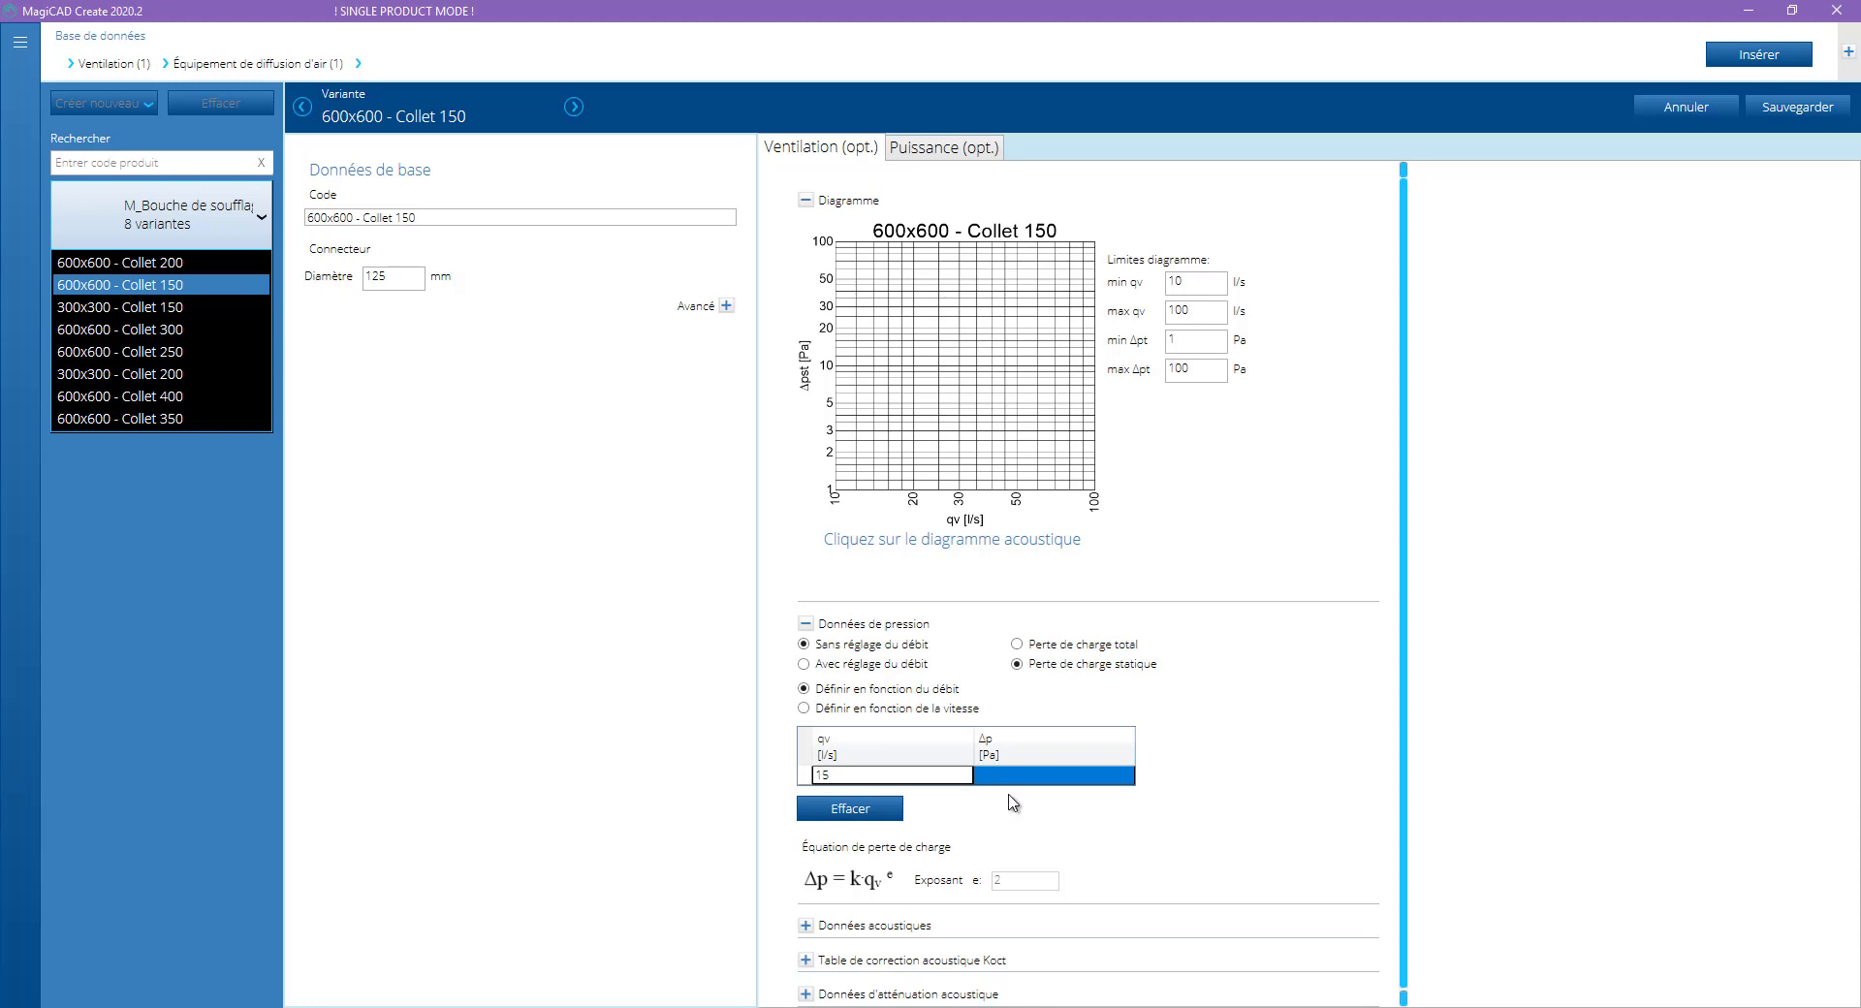
pyautogui.click(1019, 778)
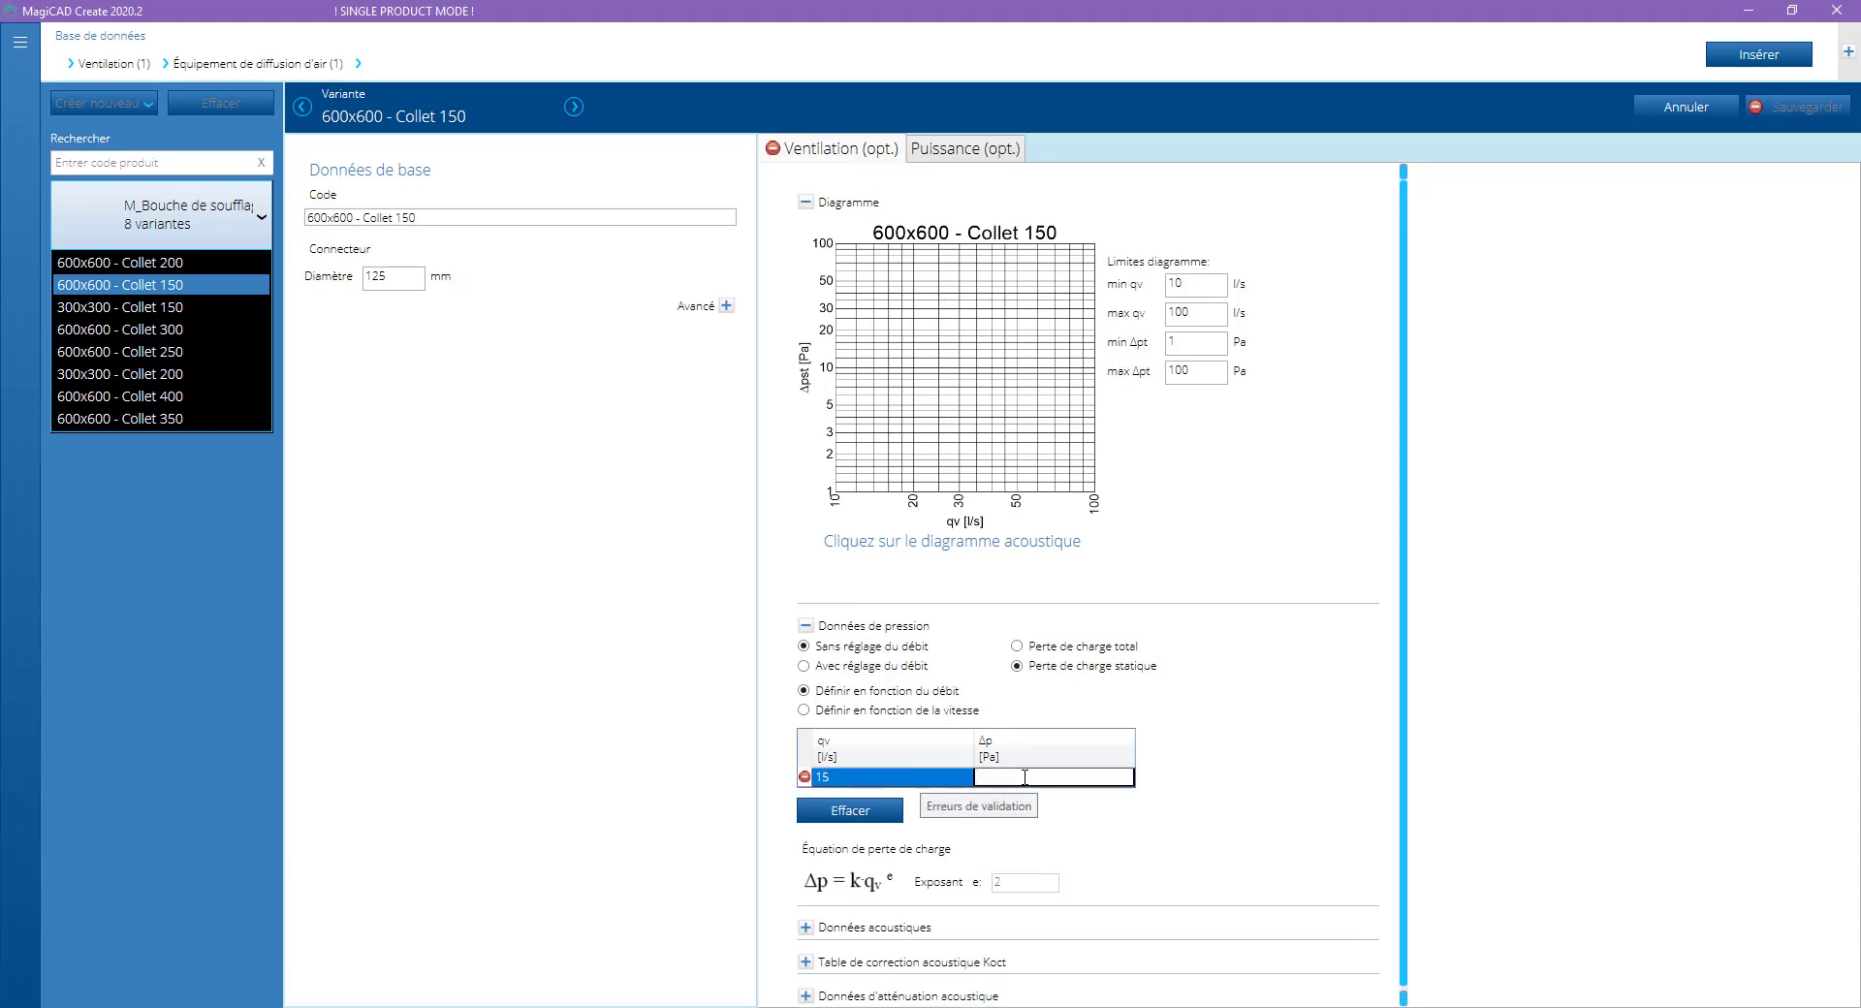
pyautogui.write('2')
pyautogui.press('Return')
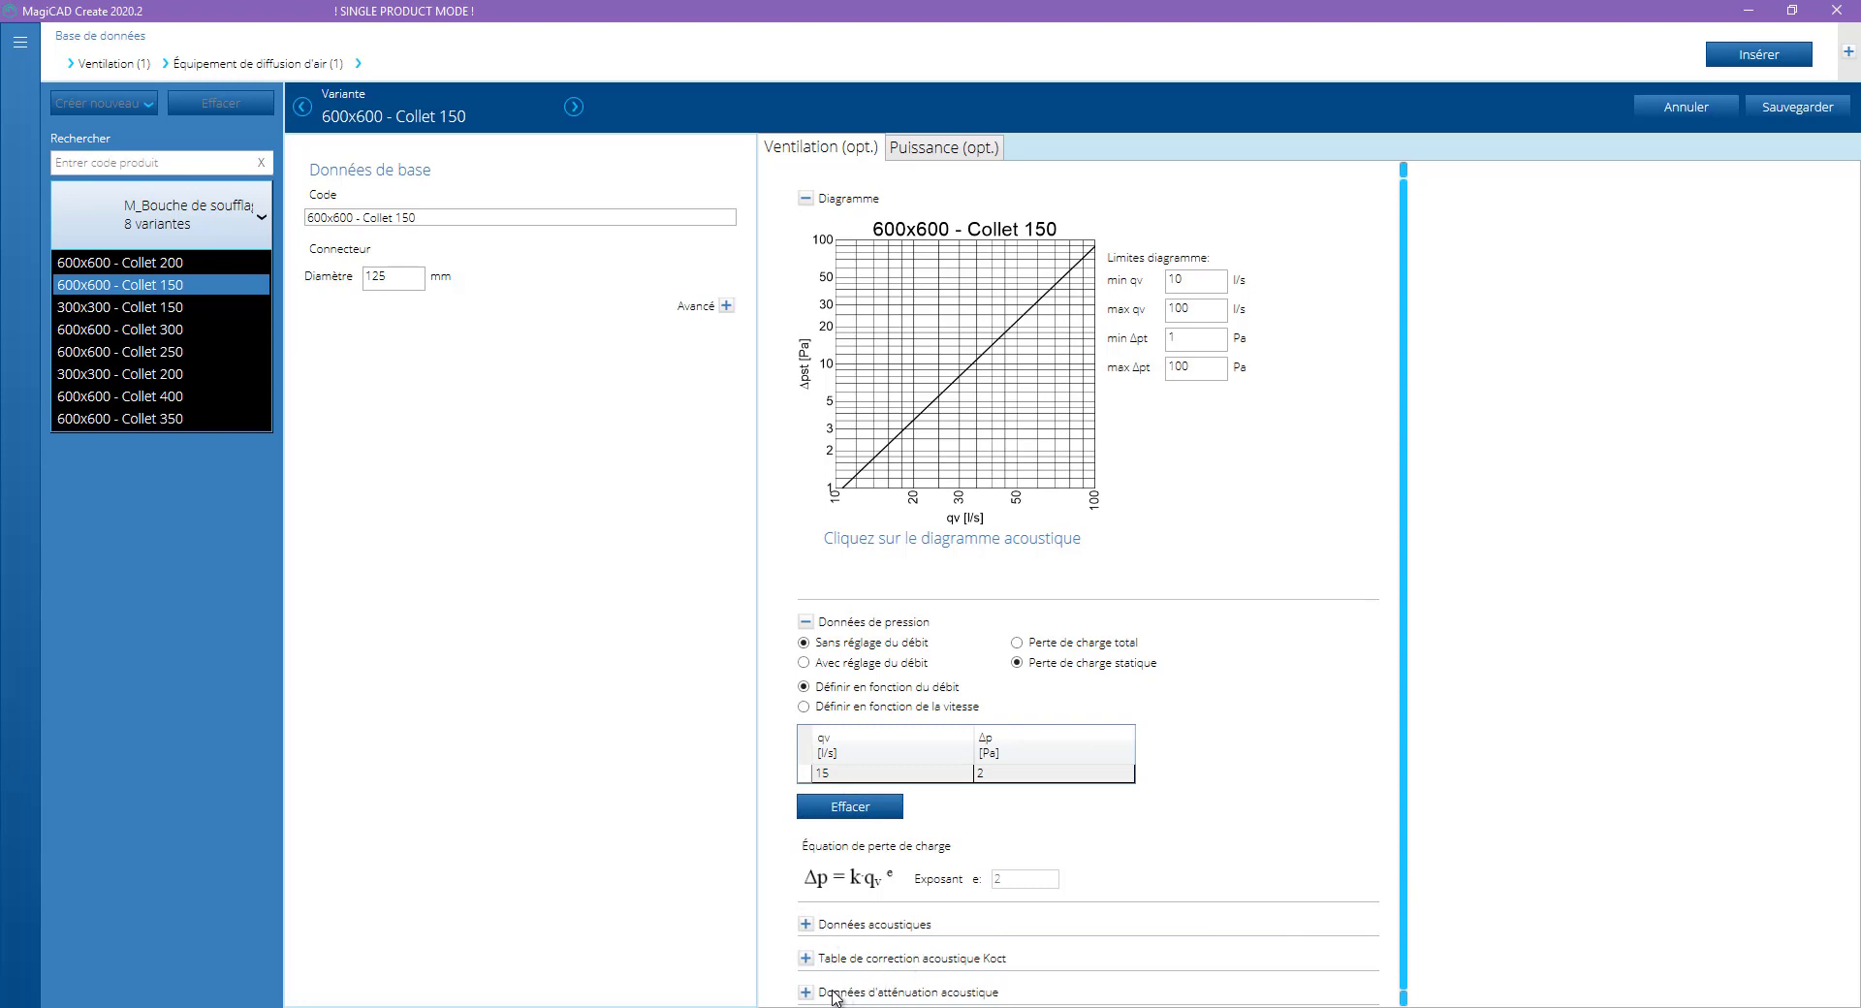
# Check the variant's power supply fields and insert the product back into Revit, saving the changes and accepting the default RFA name
pyautogui.click(953, 148)
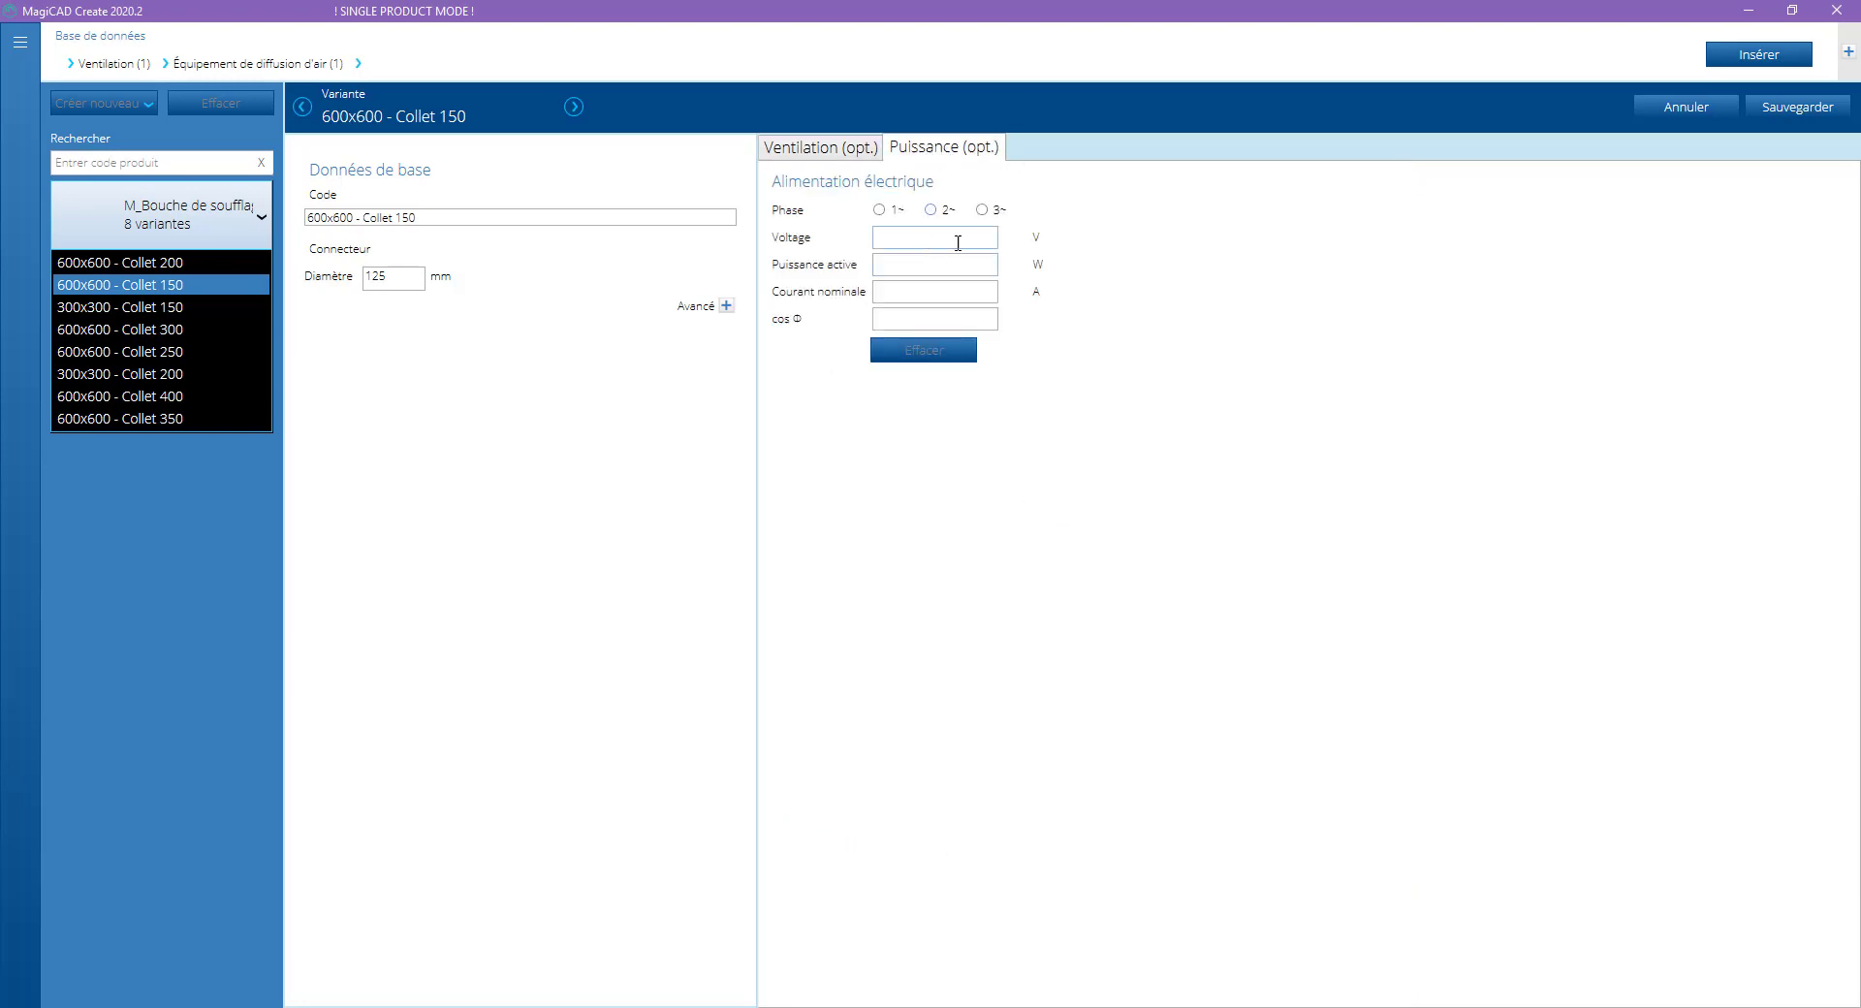
pyautogui.click(802, 151)
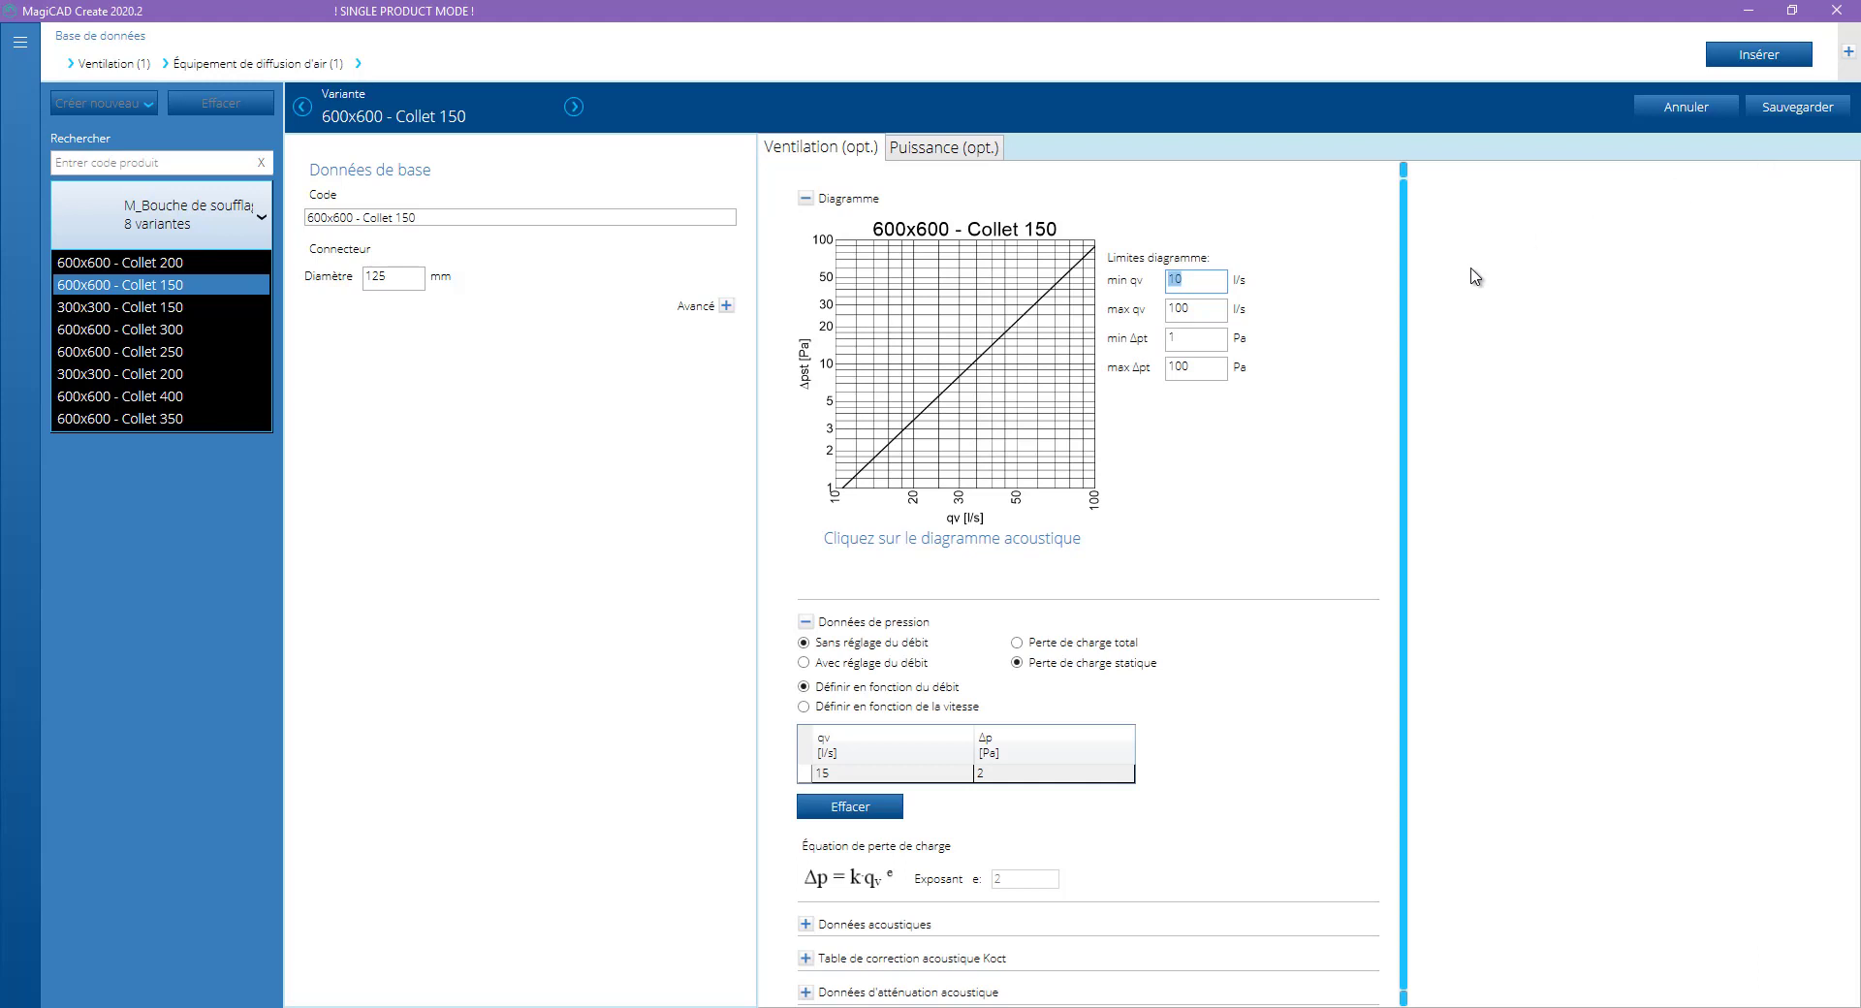
pyautogui.click(1766, 59)
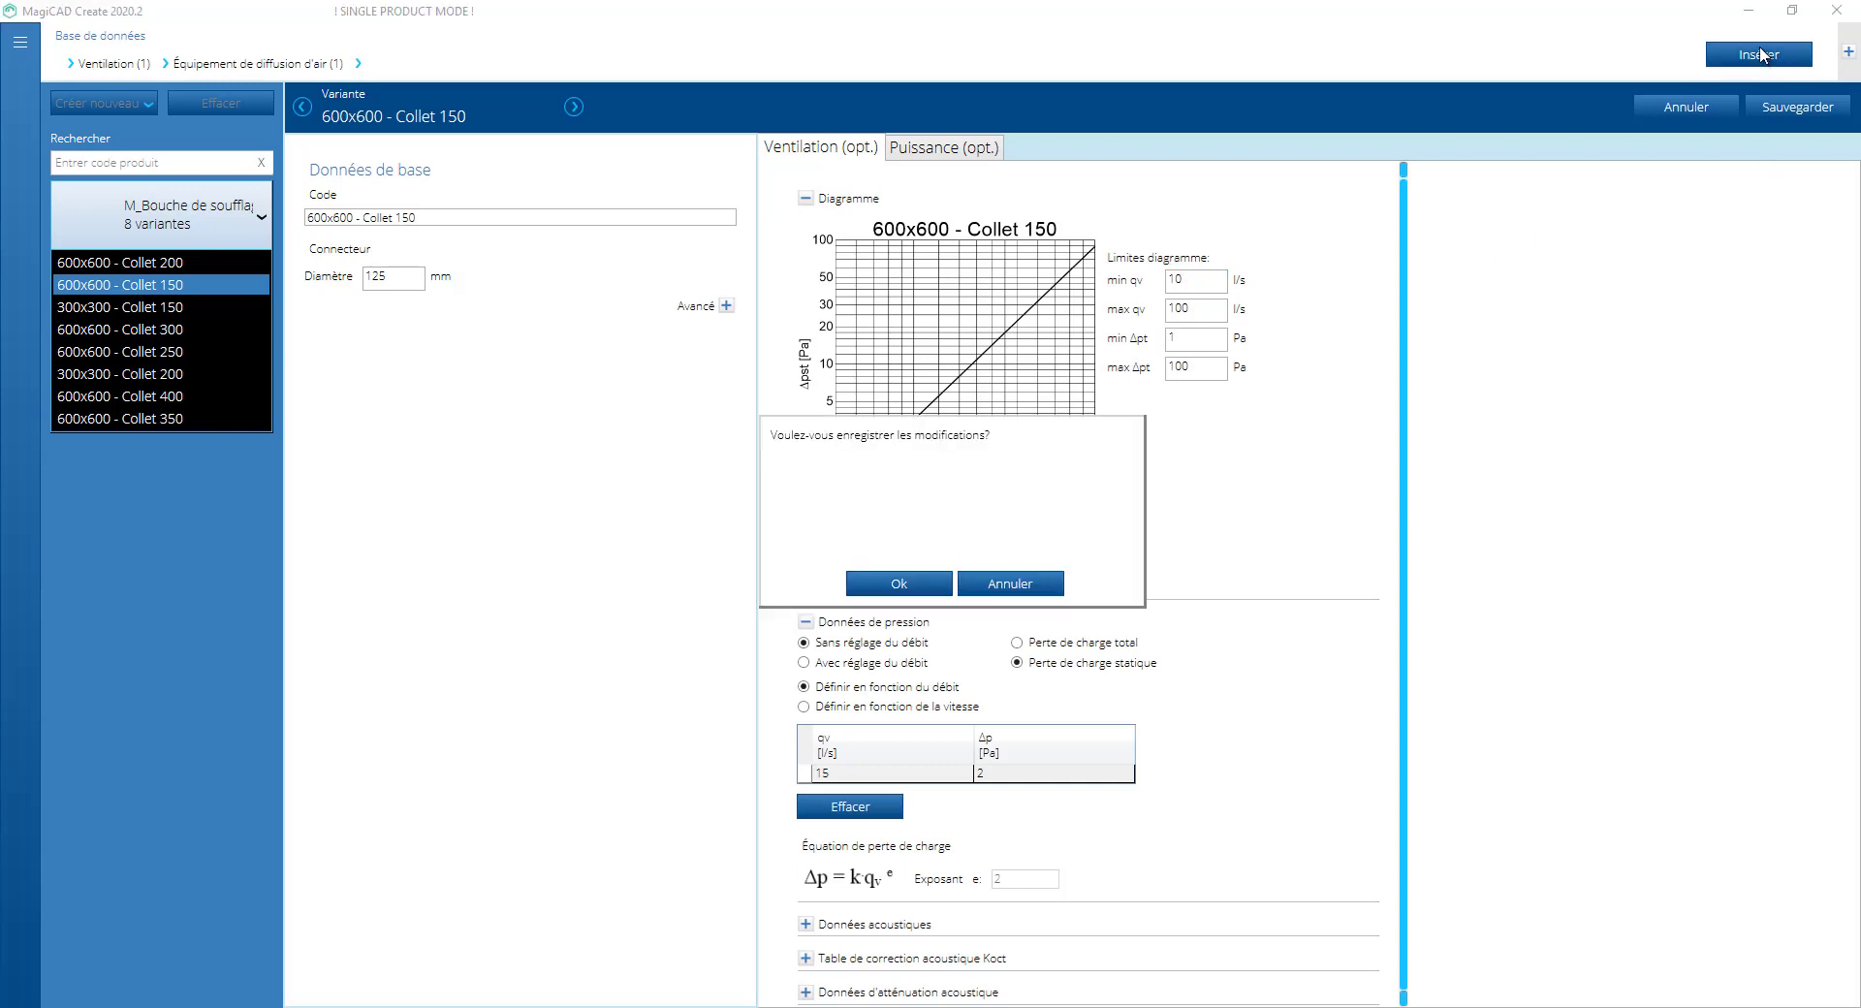
pyautogui.click(903, 585)
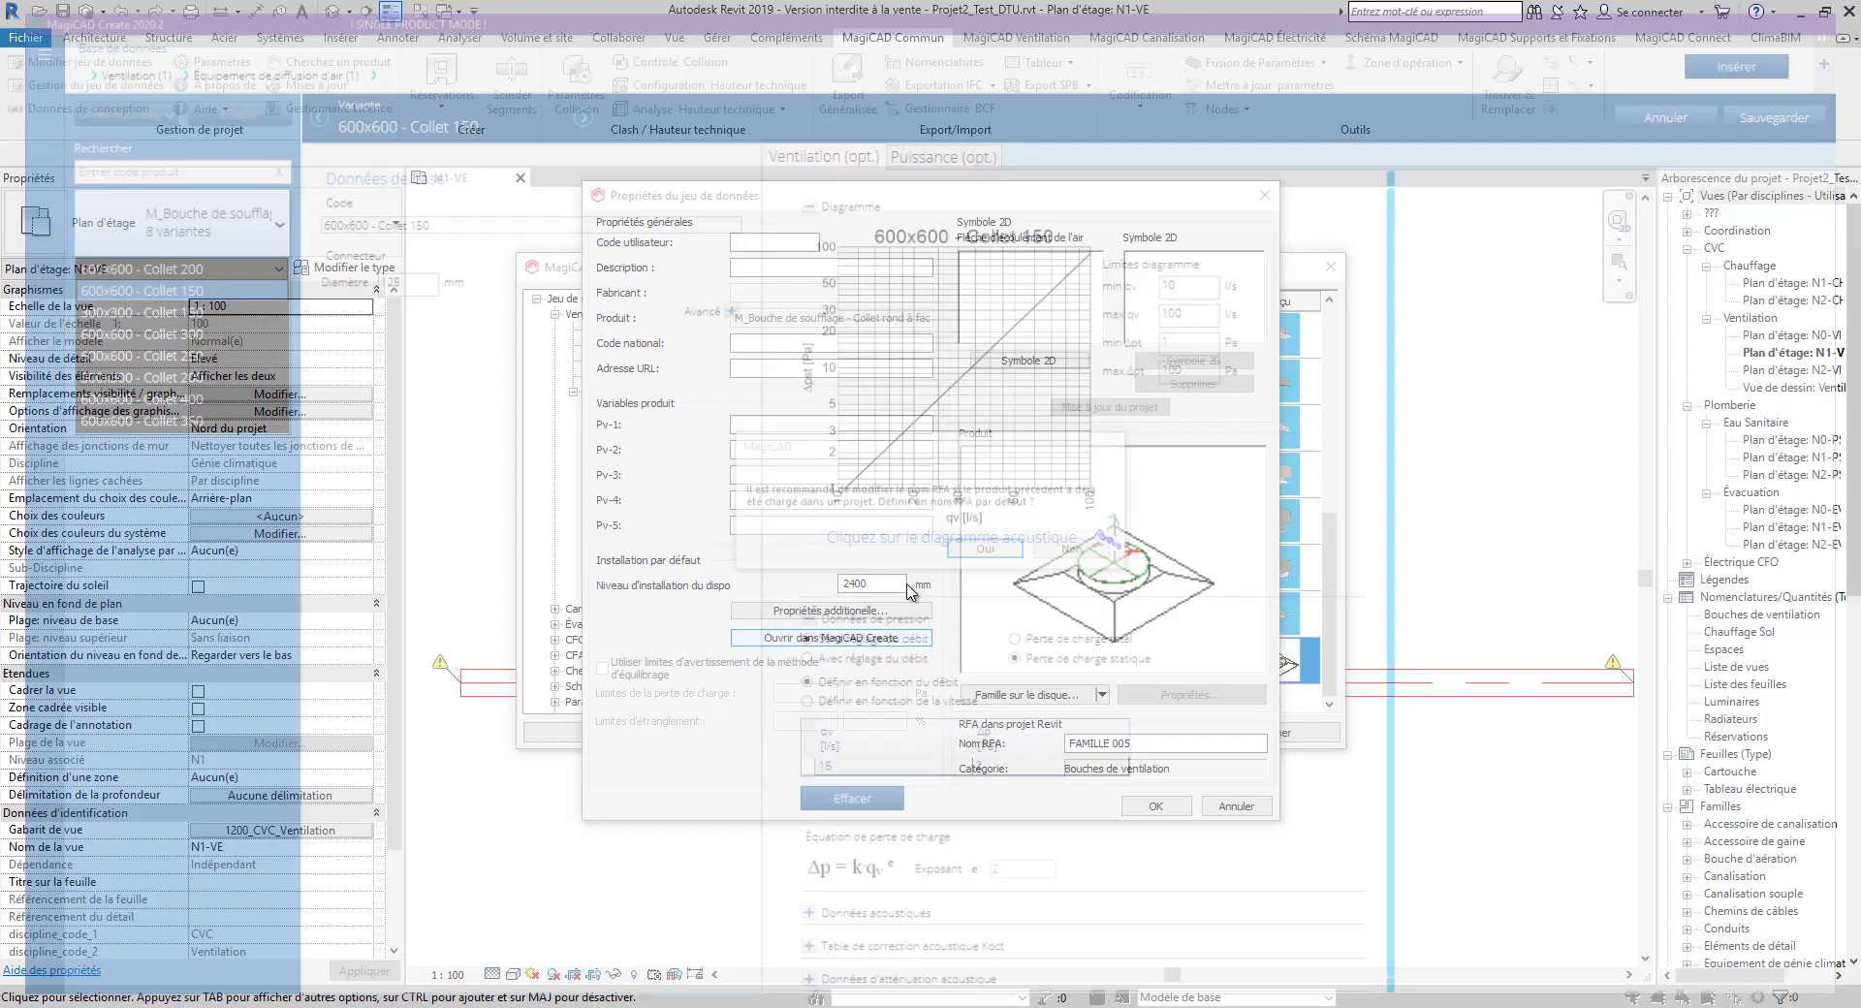
pyautogui.click(986, 551)
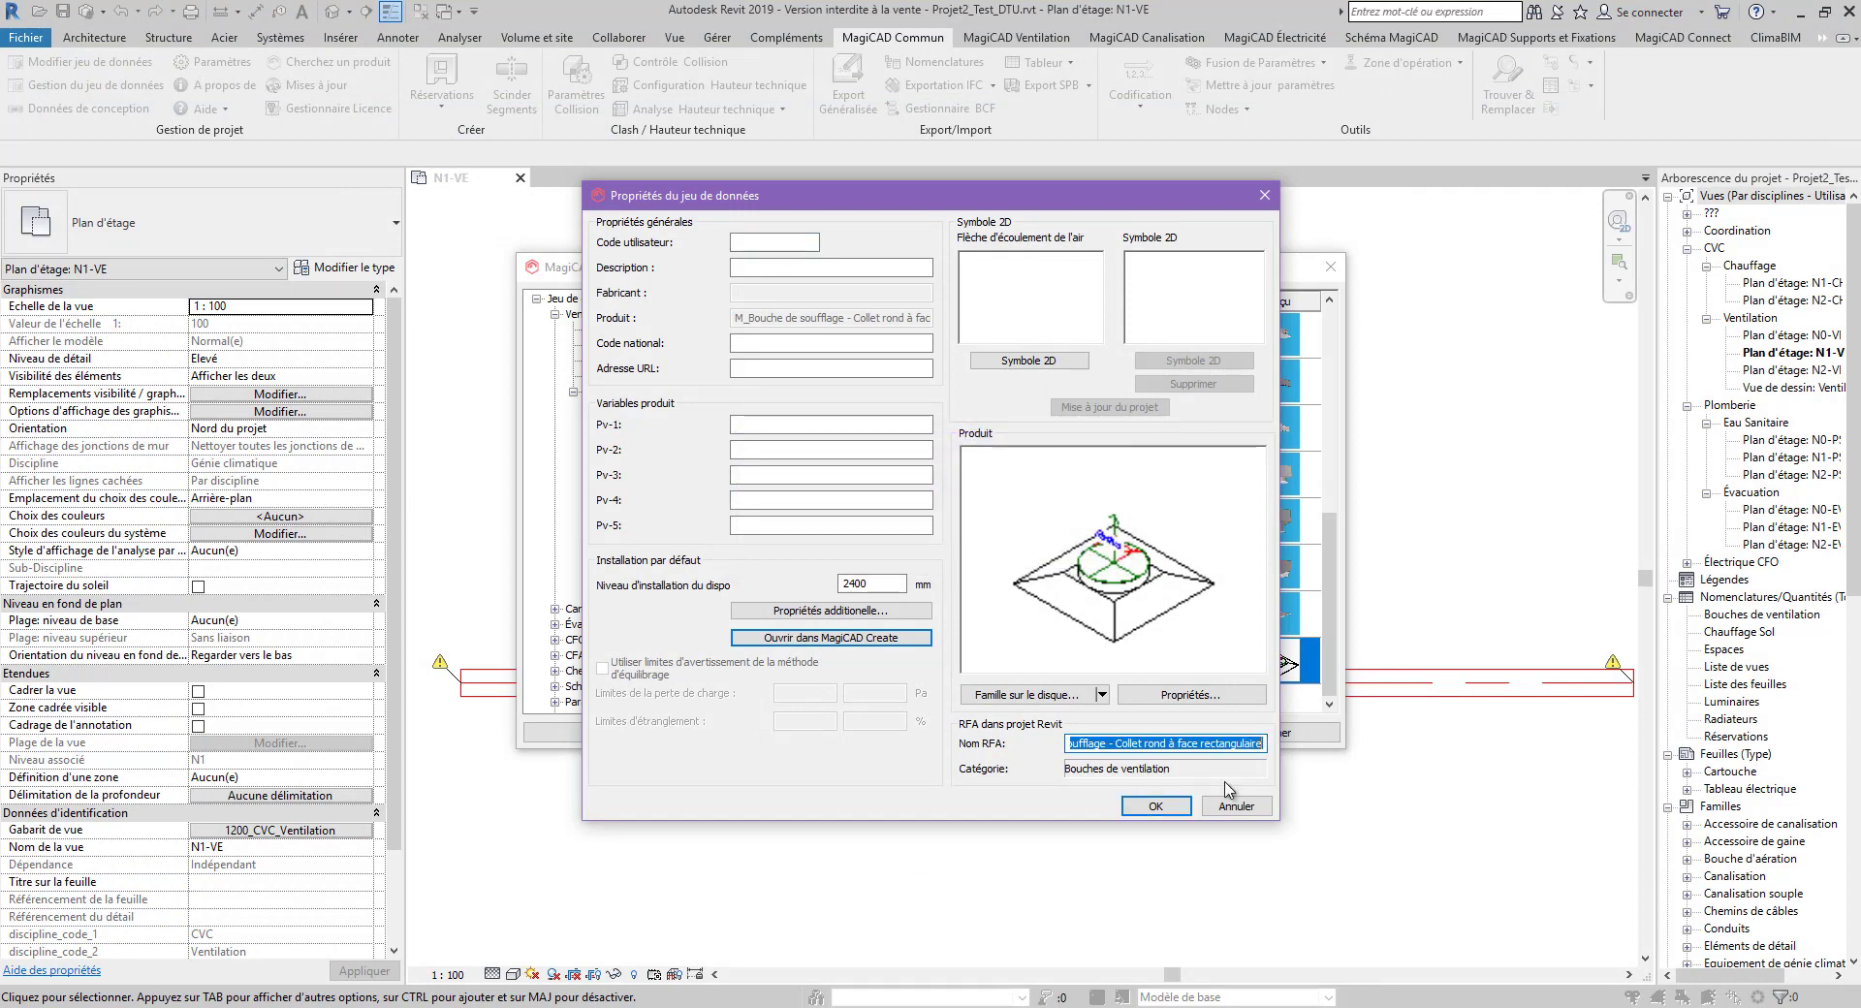
# Name the terminal's RFA FAMILLETEST005 and save the product properties to the dataset
pyautogui.write('FAMILLE')
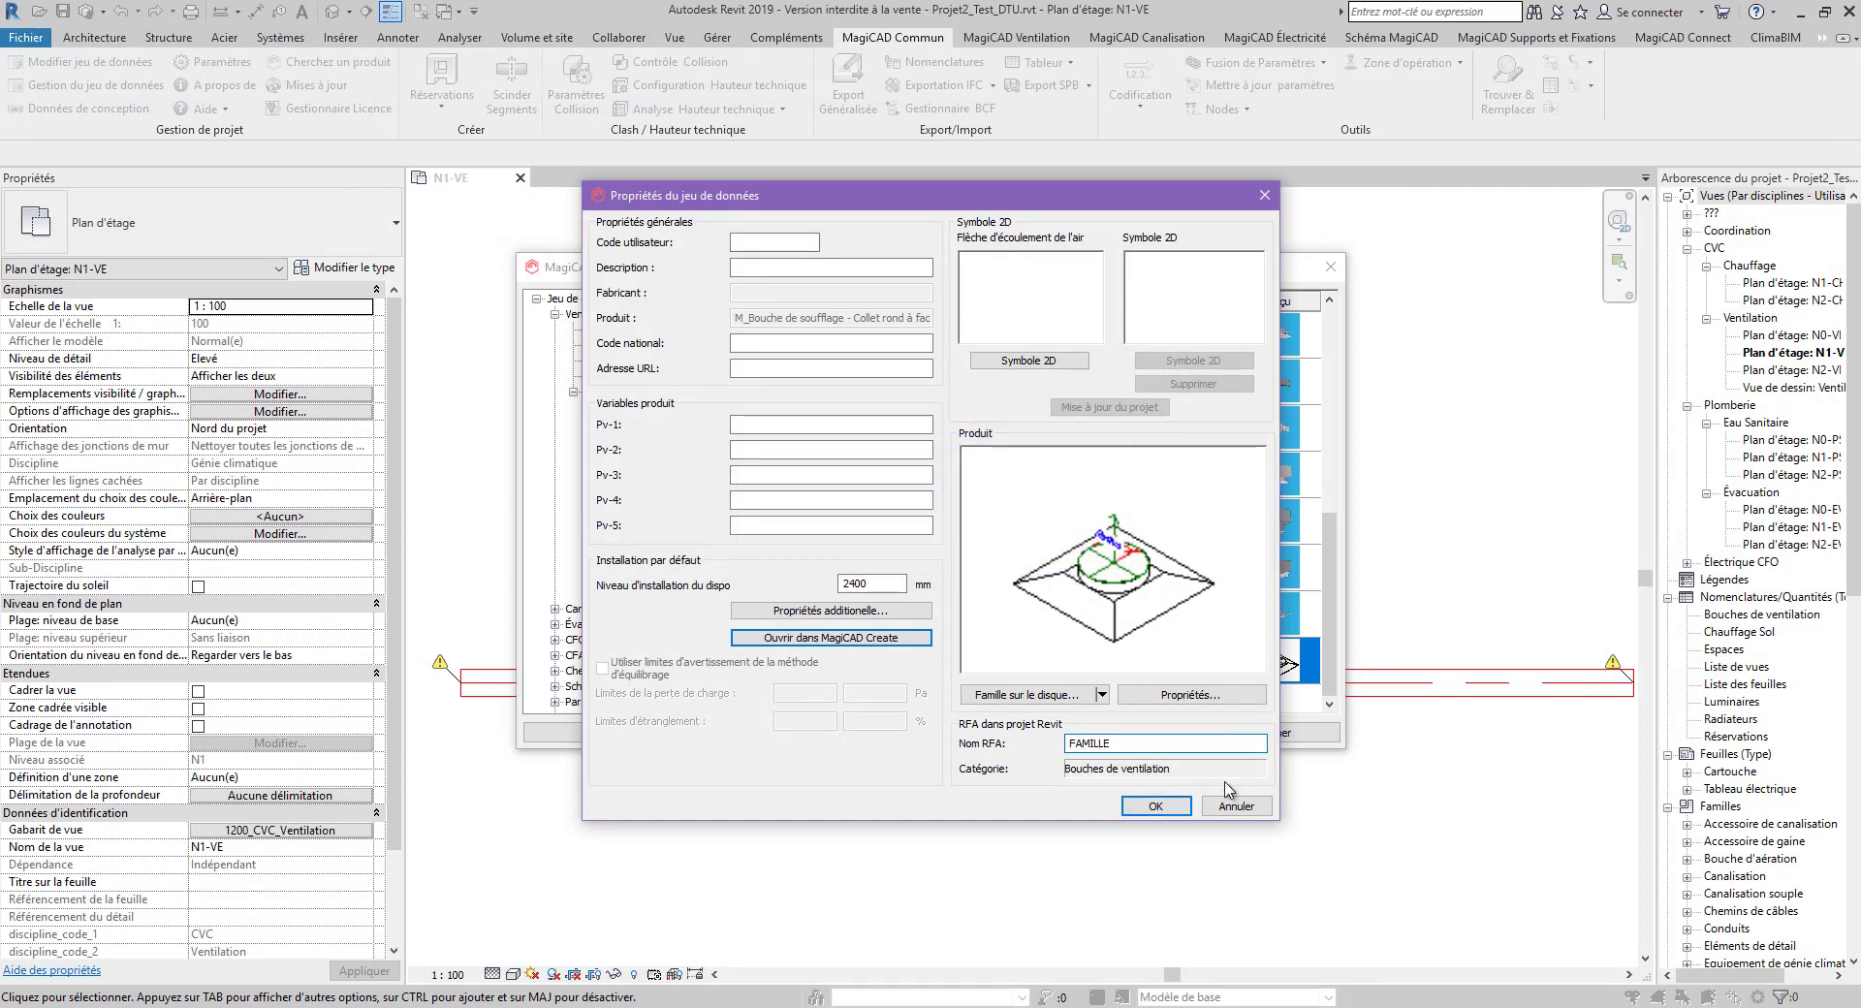
pyautogui.write('TEST005')
pyautogui.press('Return')
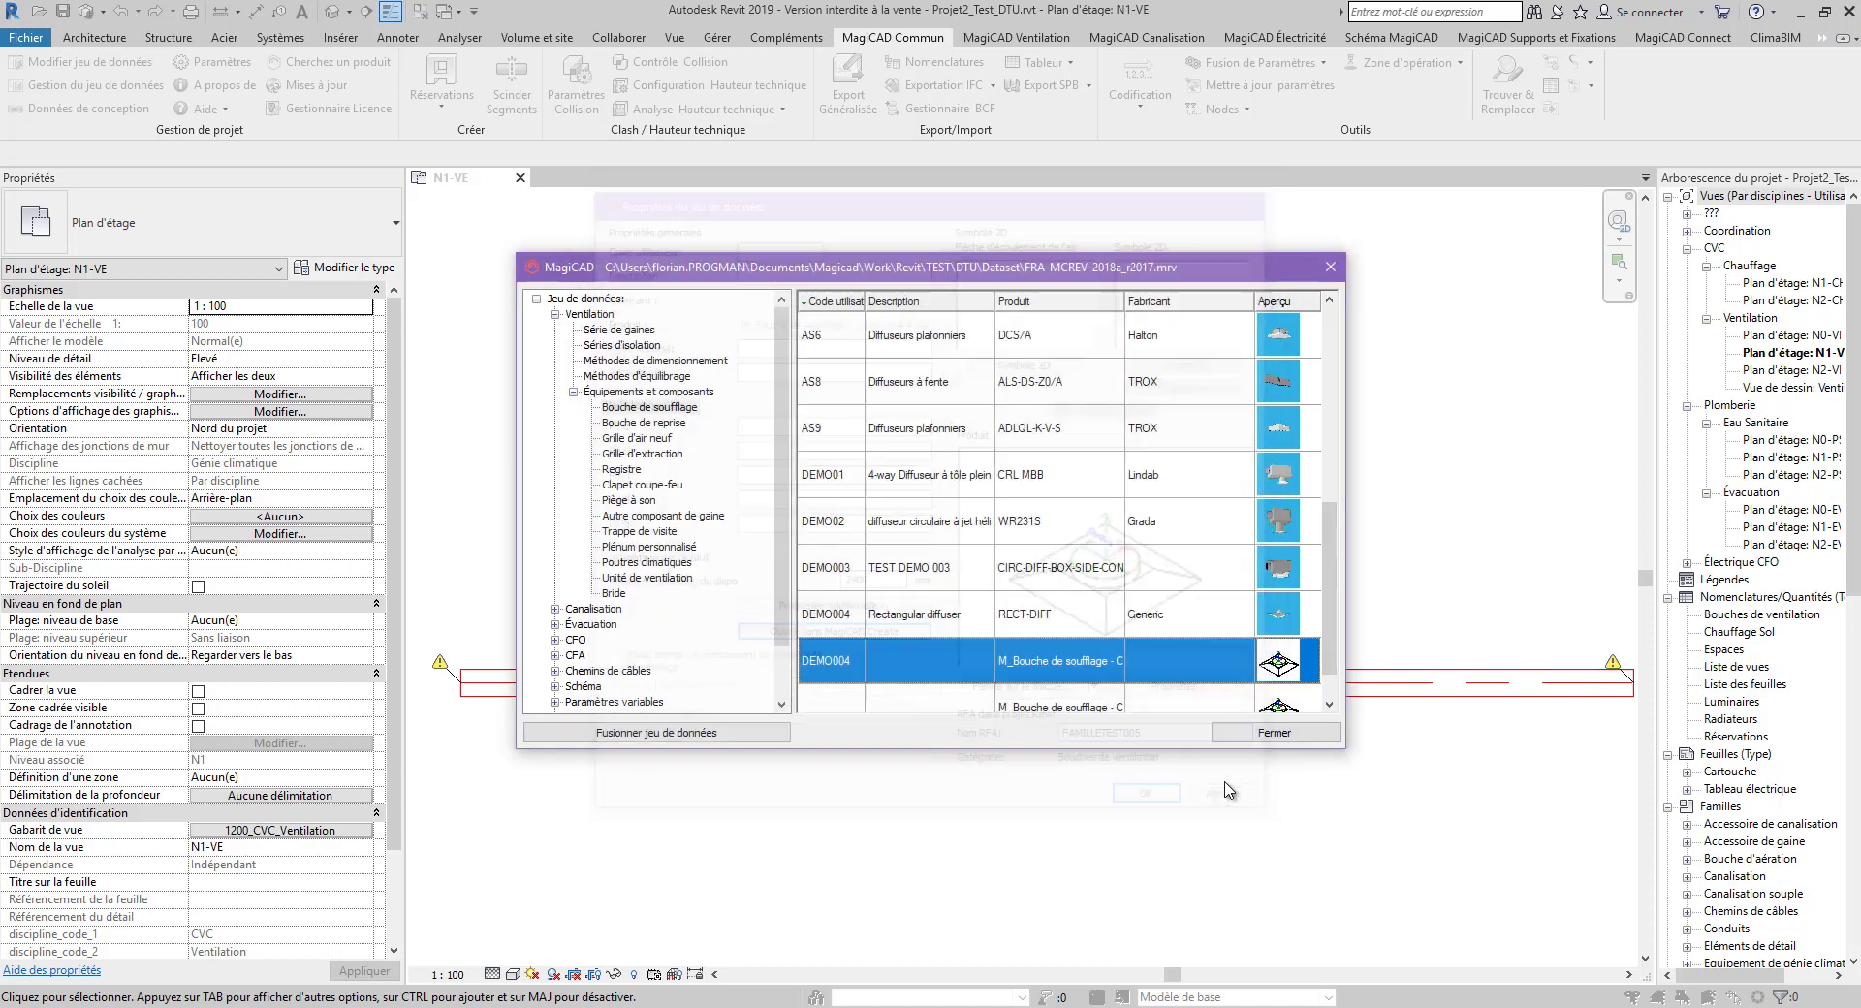
# Give the newly added M_Bouche de soufflage terminal the user code DEMO005 and the Unfilled Arrow airflow symbol, then close the dataset
pyautogui.scroll(-1, 1074, 655)
pyautogui.doubleClick(1016, 669)
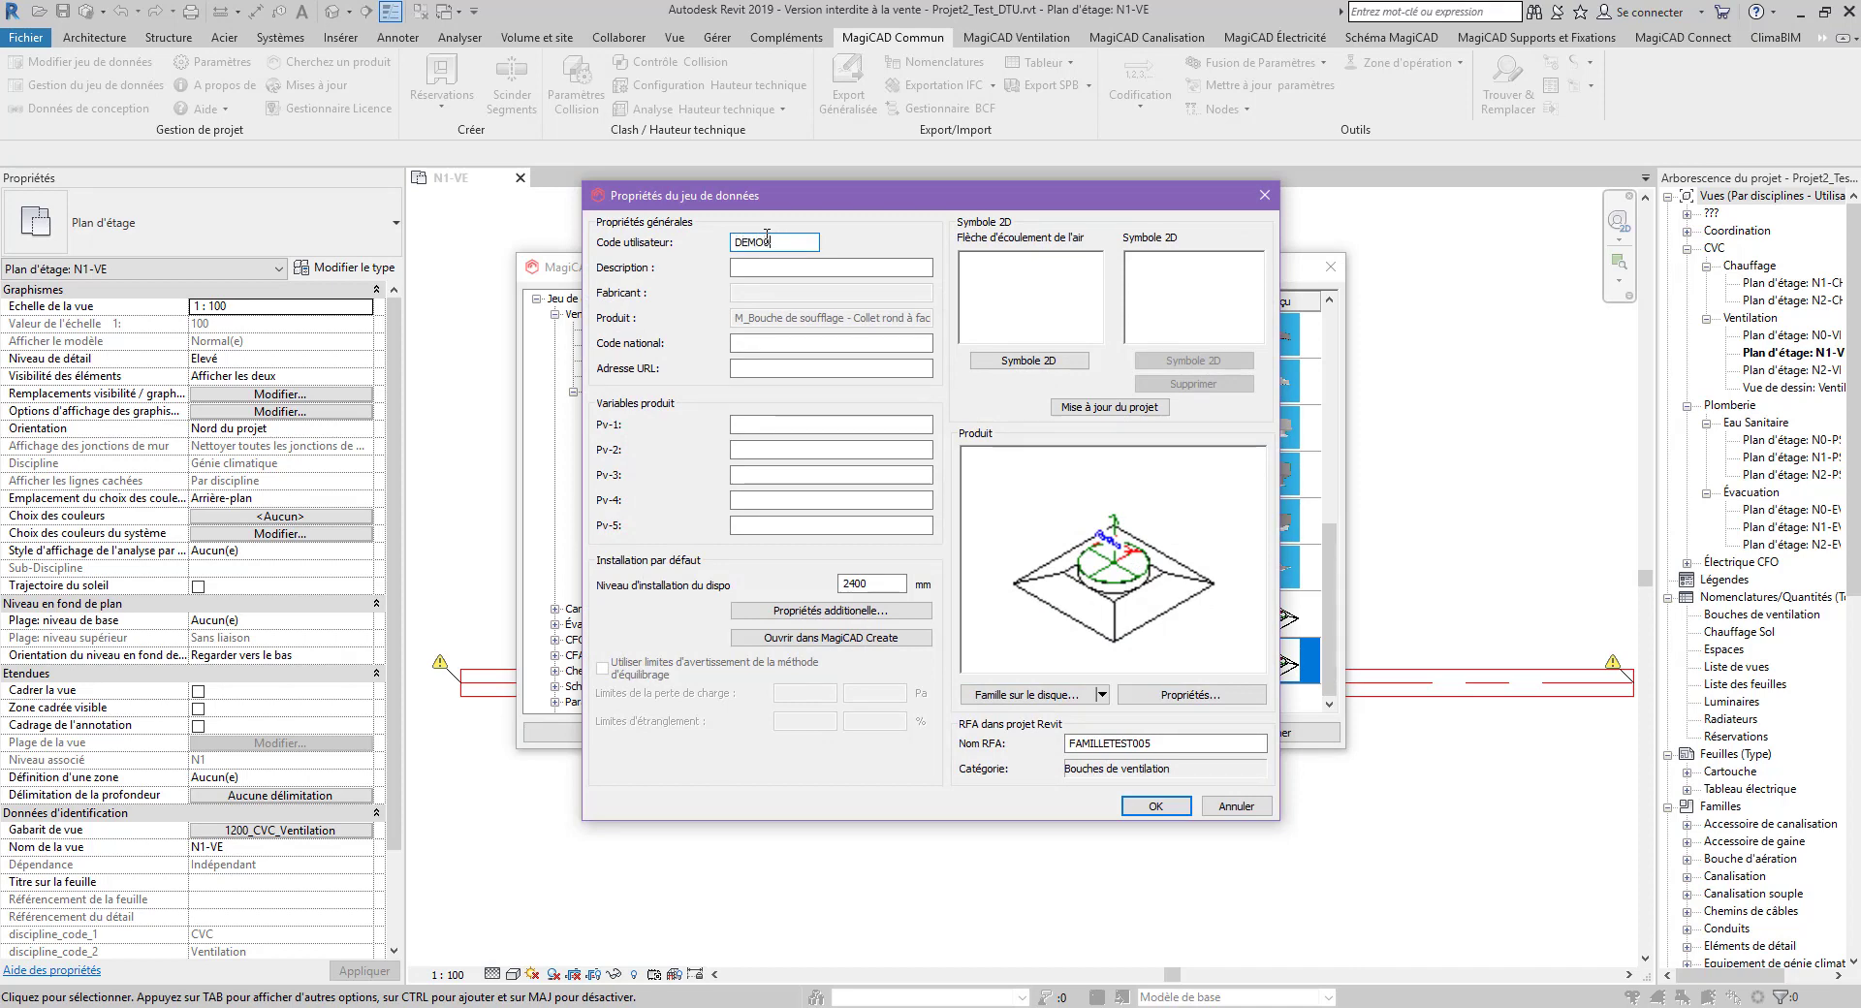
pyautogui.click(1066, 360)
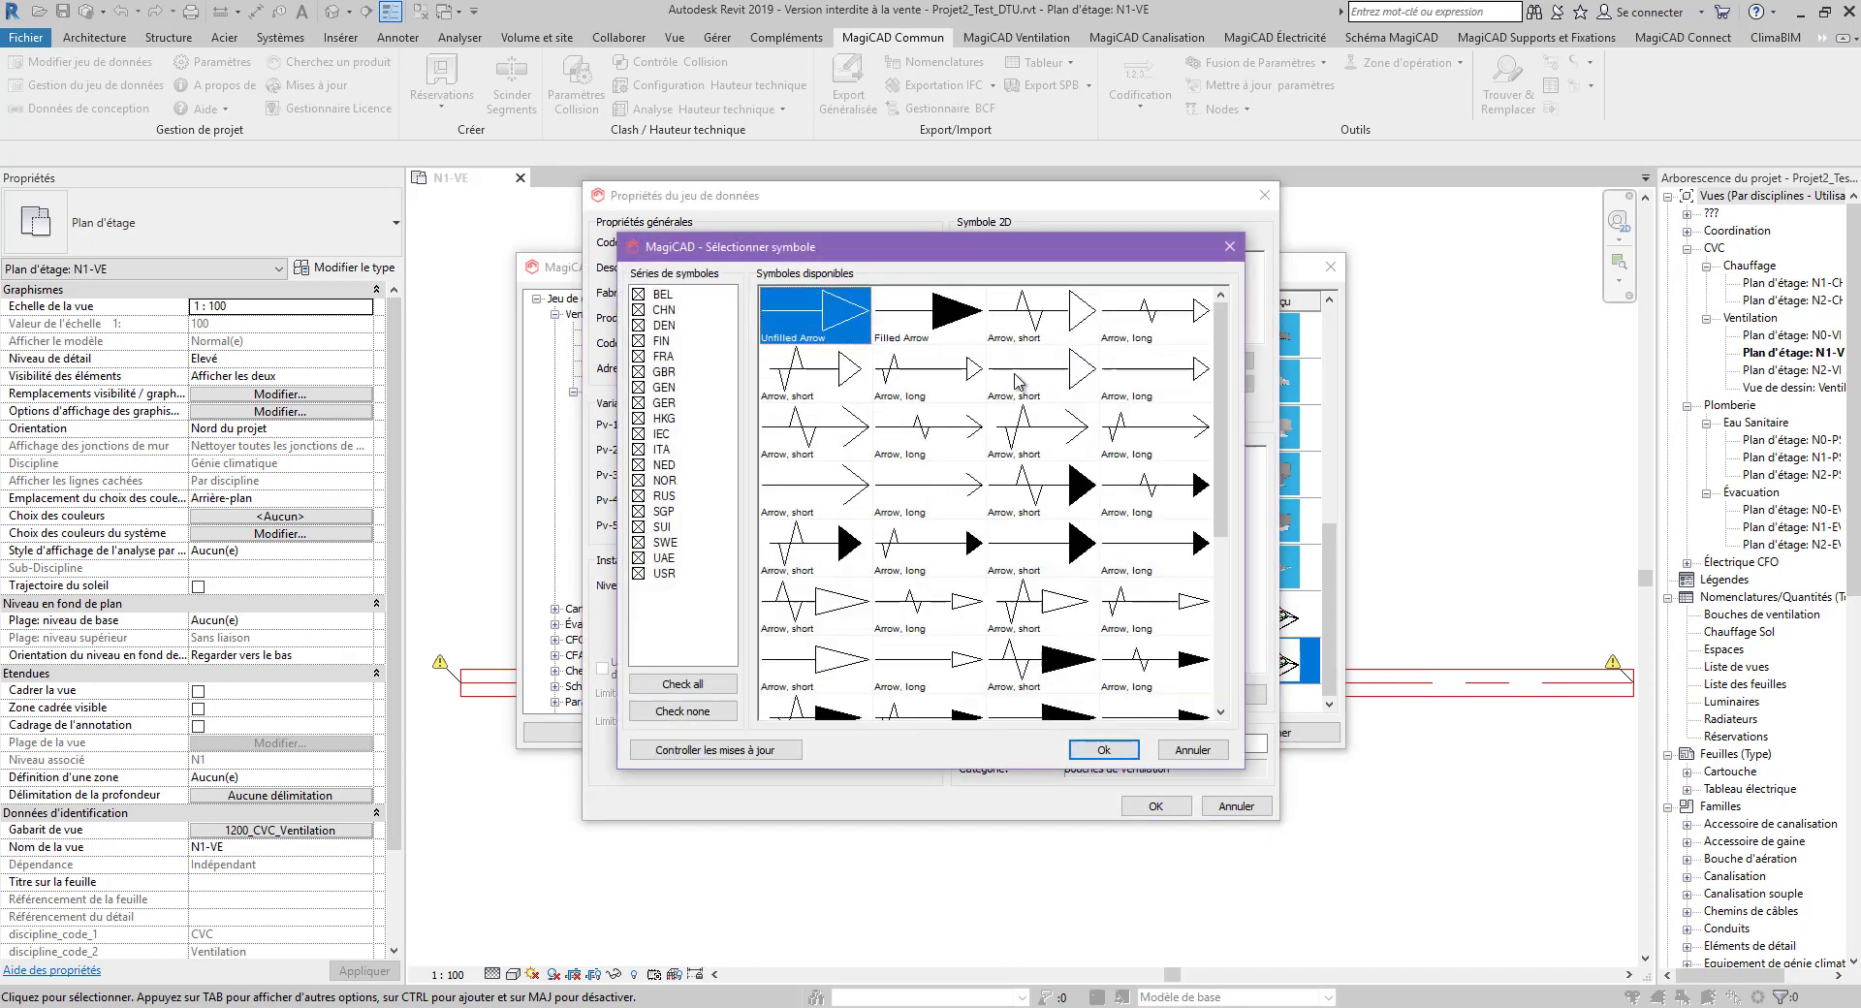
pyautogui.click(1103, 751)
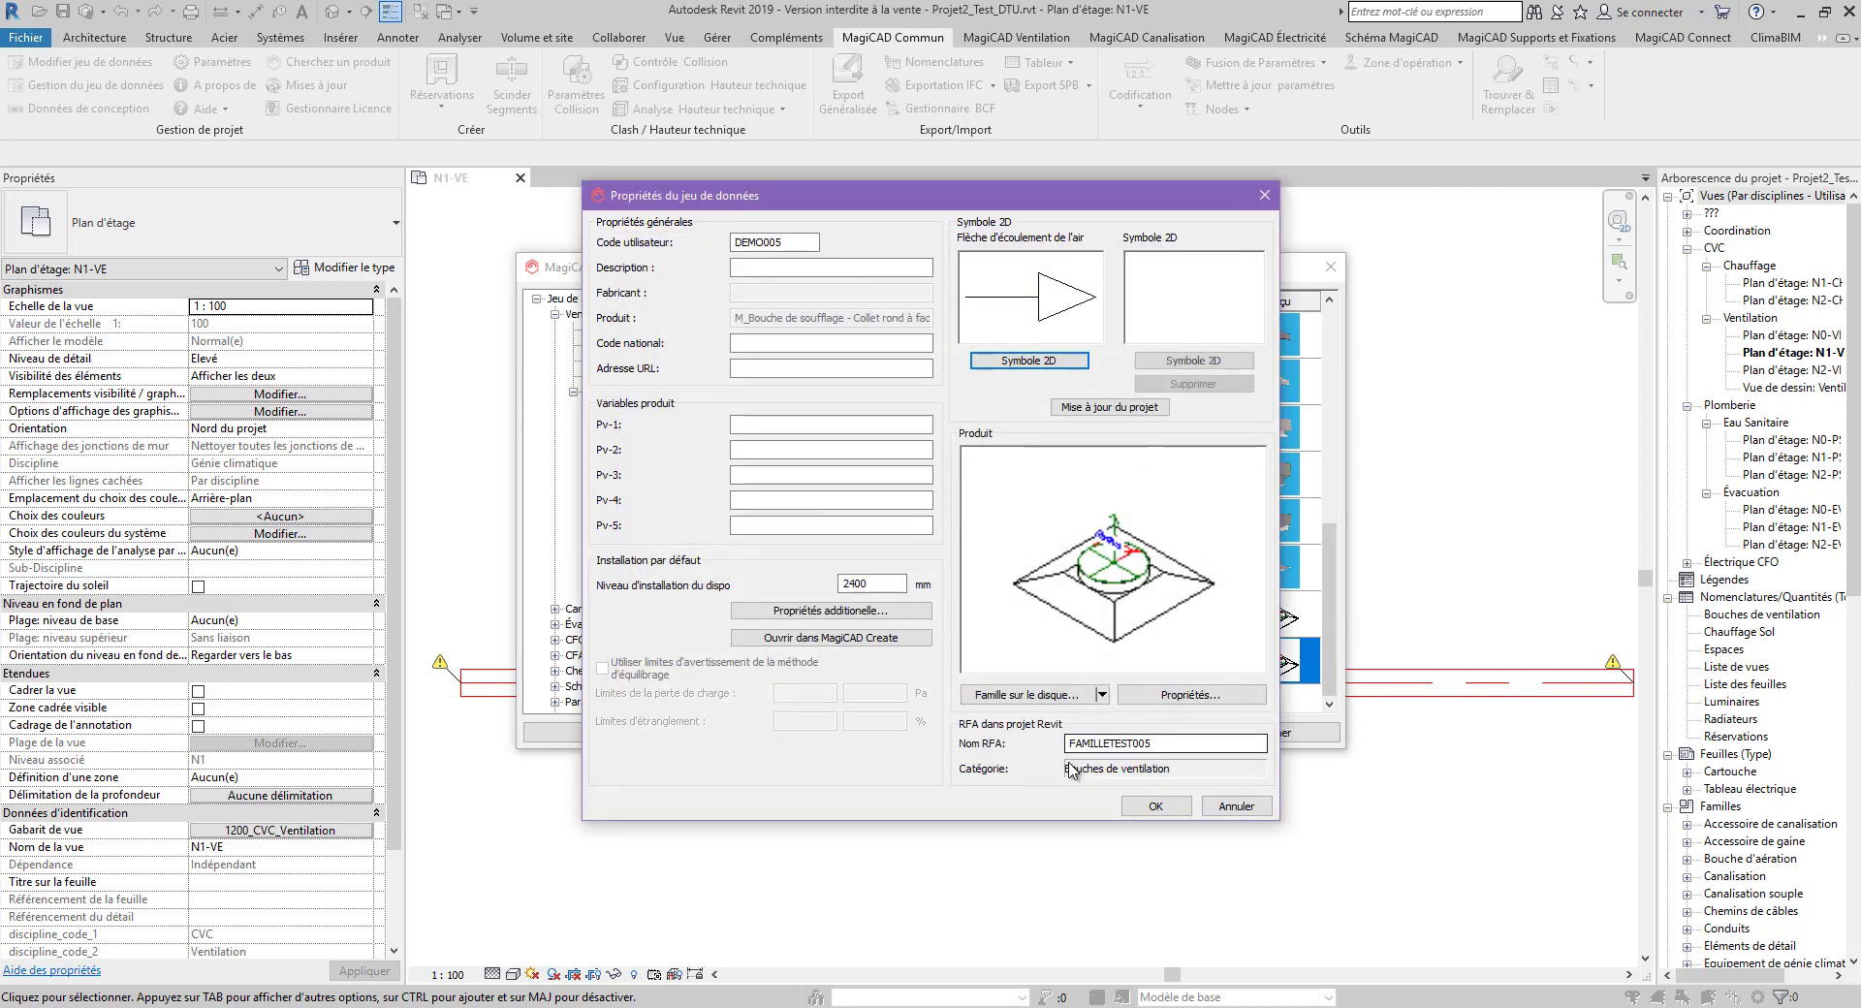
pyautogui.click(1155, 808)
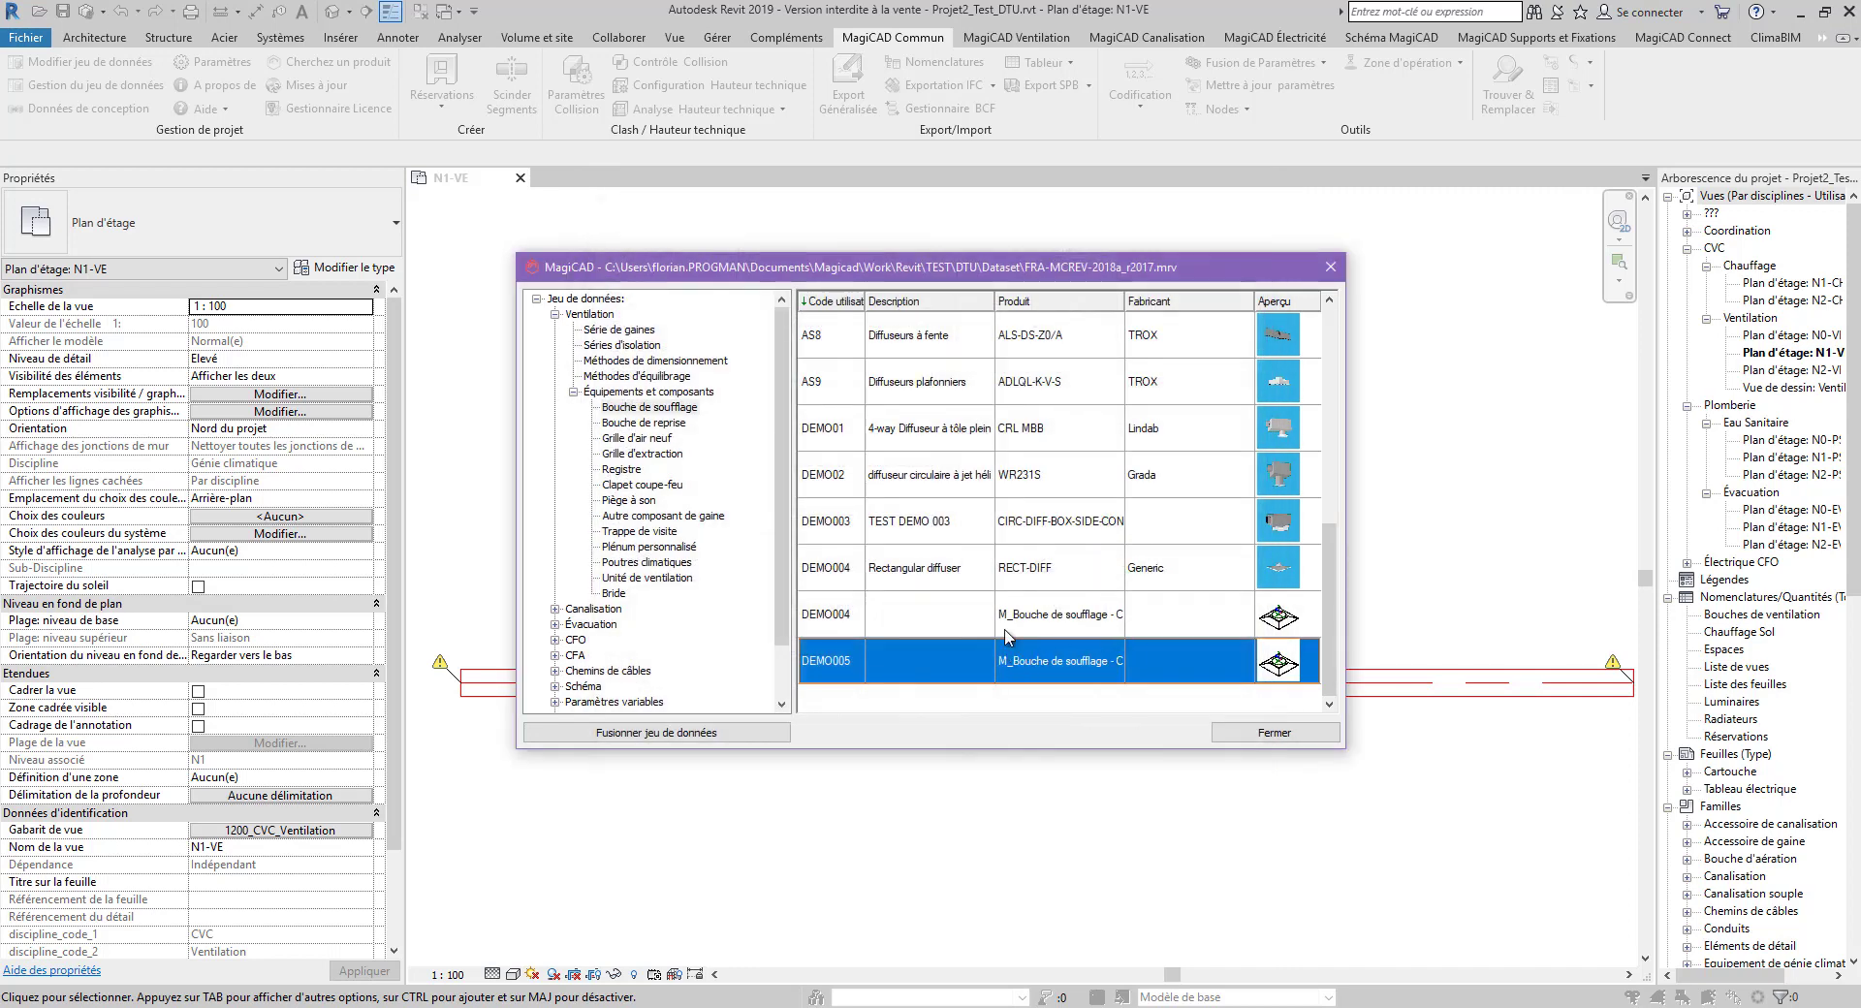
pyautogui.click(1276, 733)
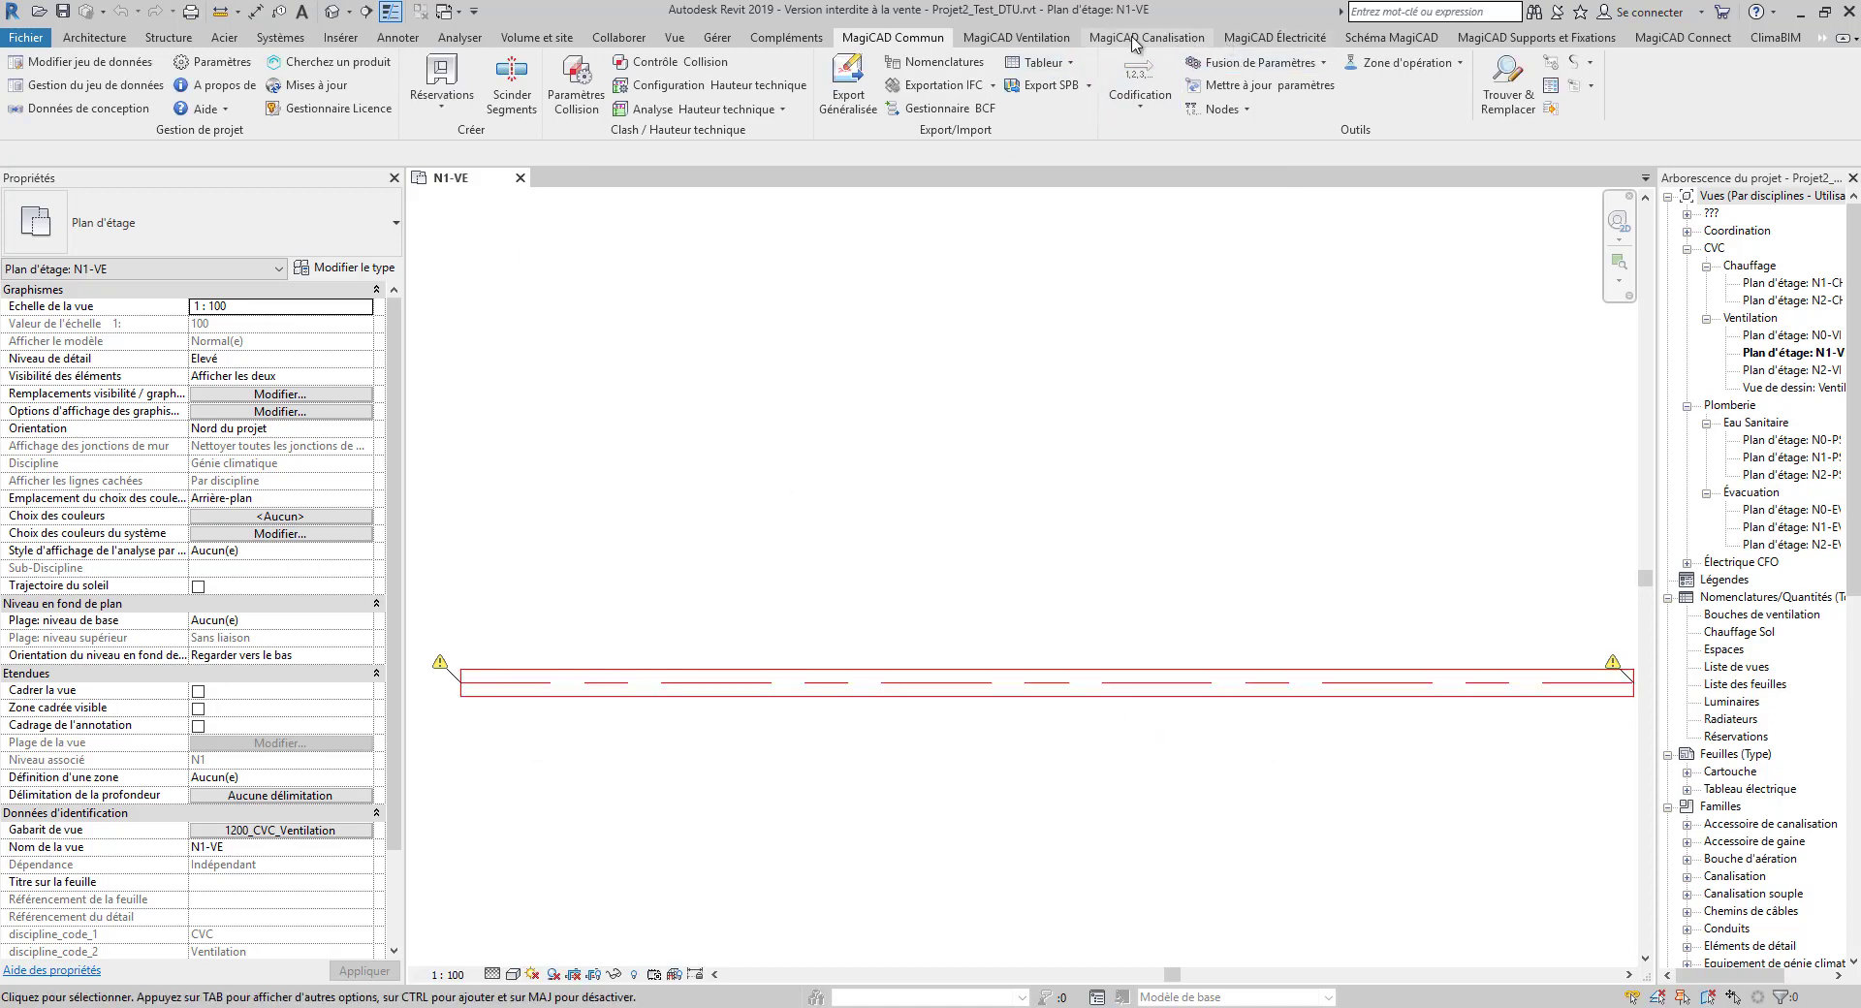
# Start installing a ventilation product and choose the DEMO01 Lindab CRL MBB supply terminal in size CRL-125+MBB-125-125-S - 4-way
pyautogui.click(1066, 37)
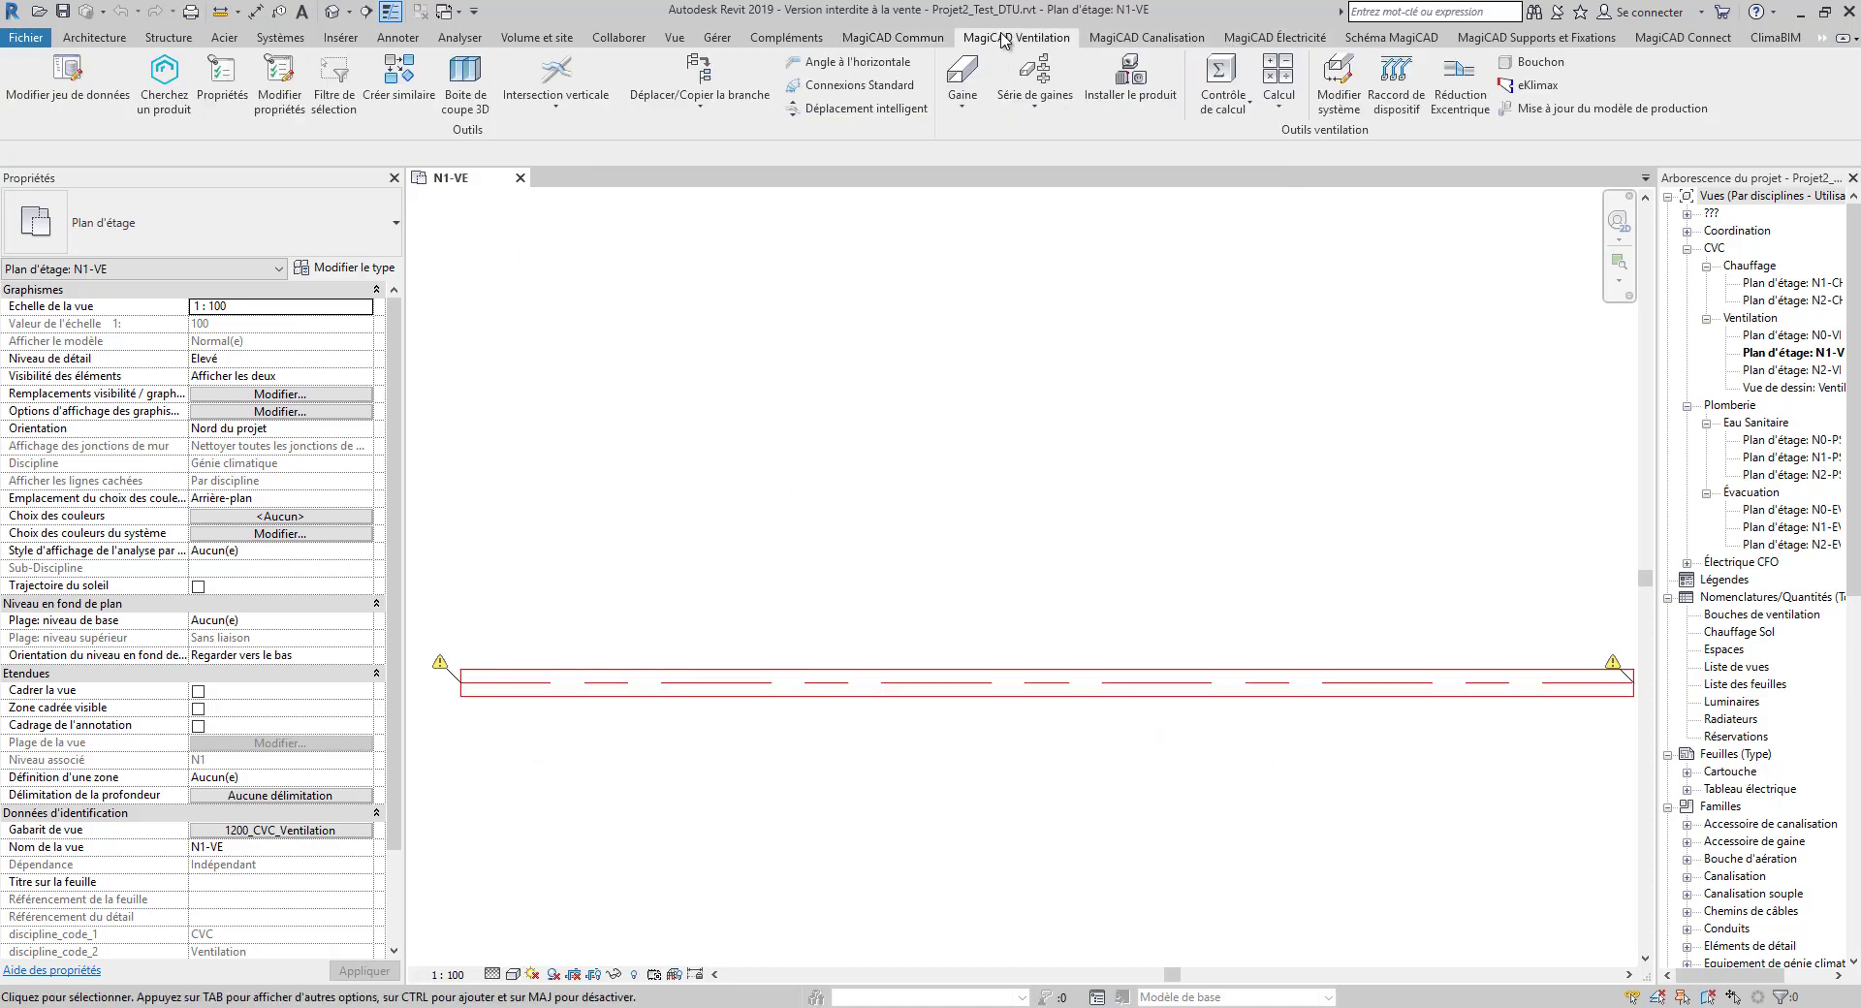
pyautogui.click(1116, 82)
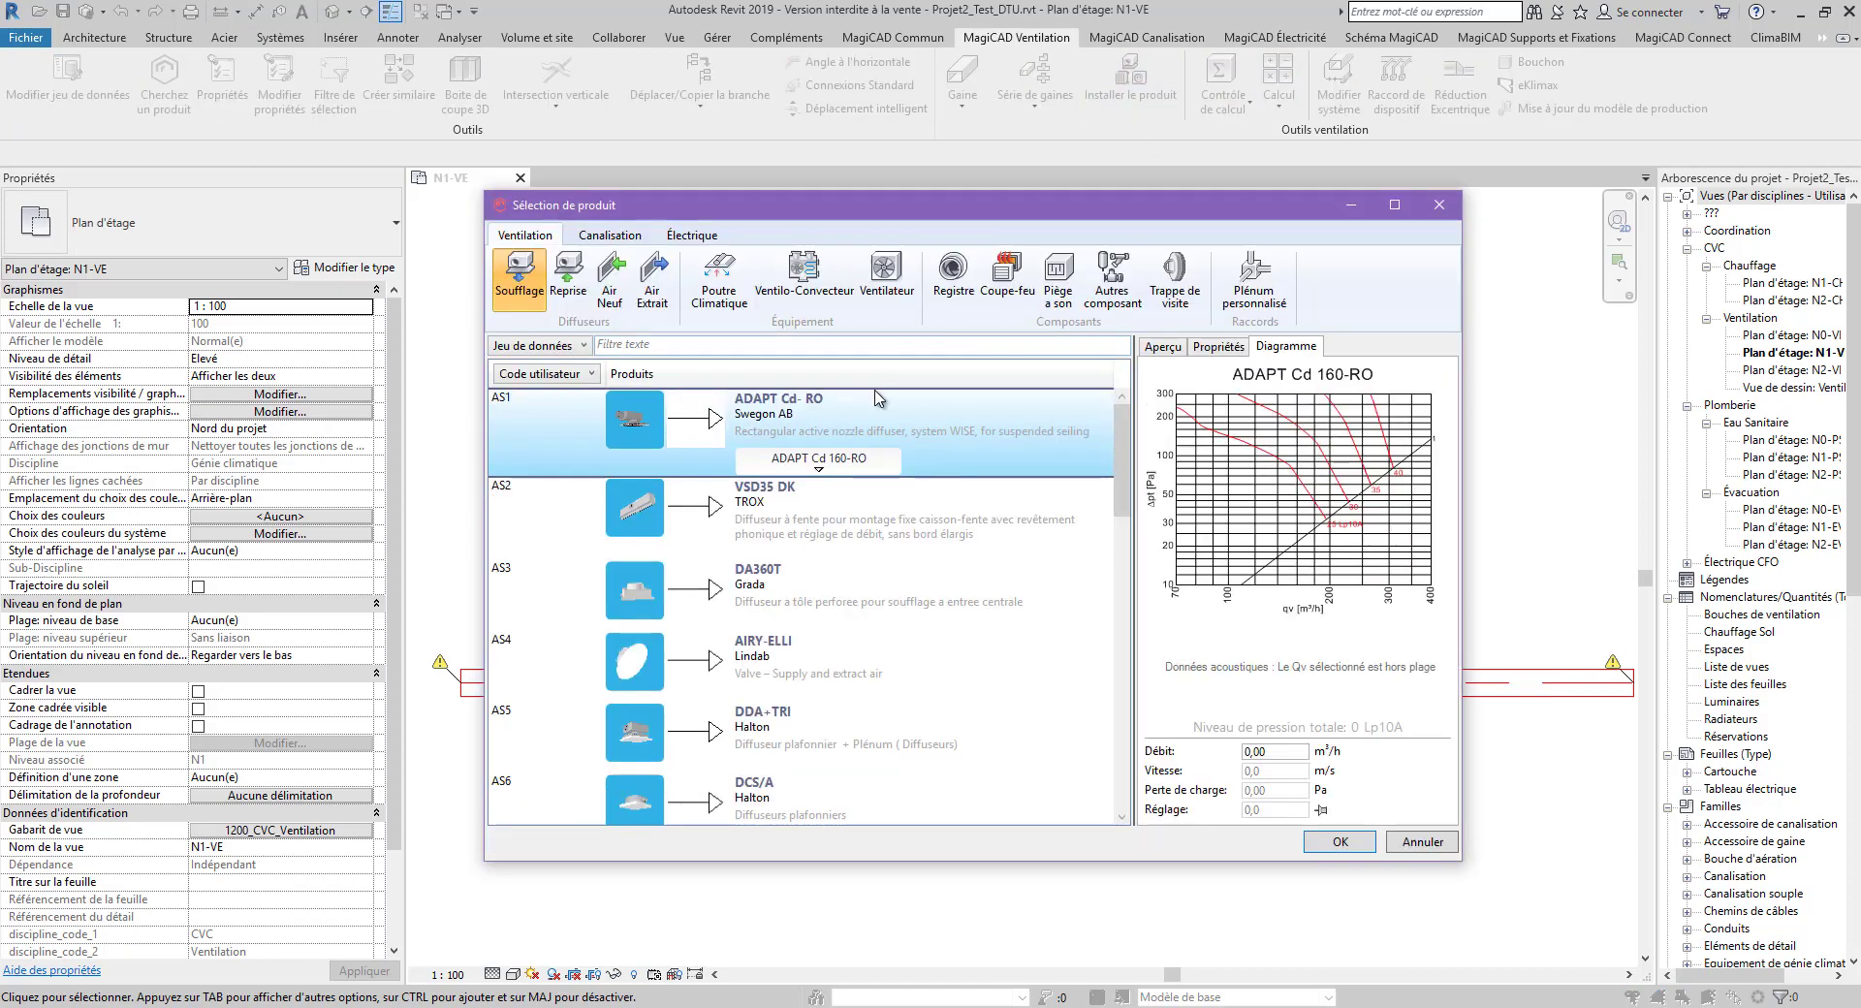
pyautogui.moveTo(1126, 481); pyautogui.dragTo(826, 788)
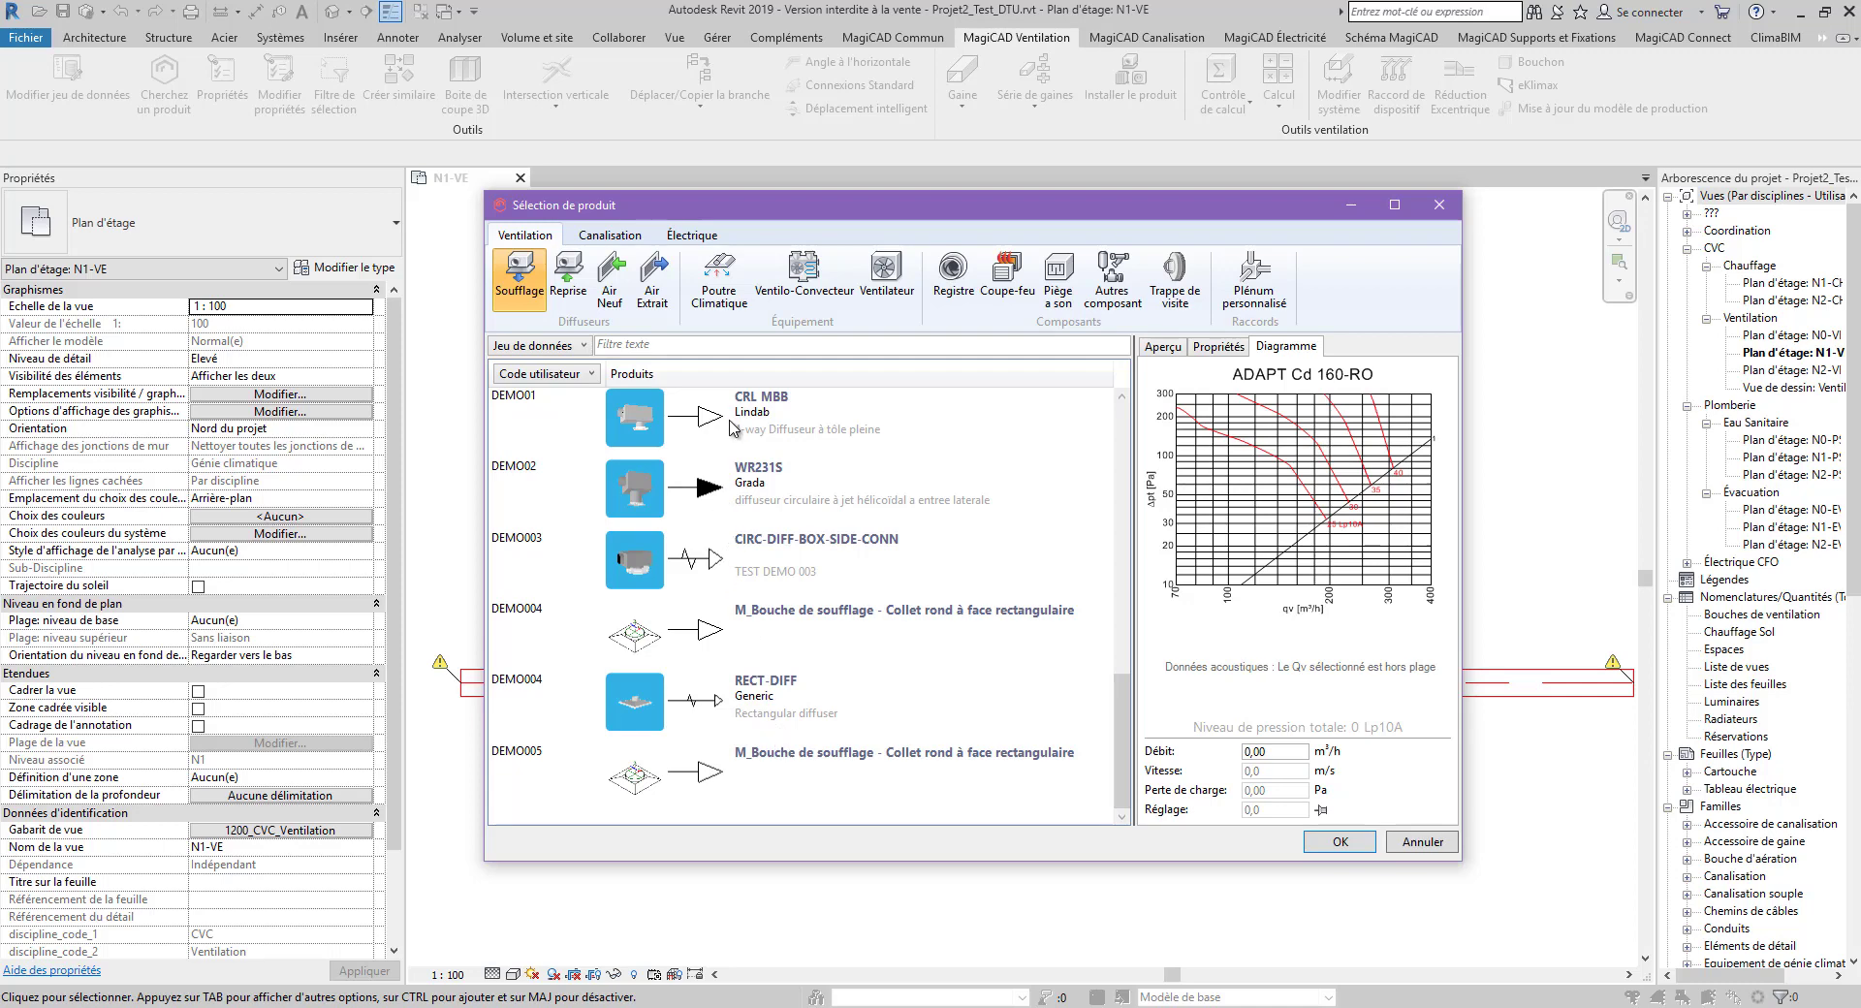
pyautogui.click(777, 422)
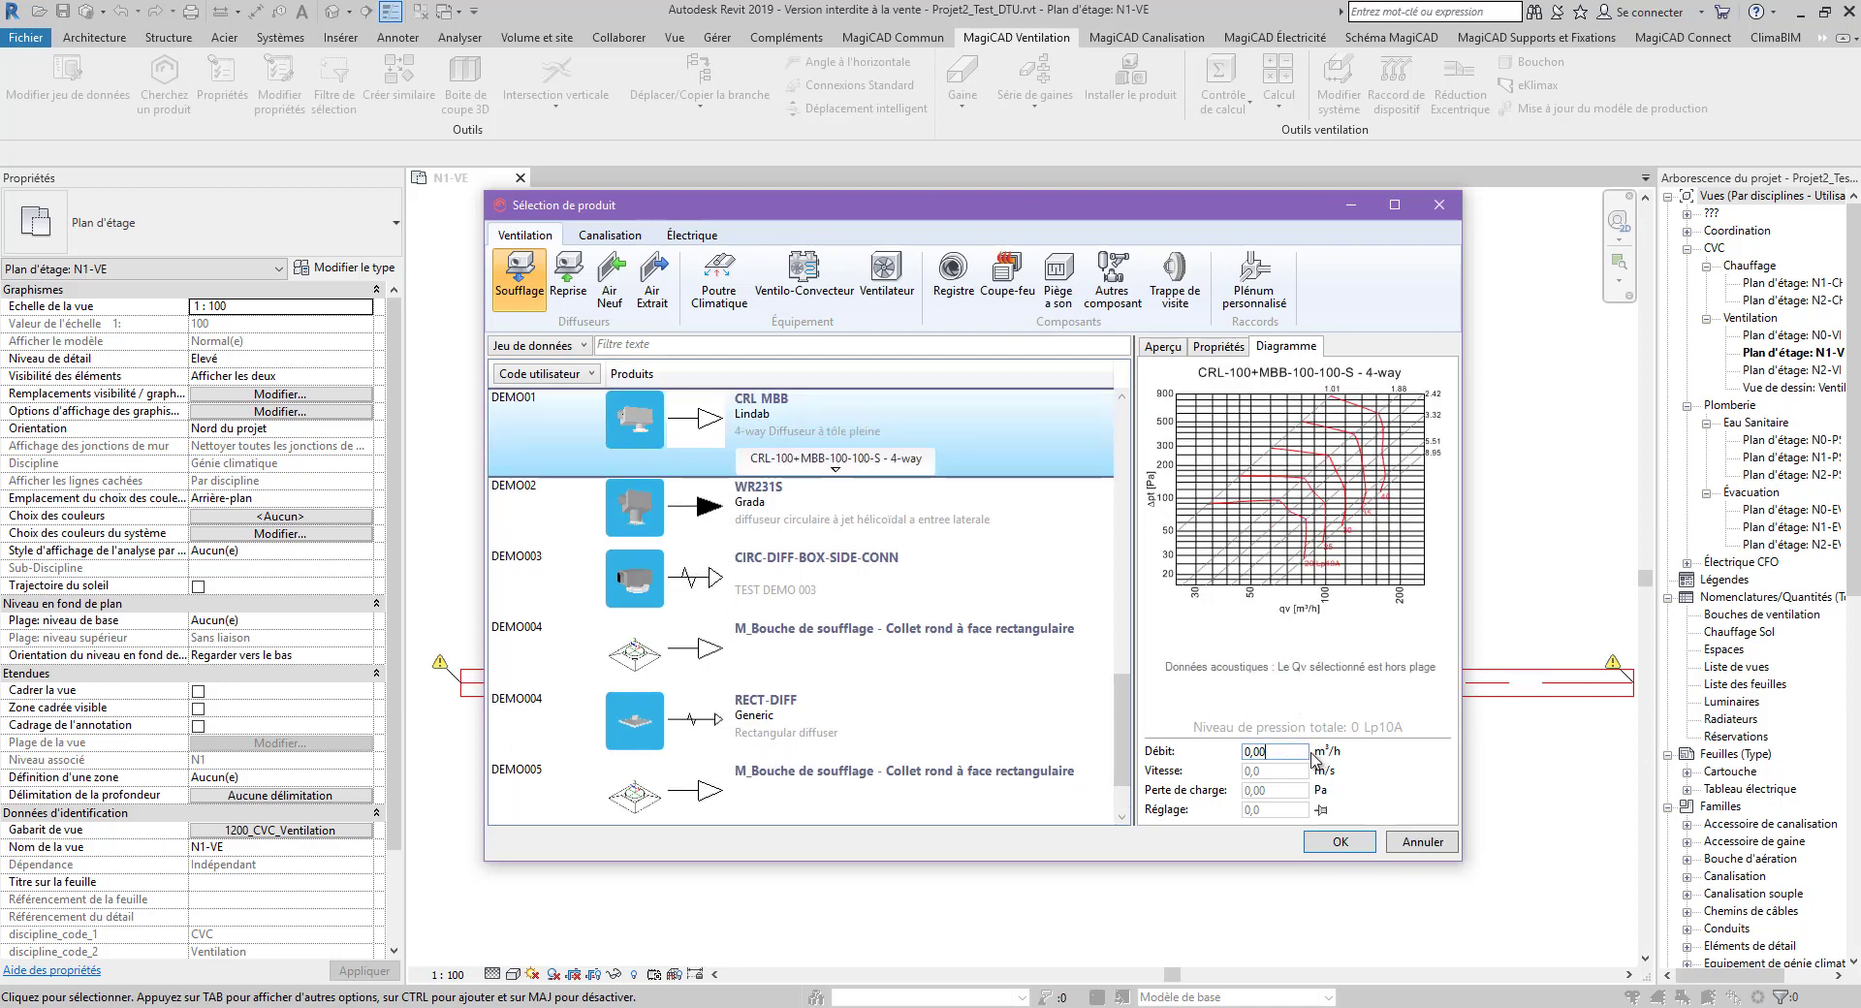
pyautogui.click(841, 464)
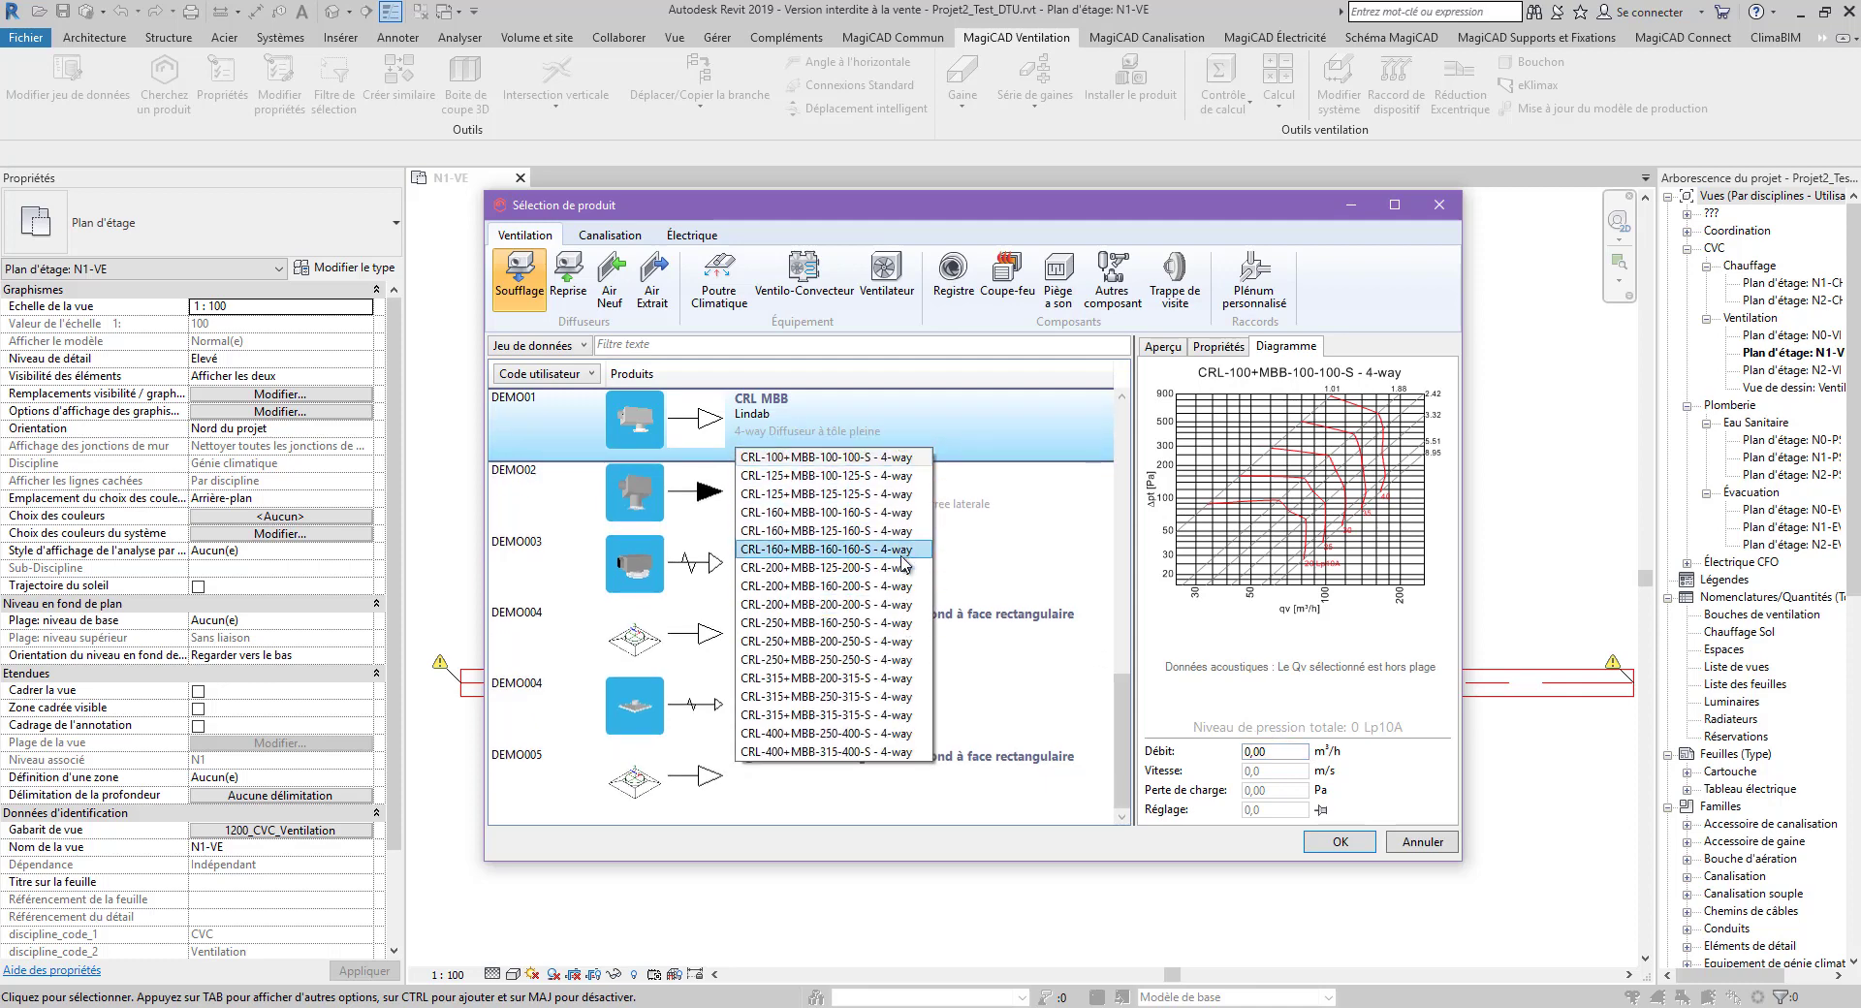
pyautogui.click(873, 494)
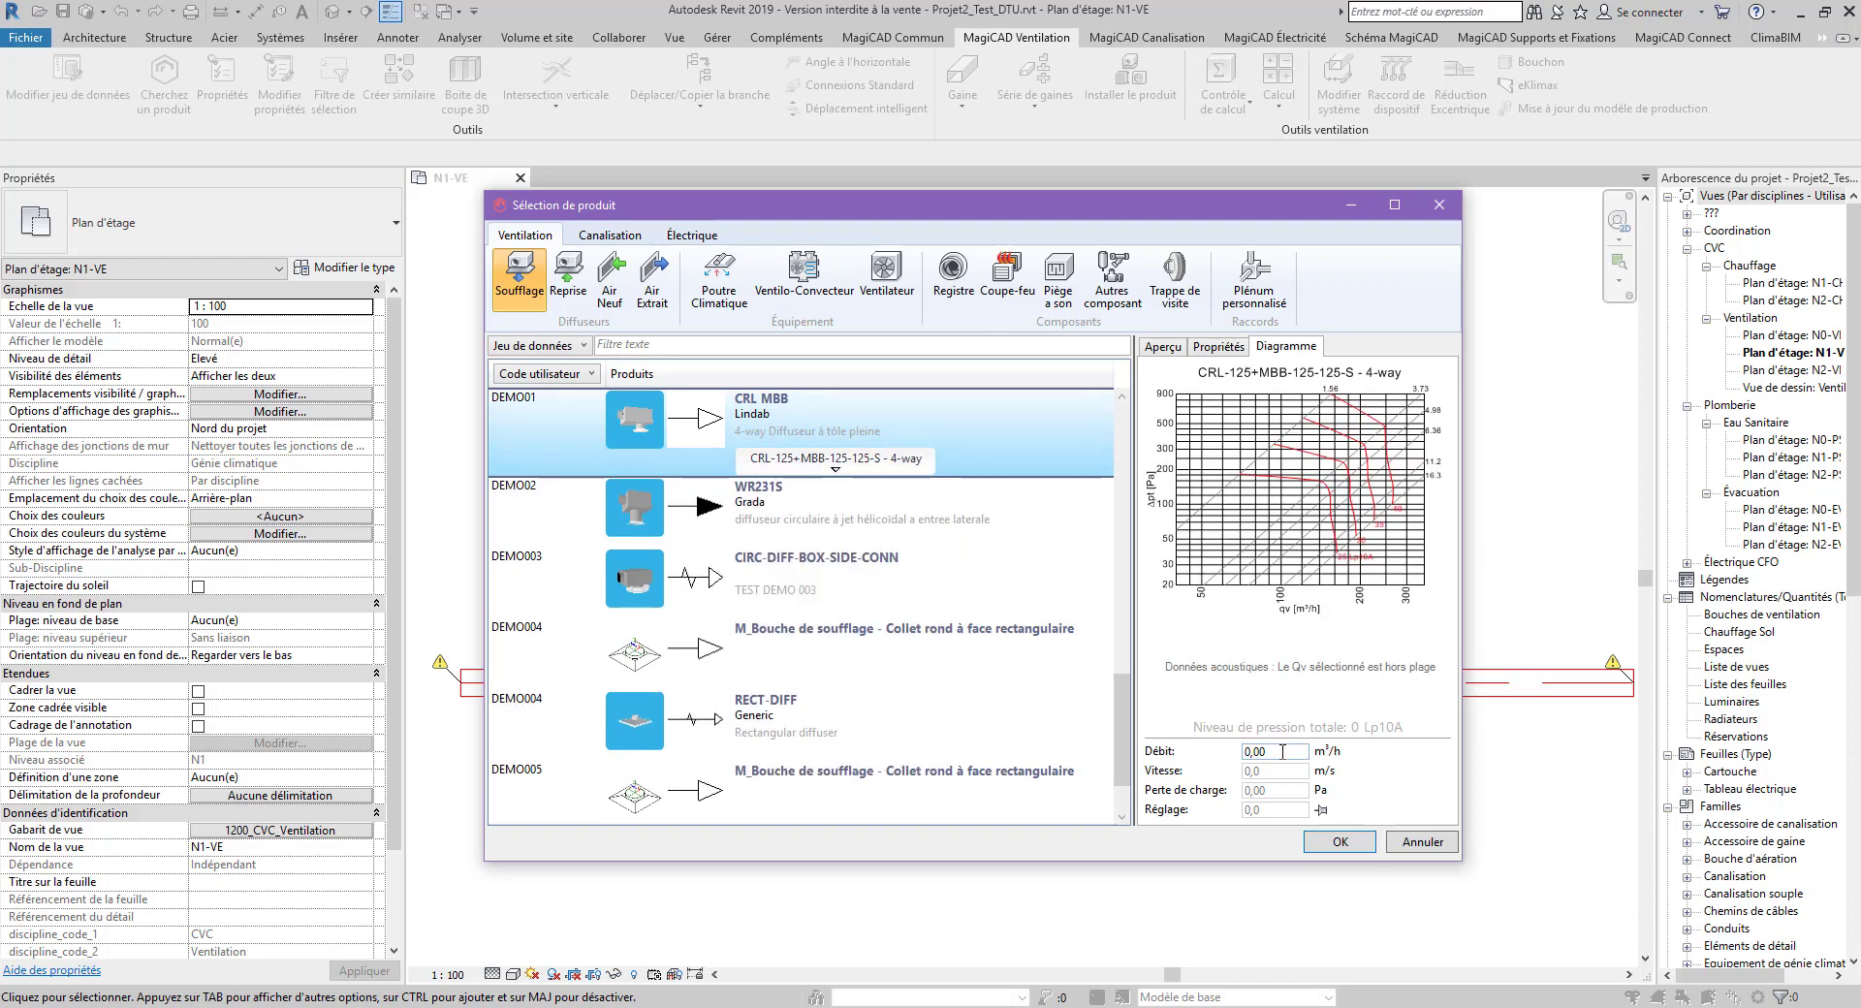
# Enter an airflow of 150 m³/h, then pick an operating point of about 155 m³/h and 186 Pa on the diagram and lock the adjustment
pyautogui.doubleClick(1283, 752)
pyautogui.write('15')
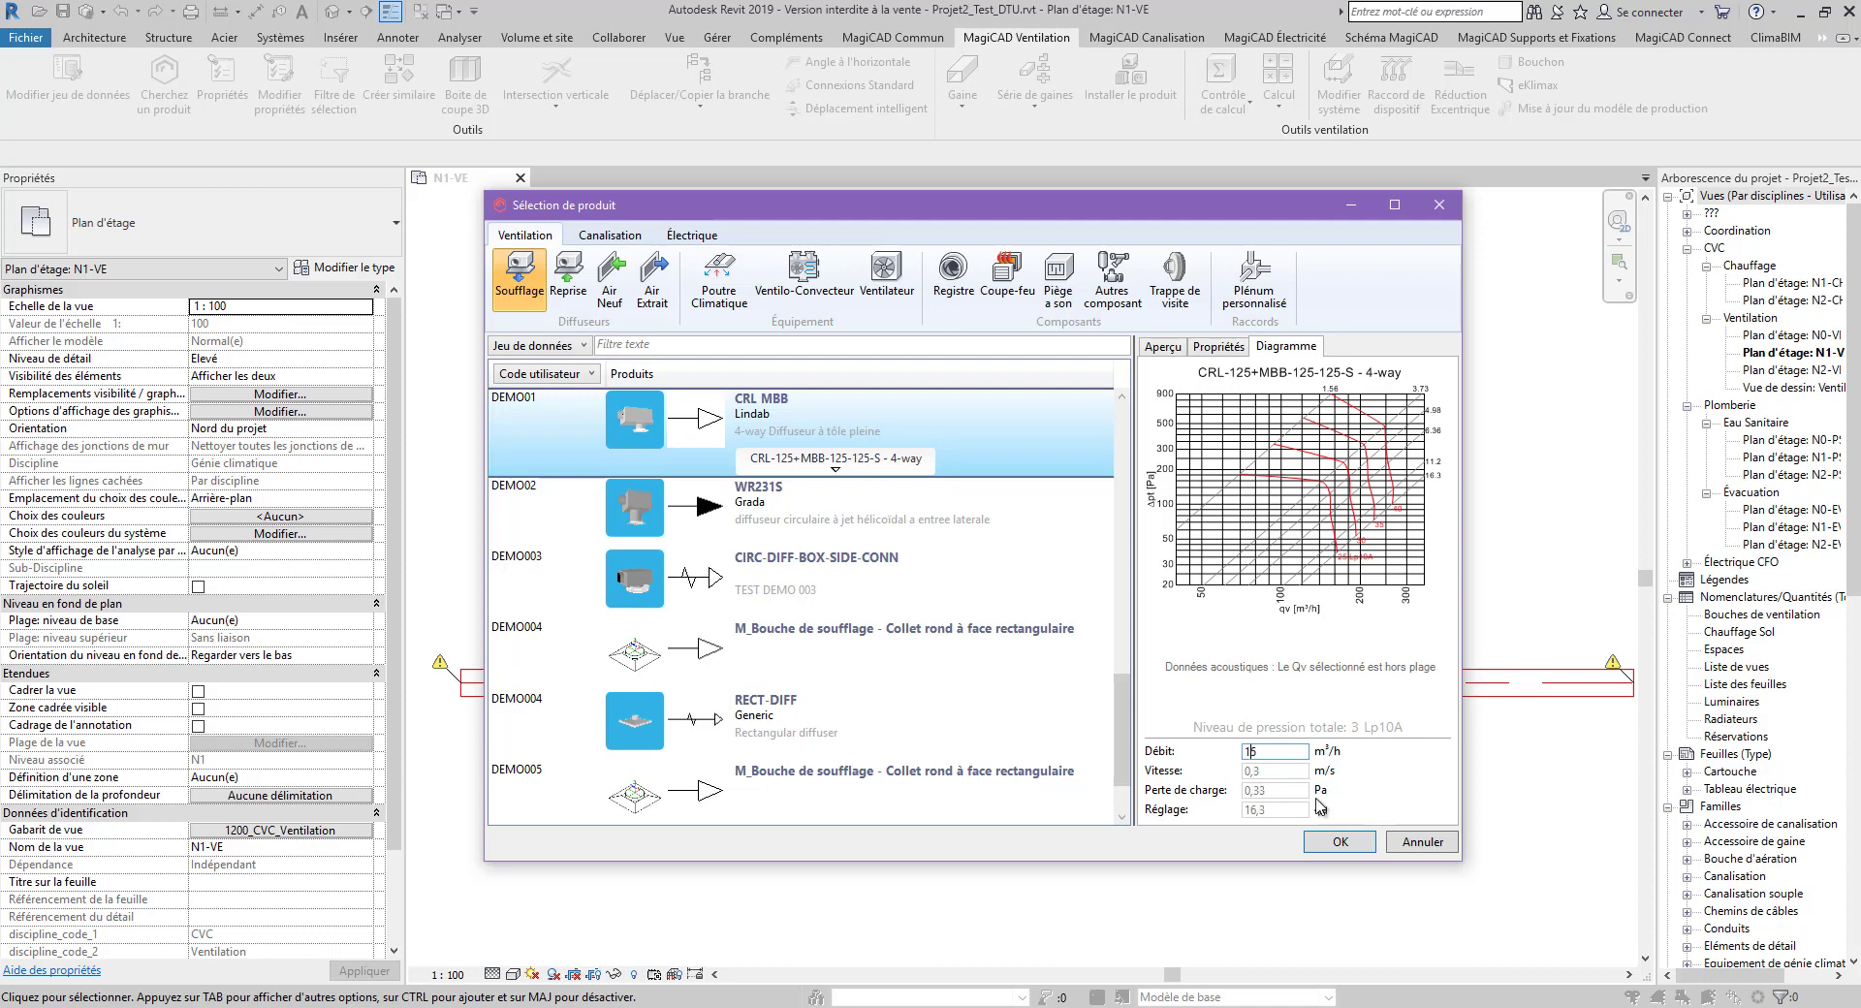
pyautogui.write('0')
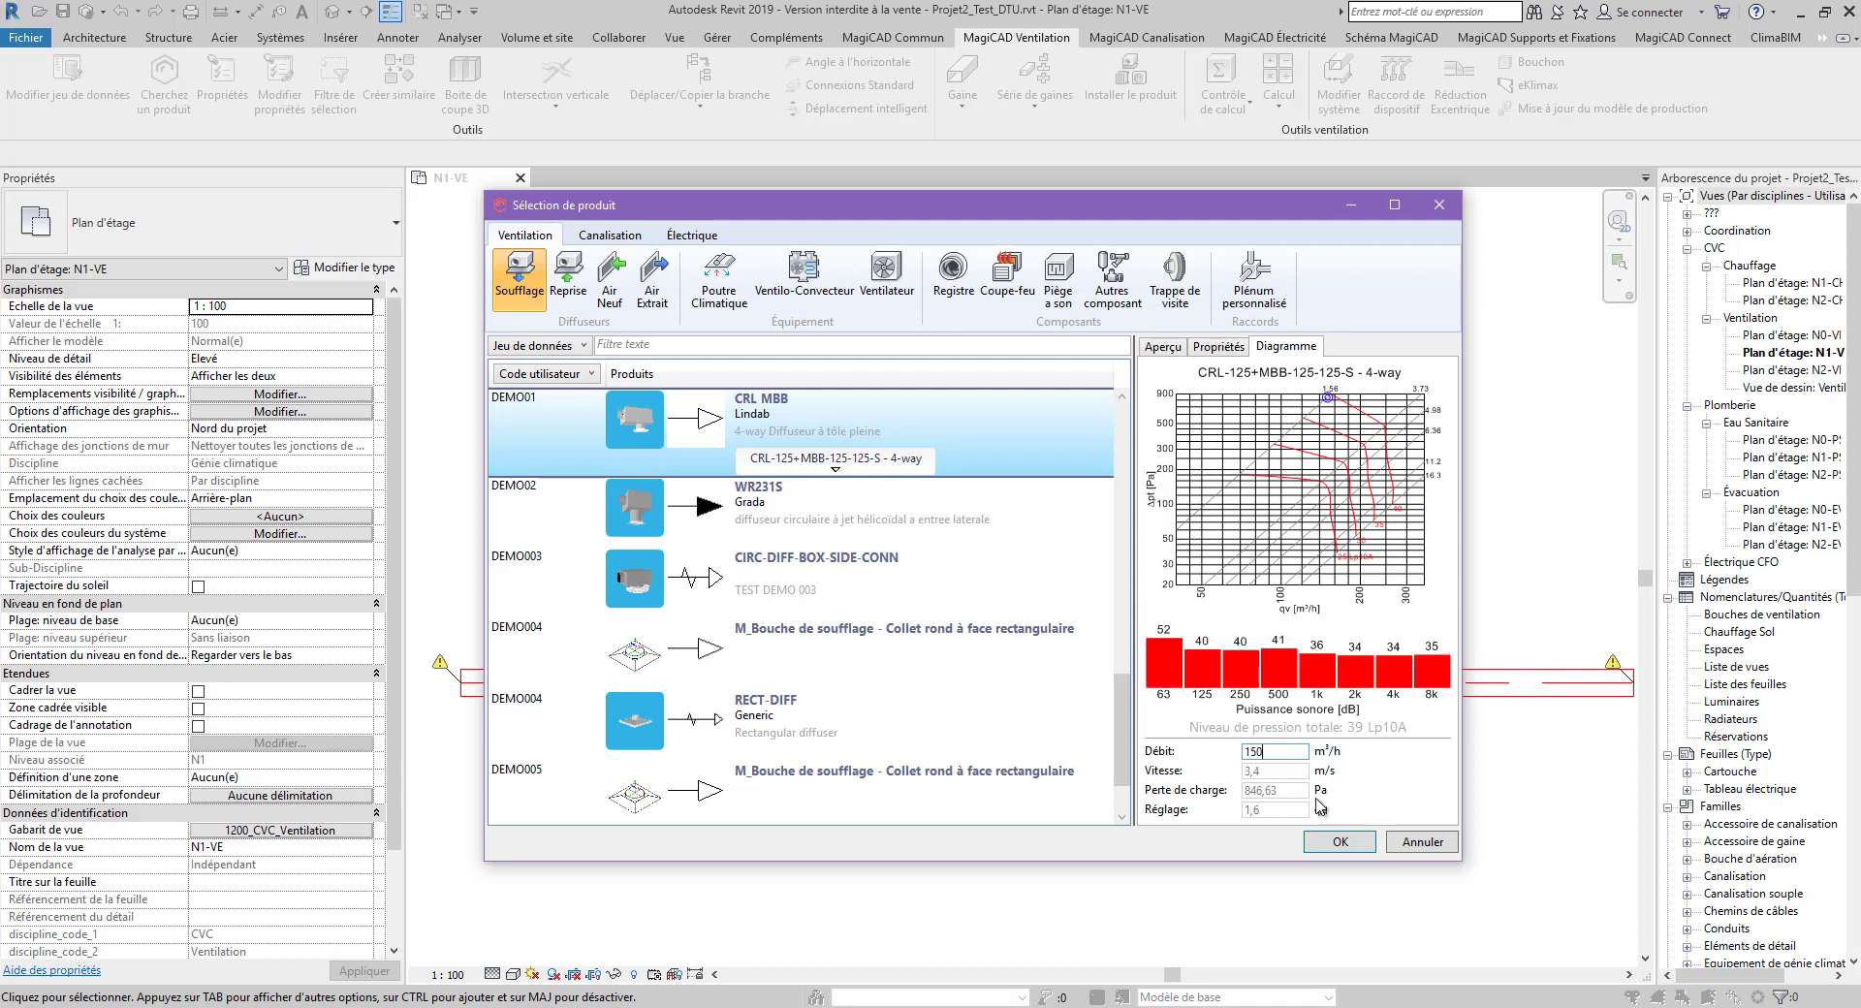
pyautogui.click(1331, 475)
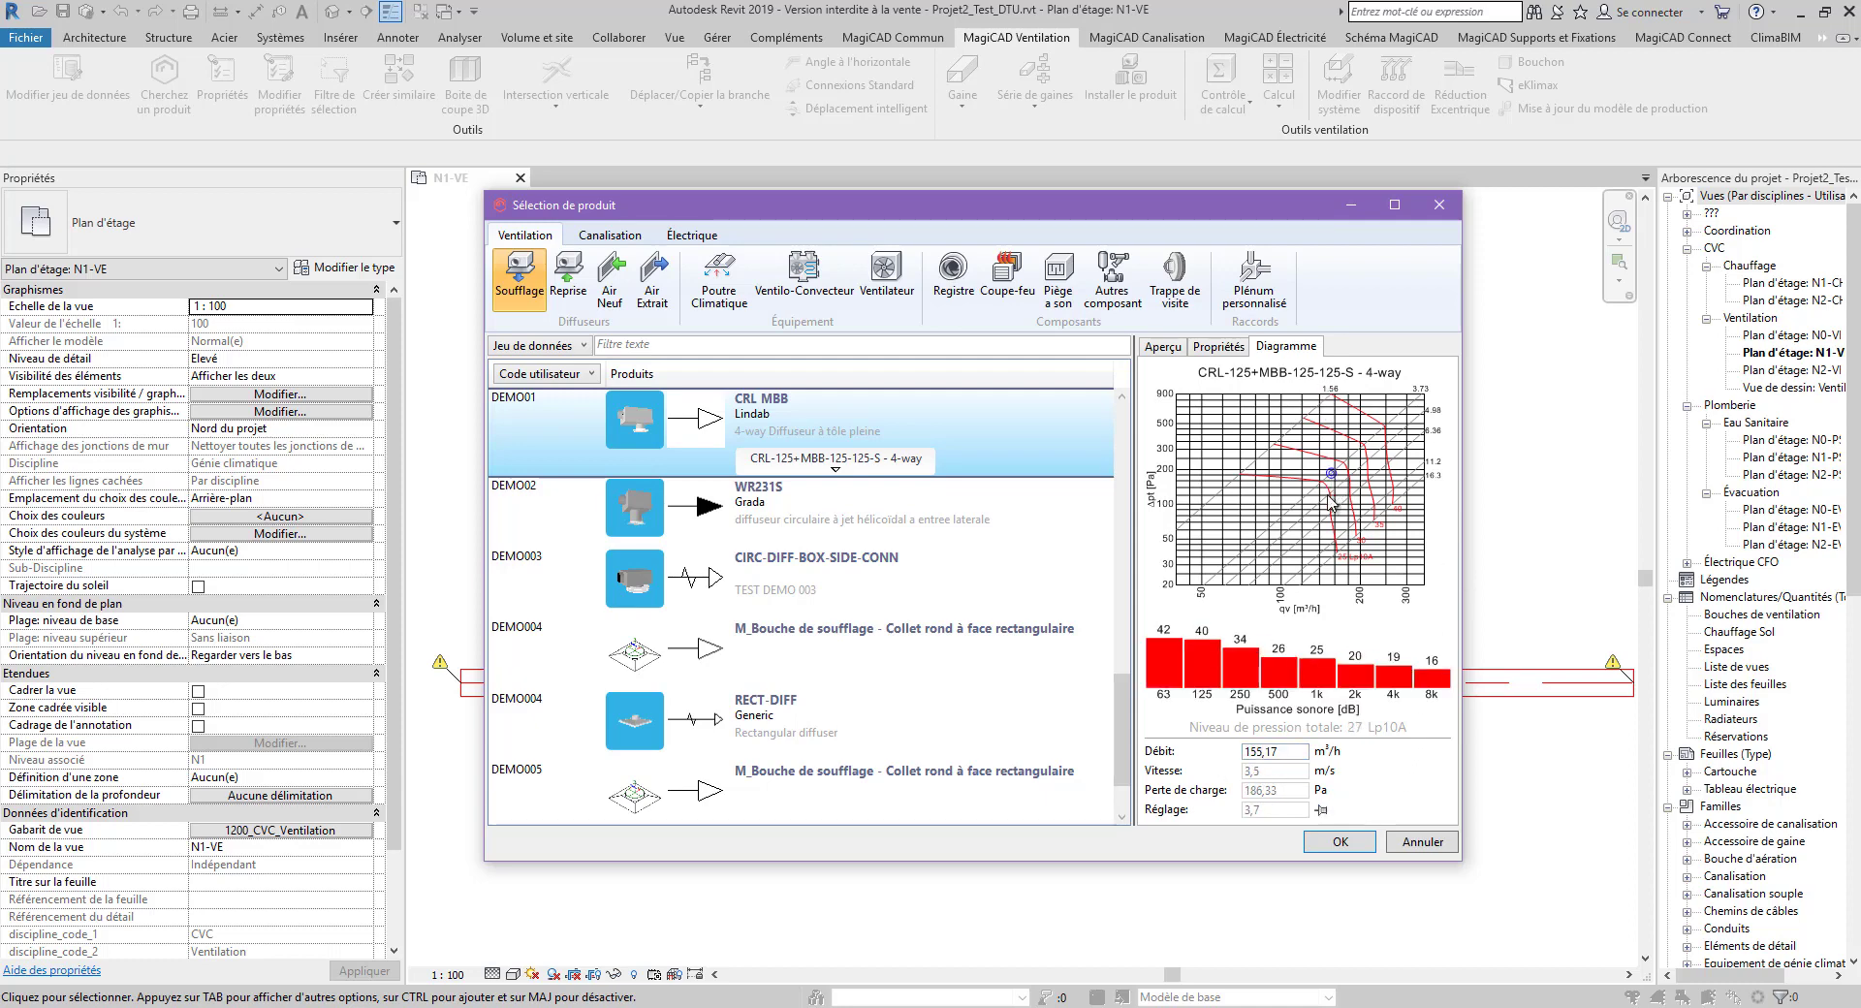
pyautogui.click(1322, 809)
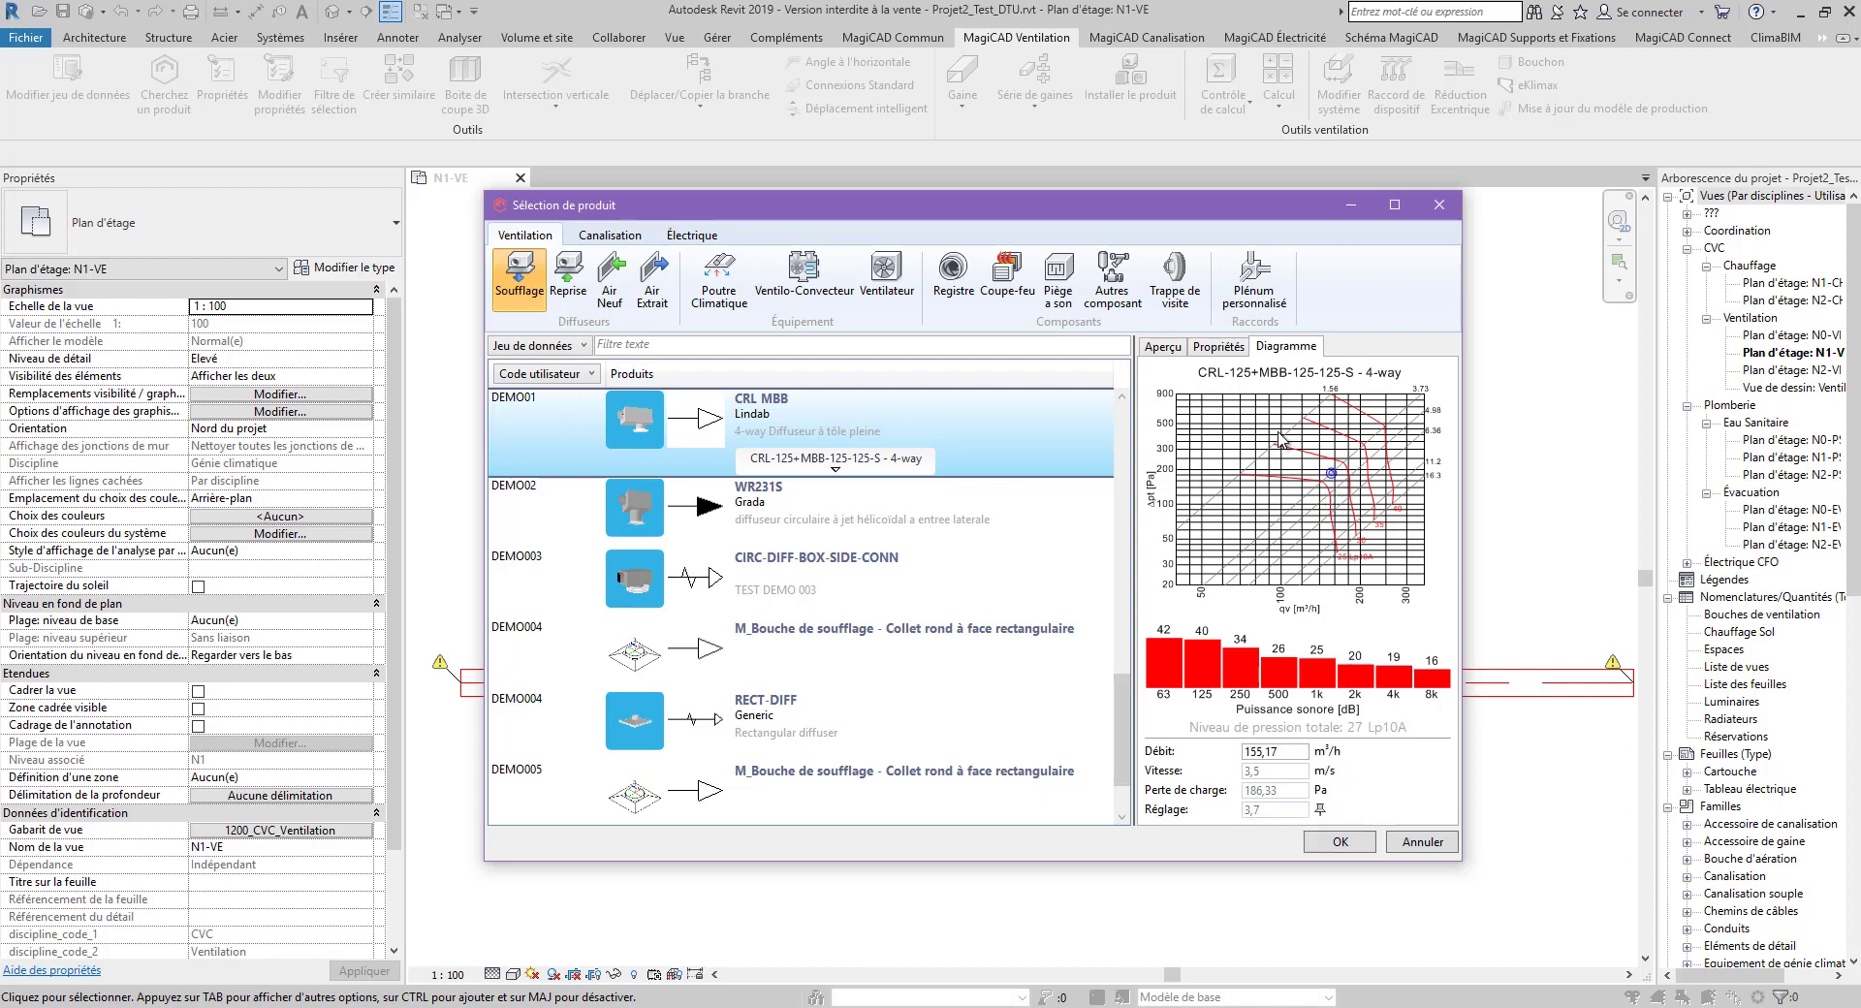
# Place the CRL MBB terminal freely in the plan above the duct's left end and finish the placement
pyautogui.click(1340, 842)
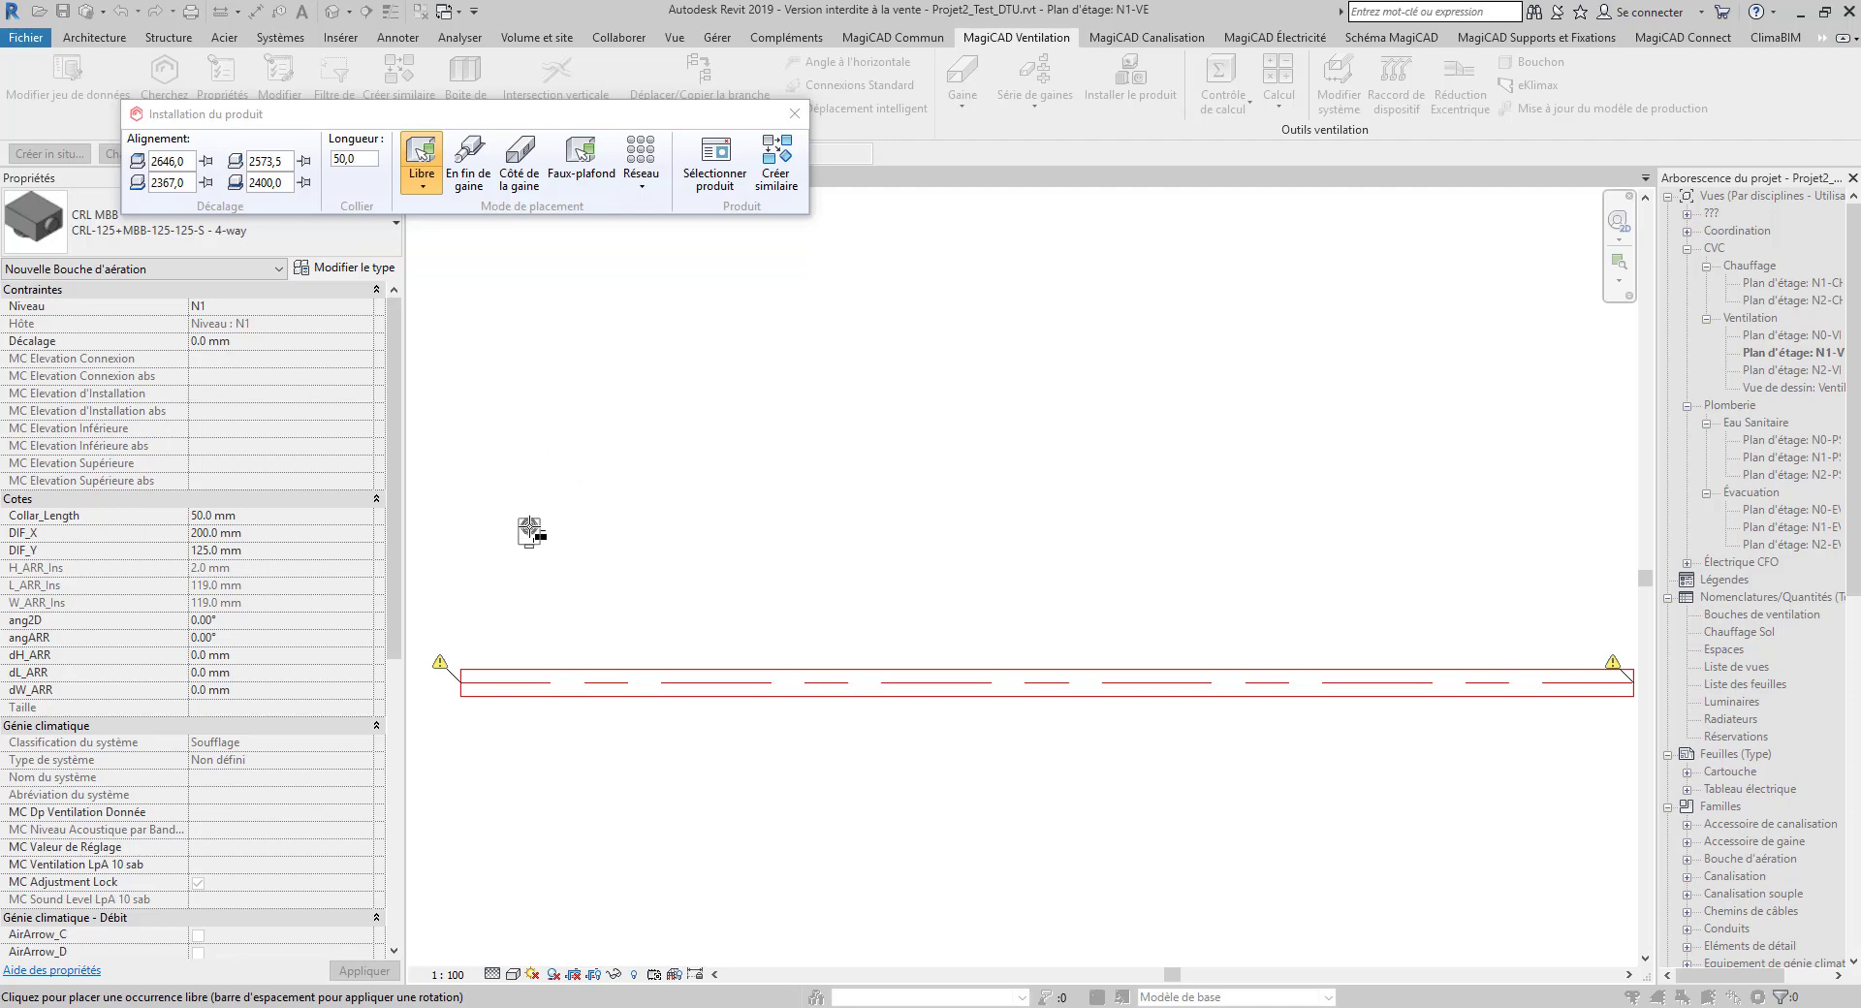
pyautogui.click(531, 532)
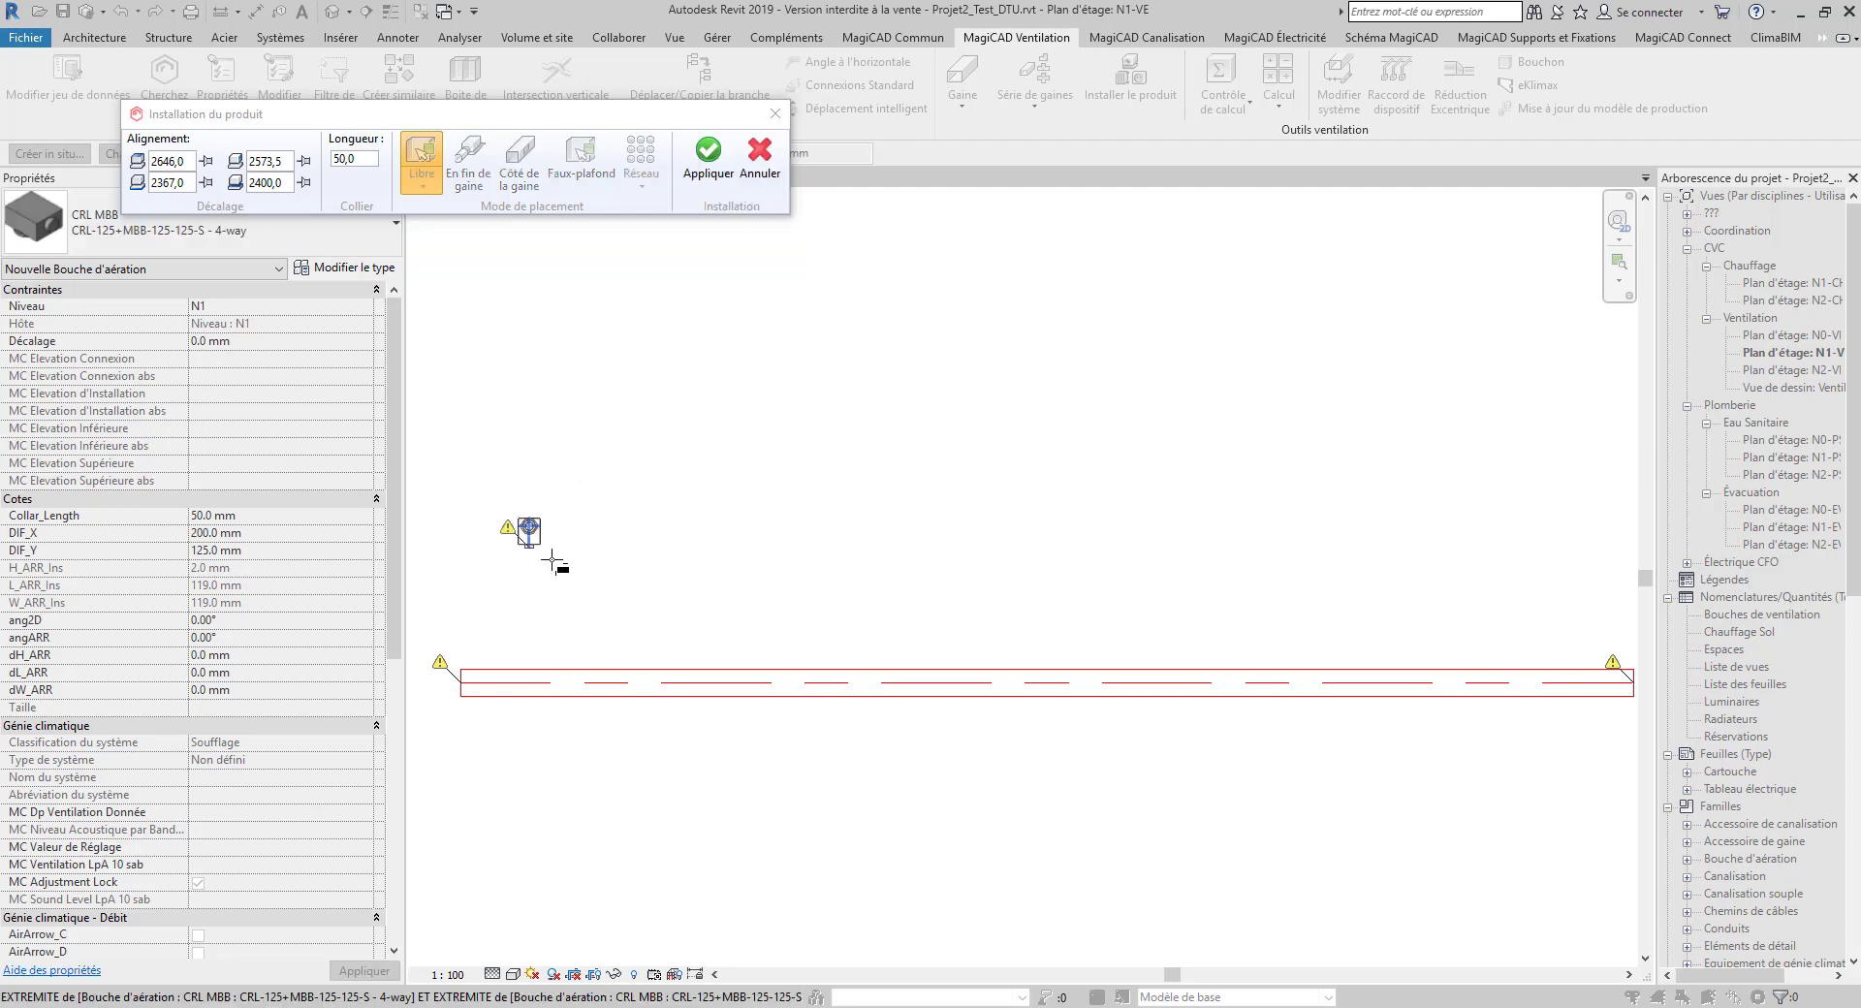
pyautogui.press('Escape')
pyautogui.press('Escape')
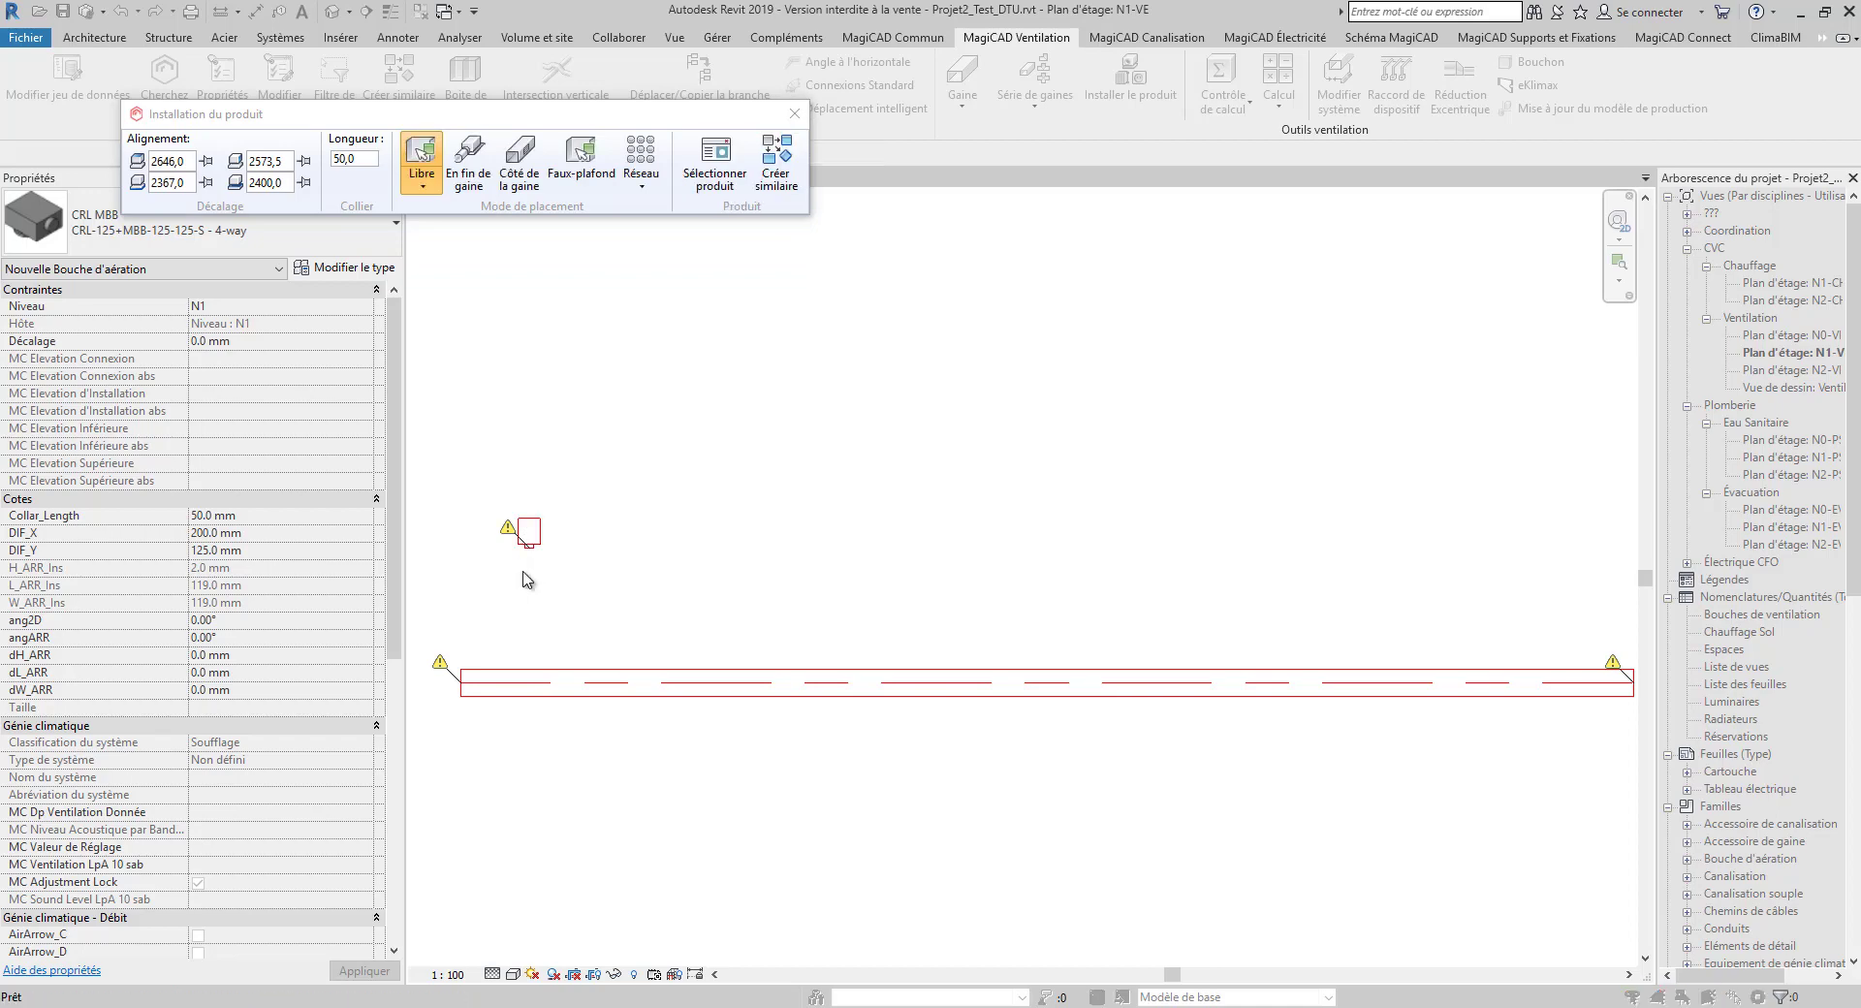
# Choose the DEMO02 Grada WR231S terminal in size WR231S-100 for installation, with an airflow of 100 m³/h
pyautogui.click(1132, 92)
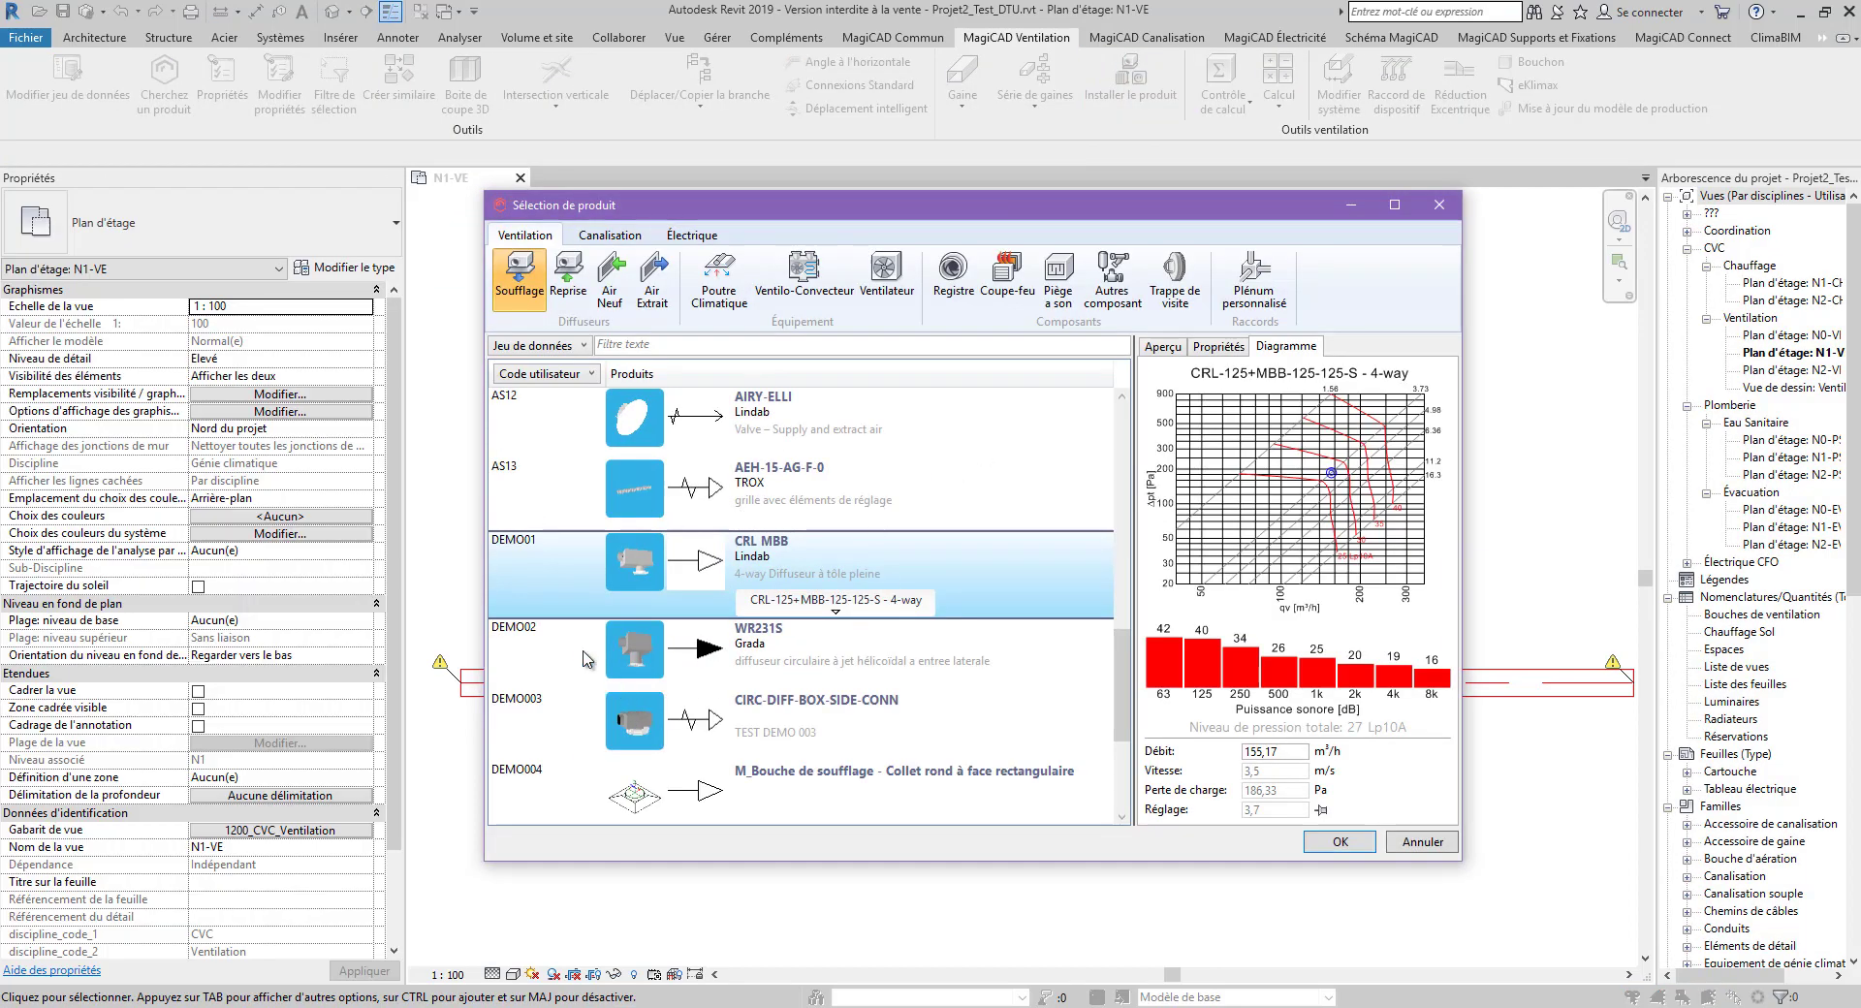
pyautogui.click(559, 652)
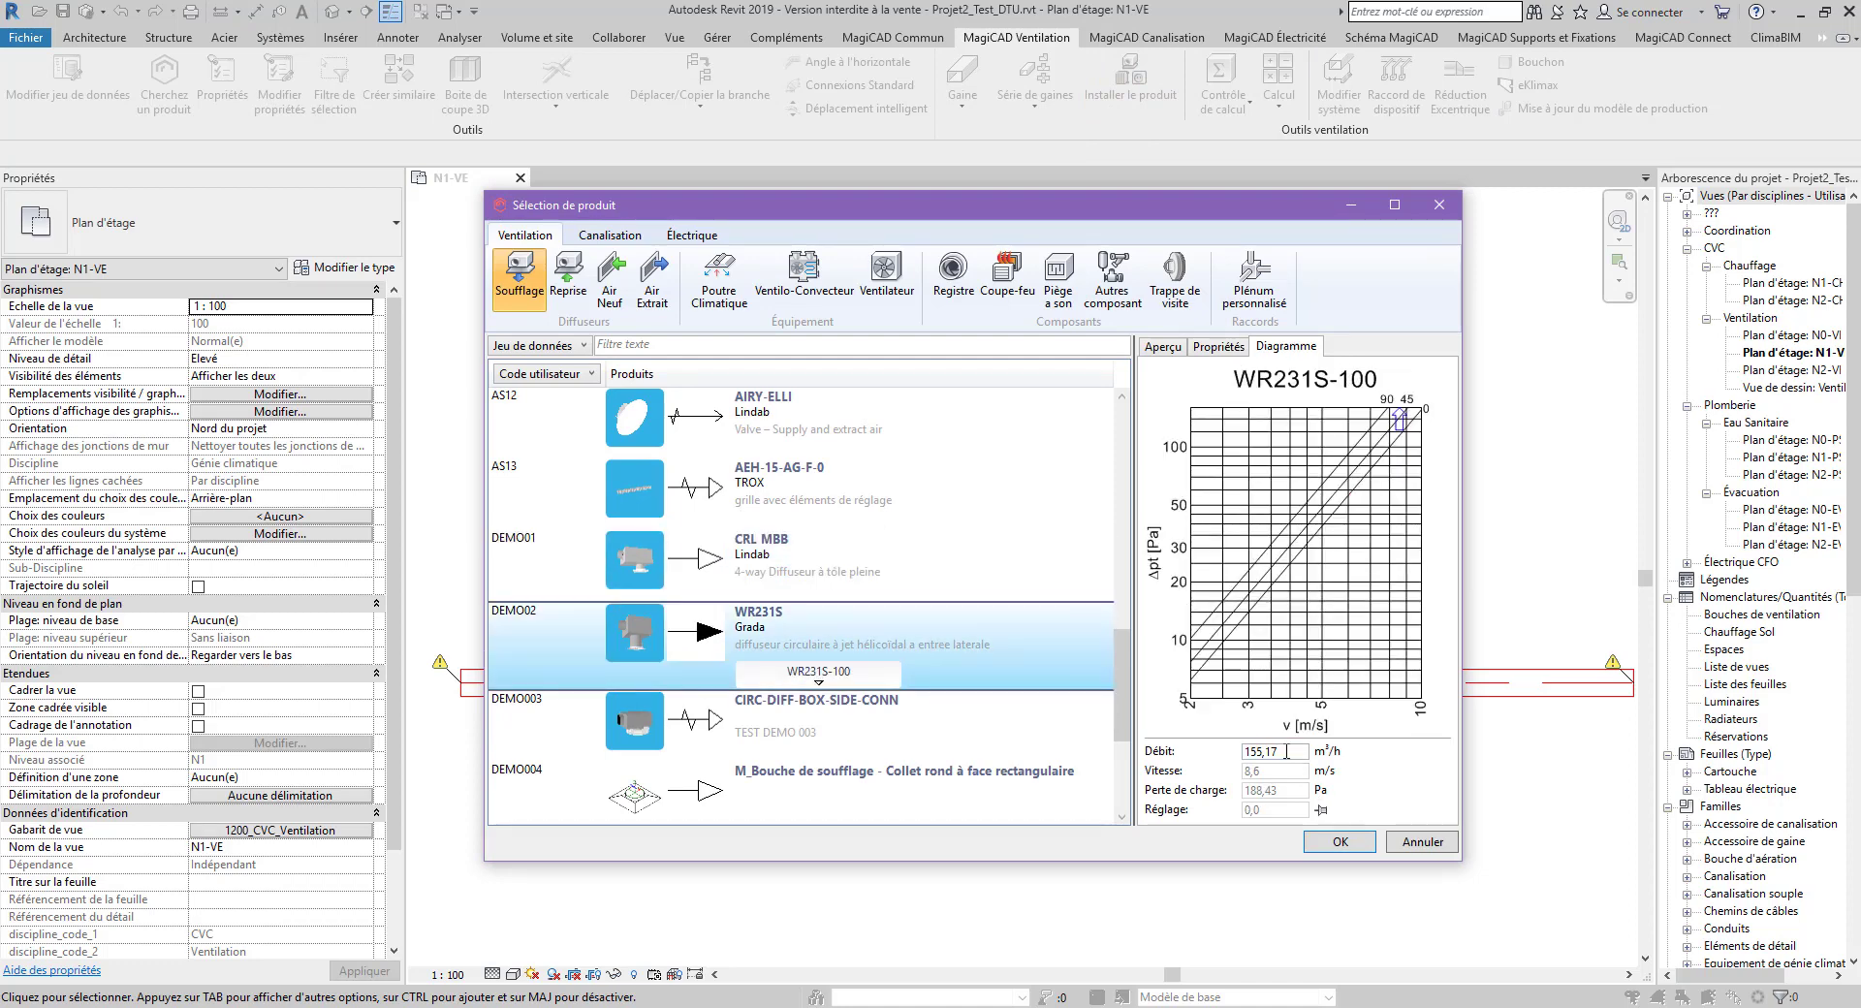
pyautogui.click(1315, 531)
pyautogui.click(1302, 548)
pyautogui.moveTo(1209, 758); pyautogui.dragTo(1133, 766)
pyautogui.write('95')
pyautogui.moveTo(1336, 524)
pyautogui.mouseDown()
pyautogui.moveTo(1338, 498)
pyautogui.moveTo(1318, 509)
pyautogui.mouseUp()
pyautogui.click(1342, 462)
pyautogui.doubleClick(1298, 754)
pyautogui.write('100')
pyautogui.click(1340, 841)
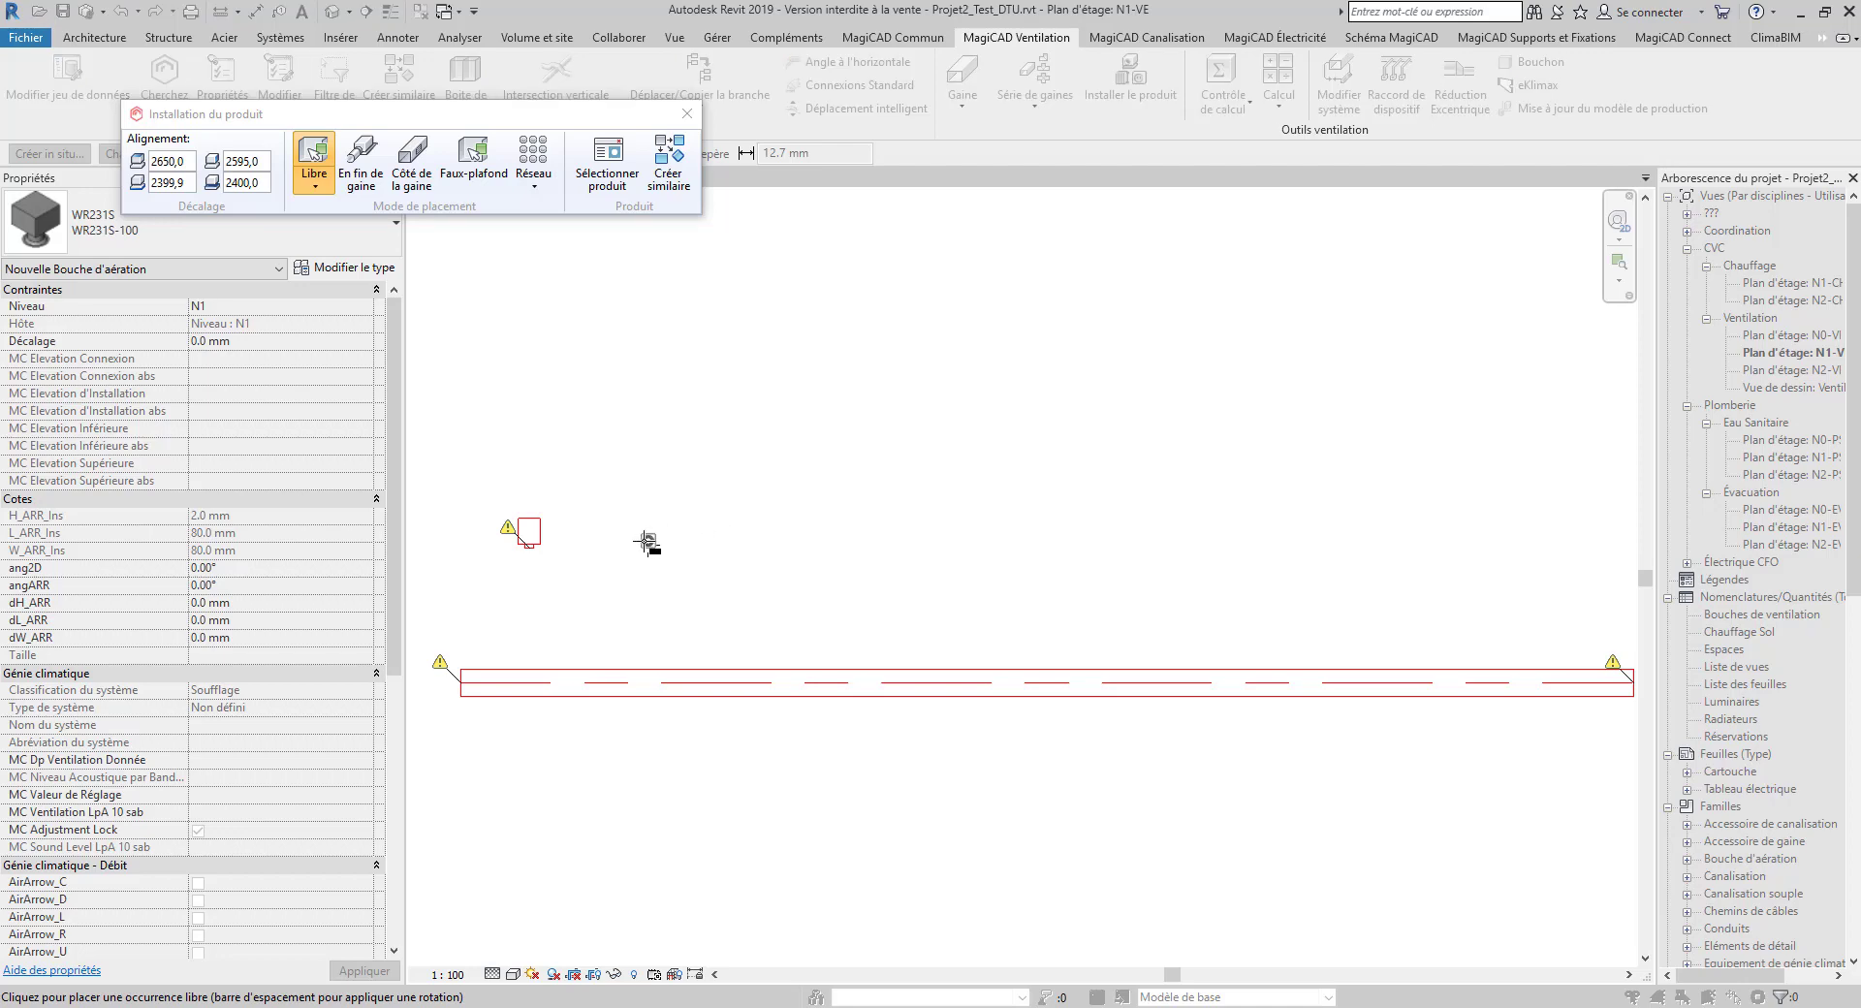
# Enable the Haut, Bas, Gauche and Droite airflow arrows for the WR231S terminal
pyautogui.scroll(4, 592, 541)
pyautogui.moveTo(574, 528); pyautogui.dragTo(821, 515, button='middle')
pyautogui.moveTo(442, 189)
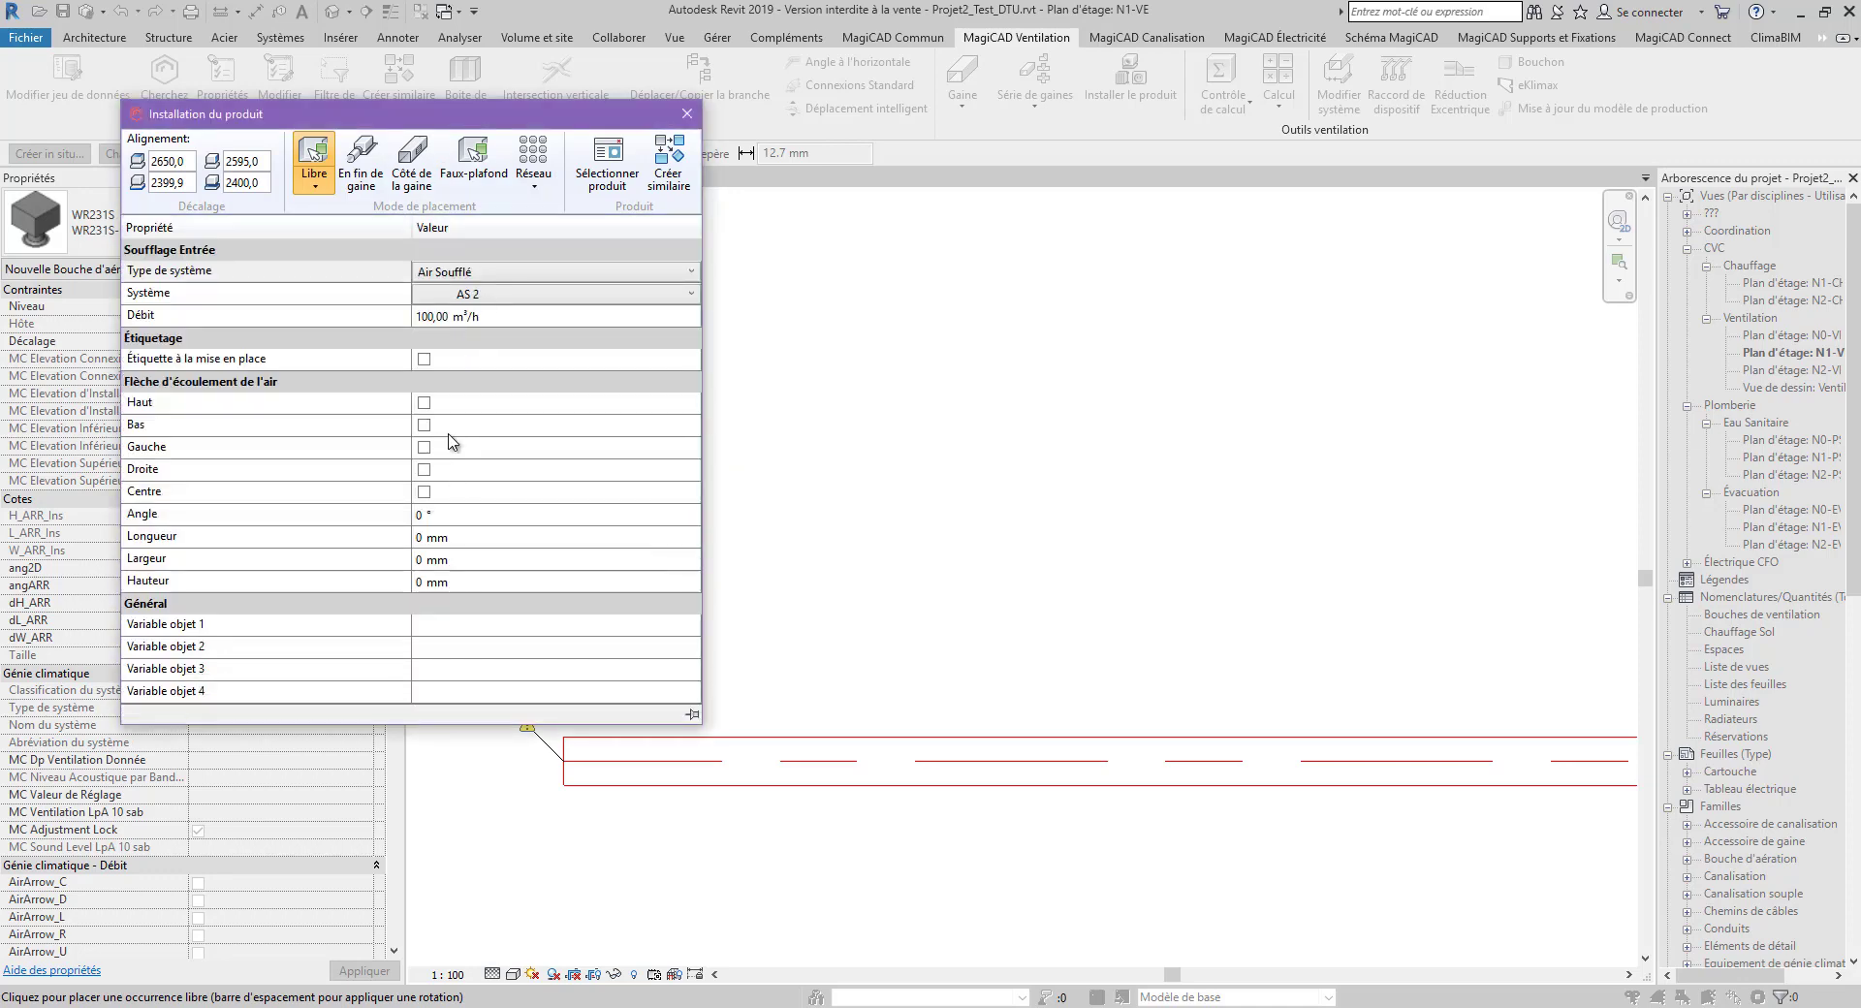
pyautogui.click(424, 402)
pyautogui.click(424, 425)
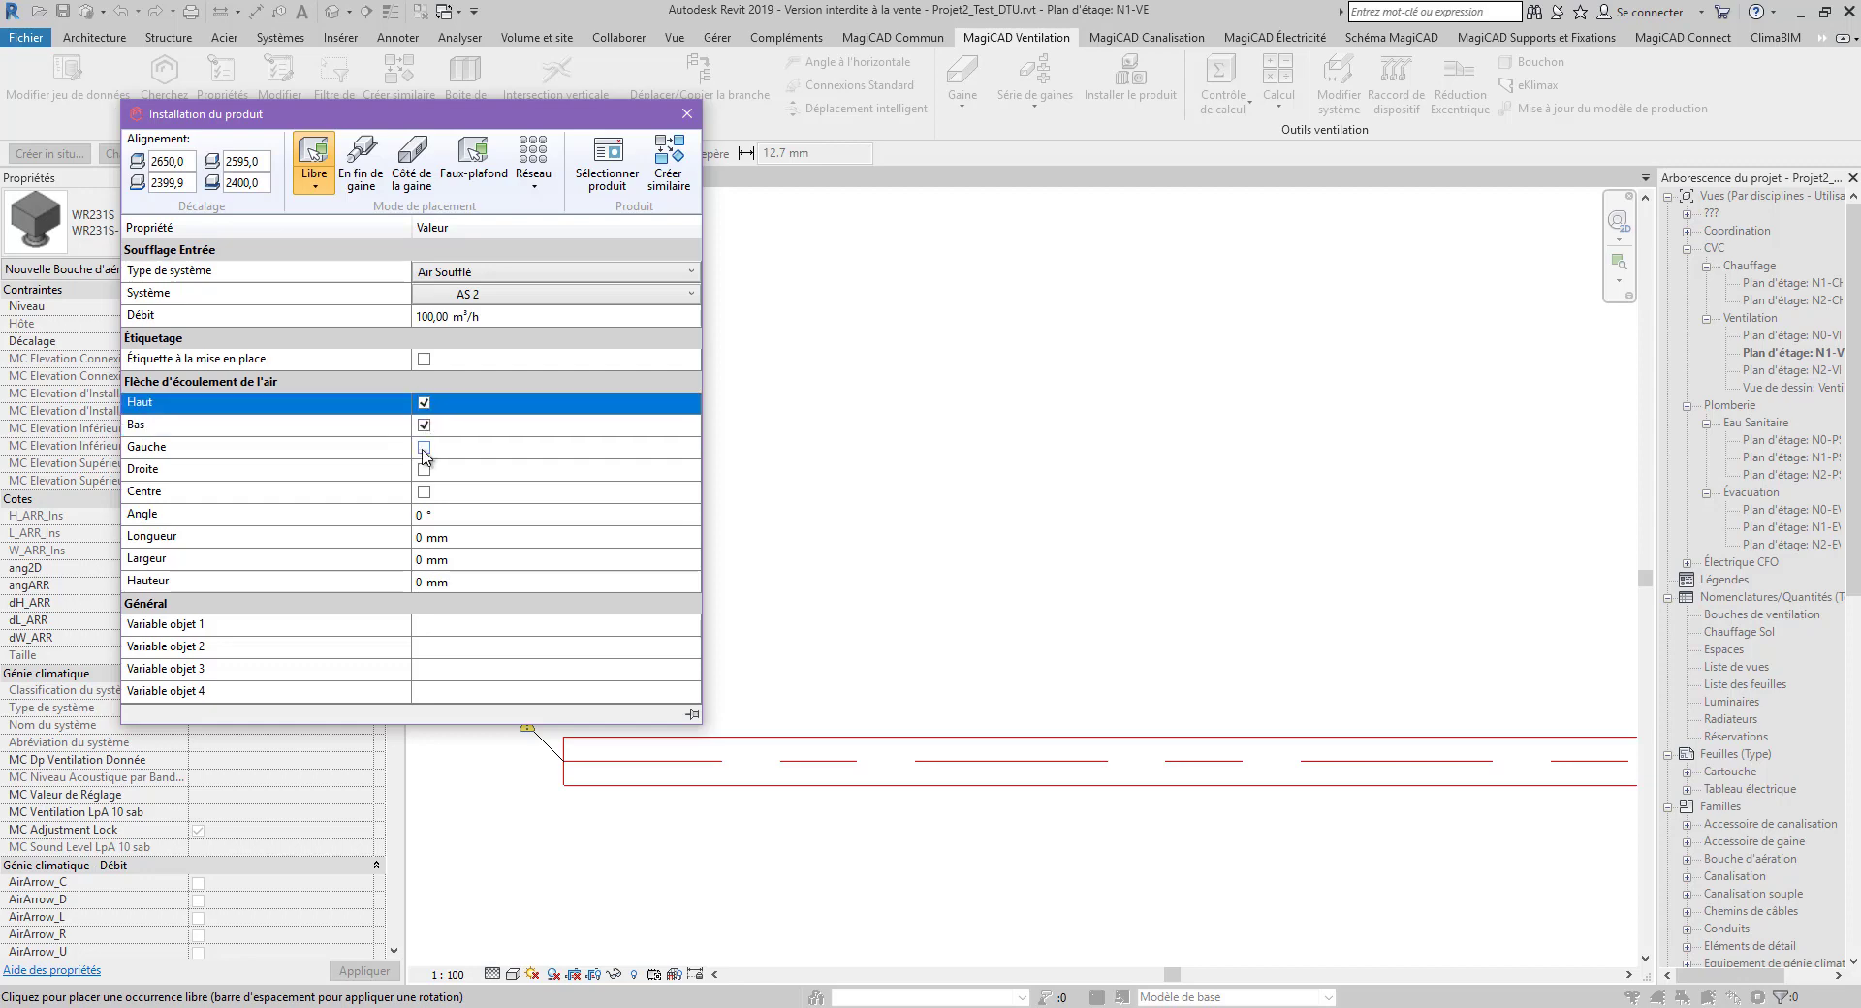
pyautogui.click(424, 448)
pyautogui.click(425, 471)
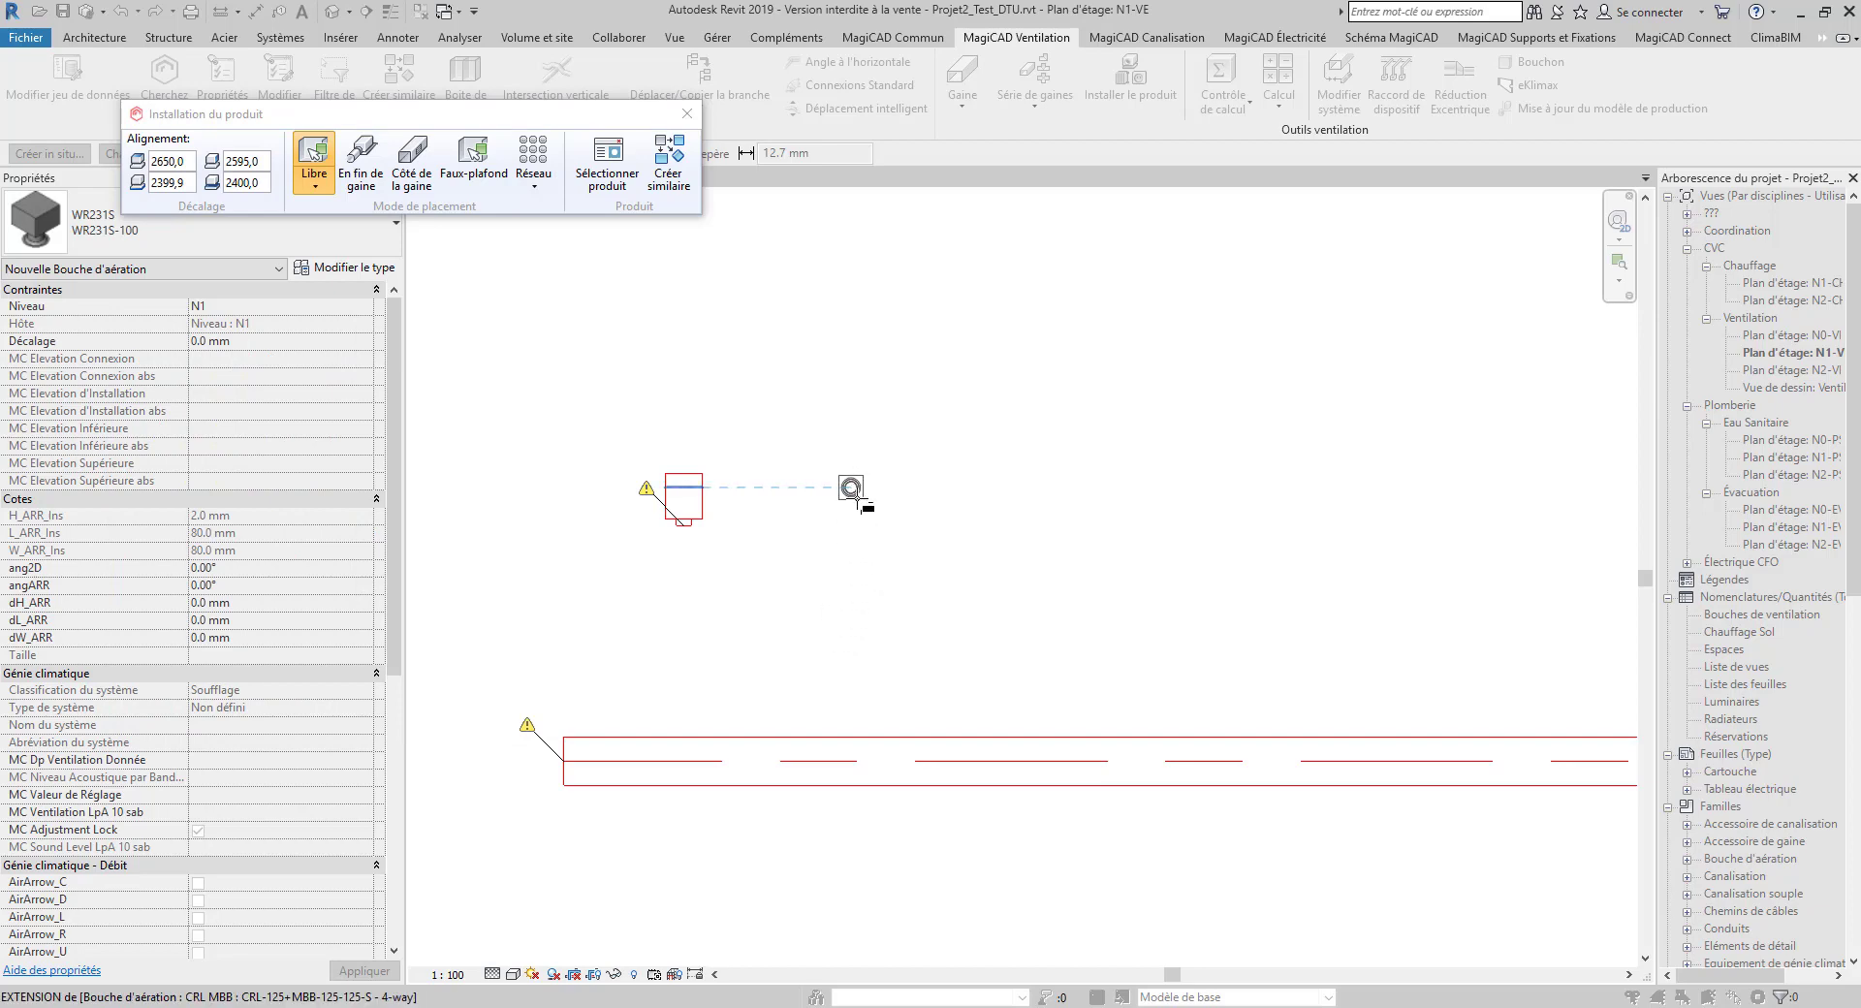
# Place the WR231S terminal to the right of the CRL MBB terminal, aligned with it, and apply the installation
pyautogui.click(851, 487)
pyautogui.scroll(3, 922, 502)
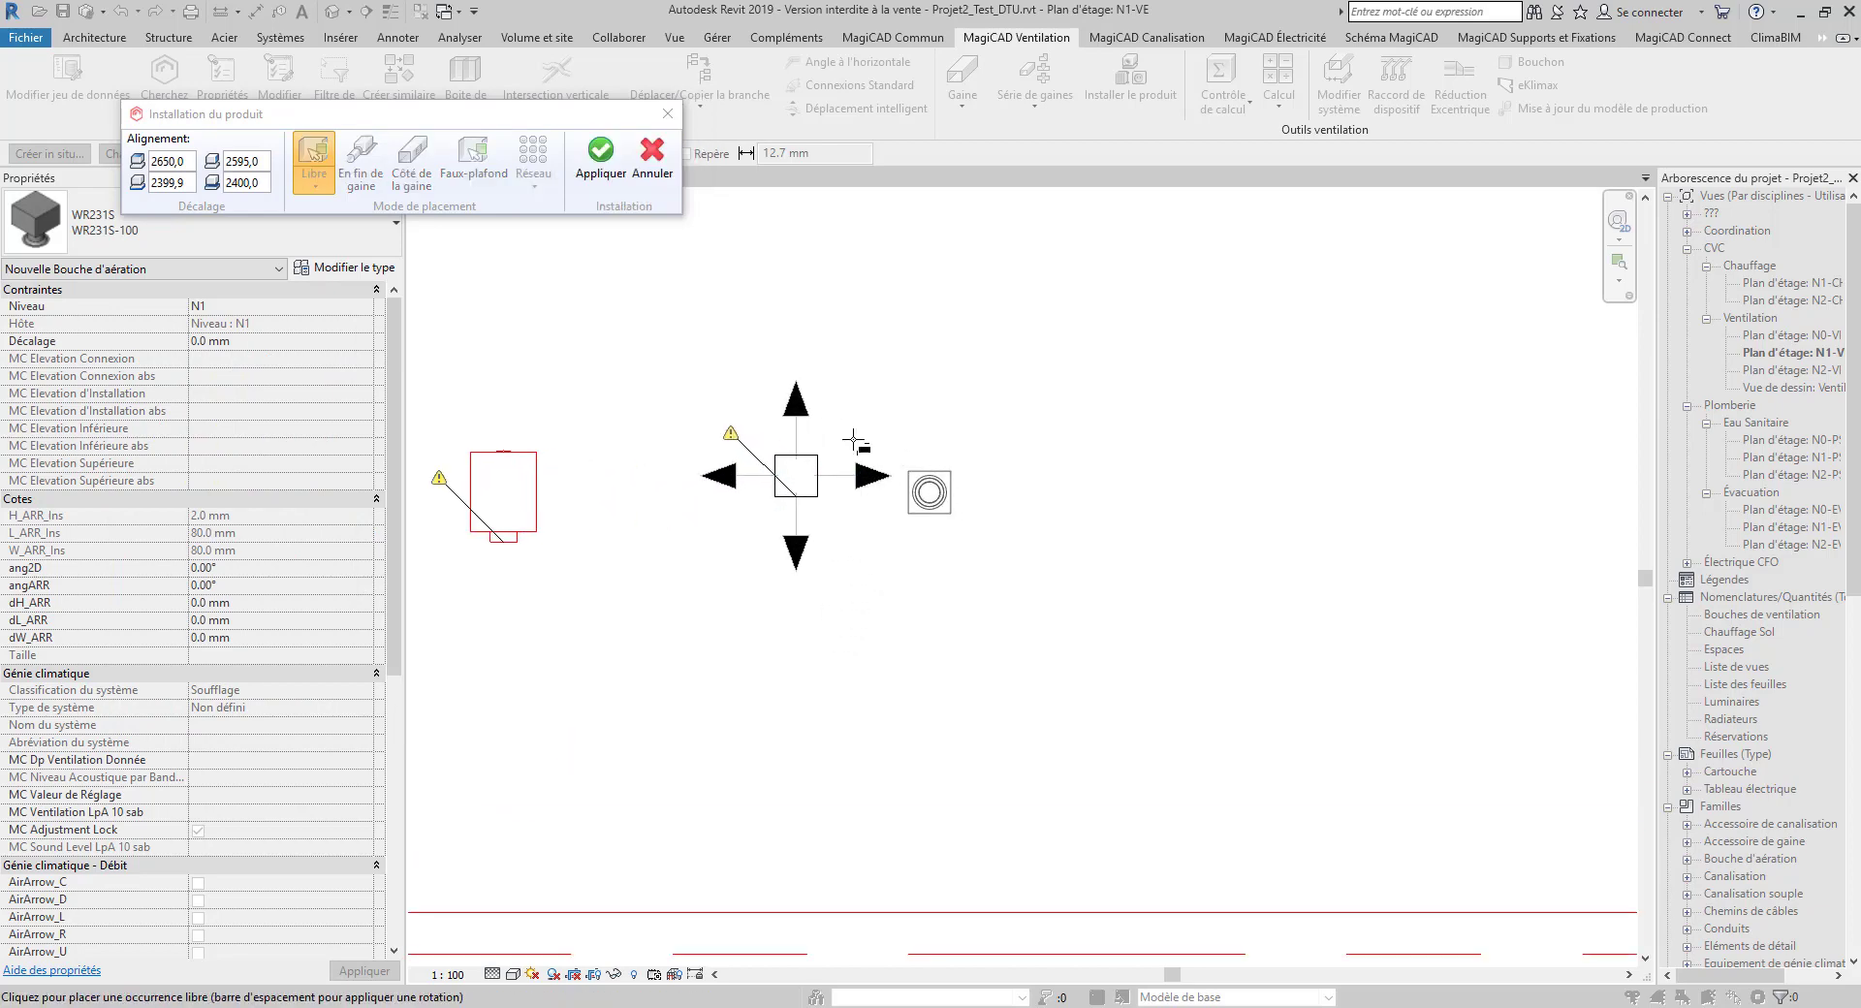
pyautogui.click(601, 158)
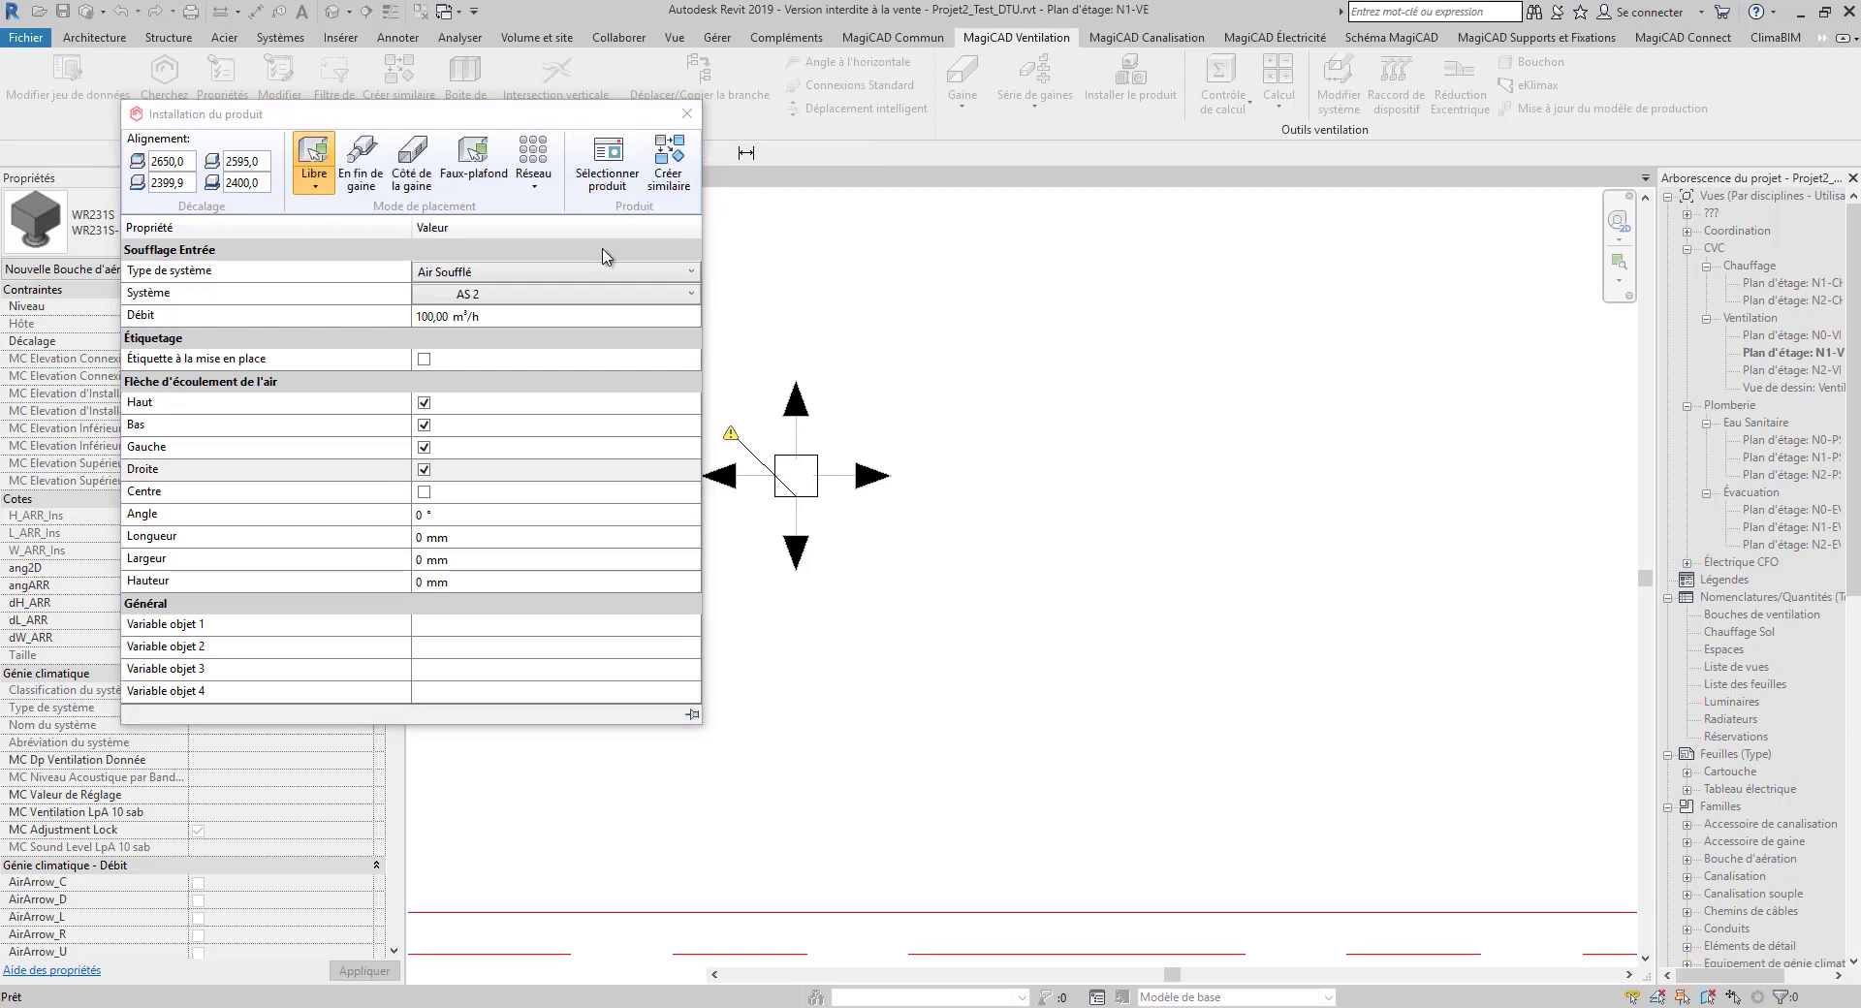
# Choose the DEMO003 CIRC-DIFF-BOX-SIDE-CONN terminal in size circ-diff-box-side-conn-125 as the product to install, with an airflow of 205 m³/h
pyautogui.click(608, 160)
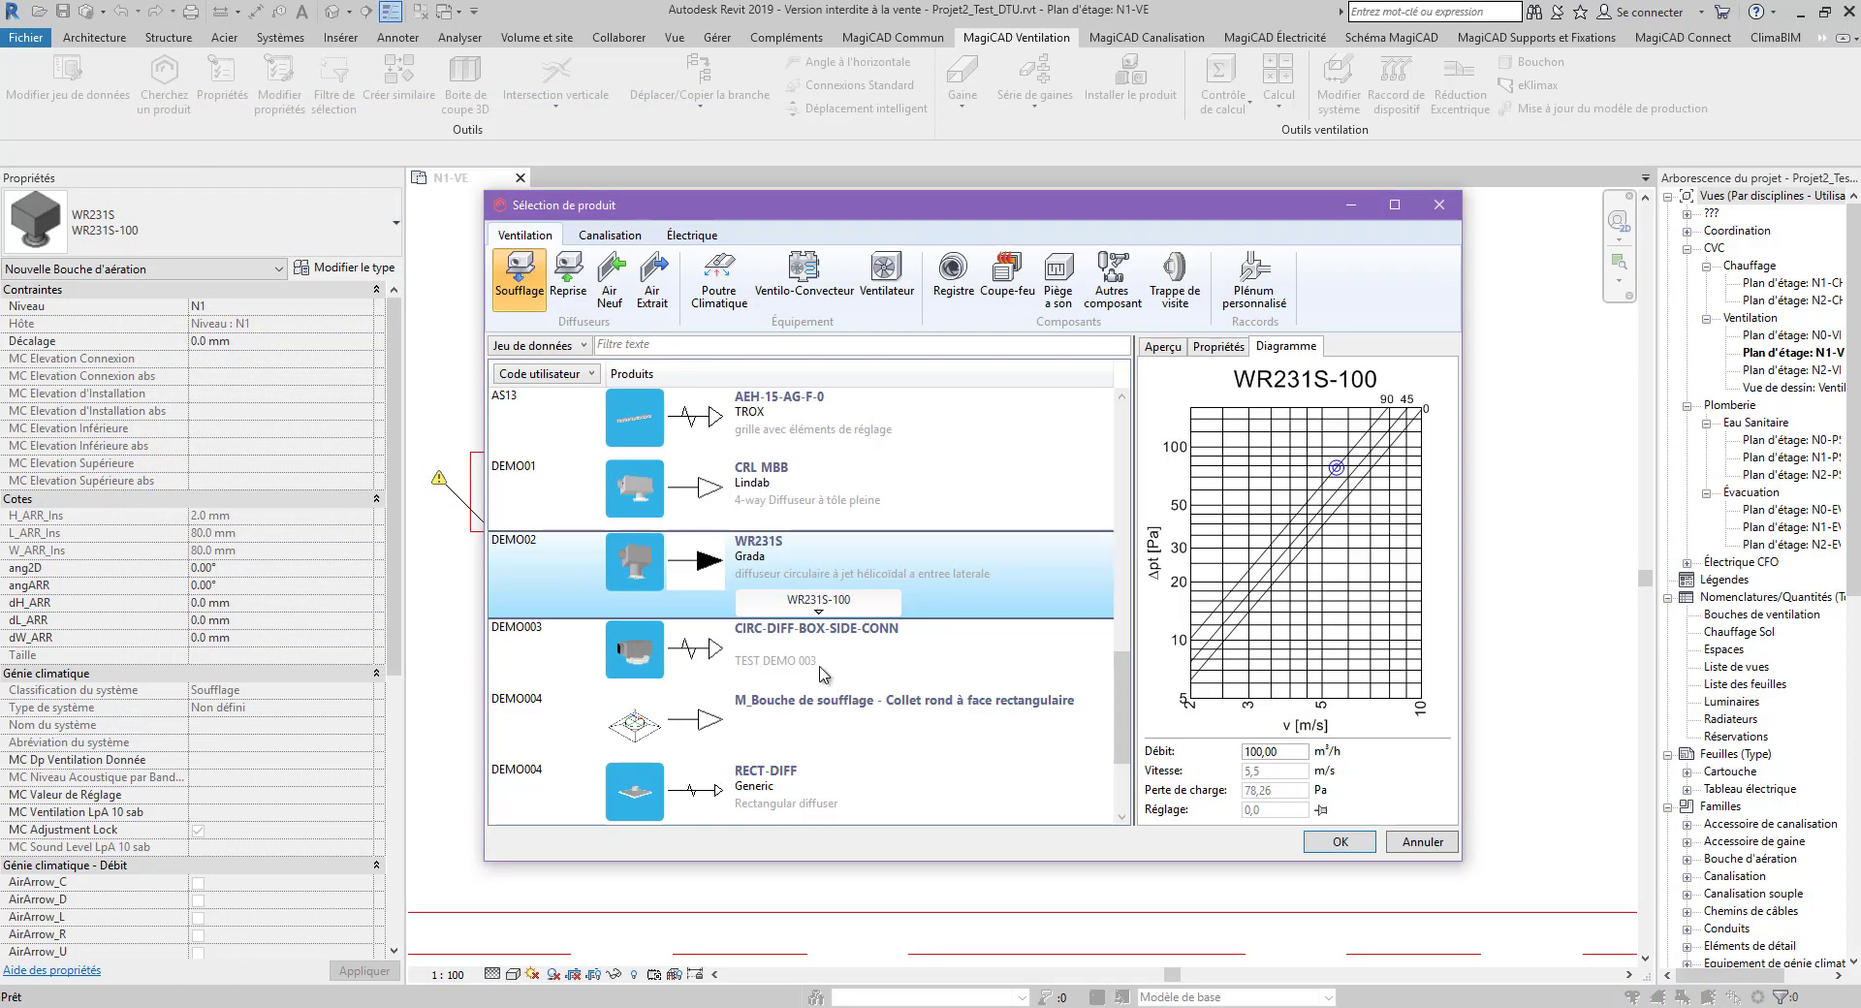
pyautogui.click(820, 669)
pyautogui.click(1343, 477)
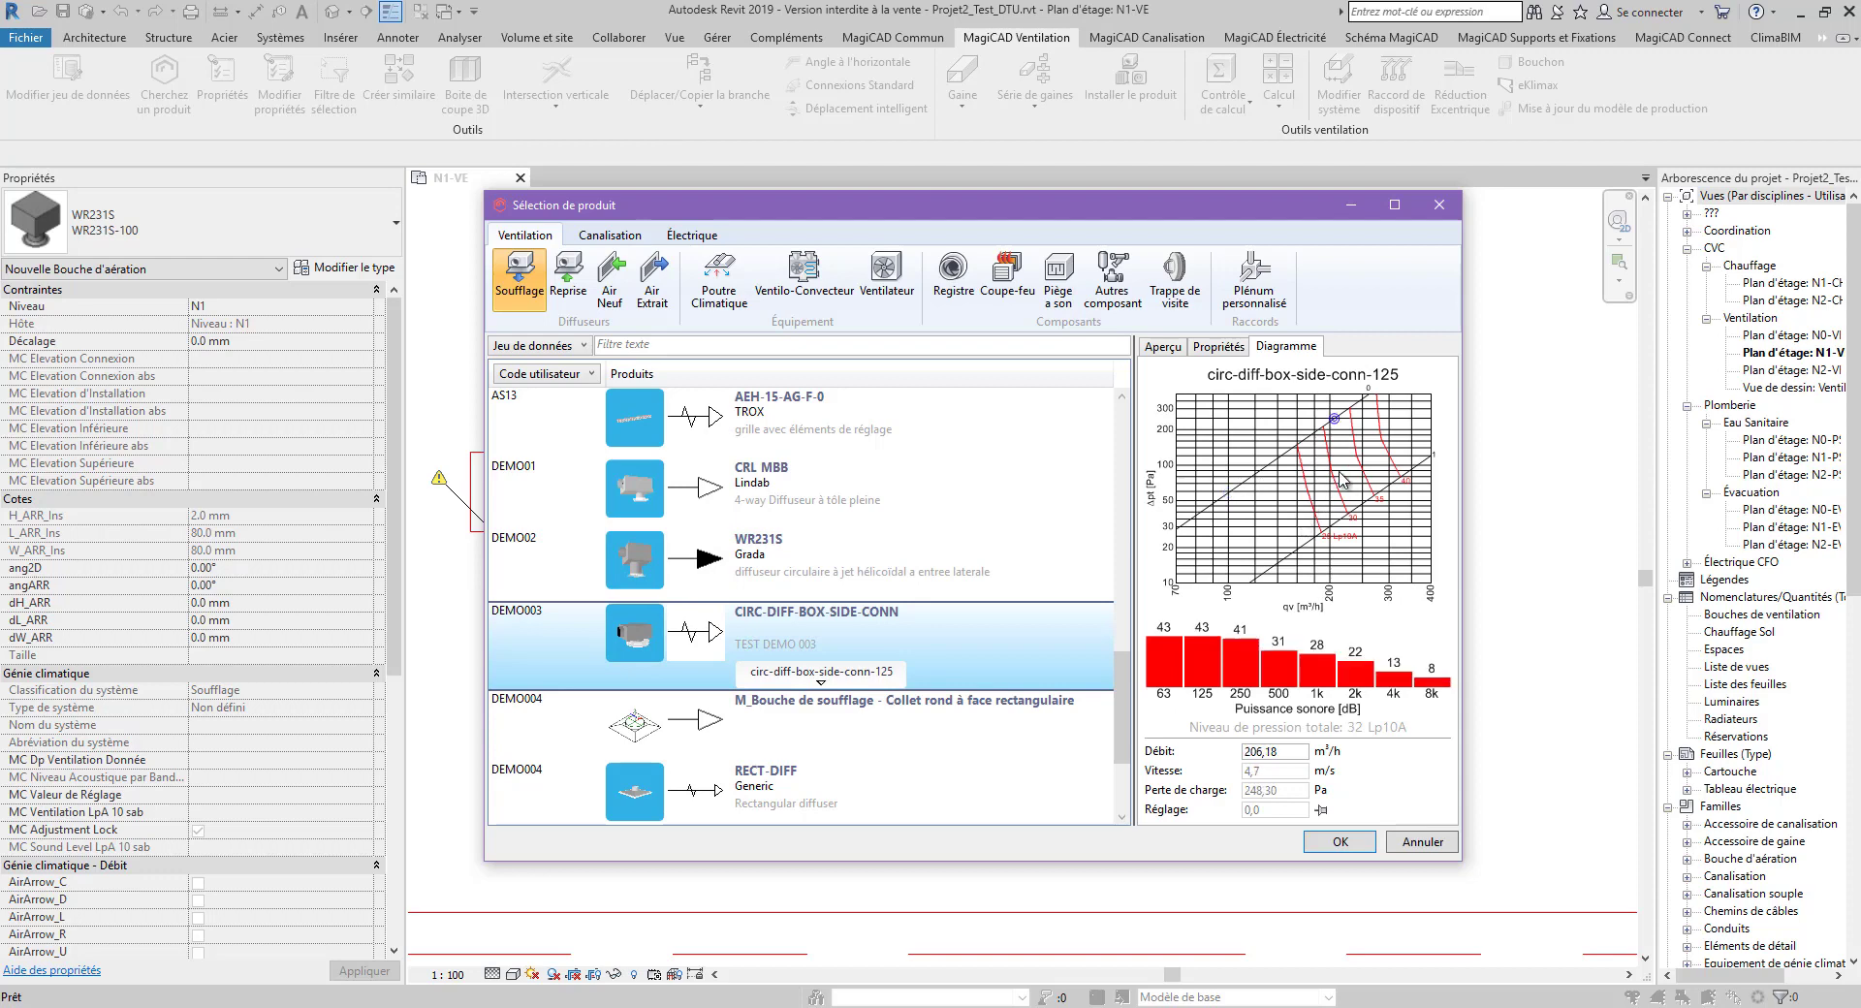
pyautogui.doubleClick(1279, 752)
pyautogui.write('205')
pyautogui.click(1343, 844)
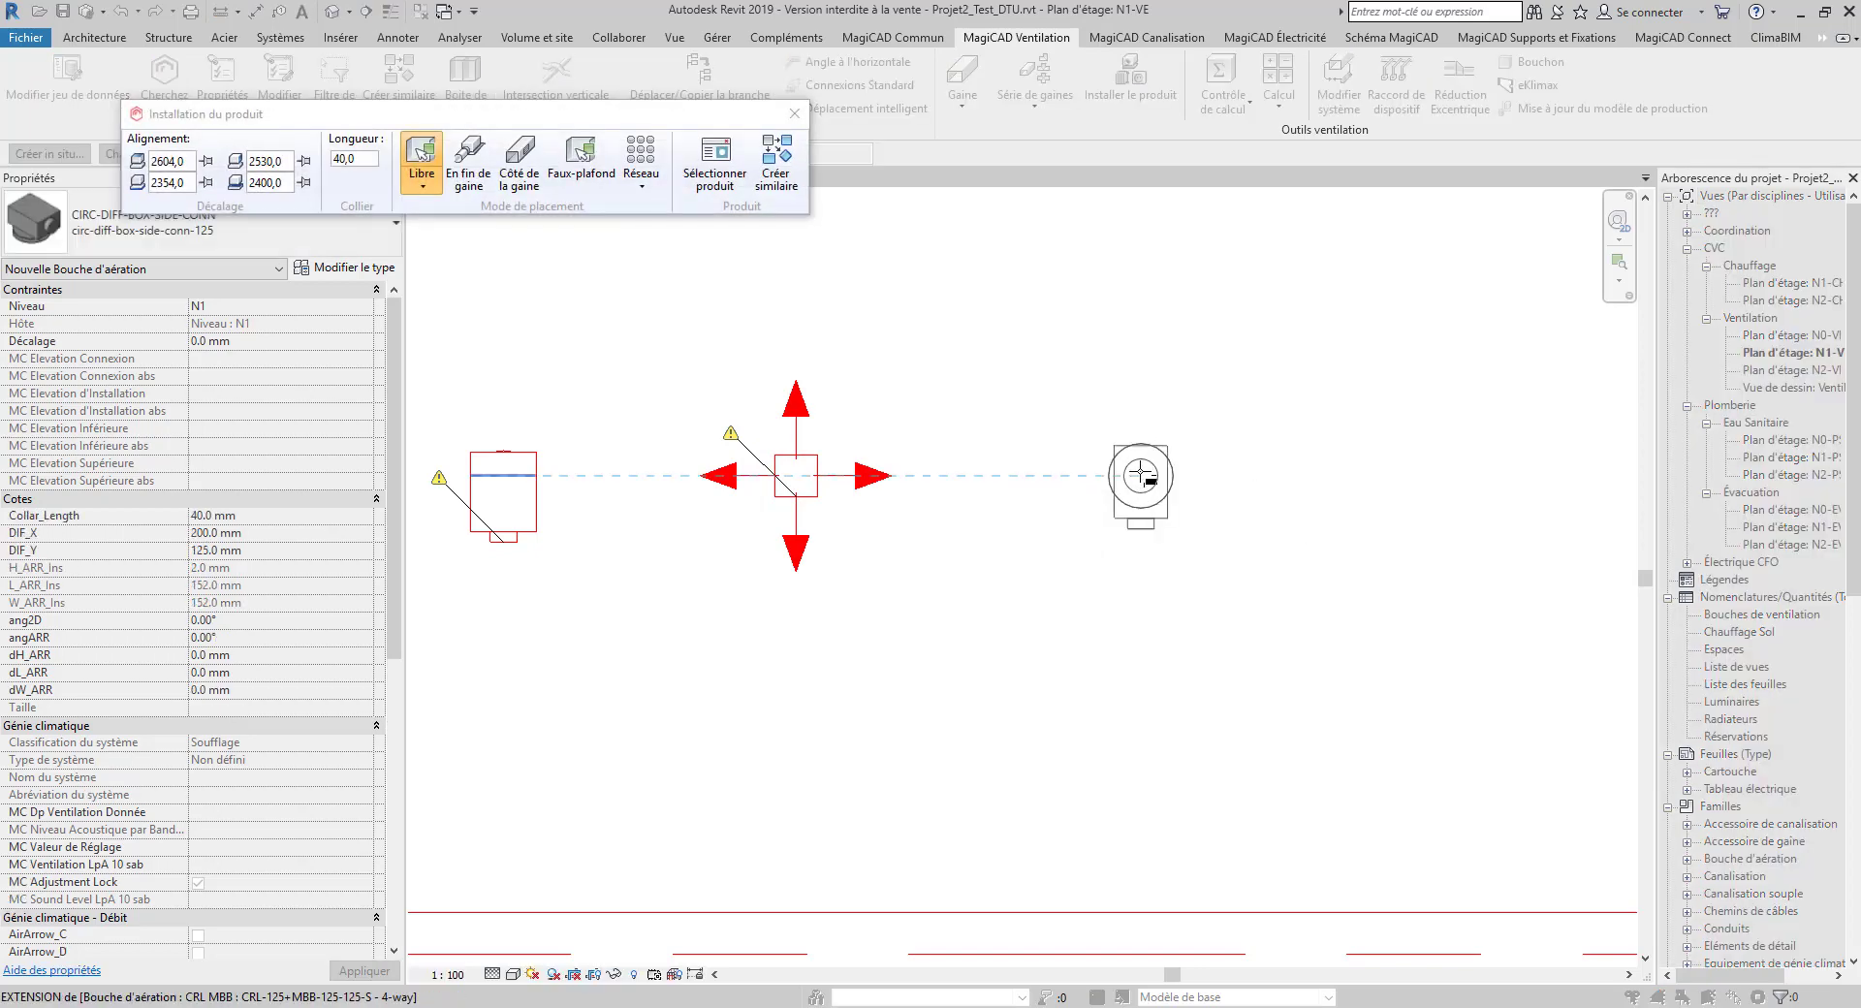
# Place the CIRC-DIFF-BOX-SIDE-CONN terminal to the right of the WR231S, turn off all its airflow arrows and apply the installation
pyautogui.click(1212, 455)
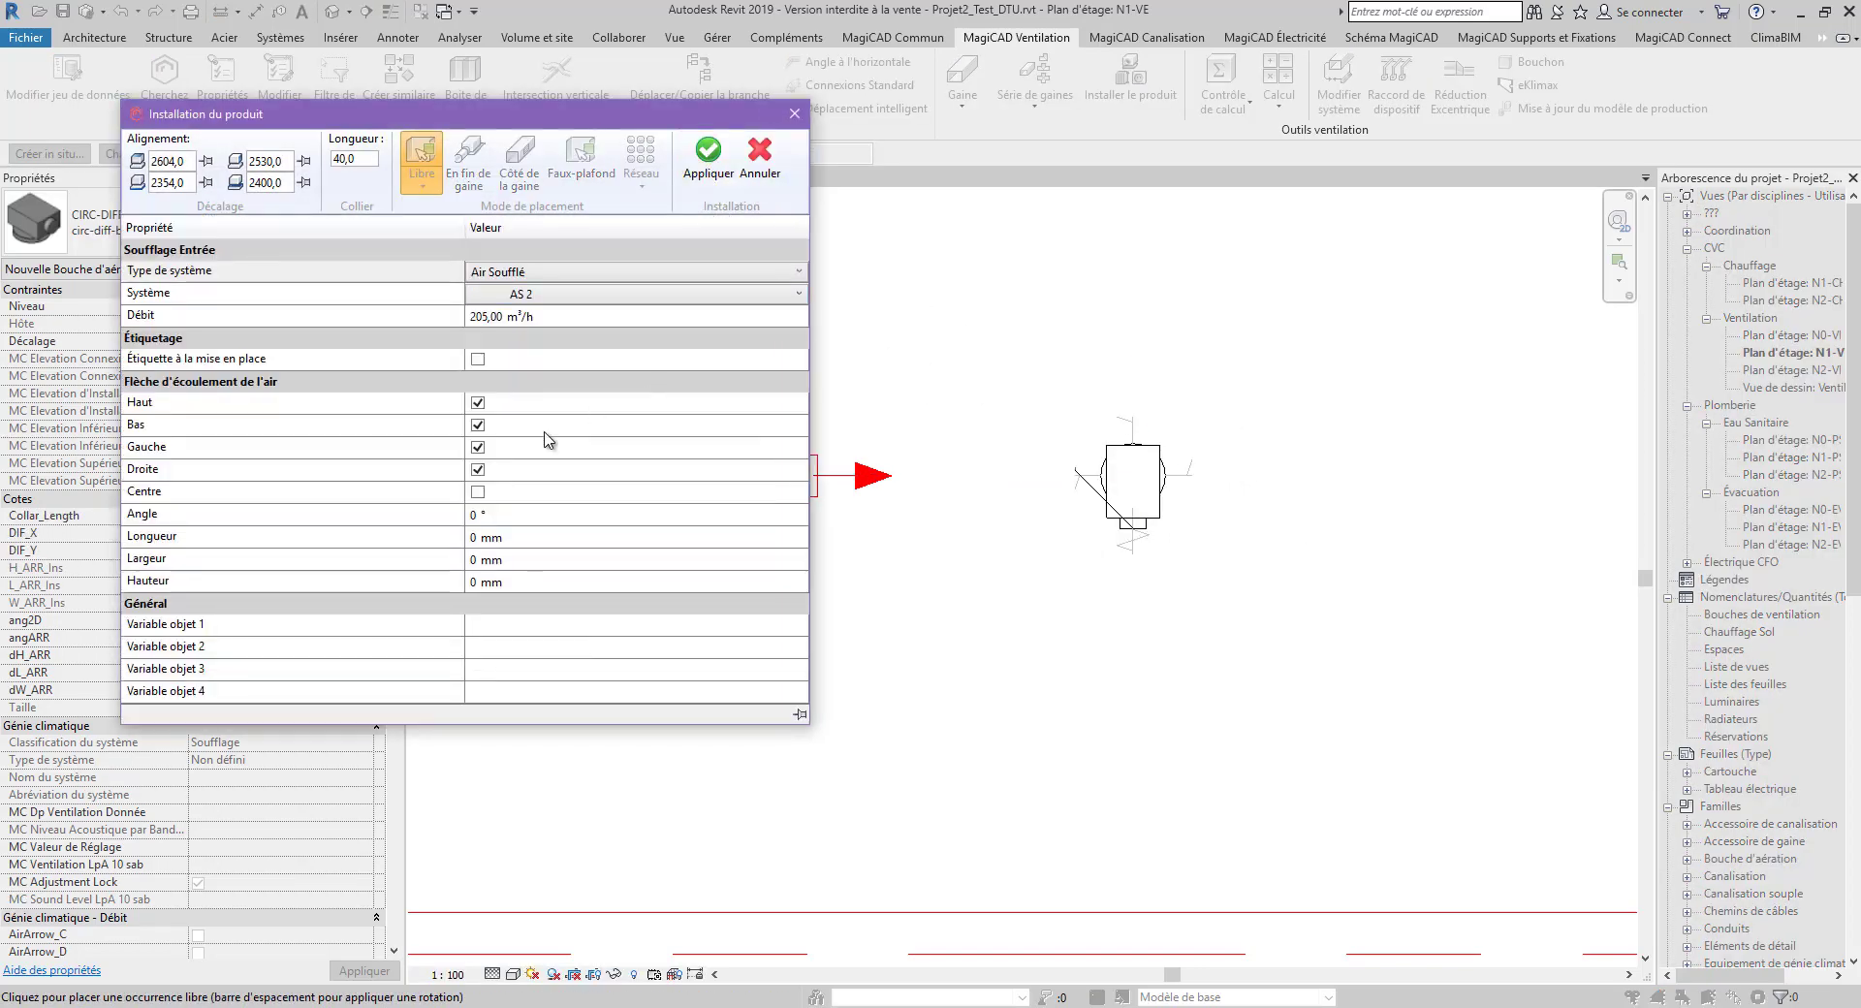
pyautogui.click(477, 402)
pyautogui.click(477, 447)
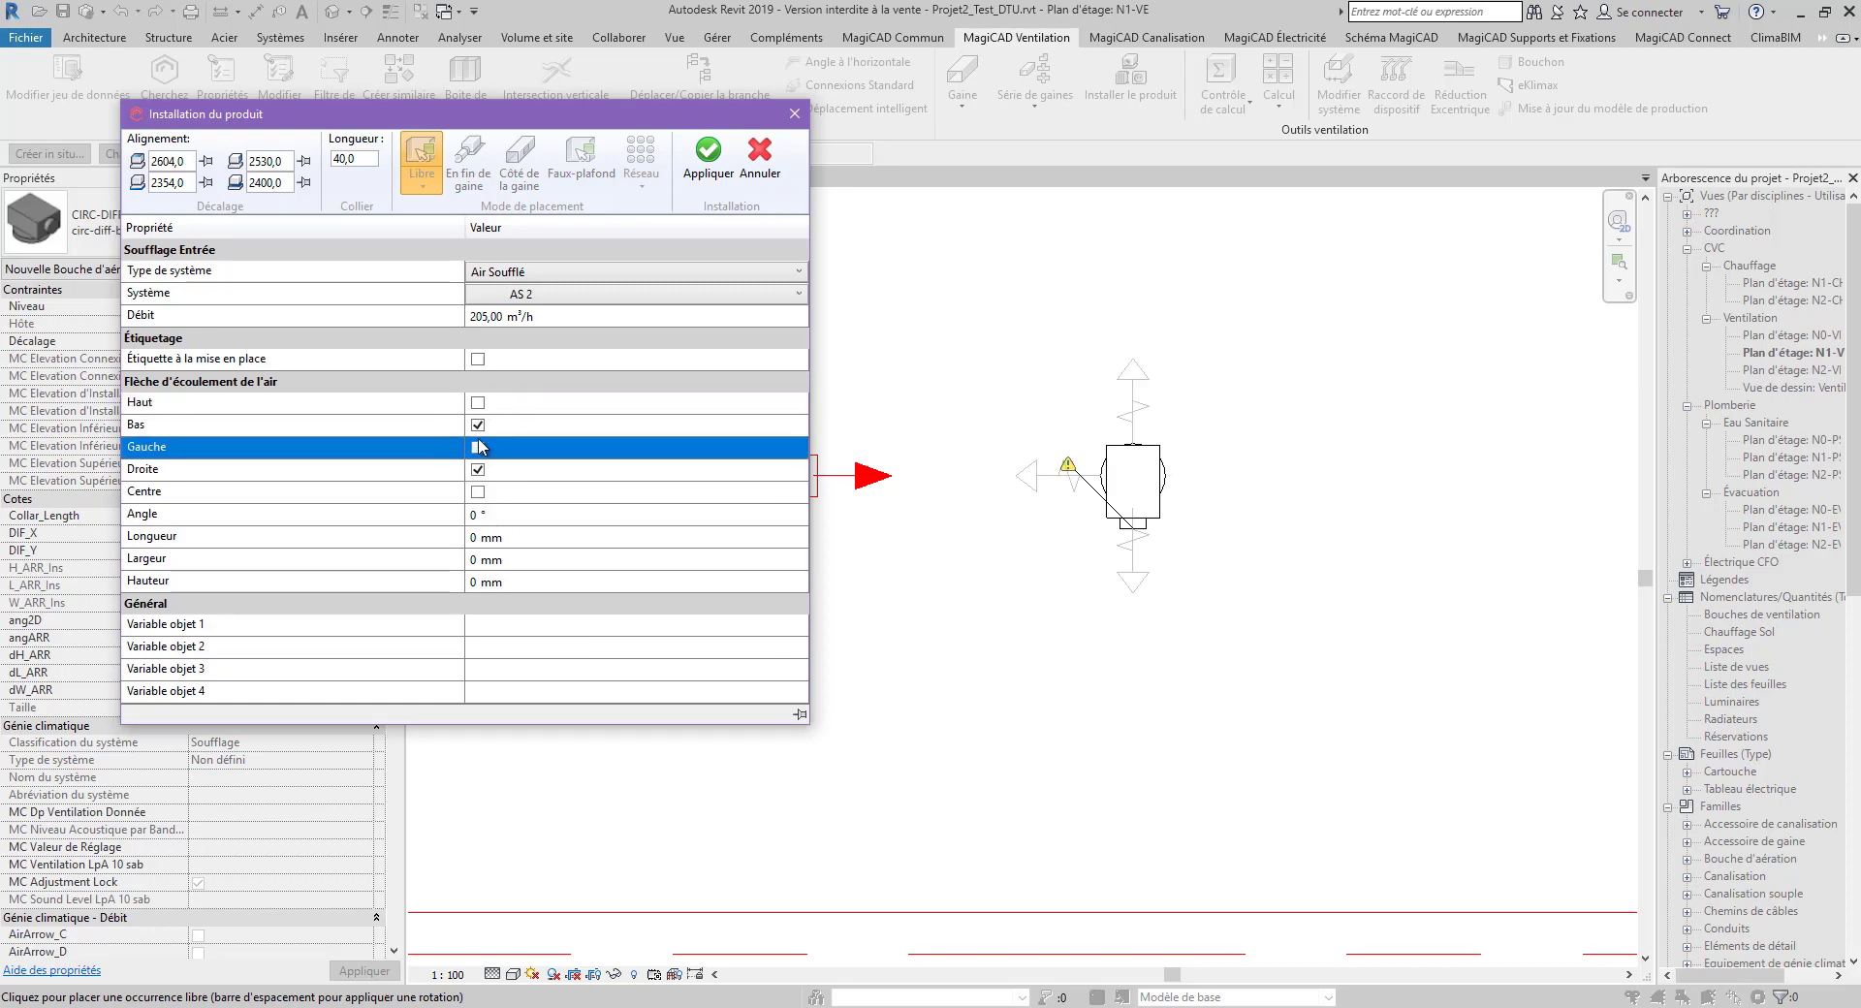
pyautogui.click(477, 424)
pyautogui.click(490, 472)
pyautogui.click(489, 472)
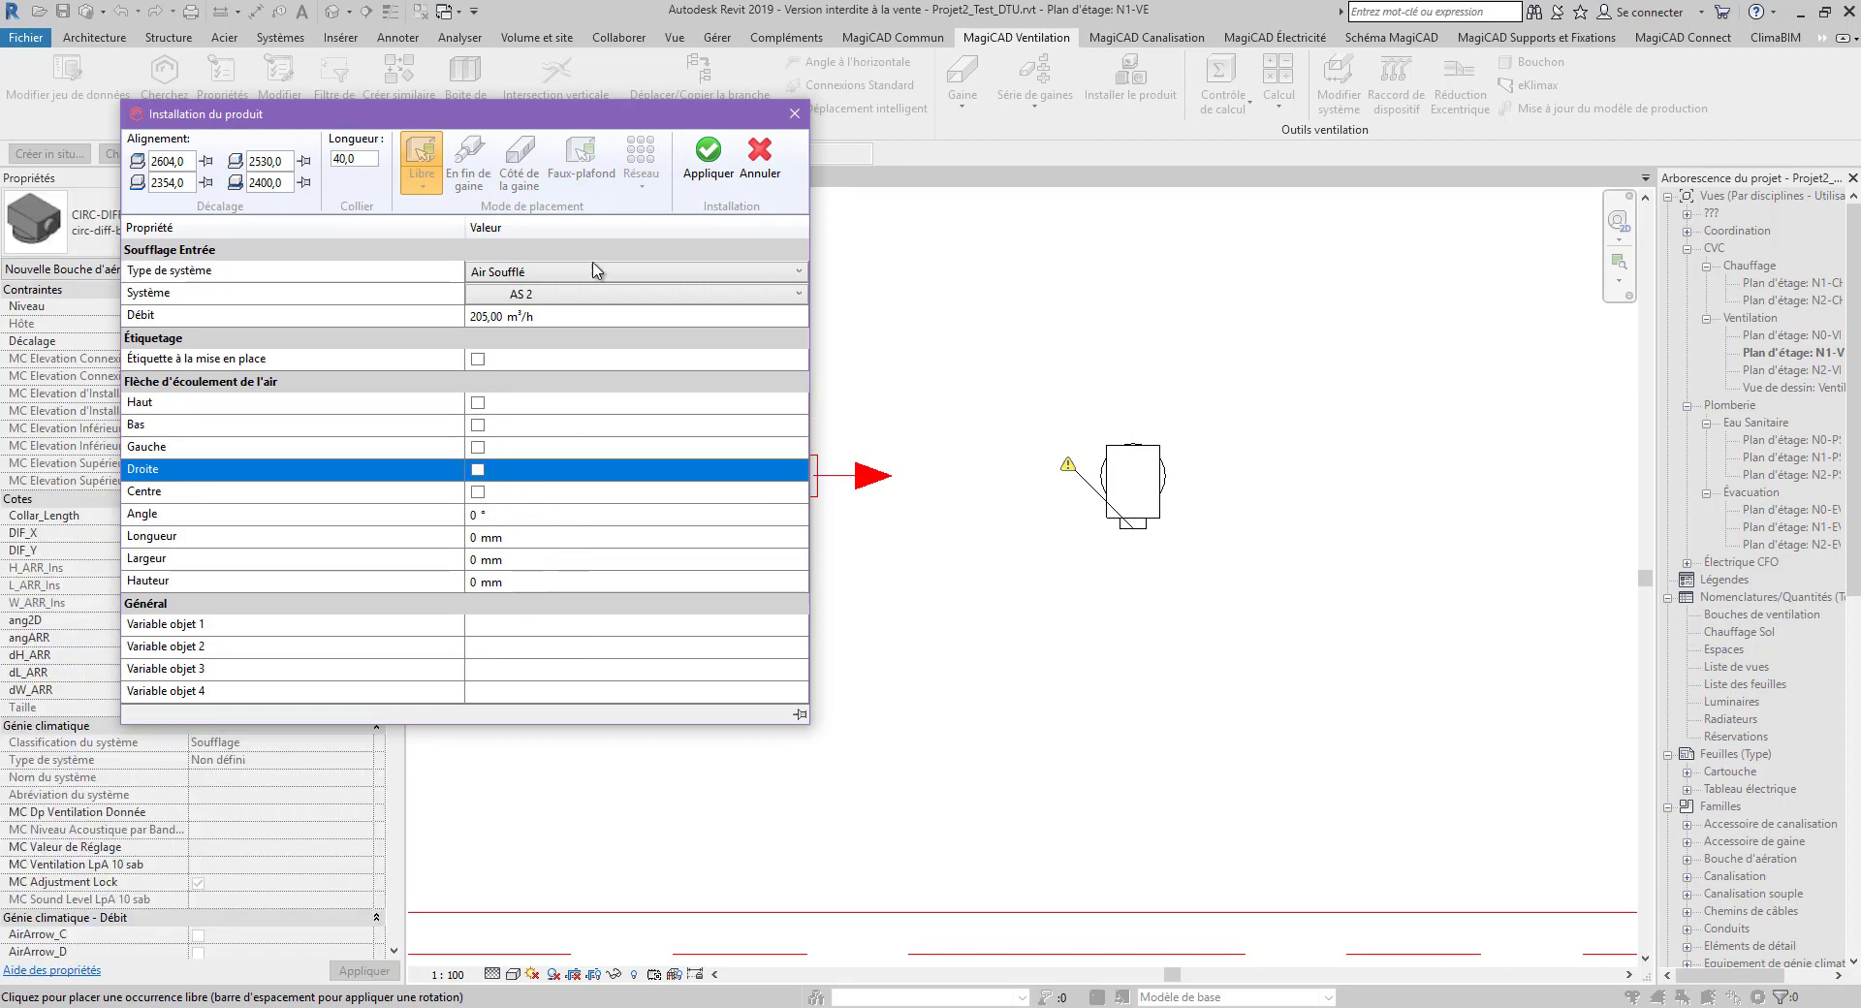
pyautogui.click(696, 175)
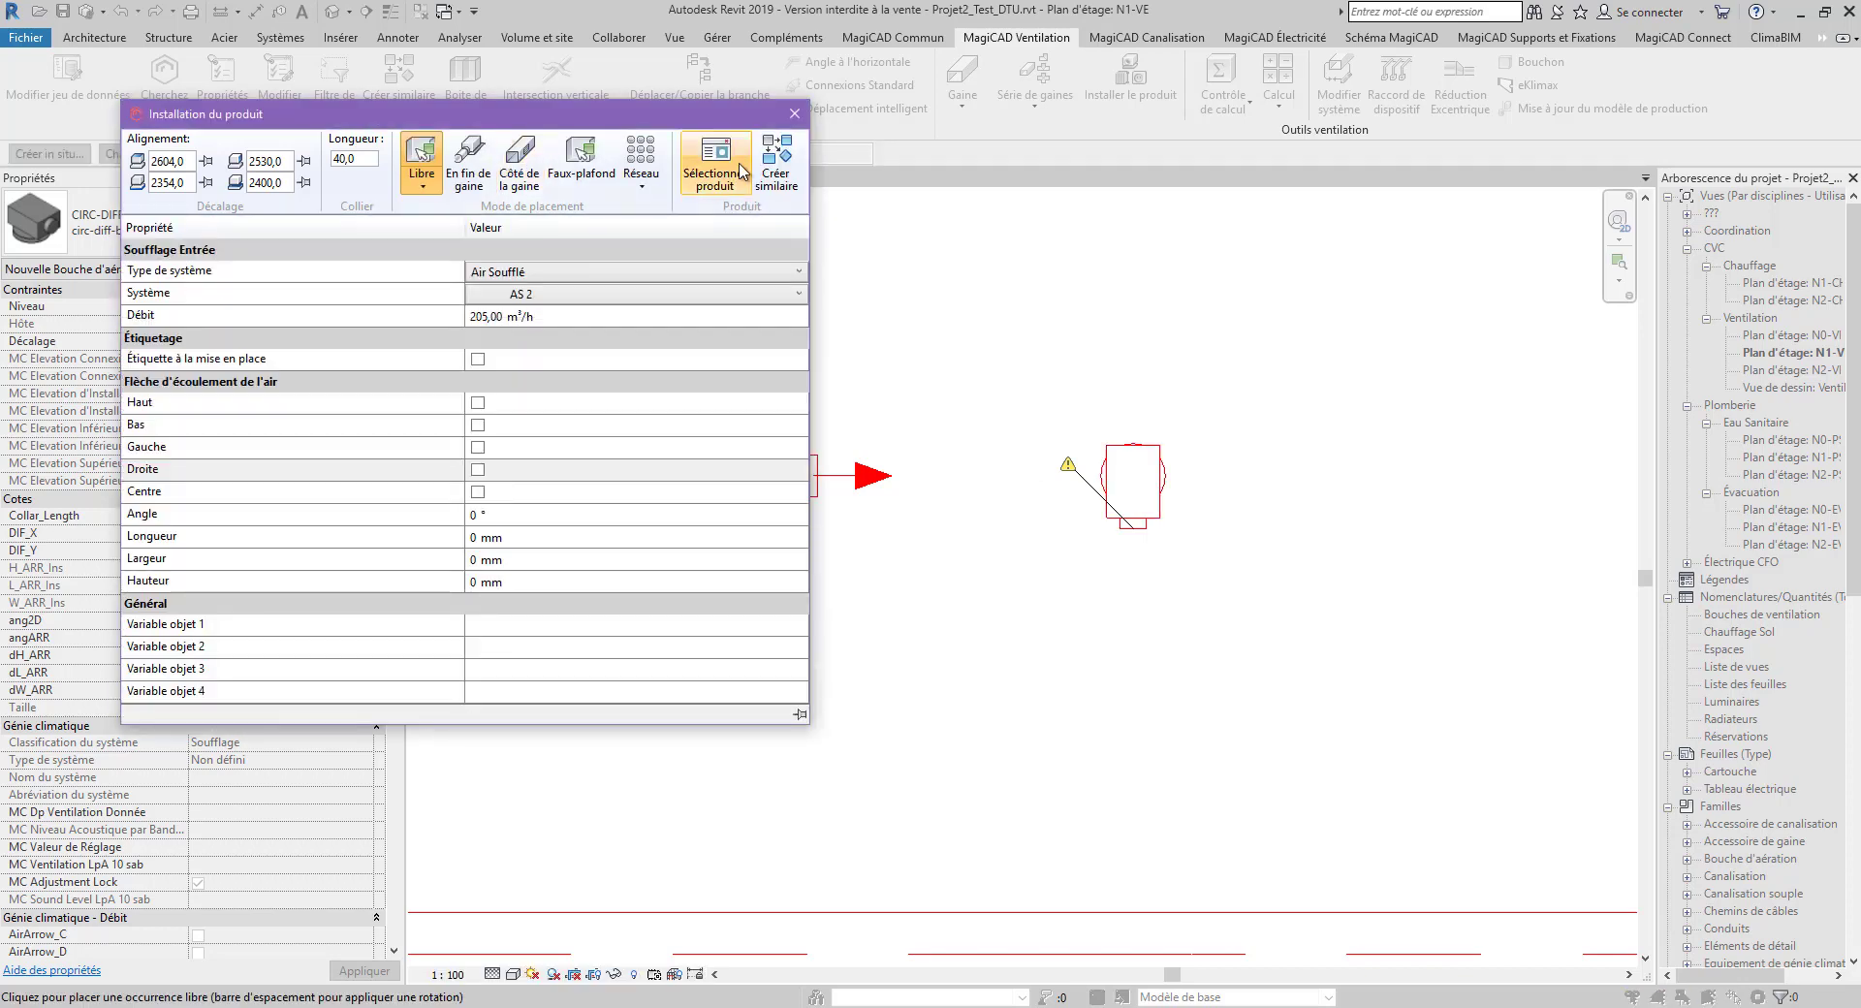
# Install the DEMO004 M_Bouche de soufflage terminal, size 300x300 - Collet 150, to the right of the CIRC-DIFF-BOX-SIDE-CONN terminal and apply the installation
pyautogui.click(715, 157)
pyautogui.scroll(-1, 950, 698)
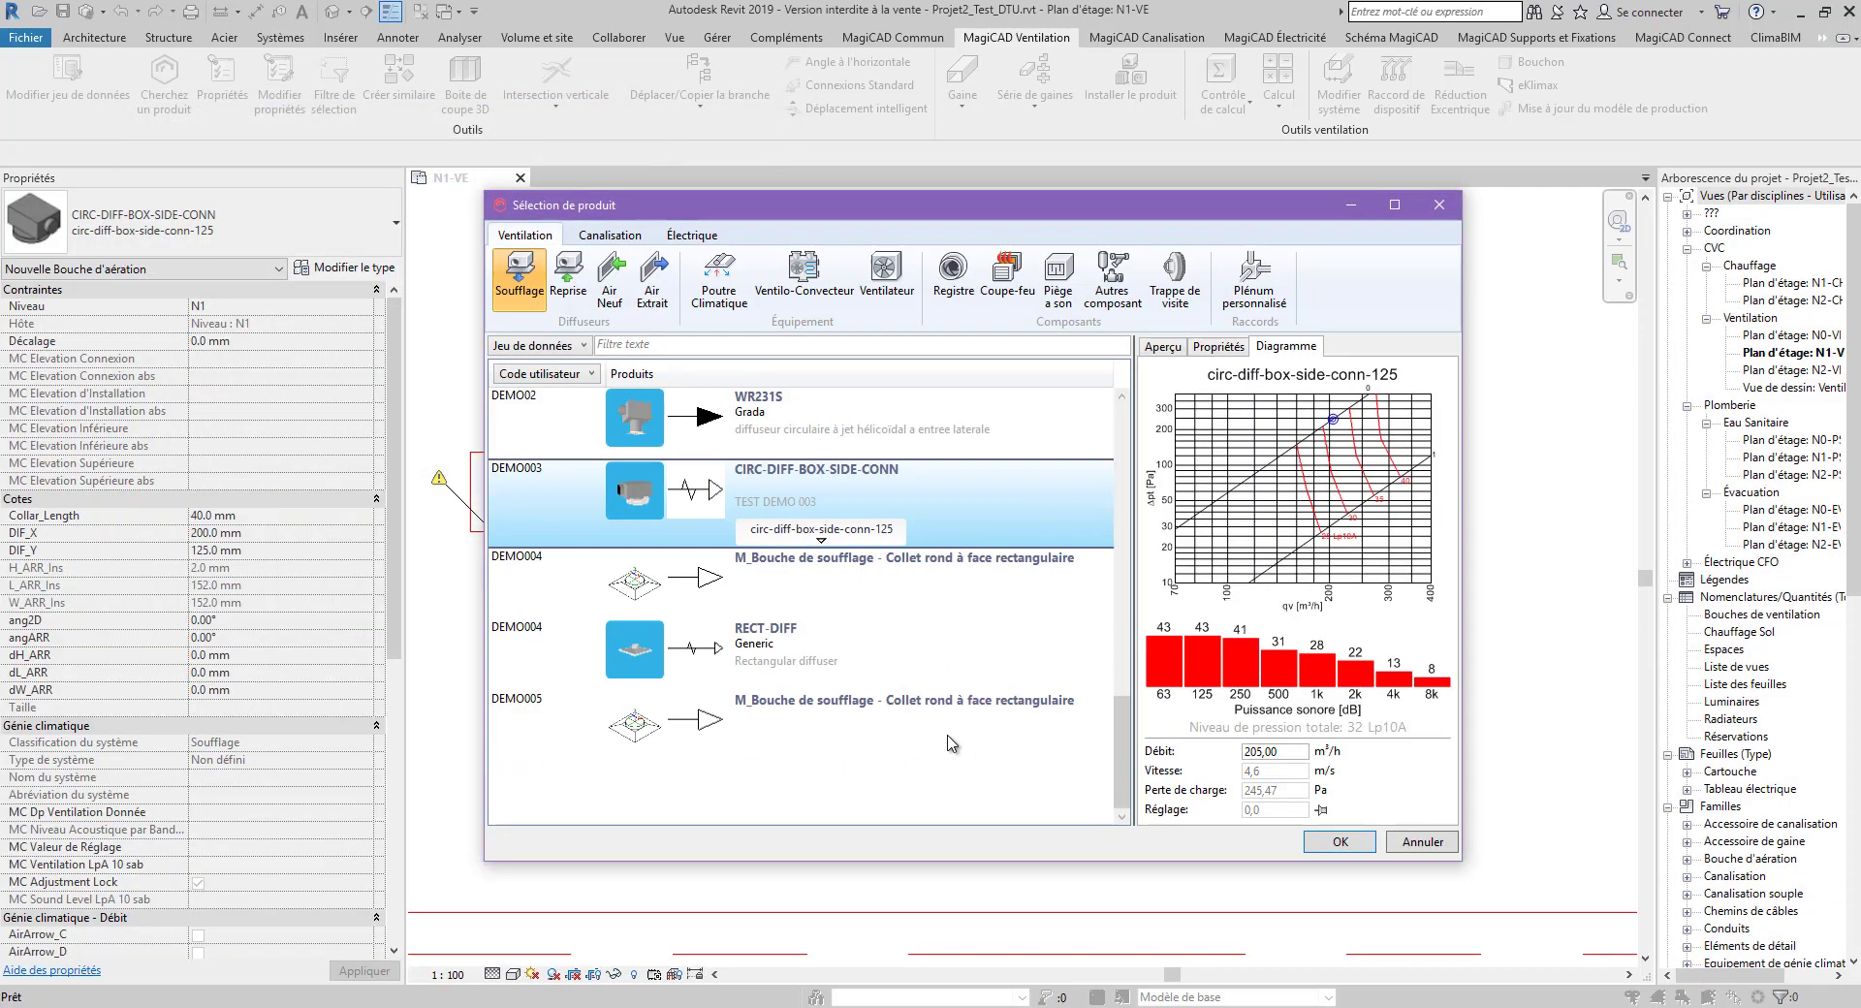
pyautogui.click(658, 583)
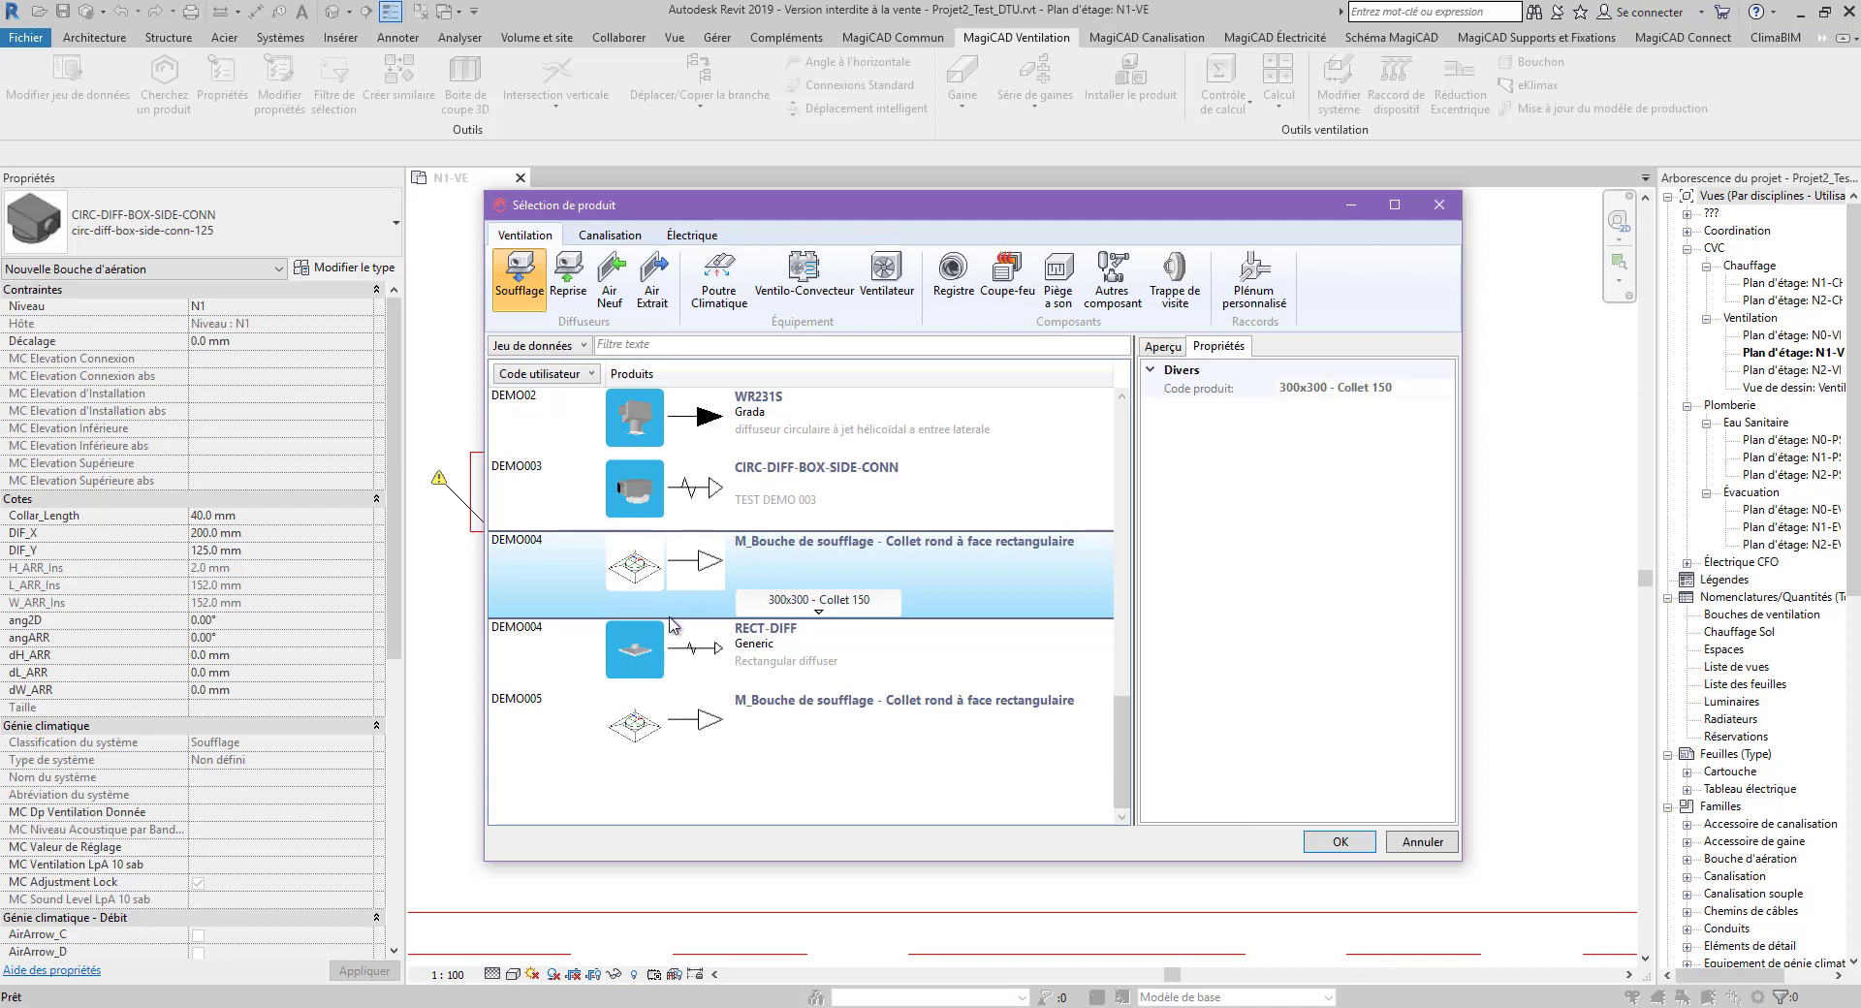
pyautogui.click(1342, 843)
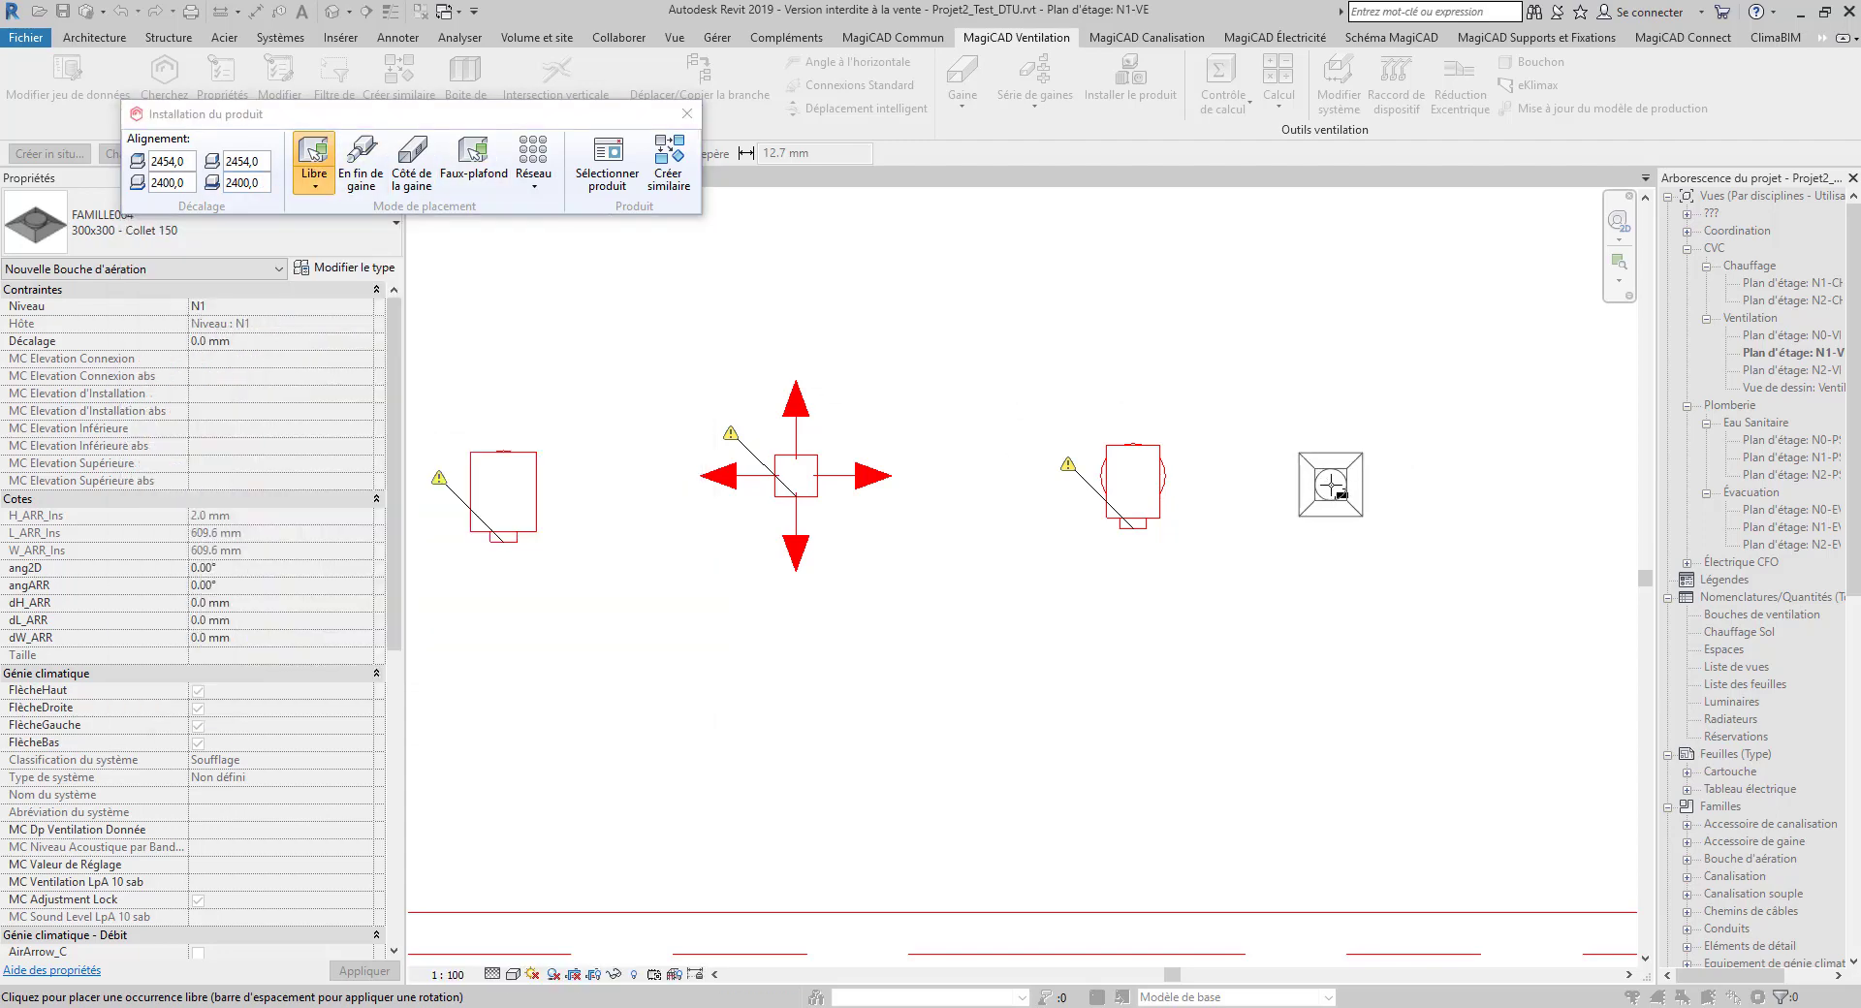
pyautogui.click(1330, 485)
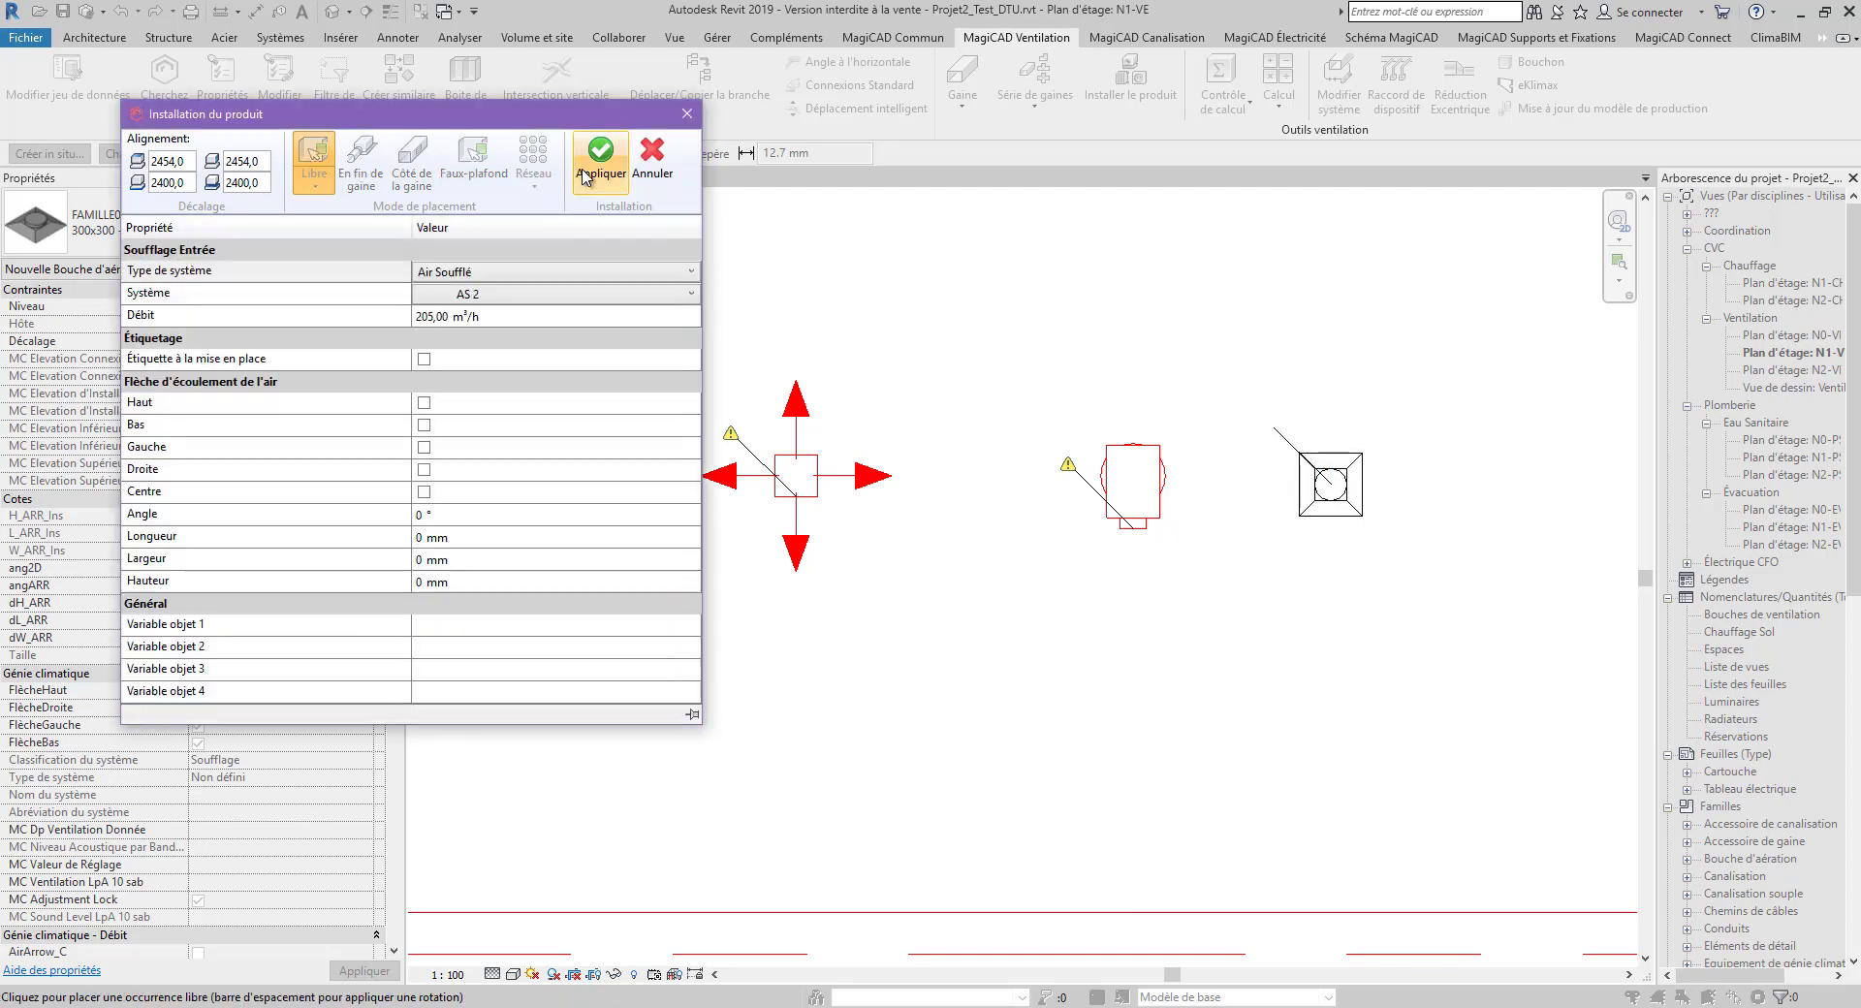
pyautogui.click(608, 182)
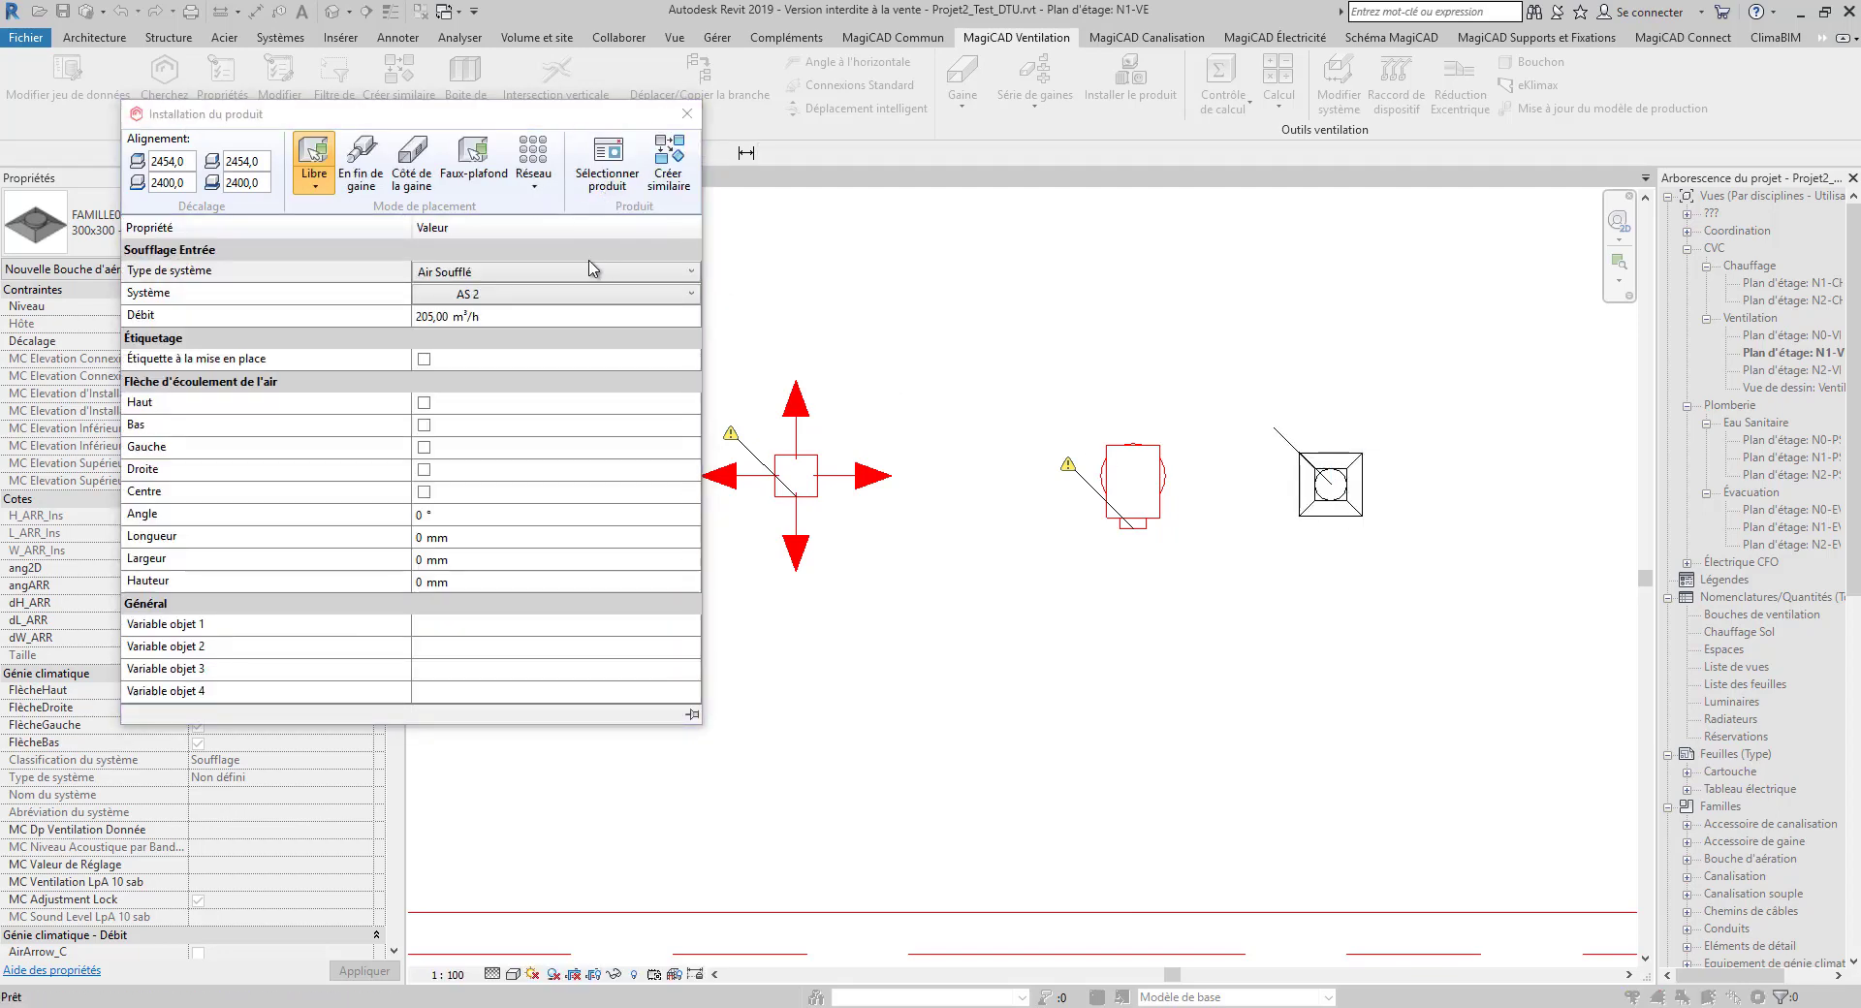
# Change the user code of the RECT-DIFF rectangular diffuser to DEMO006 in its dataset properties
pyautogui.click(605, 175)
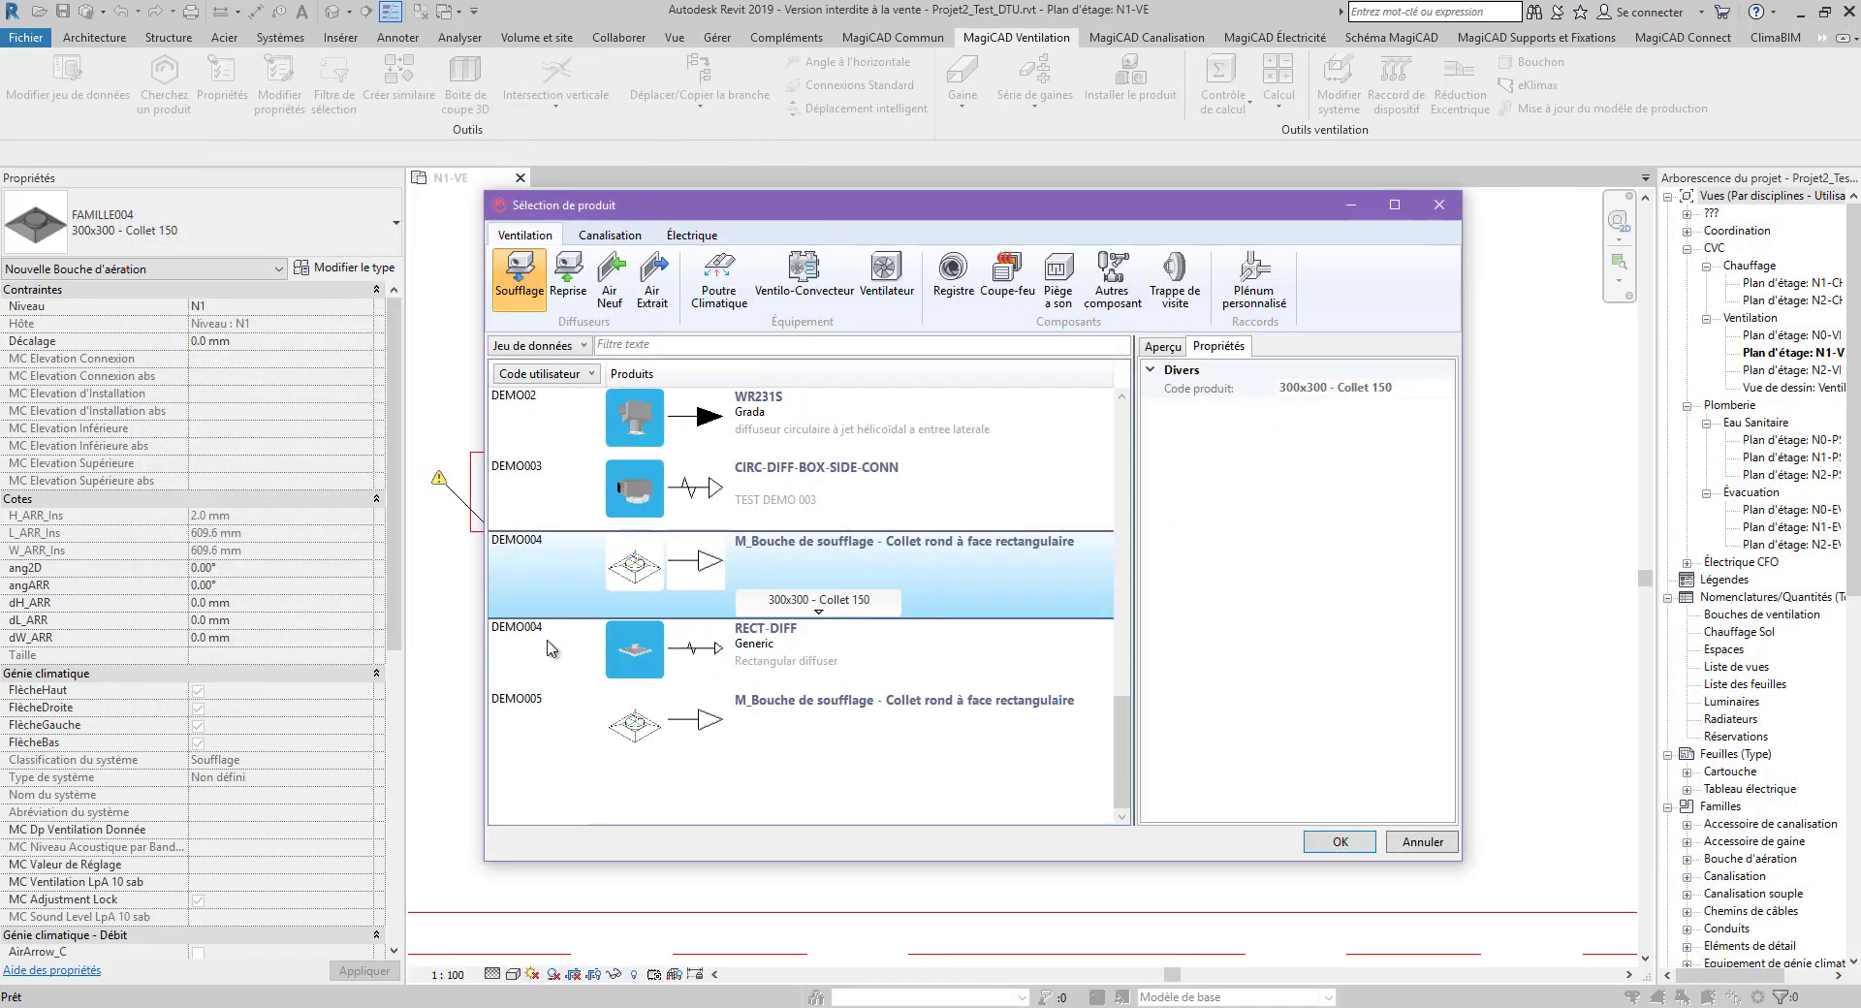
pyautogui.click(549, 648)
pyautogui.rightClick(548, 648)
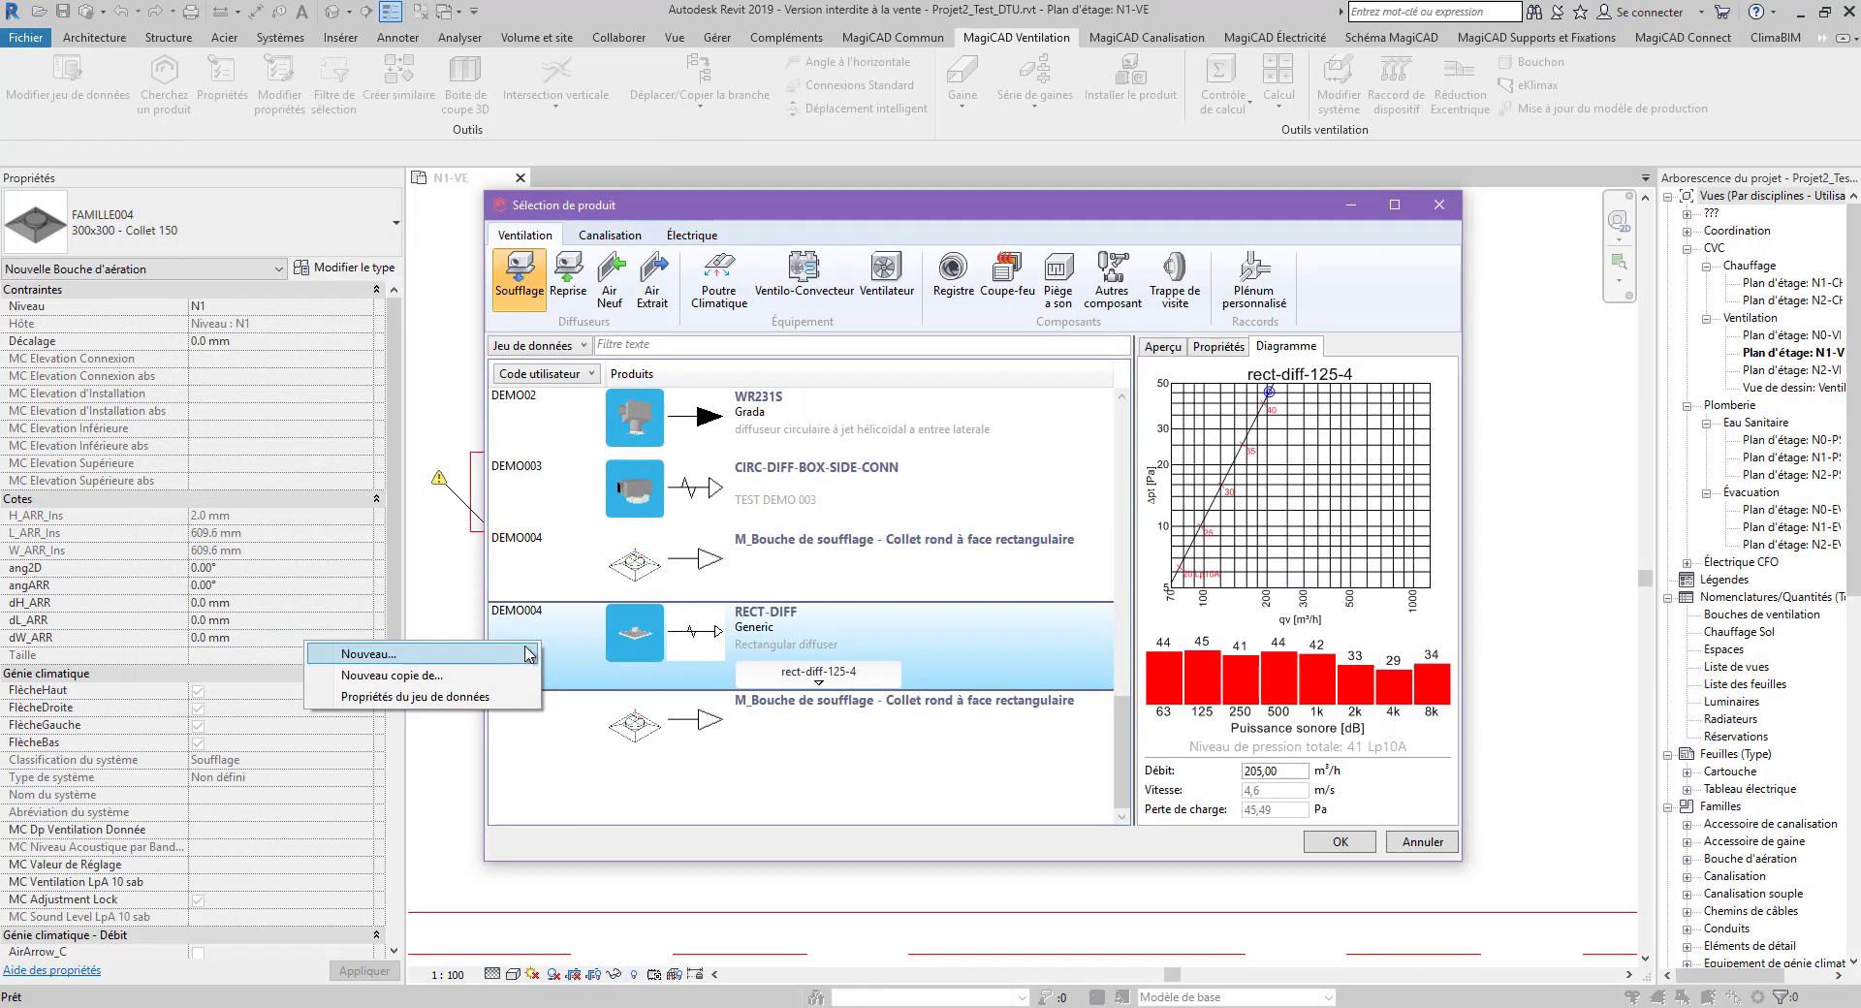
pyautogui.click(597, 598)
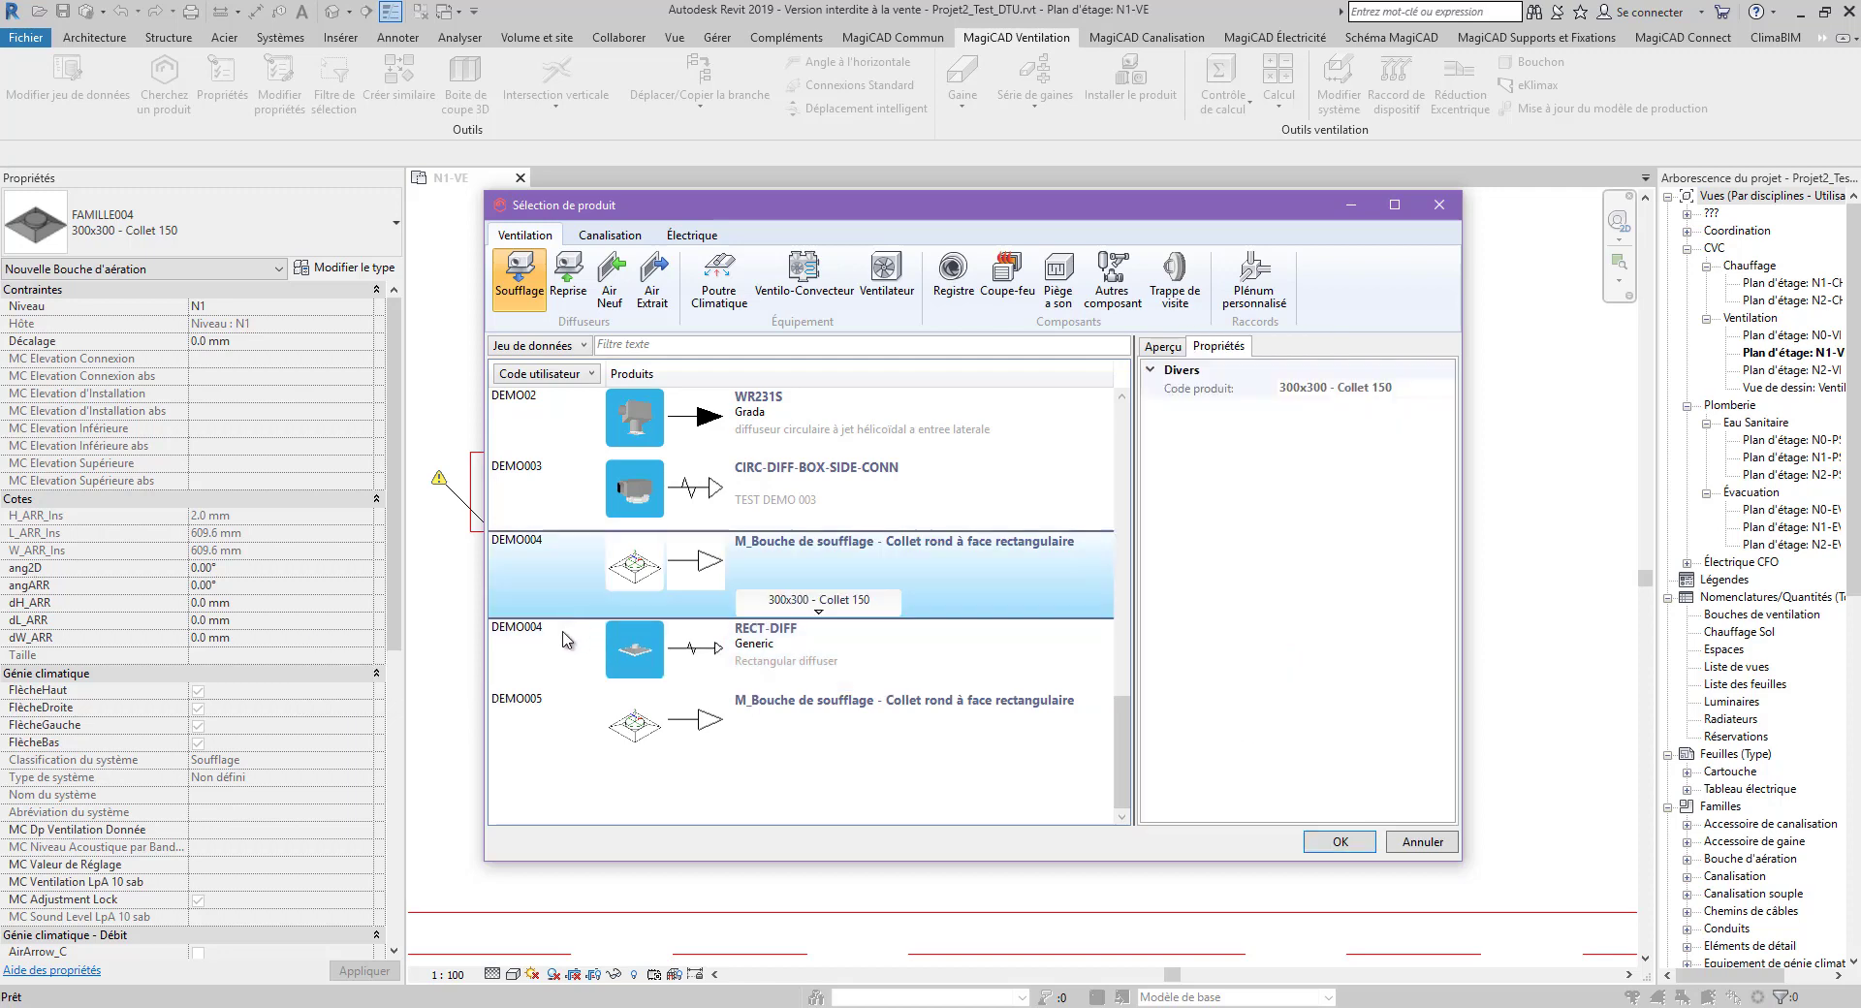
pyautogui.doubleClick(567, 640)
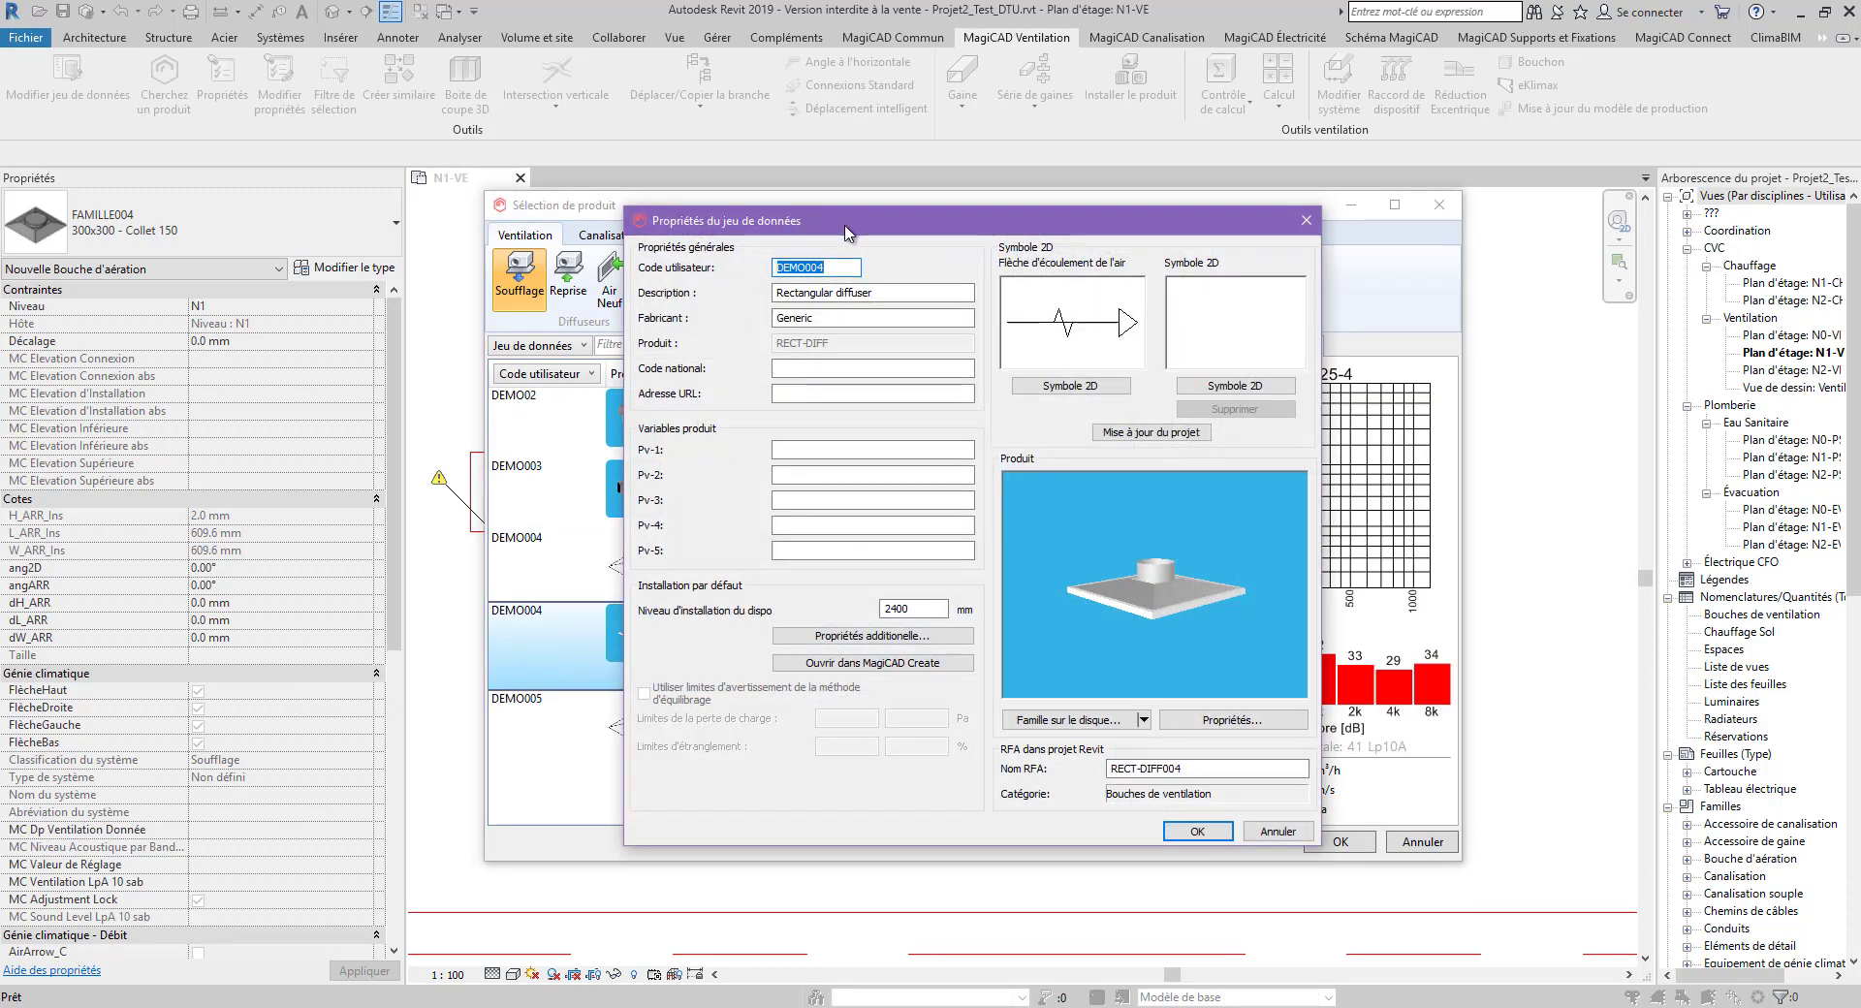
pyautogui.moveTo(822, 274); pyautogui.dragTo(844, 275)
pyautogui.click(1198, 831)
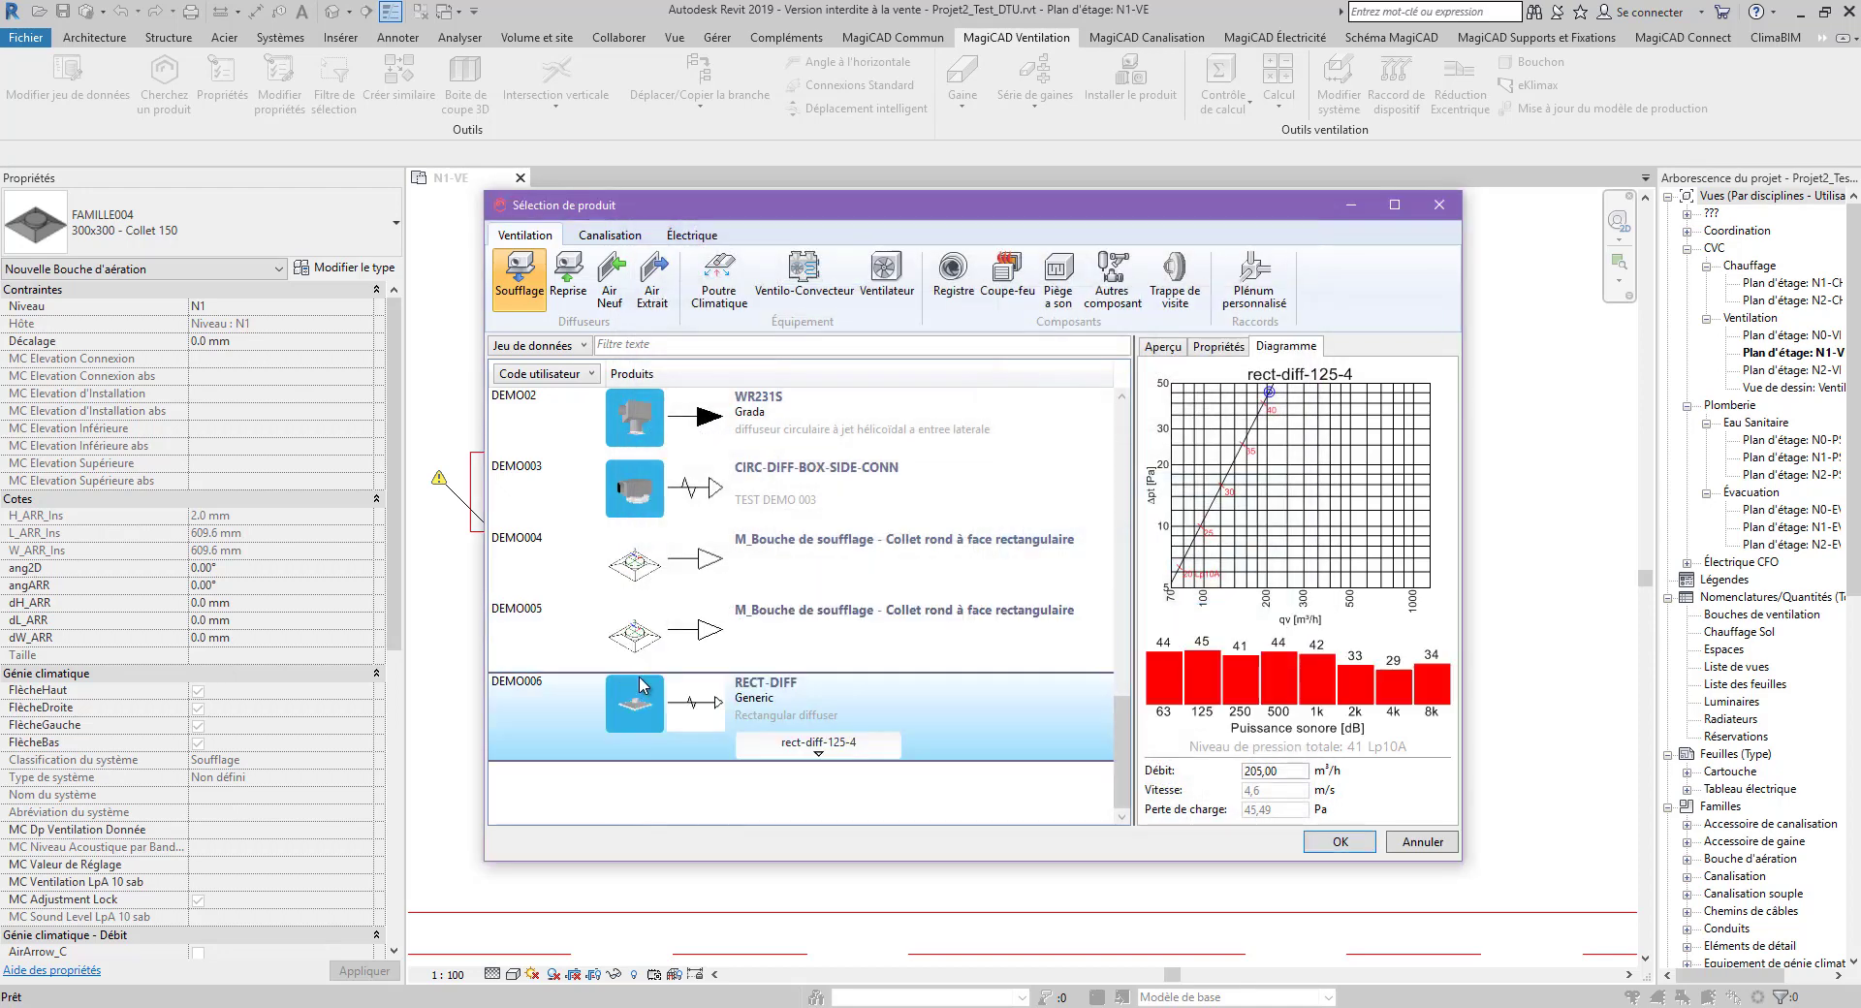
# Check the dataset properties of the DEMO005 M_Bouche de soufflage terminal and choose it in size 300x300 - Collet 150 for installation
pyautogui.doubleClick(587, 642)
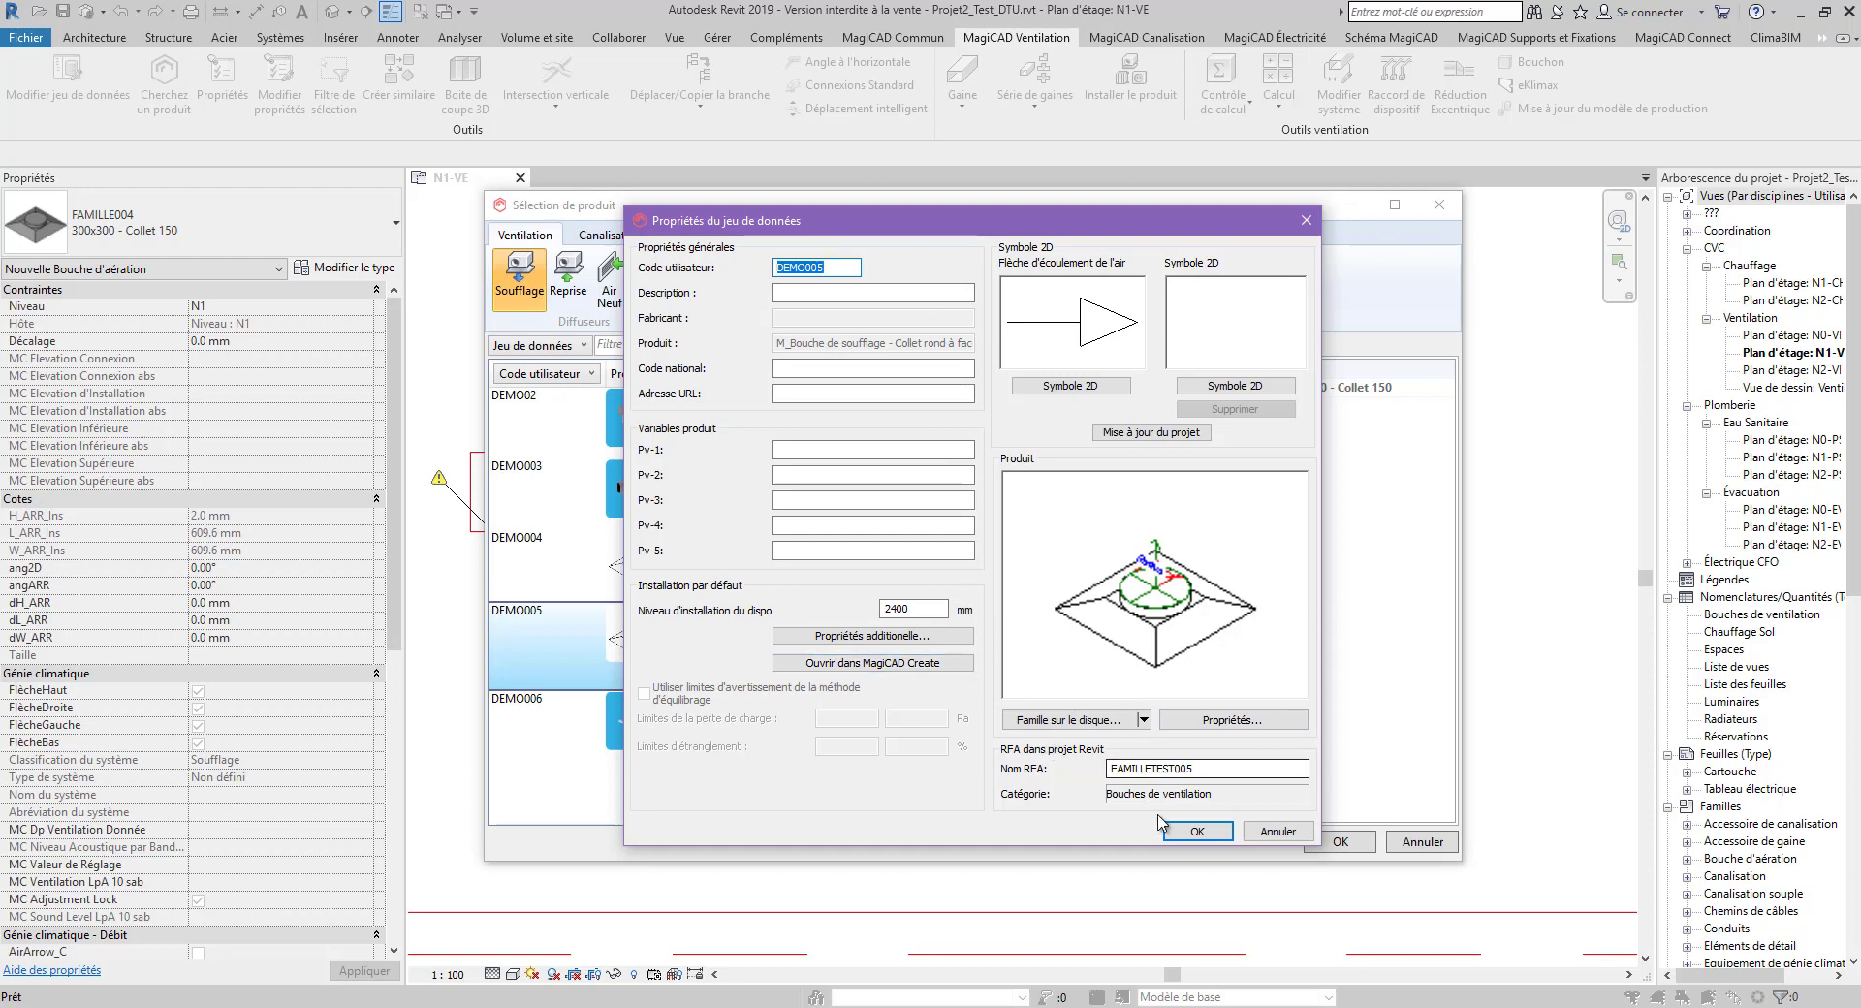
pyautogui.click(1211, 838)
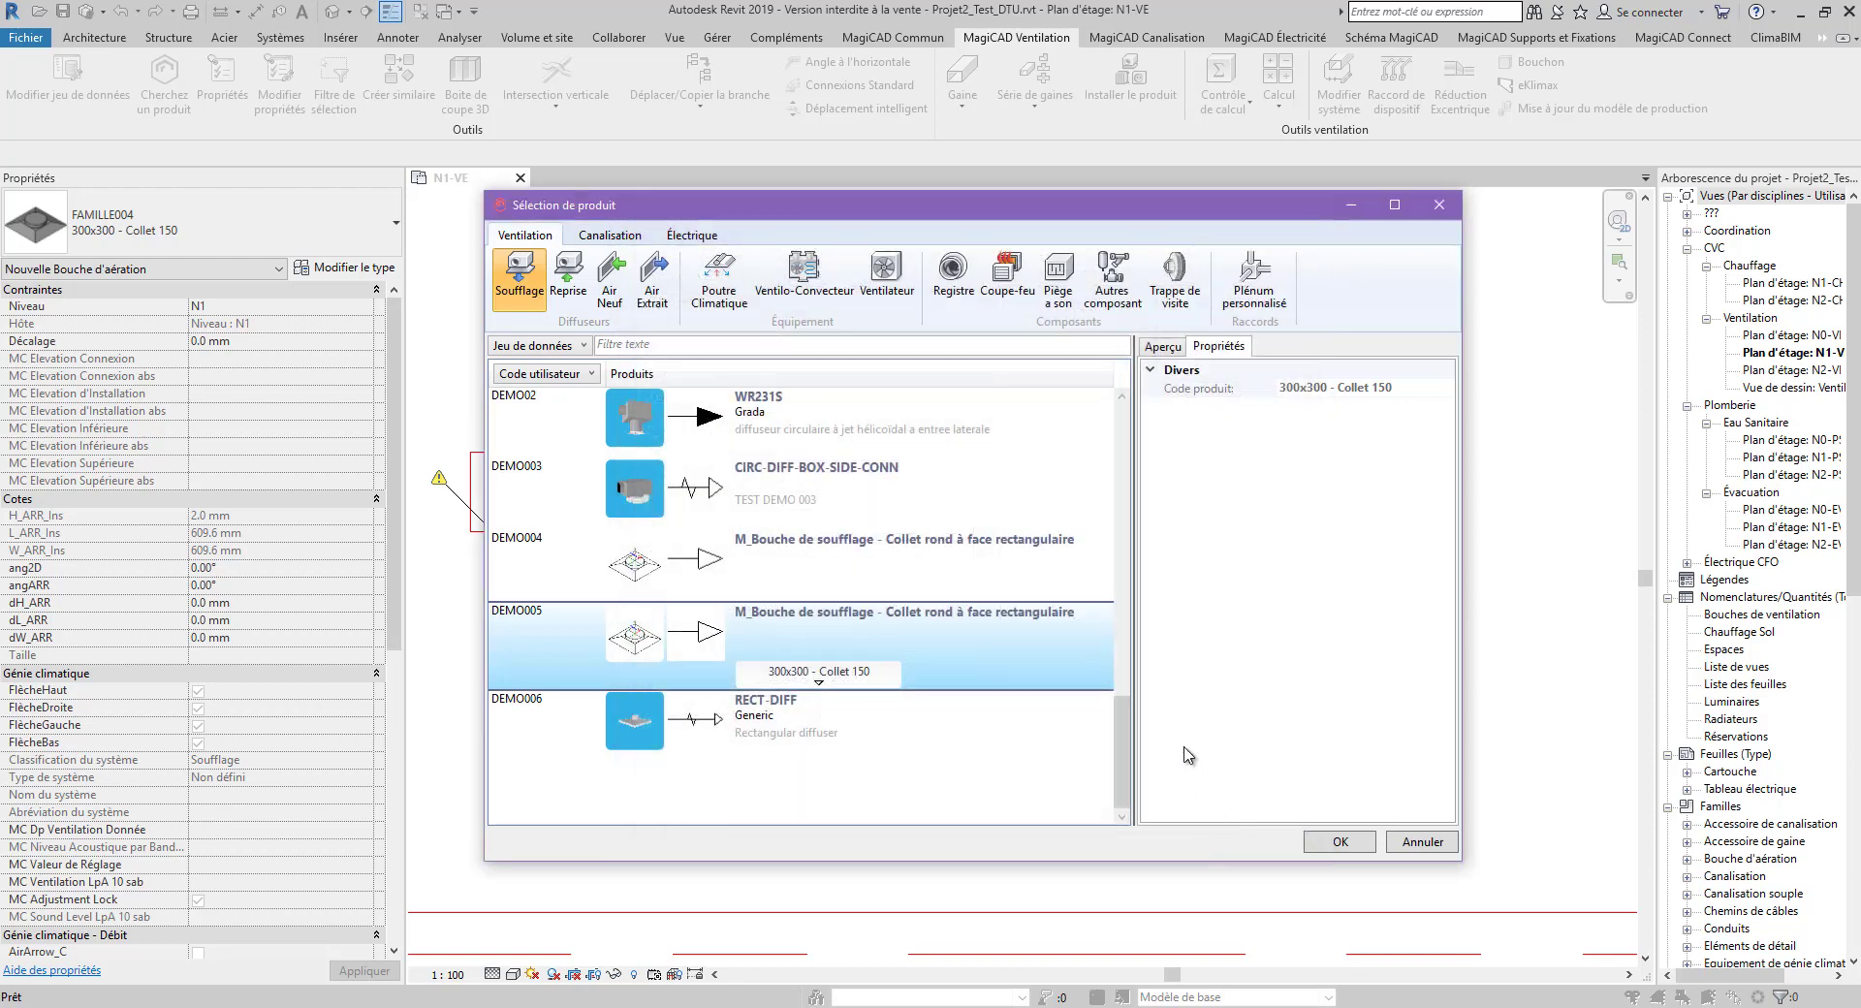
pyautogui.click(1180, 341)
pyautogui.click(1213, 349)
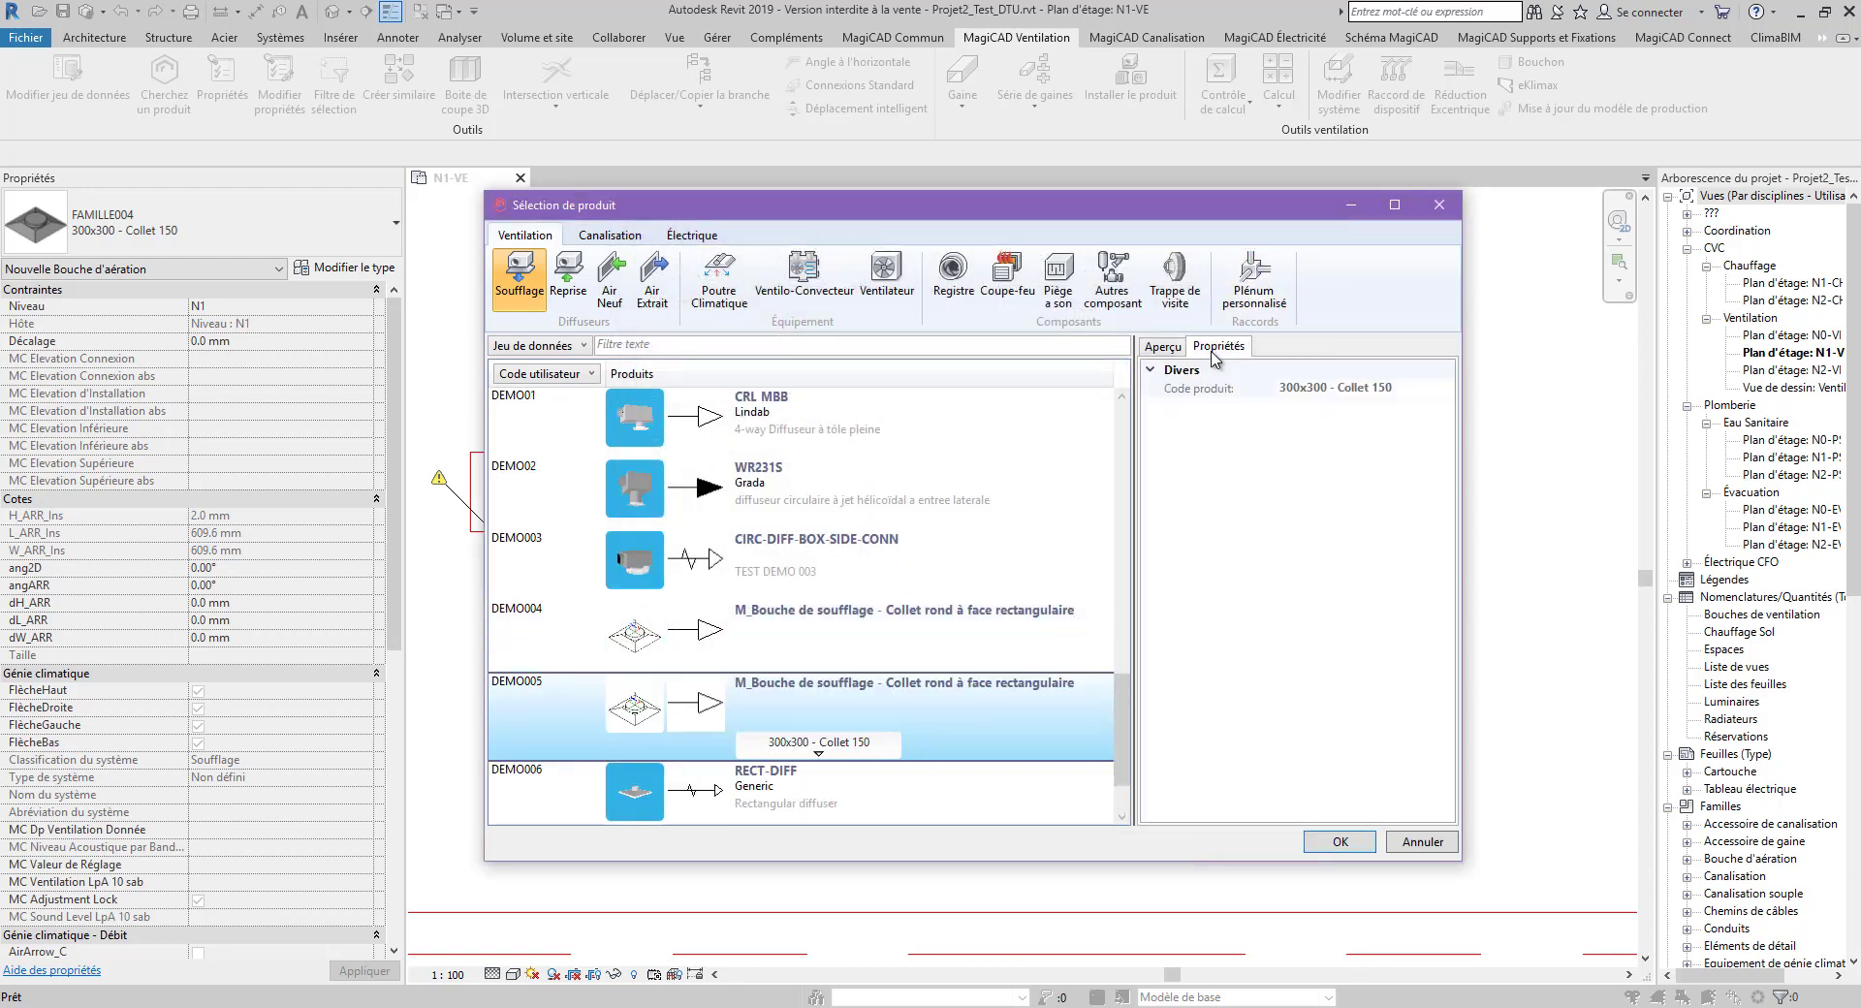
pyautogui.click(1343, 843)
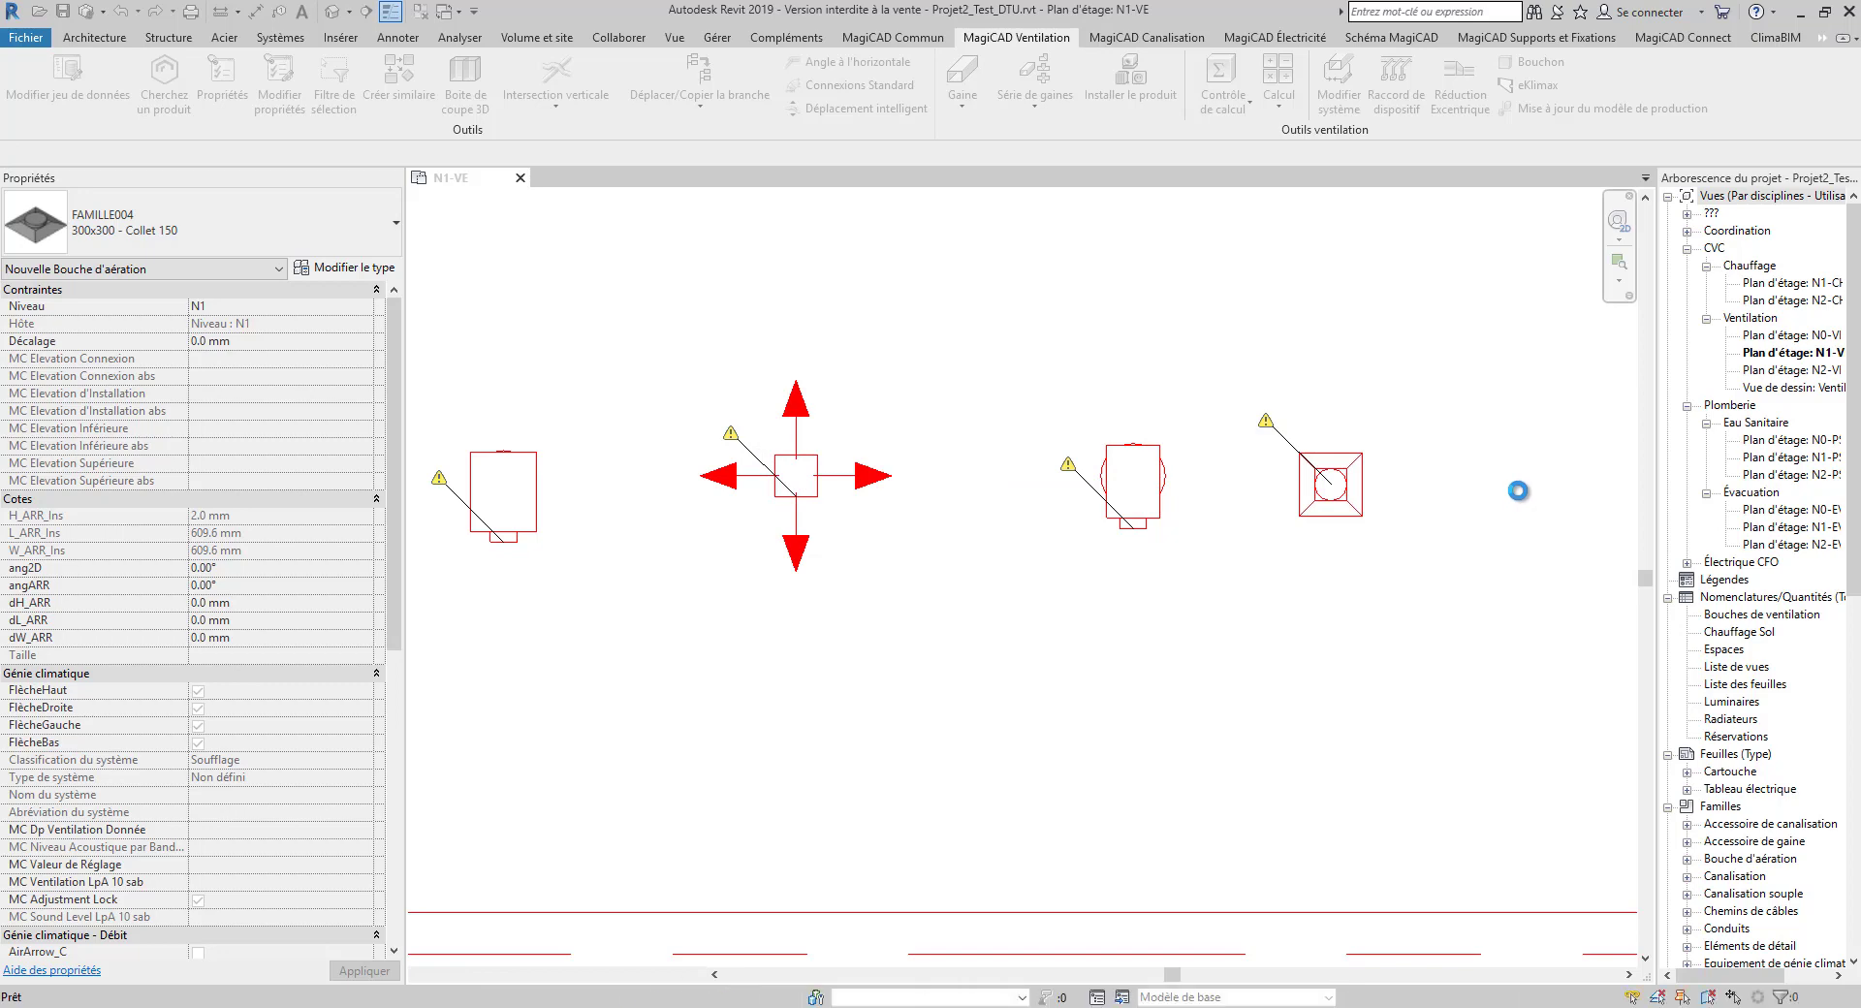
# Place the DEMO005 terminal to the right of the DEMO004 terminal, aligned with it, and apply the installation
pyautogui.scroll(-3, 1512, 490)
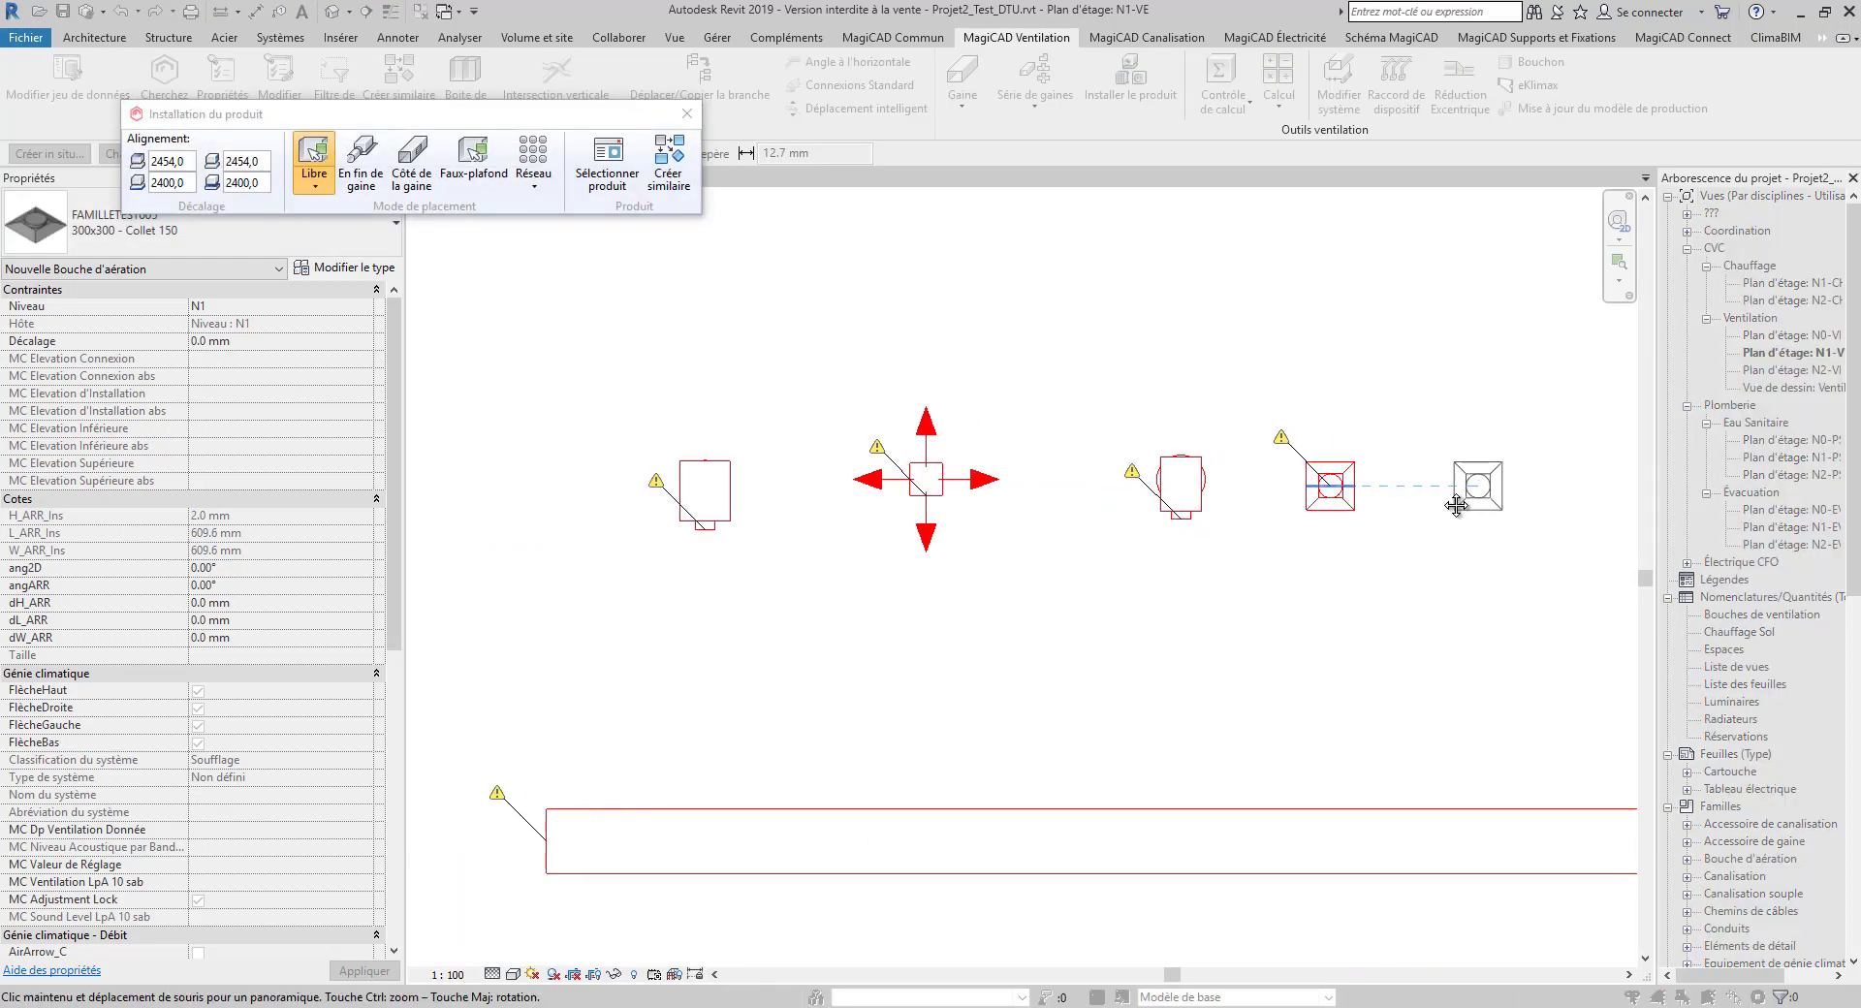
pyautogui.moveTo(1456, 505); pyautogui.dragTo(1356, 505, button='middle')
pyautogui.click(1357, 505)
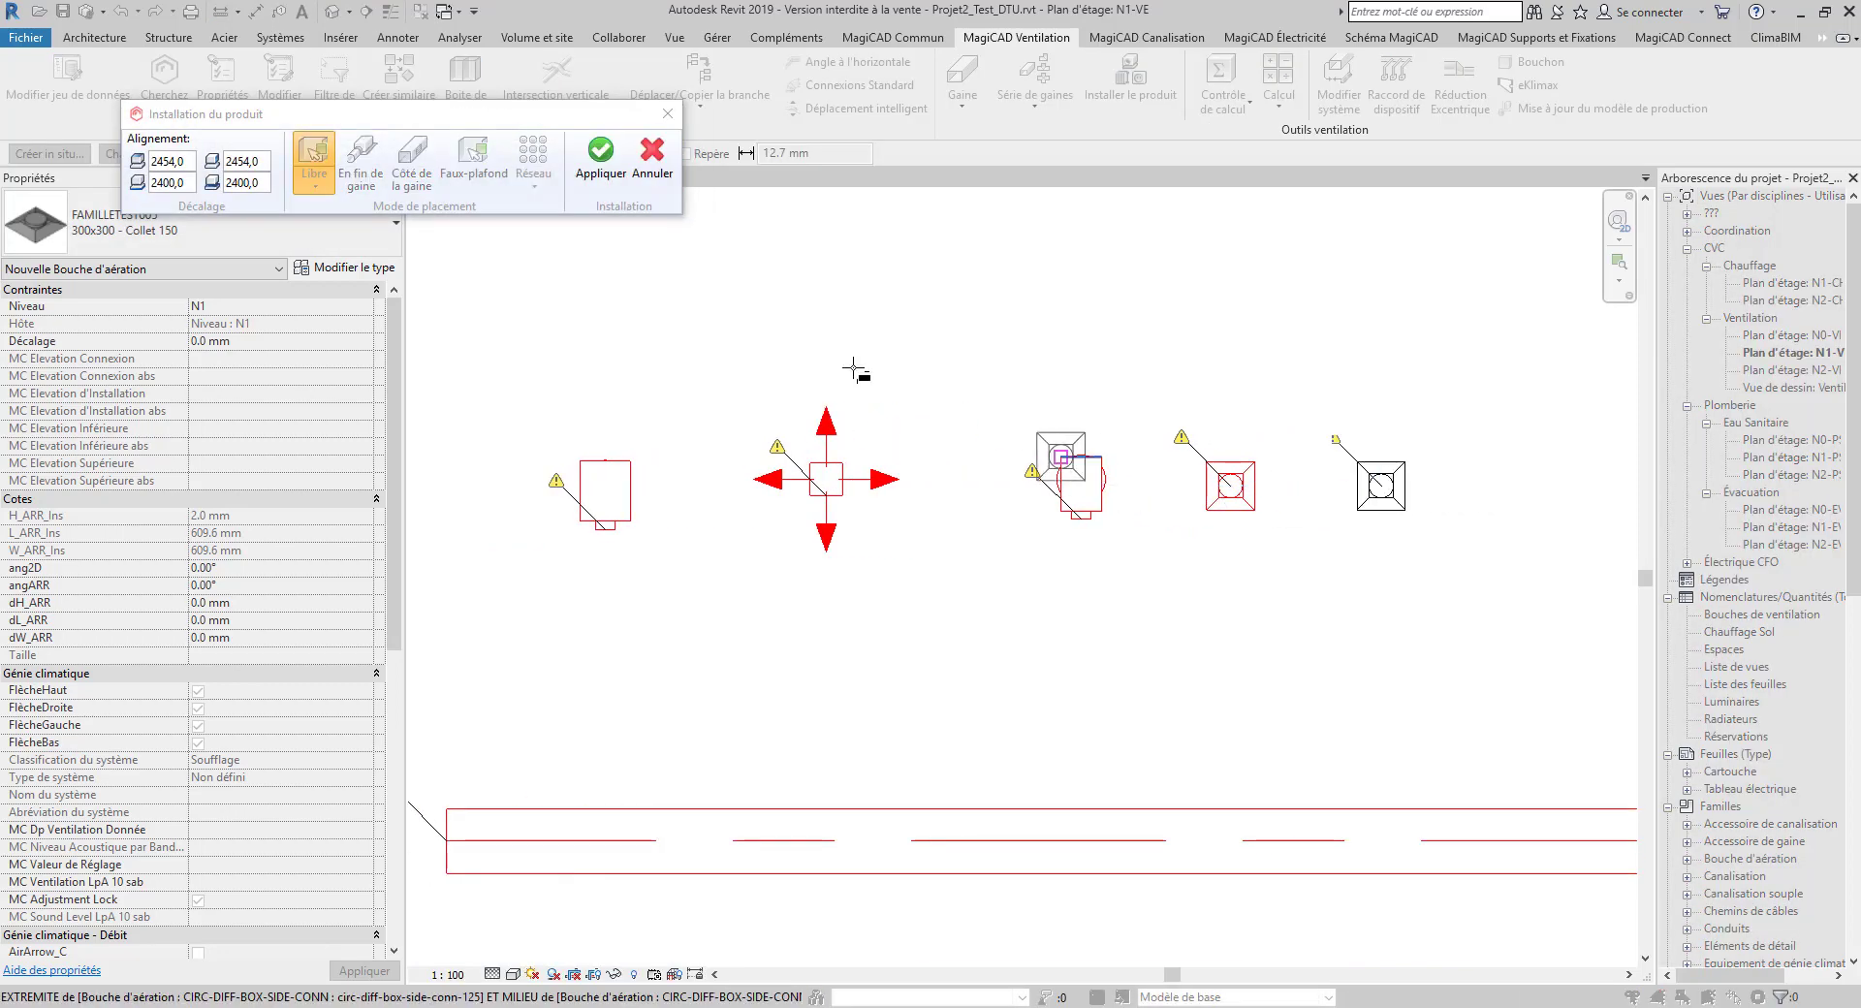
pyautogui.click(601, 155)
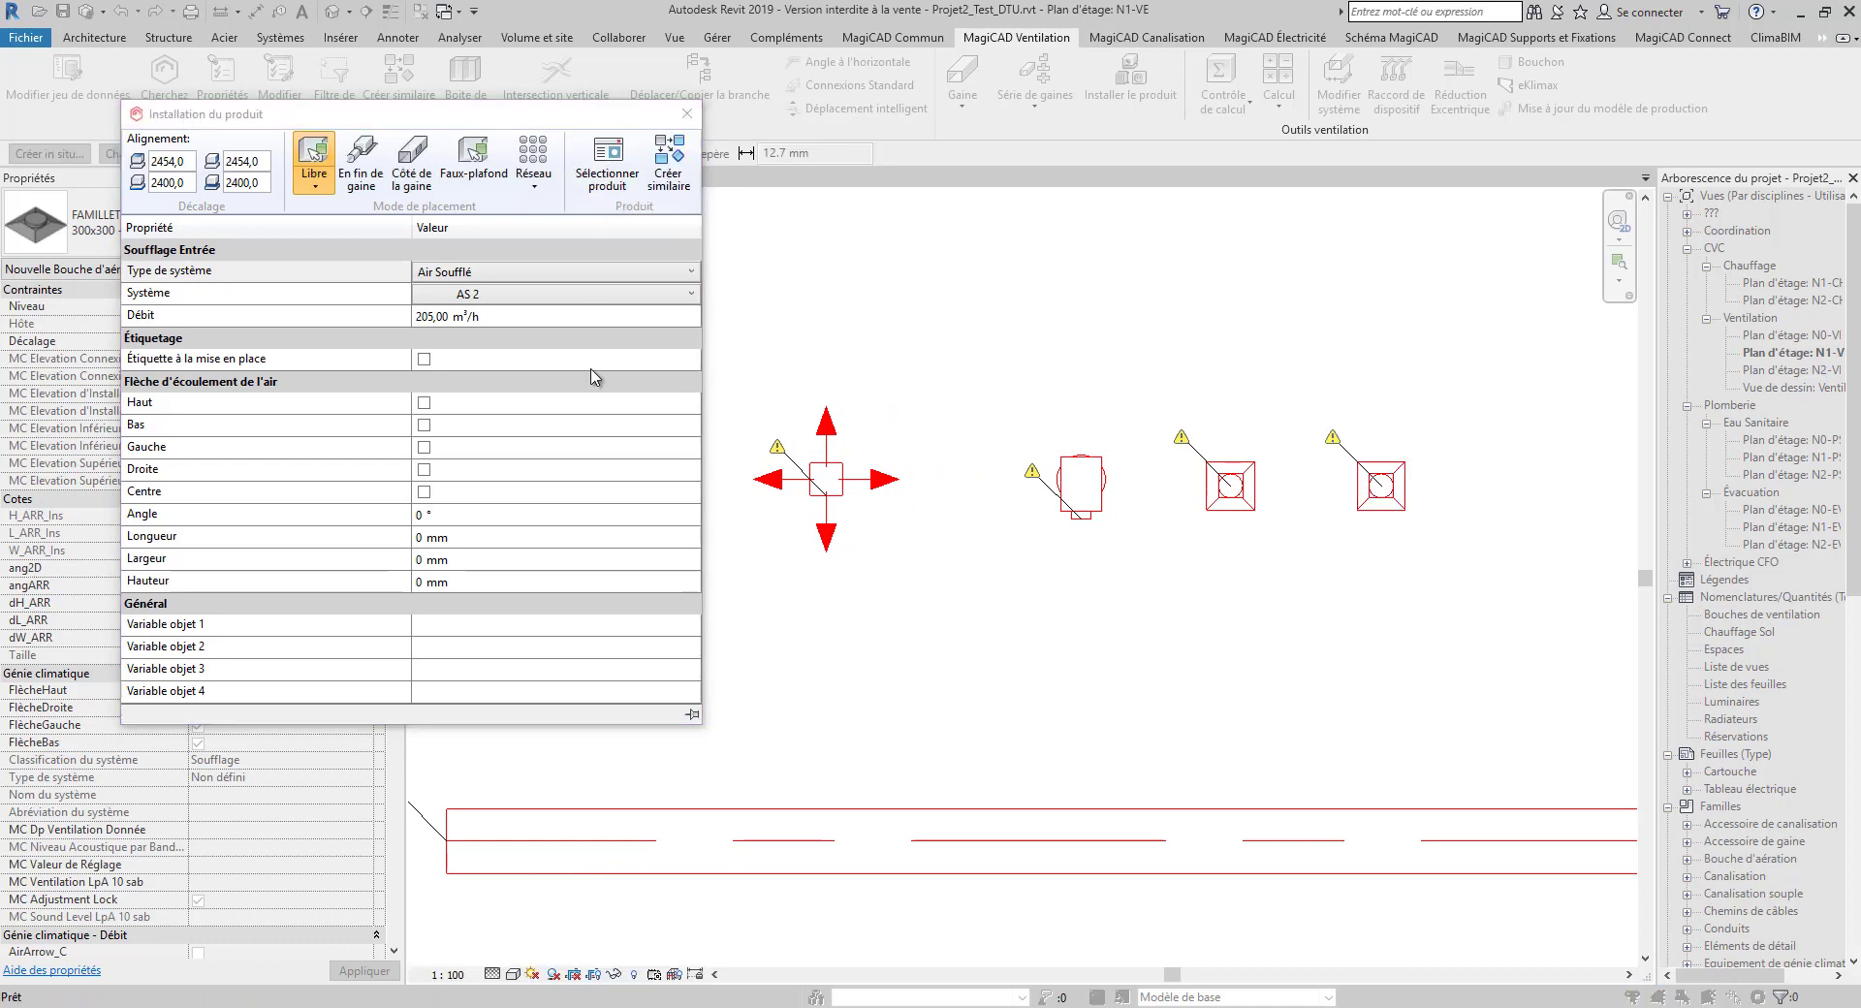
# Choose the DEMO006 RECT-DIFF terminal in size rect-diff-125-4 as the product to install, with an airflow of 120 m³/h
pyautogui.click(605, 162)
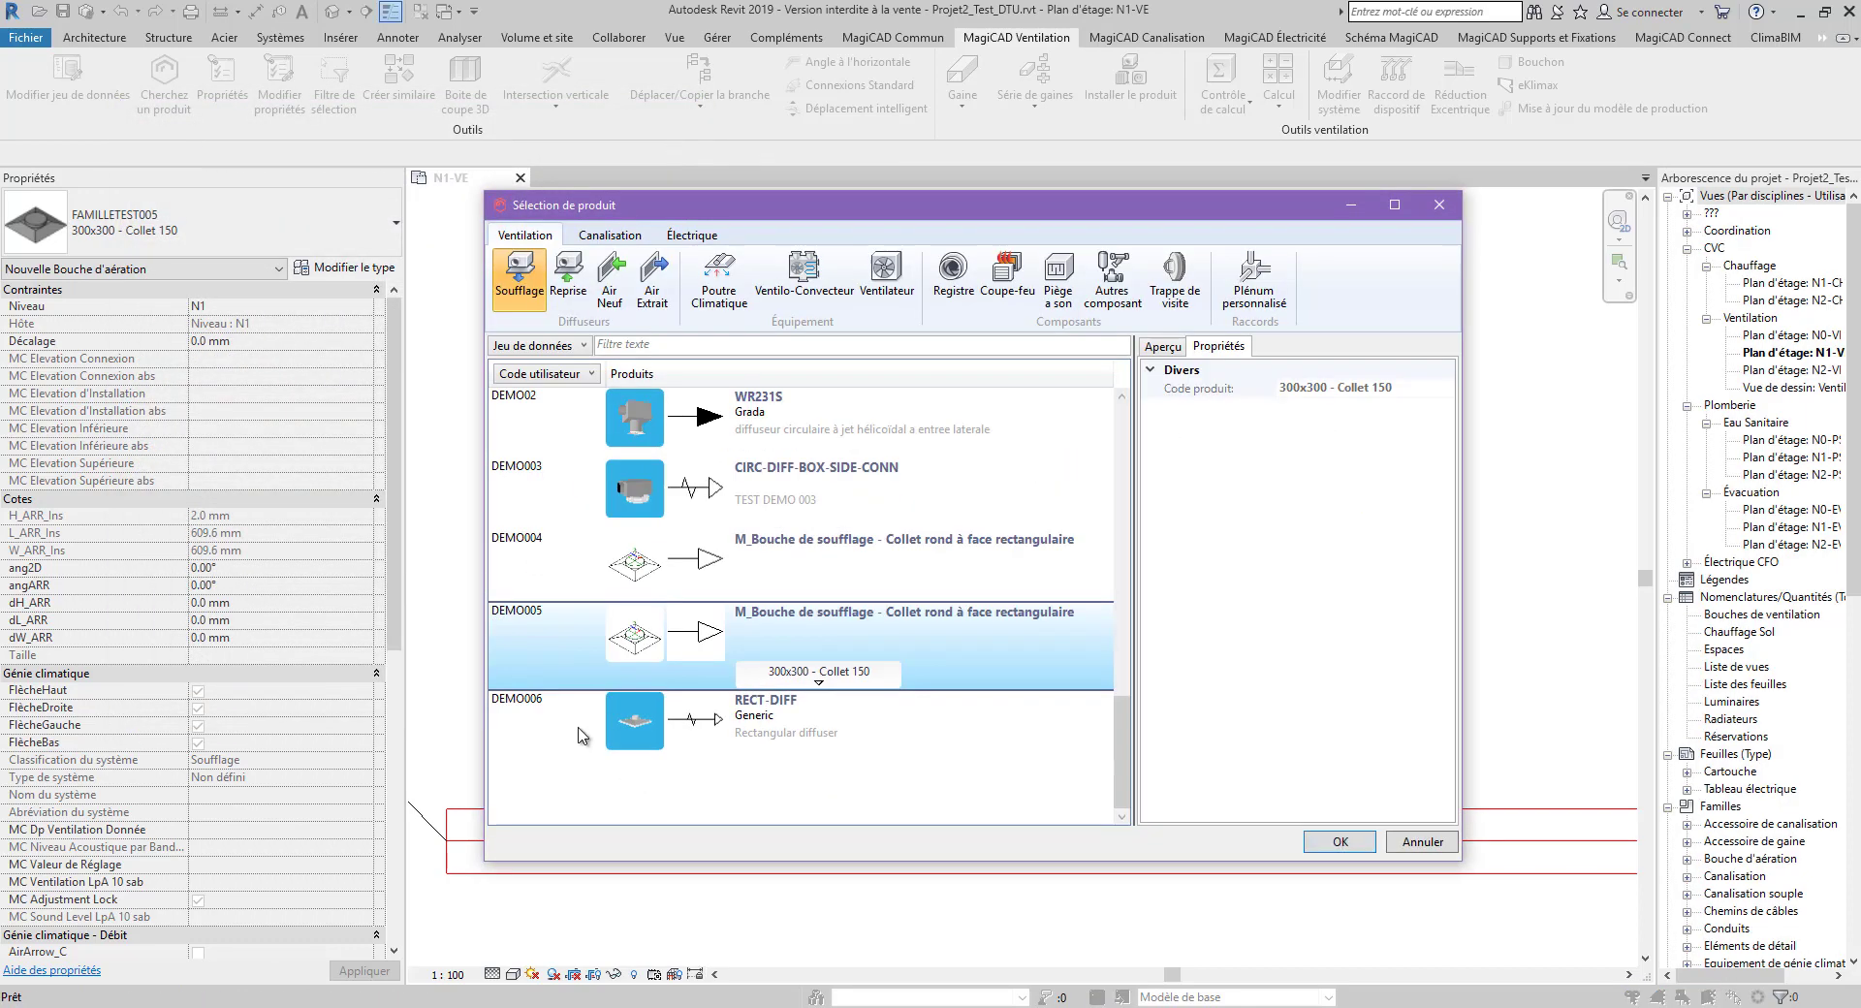
pyautogui.click(913, 733)
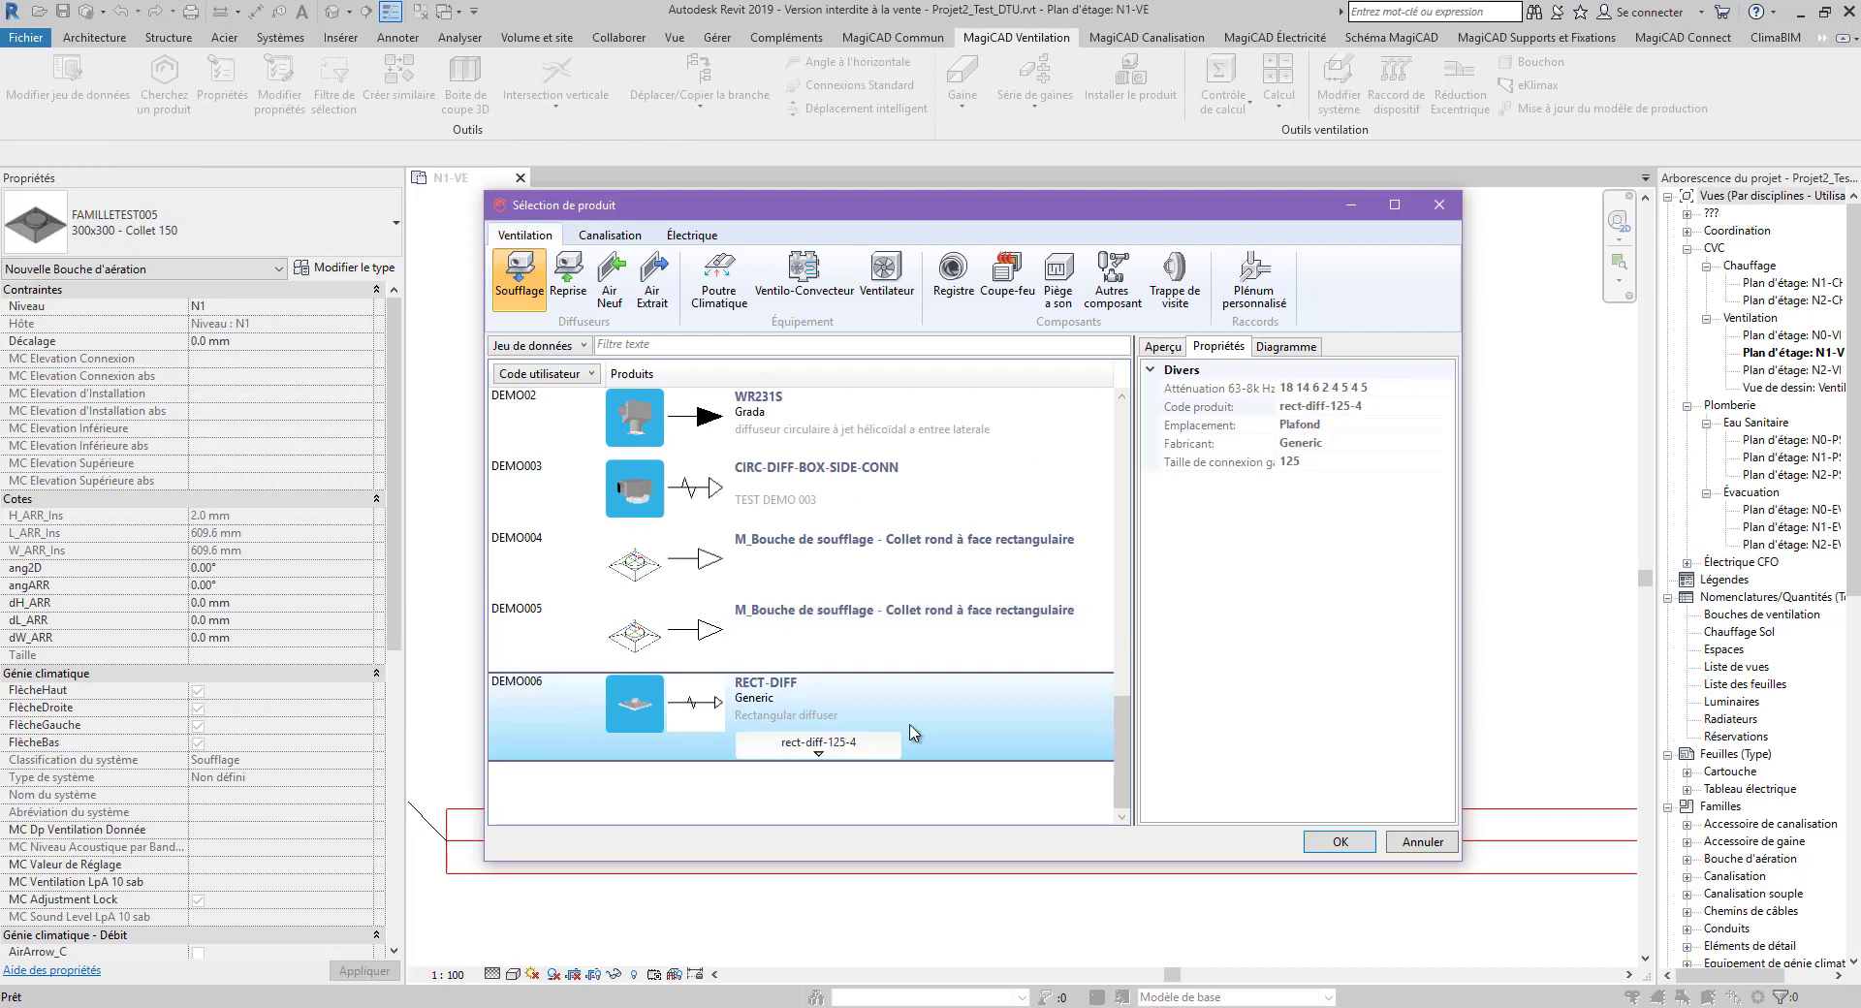
pyautogui.click(1307, 347)
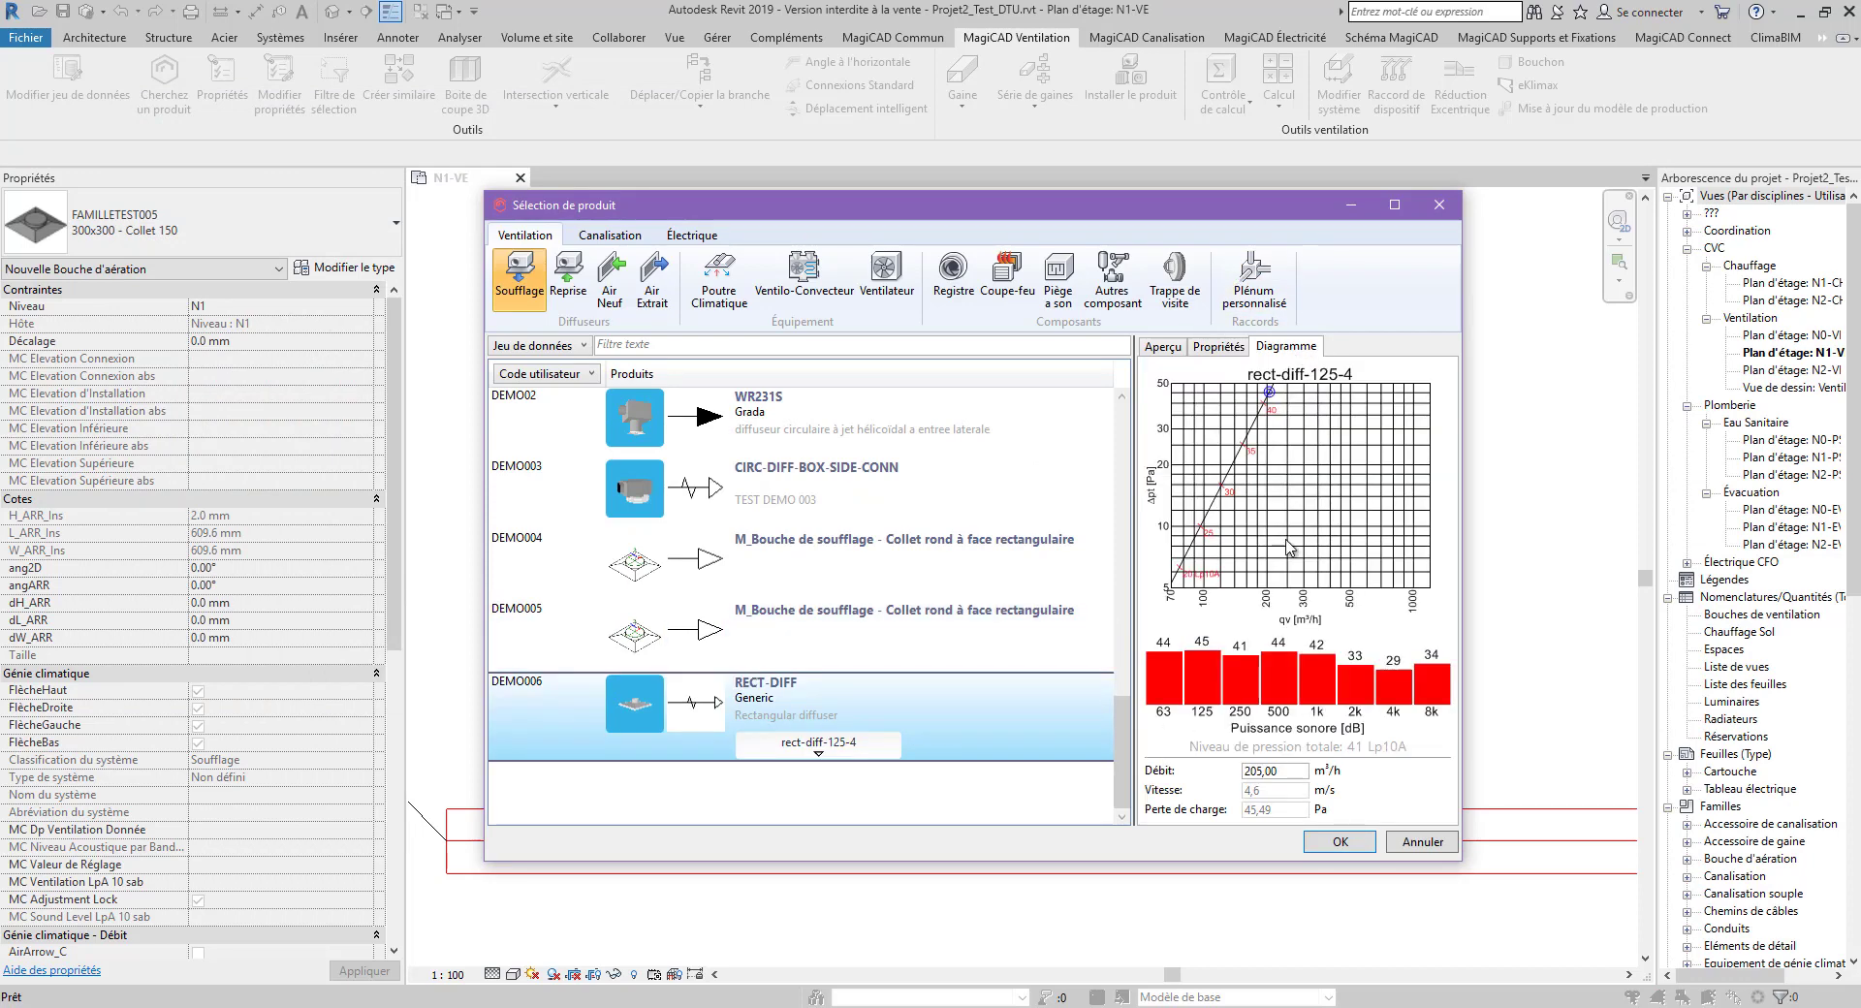
pyautogui.doubleClick(1259, 771)
pyautogui.write('1150')
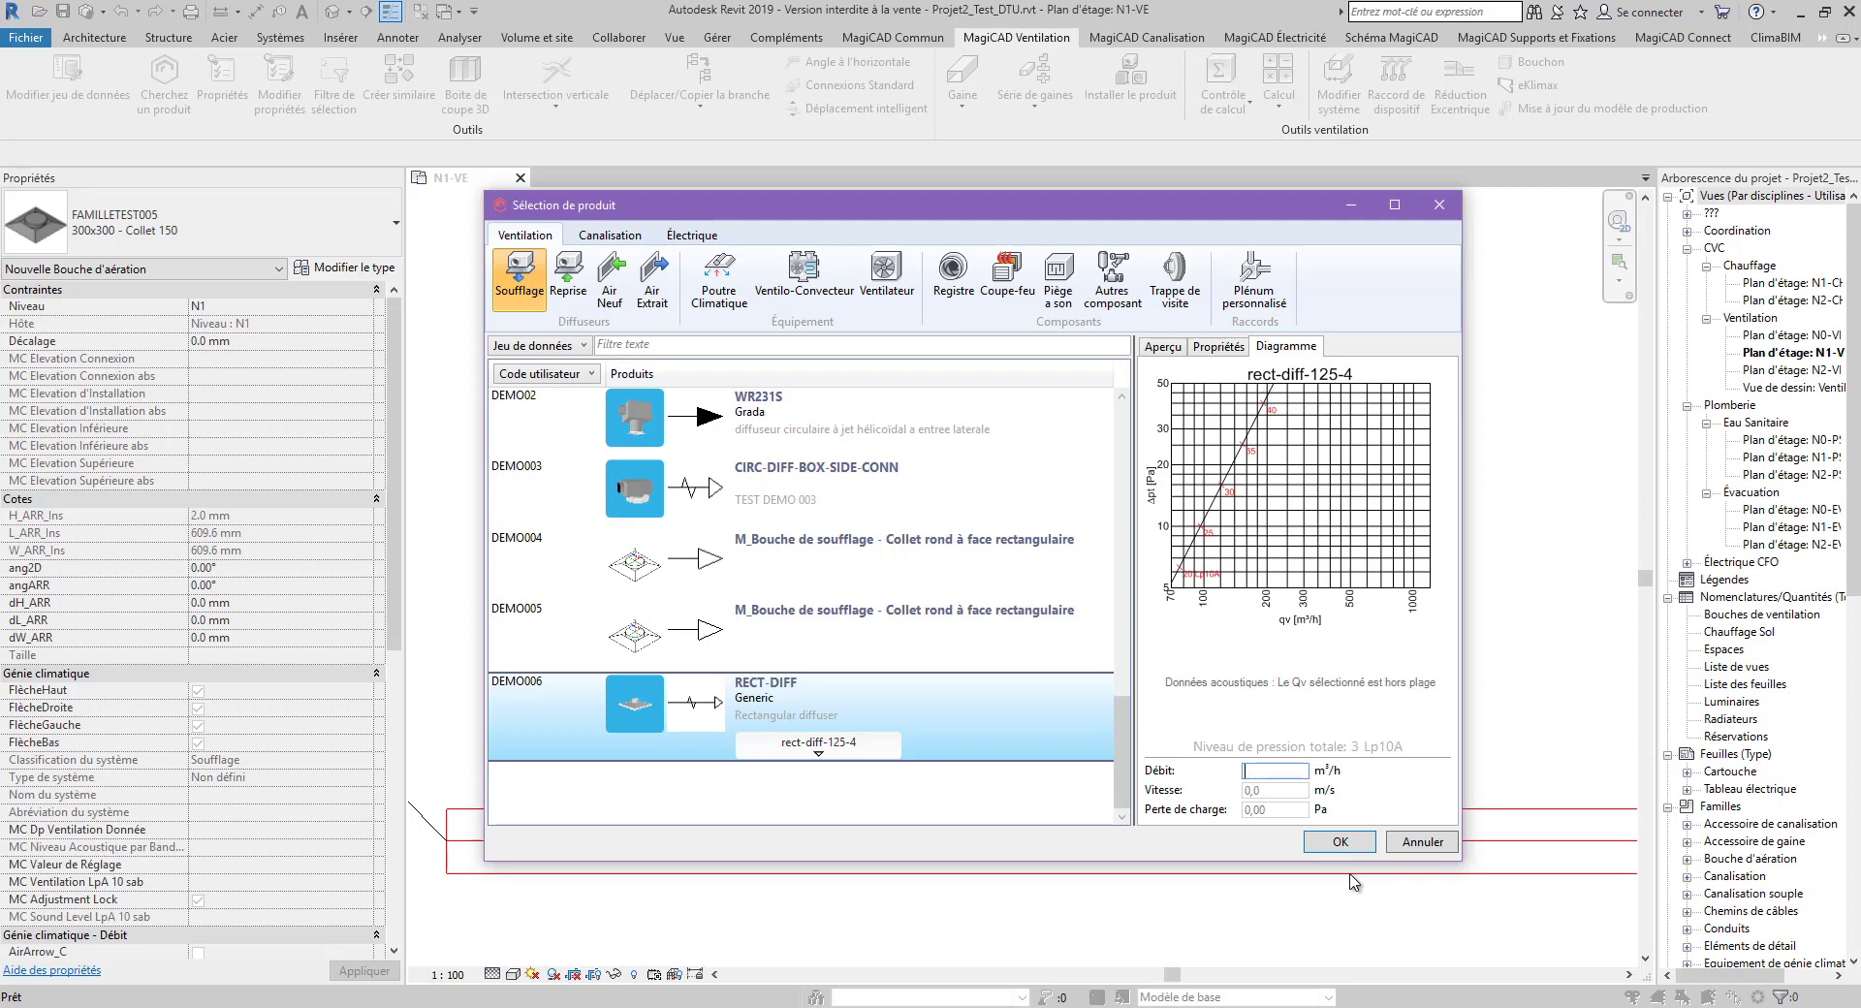
pyautogui.click(1228, 473)
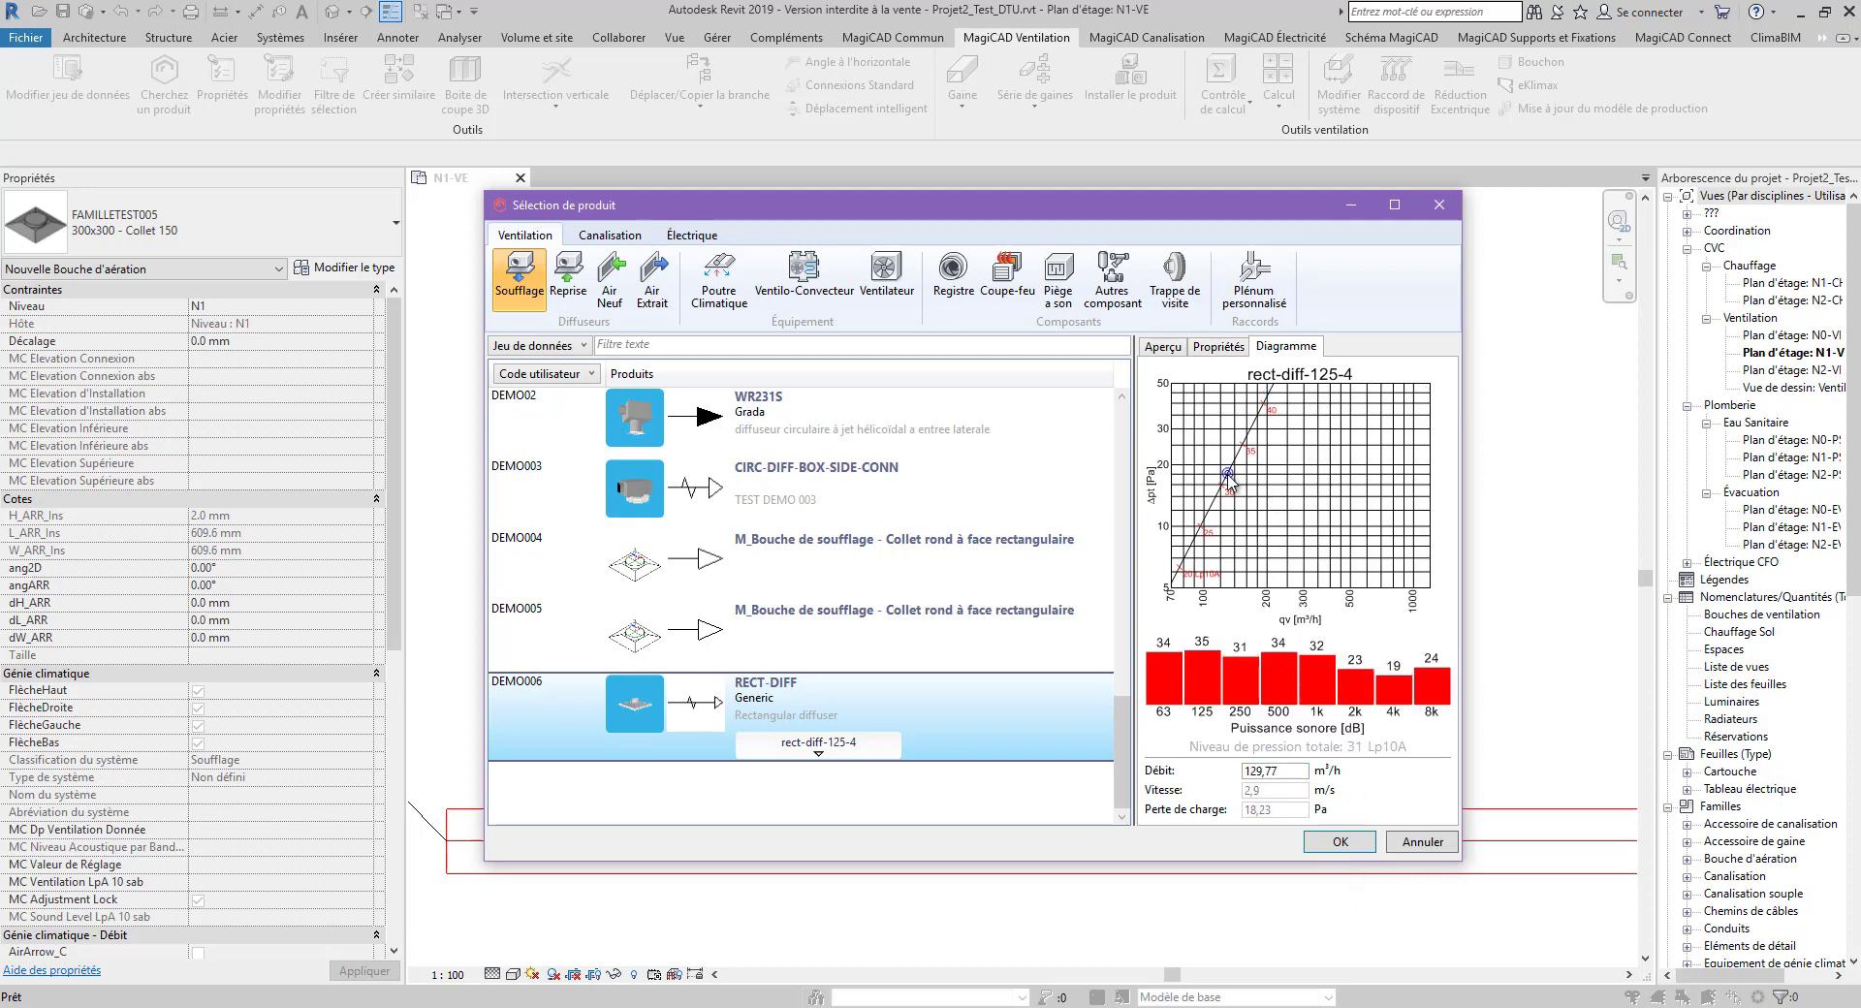
pyautogui.doubleClick(1263, 773)
pyautogui.write('120')
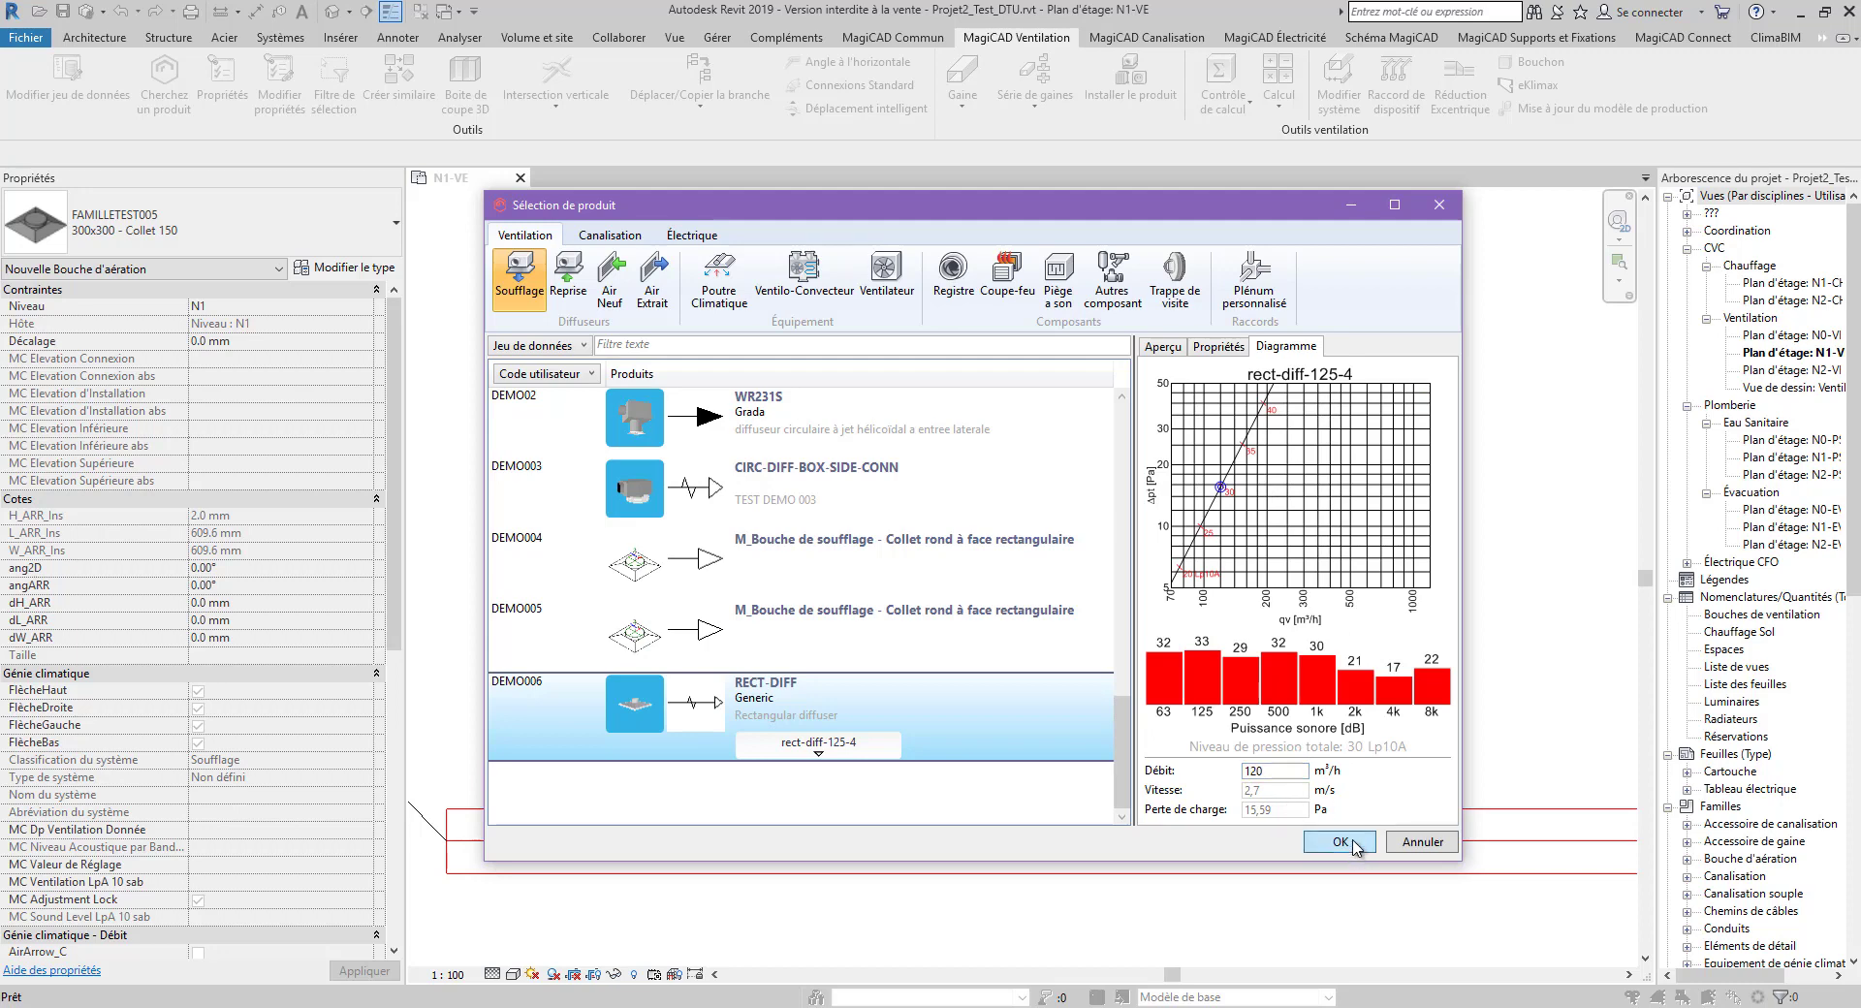
pyautogui.click(1340, 842)
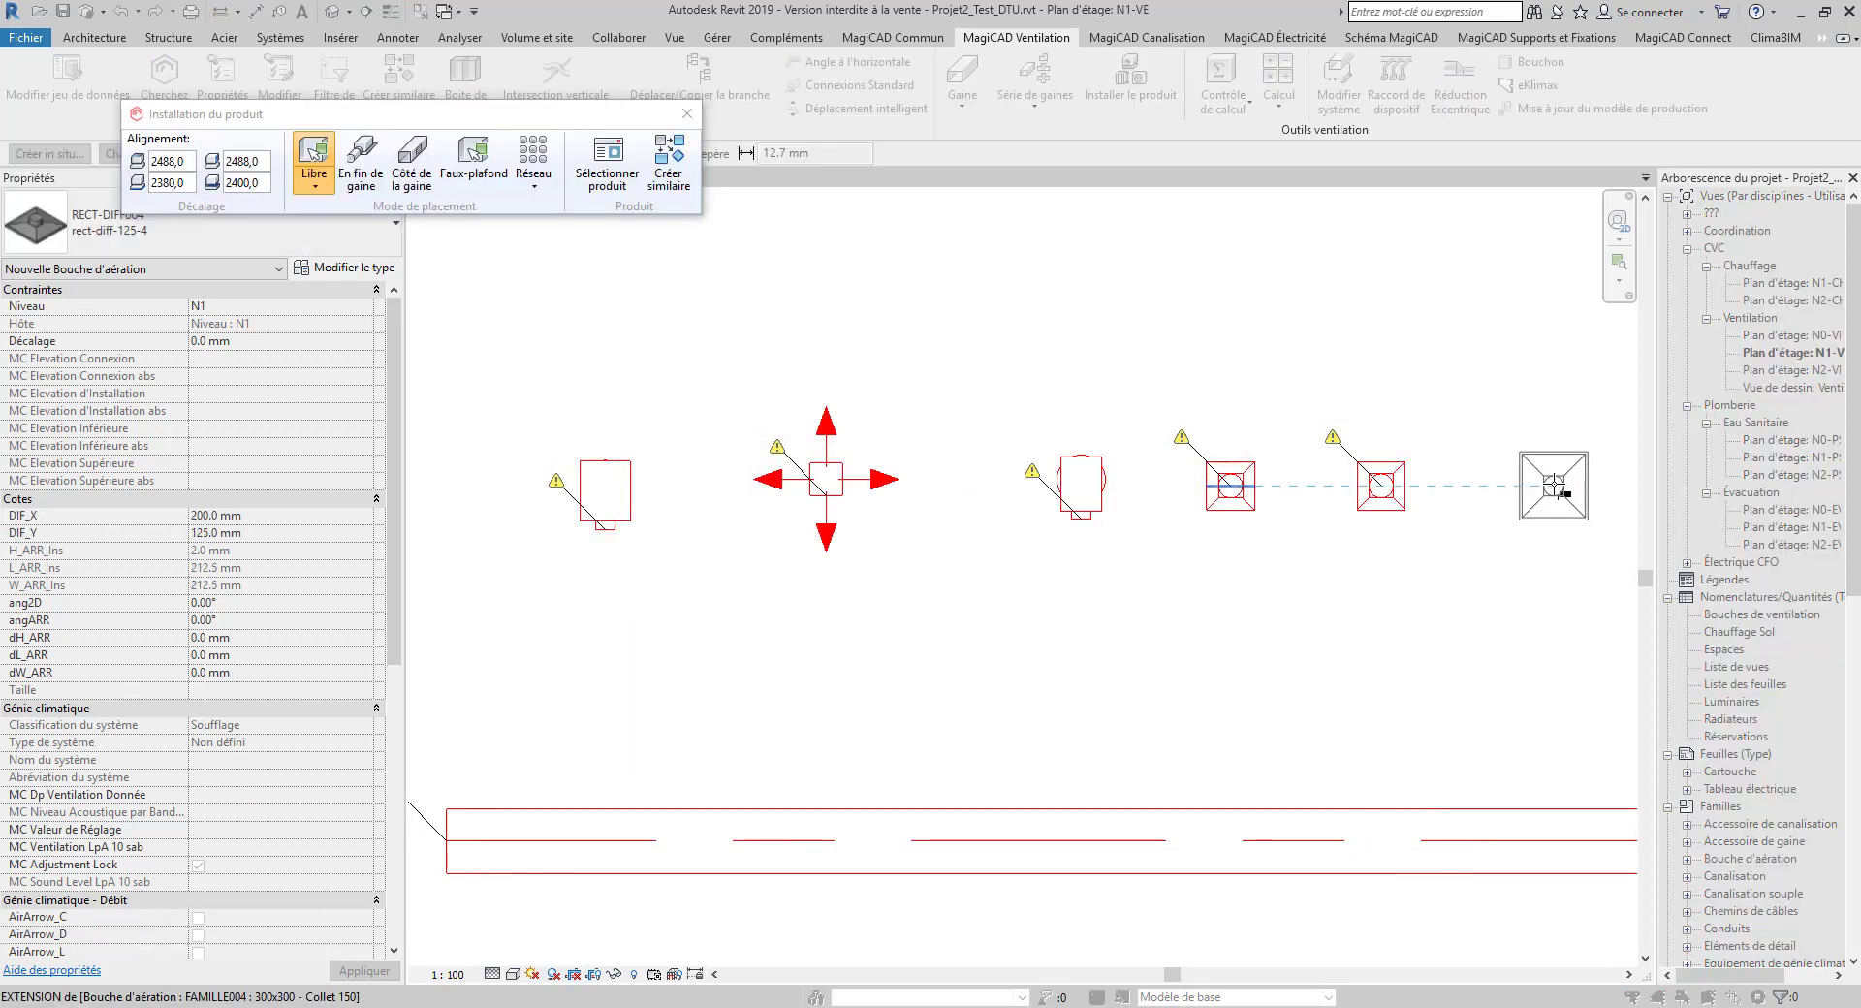
# Place the RECT-DIFF terminal to the right of the DEMO005 terminal, aligned with it, apply the installation and end product placement
pyautogui.click(1554, 484)
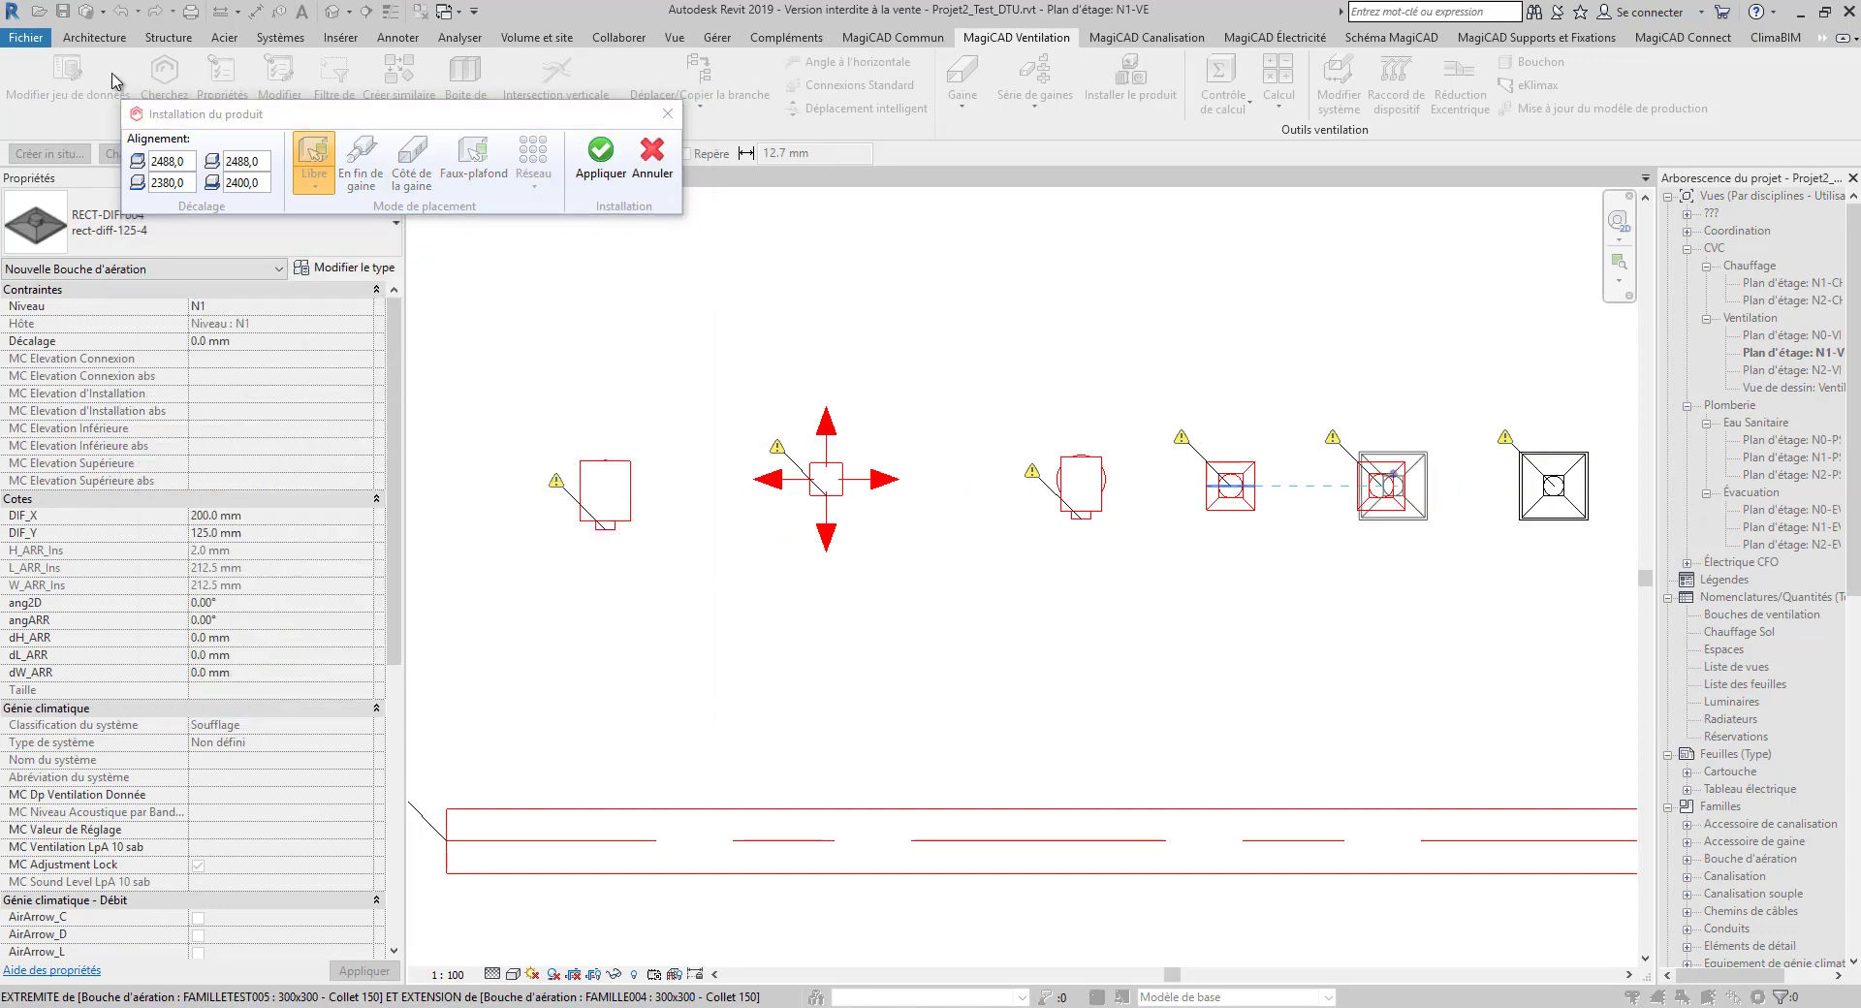
pyautogui.click(601, 157)
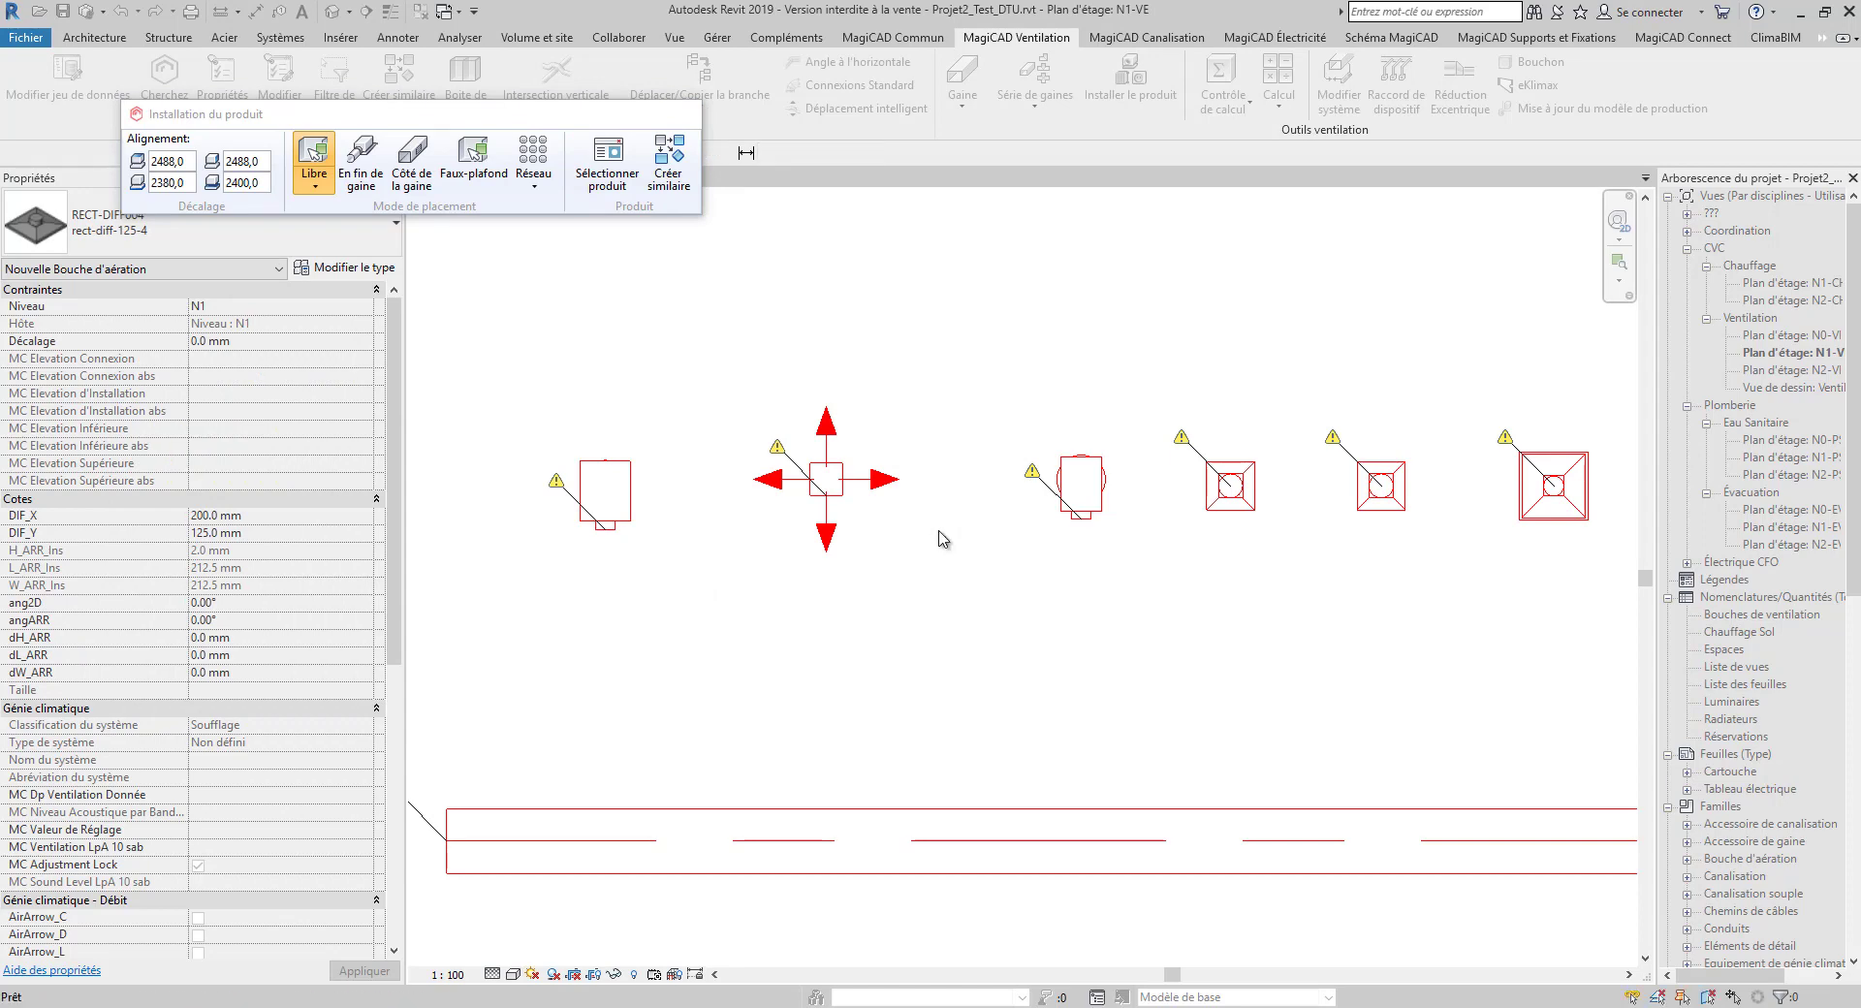
pyautogui.press('Escape')
# Start a device connection (Raccord de dispositif) with all six supply terminals selected and the horizontal main duct below them as the target
pyautogui.scroll(-3, 890, 519)
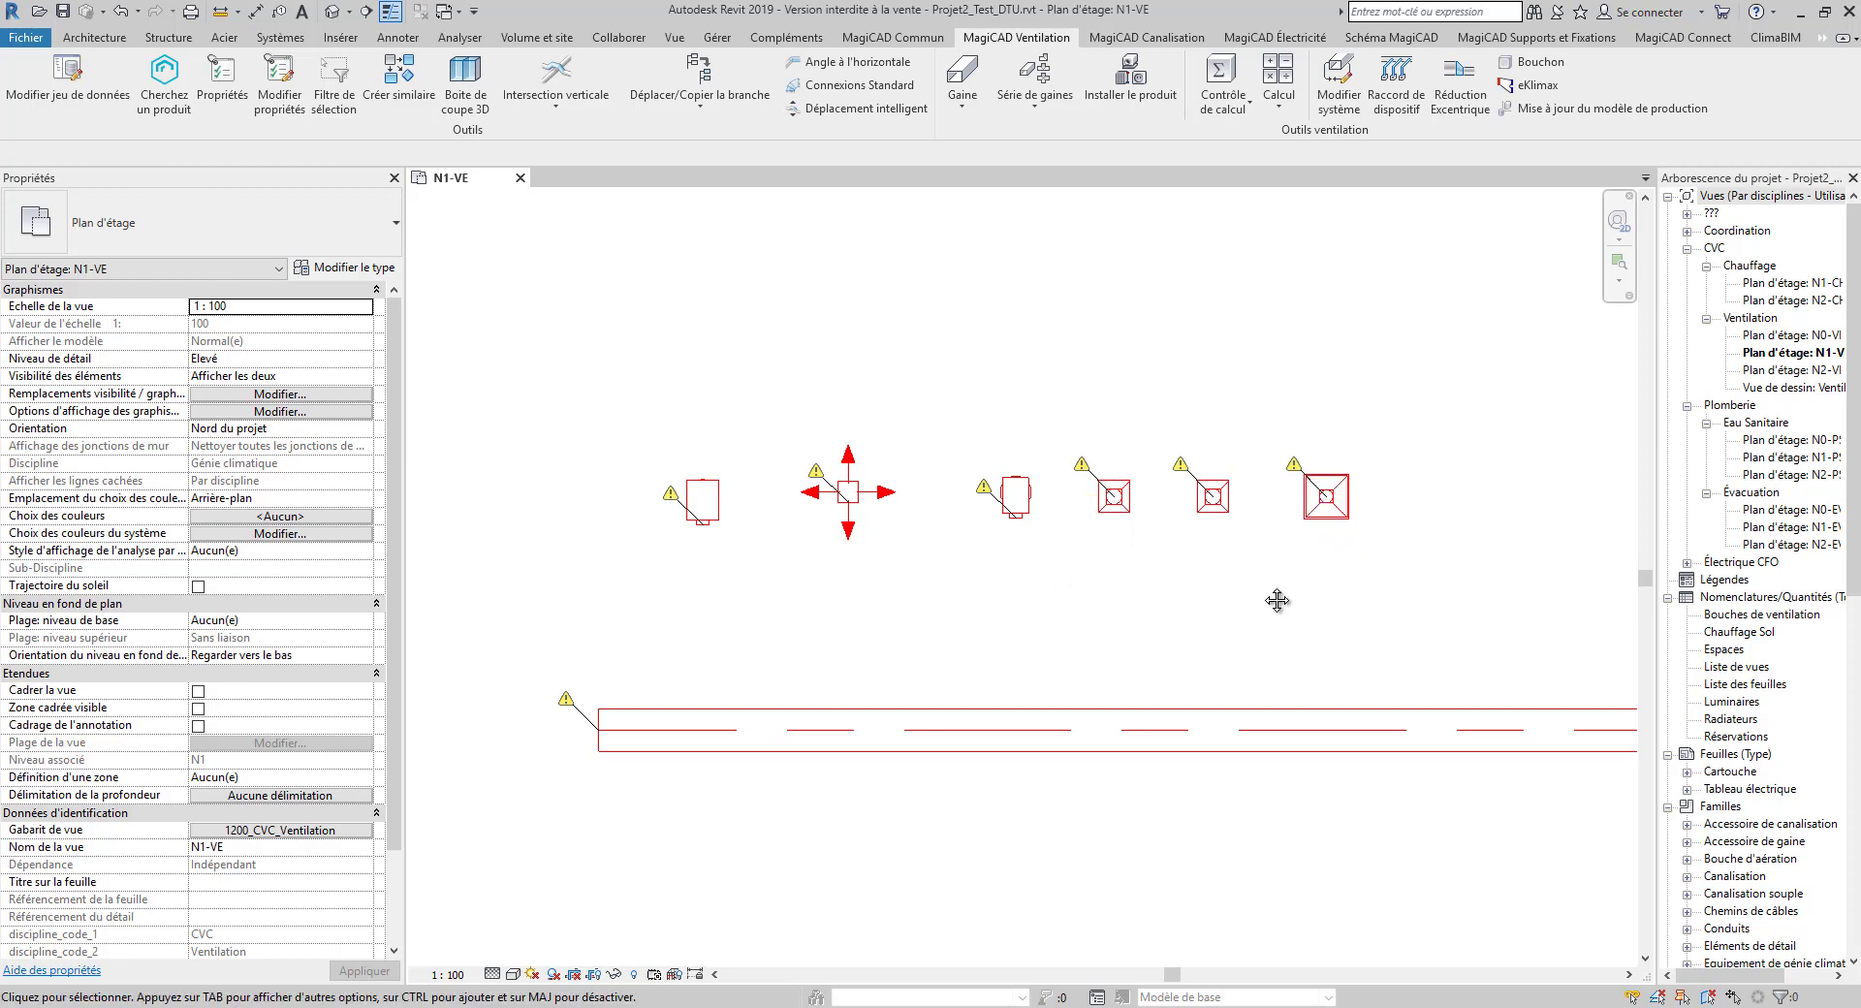
pyautogui.moveTo(1280, 602); pyautogui.dragTo(1230, 585, button='middle')
pyautogui.click(1389, 109)
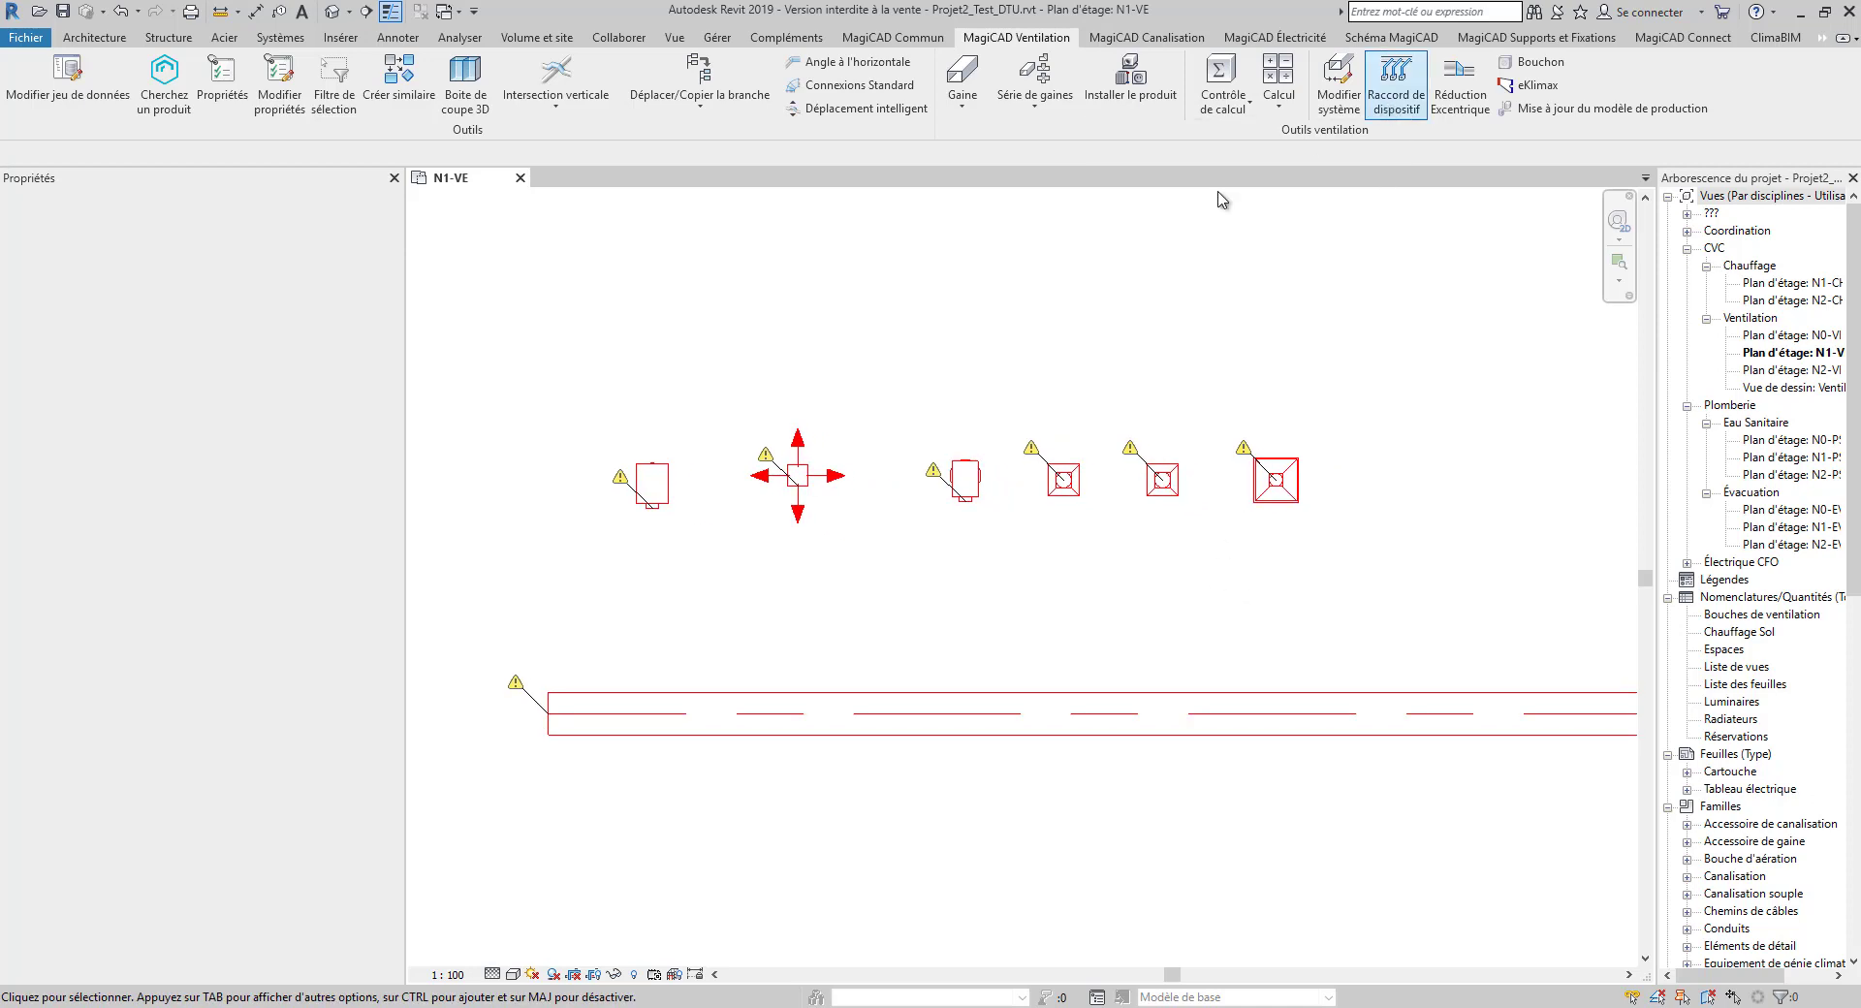
pyautogui.click(510, 234)
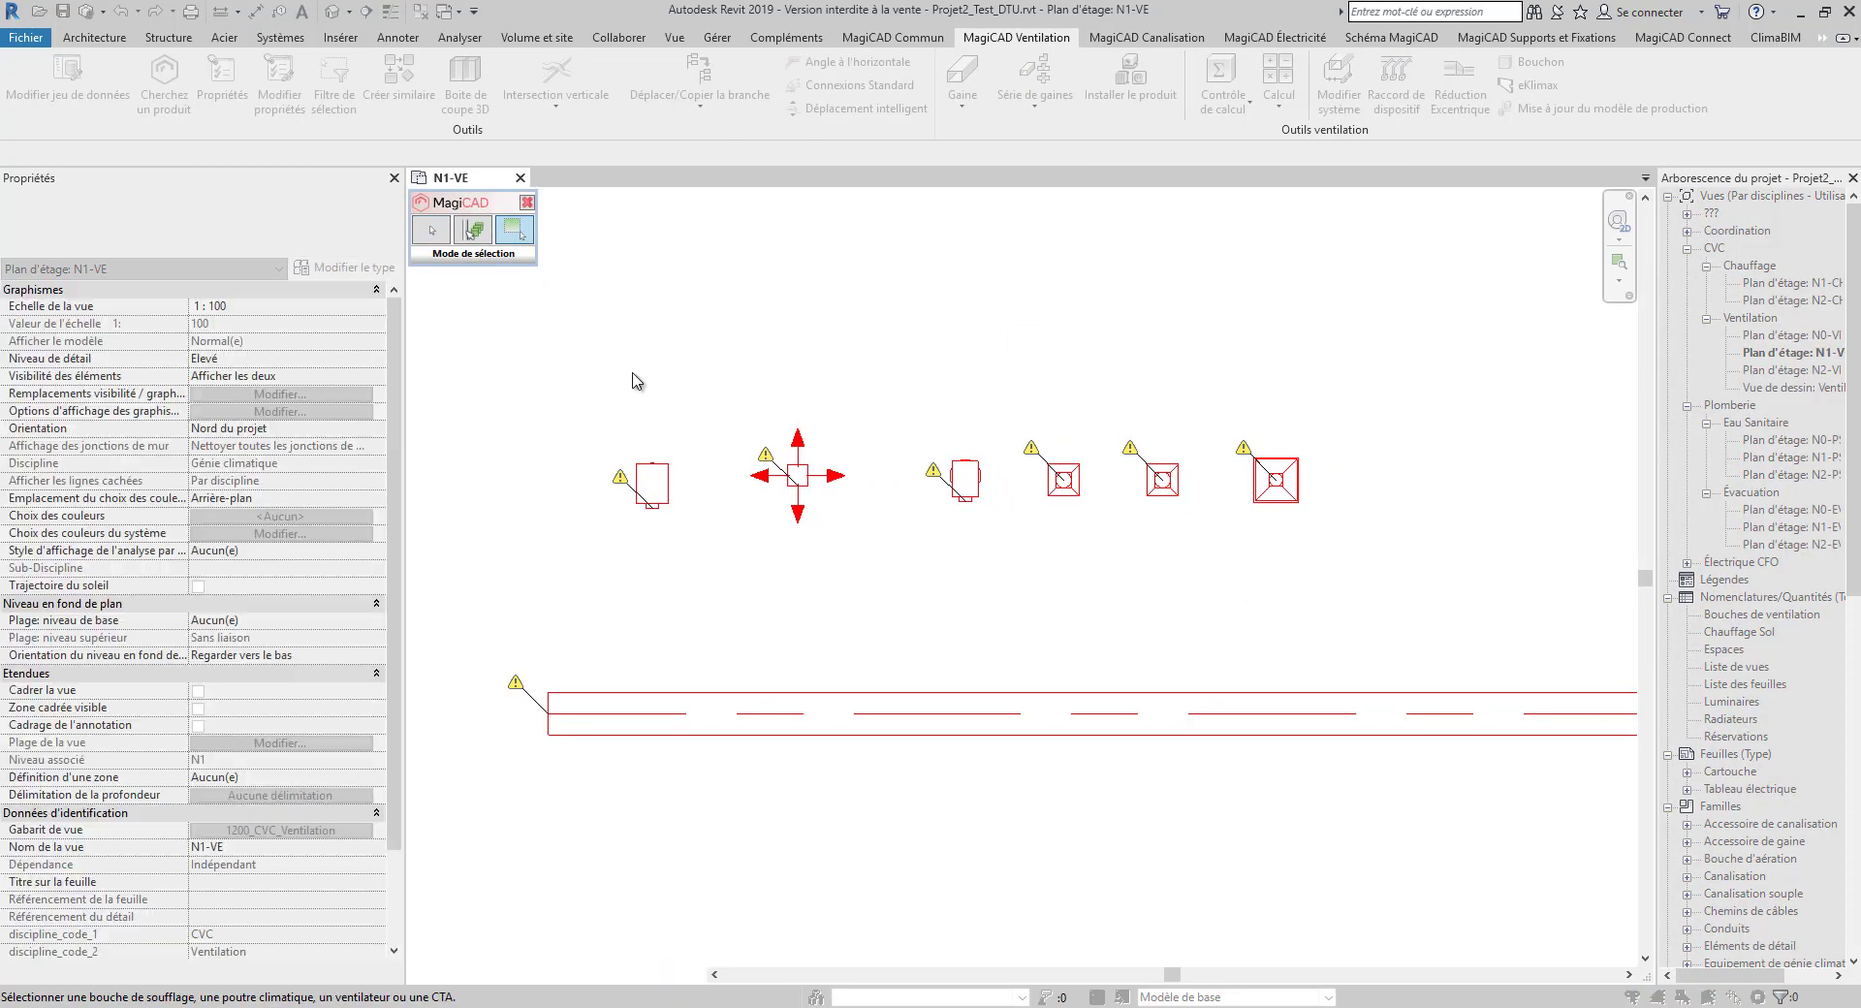
pyautogui.moveTo(631, 374); pyautogui.dragTo(1357, 647)
pyautogui.click(738, 690)
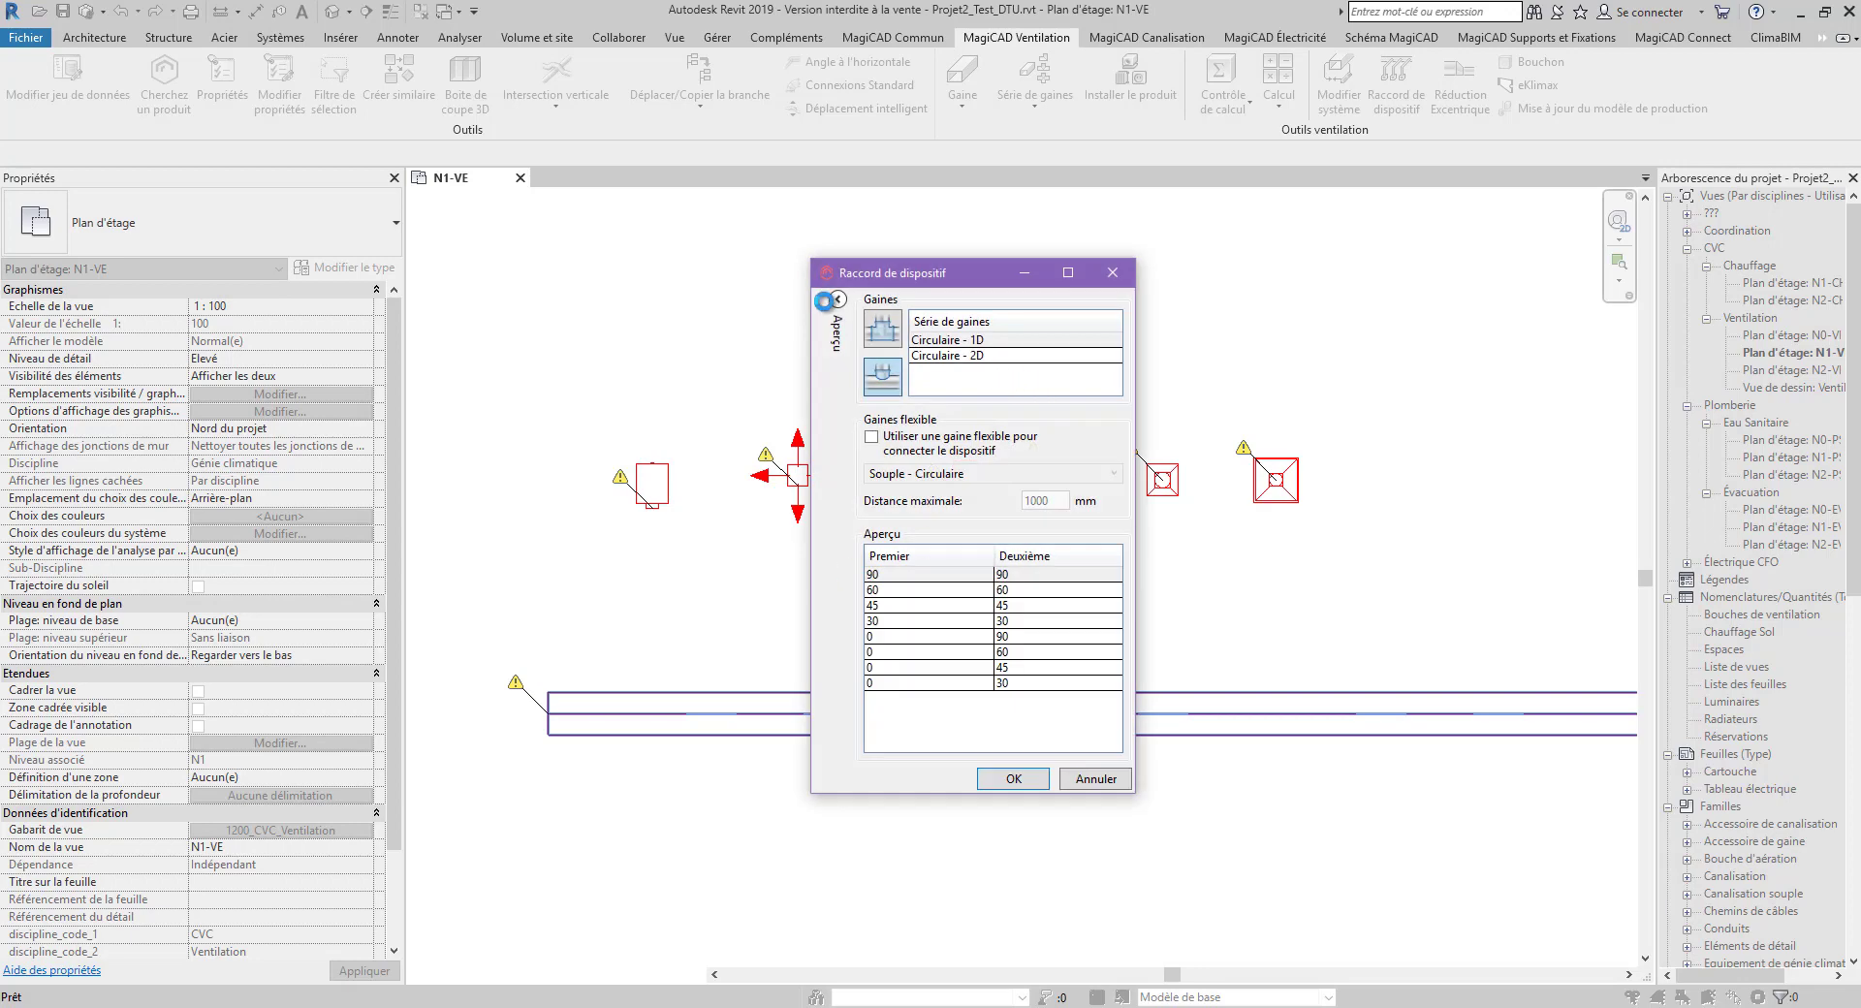
# Show the temporary 3D preview of the device connections and choose the 45/45 angle combination
pyautogui.moveTo(876, 273); pyautogui.dragTo(1435, 262)
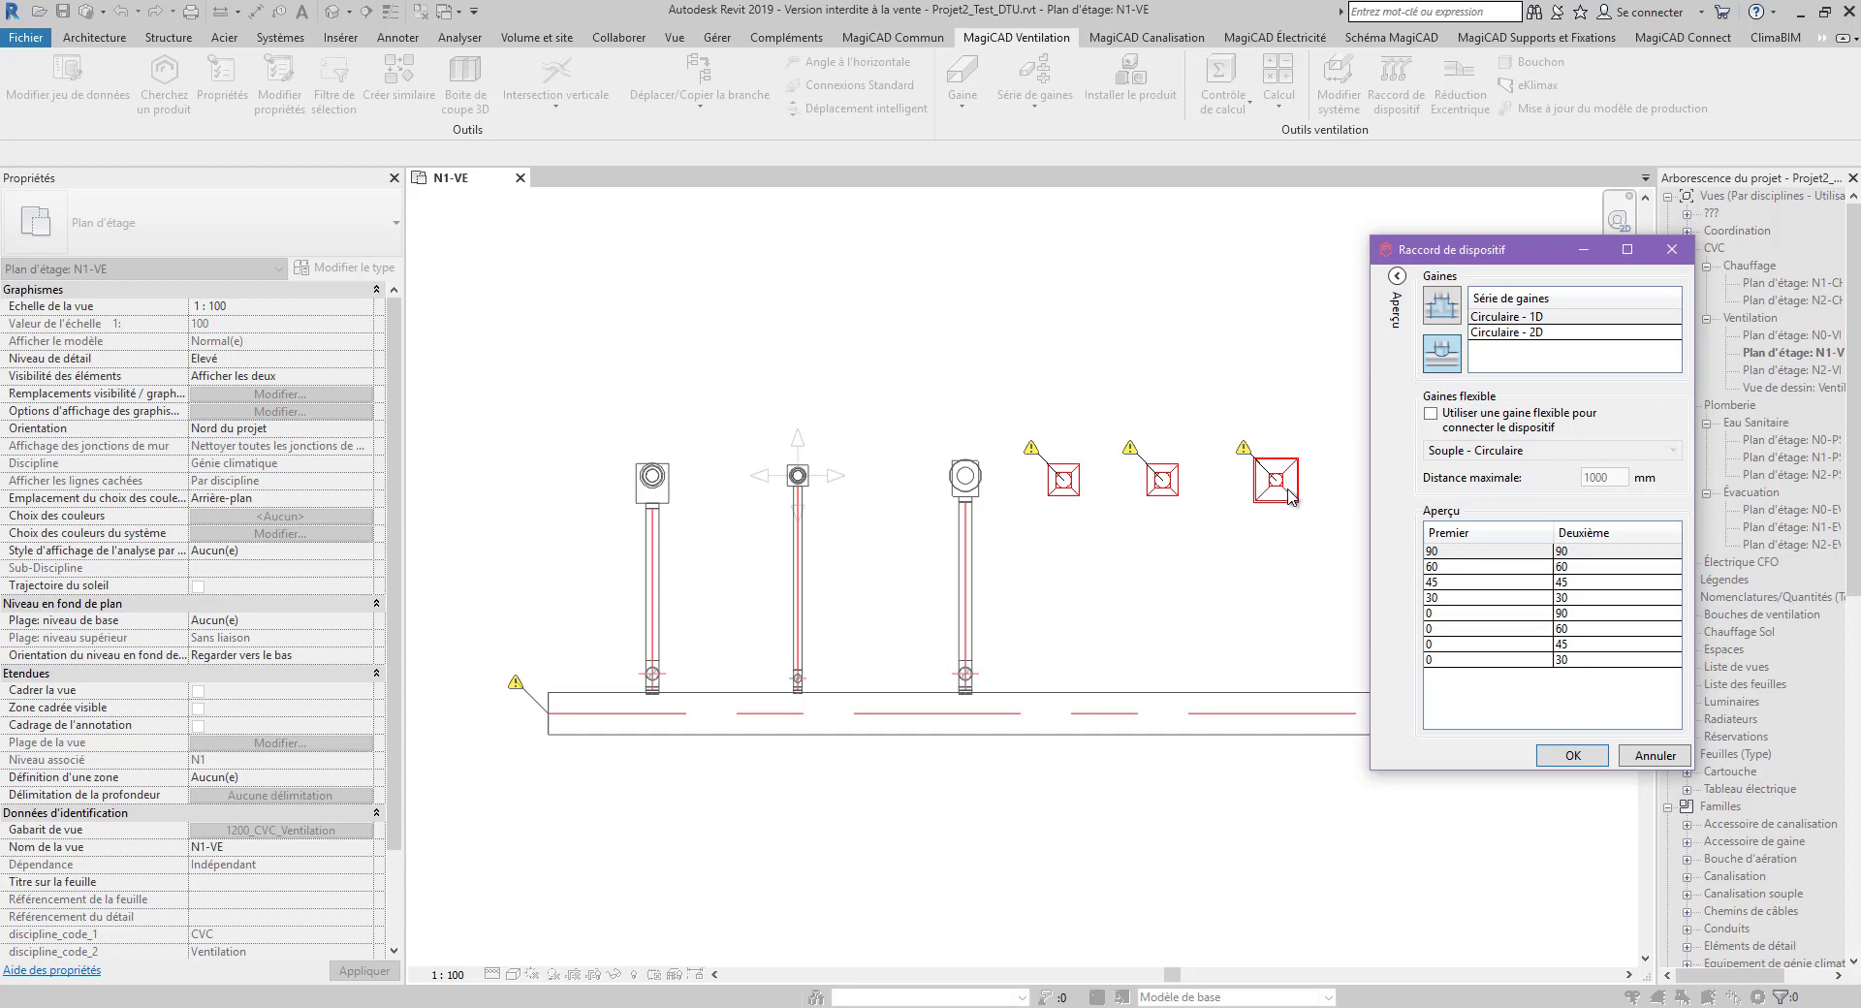
pyautogui.click(1398, 277)
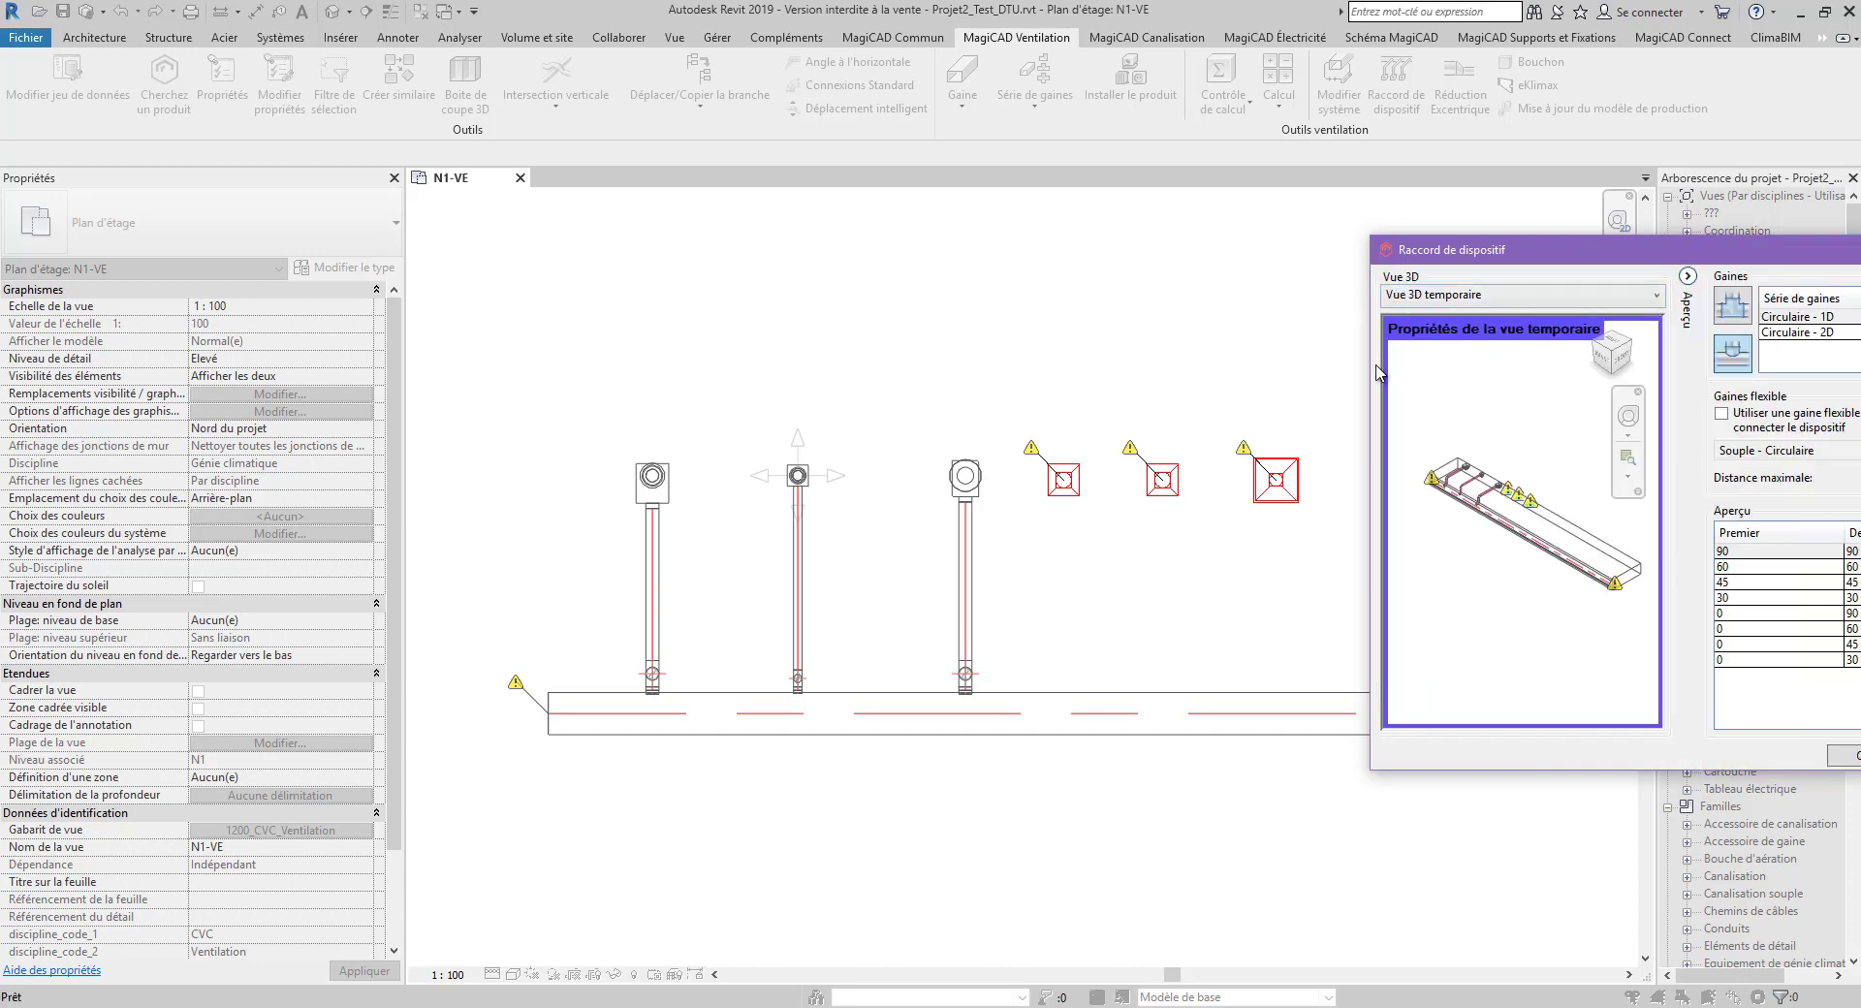
pyautogui.moveTo(1616, 260); pyautogui.dragTo(1376, 207)
pyautogui.scroll(5, 1201, 434)
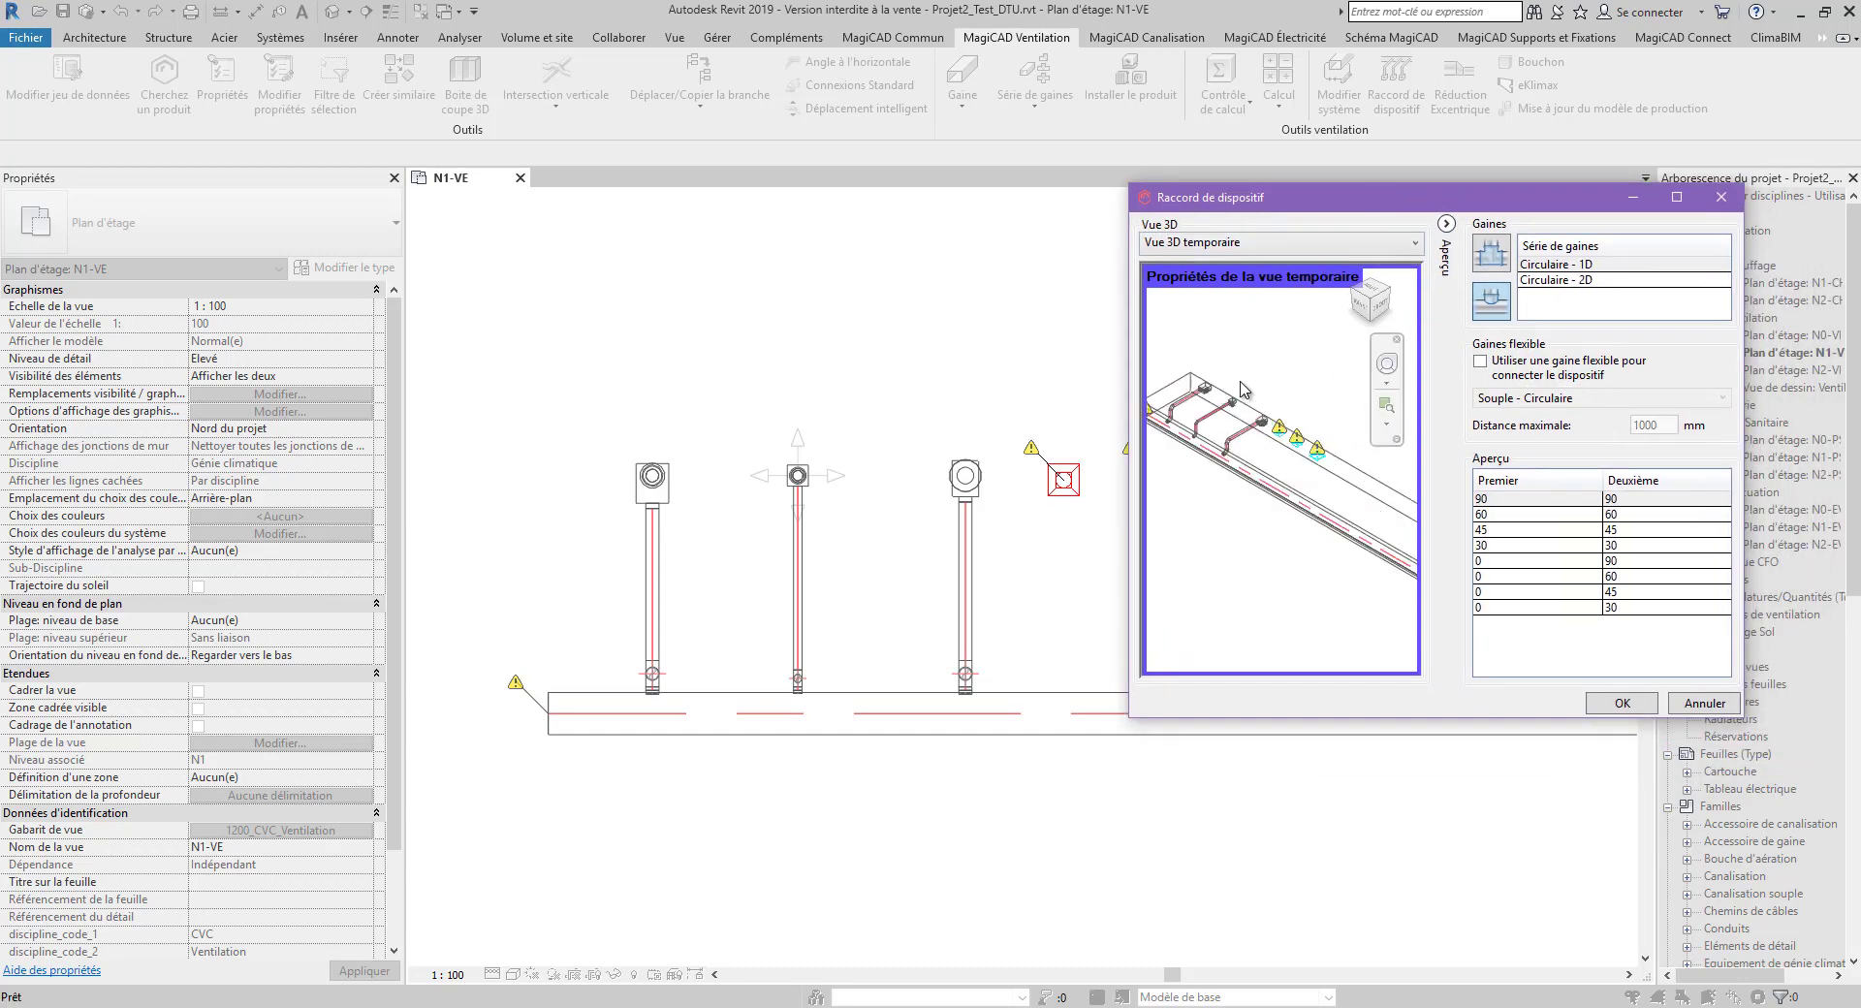
pyautogui.moveTo(1201, 433); pyautogui.dragTo(1261, 416, button='middle')
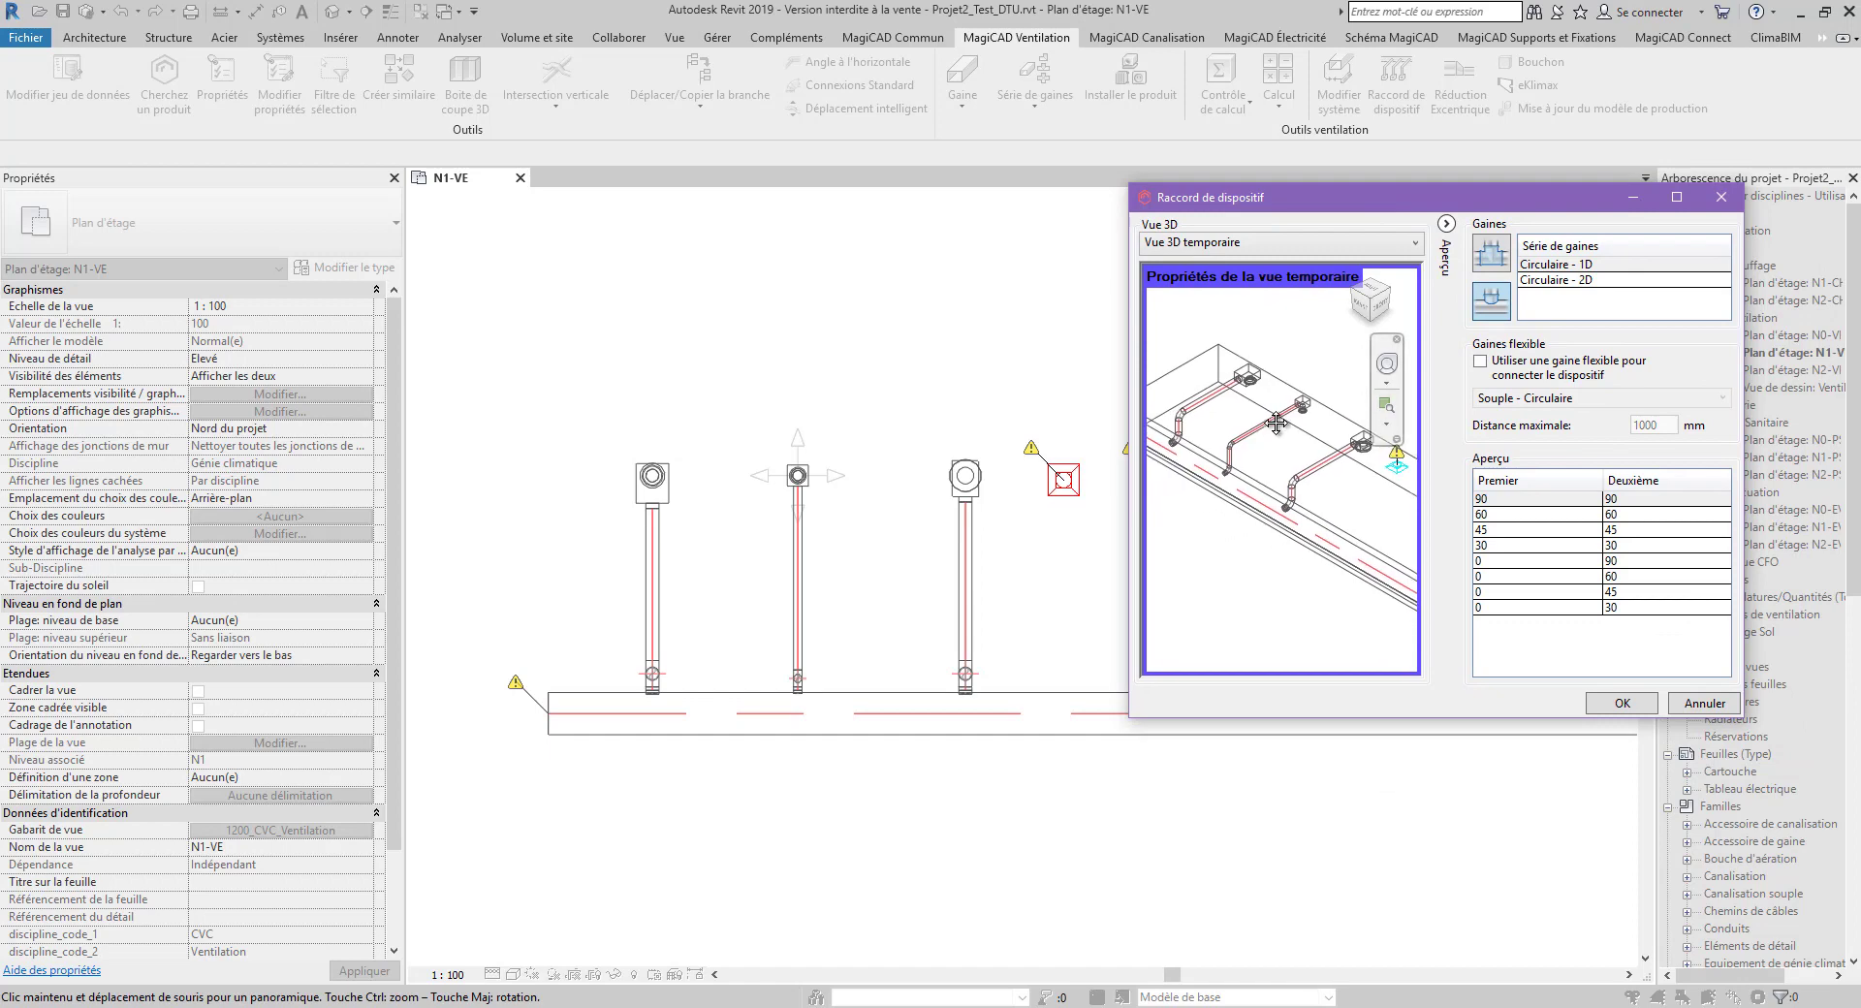
pyautogui.click(1628, 530)
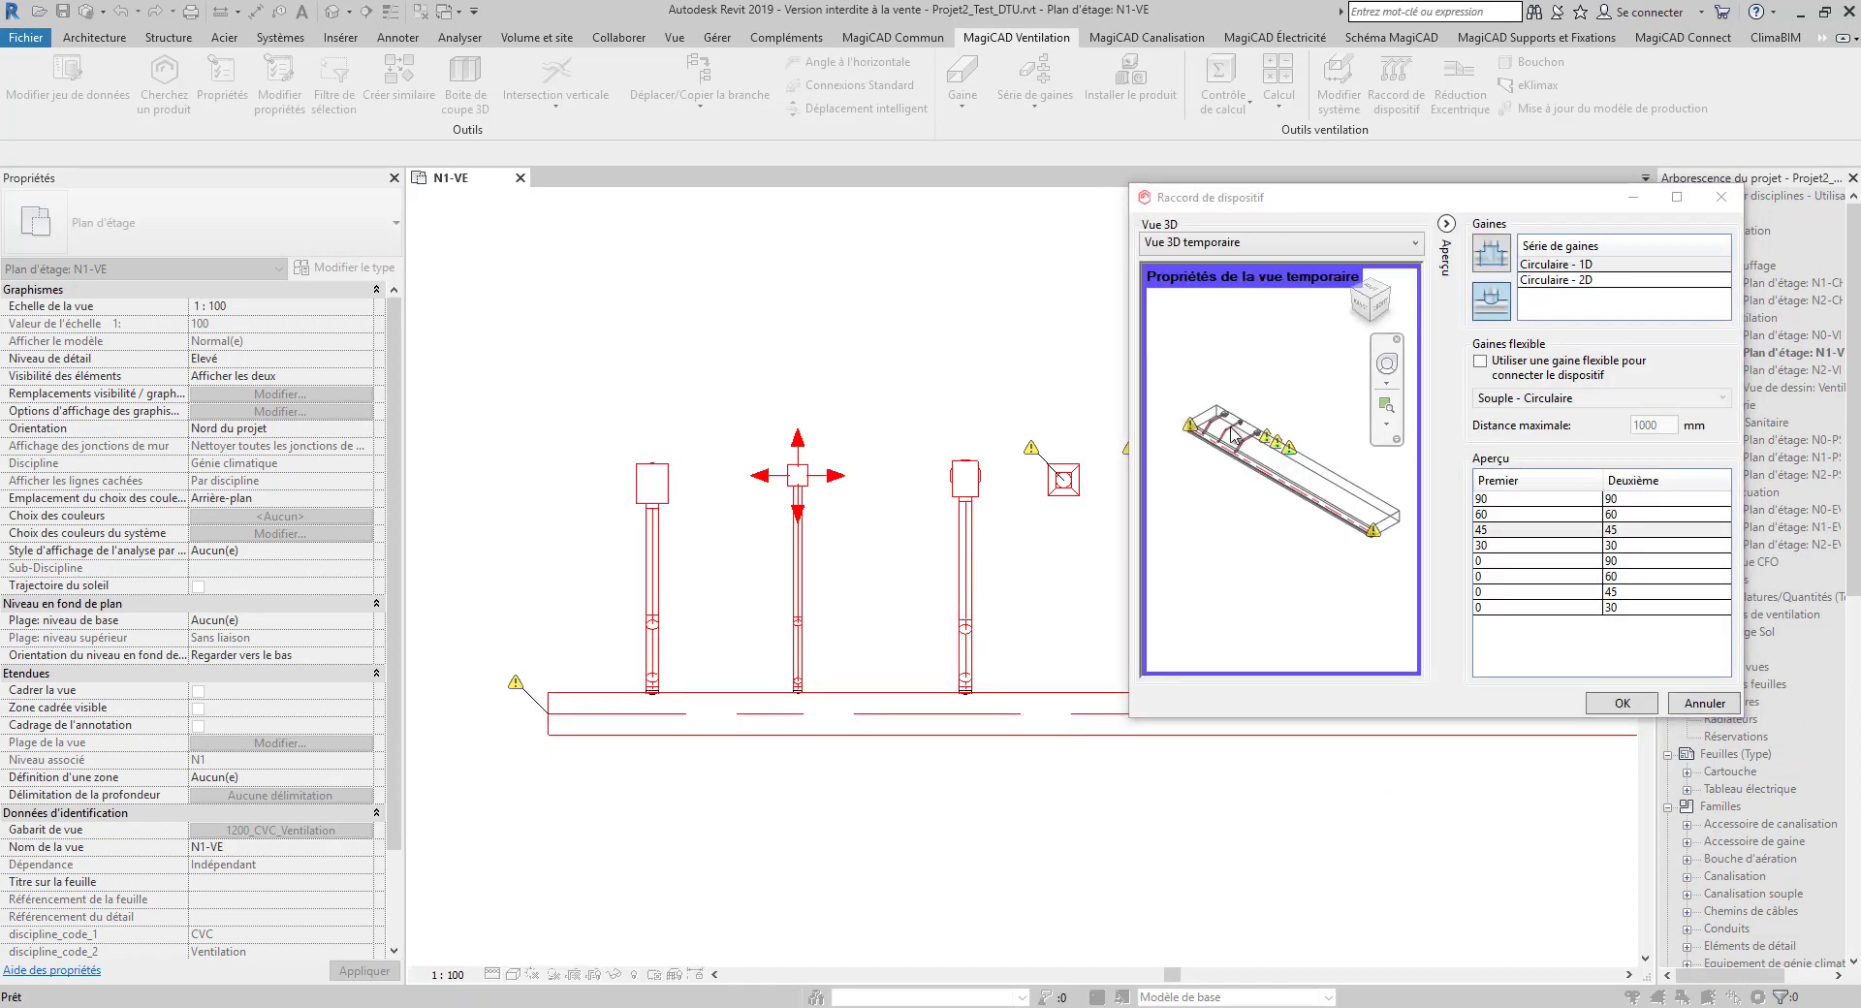
# Apply the 45/45 device connections for the current terminals and connect the three remaining terminals to the main duct with the same 45/45 angles
pyautogui.scroll(7, 1231, 426)
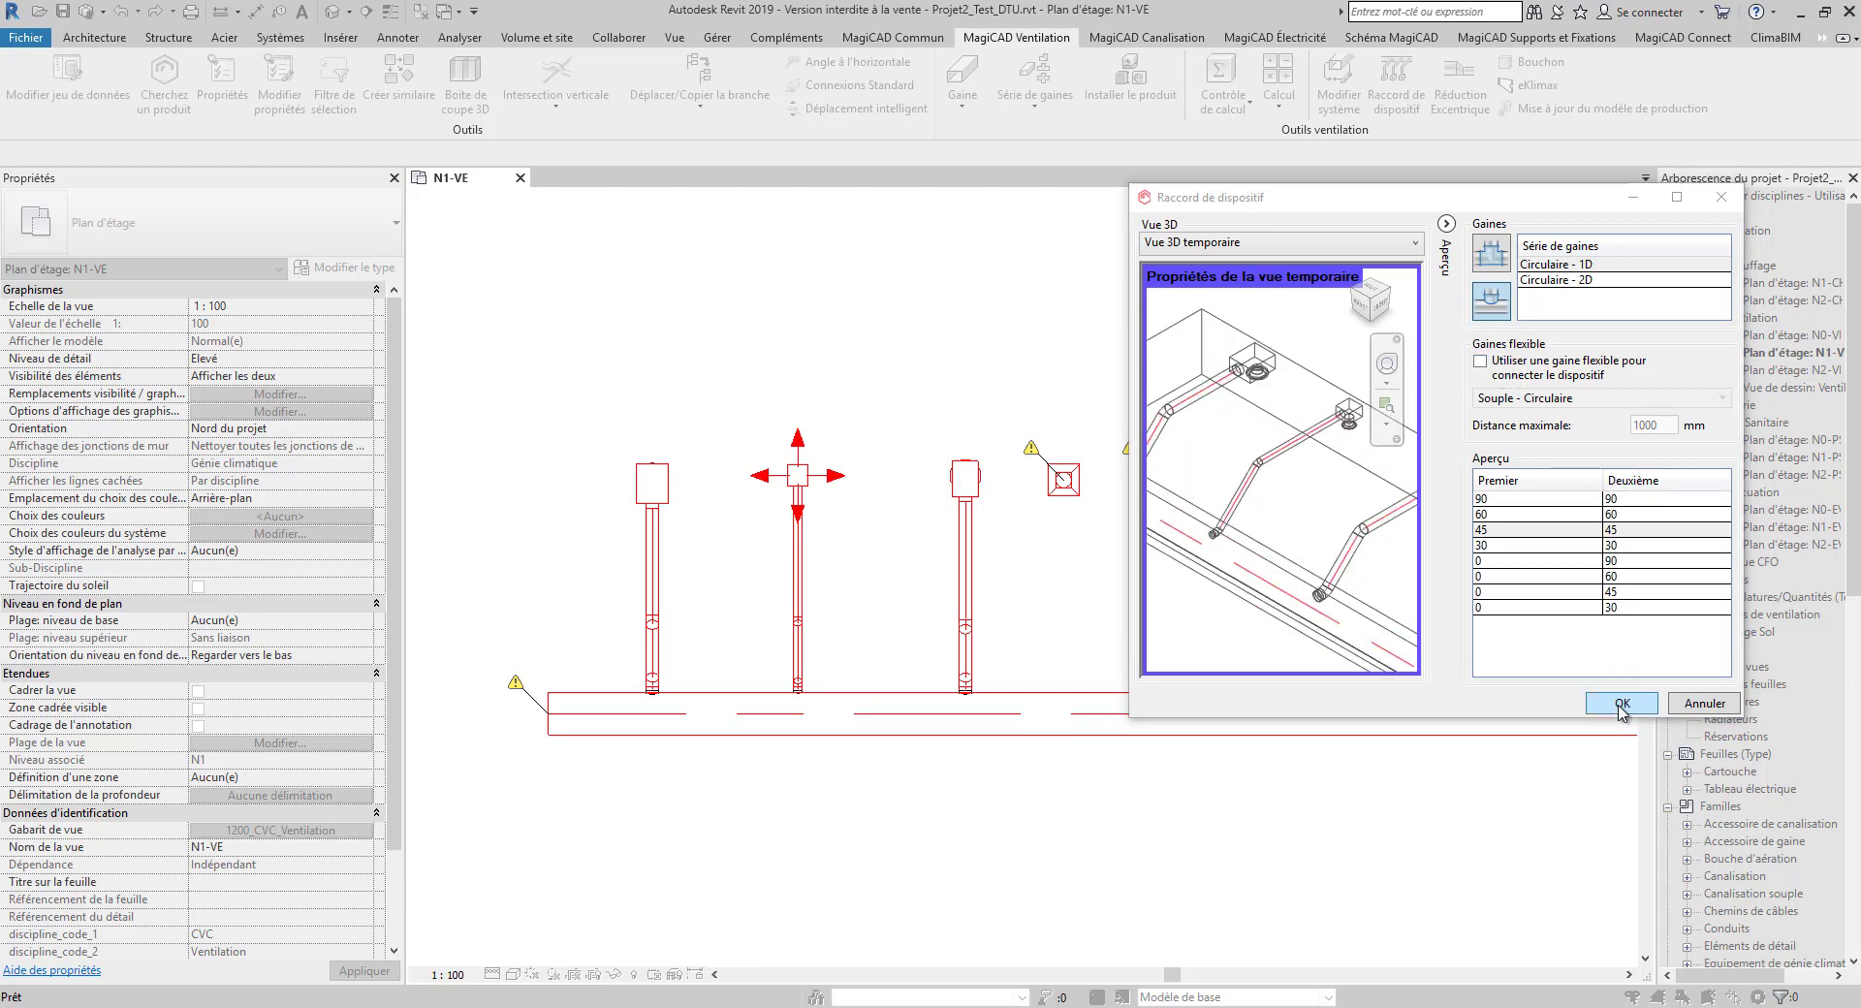
pyautogui.click(1622, 704)
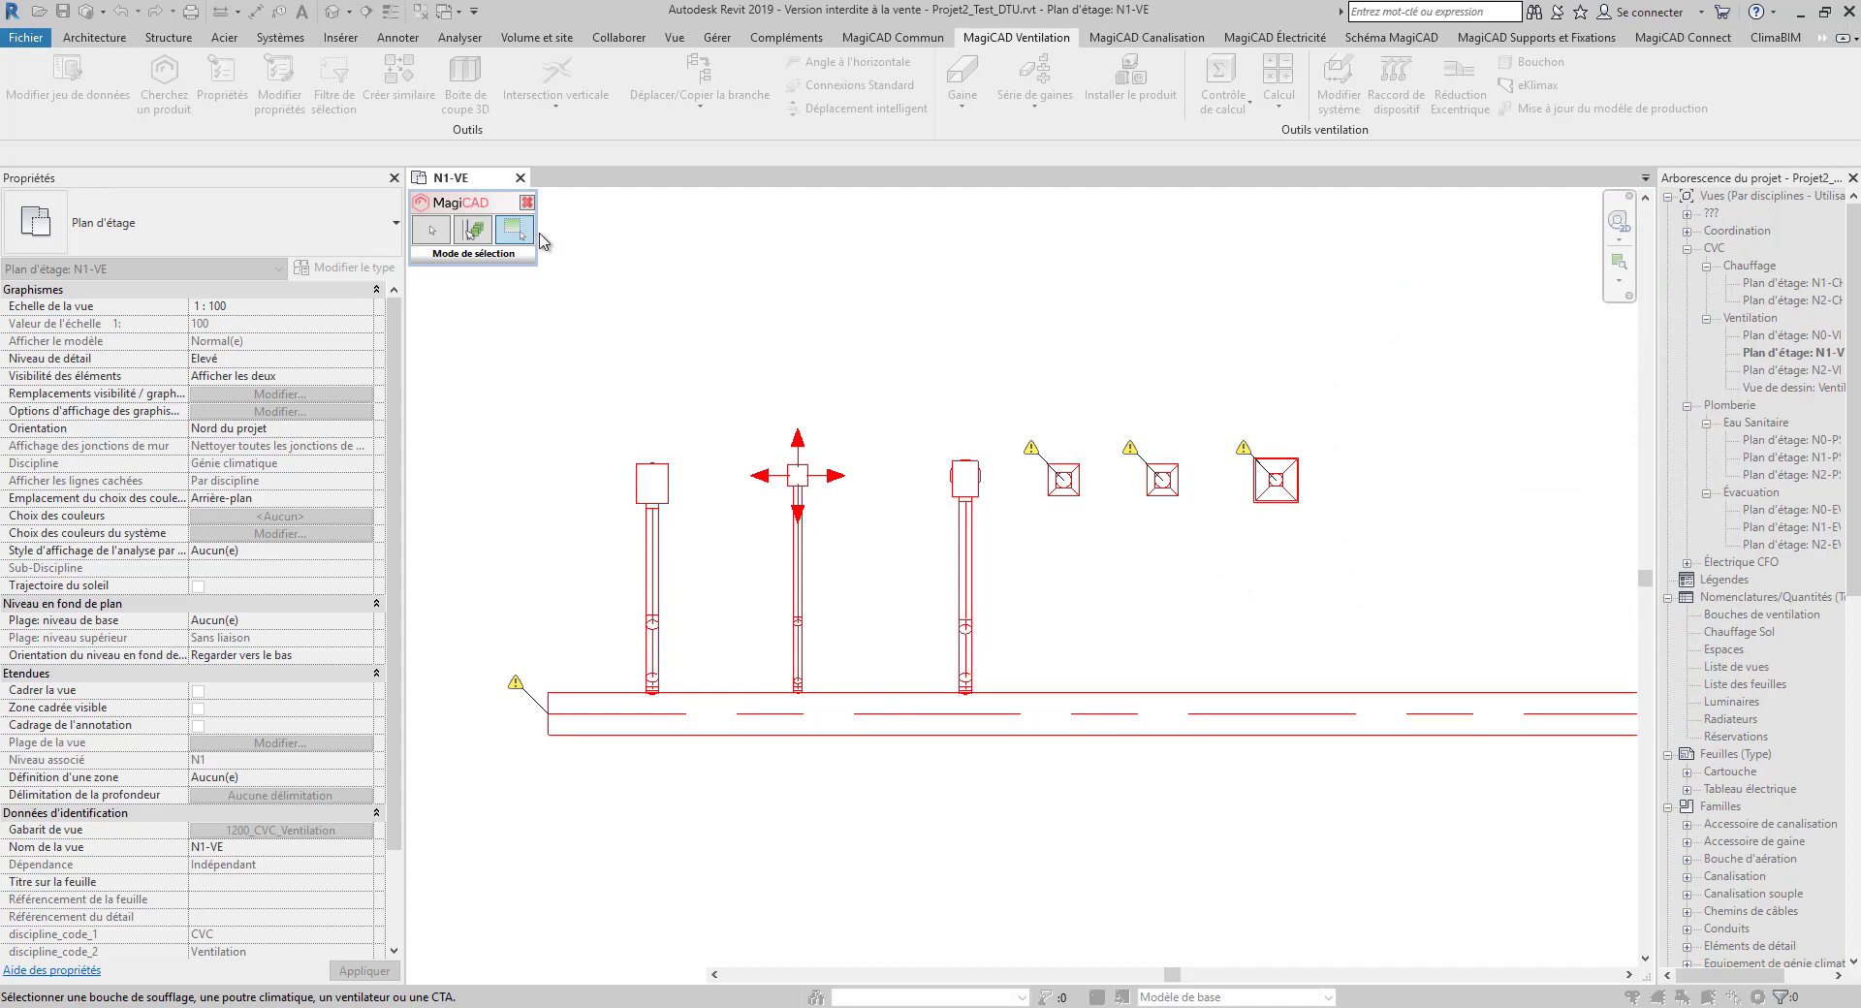
pyautogui.moveTo(1029, 415); pyautogui.dragTo(1413, 581)
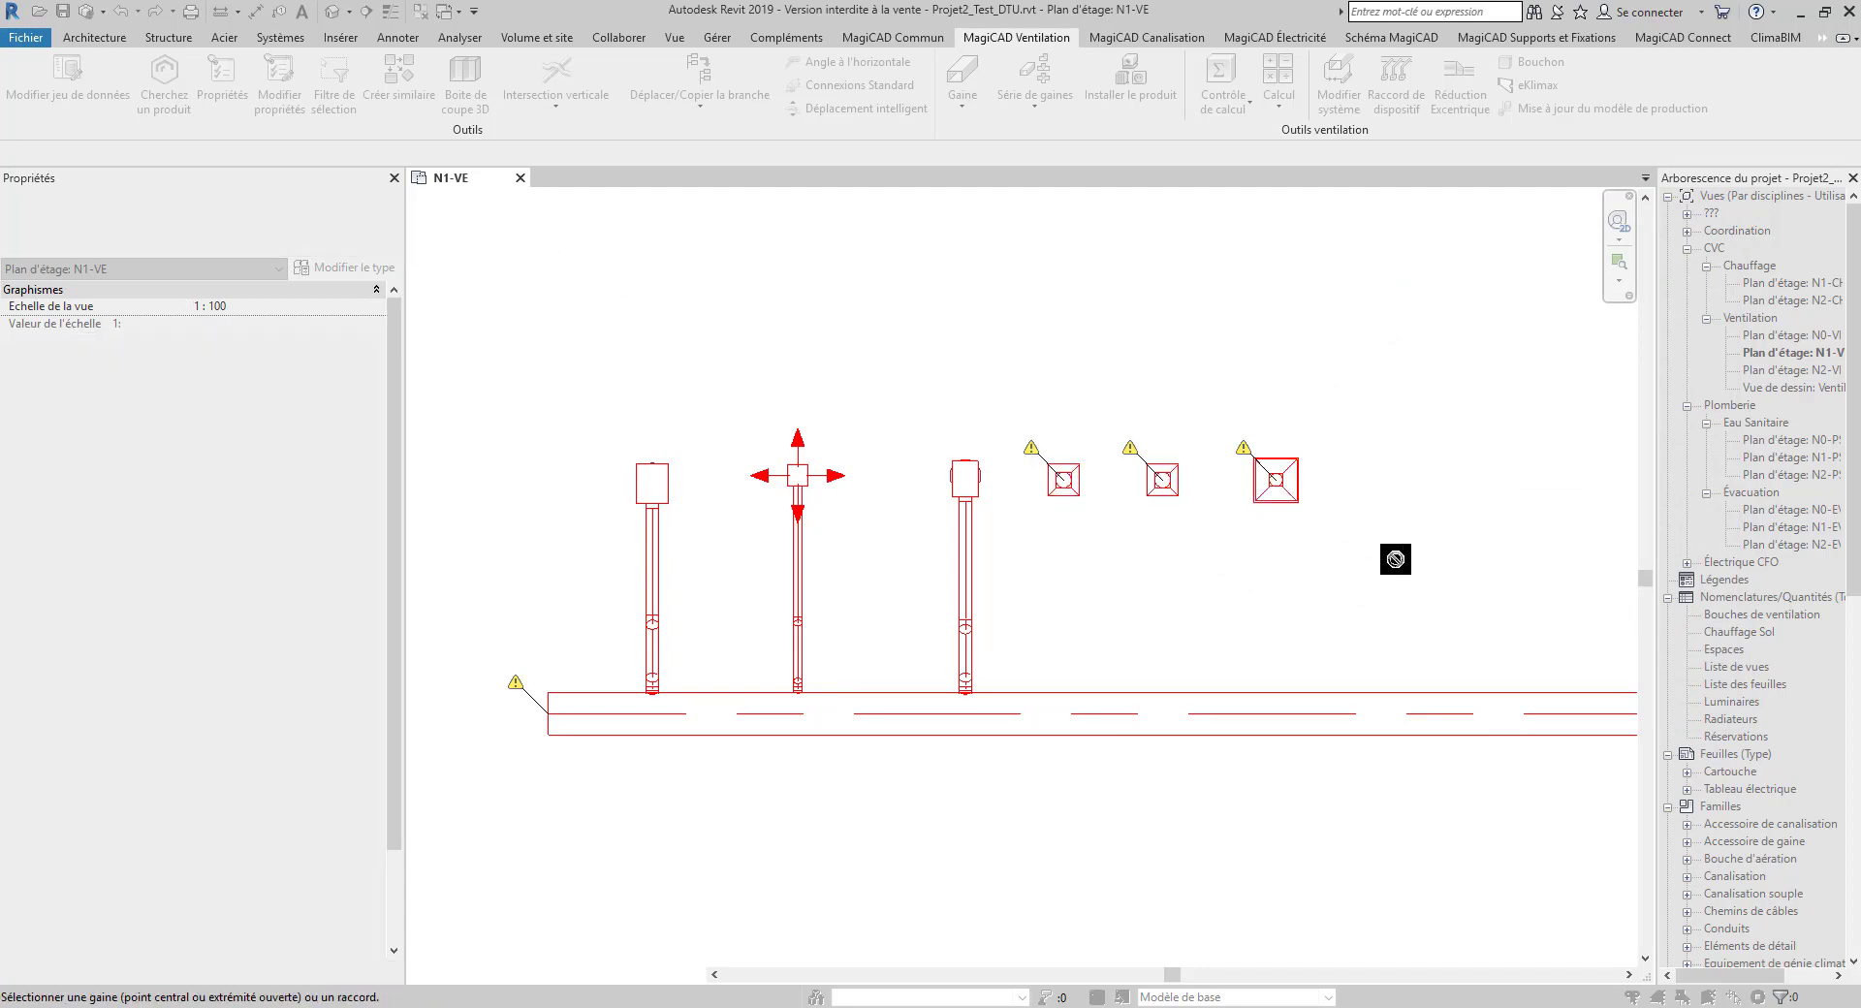
pyautogui.click(1165, 694)
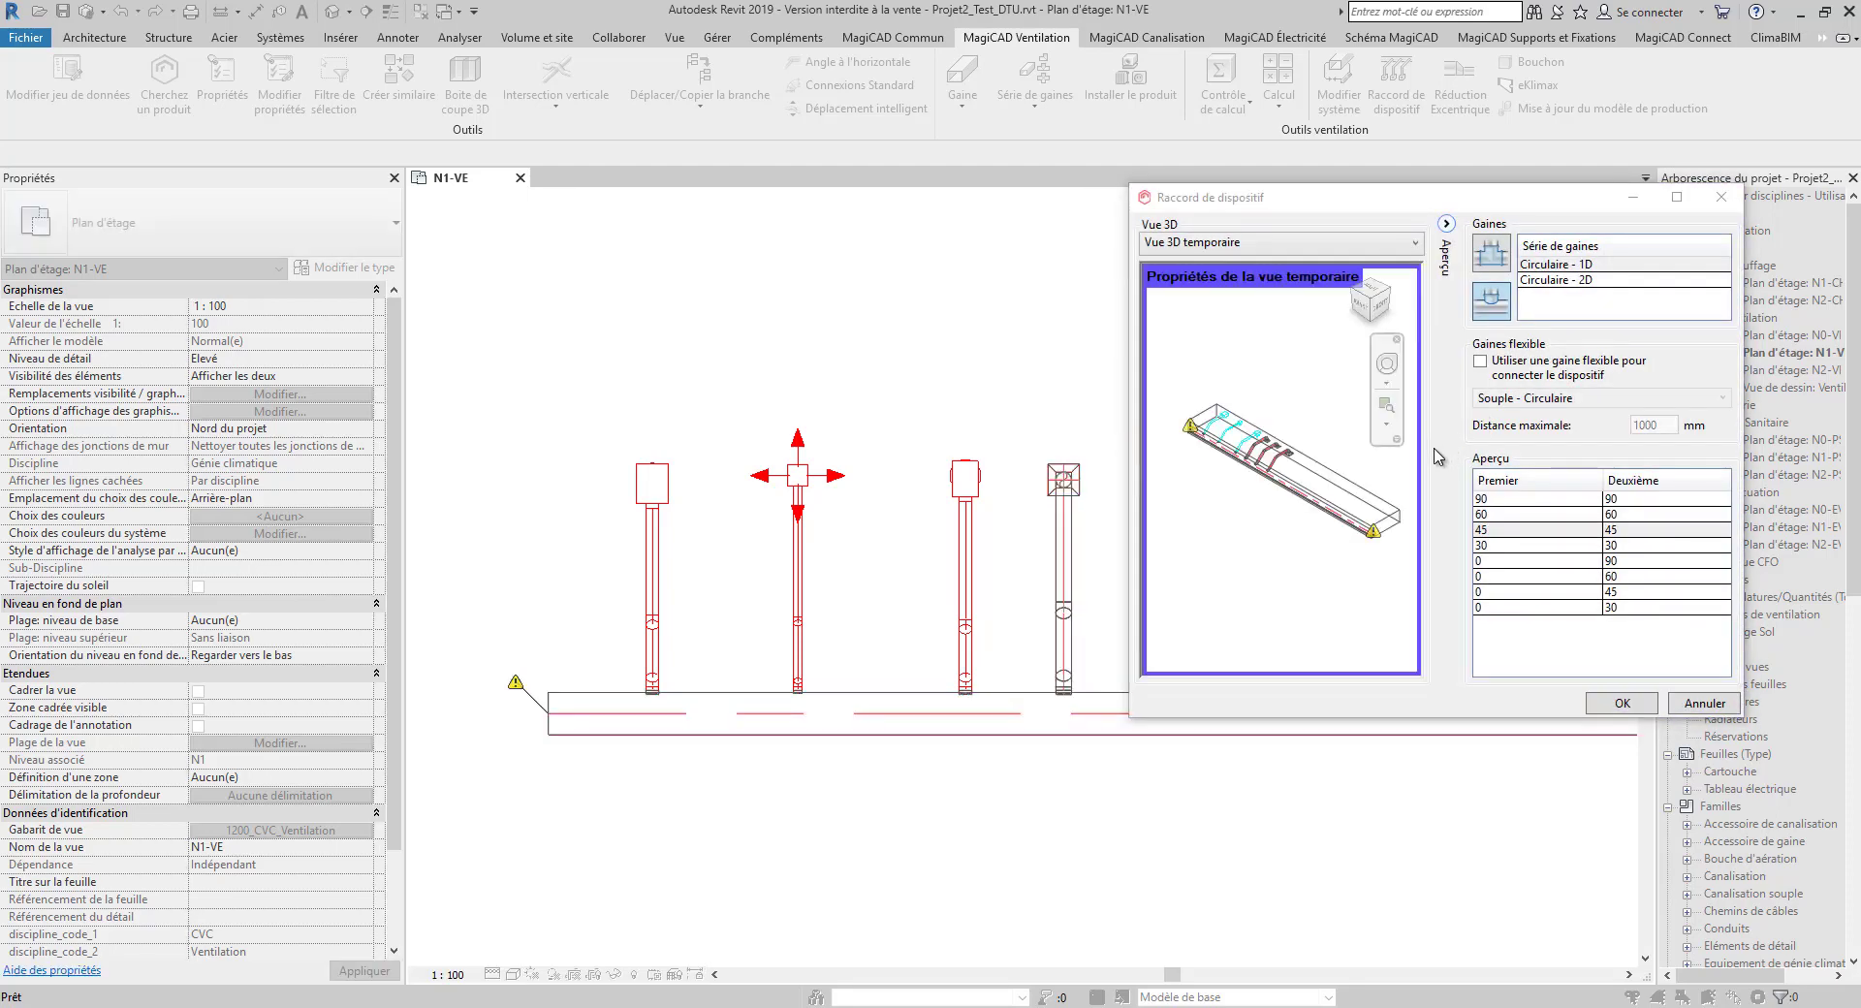
pyautogui.scroll(3, 1267, 455)
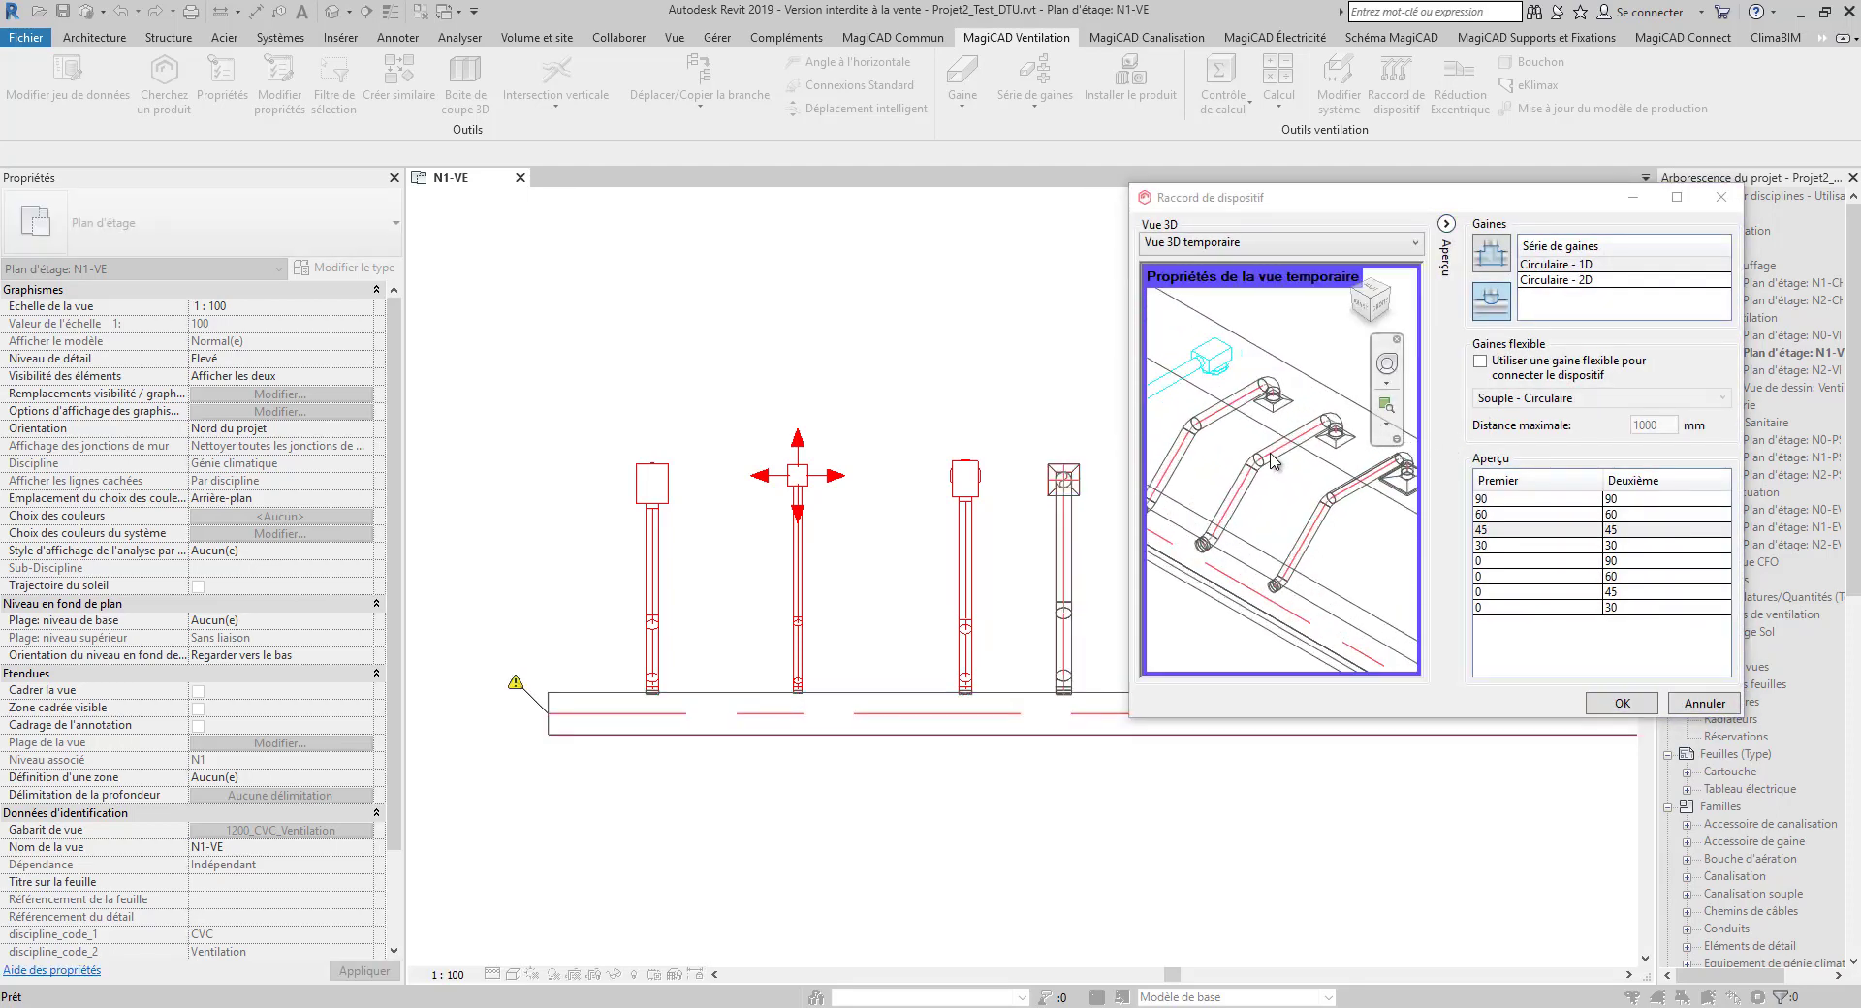
pyautogui.scroll(2, 1351, 433)
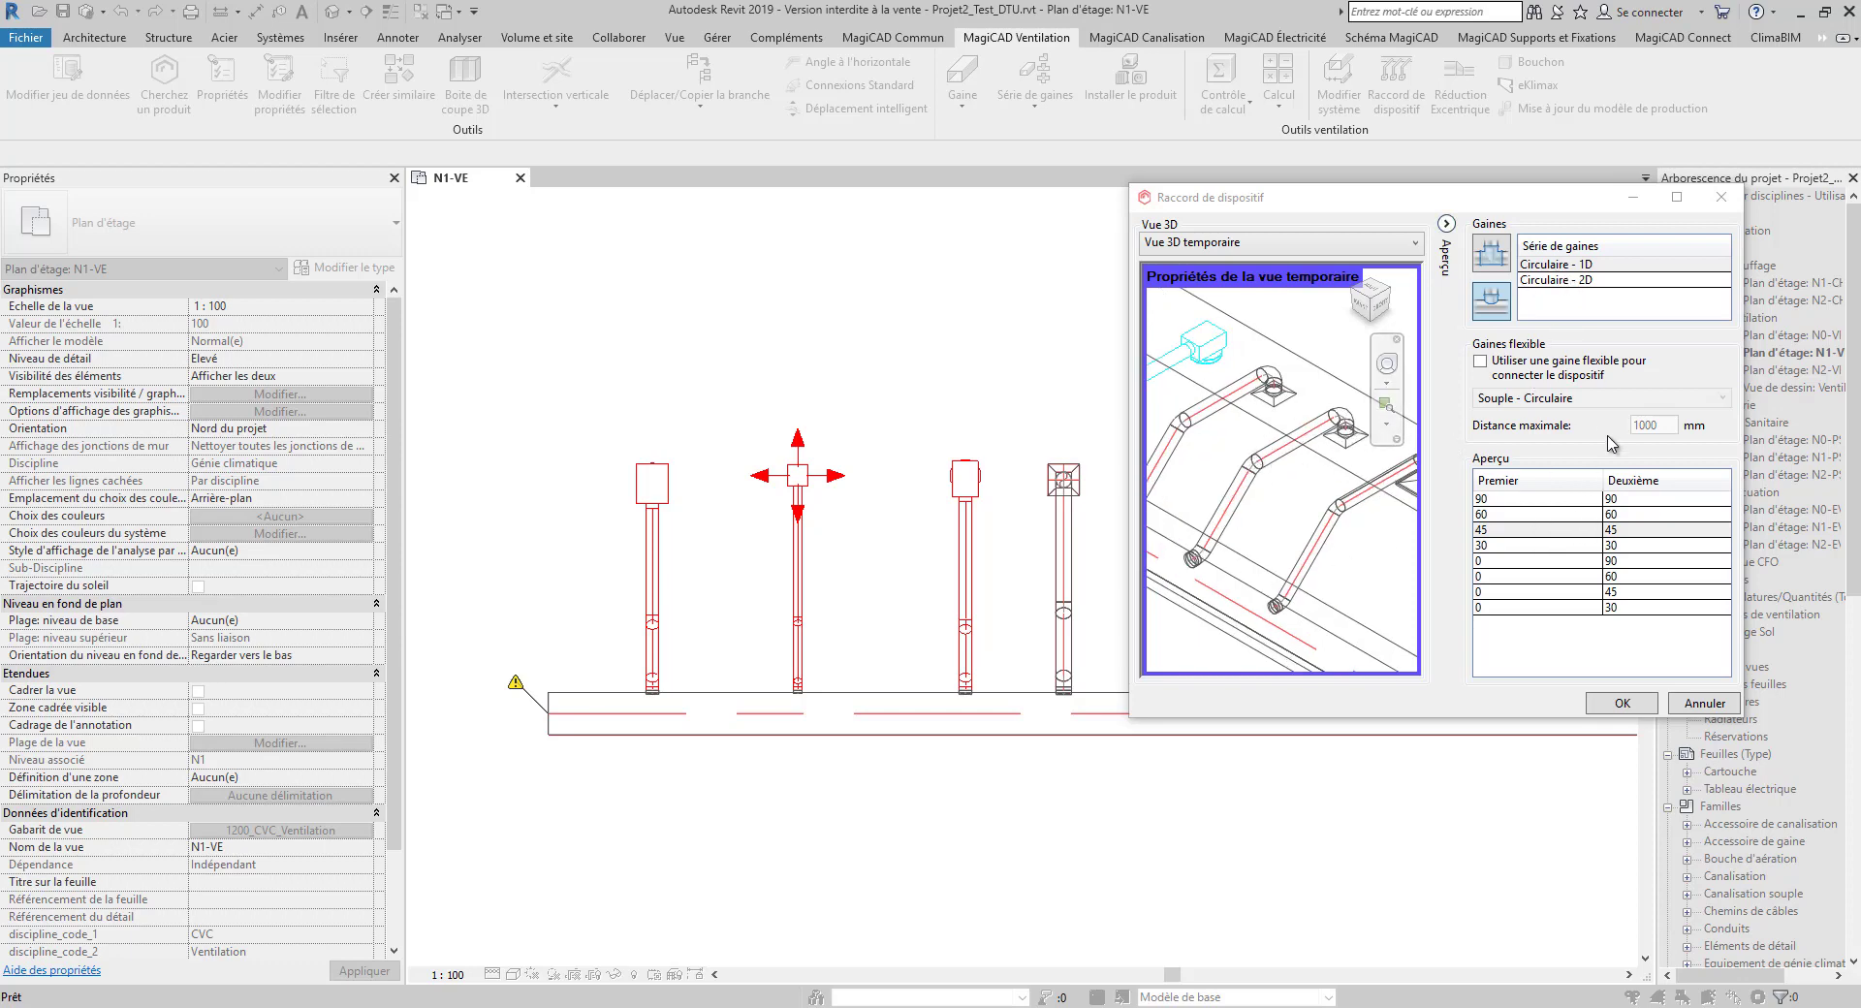
pyautogui.click(1621, 703)
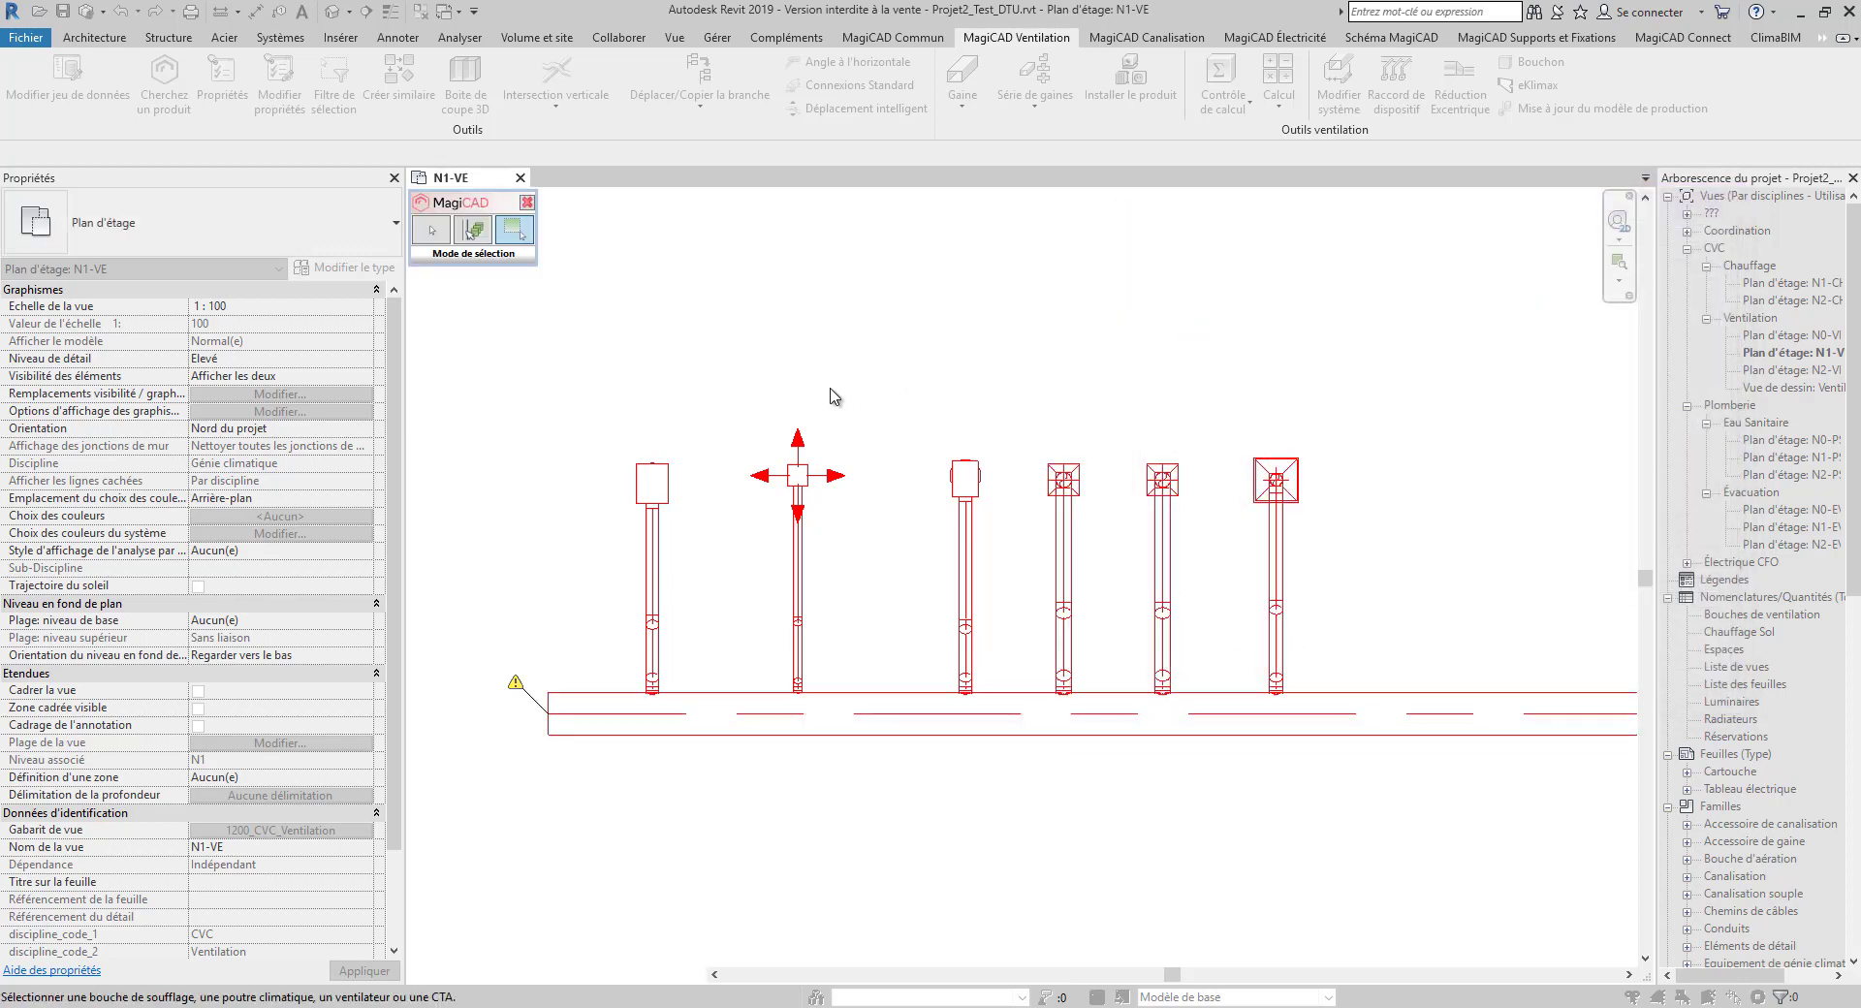
pyautogui.press('Escape')
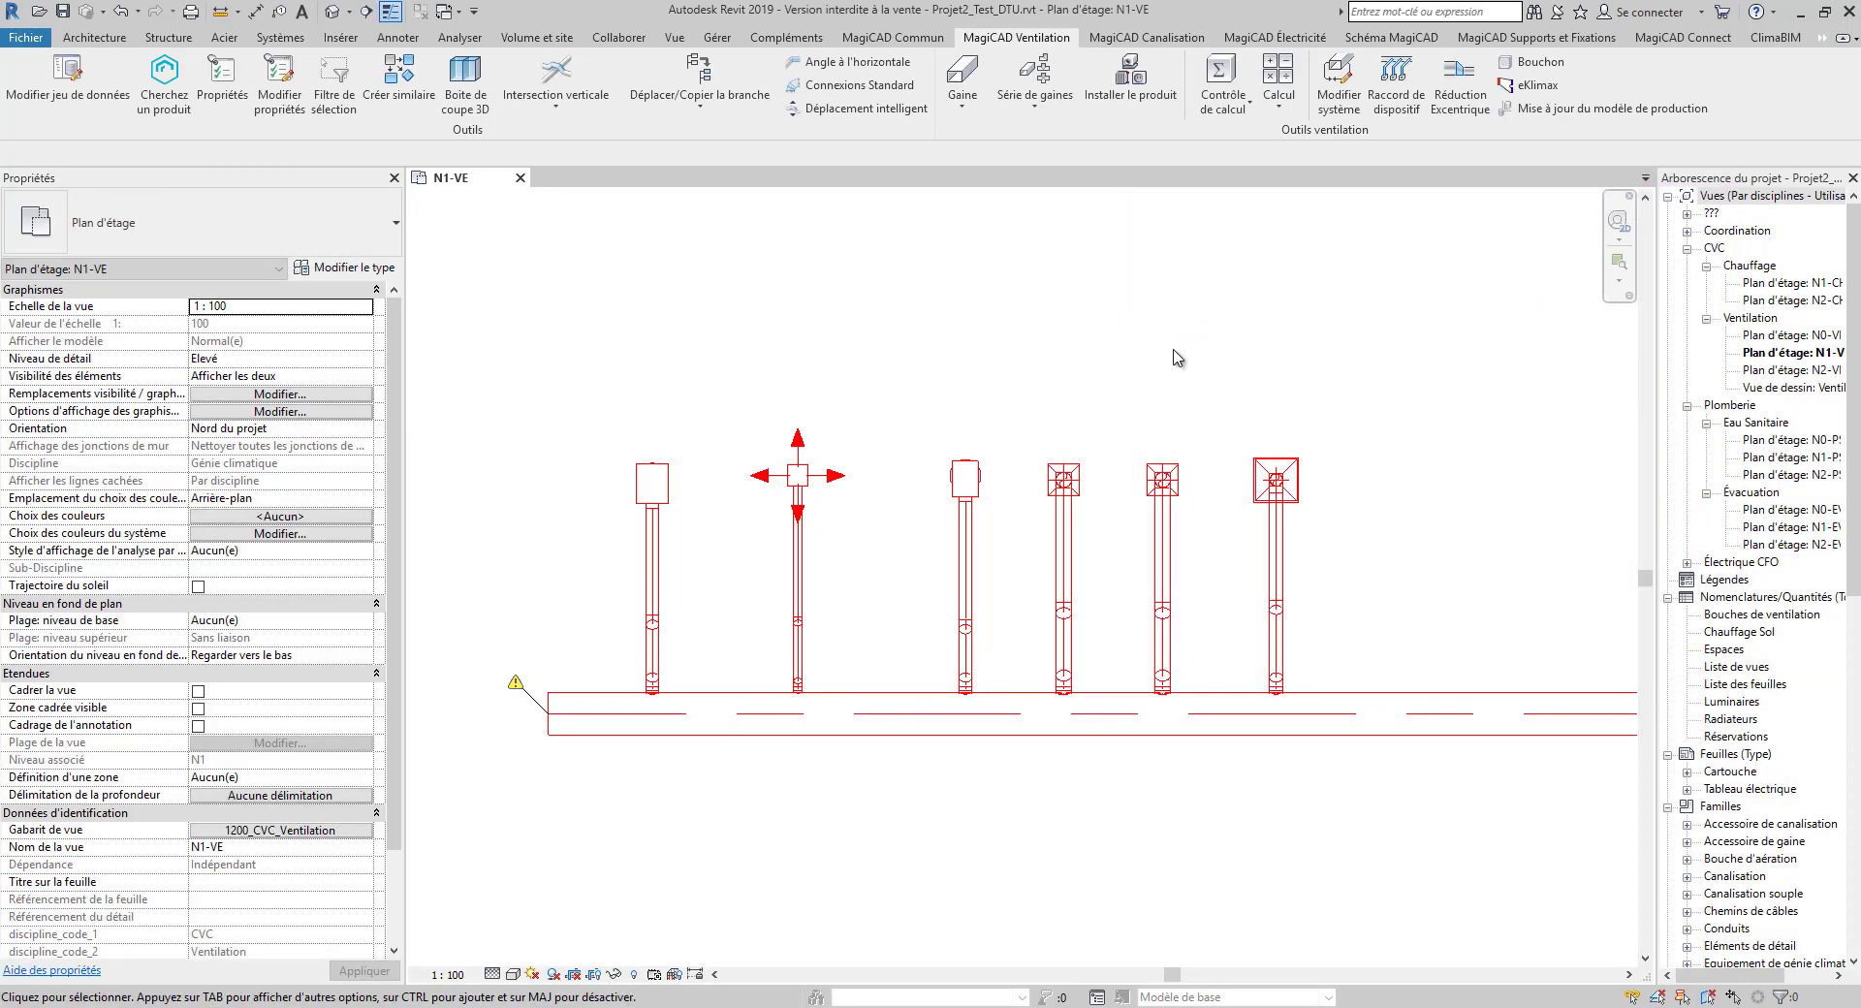
# Close the open left end of the main duct with an end cap (Bouchon)
pyautogui.click(1535, 62)
pyautogui.click(704, 702)
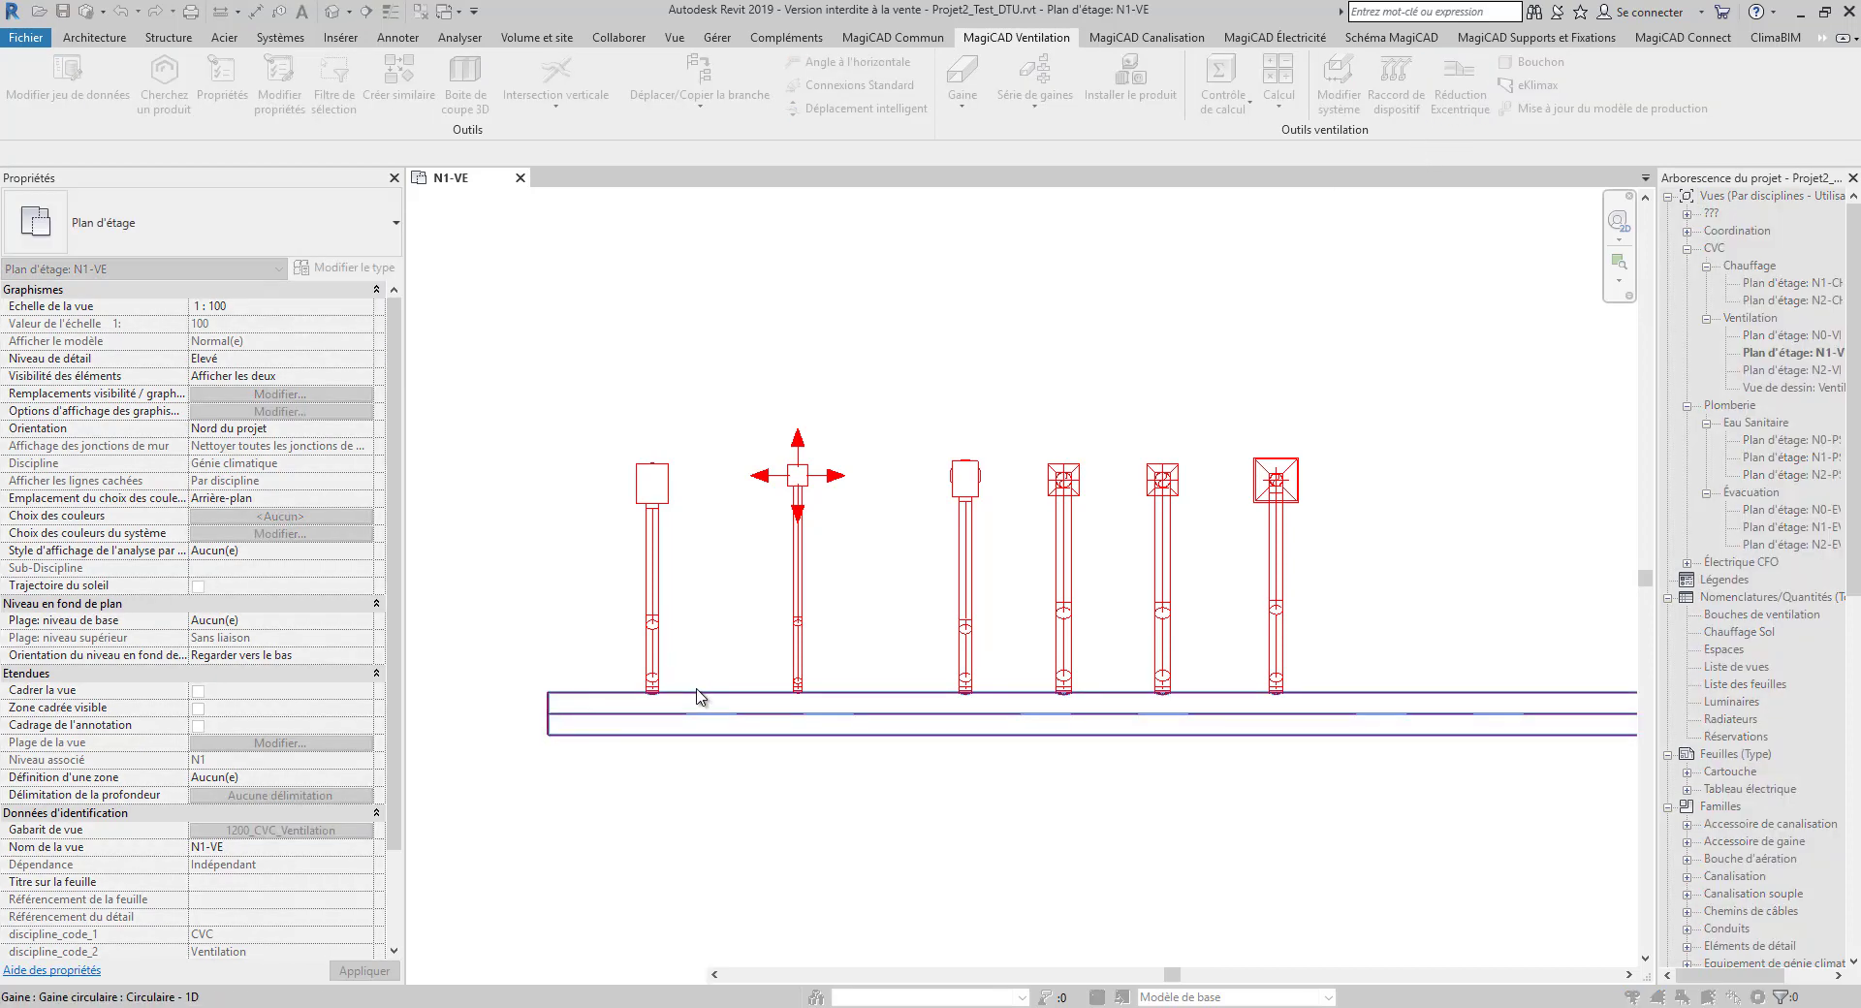
pyautogui.scroll(-2, 1241, 766)
pyautogui.moveTo(1249, 768); pyautogui.dragTo(1008, 761, button='middle')
pyautogui.press('Escape')
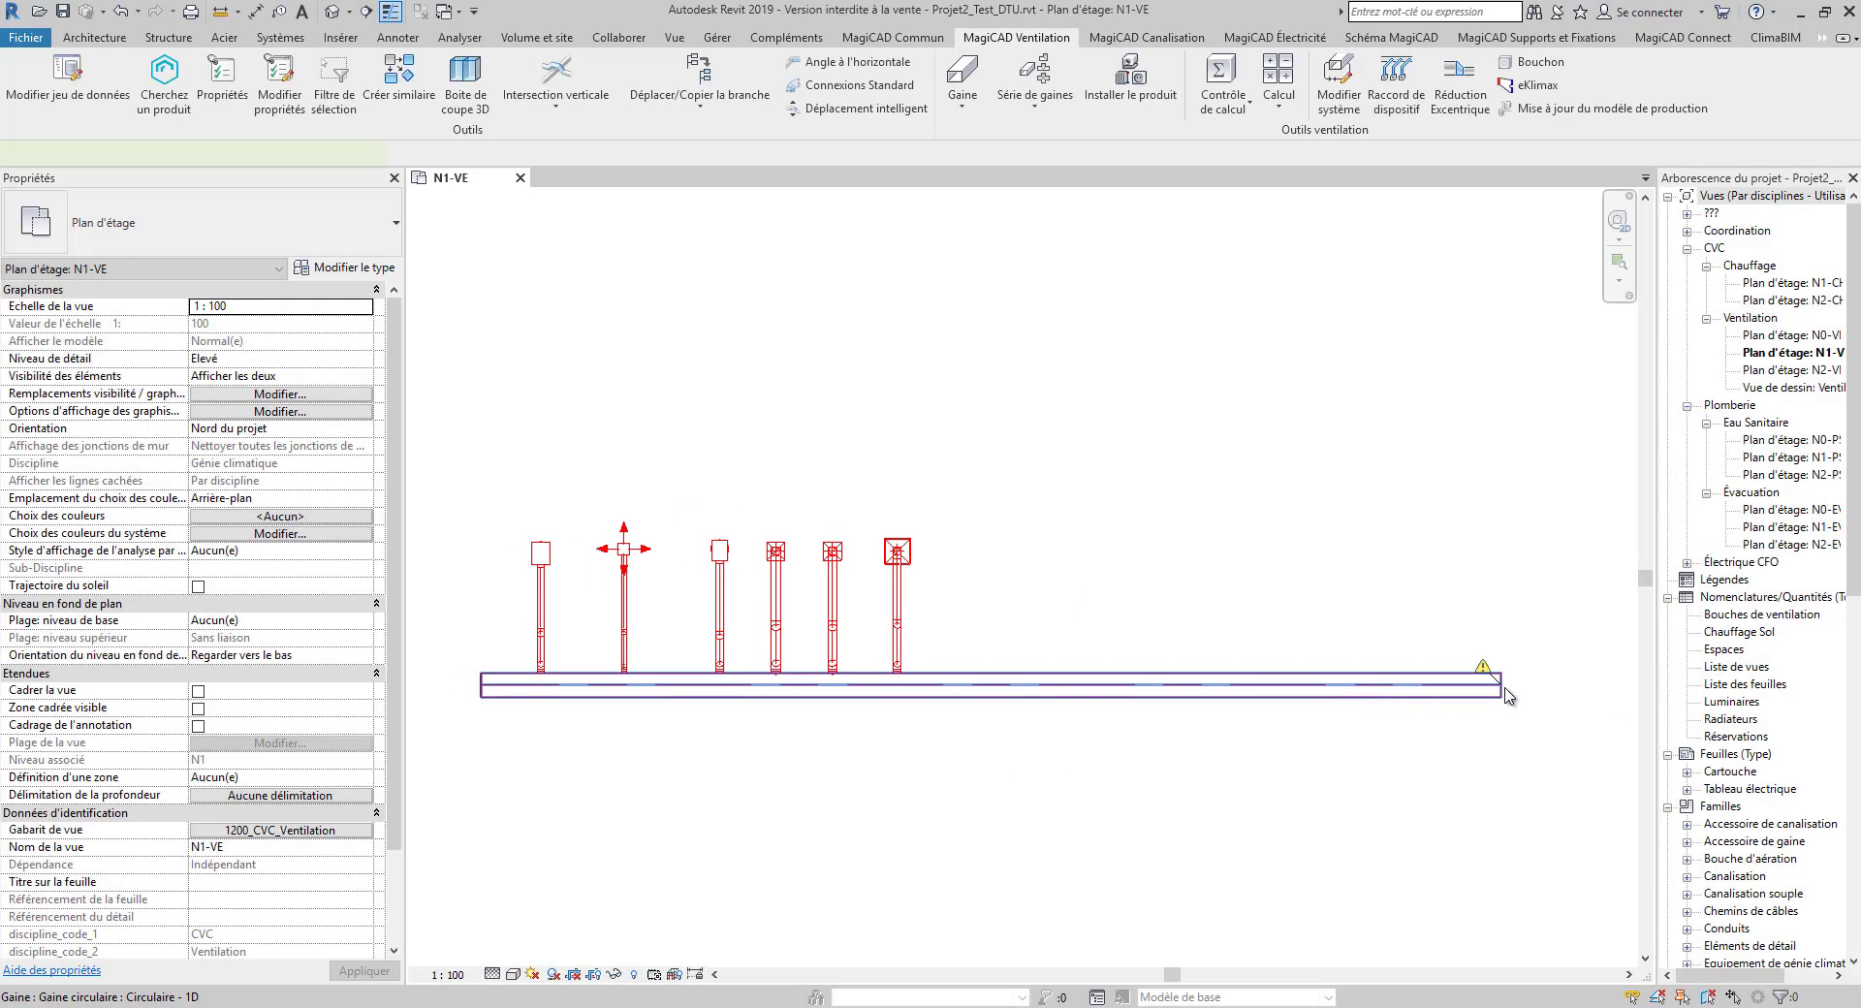
# Shorten the main duct from its right end to a length of 8800 mm
pyautogui.click(1505, 688)
pyautogui.moveTo(1503, 687); pyautogui.dragTo(1014, 697)
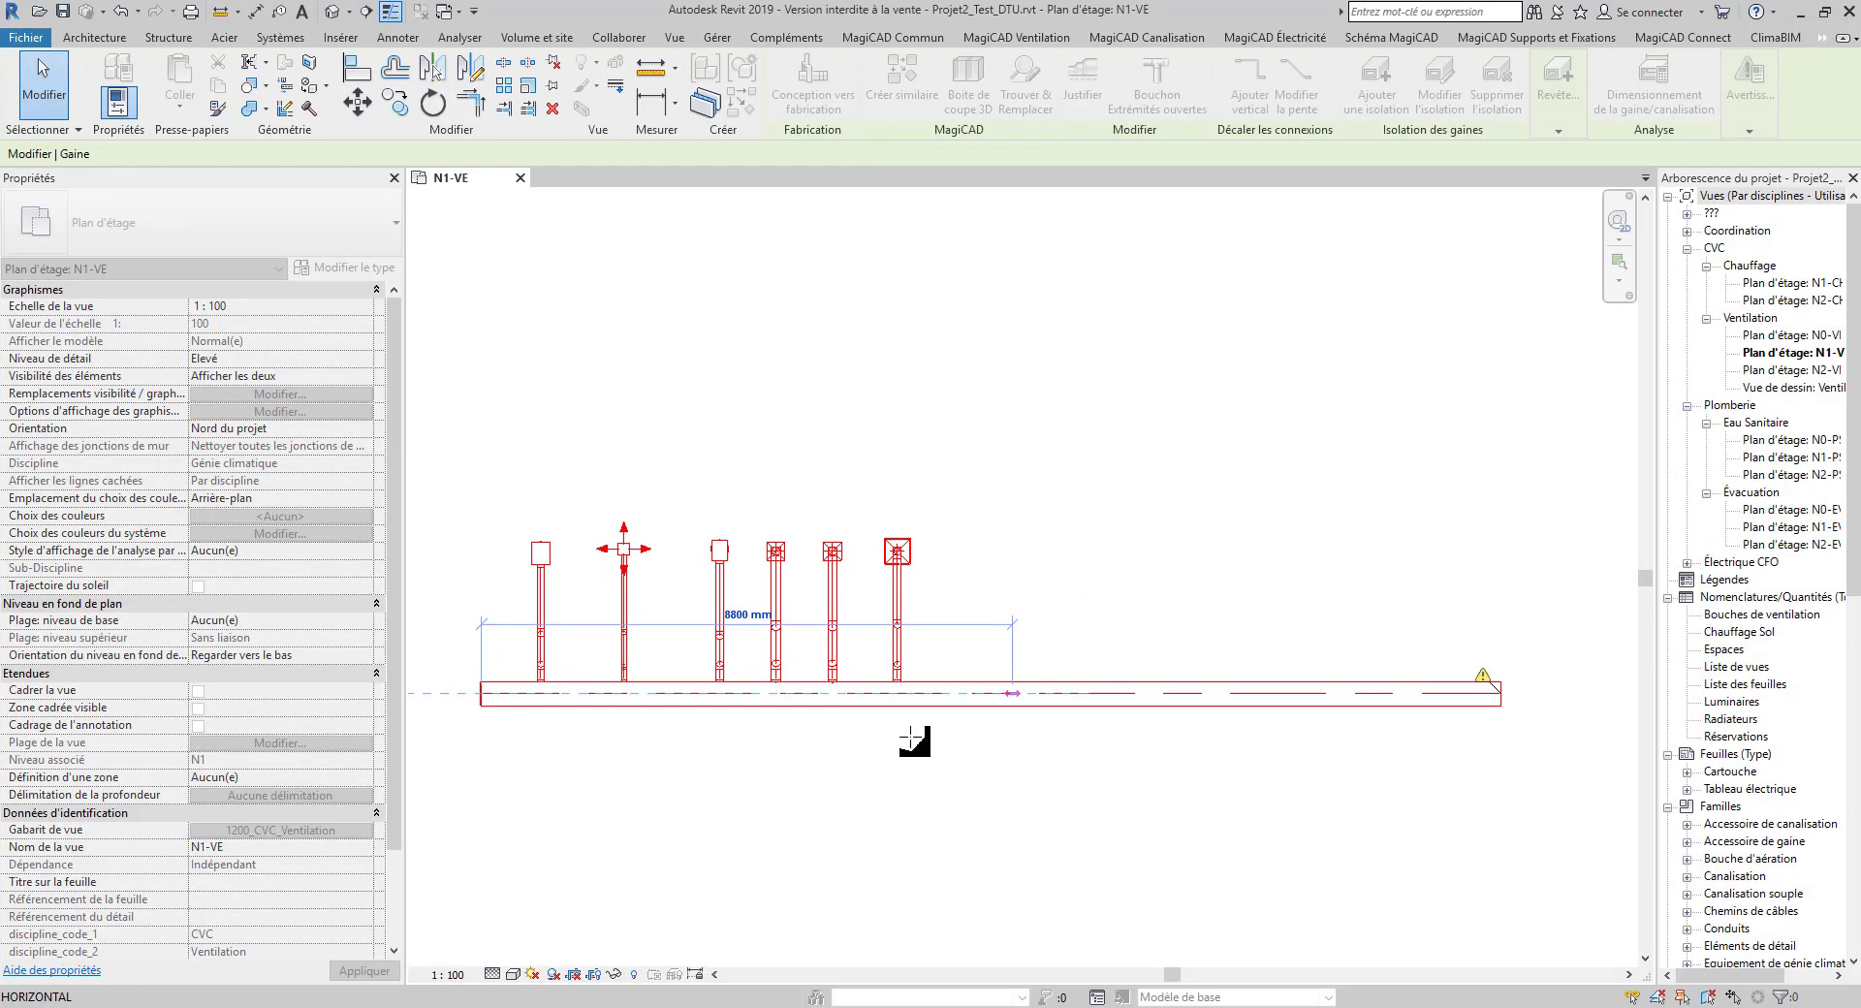
pyautogui.click(1629, 267)
pyautogui.moveTo(439, 485); pyautogui.dragTo(1057, 761)
pyautogui.click(1016, 756)
# Size the whole network (Réseau) with the Respect Acoustique method, review the sizing report and update the model with its results
pyautogui.moveTo(1217, 797); pyautogui.dragTo(1140, 797, button='middle')
pyautogui.moveTo(960, 411); pyautogui.dragTo(1030, 424, button='middle')
pyautogui.click(1148, 94)
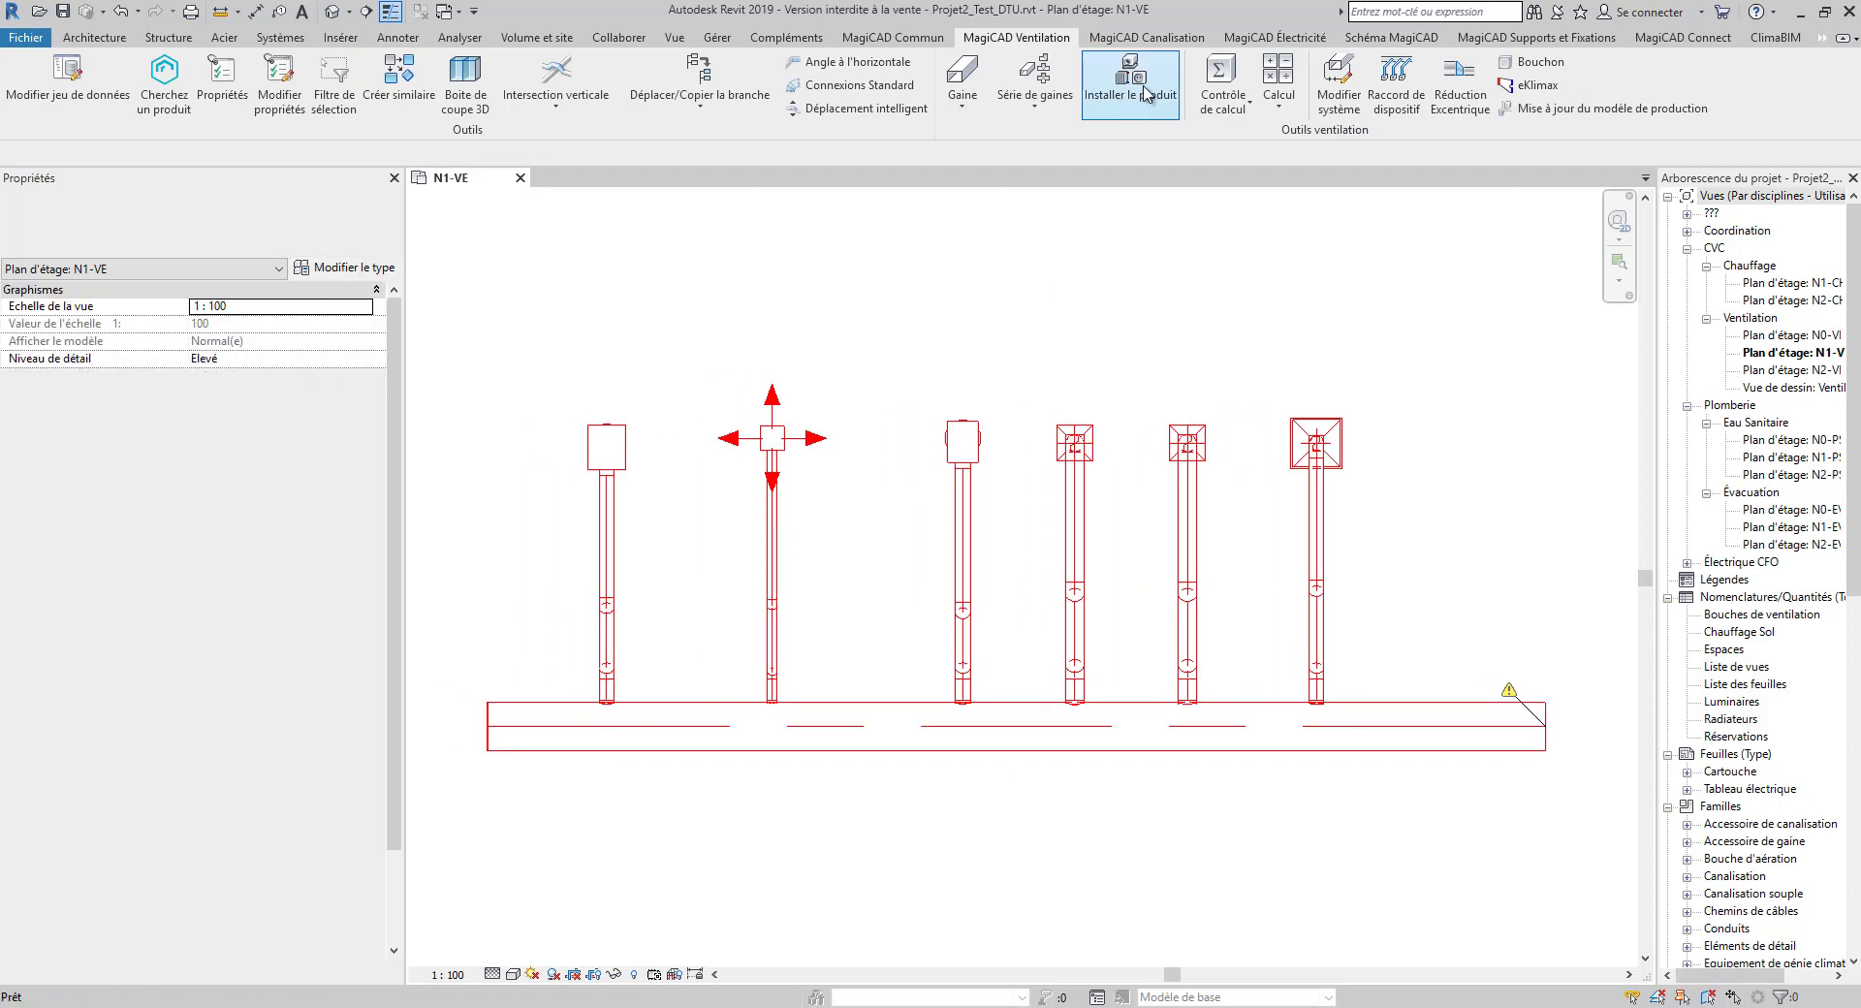
pyautogui.click(1279, 97)
pyautogui.click(1343, 254)
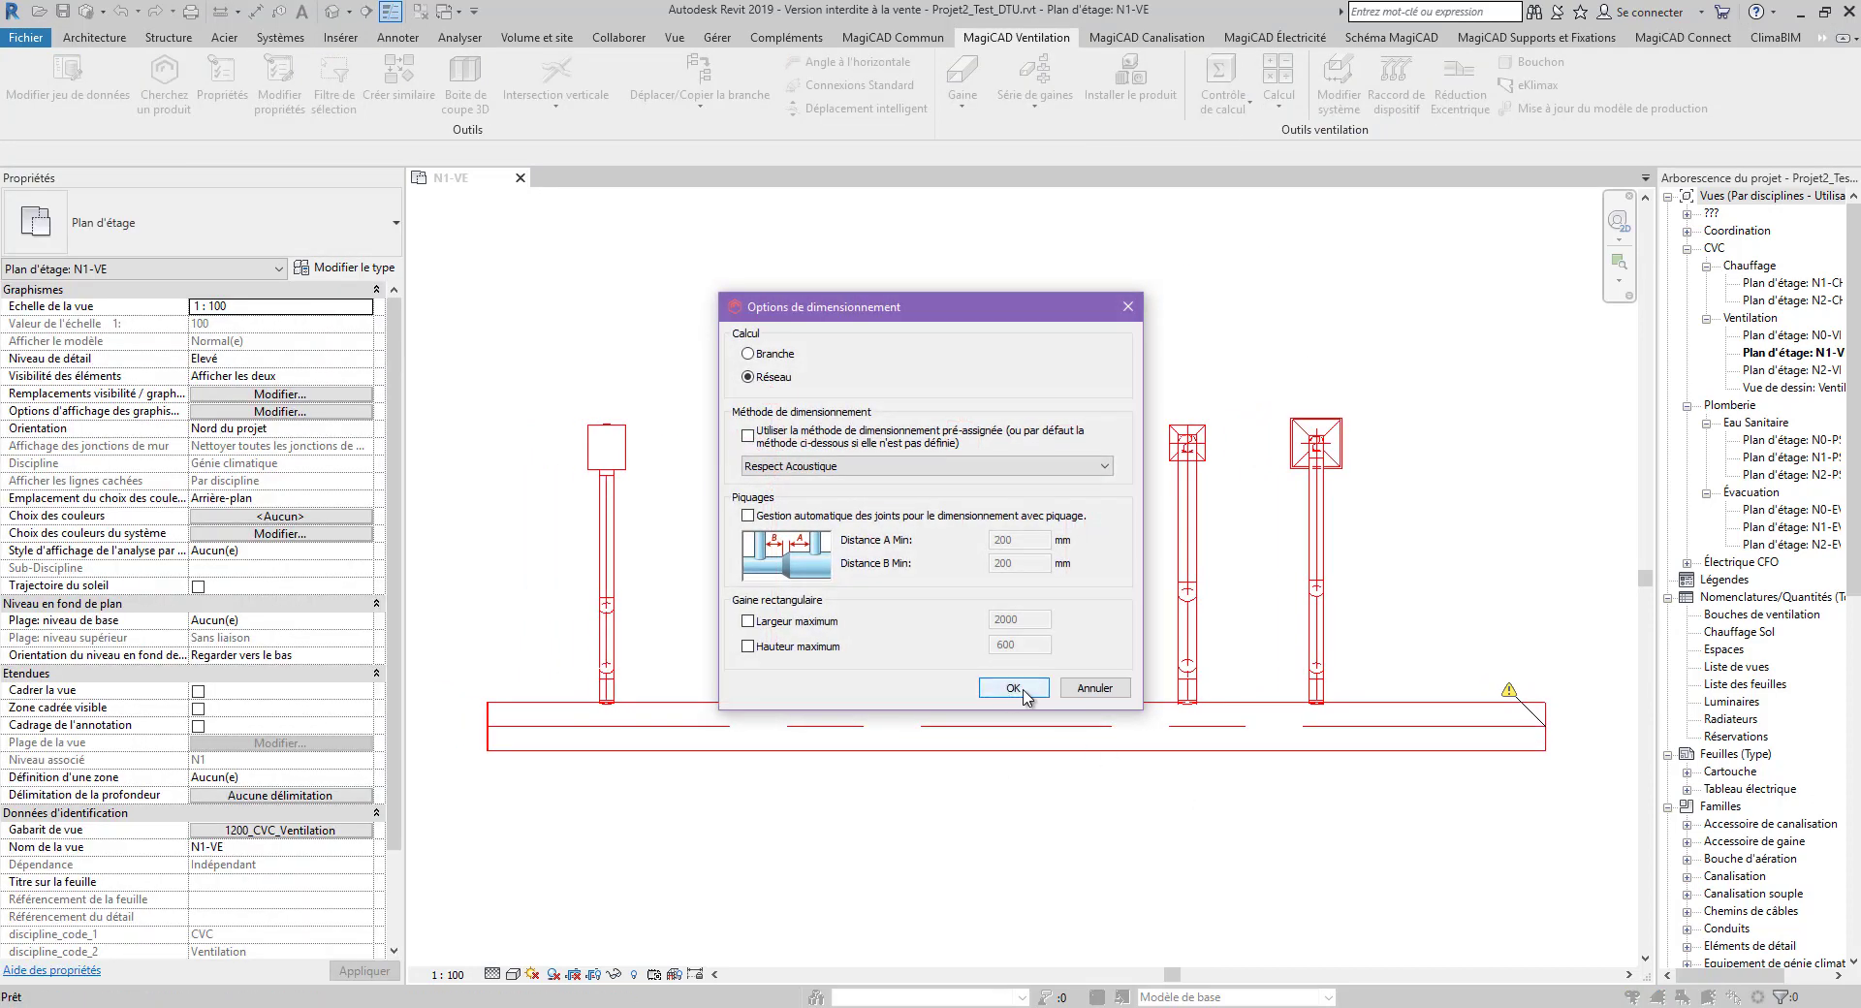
pyautogui.click(1013, 688)
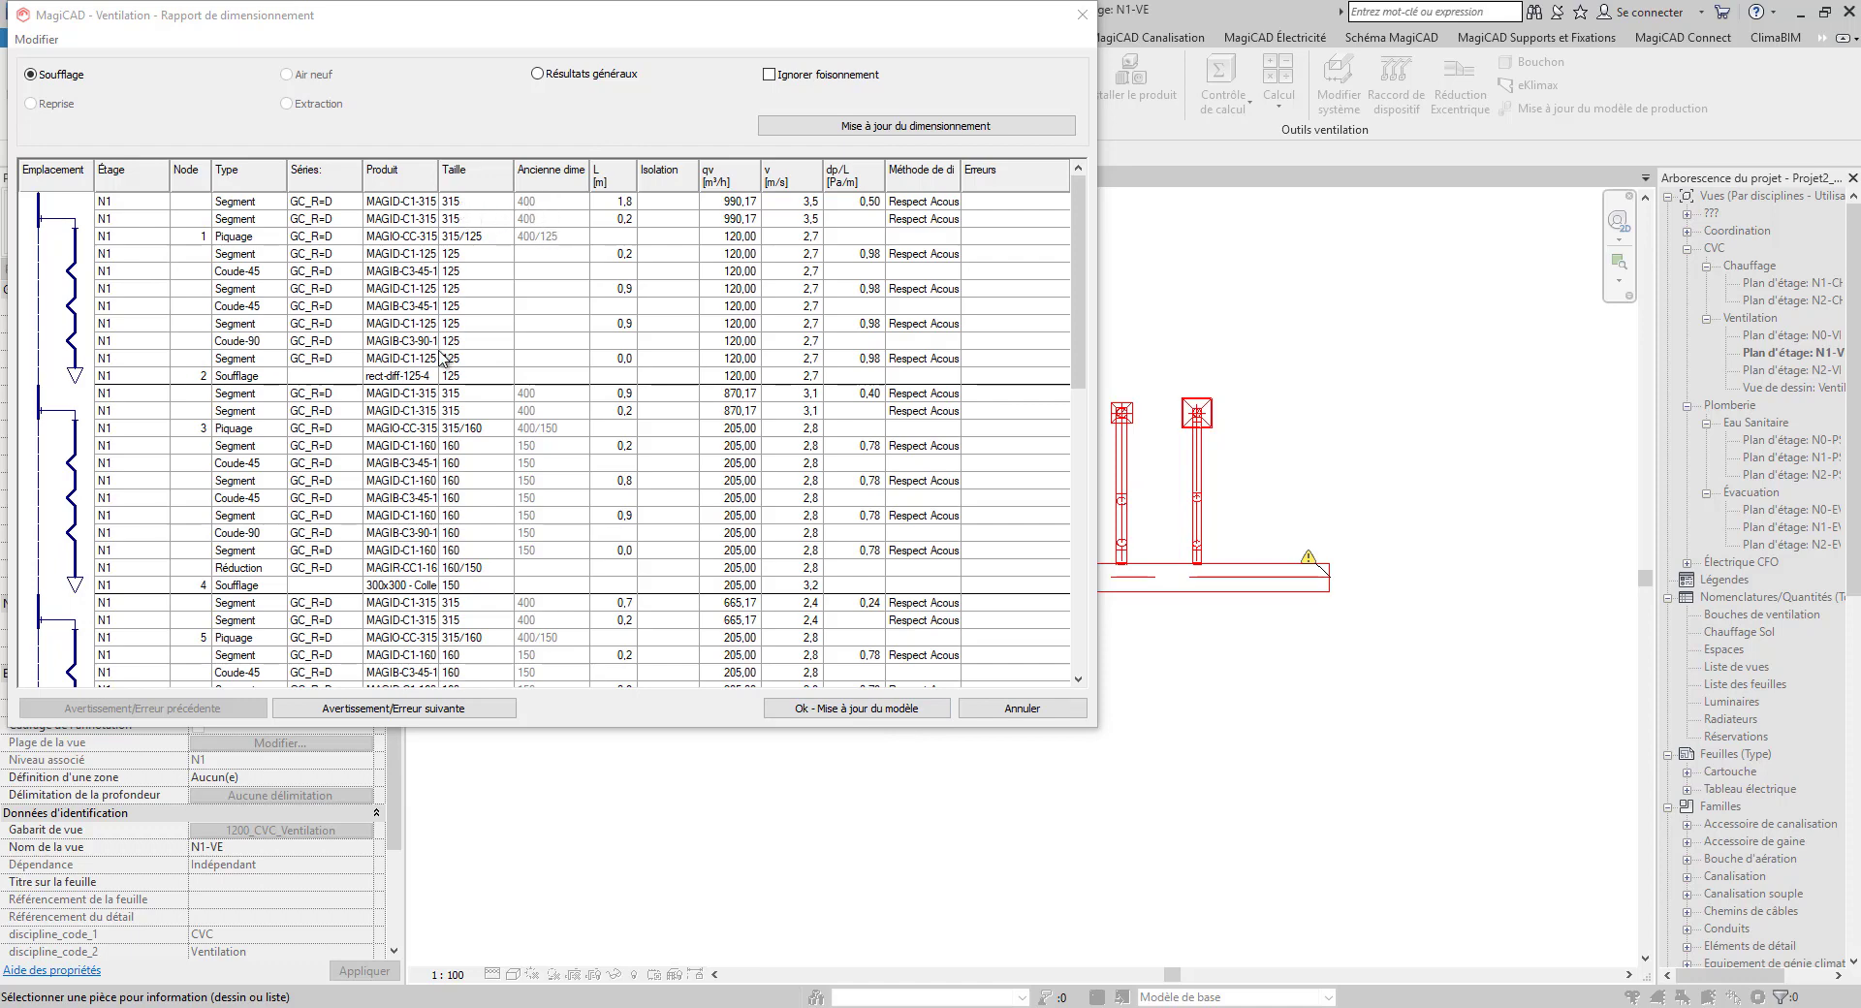
pyautogui.click(462, 532)
pyautogui.scroll(-2, 436, 548)
pyautogui.click(865, 708)
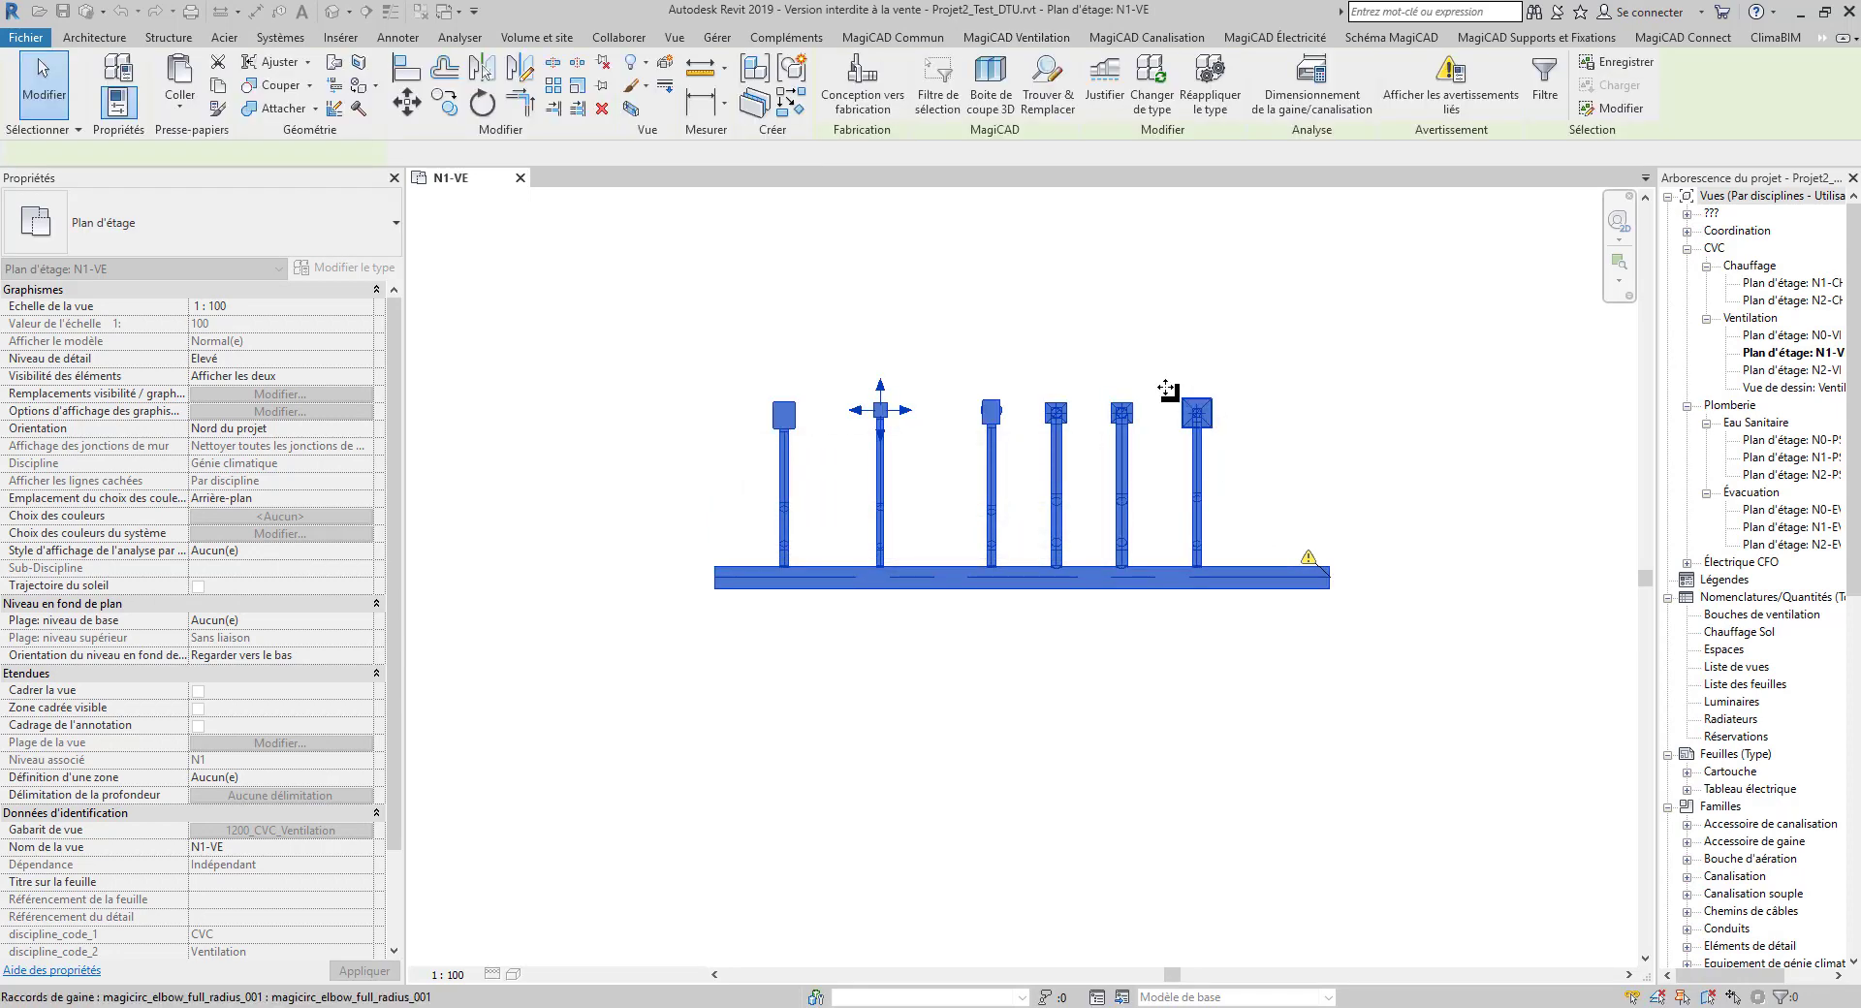
# Run the pressure loss calculation for the whole network (Réseau) with the default 0/100% ventilation balancing method
pyautogui.scroll(2, 1092, 380)
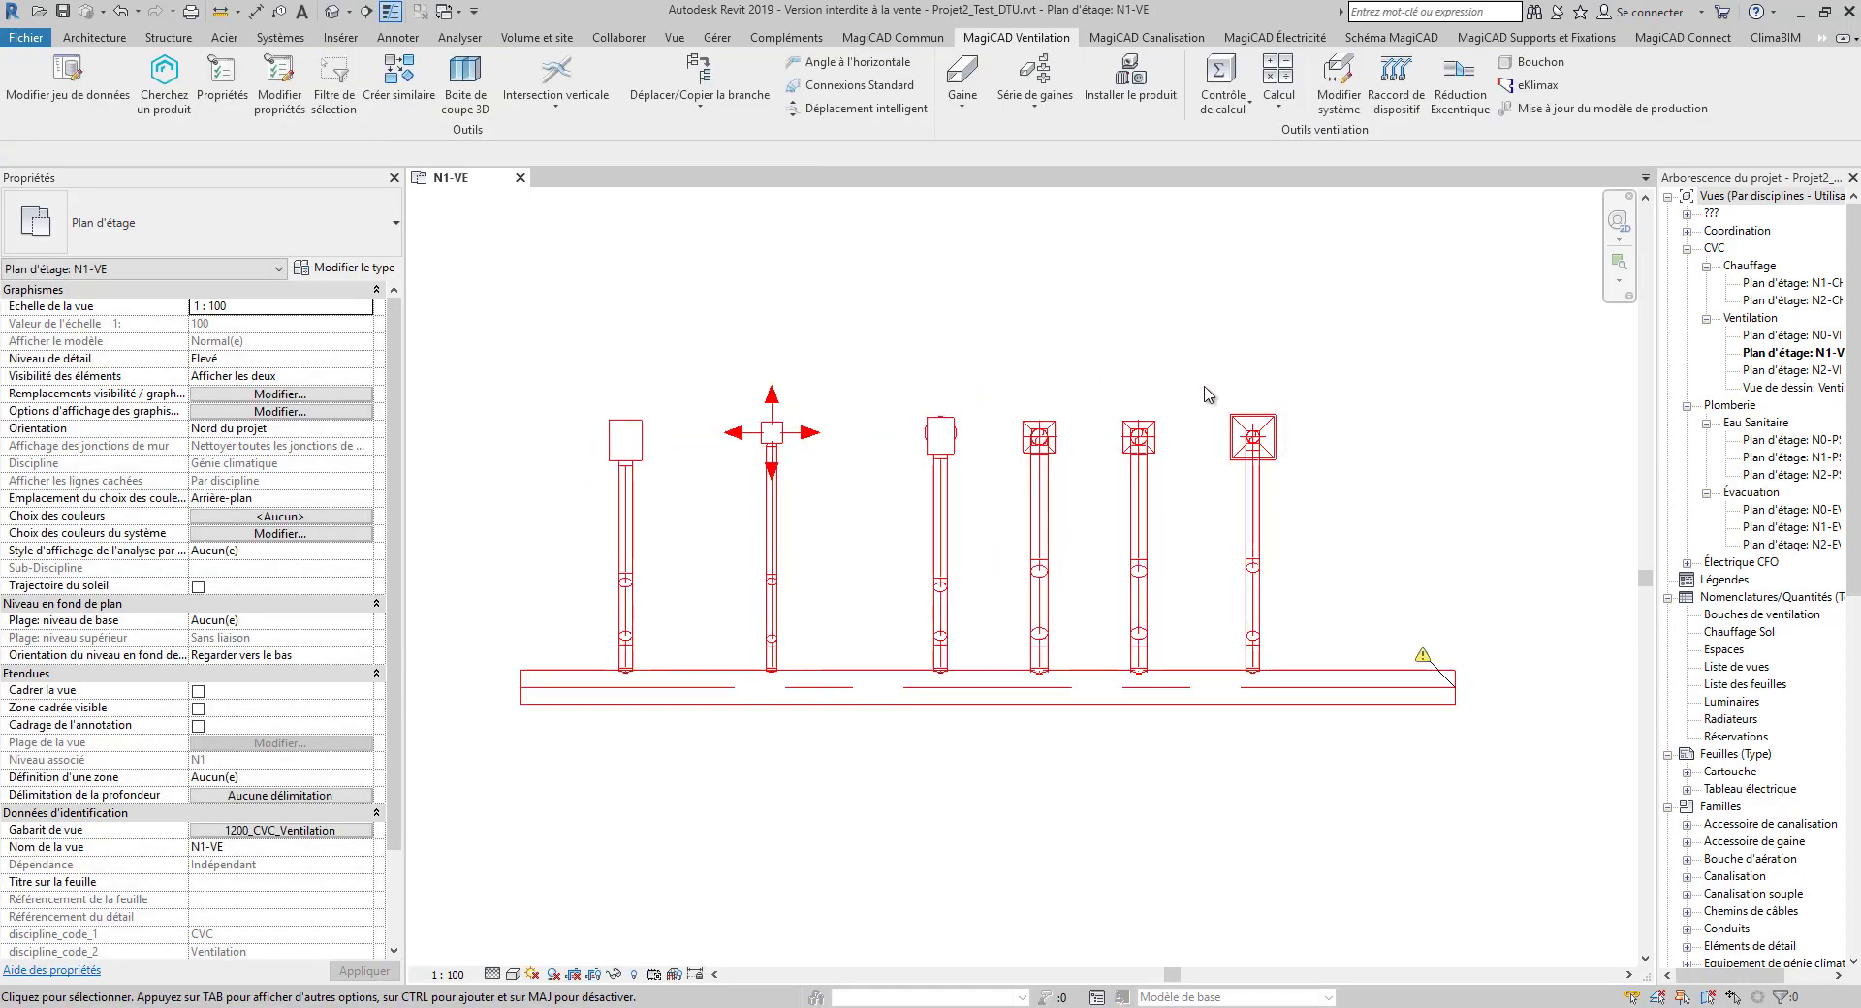
pyautogui.click(1279, 92)
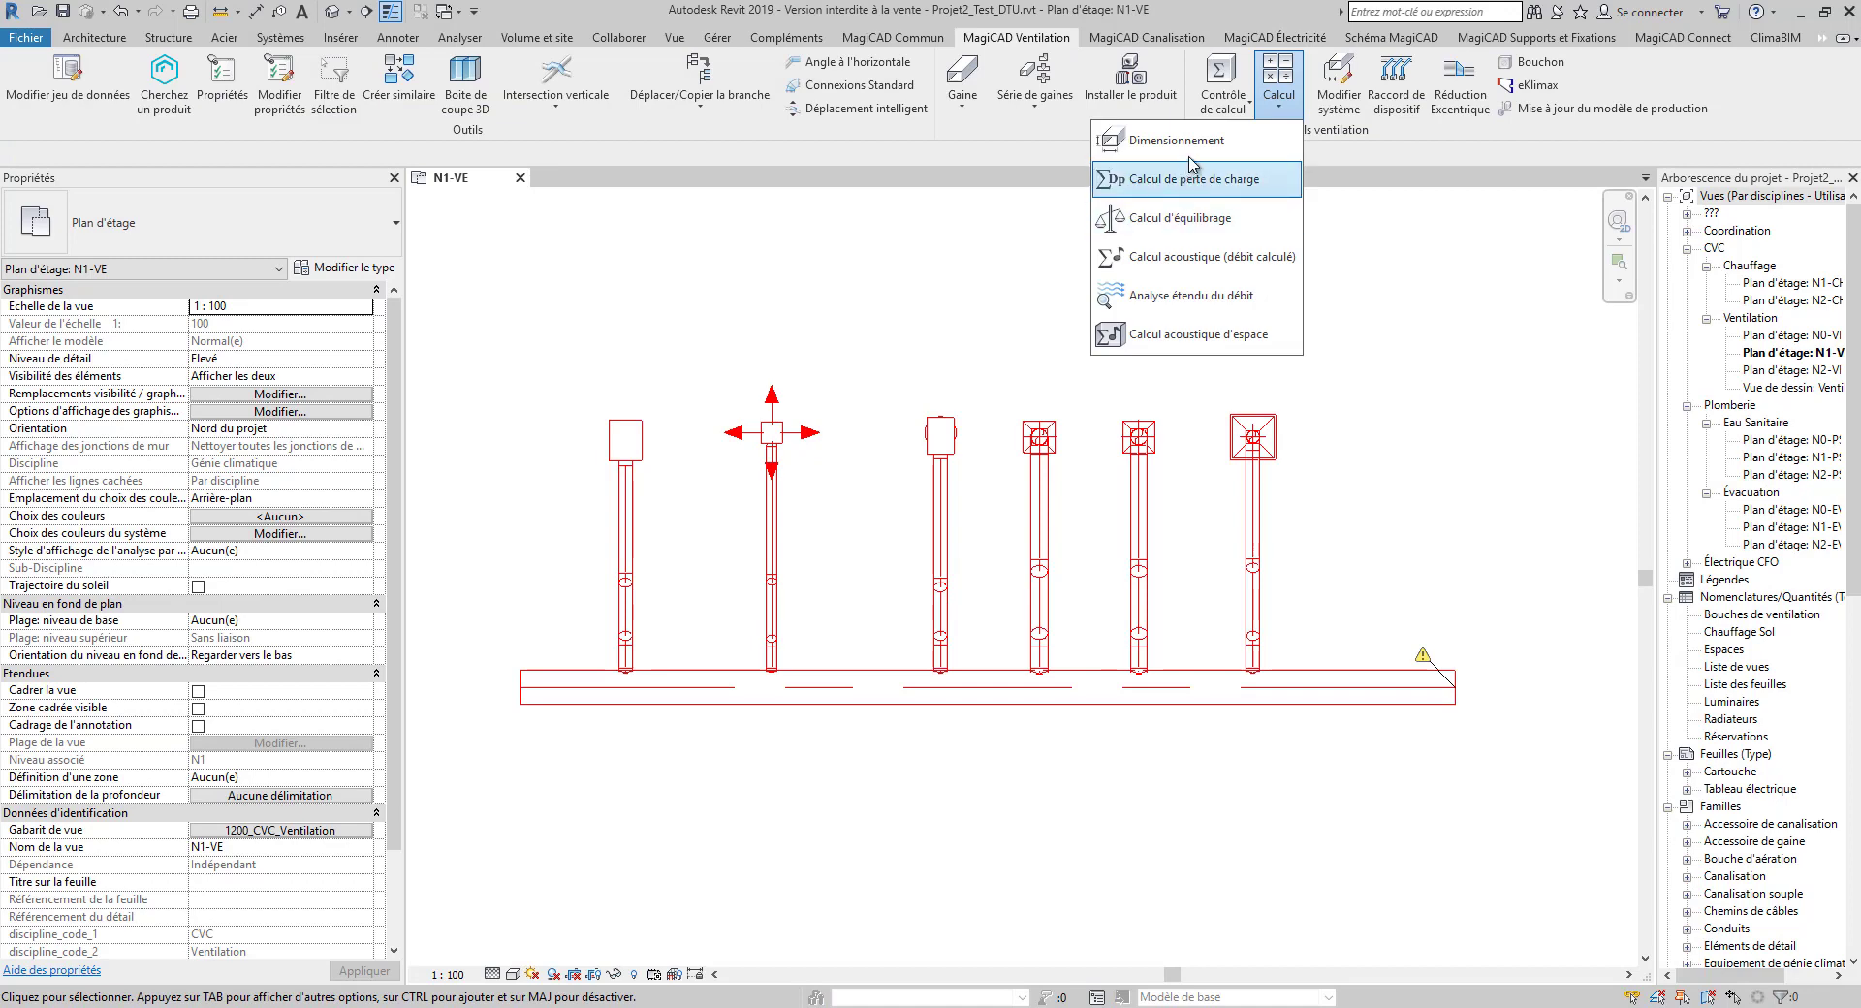
pyautogui.click(1224, 180)
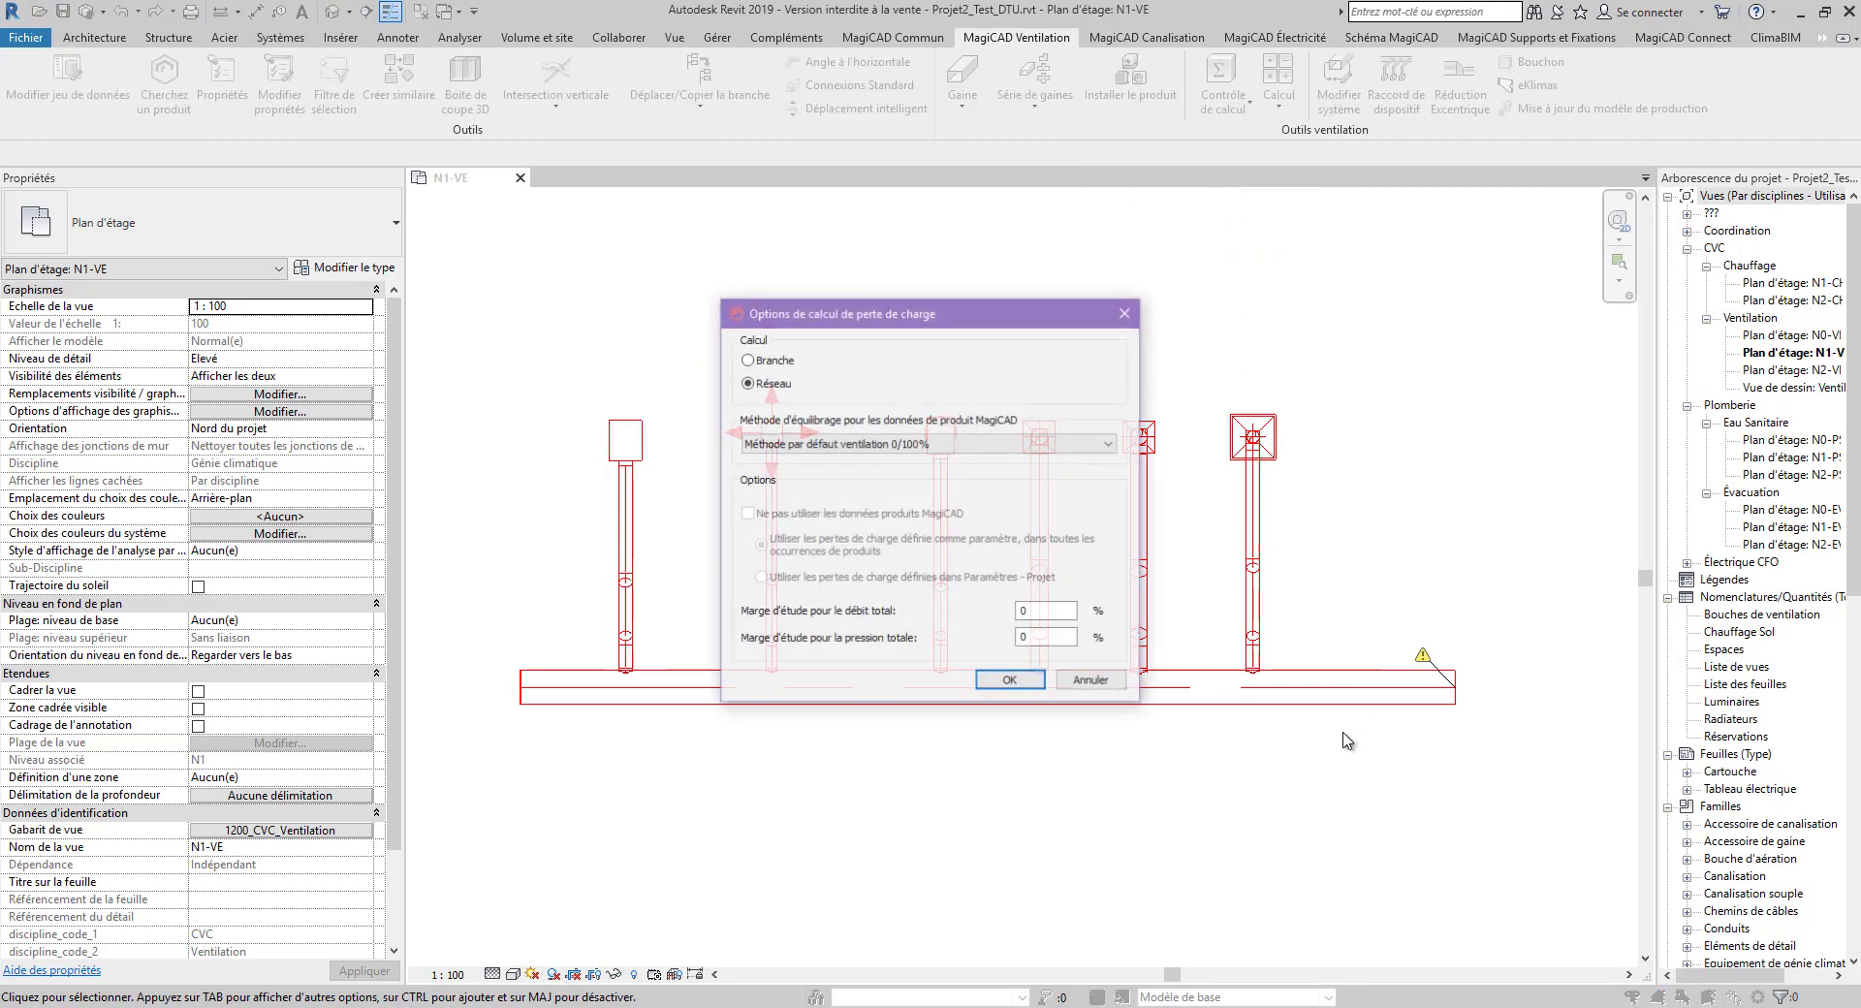
pyautogui.click(1013, 683)
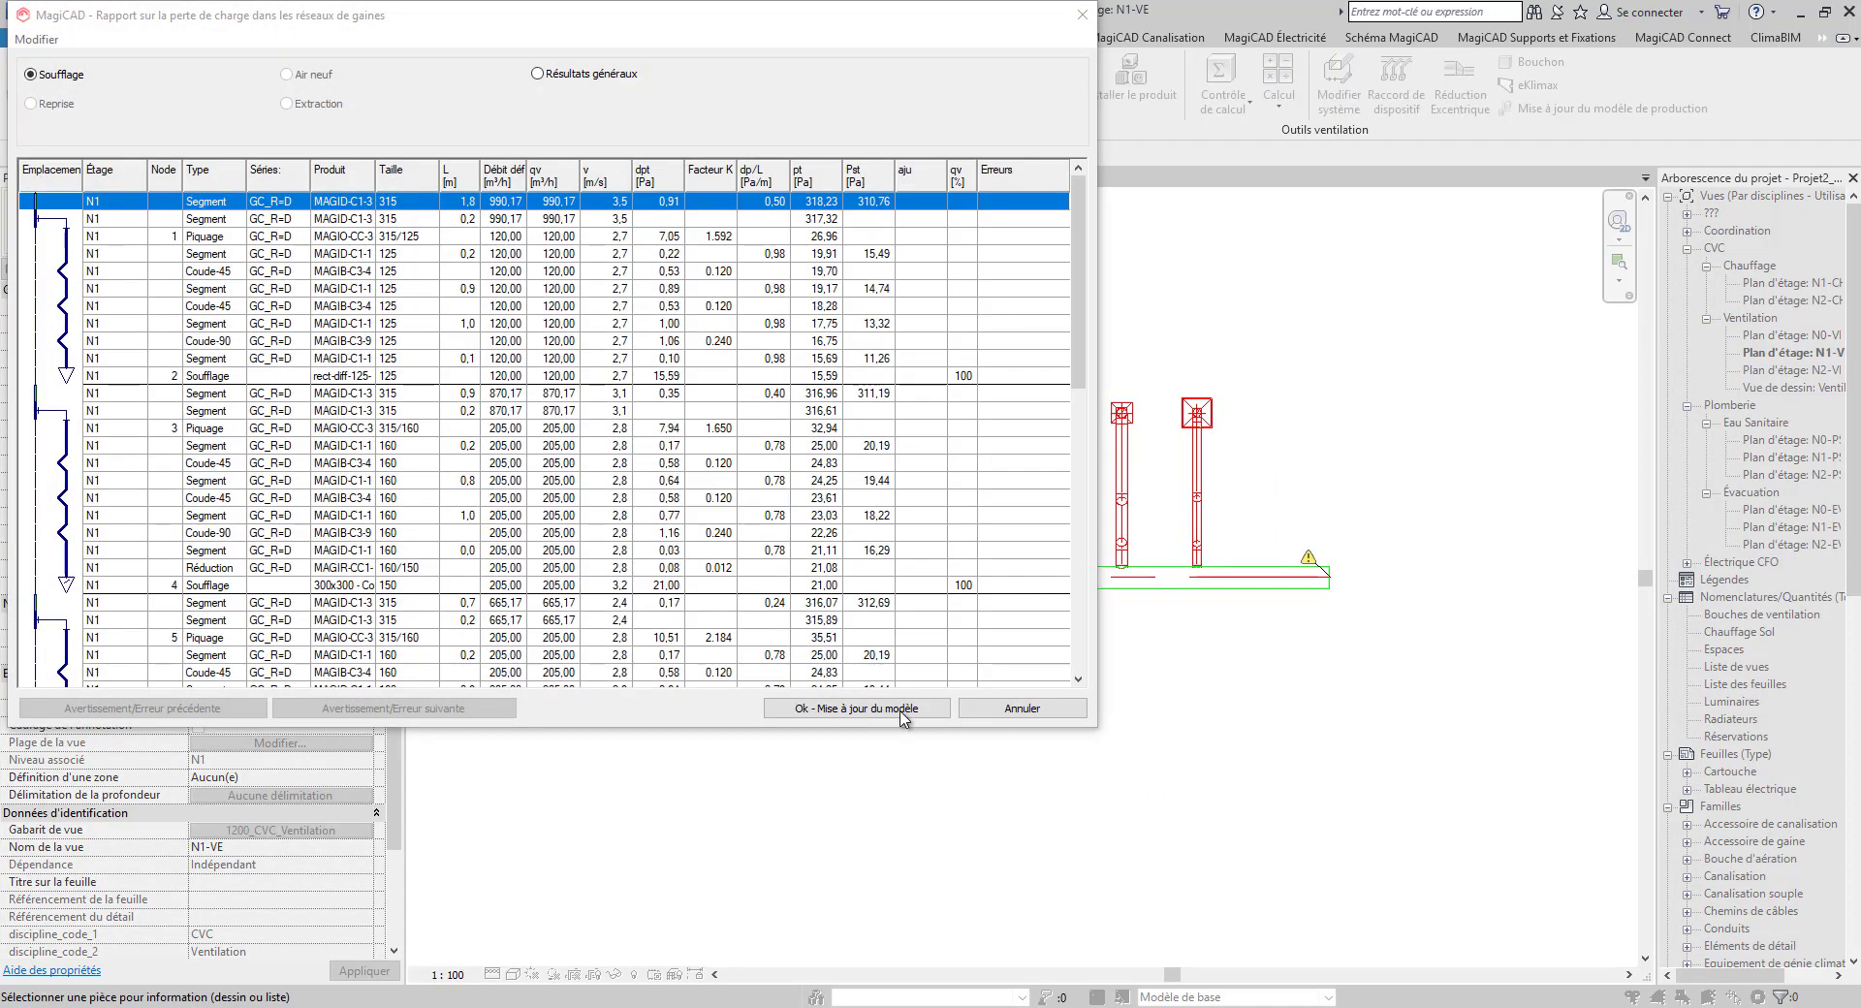
# Highlight the CRL-125 supply terminal at node 12 of the pressure loss report in the drawing, and update the model with the calculation results
pyautogui.scroll(-12, 557, 524)
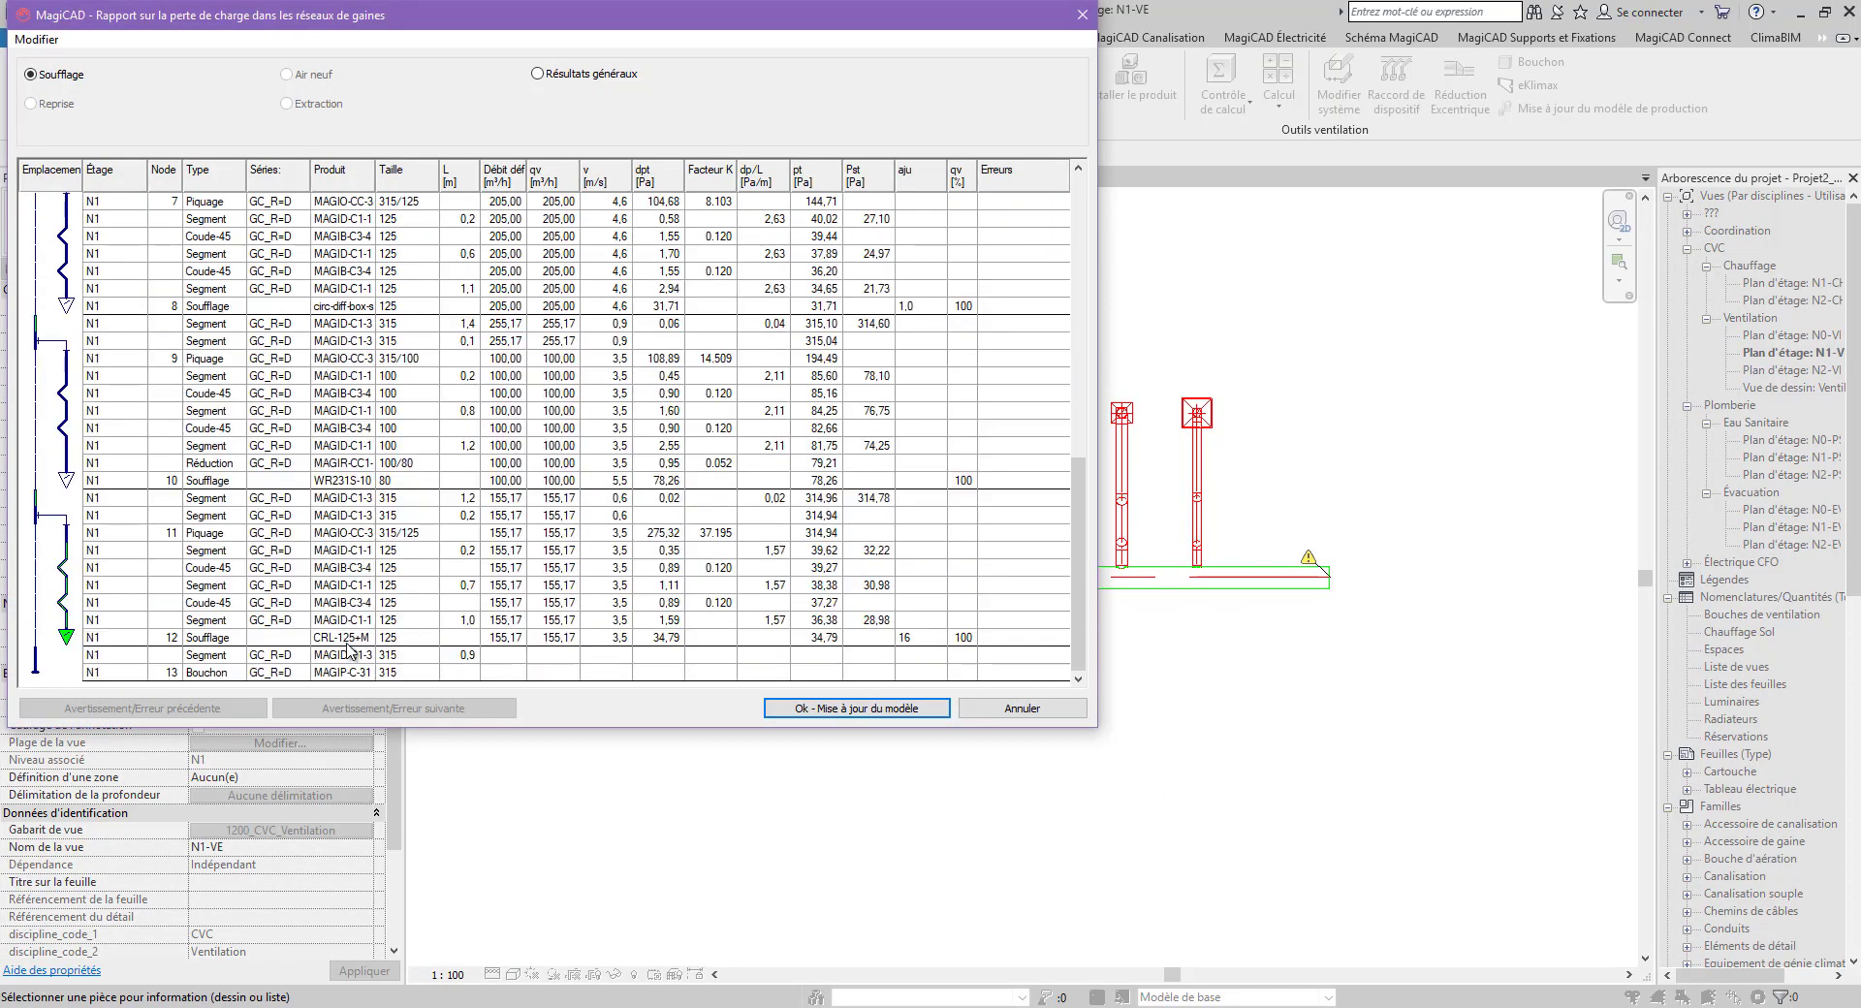
pyautogui.rightClick(346, 642)
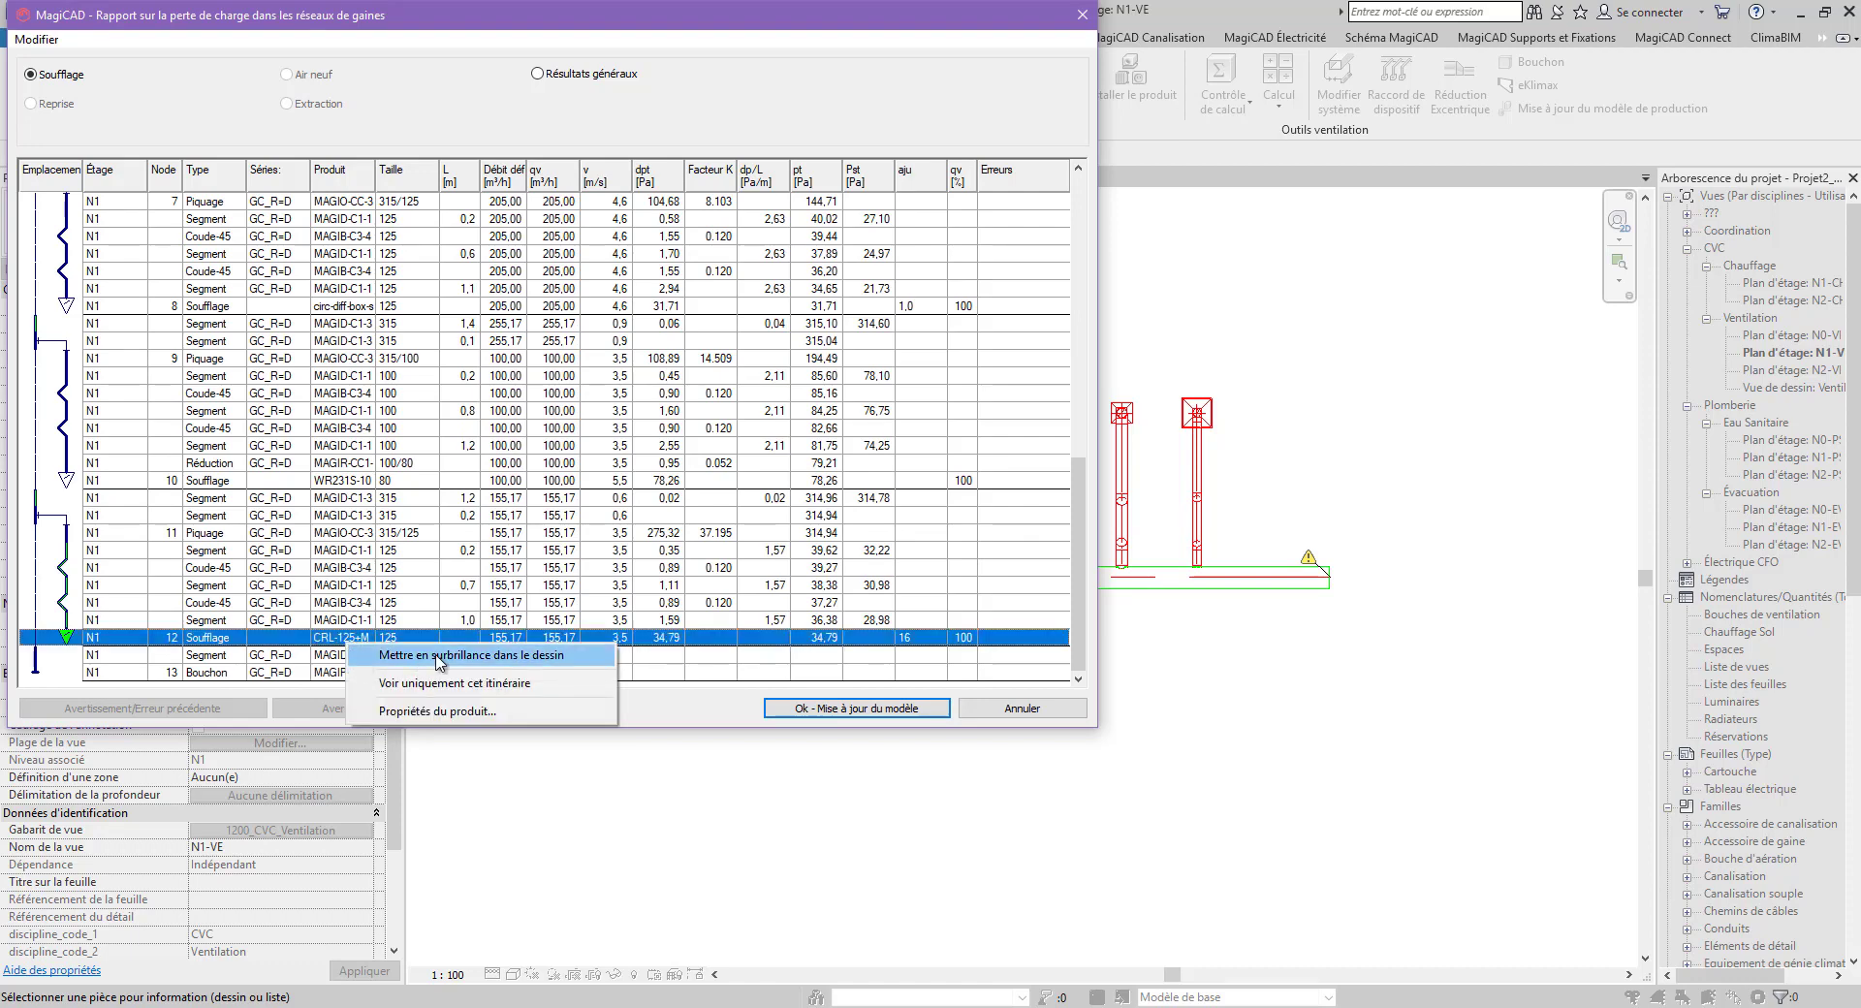
pyautogui.click(441, 663)
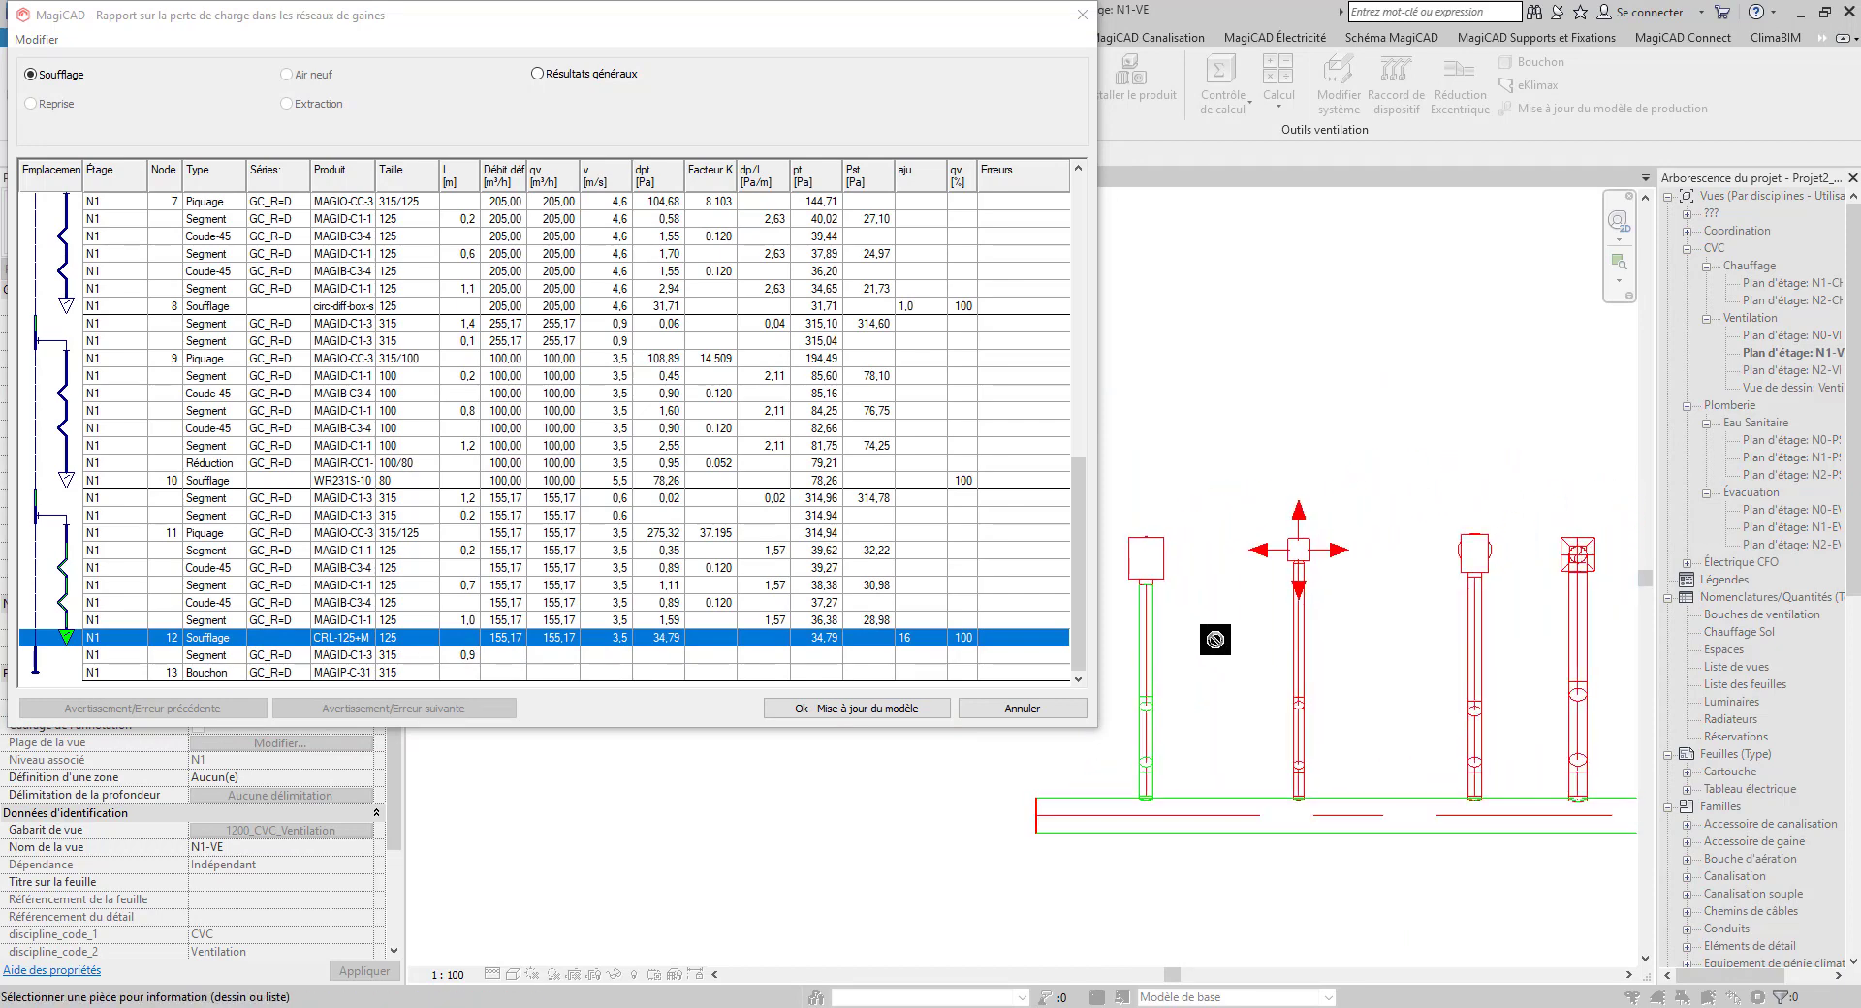
pyautogui.rightClick(1216, 640)
pyautogui.press('Escape')
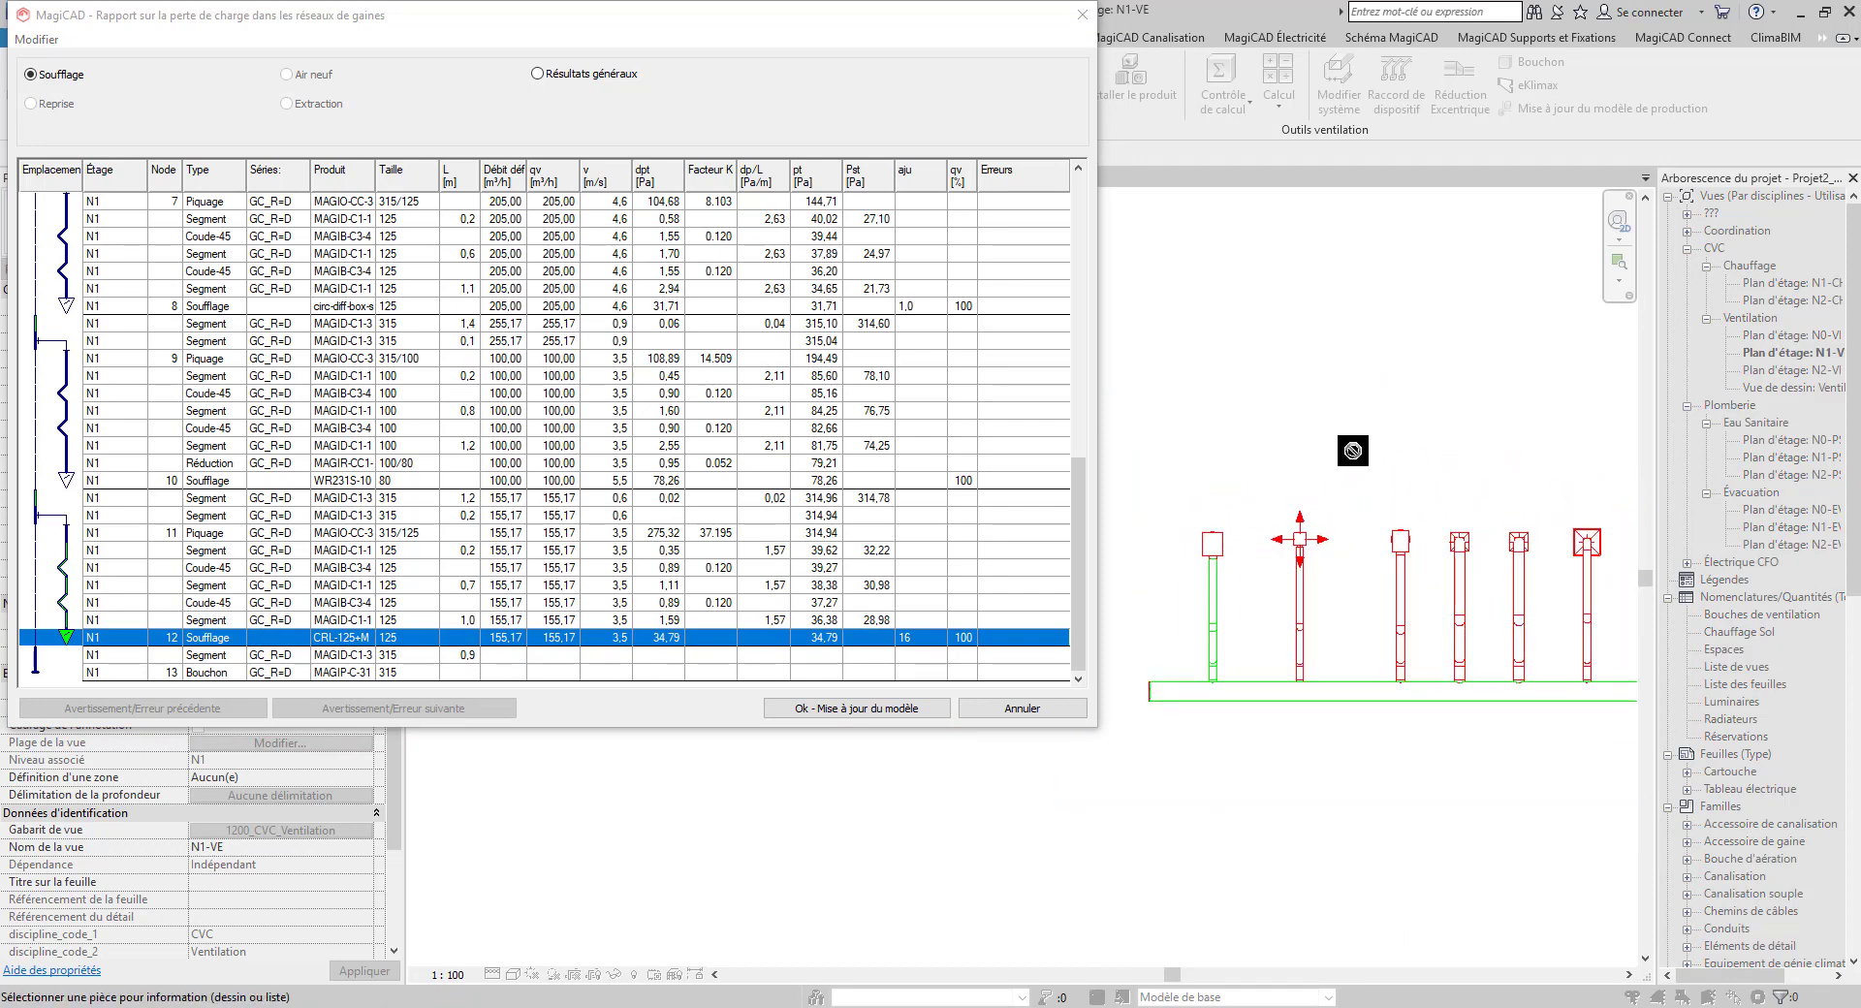
pyautogui.moveTo(1417, 453)
pyautogui.mouseDown(button='middle')
pyautogui.moveTo(1359, 609)
pyautogui.moveTo(1289, 620)
pyautogui.moveTo(1285, 662)
pyautogui.mouseUp(button='middle')
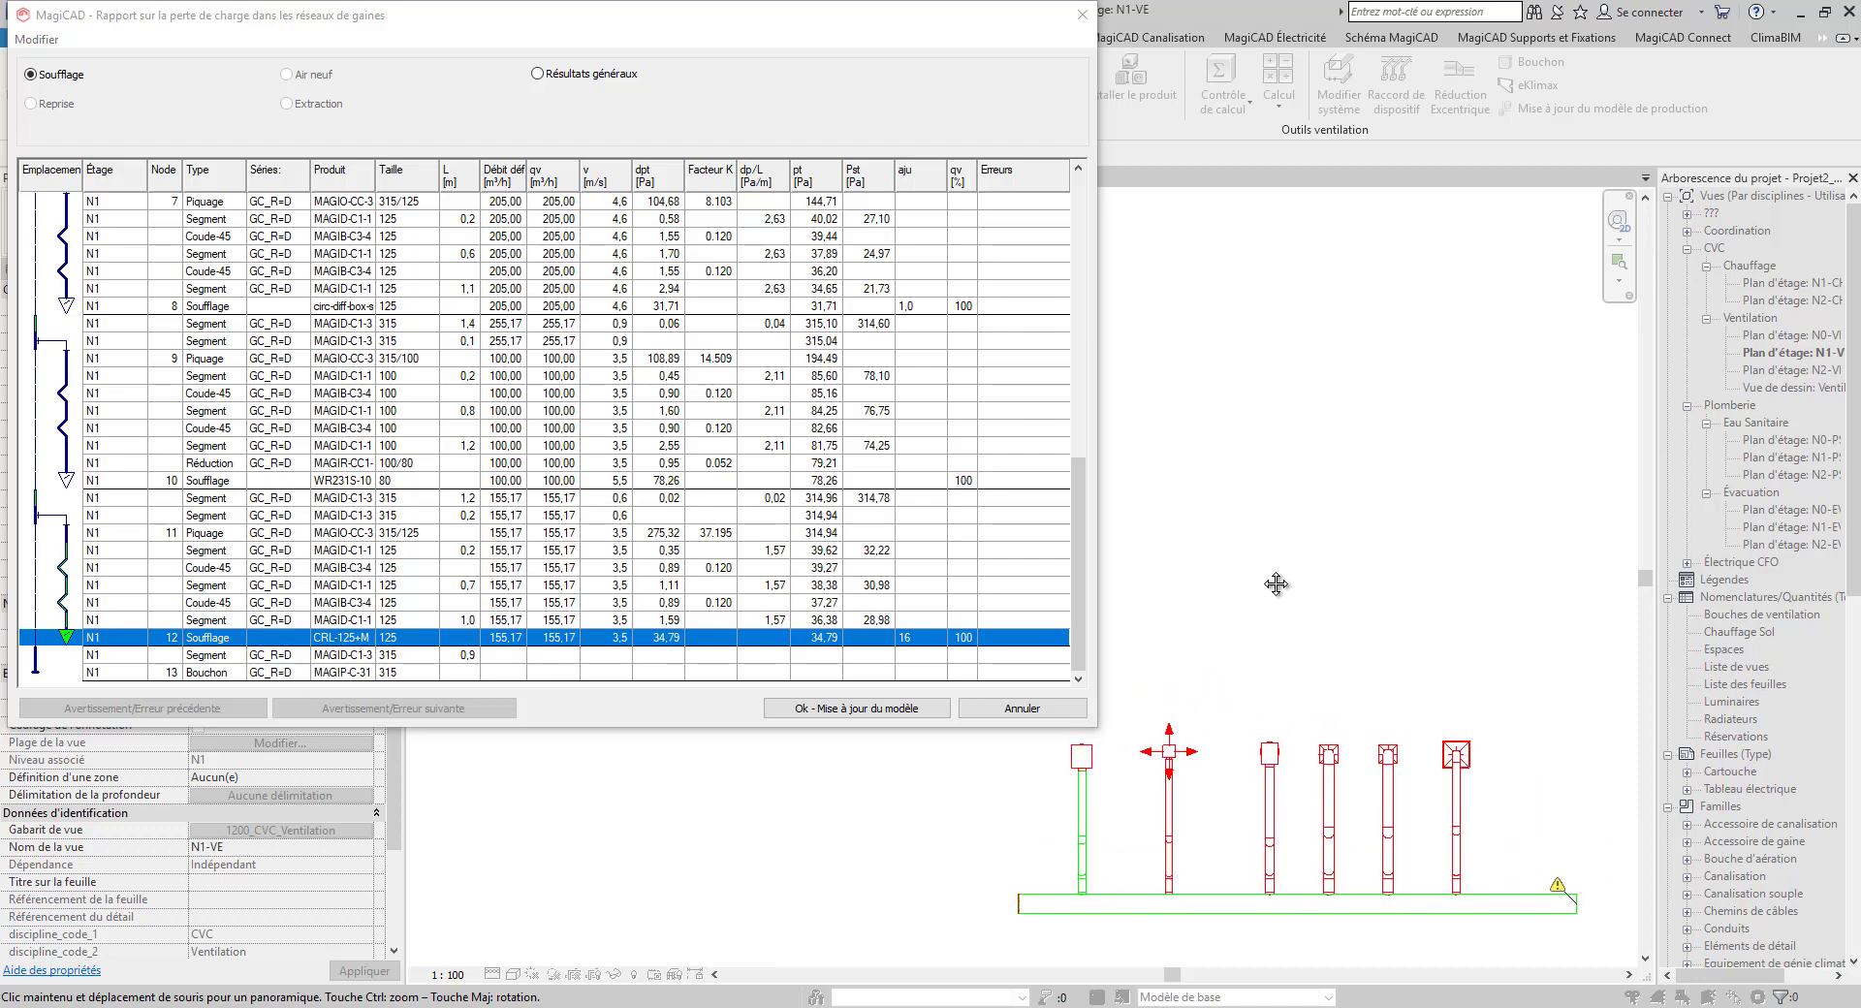
pyautogui.moveTo(1276, 584); pyautogui.dragTo(1372, 535, button='middle')
pyautogui.scroll(2, 1176, 700)
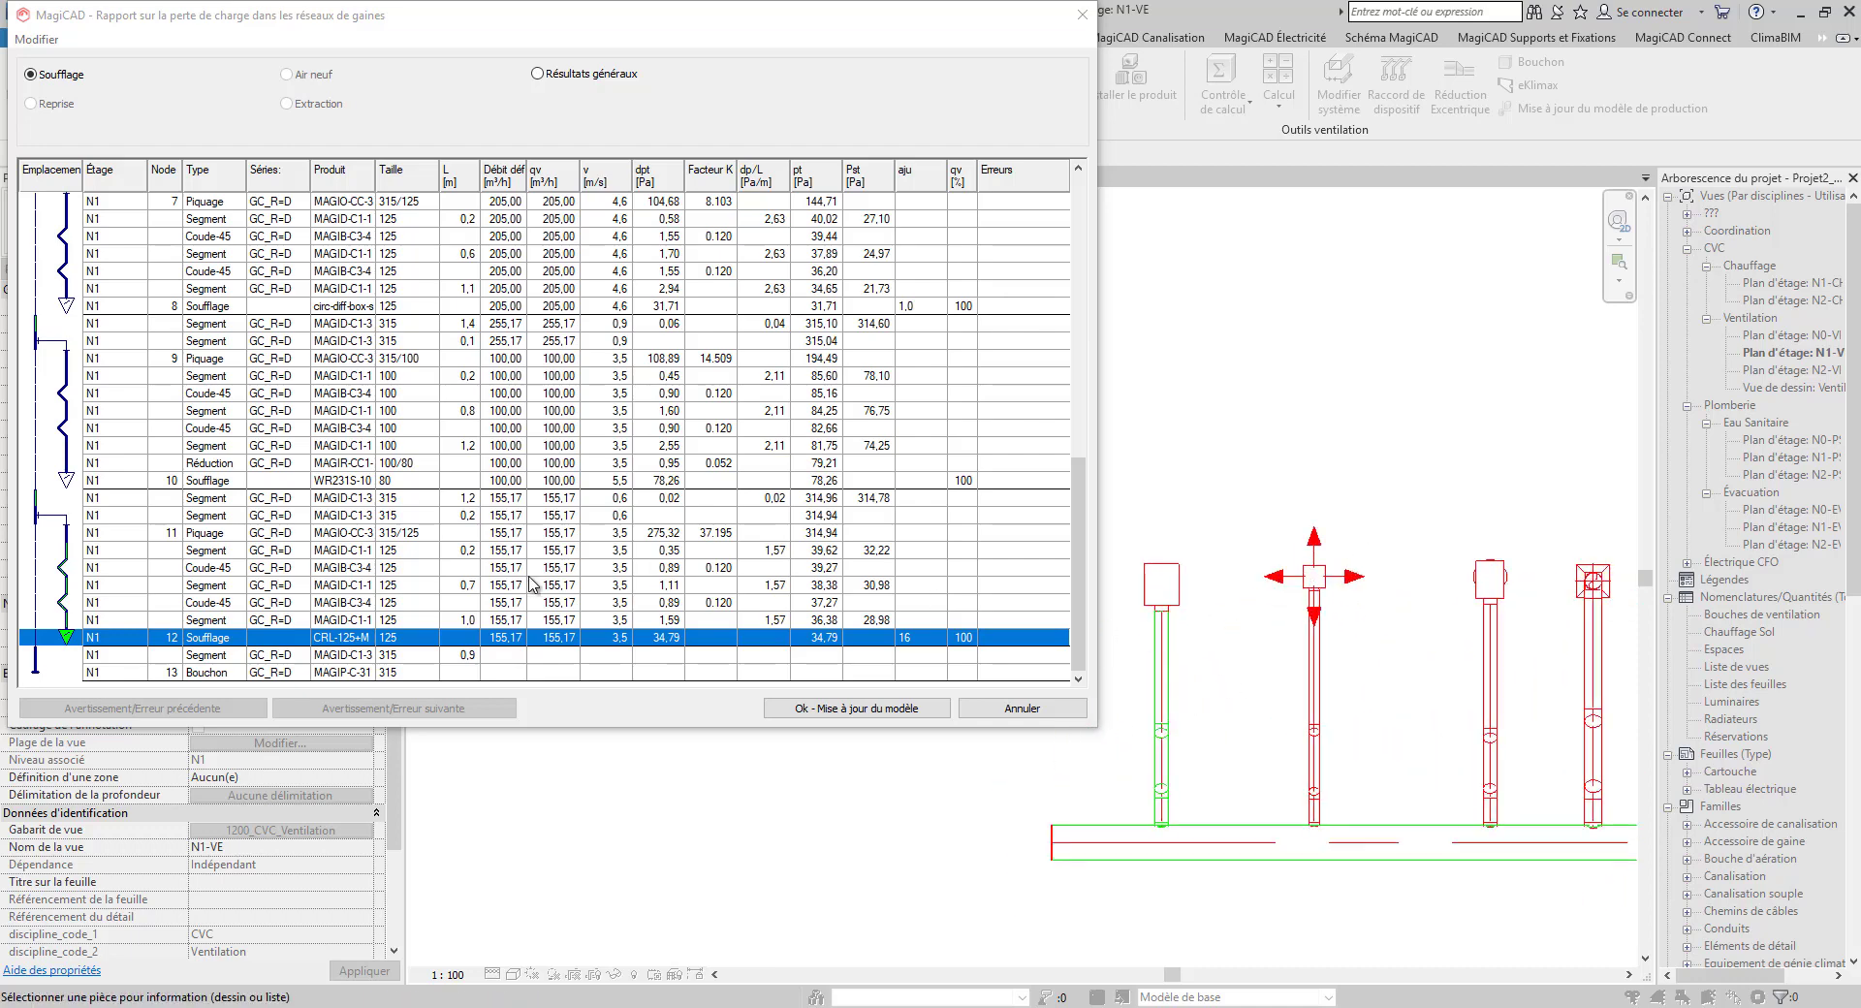
pyautogui.click(795, 709)
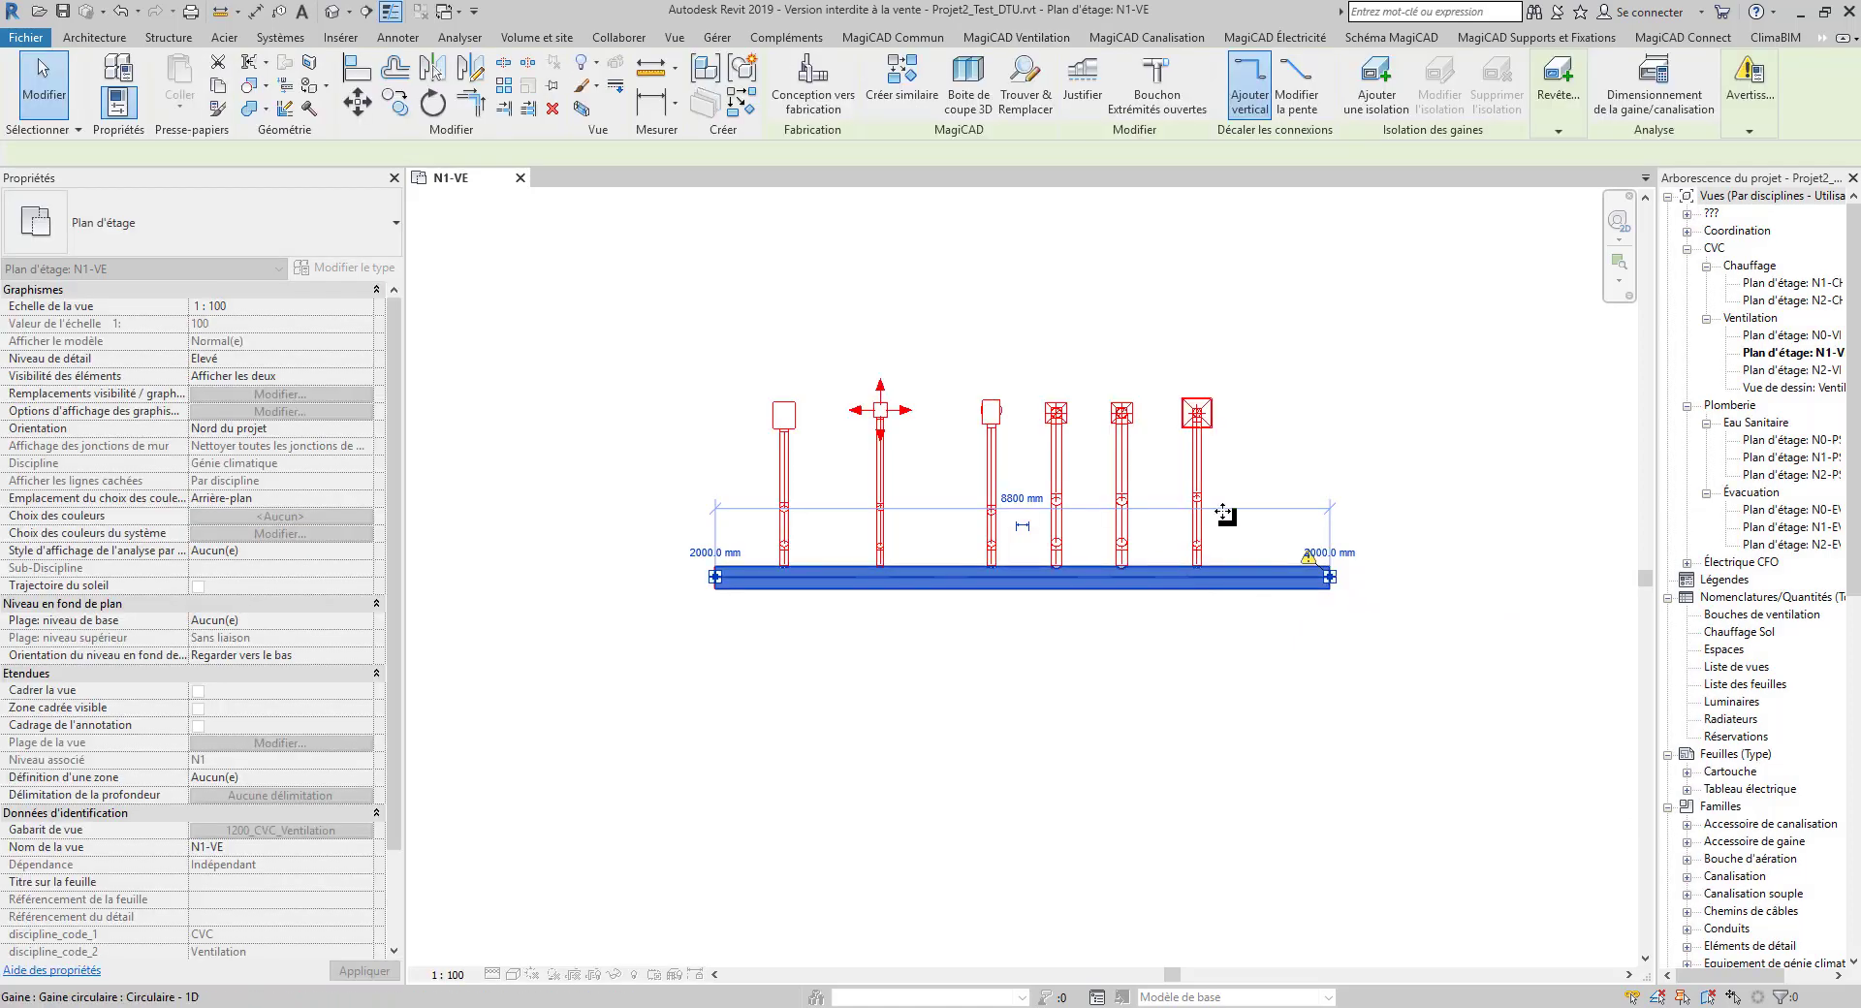
pyautogui.click(1225, 512)
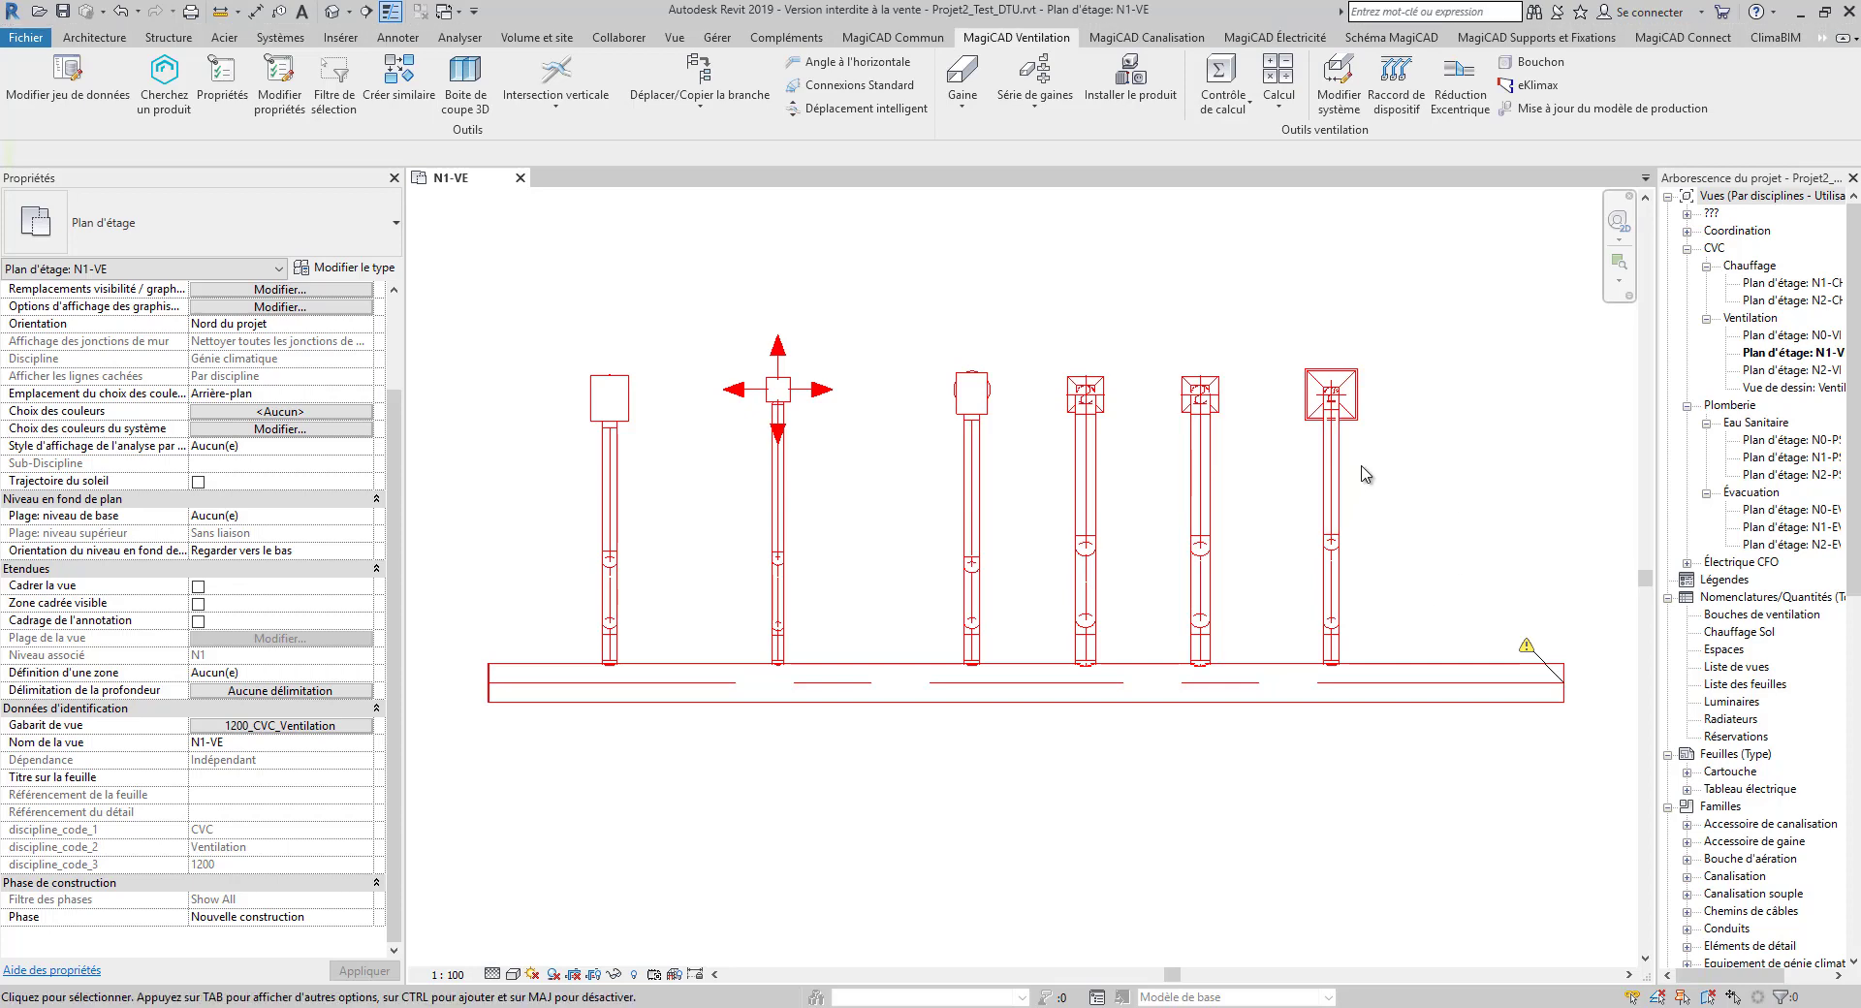
# Examine the calculated airflow, pressure and velocity properties of the vertical branch ducts one by one, from the rightmost terminal to the leftmost
pyautogui.click(1331, 474)
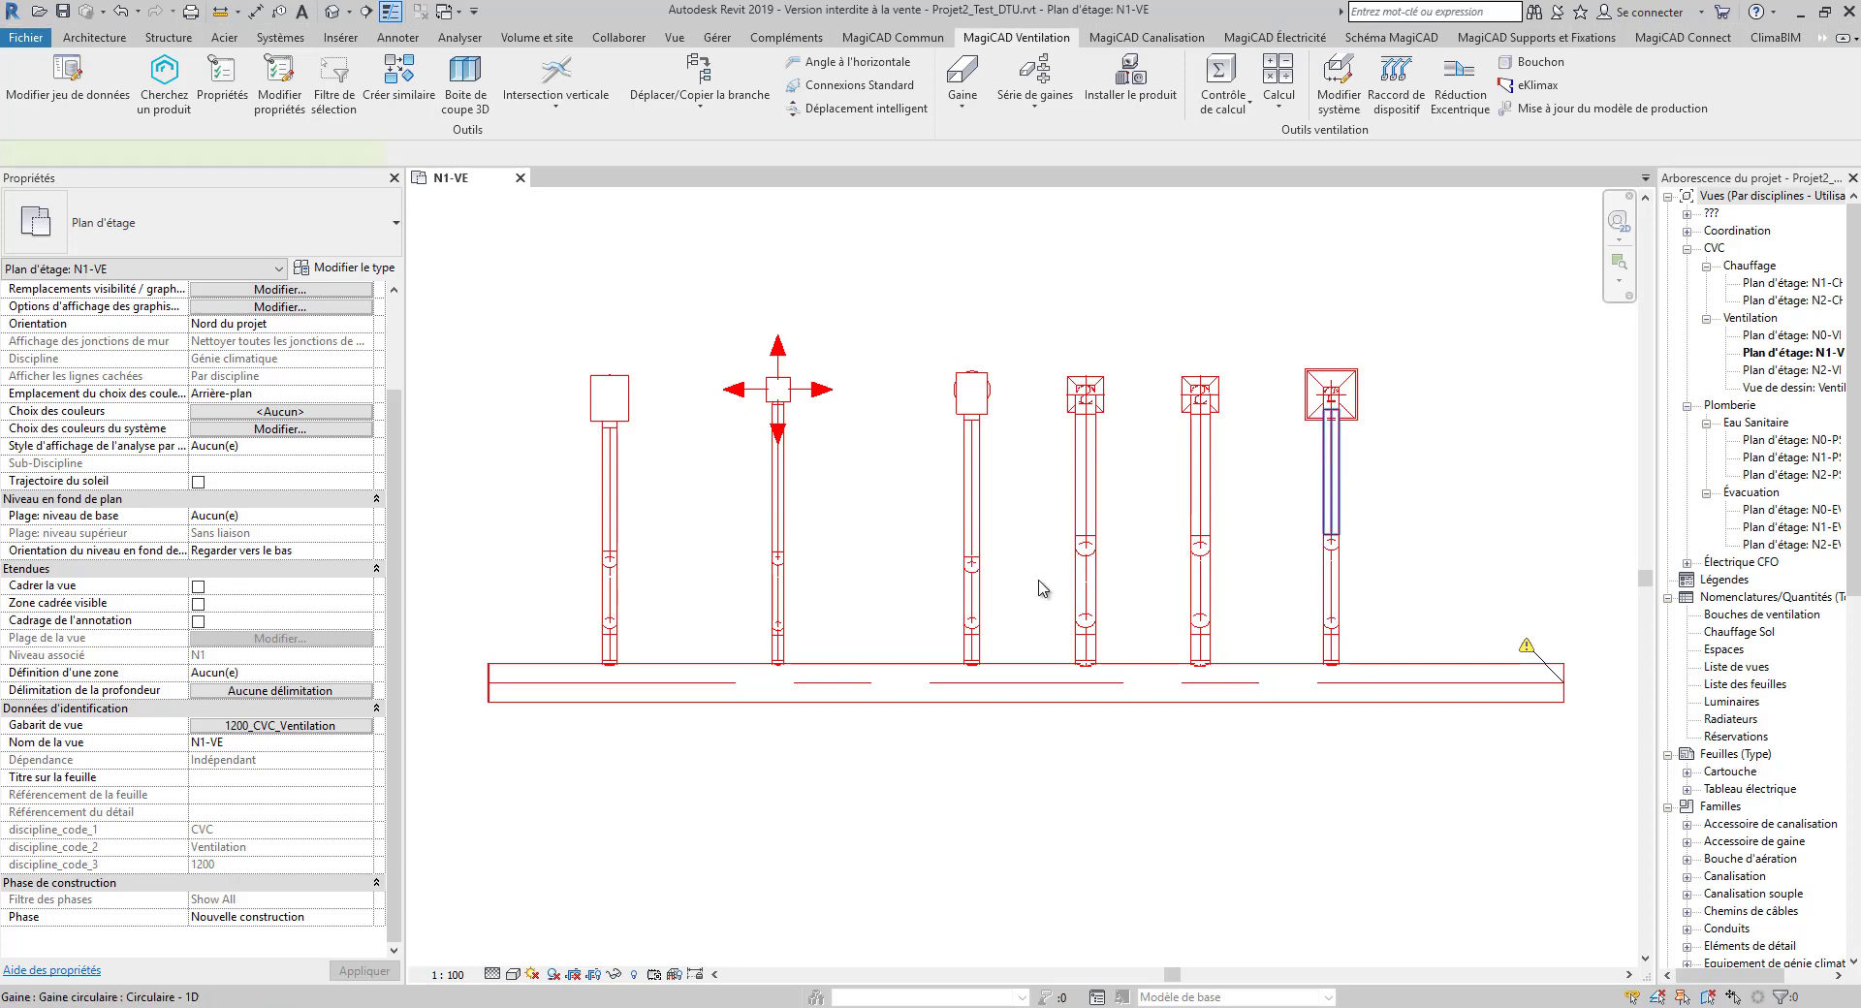
pyautogui.scroll(-5, 240, 647)
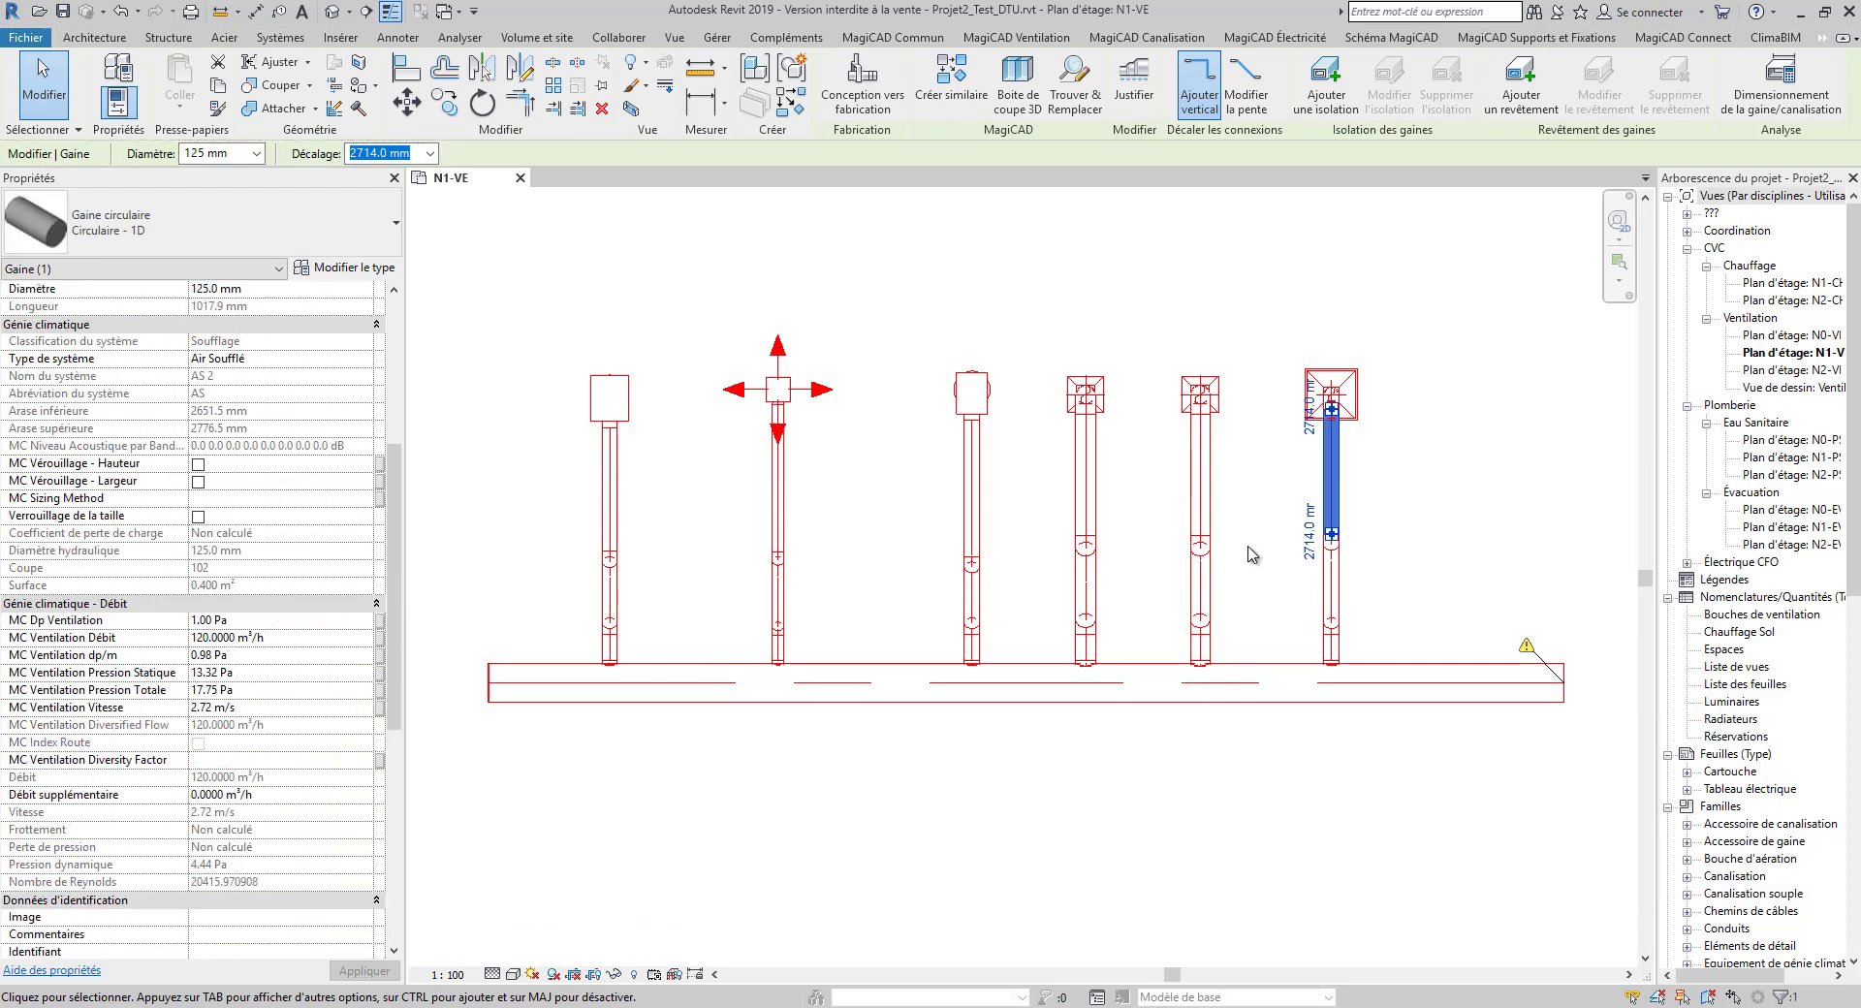
pyautogui.click(1201, 473)
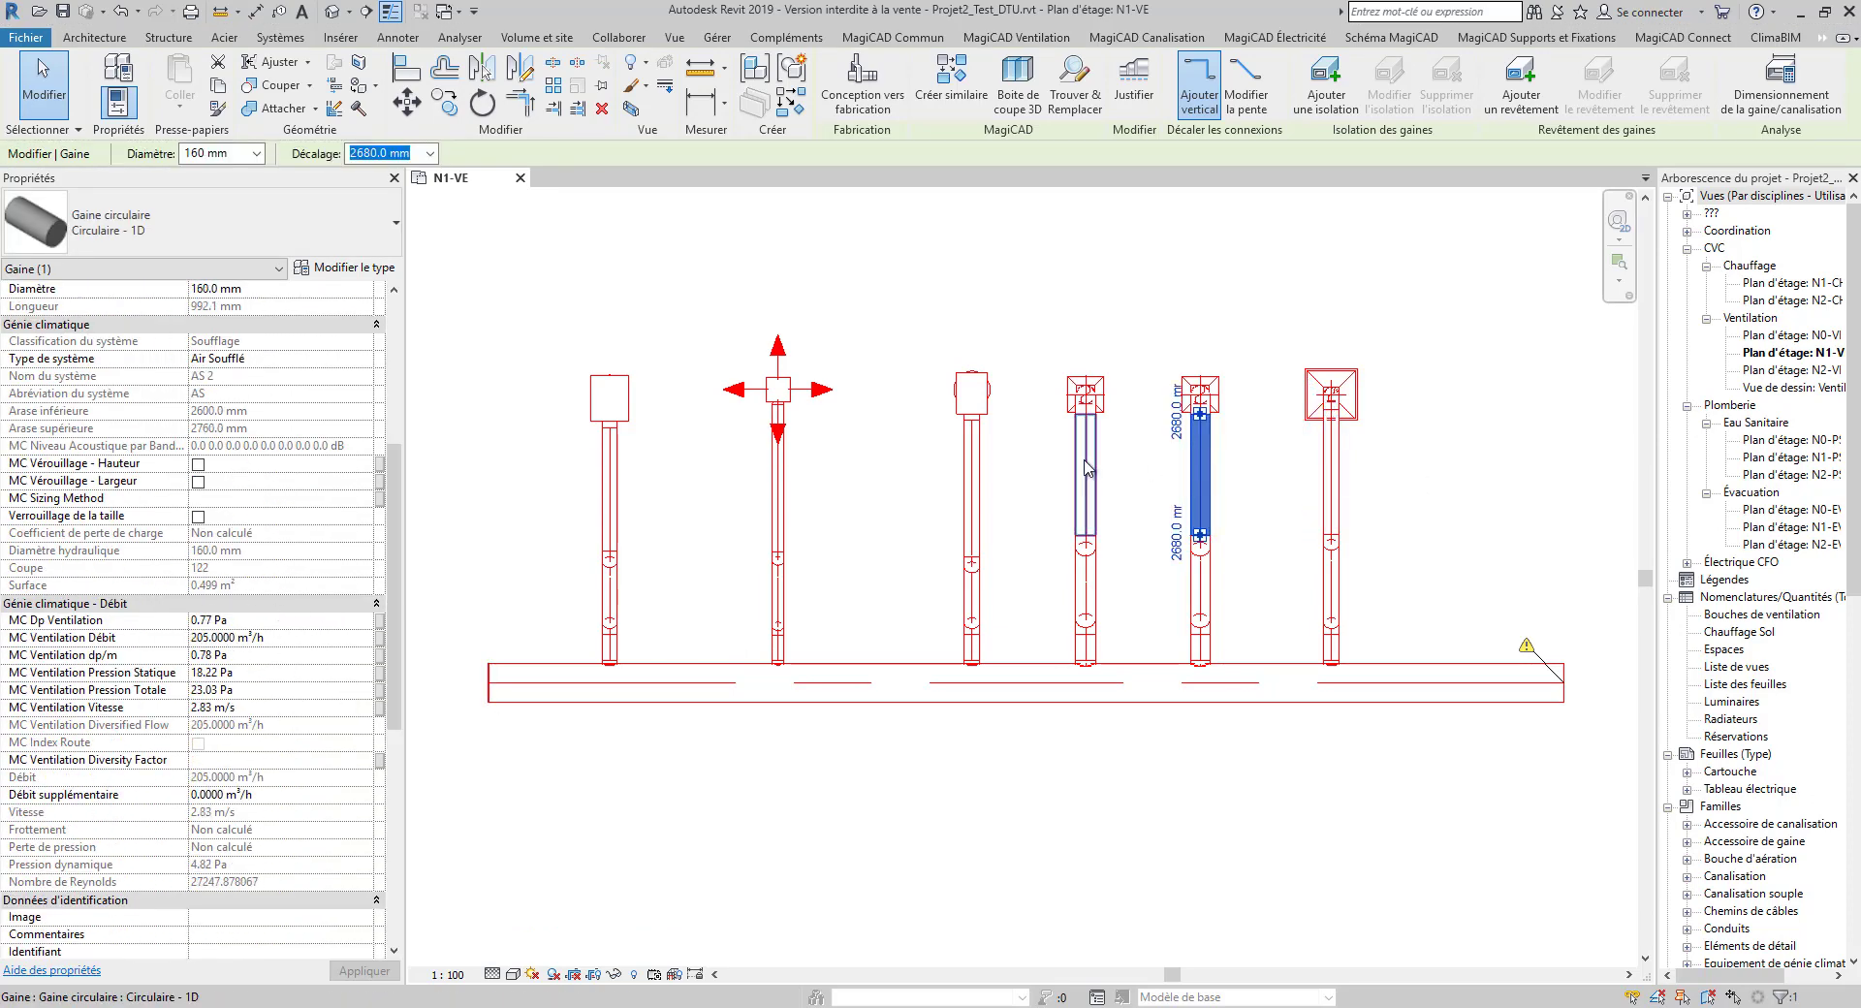
pyautogui.click(1088, 468)
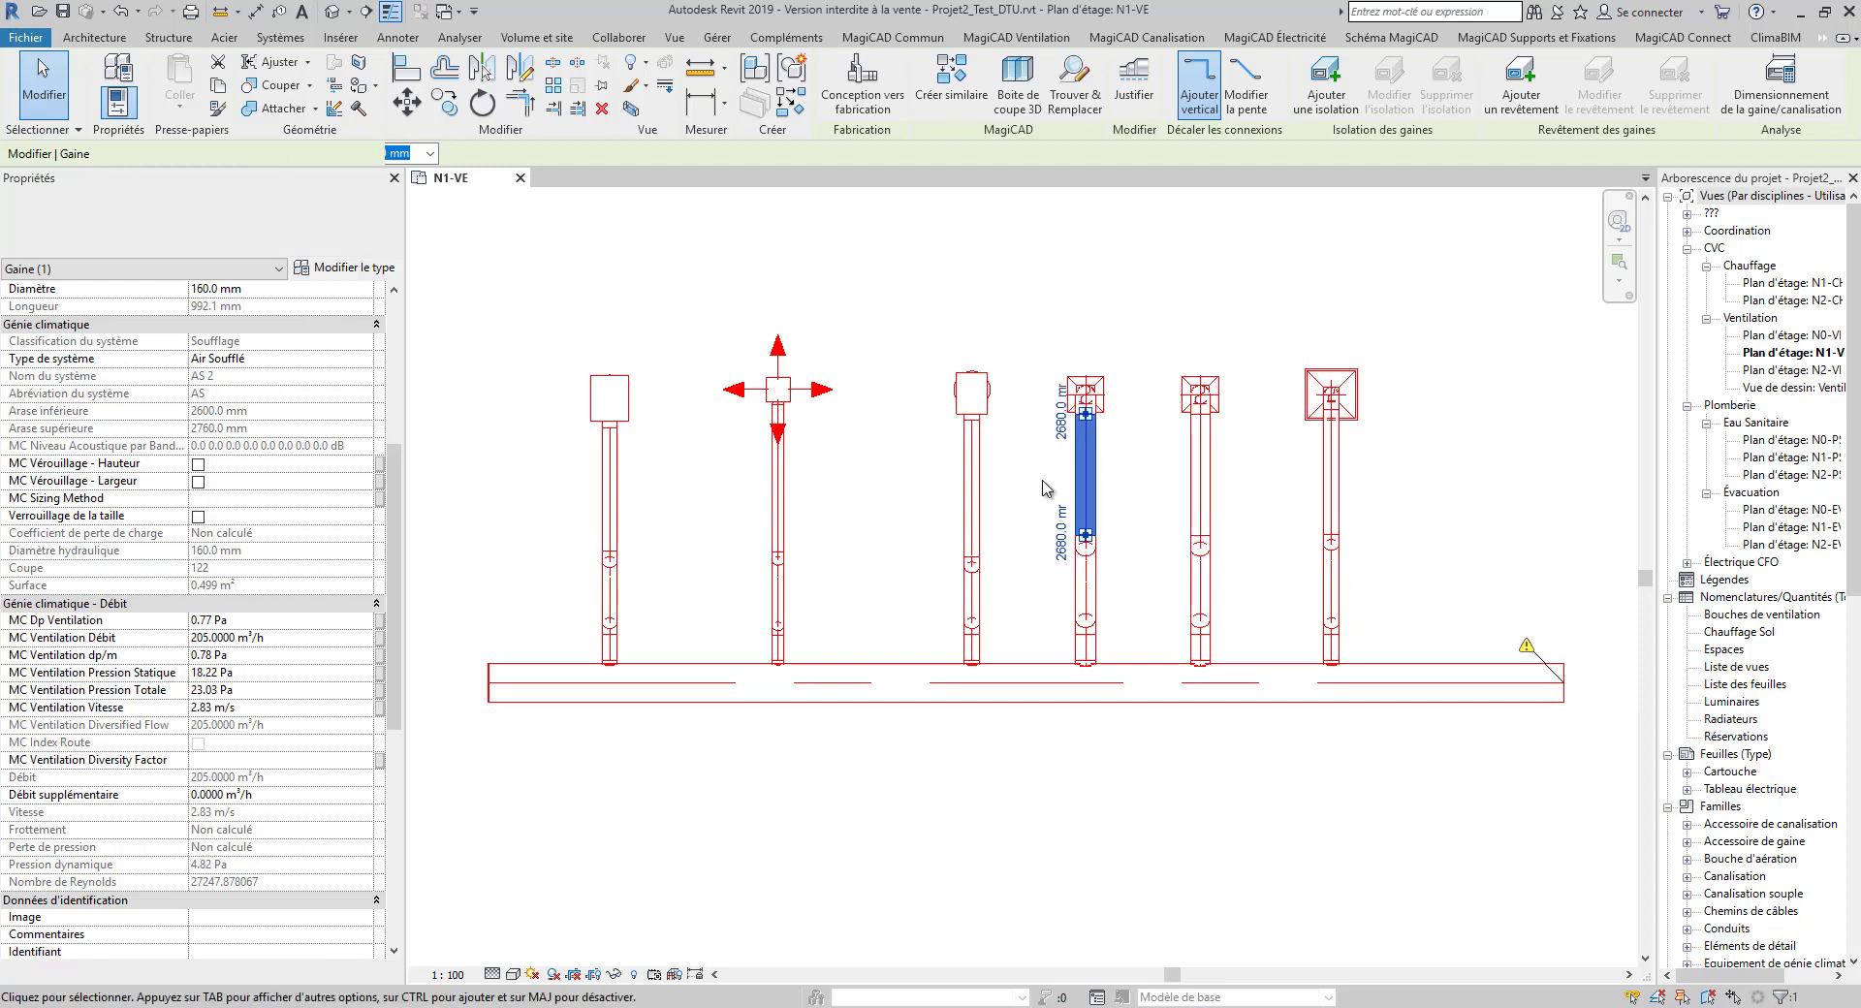
pyautogui.click(973, 475)
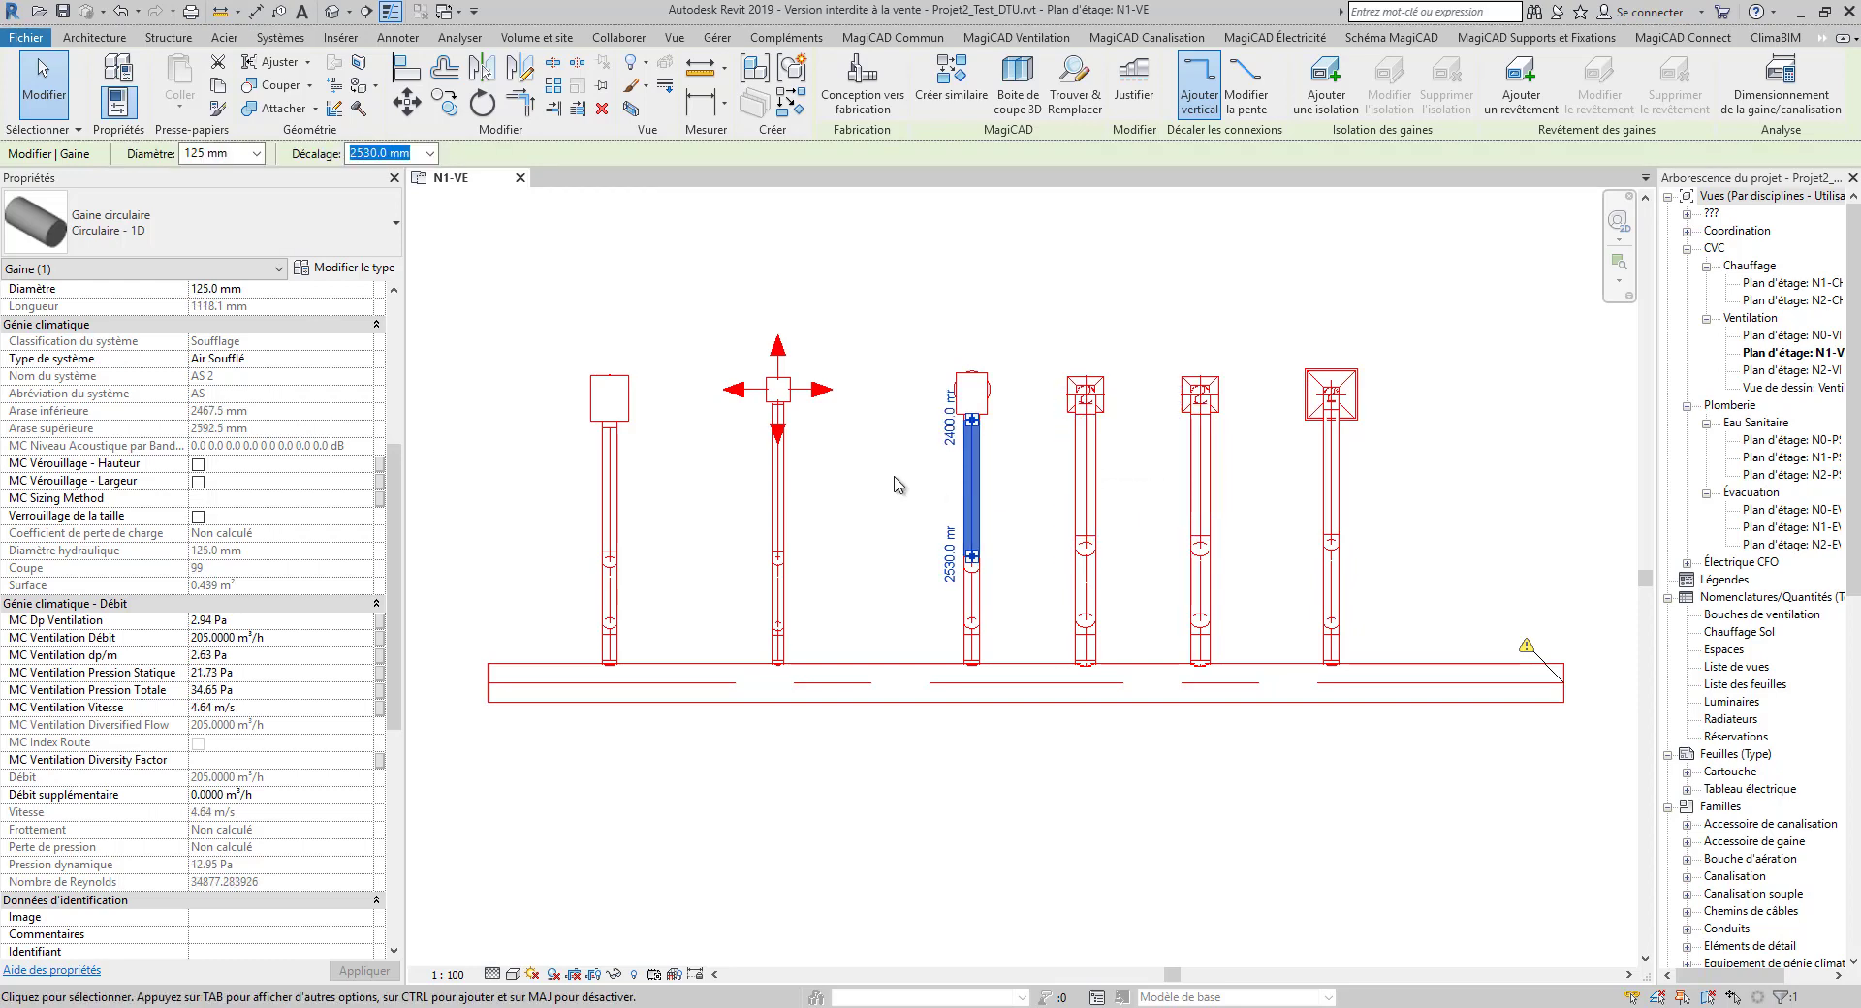
pyautogui.click(611, 490)
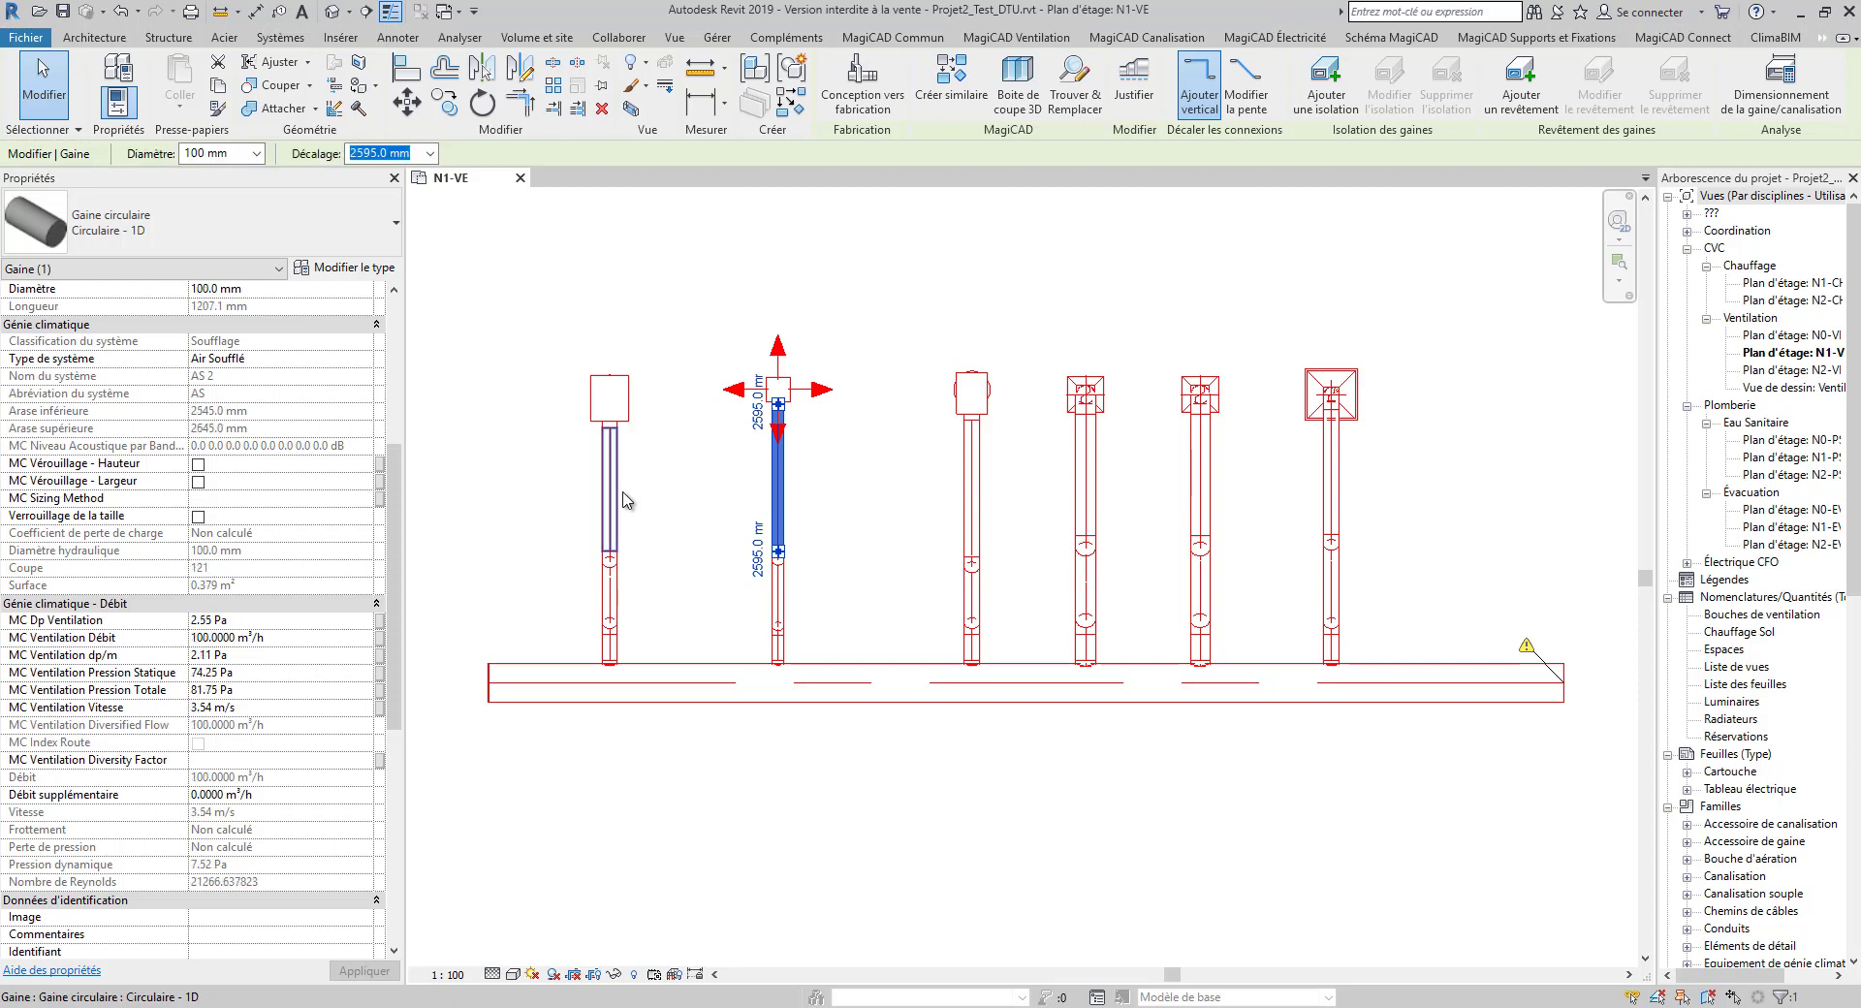
# Examine the diameter and the calculated airflow, pressure and velocity properties of the horizontal main duct, then clear the selection
pyautogui.click(1561, 679)
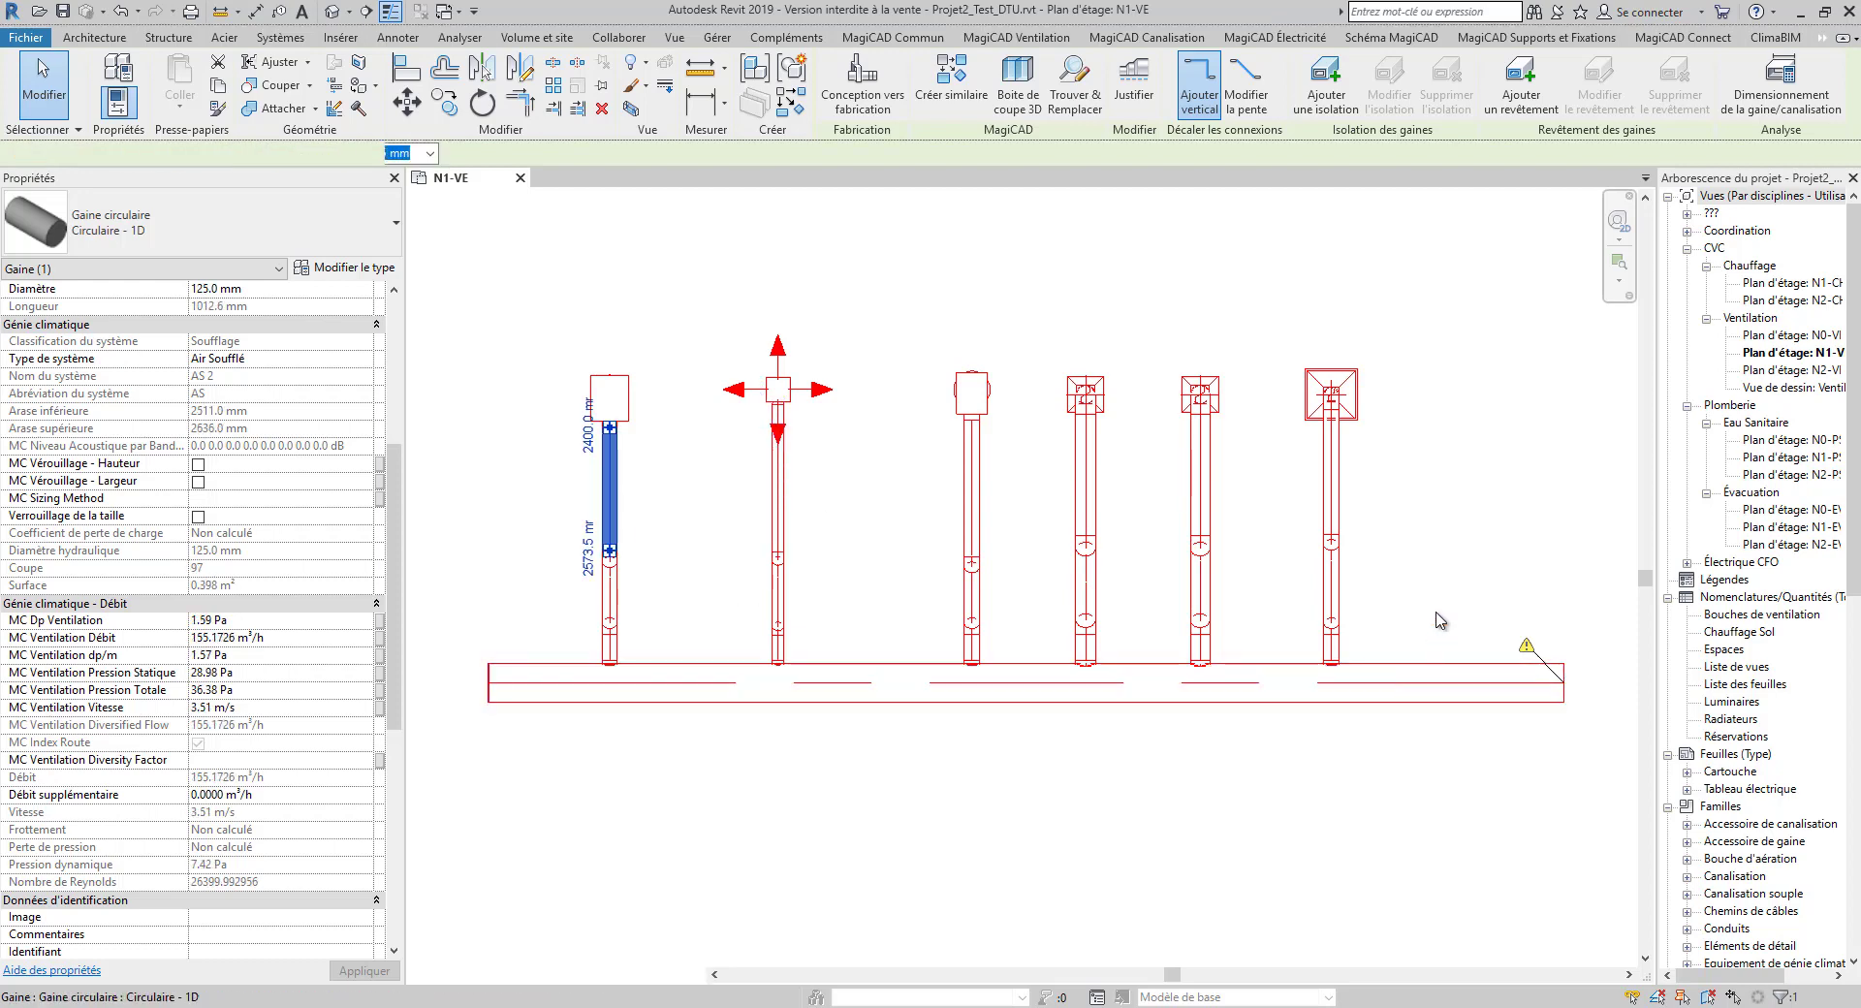
pyautogui.scroll(-1, 1408, 612)
pyautogui.scroll(-2, 1409, 611)
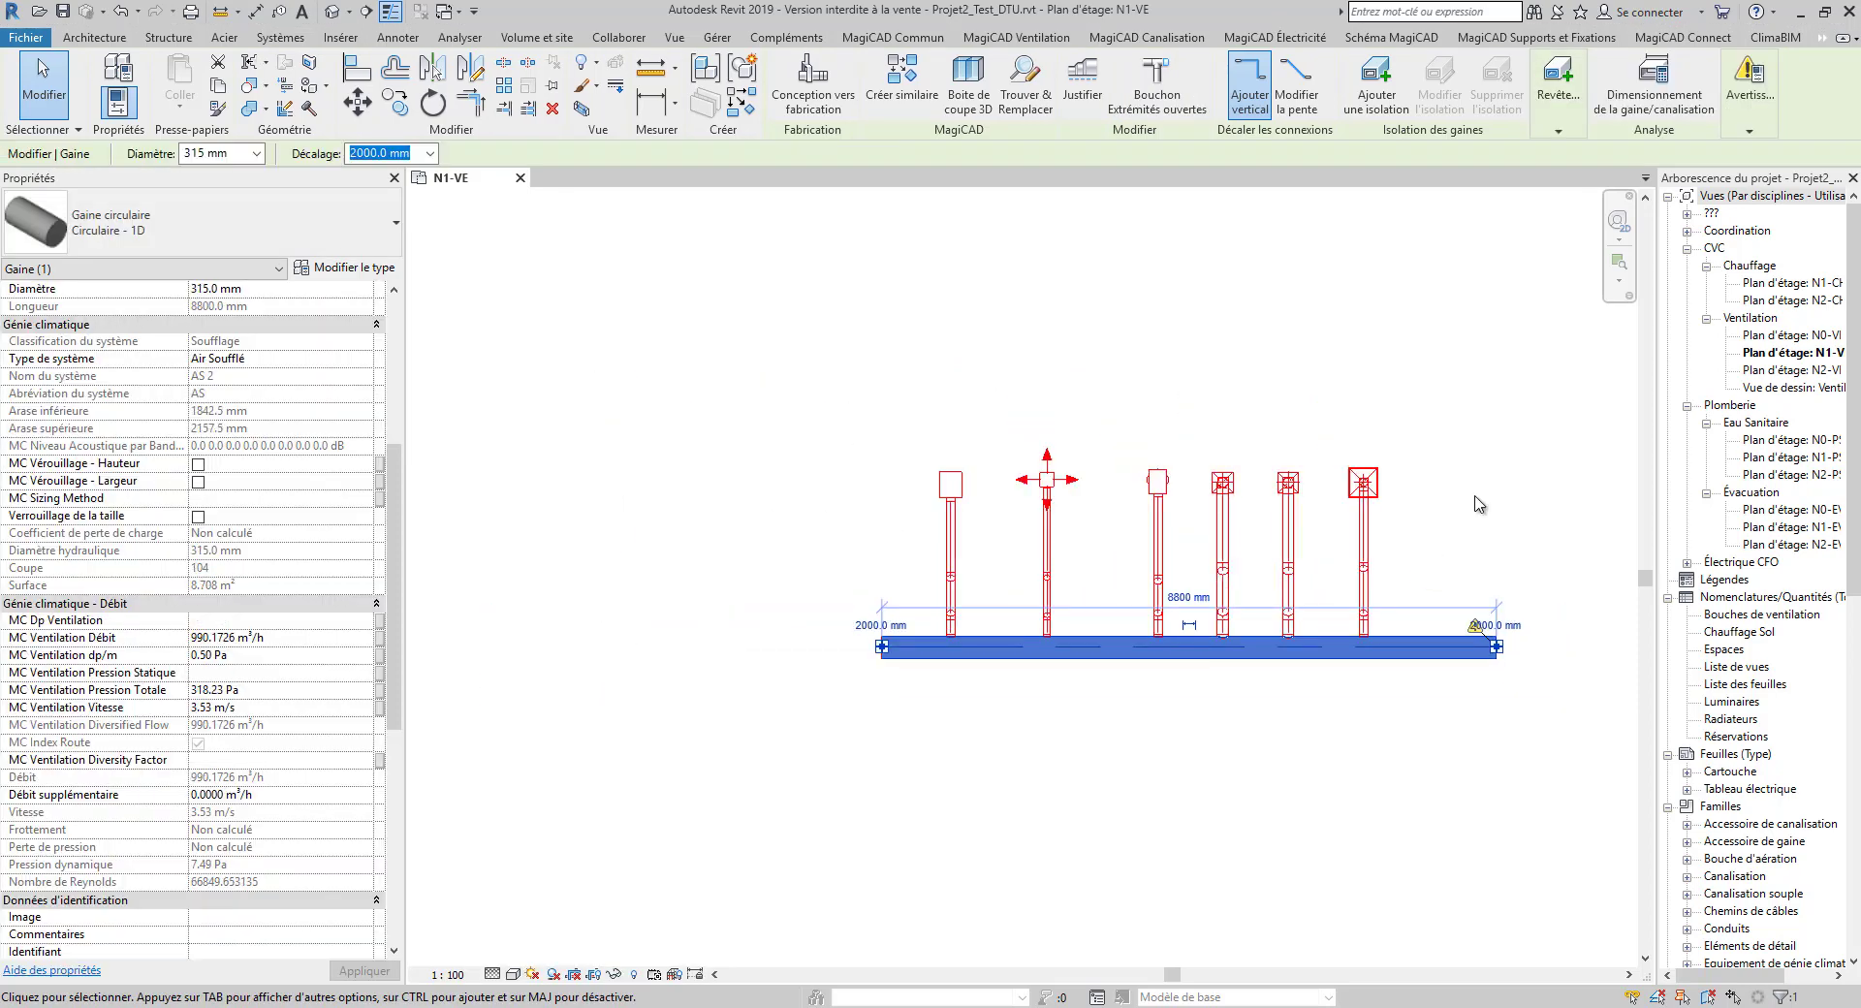
pyautogui.scroll(2, 1459, 506)
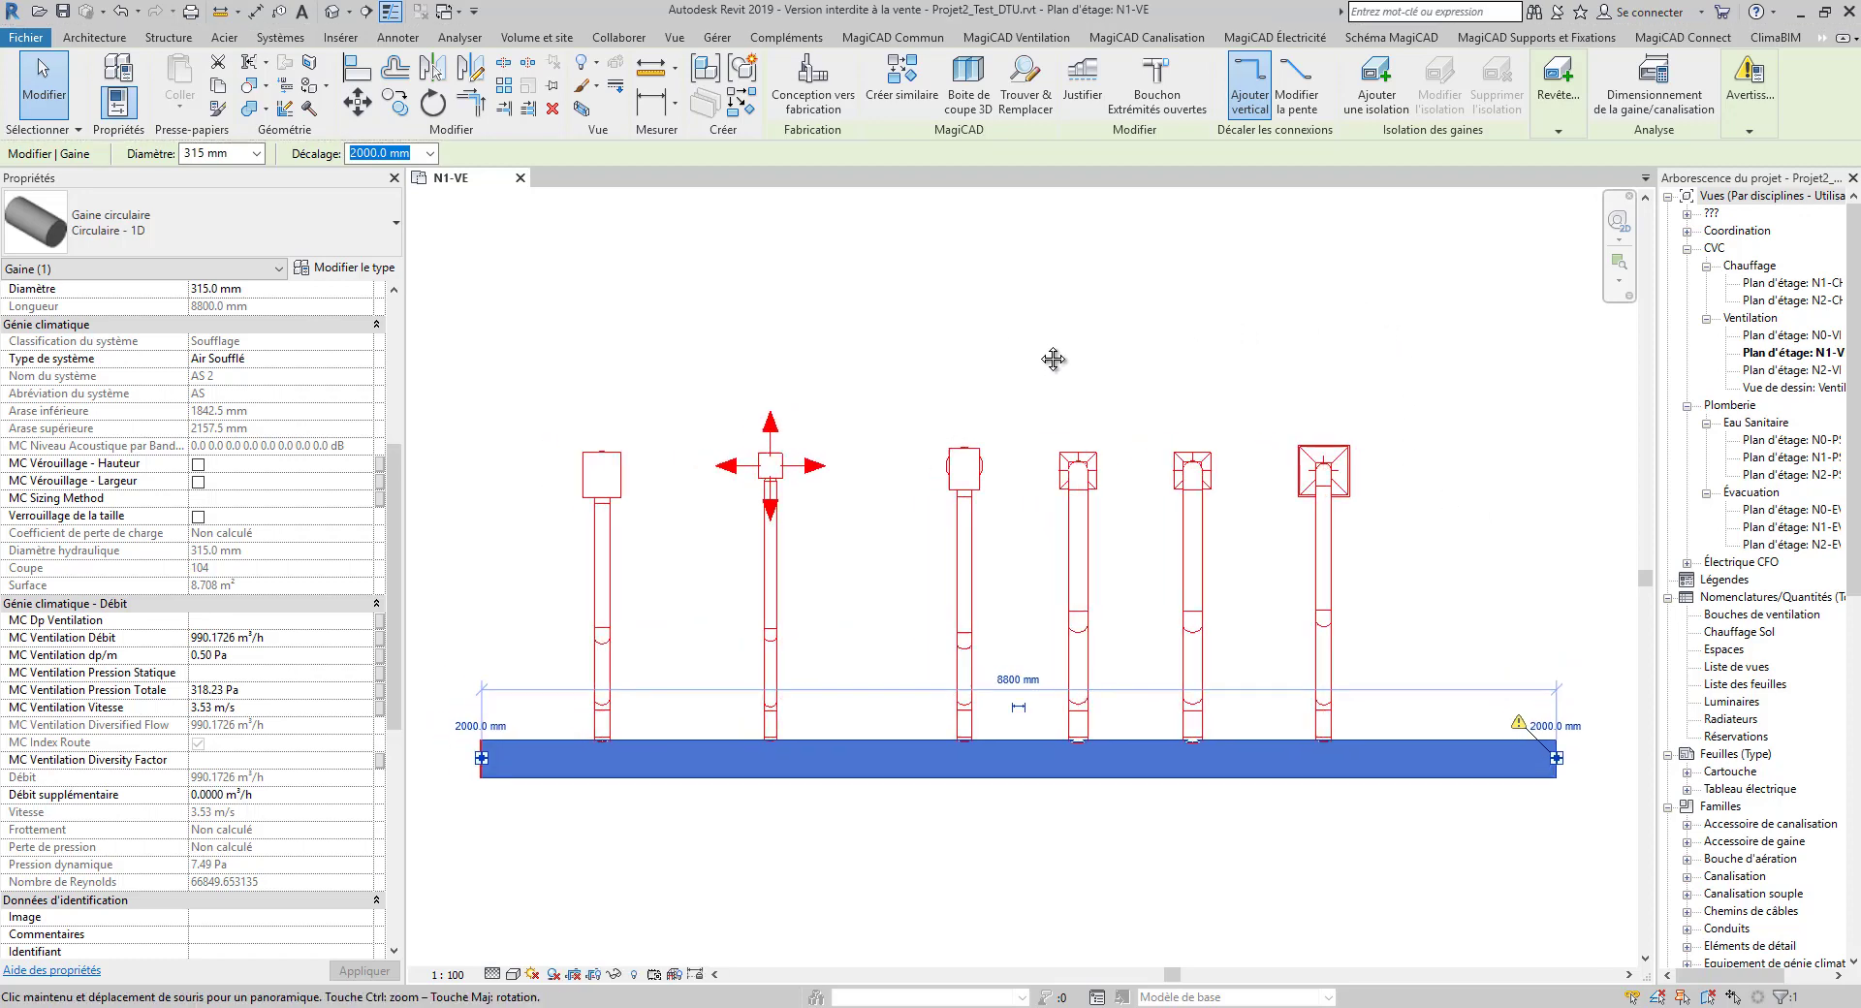
pyautogui.click(1124, 342)
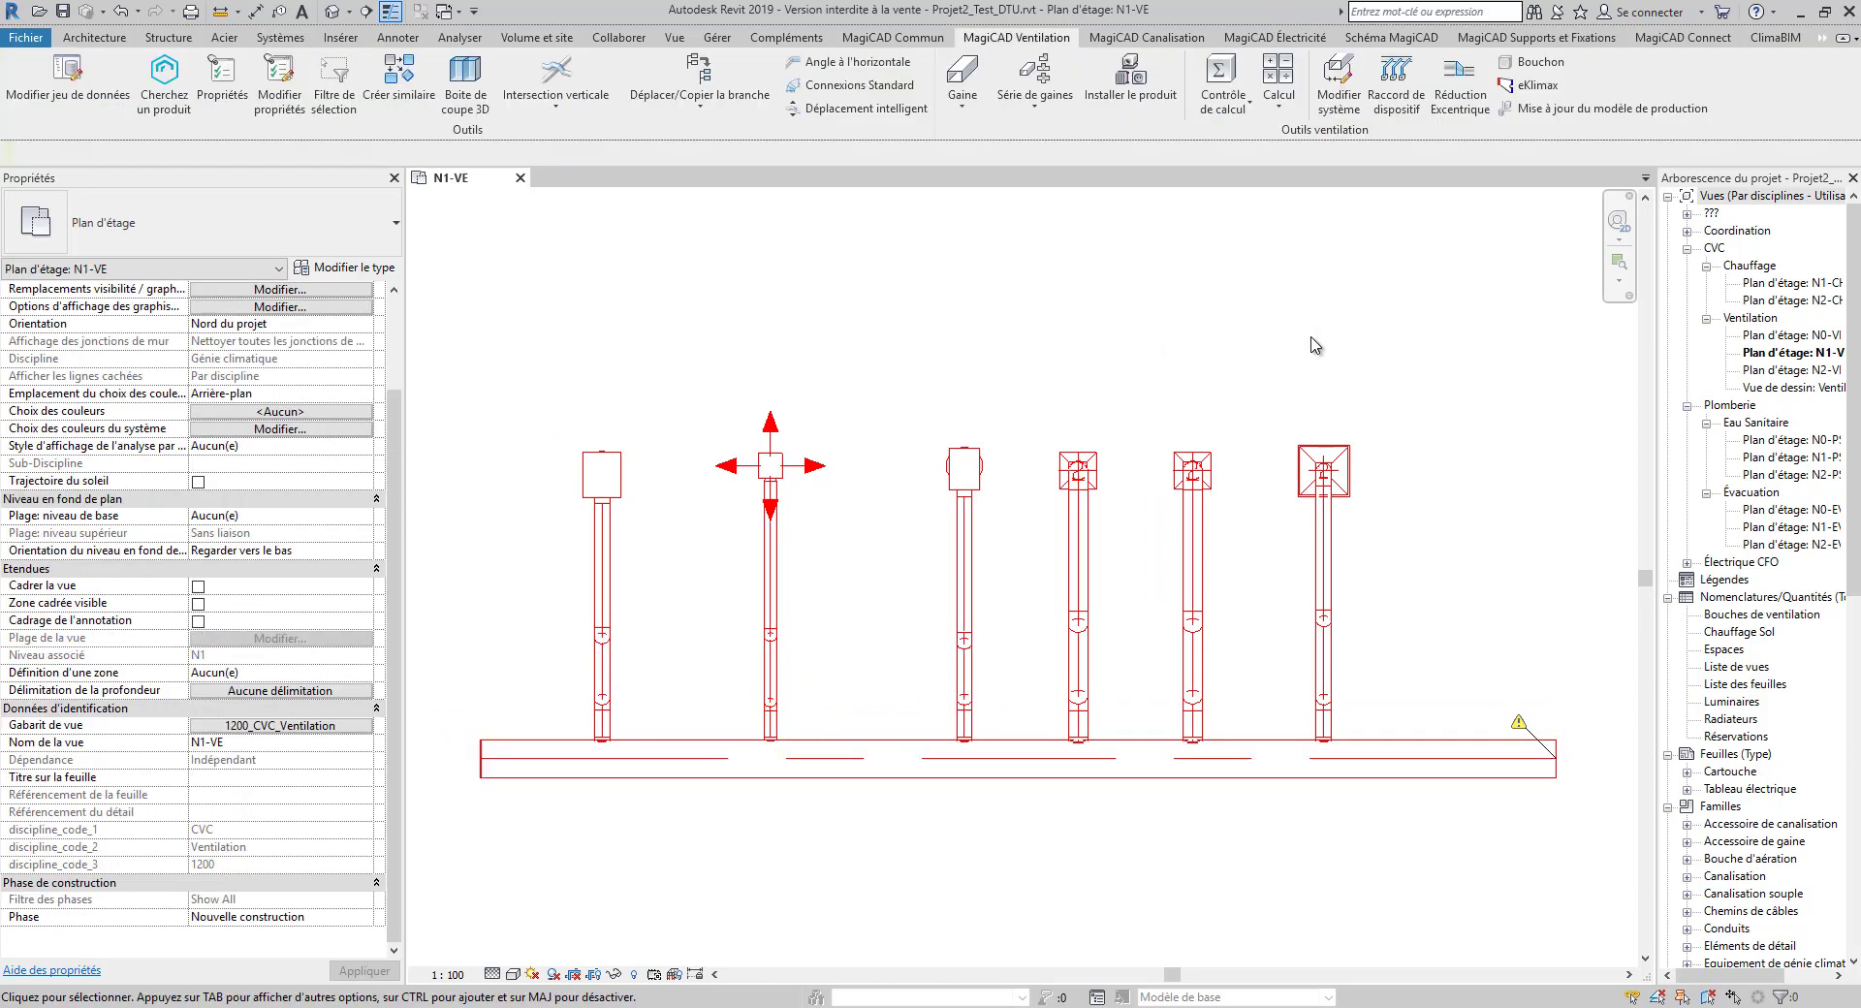